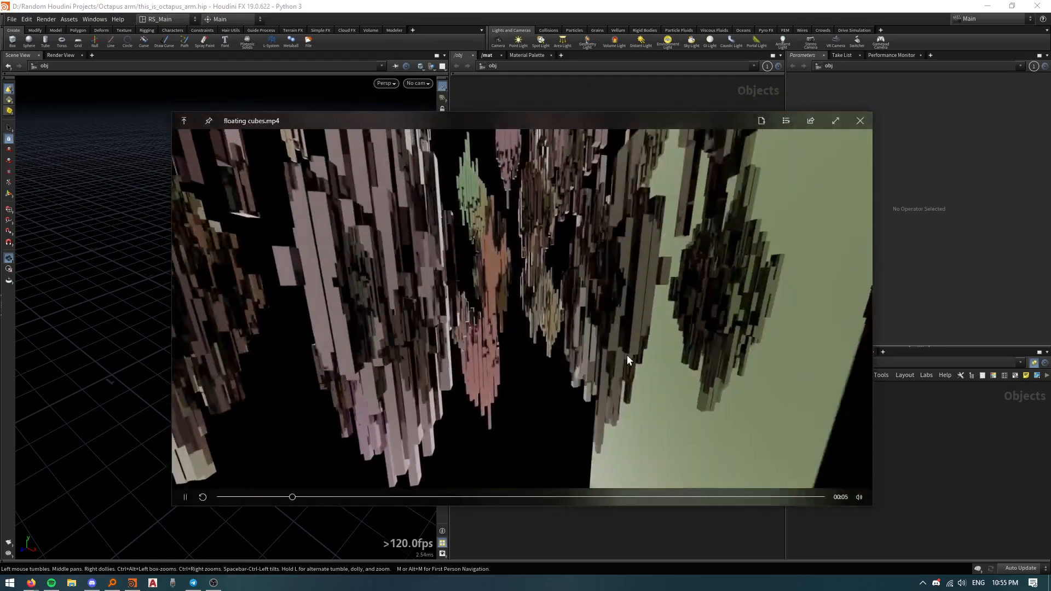
# Step: Skip ahead in the floating cubes.mp4 preview and clear the player and file search windows off the screen
pyautogui.click(519, 497)
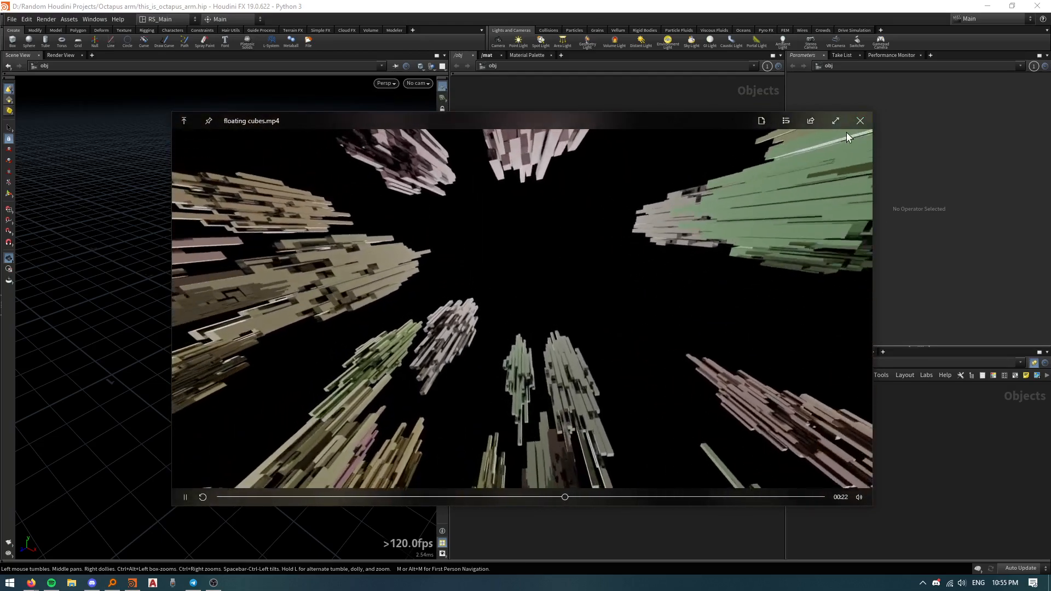
pyautogui.click(860, 121)
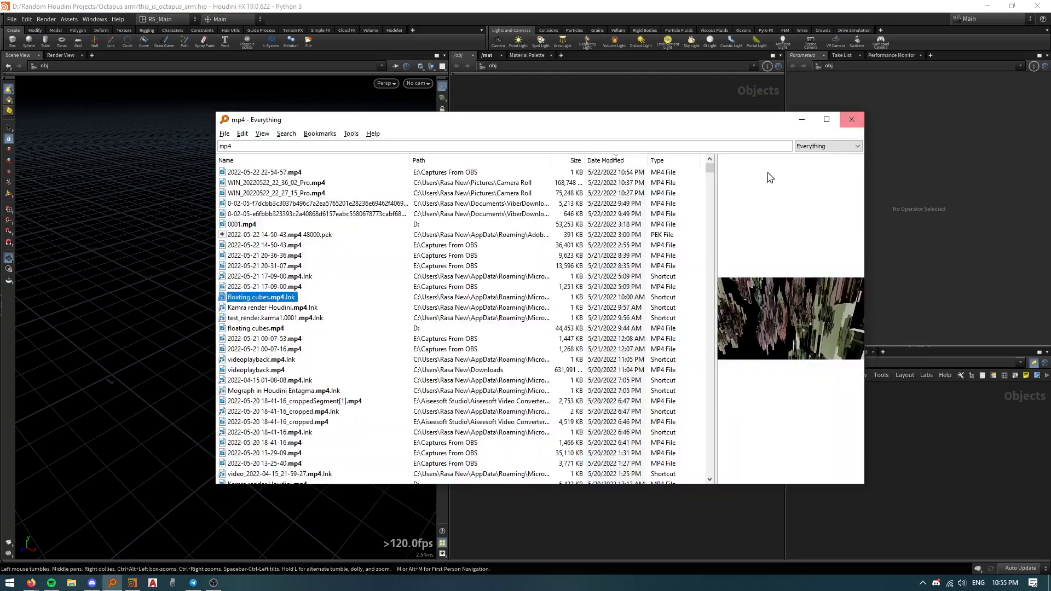
pyautogui.click(802, 120)
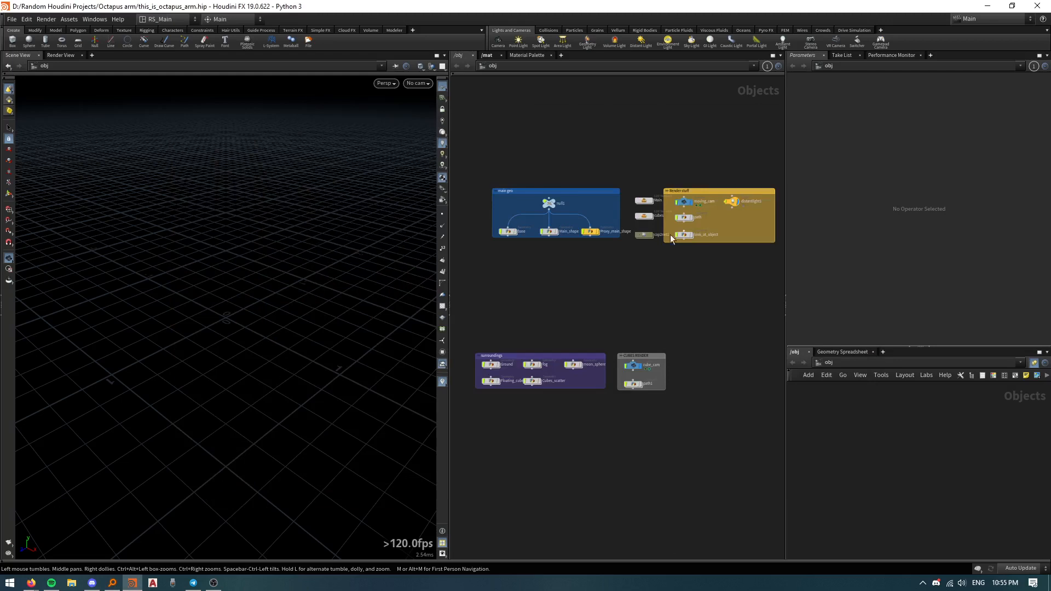
# Step: Examine the boxes in the object network, ending at the surroundings box with the floating and scattered cube nodes
pyautogui.moveTo(522, 418); pyautogui.dragTo(547, 387, button='middle')
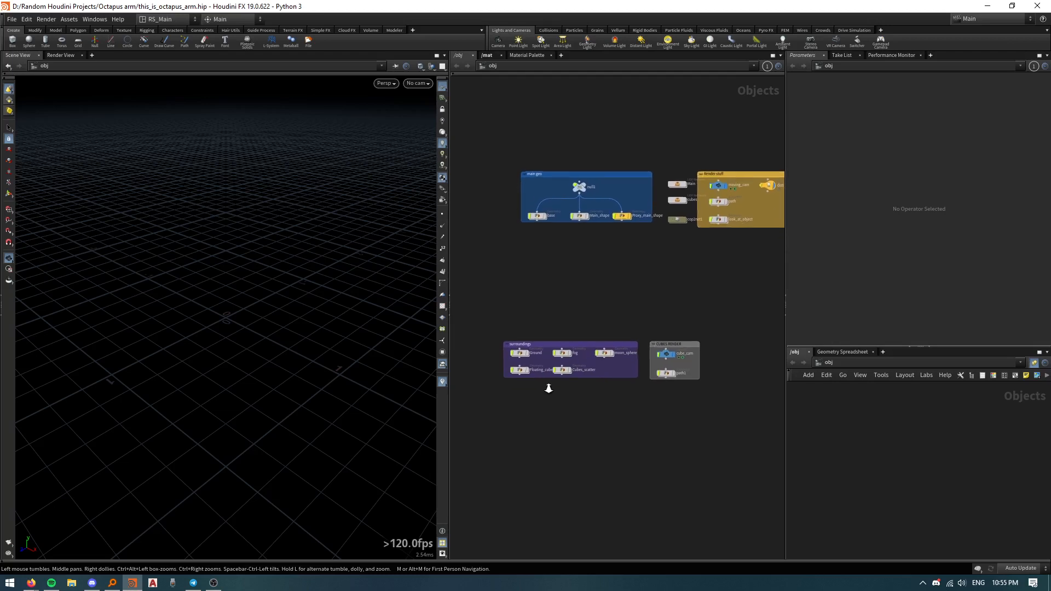
pyautogui.scroll(2, 551, 381)
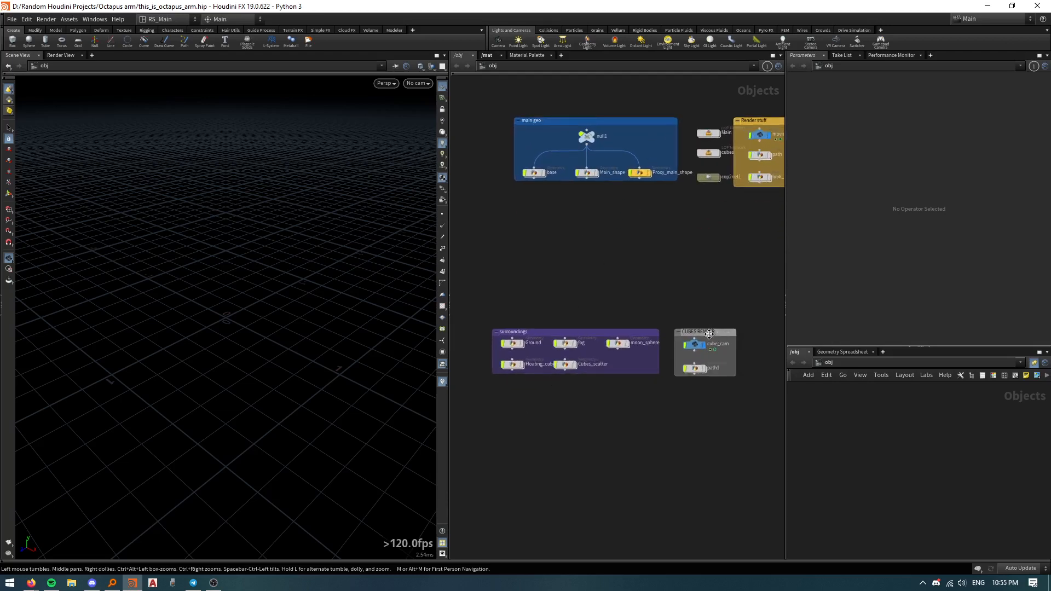
pyautogui.moveTo(616, 296); pyautogui.dragTo(575, 324, button='middle')
pyautogui.moveTo(577, 242); pyautogui.dragTo(526, 296, button='middle')
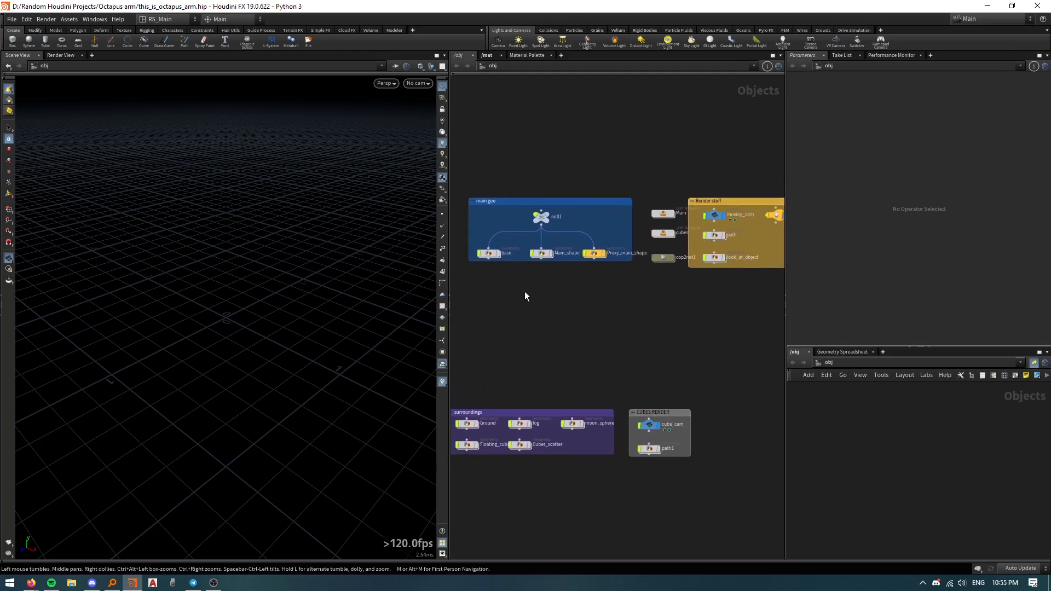
pyautogui.scroll(2, 608, 294)
pyautogui.moveTo(592, 351); pyautogui.dragTo(668, 240, button='middle')
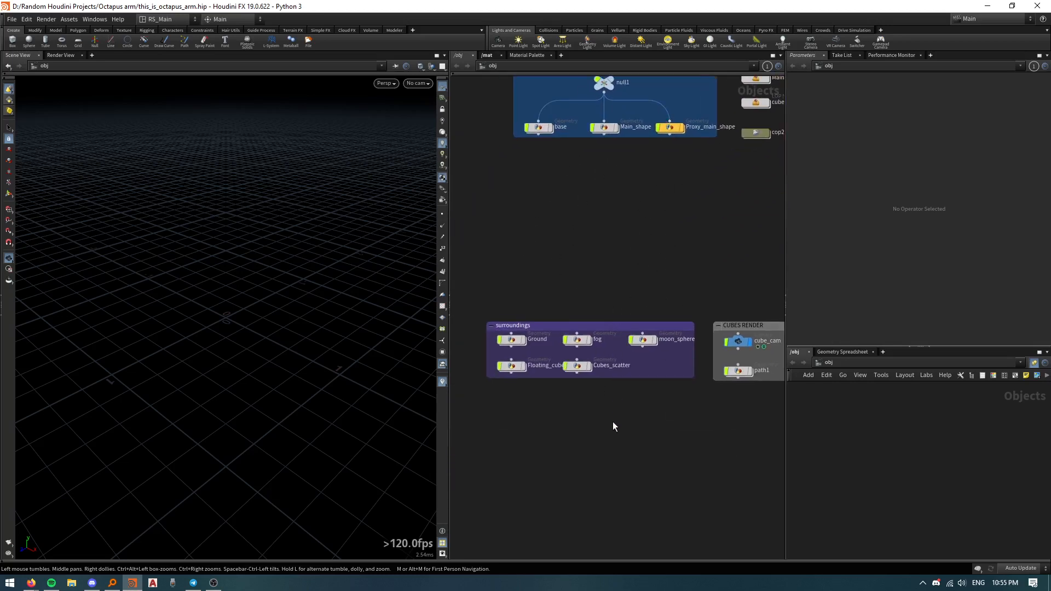
pyautogui.scroll(3, 555, 420)
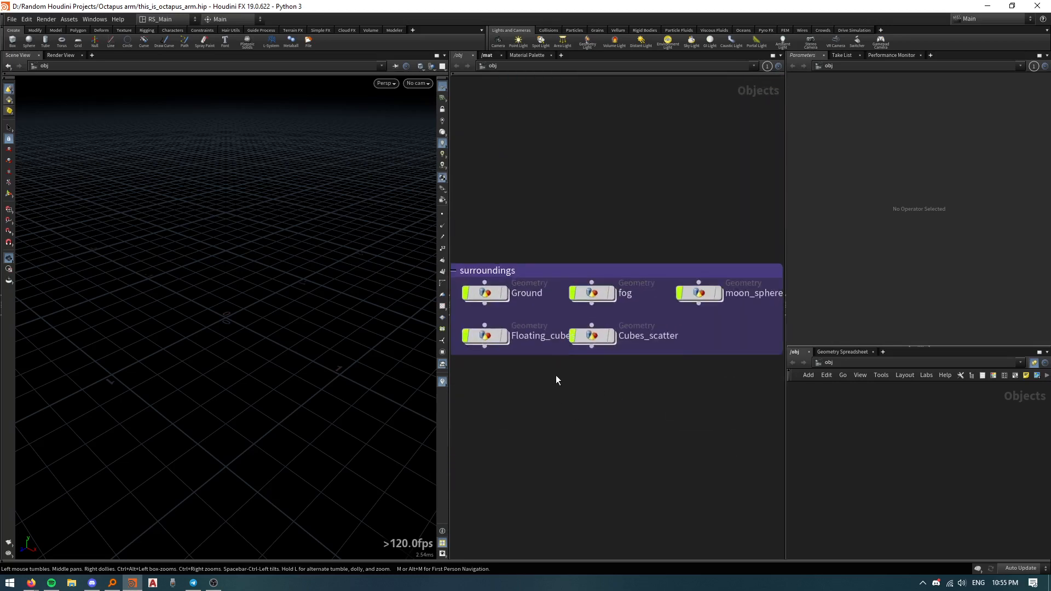
pyautogui.moveTo(540, 380); pyautogui.dragTo(581, 379, button='middle')
pyautogui.scroll(2, 553, 359)
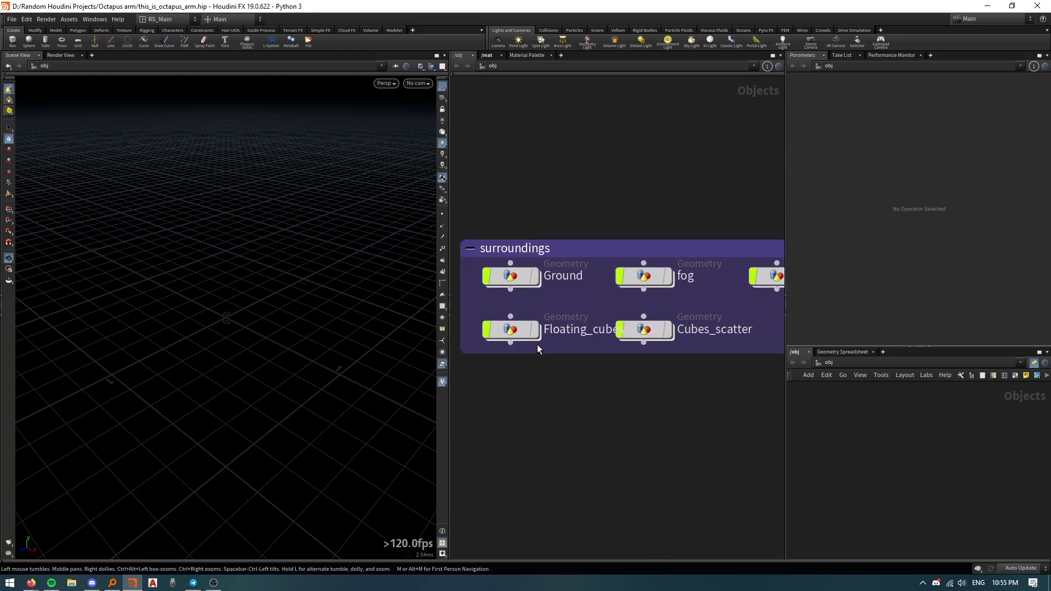
pyautogui.moveTo(612, 376); pyautogui.dragTo(651, 394, button='middle')
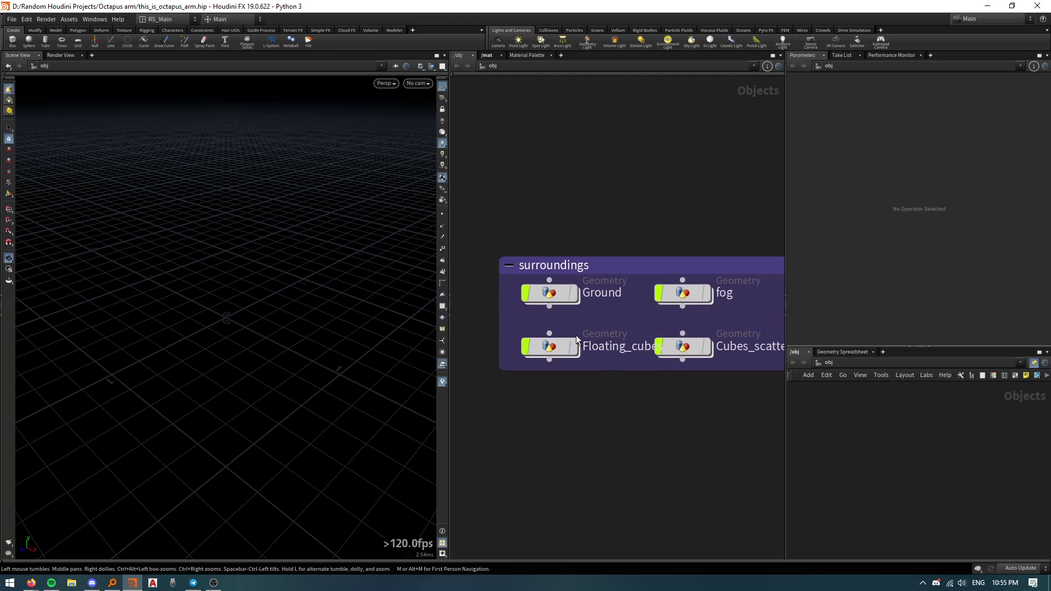
# Step: Display the floating cubes object, inspect its geometry from several angles, and hide it again
pyautogui.click(573, 347)
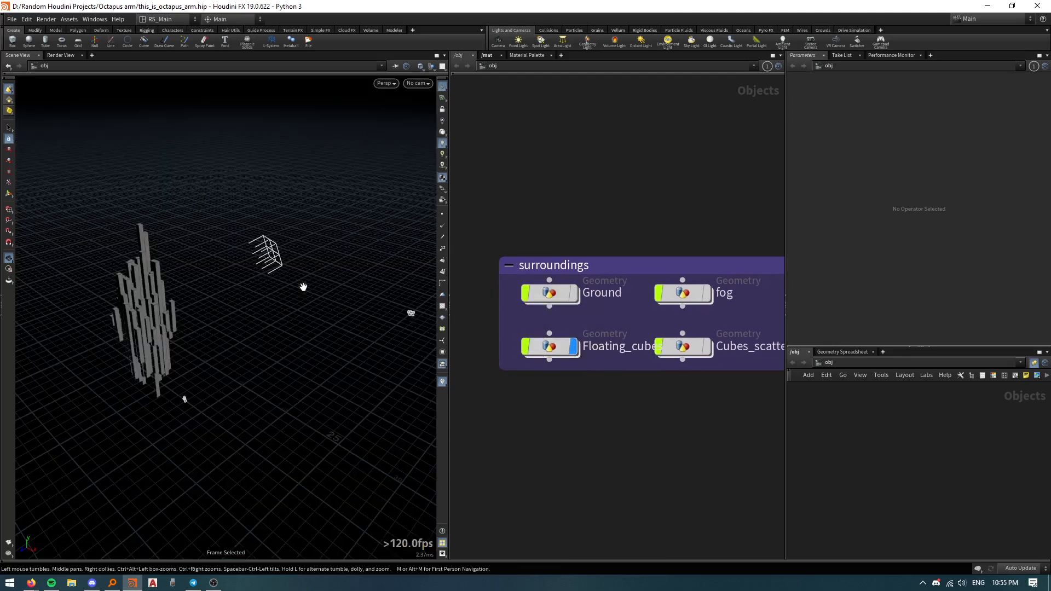
pyautogui.press('f')
pyautogui.moveTo(110, 311); pyautogui.dragTo(300, 289)
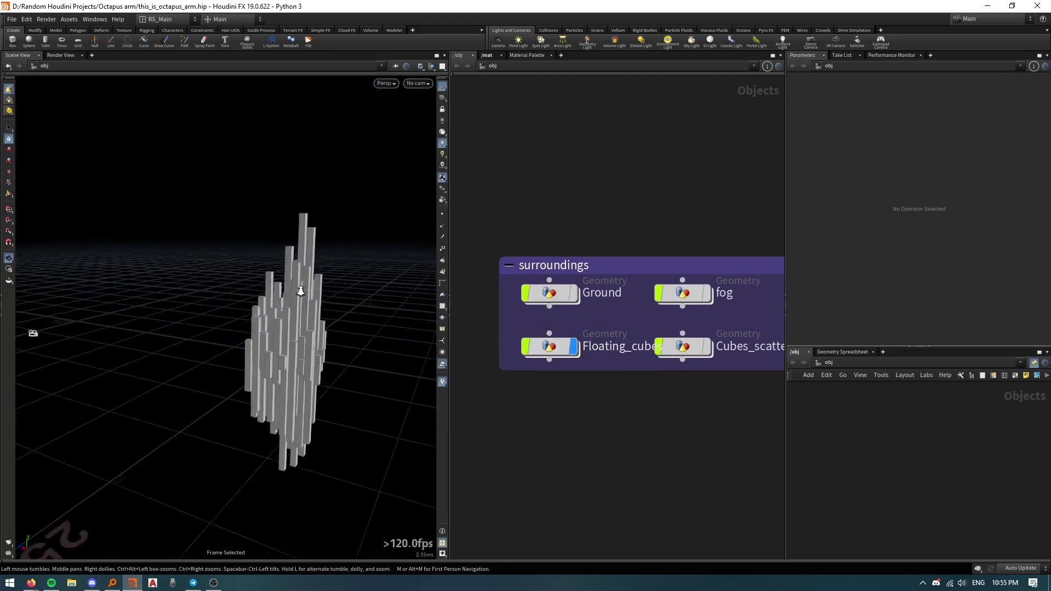
pyautogui.moveTo(300, 289); pyautogui.dragTo(326, 263, button='right')
pyautogui.moveTo(288, 294); pyautogui.dragTo(340, 323)
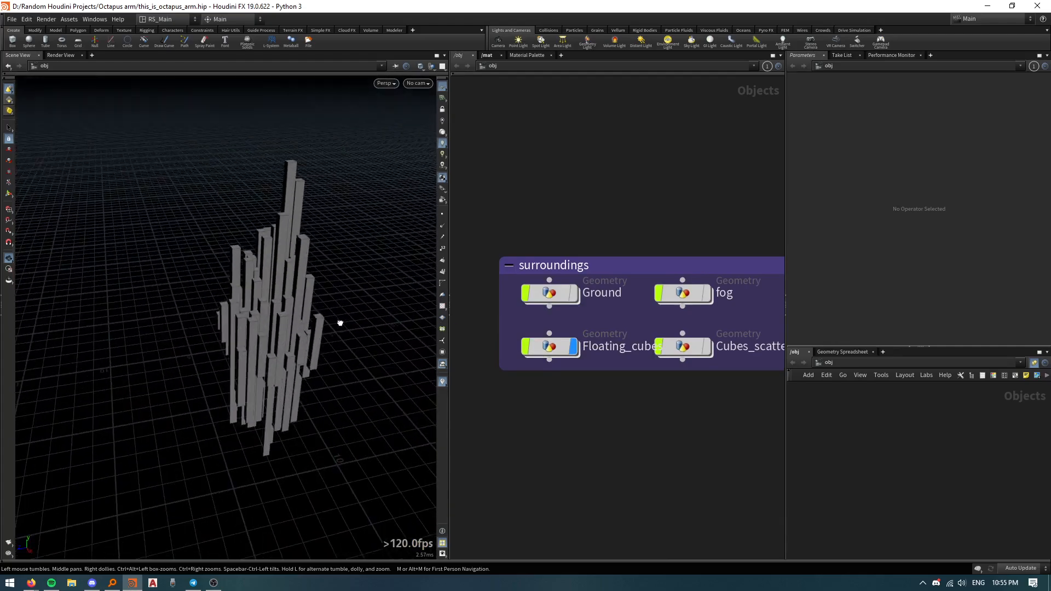
pyautogui.click(573, 346)
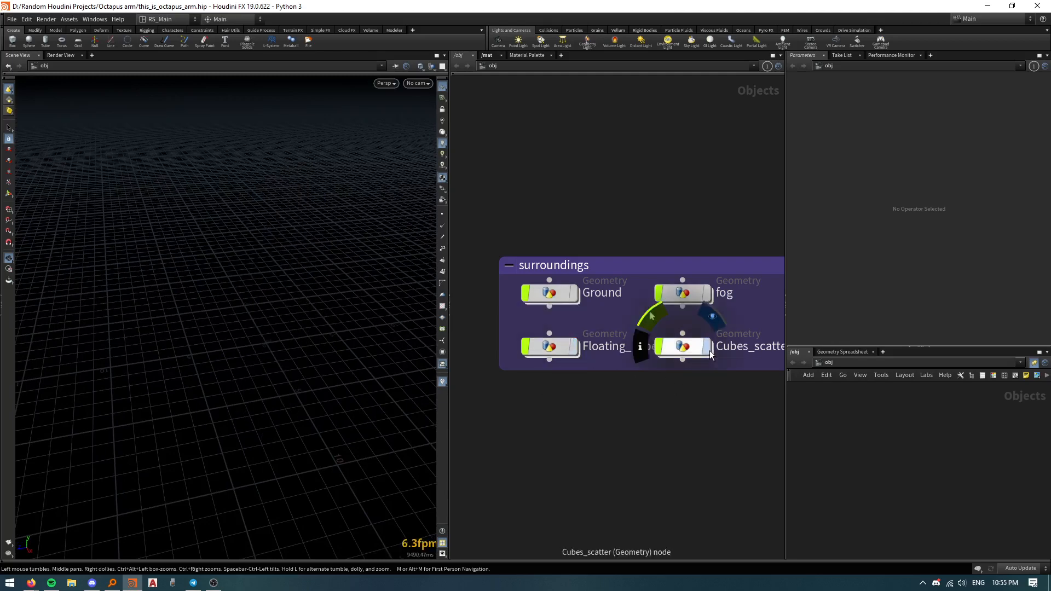
# Step: Display the Cubes_scatter object and view the whole group of scattered cube clusters
pyautogui.click(706, 347)
pyautogui.moveTo(404, 301); pyautogui.dragTo(230, 572, button='right')
pyautogui.moveTo(262, 405); pyautogui.dragTo(317, 352)
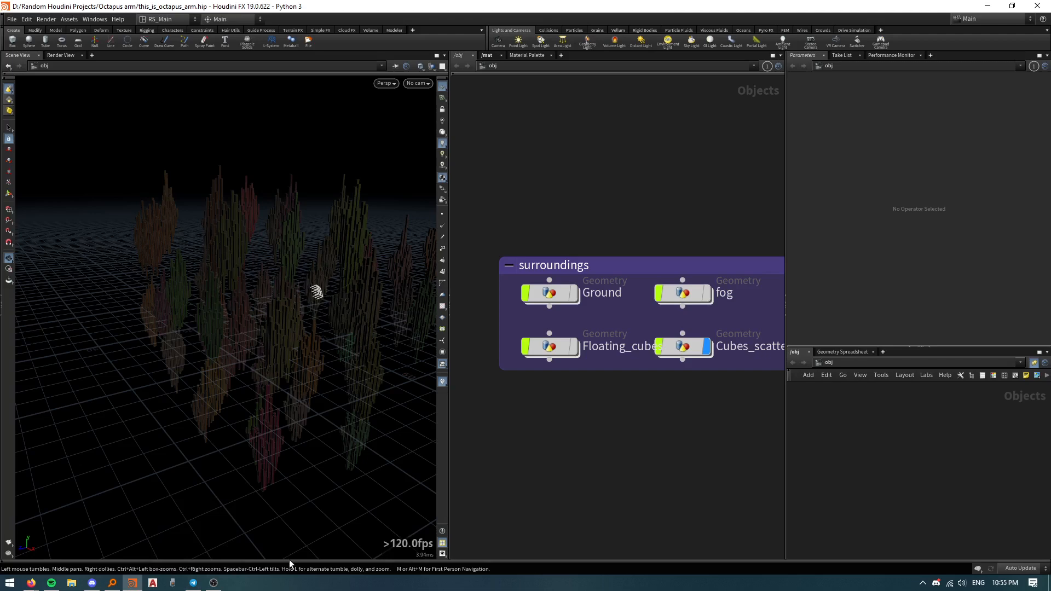
# Step: Show the timeline and play the scattered cubes' animation, stopping it after a short preview
pyautogui.click(228, 560)
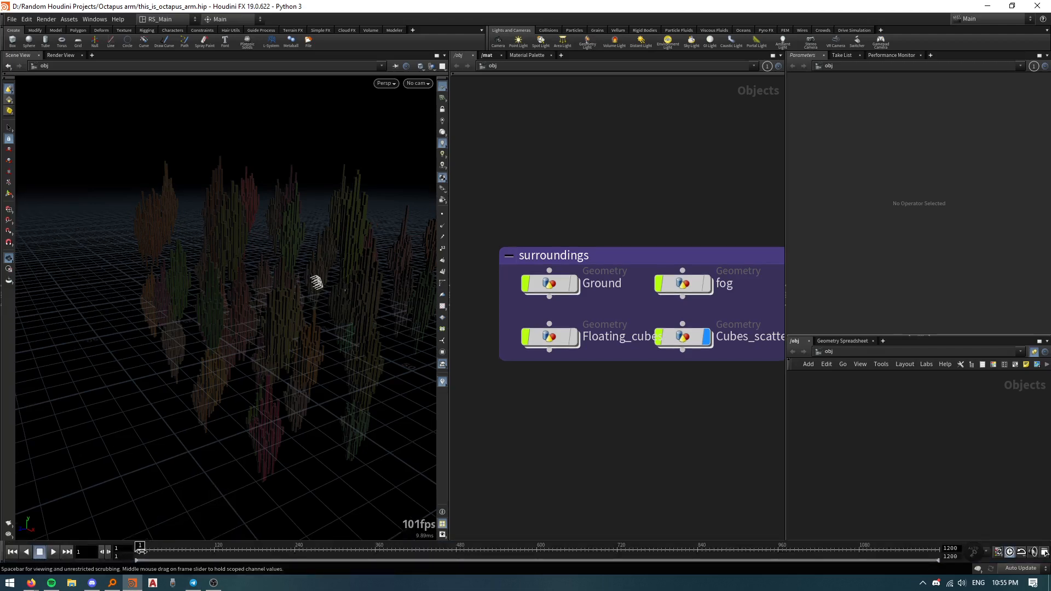
pyautogui.click(54, 552)
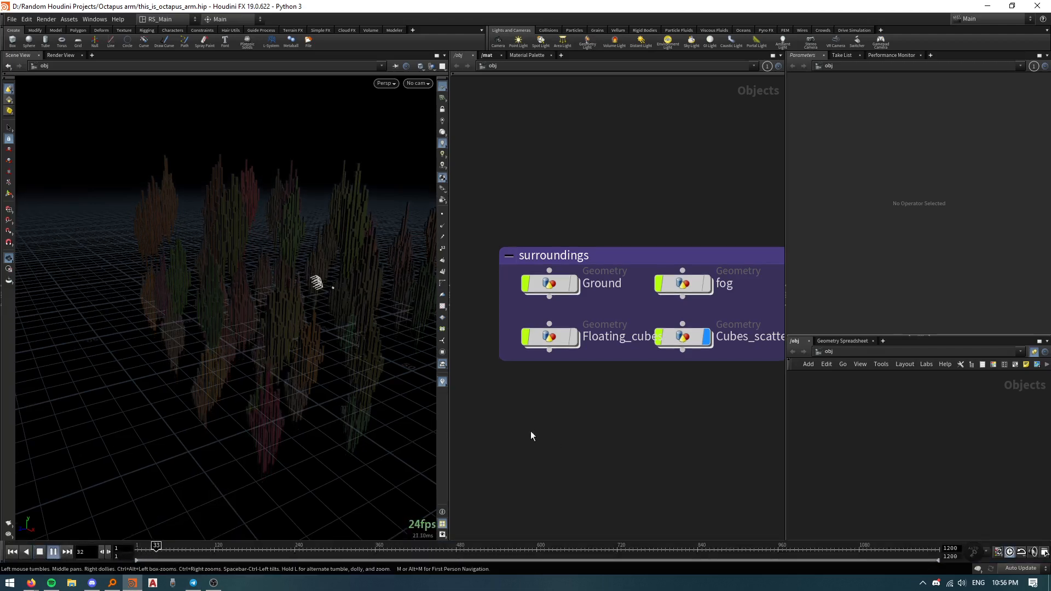
pyautogui.moveTo(355, 278); pyautogui.dragTo(305, 279, button='right')
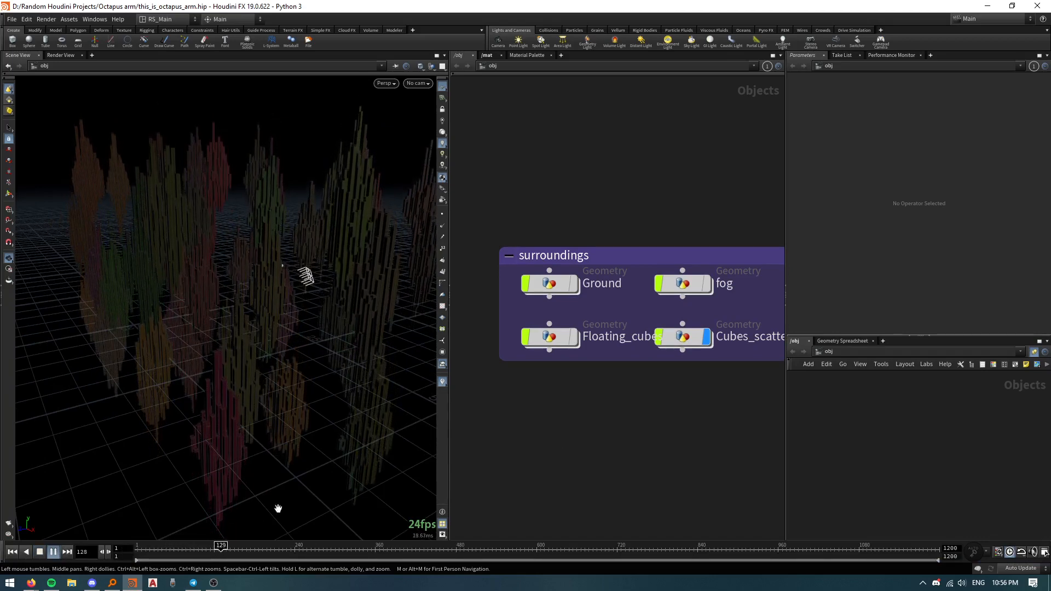
pyautogui.click(39, 552)
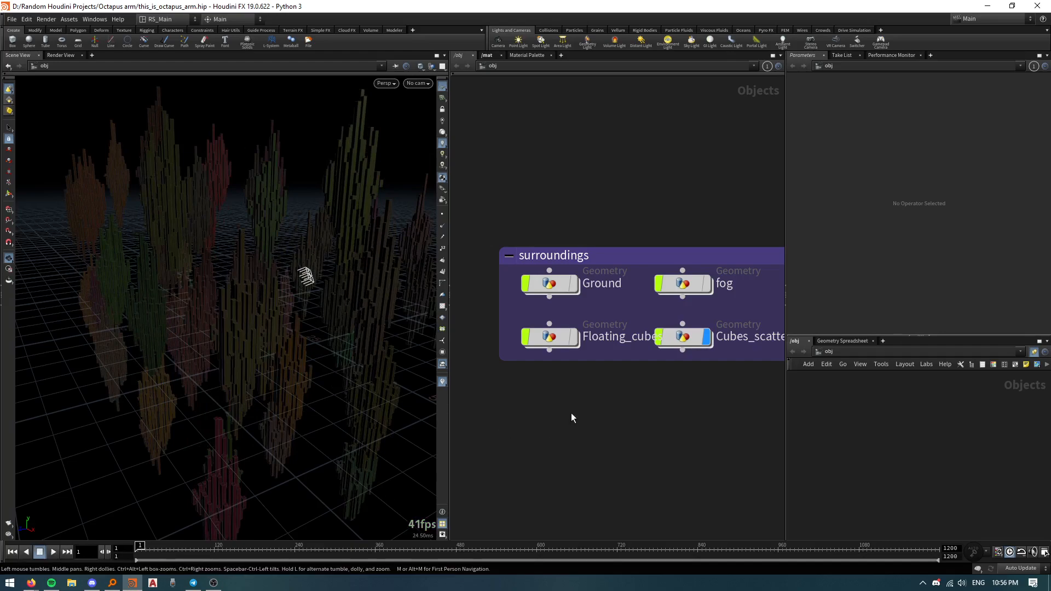
# Step: Inspect the scattered cubes from another angle and from farther away, and hide Cubes_scatter
pyautogui.moveTo(321, 268); pyautogui.dragTo(295, 283)
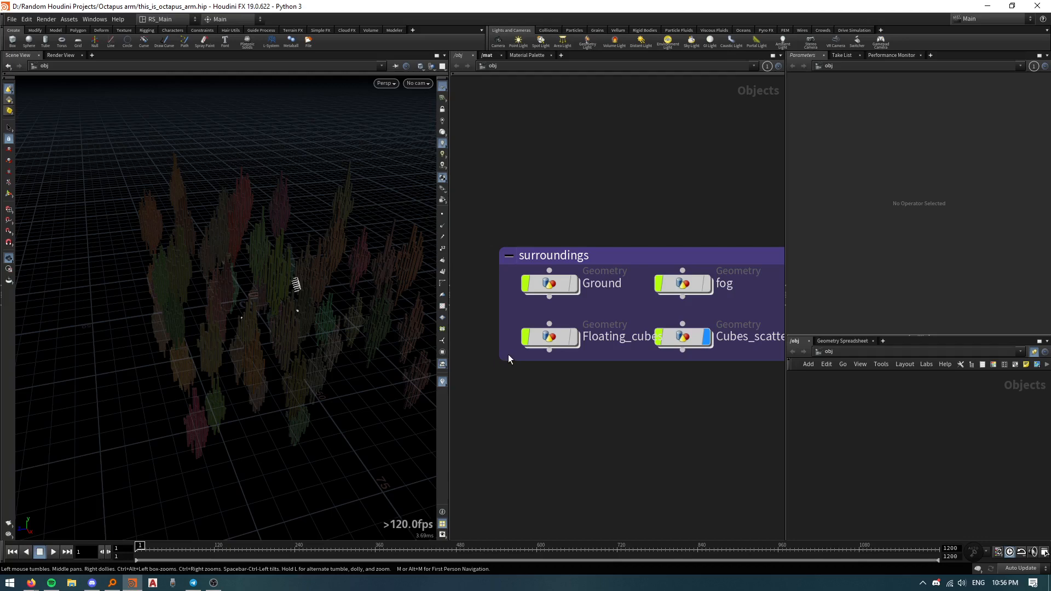
pyautogui.moveTo(357, 301); pyautogui.dragTo(316, 395, button='right')
pyautogui.moveTo(307, 308); pyautogui.dragTo(241, 378, button='middle')
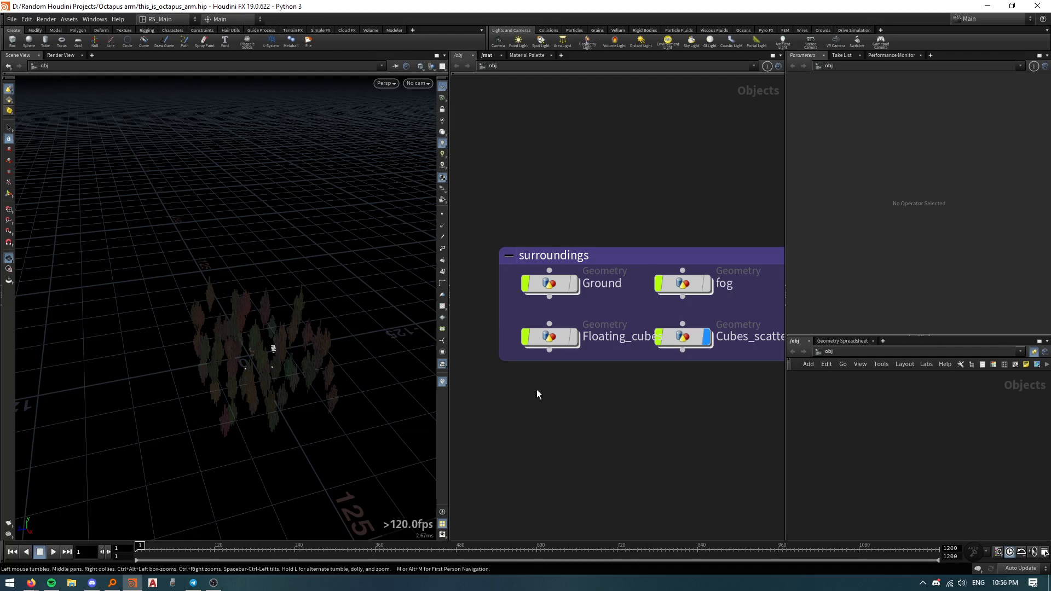
pyautogui.moveTo(537, 389); pyautogui.dragTo(510, 402, button='middle')
pyautogui.click(653, 341)
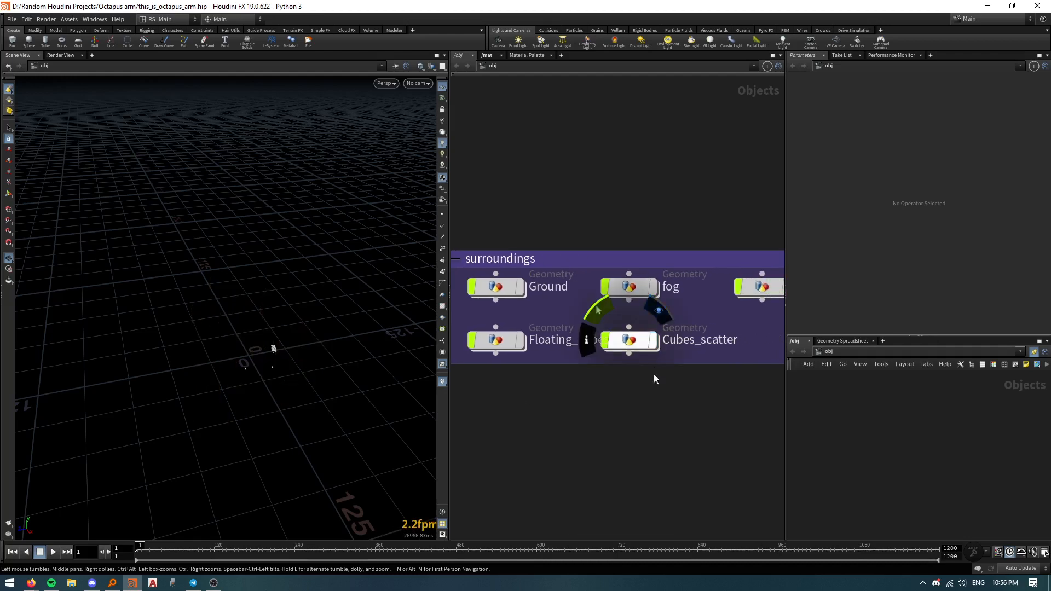
# Step: Add two new Geometry nodes side by side below the surroundings box
pyautogui.moveTo(654, 374)
pyautogui.mouseDown(button='middle')
pyautogui.moveTo(605, 376)
pyautogui.moveTo(648, 357)
pyautogui.mouseUp(button='middle')
pyautogui.scroll(-3, 624, 360)
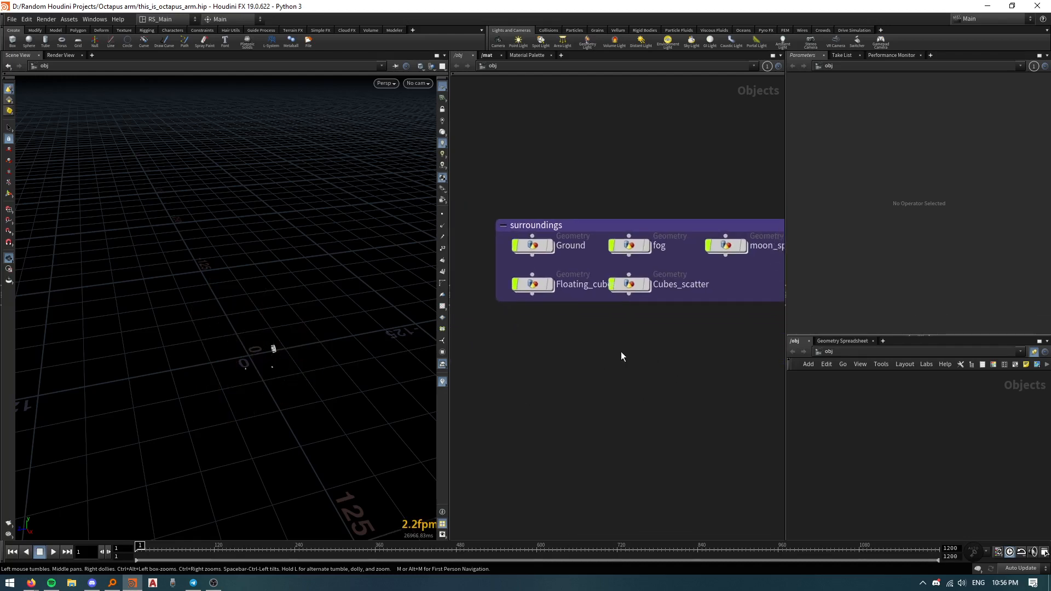
pyautogui.press('Tab')
pyautogui.moveTo(621, 355)
pyautogui.press('Return')
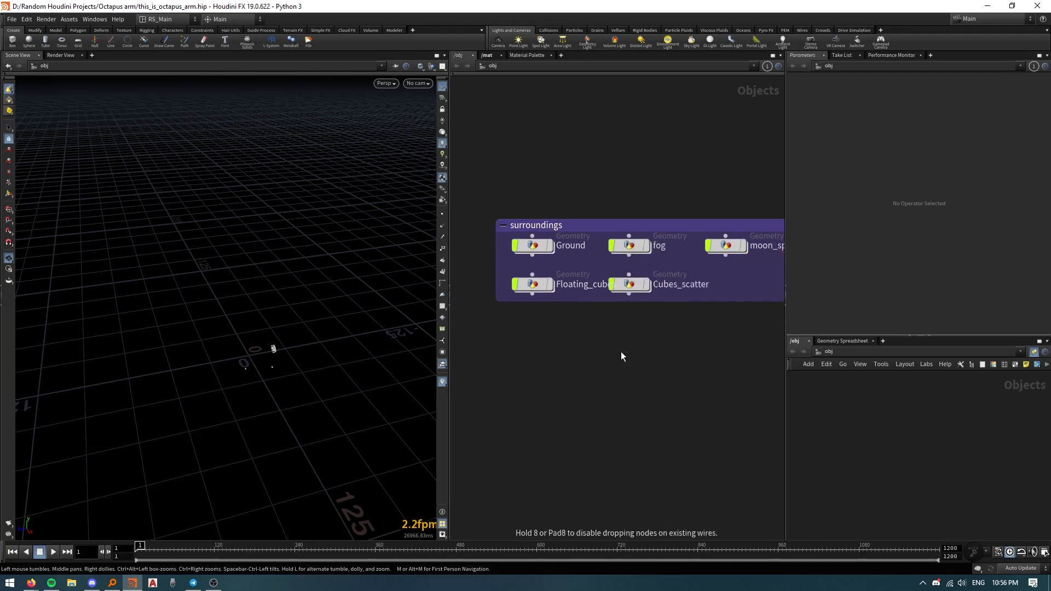
pyautogui.click(620, 353)
pyautogui.press('Tab')
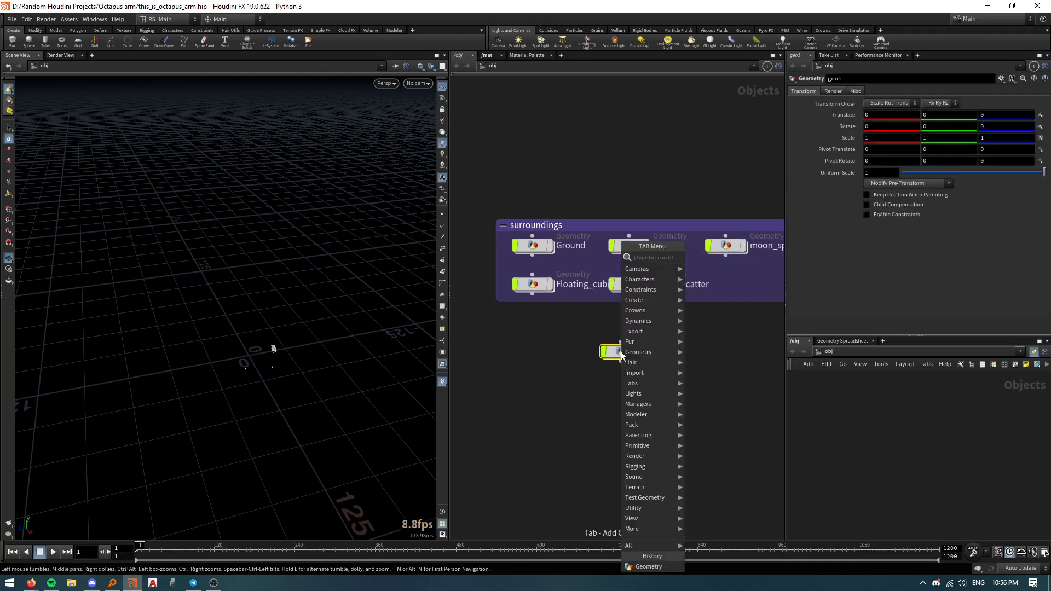
pyautogui.moveTo(622, 355)
pyautogui.press('Return')
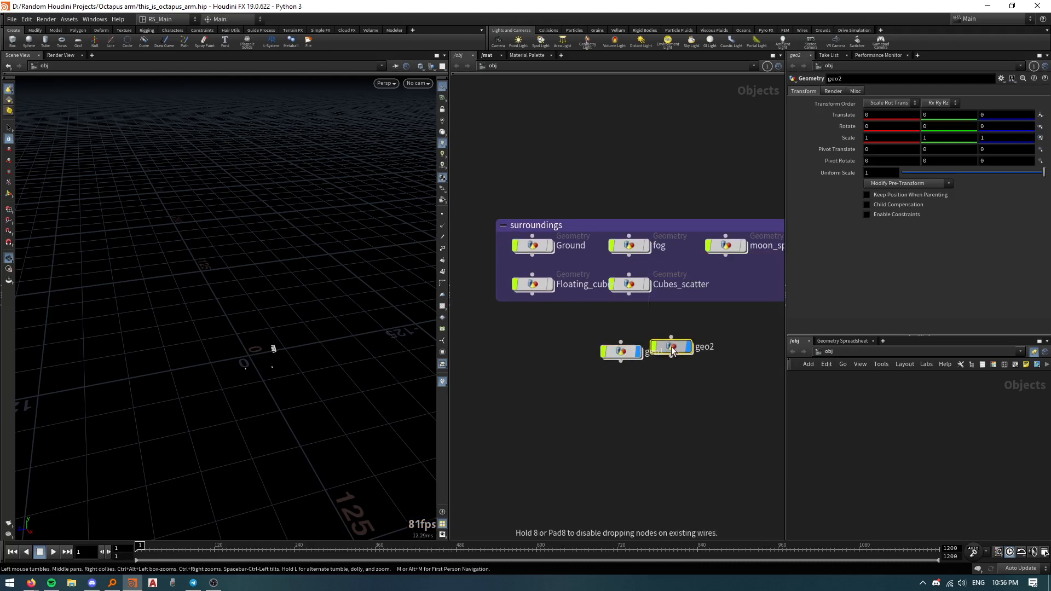
pyautogui.click(672, 351)
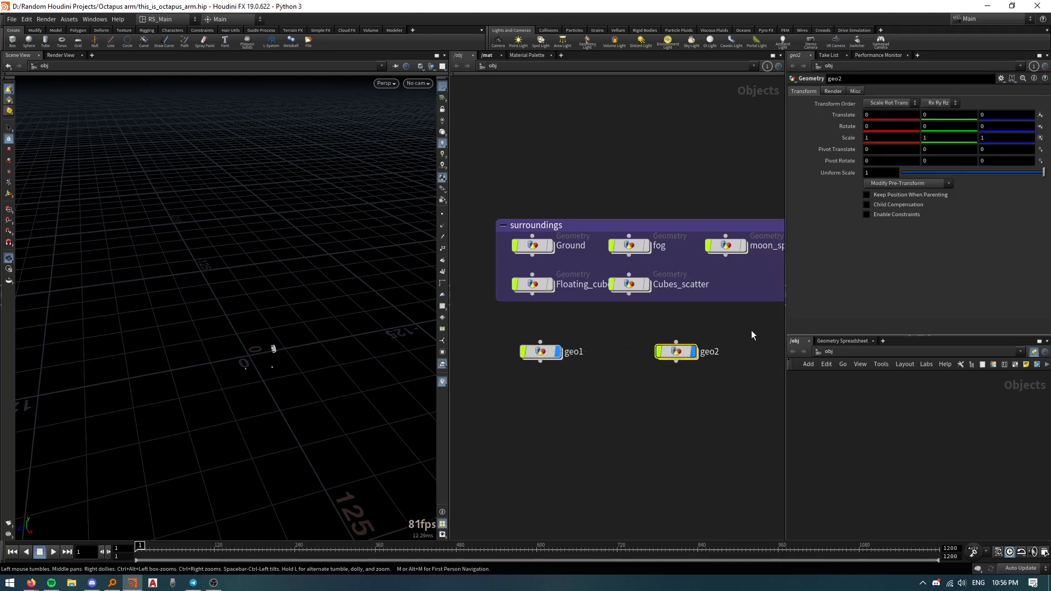
# Step: Group the two new geometry nodes in a network box titled "recording"
pyautogui.moveTo(751, 331); pyautogui.dragTo(503, 406)
pyautogui.hotkey('shift', 'o')
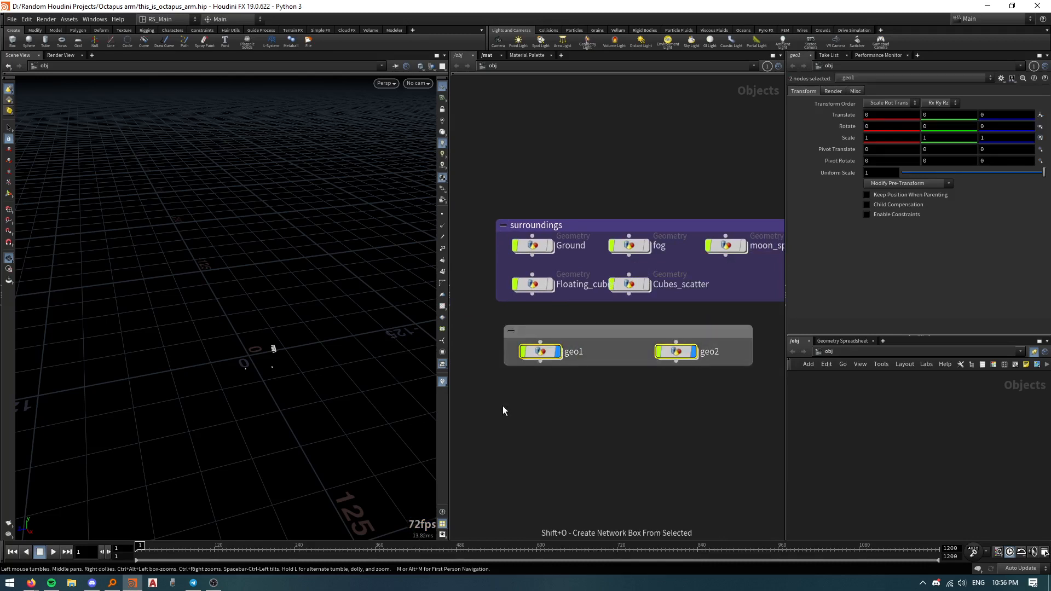
pyautogui.doubleClick(586, 332)
pyautogui.write('recordin')
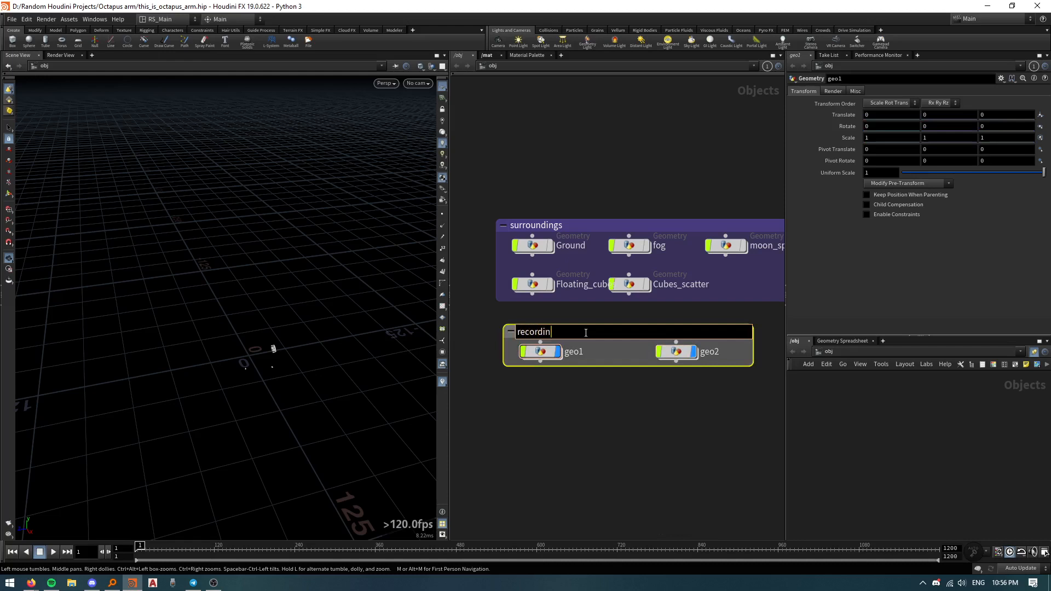
pyautogui.write('g')
pyautogui.press('Return')
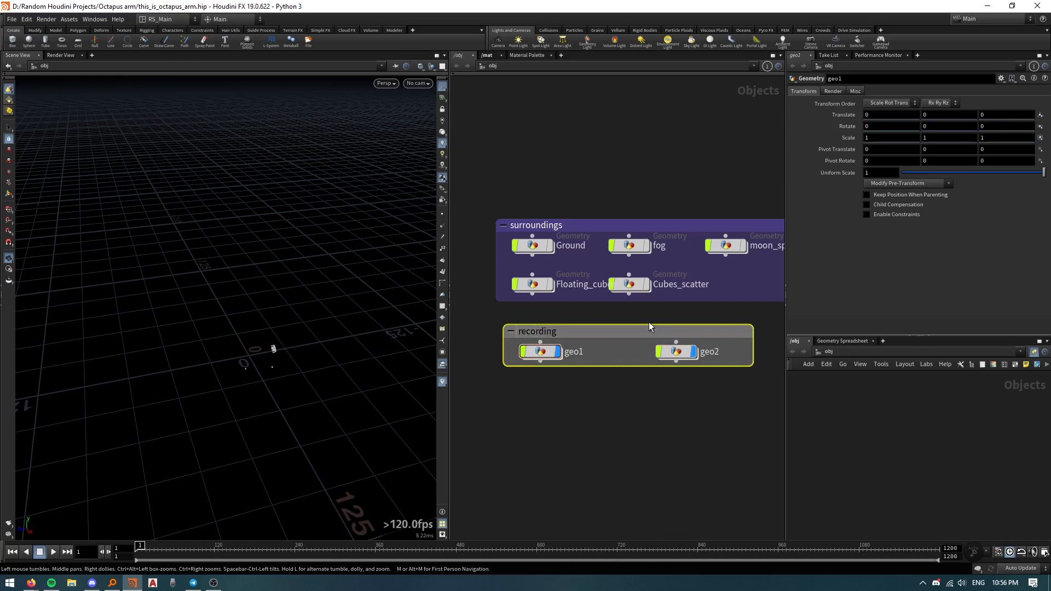
# Step: Colour the recording network box blue
pyautogui.press('c')
pyautogui.click(724, 506)
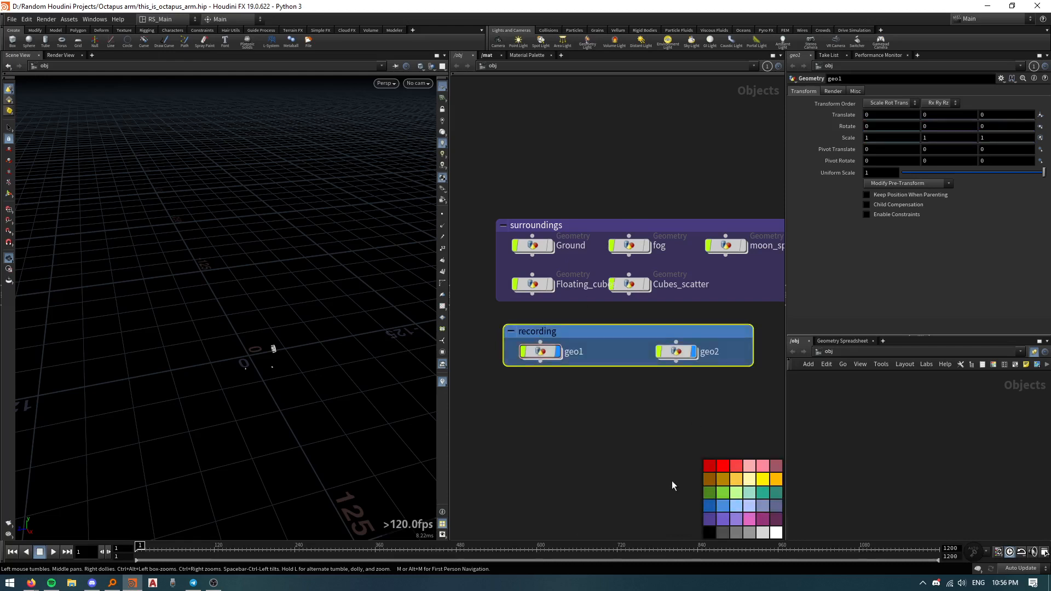
pyautogui.click(573, 433)
pyautogui.press('c')
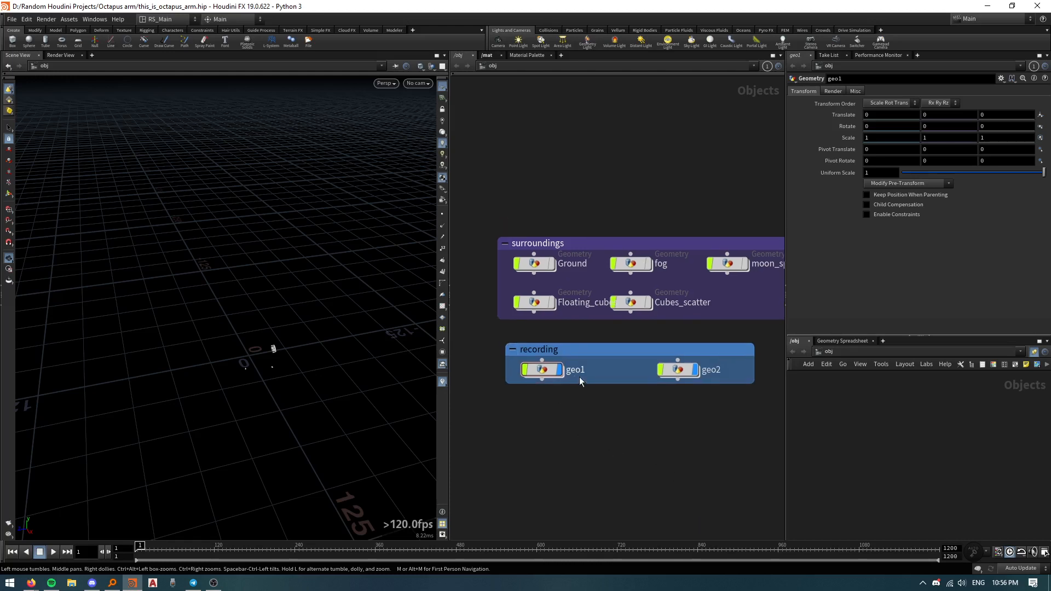
# Step: Rename the geo1 node in the recording box as Cubes
pyautogui.doubleClick(579, 377)
pyautogui.write('C')
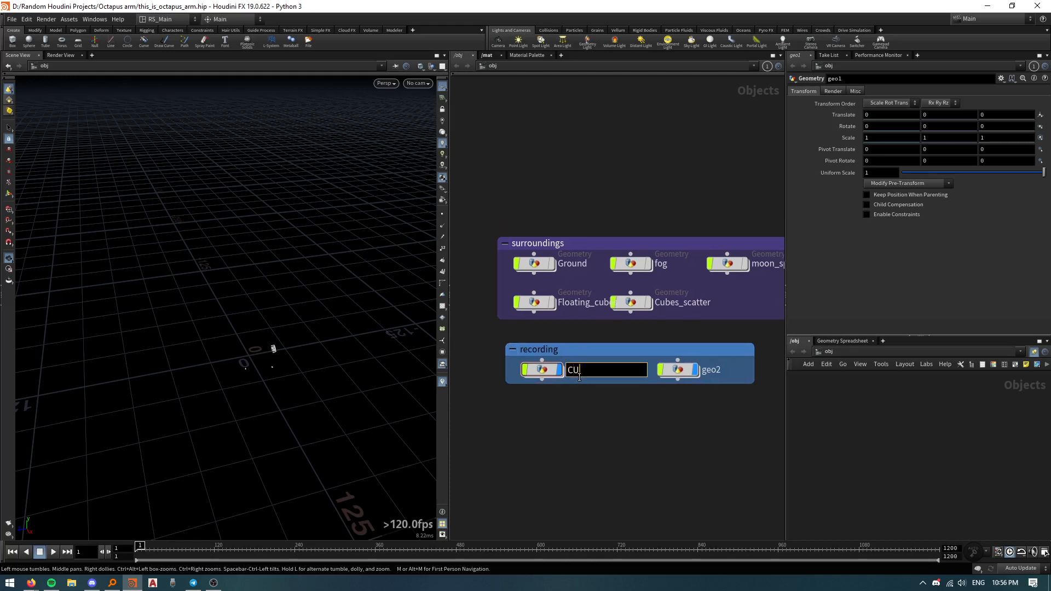
pyautogui.write('ubes')
pyautogui.press('Return')
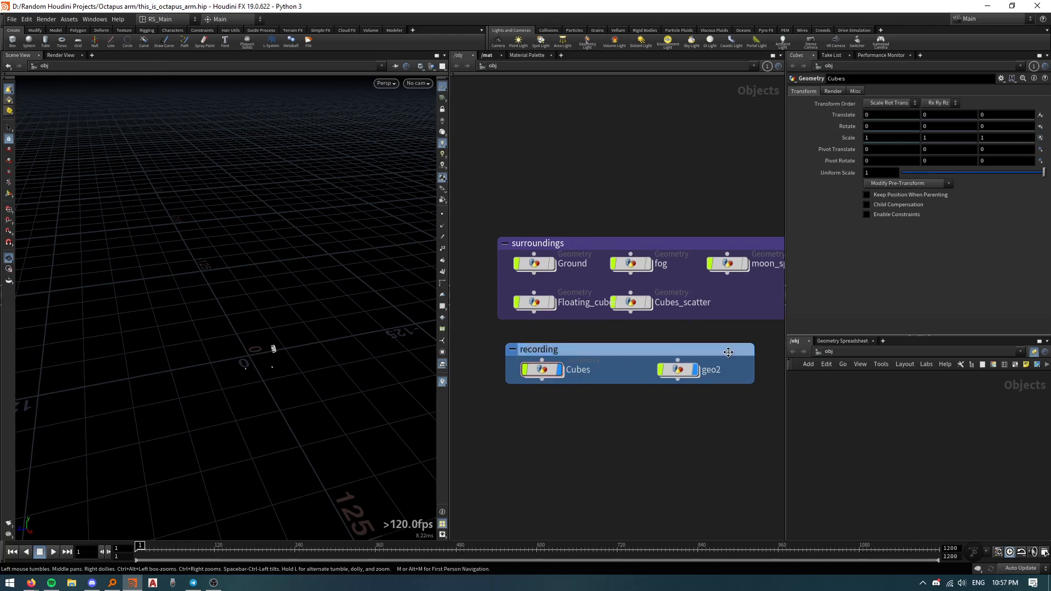
# Step: Rename the geo2 node in the recording box as Scatter_of_cubes and resize the box's width around it
pyautogui.doubleClick(712, 371)
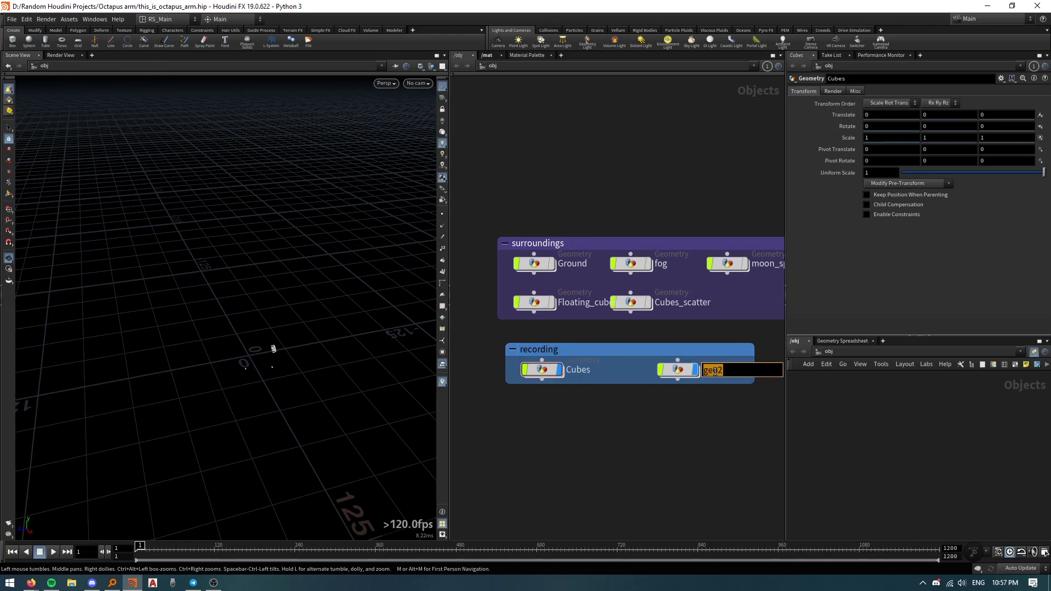
pyautogui.write('Scatter_of_cubes')
pyautogui.press('Return')
pyautogui.moveTo(756, 364); pyautogui.dragTo(727, 360)
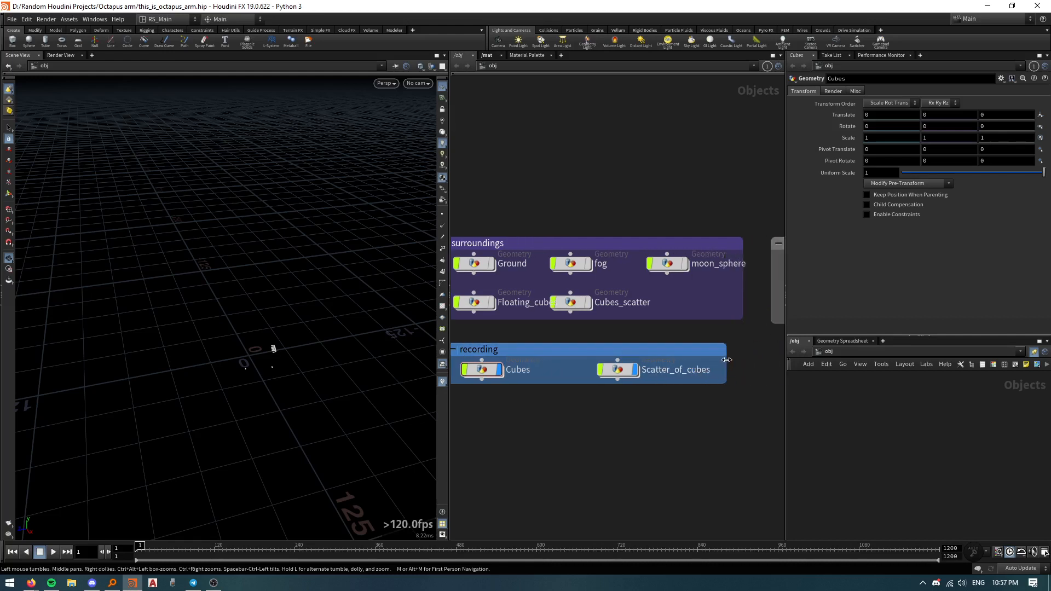
# Step: Enter the network of the Cubes geometry node
pyautogui.press('i')
pyautogui.press('Tab')
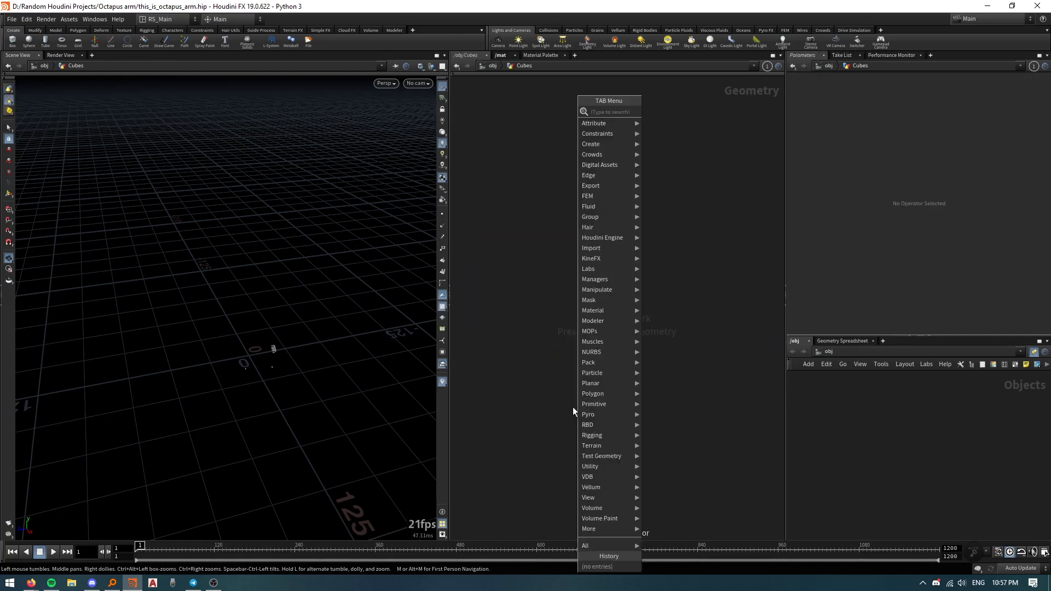
pyautogui.press('Escape')
# Step: Add an Add node in the Cubes network, enable Point 0 and frame the point in the viewport
pyautogui.press('Tab')
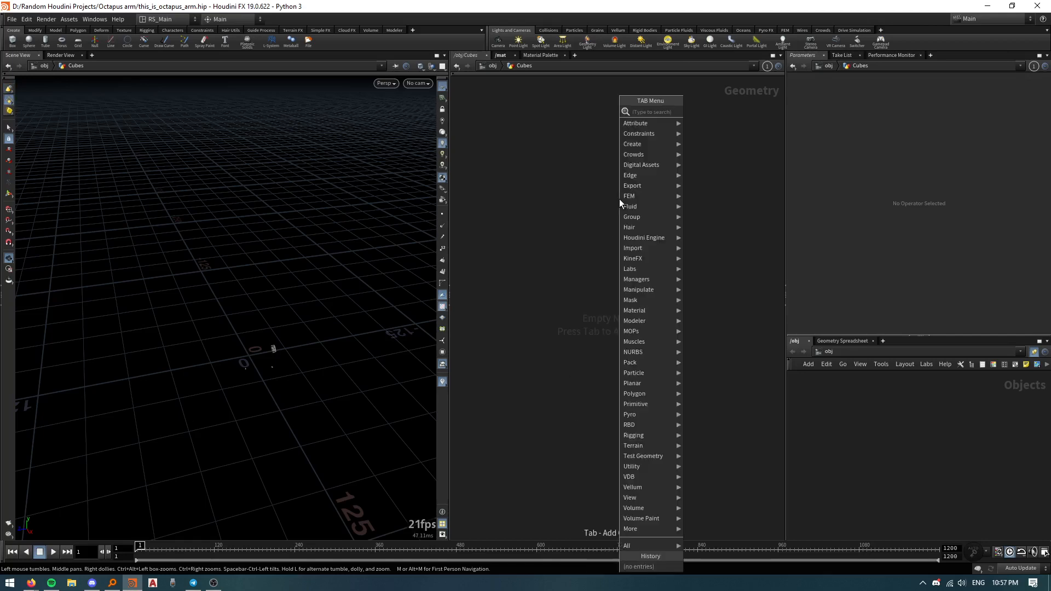
pyautogui.write('add')
pyautogui.press('Return')
pyautogui.click(619, 199)
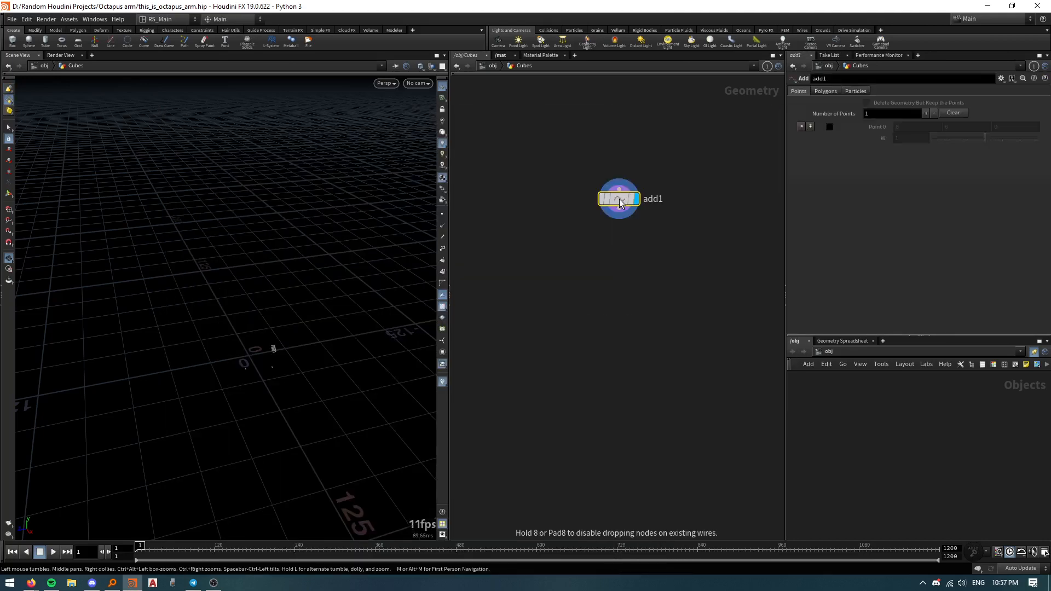
pyautogui.click(832, 127)
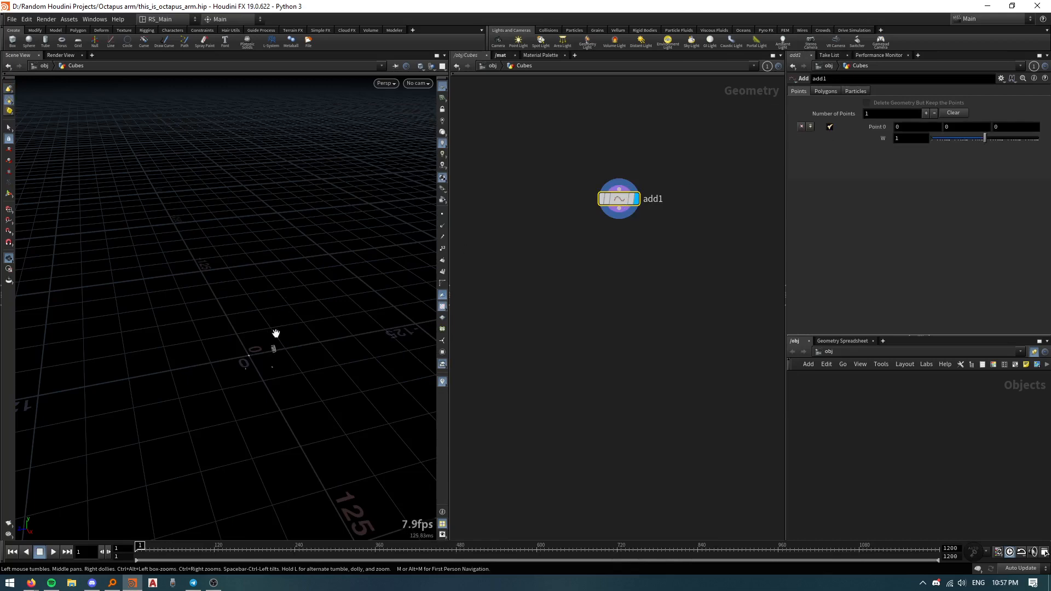
pyautogui.moveTo(238, 359); pyautogui.dragTo(557, 363, button='right')
pyautogui.moveTo(337, 348); pyautogui.dragTo(300, 376, button='middle')
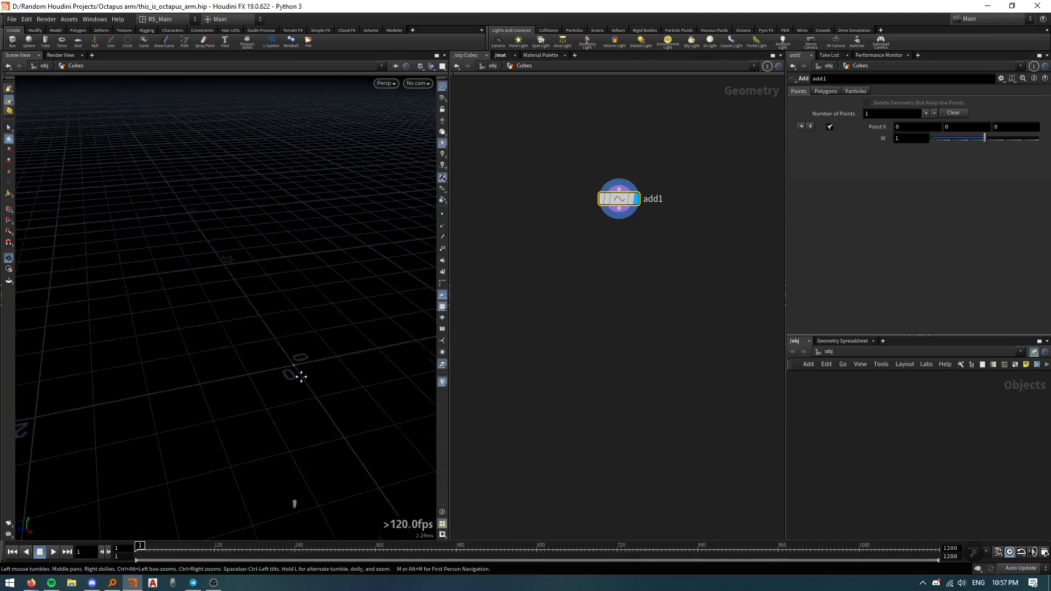
pyautogui.moveTo(300, 376); pyautogui.dragTo(370, 396, button='right')
pyautogui.moveTo(242, 408); pyautogui.dragTo(258, 394, button='middle')
pyautogui.hotkey('space', 'g')
pyautogui.scroll(5, 231, 330)
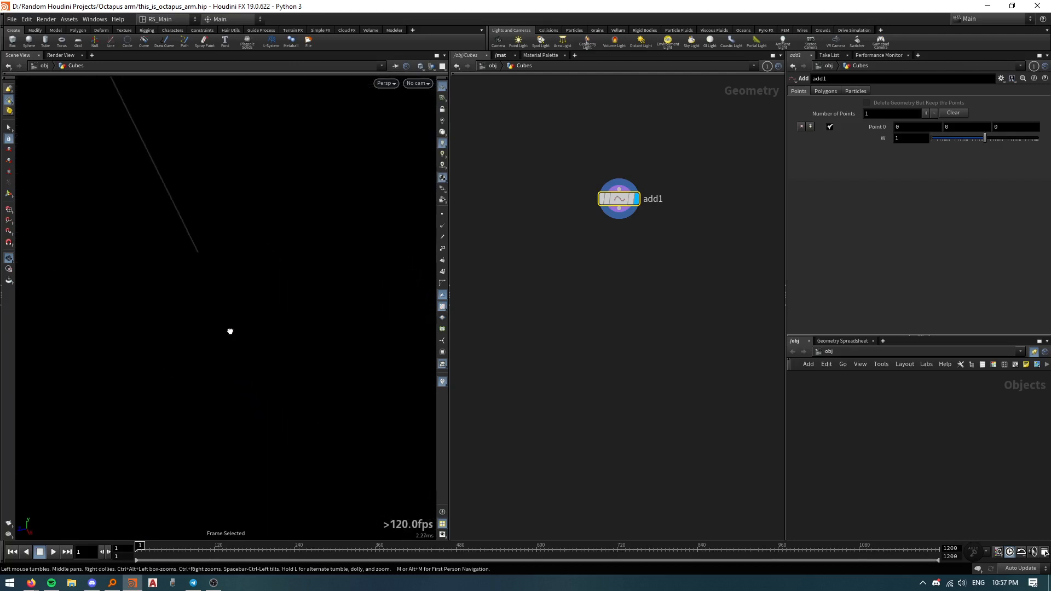
pyautogui.moveTo(230, 331); pyautogui.dragTo(183, 558, button='right')
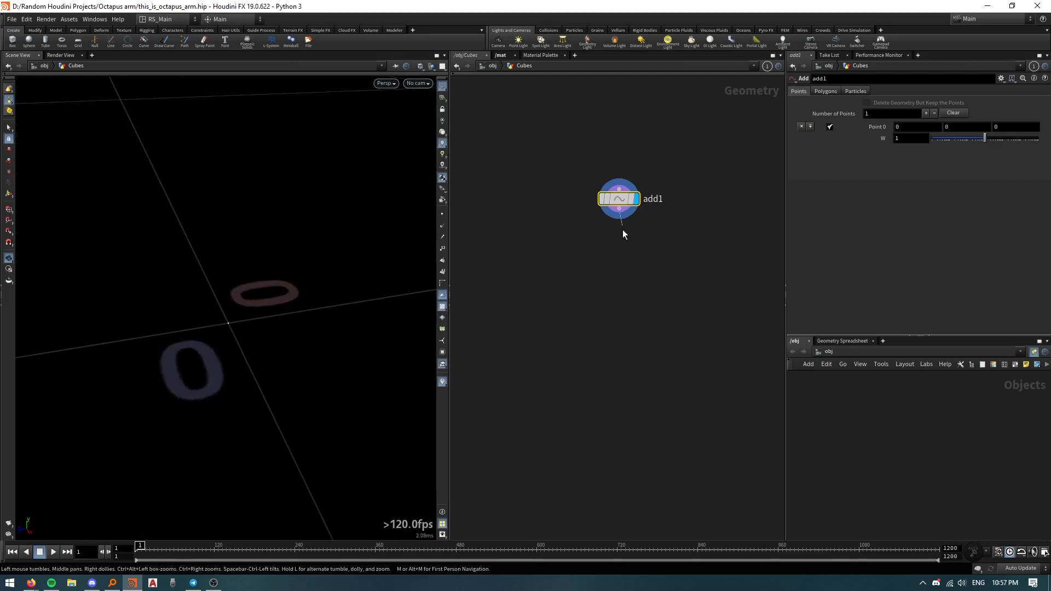
# Step: Delete the Add node from the Cubes network
pyautogui.moveTo(623, 234); pyautogui.dragTo(623, 268)
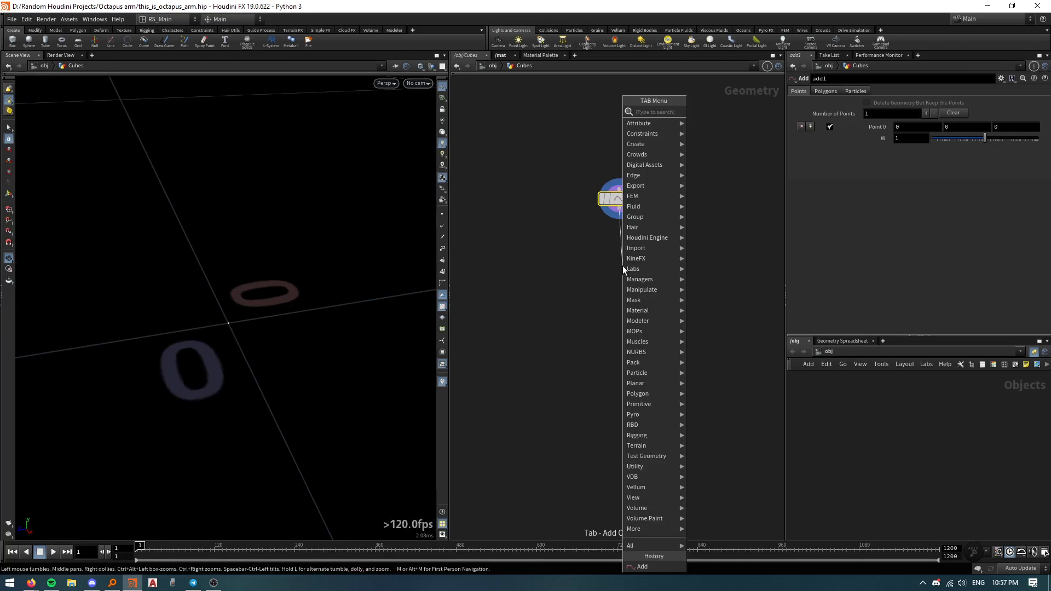
pyautogui.press('Escape')
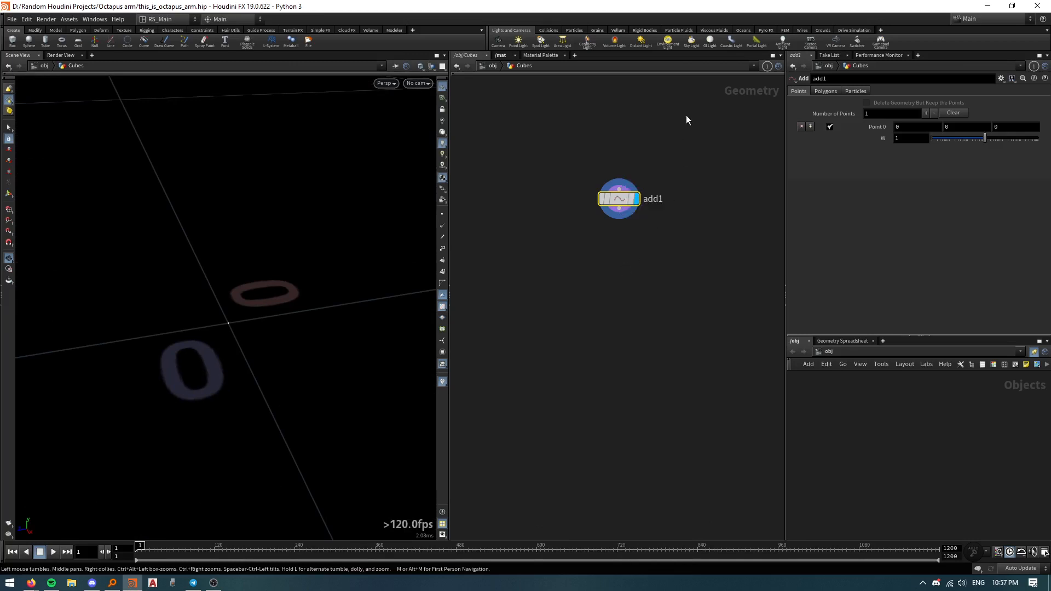
pyautogui.moveTo(685, 120); pyautogui.dragTo(586, 261)
pyautogui.press('Delete')
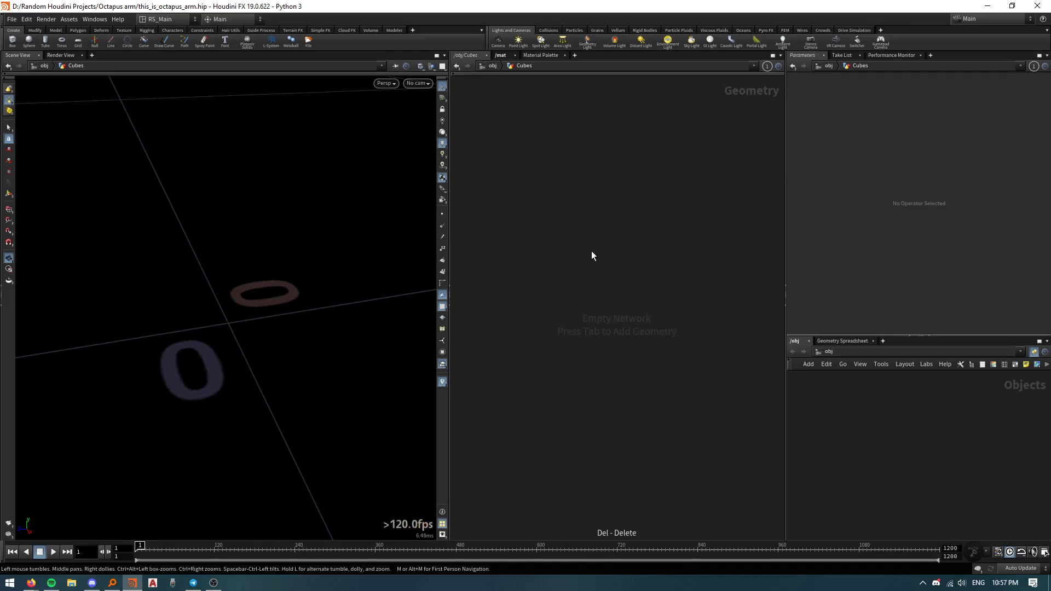
# Step: Create a Grid node in the Cubes network and frame the grid in the viewport
pyautogui.press('Tab')
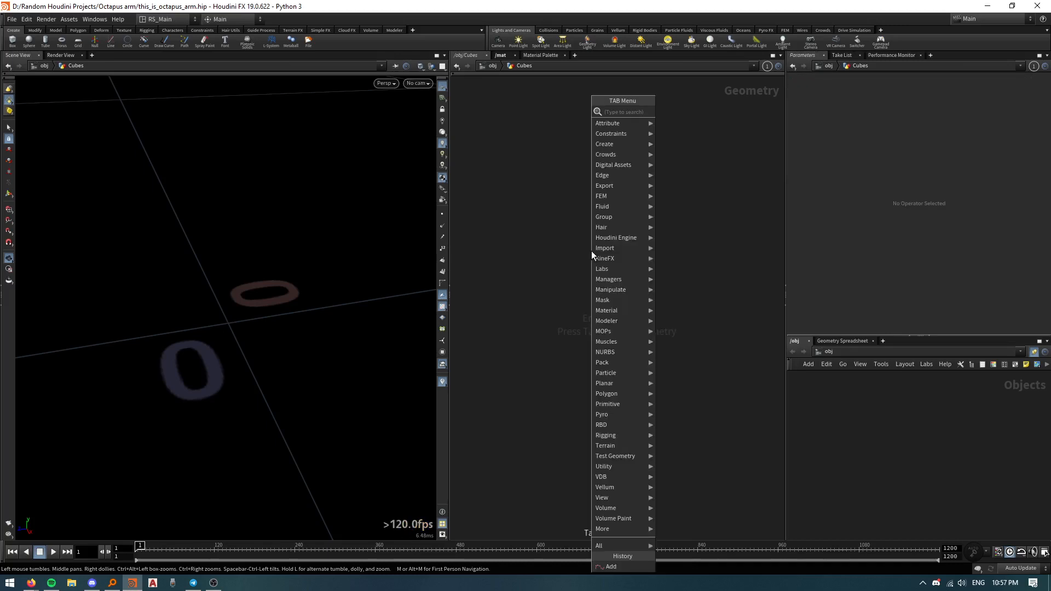
pyautogui.write('grid')
pyautogui.press('Return')
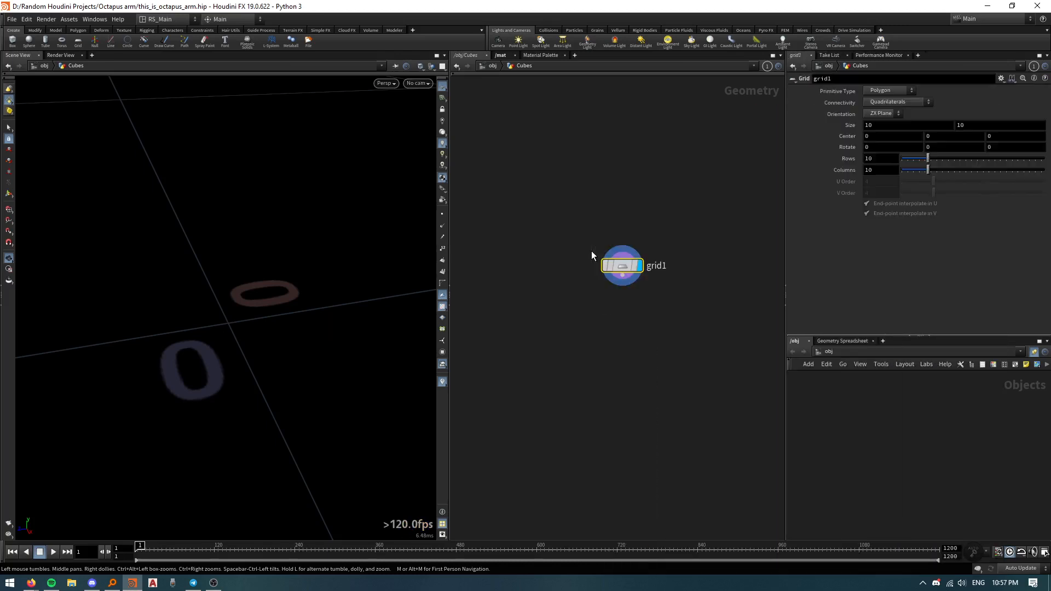
pyautogui.press('f')
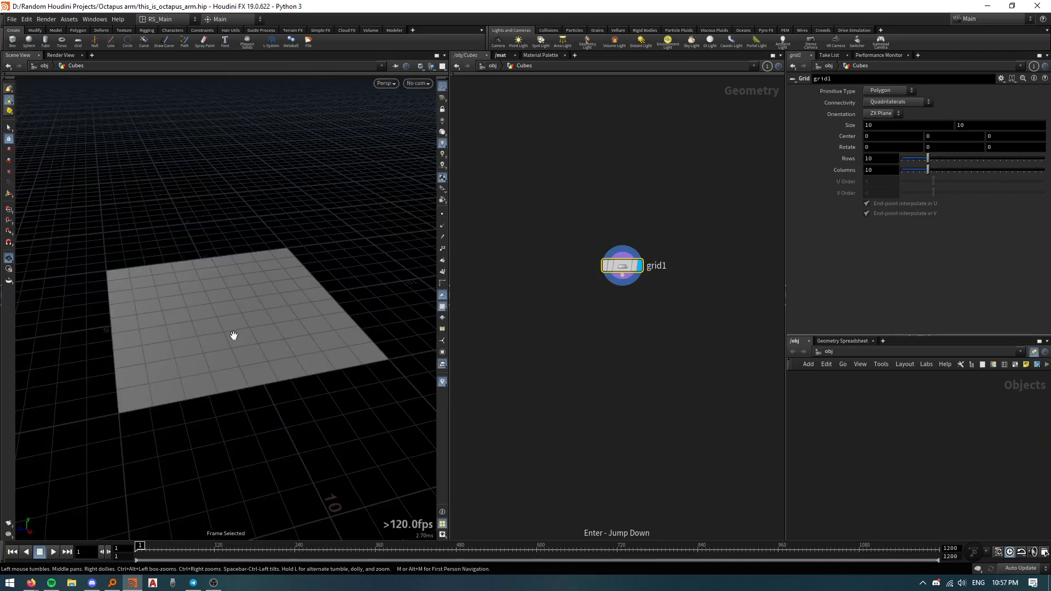
pyautogui.moveTo(234, 336); pyautogui.dragTo(236, 343)
pyautogui.moveTo(171, 330); pyautogui.dragTo(214, 312, button='right')
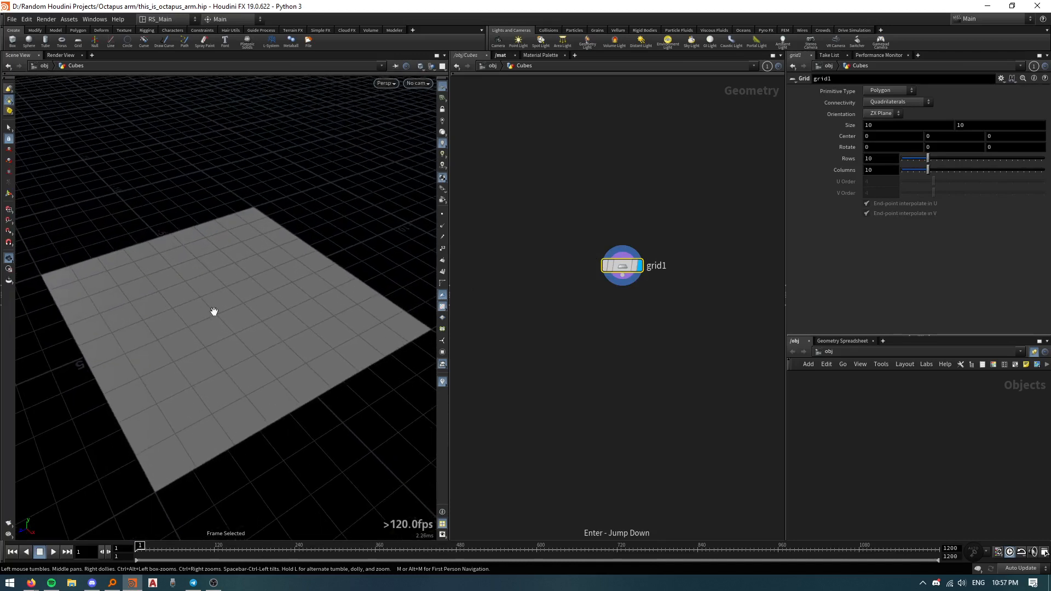
# Step: Set the grid's size to 2 by 2
pyautogui.click(878, 127)
pyautogui.write('2')
pyautogui.press('Tab')
pyautogui.write('2')
pyautogui.press('Tab')
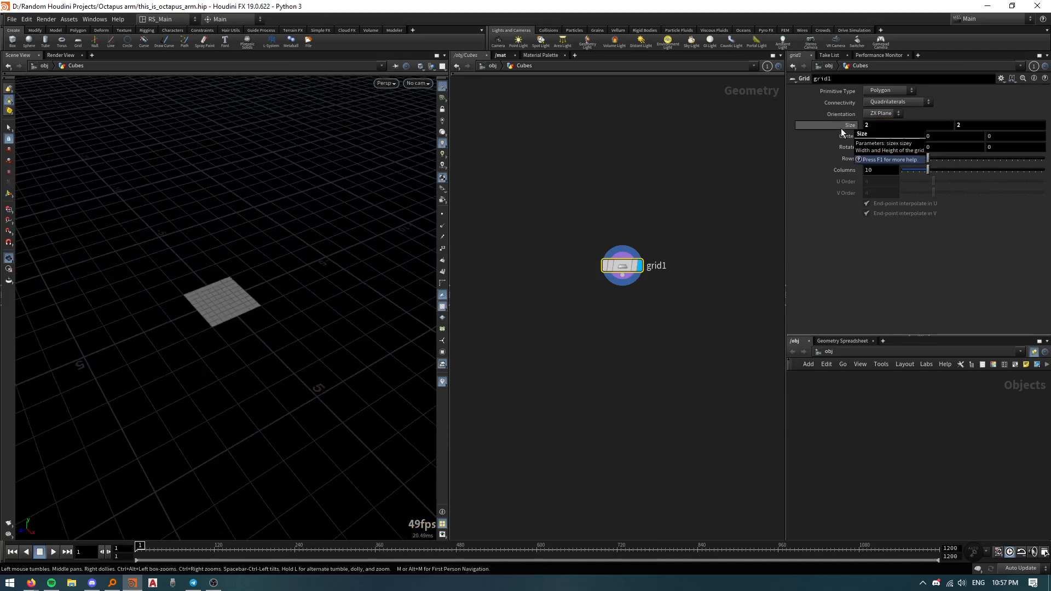
pyautogui.moveTo(197, 300); pyautogui.dragTo(459, 235, button='right')
pyautogui.moveTo(367, 298); pyautogui.dragTo(339, 293, button='middle')
# Step: Connect a Scatter node below the grid and set its Force Total Count to 100
pyautogui.press('Tab')
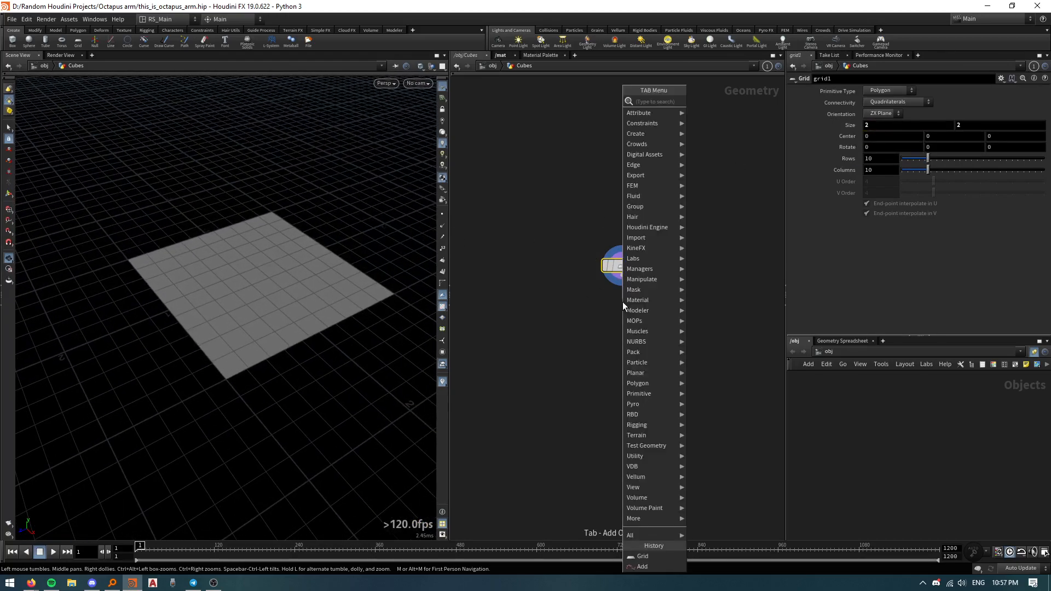
pyautogui.write('scatter')
pyautogui.press('Return')
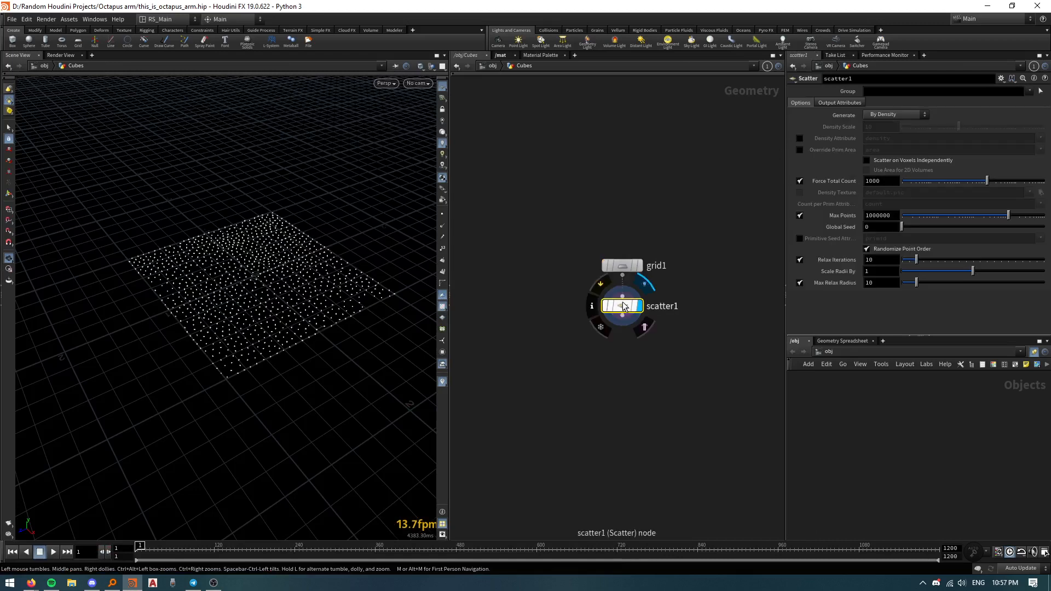
pyautogui.click(929, 180)
pyautogui.moveTo(942, 183); pyautogui.dragTo(947, 182)
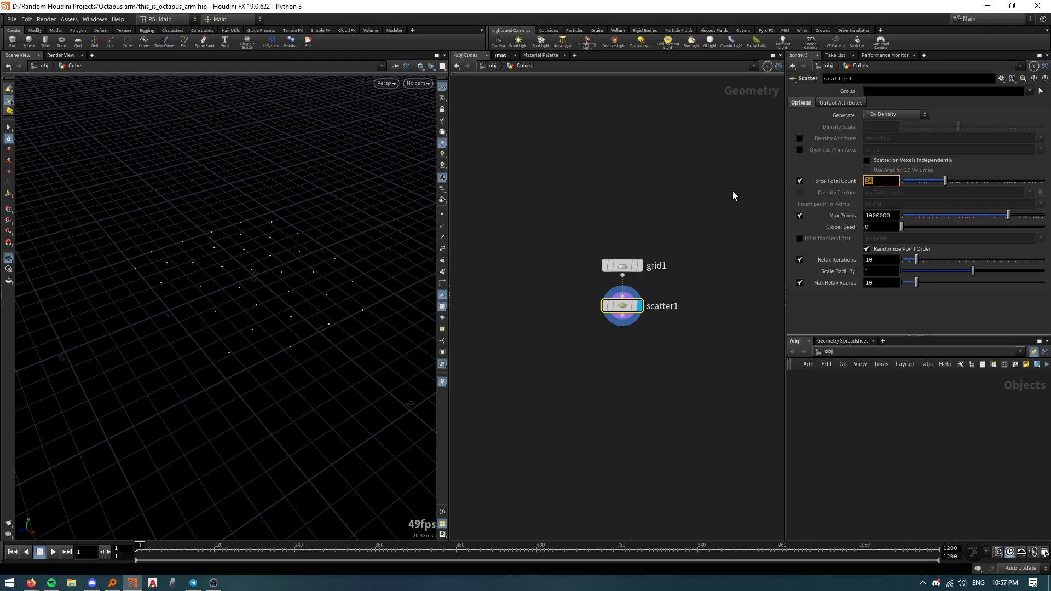
pyautogui.write('100')
pyautogui.press('Return')
pyautogui.press('Tab')
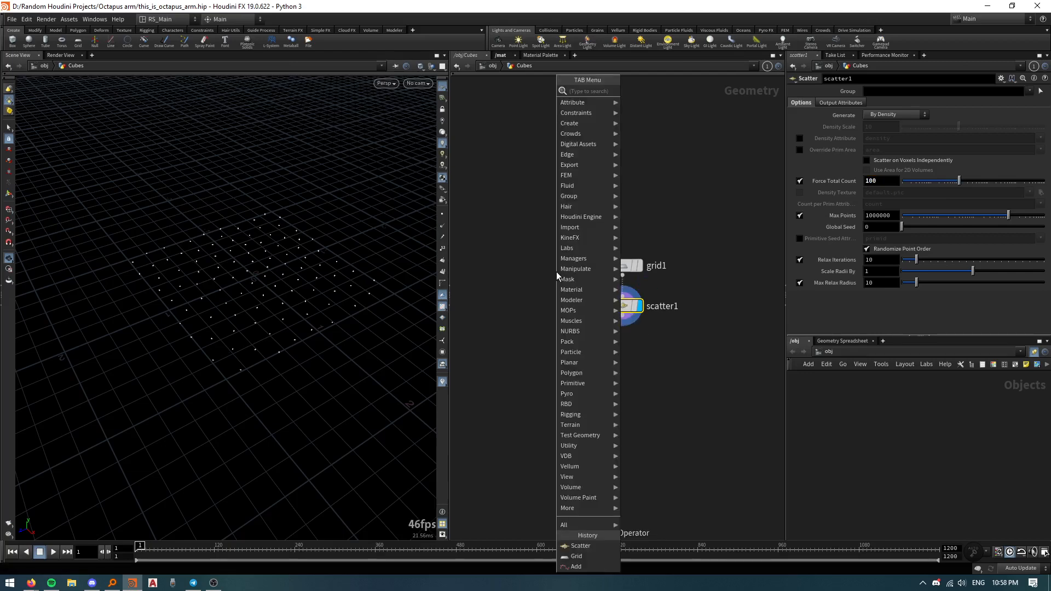
pyautogui.press('Escape')
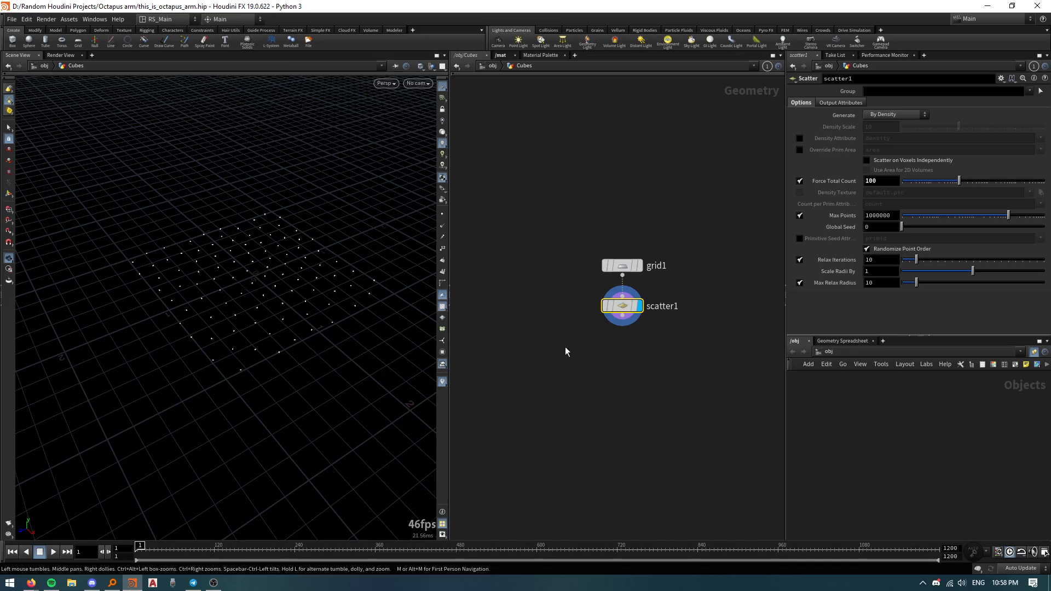
# Step: Place an Add node beside the grid and scatter chain, enable Point 0 and turn on the node's template flag
pyautogui.press('Tab')
pyautogui.write('add')
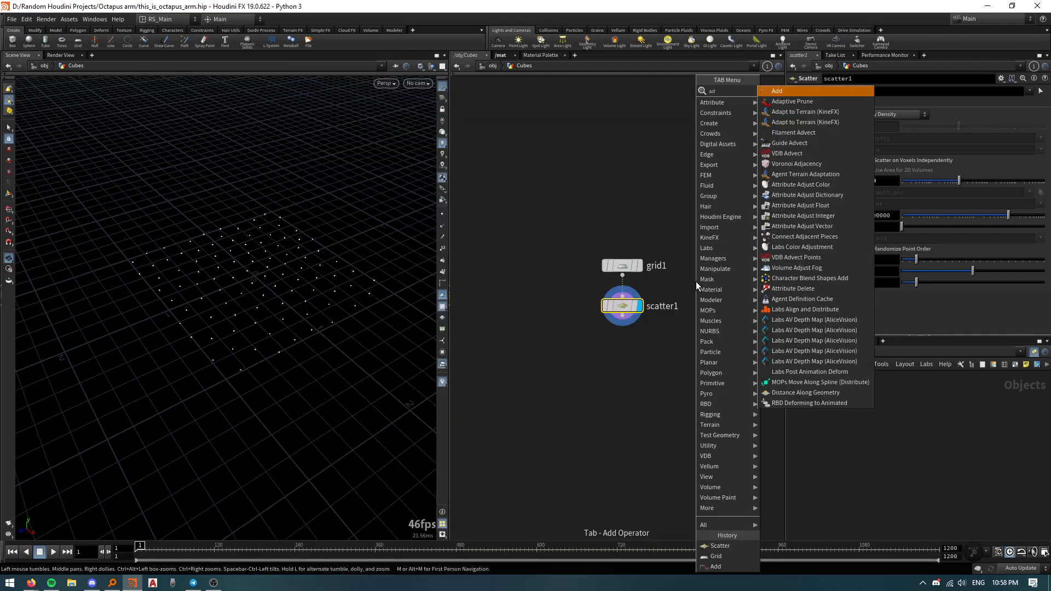
pyautogui.click(695, 281)
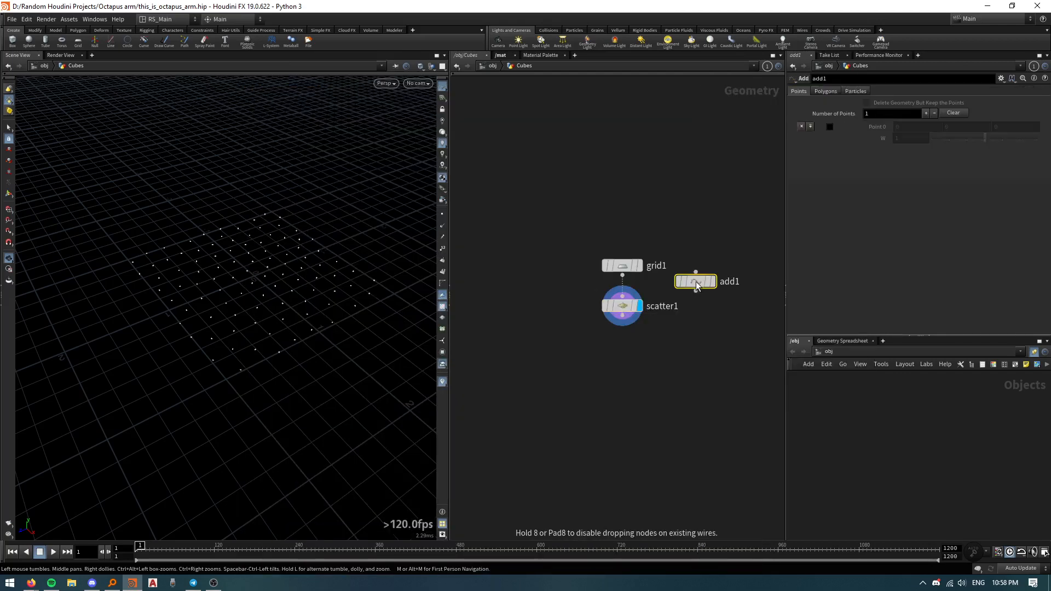
pyautogui.click(829, 127)
pyautogui.moveTo(694, 282); pyautogui.dragTo(715, 277)
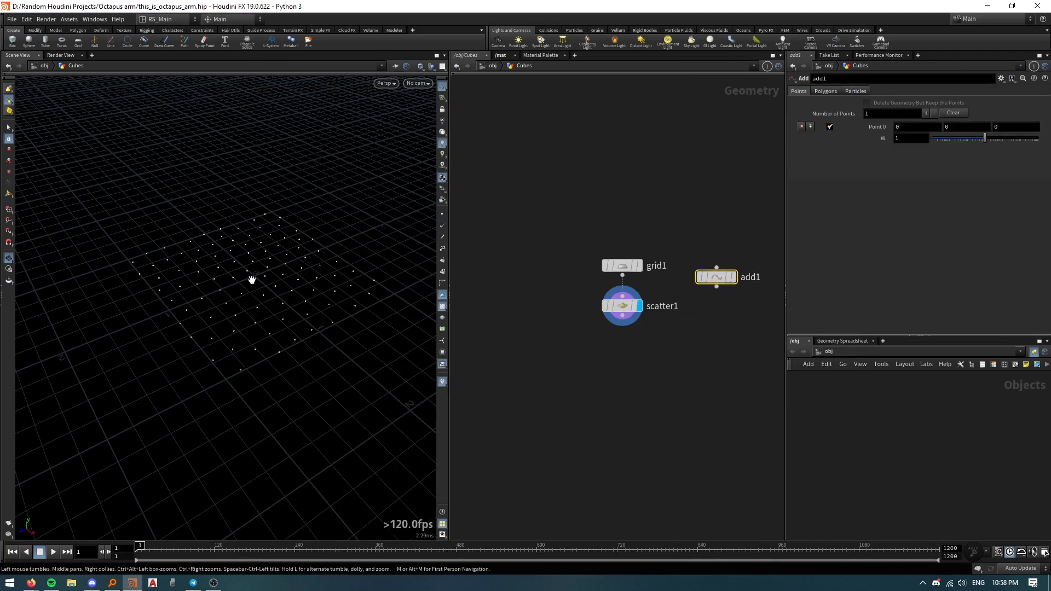
pyautogui.moveTo(252, 280); pyautogui.dragTo(274, 206)
pyautogui.click(736, 298)
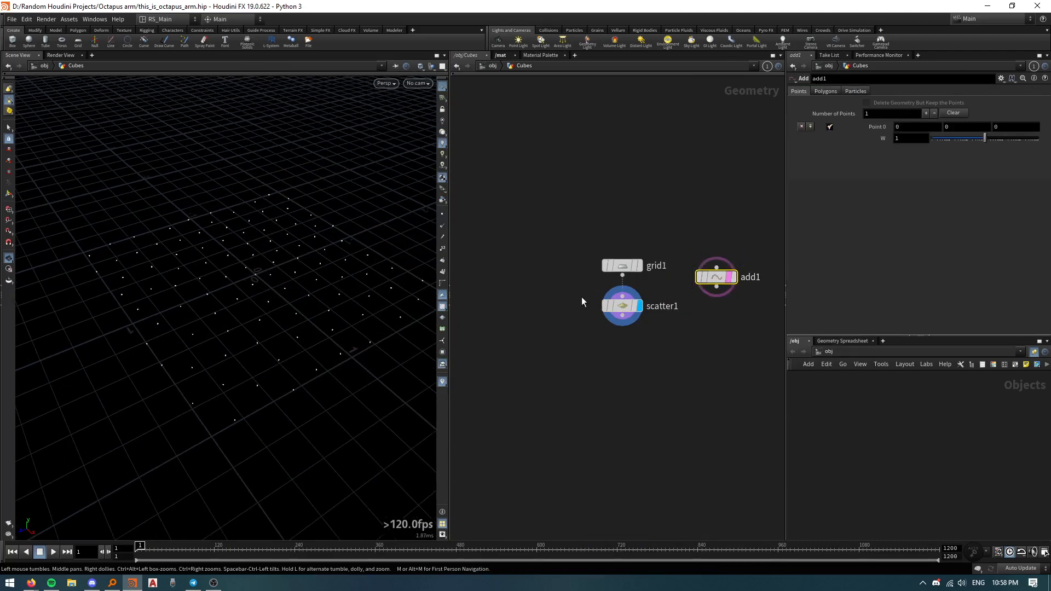
pyautogui.press('Tab')
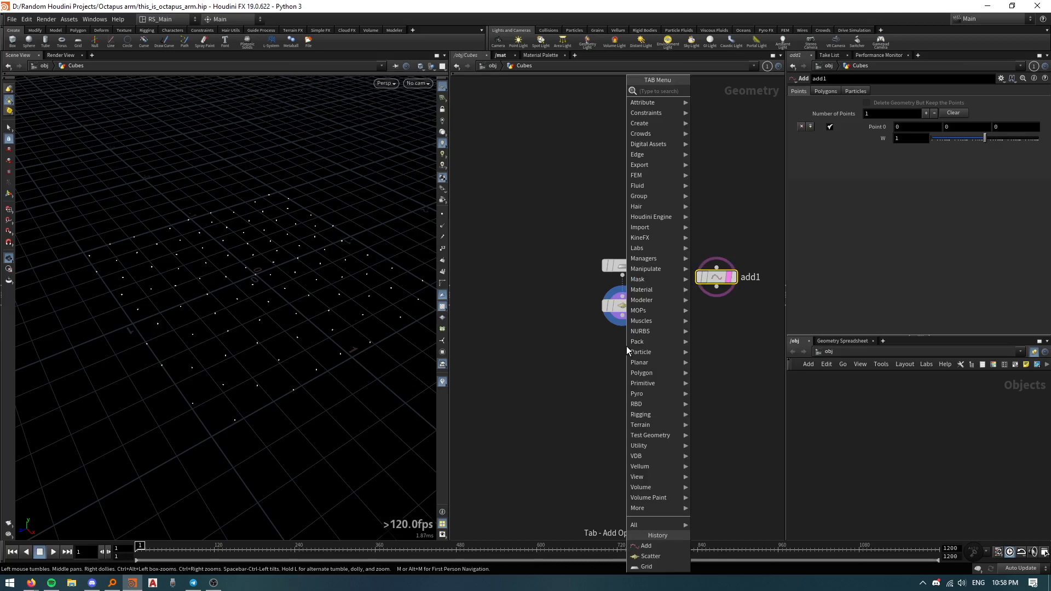
pyautogui.write('mask')
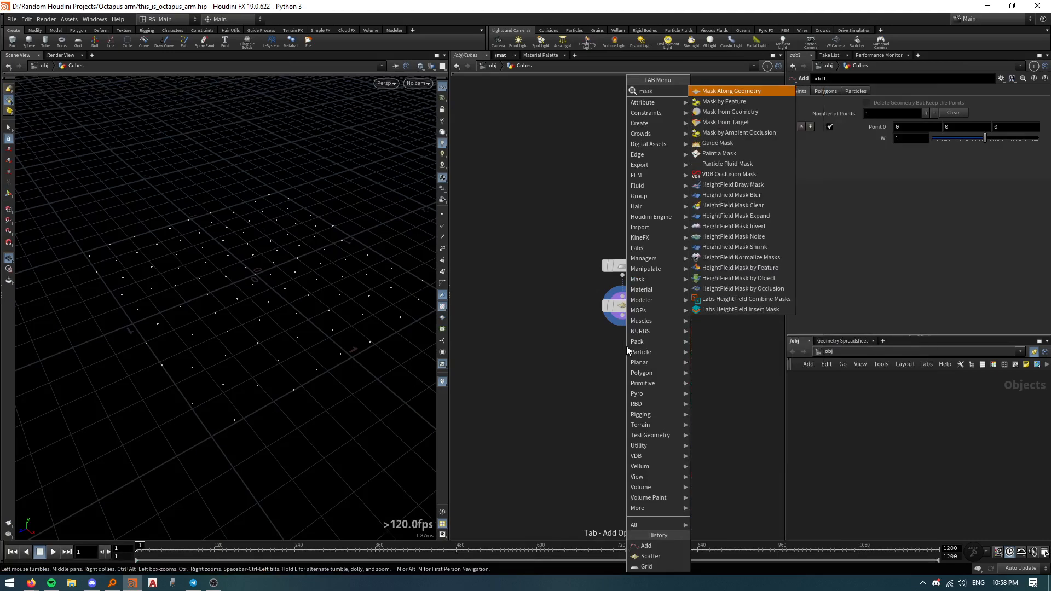
pyautogui.press('Return')
pyautogui.click(626, 346)
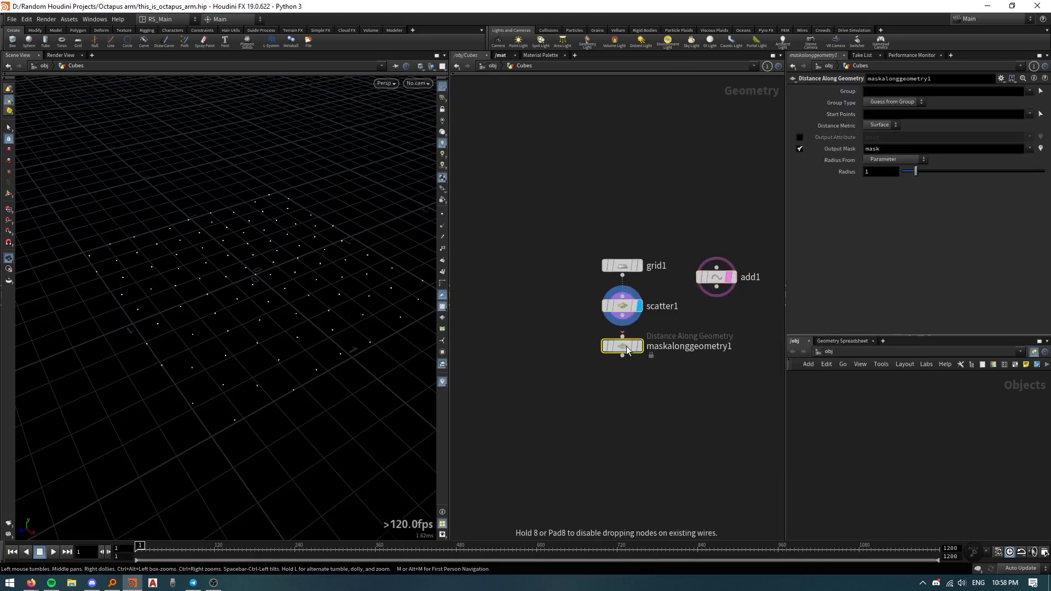
pyautogui.press('Delete')
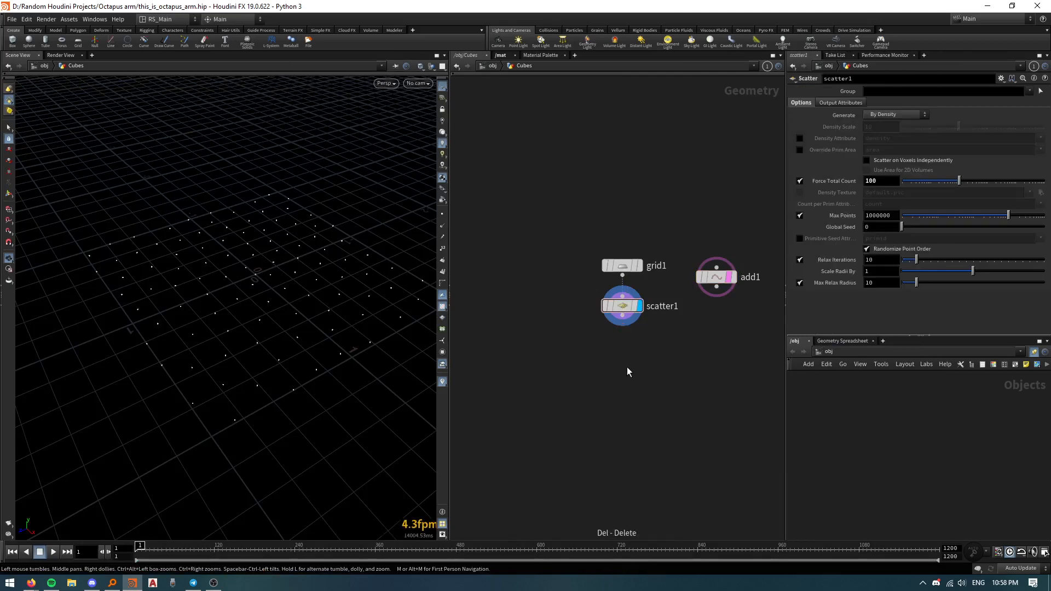
# Step: Add a Mask from Geometry node, wiring the scatter node into its first input and the Add node into its second
pyautogui.press('Tab')
pyautogui.write('mask')
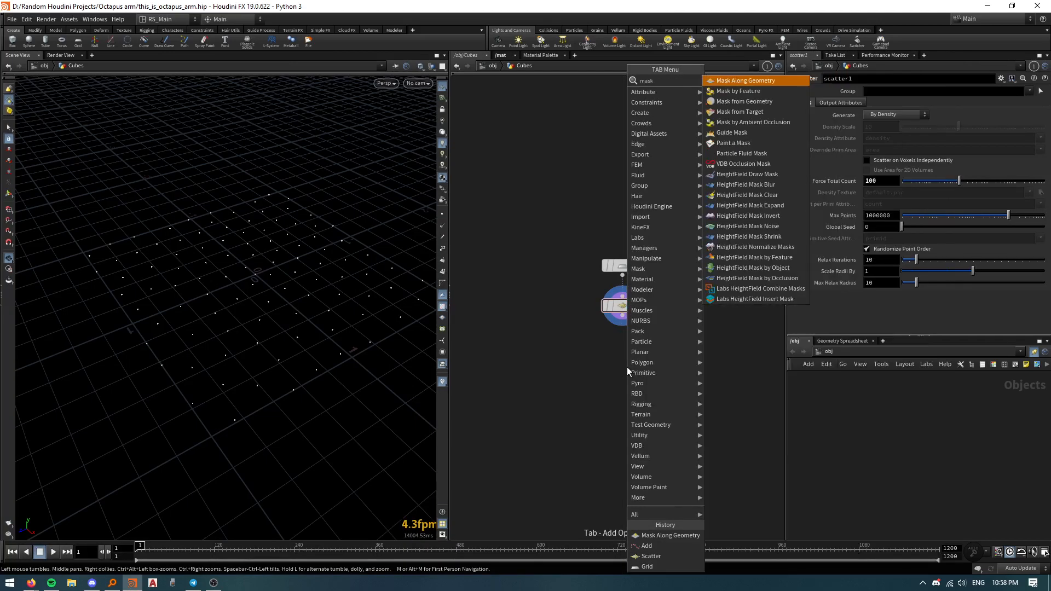
pyautogui.press('Down')
pyautogui.press('Down')
pyautogui.press('Return')
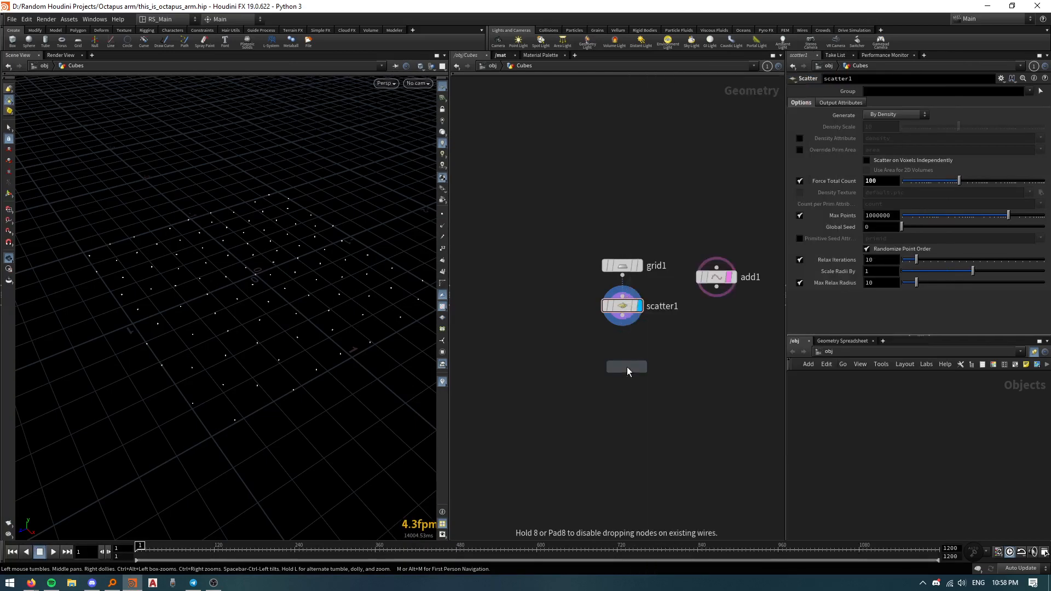
pyautogui.click(626, 367)
pyautogui.scroll(2, 610, 336)
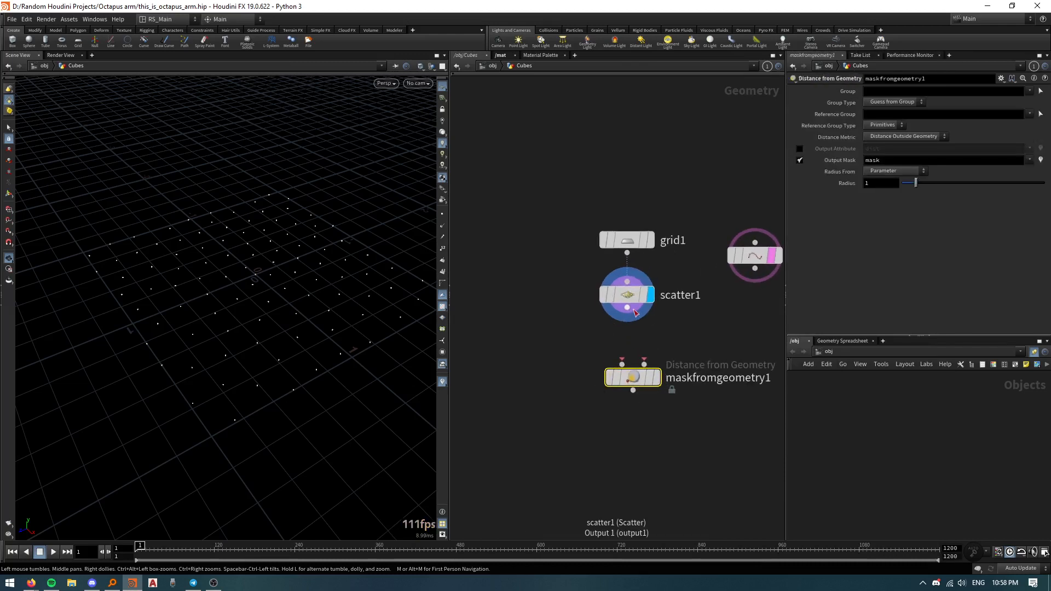
pyautogui.moveTo(623, 315); pyautogui.dragTo(619, 357)
pyautogui.moveTo(754, 269); pyautogui.dragTo(644, 365)
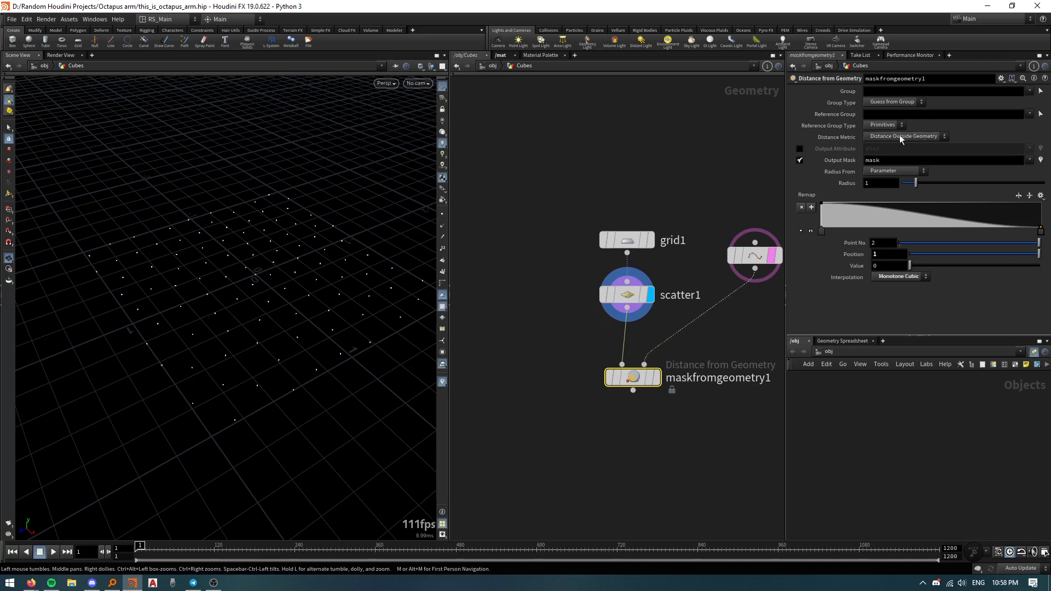
# Step: Keep the mask node's Distance Metric at Distance Outside Geometry and set Radius From to Maximum Distance
pyautogui.click(915, 136)
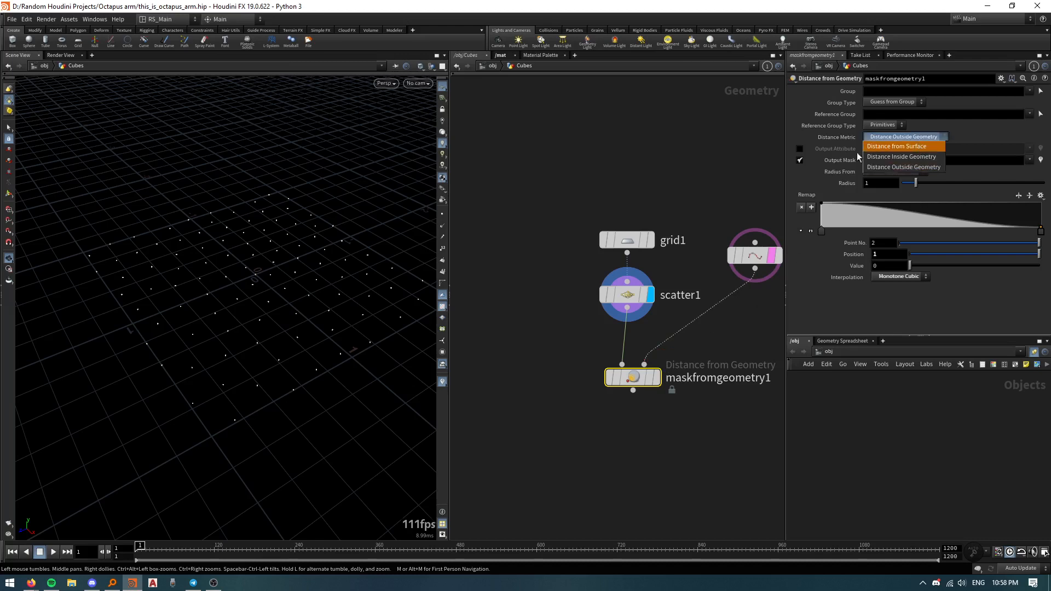
pyautogui.click(889, 167)
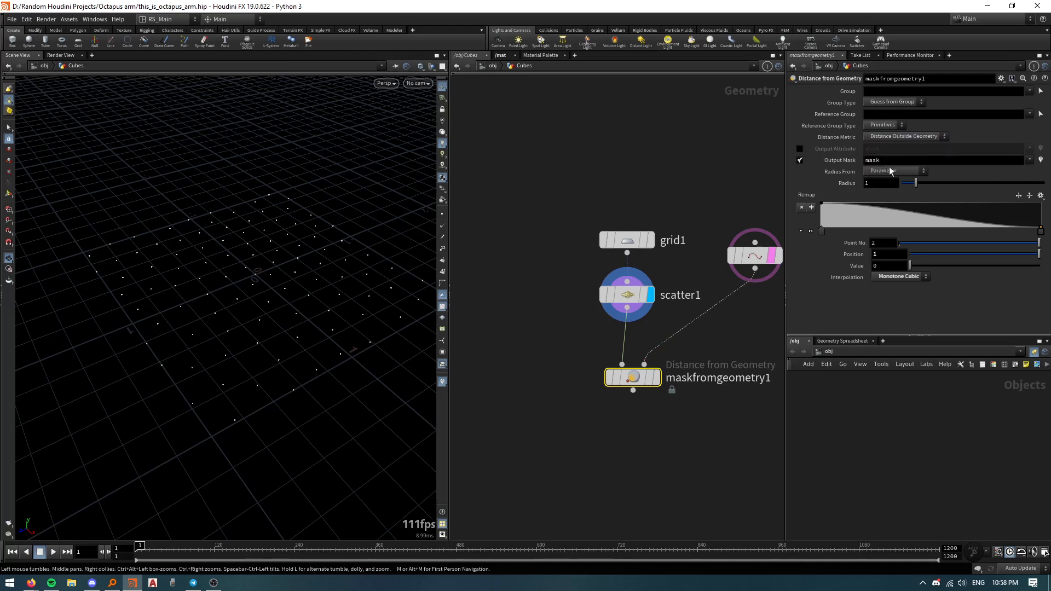
pyautogui.click(891, 172)
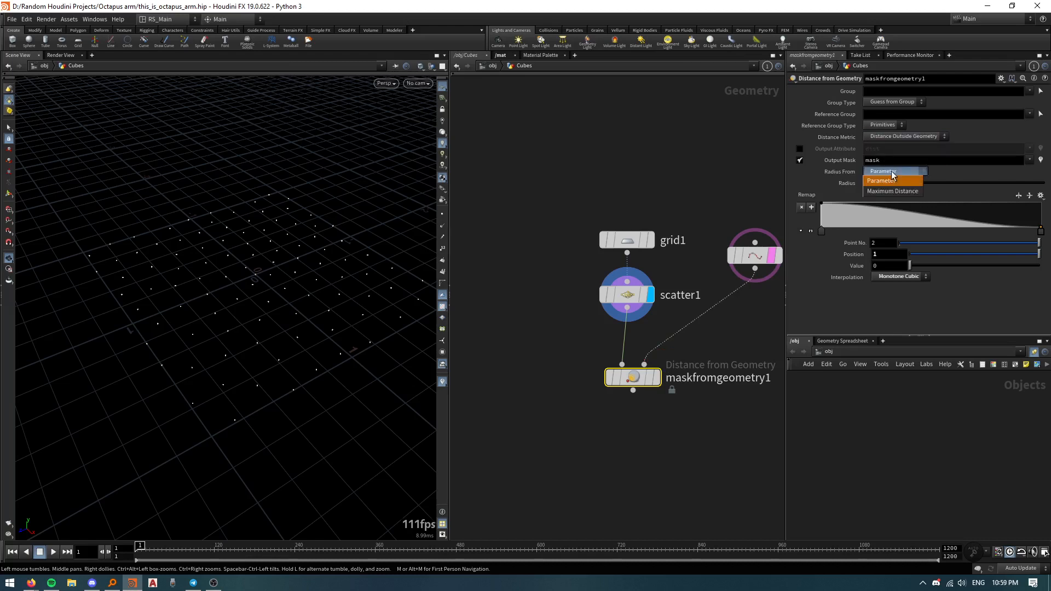
pyautogui.click(901, 192)
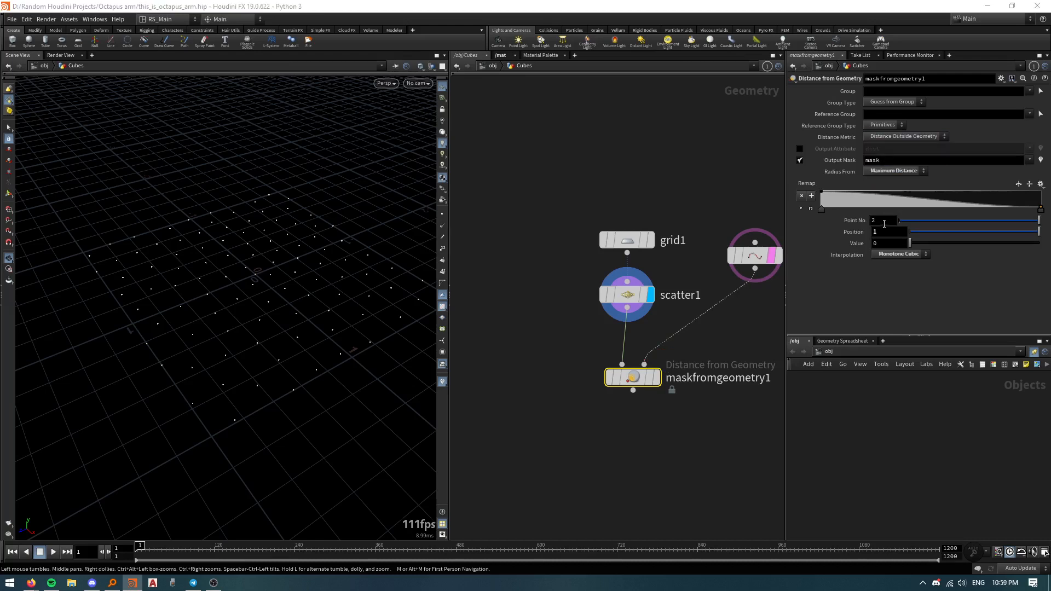
pyautogui.moveTo(255, 278)
pyautogui.mouseDown()
pyautogui.moveTo(301, 213)
pyautogui.moveTo(261, 268)
pyautogui.mouseUp()
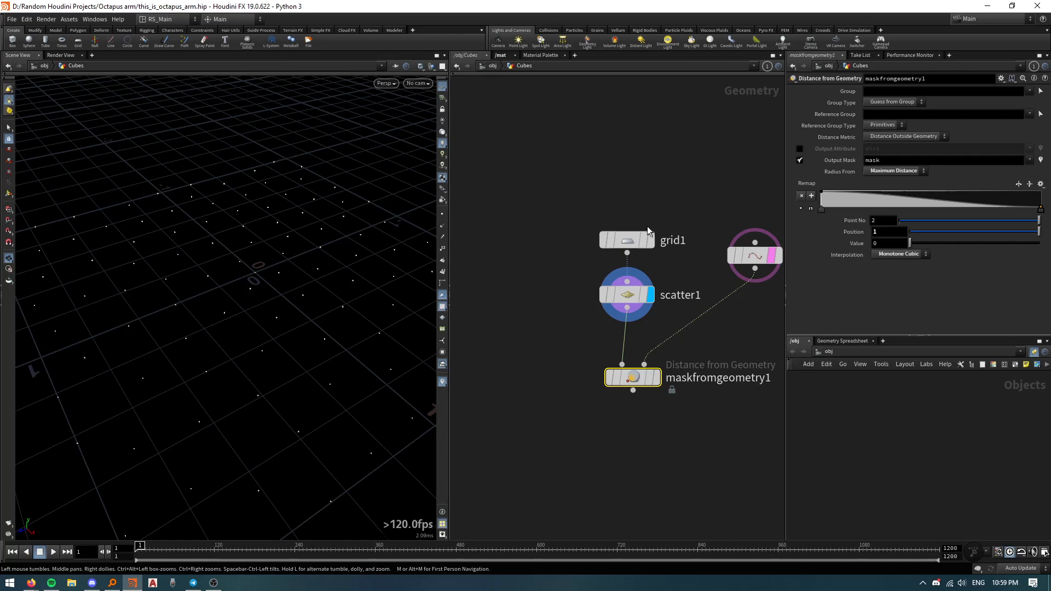
# Step: Try a Parameter-based mask radius of 3.77 and return Radius From to Maximum Distance
pyautogui.click(895, 170)
pyautogui.click(890, 183)
pyautogui.moveTo(915, 186); pyautogui.dragTo(958, 192)
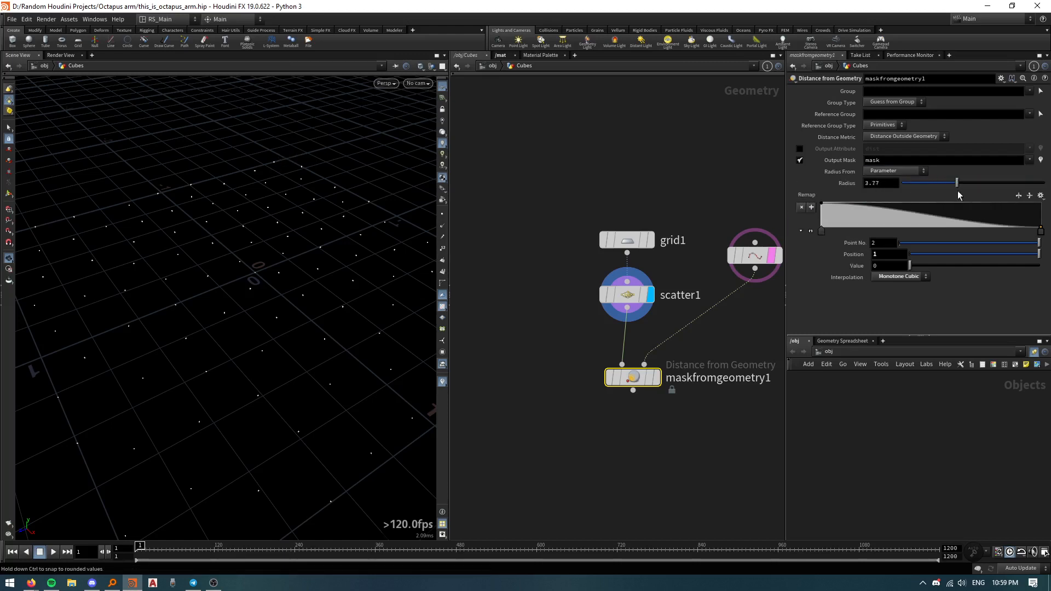
pyautogui.click(910, 171)
pyautogui.click(898, 190)
pyautogui.moveTo(301, 334); pyautogui.dragTo(275, 356)
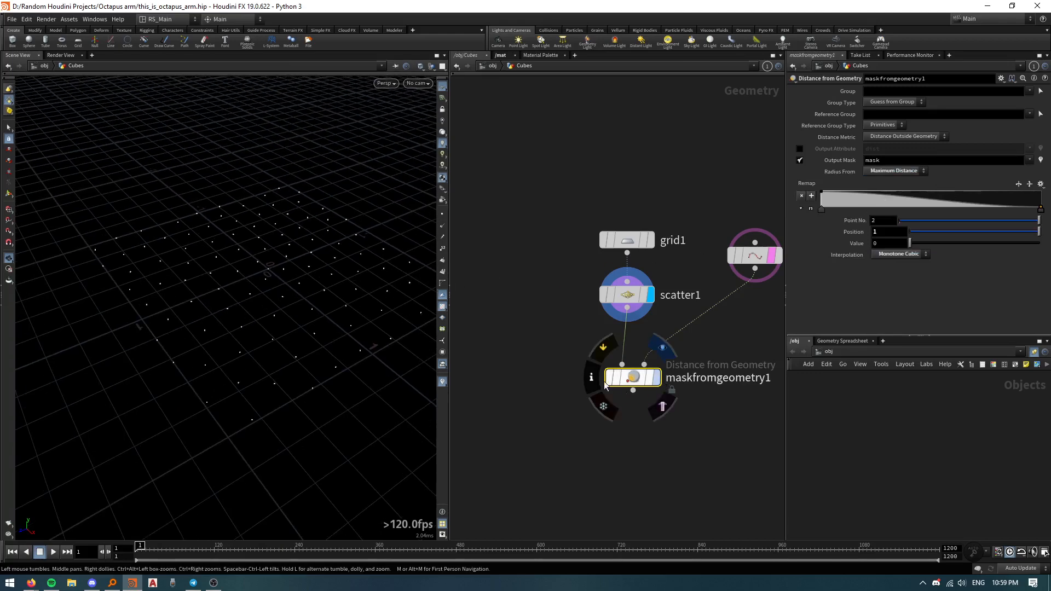
# Step: Display the mask node's output and turn off the Add node's template flag
pyautogui.click(658, 378)
pyautogui.click(442, 381)
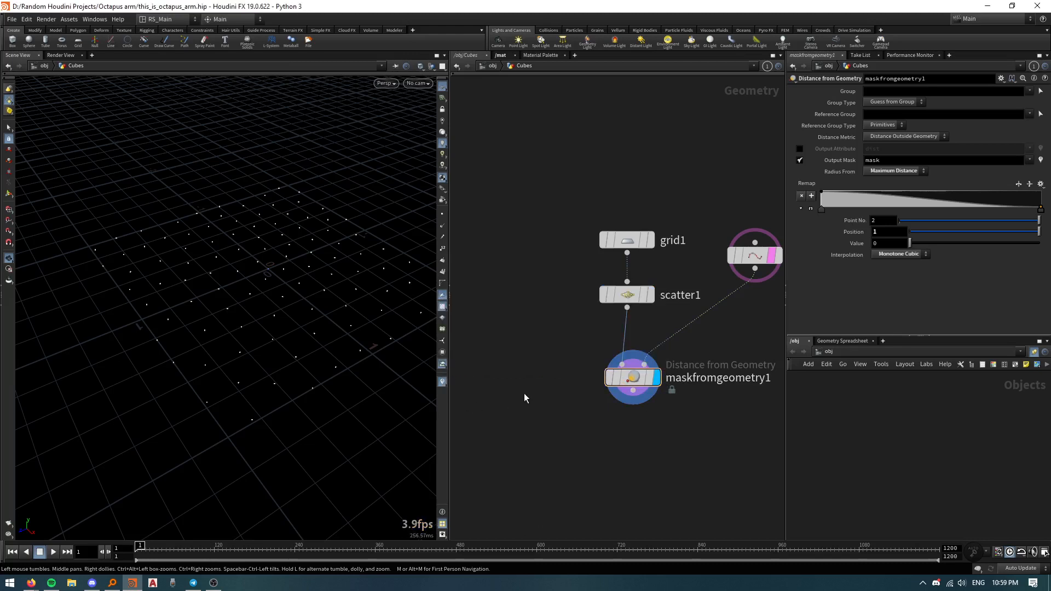
pyautogui.moveTo(523, 393); pyautogui.dragTo(485, 384, button='middle')
pyautogui.click(731, 253)
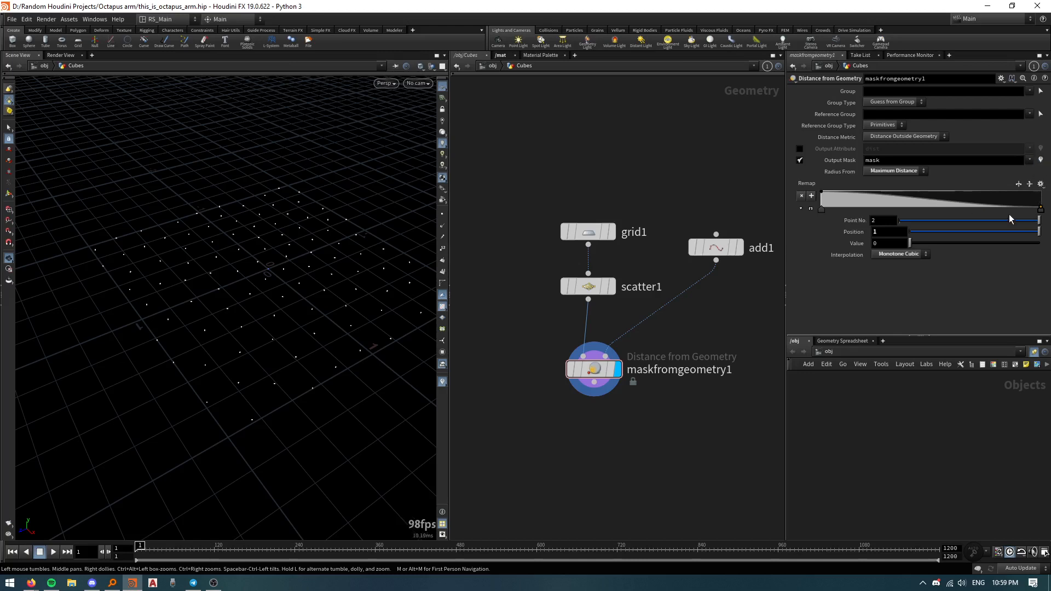
pyautogui.moveTo(682, 327); pyautogui.dragTo(681, 342, button='middle')
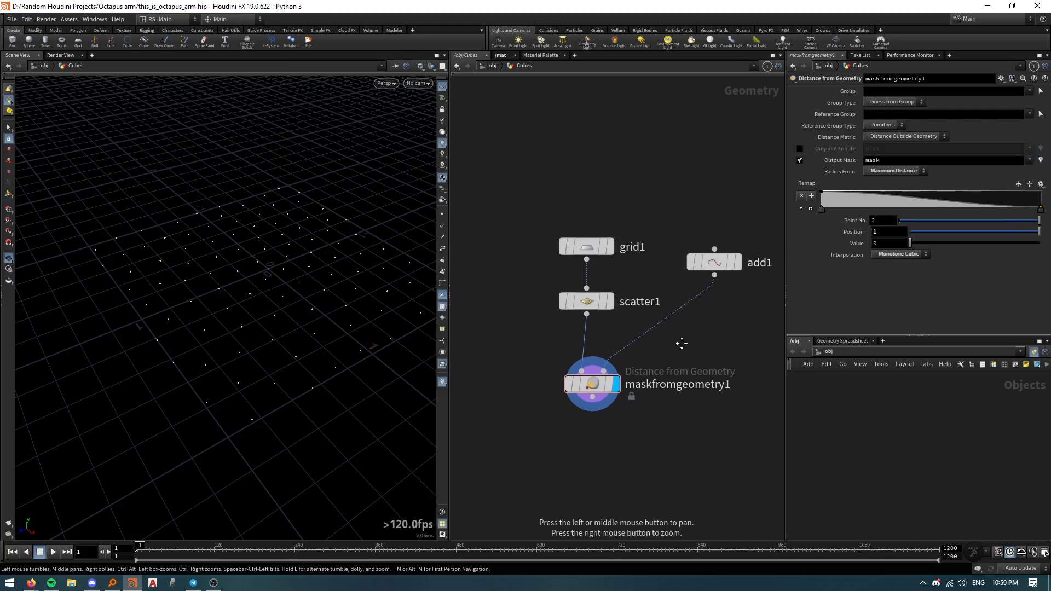
pyautogui.moveTo(680, 341); pyautogui.dragTo(722, 302, button='right')
pyautogui.click(720, 251)
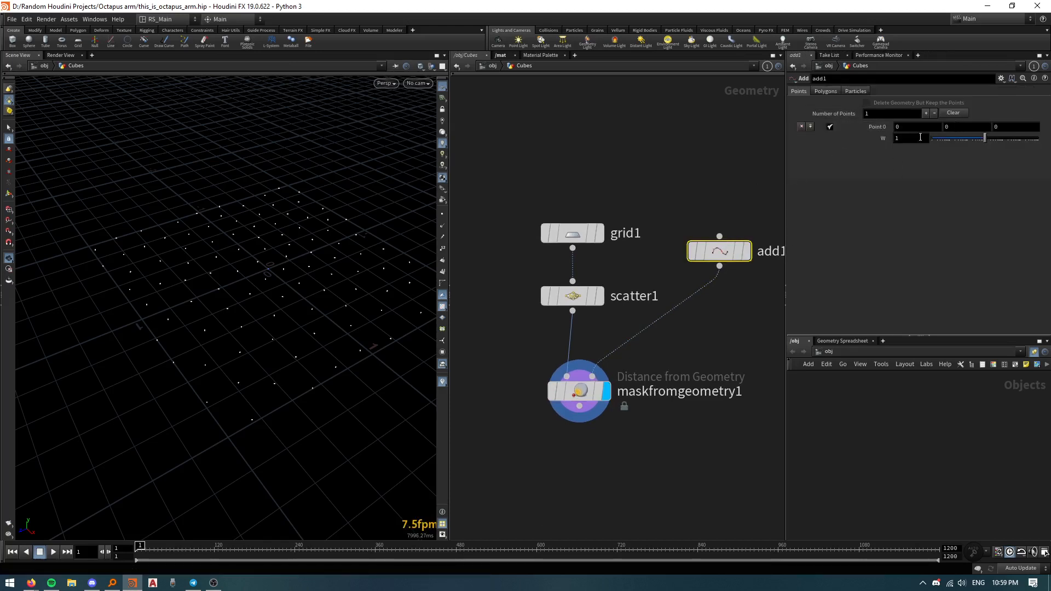
pyautogui.click(691, 173)
pyautogui.moveTo(572, 281); pyautogui.dragTo(531, 295)
pyautogui.press('Escape')
# Step: Place a Cube node beside the grid and scatter chain
pyautogui.scroll(-3, 488, 347)
pyautogui.moveTo(488, 349); pyautogui.dragTo(558, 355, button='middle')
pyautogui.press('Tab')
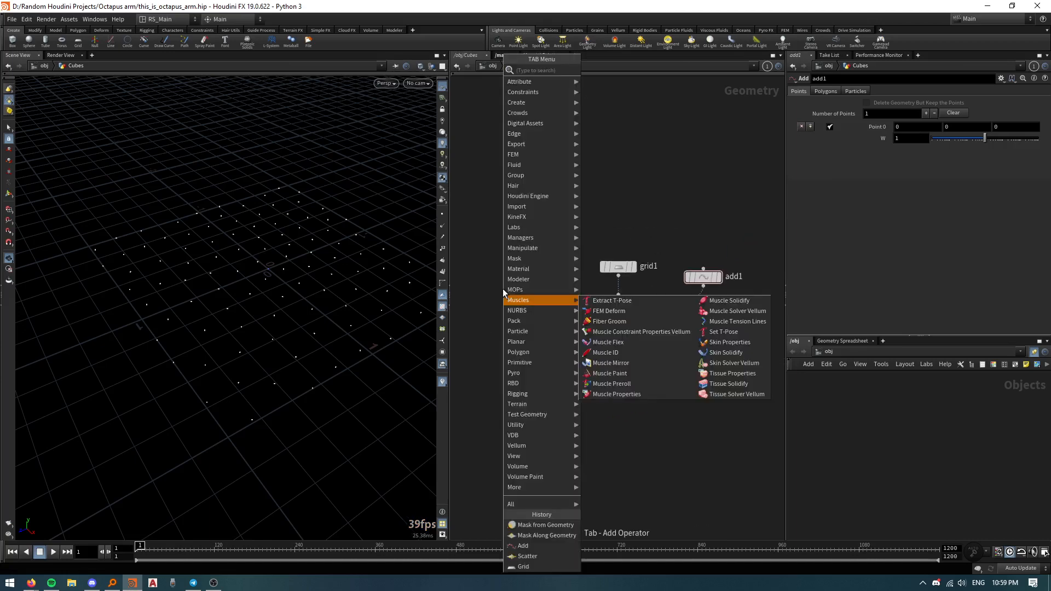
pyautogui.write('cube')
pyautogui.press('Return')
pyautogui.click(503, 289)
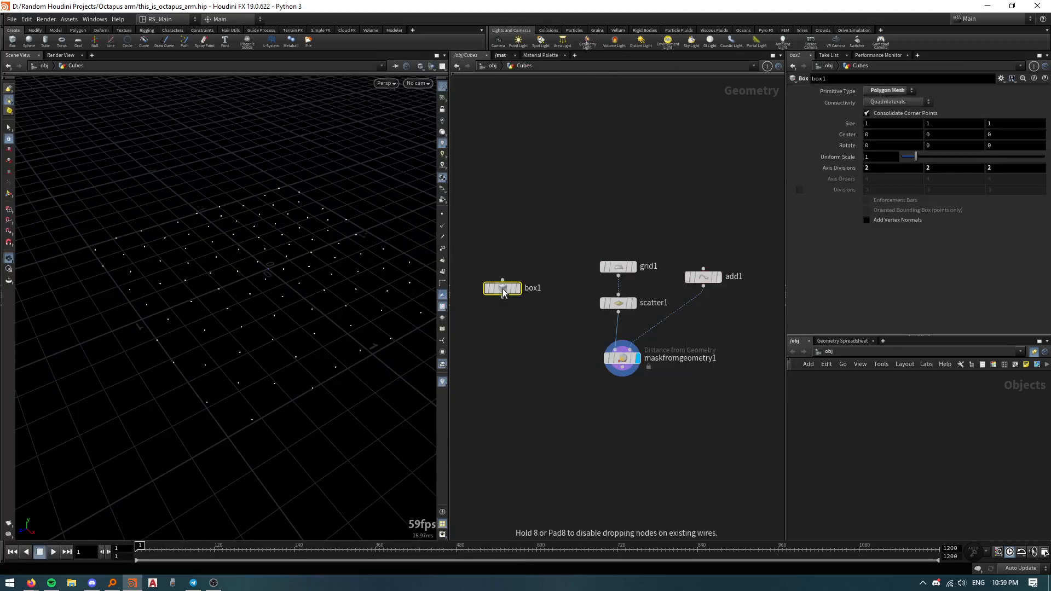
# Step: Add a Copy to Points node, wire the box into its first input and the mask node into its second, and display it
pyautogui.press('Tab')
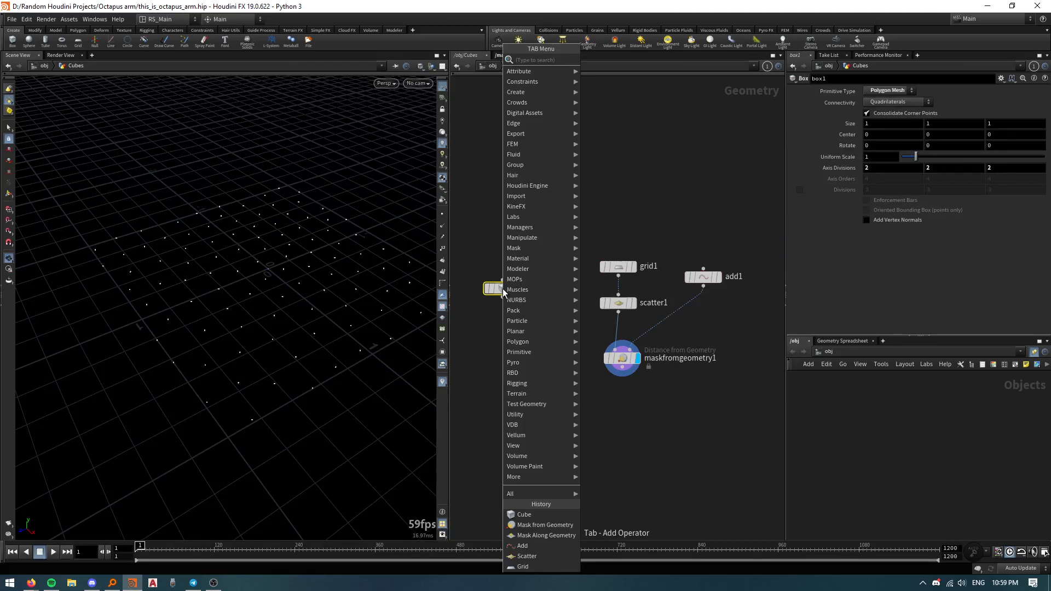
pyautogui.write('copy')
pyautogui.press('Down')
pyautogui.press('Down')
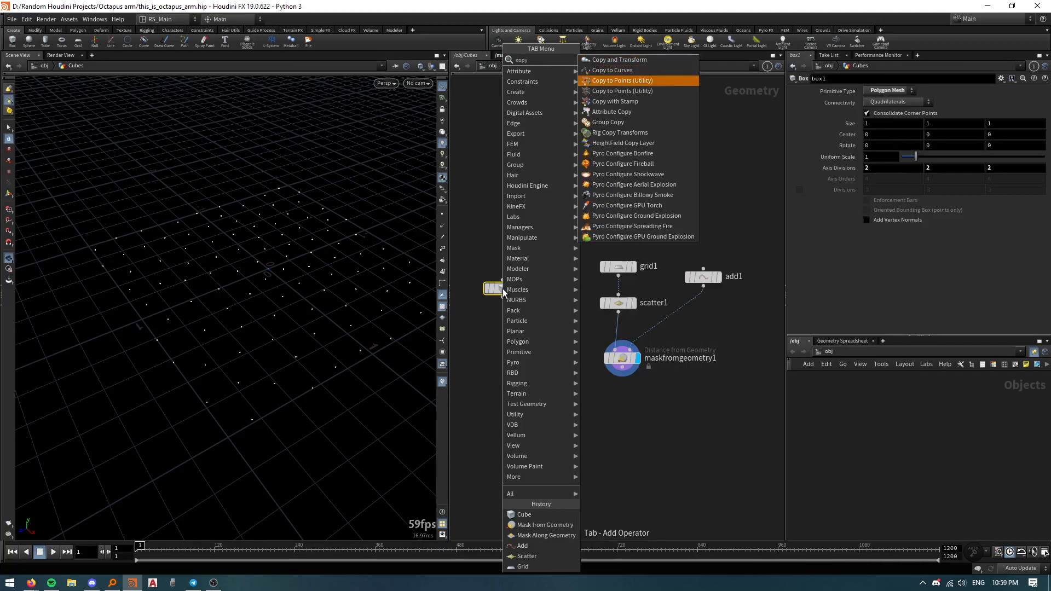
pyautogui.press('Return')
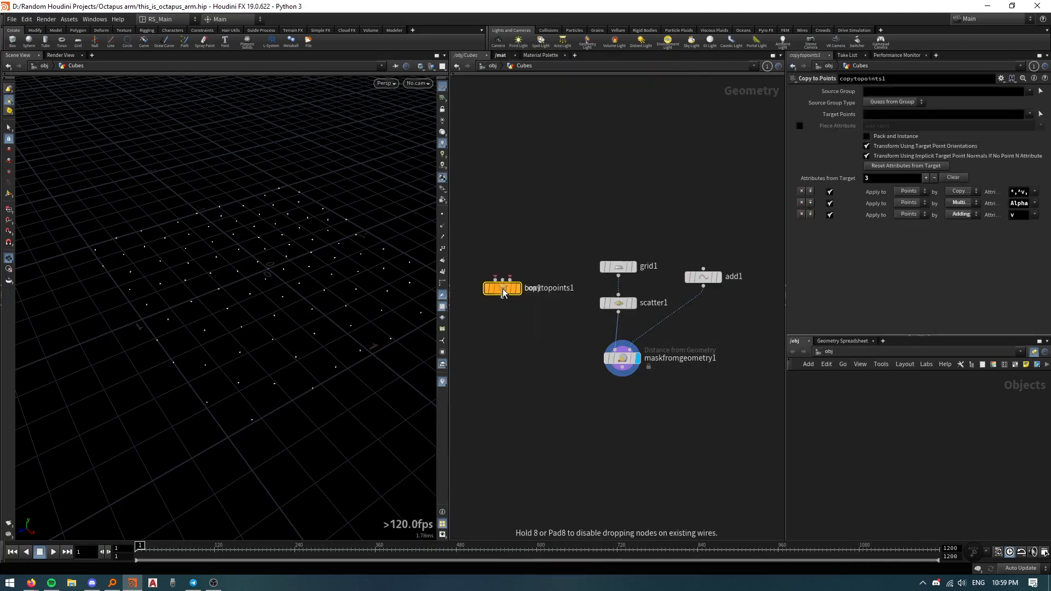
pyautogui.click(570, 420)
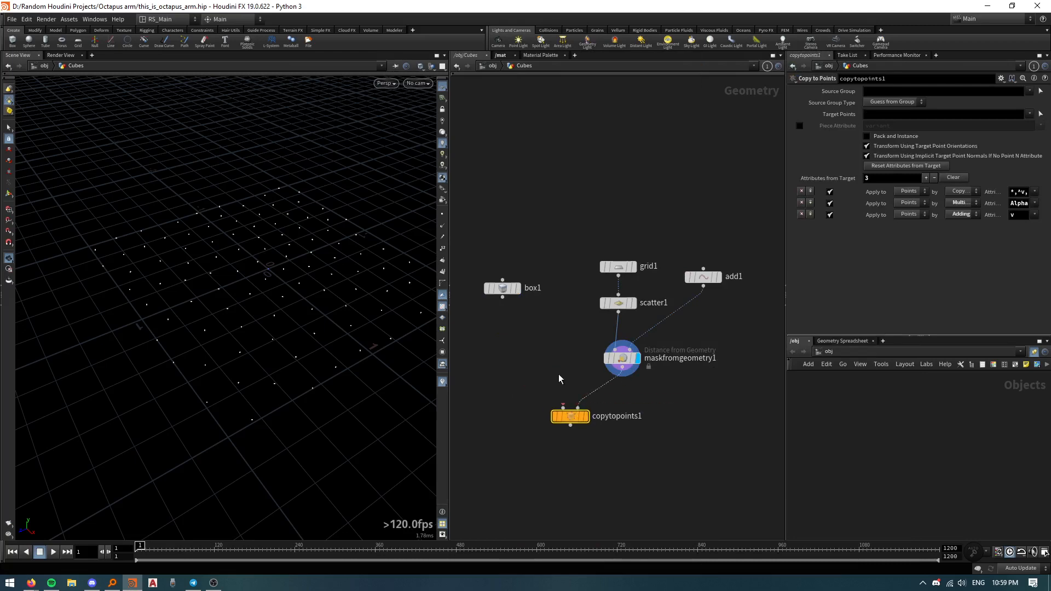
pyautogui.moveTo(563, 406); pyautogui.dragTo(506, 298)
pyautogui.moveTo(508, 293); pyautogui.dragTo(536, 351)
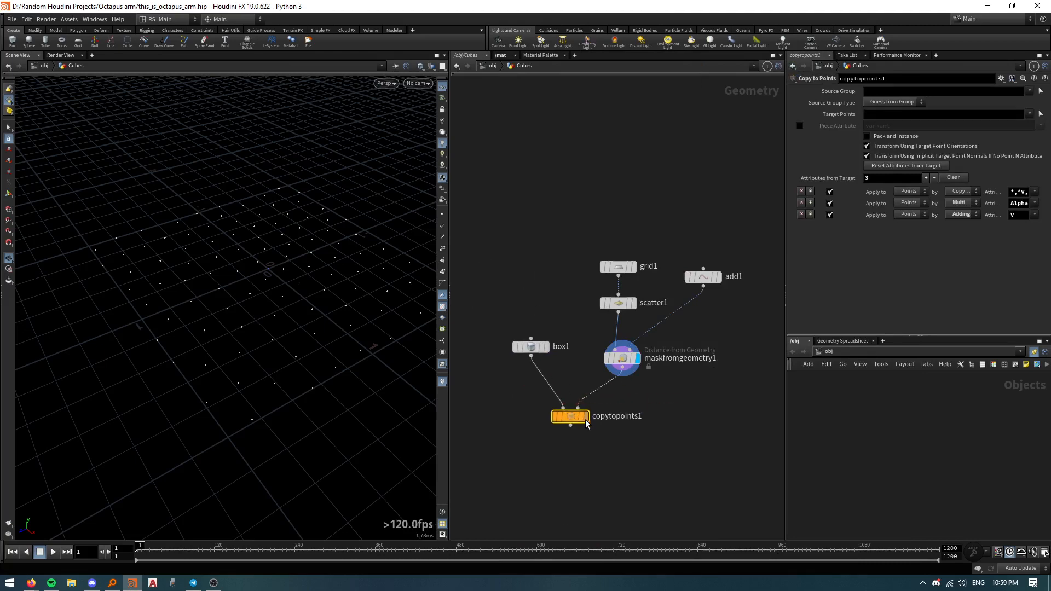
pyautogui.click(587, 419)
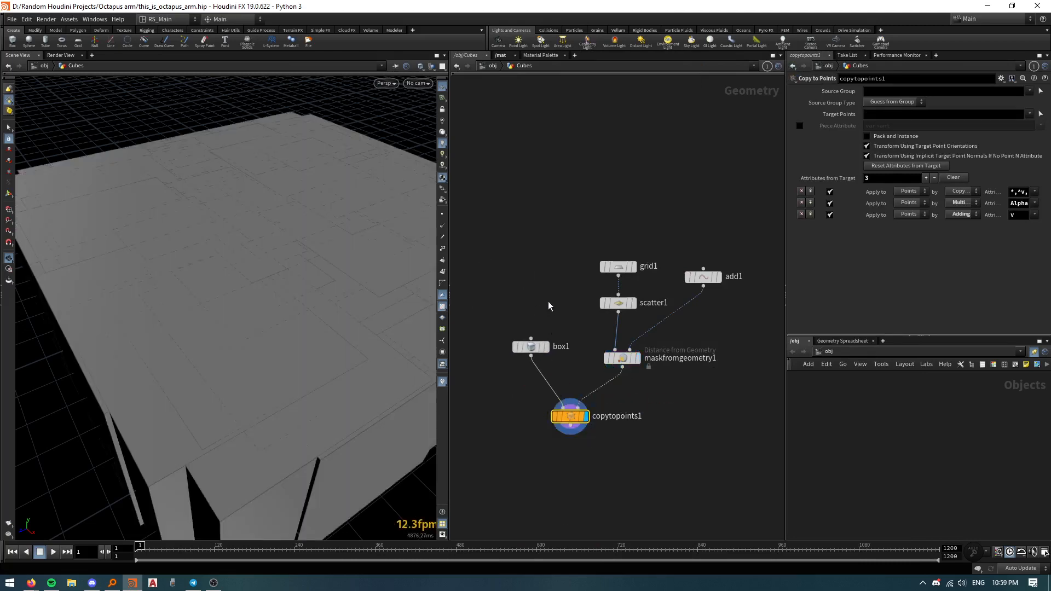
# Step: Set the box's size to .1 on all three axes
pyautogui.click(530, 346)
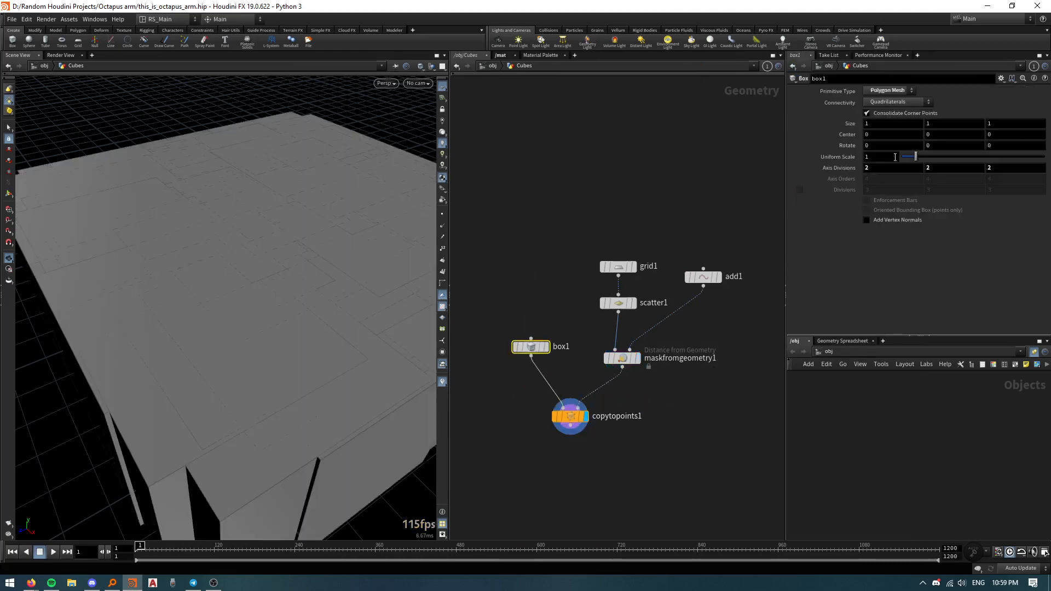
pyautogui.click(877, 125)
pyautogui.write('.1')
pyautogui.press('Tab')
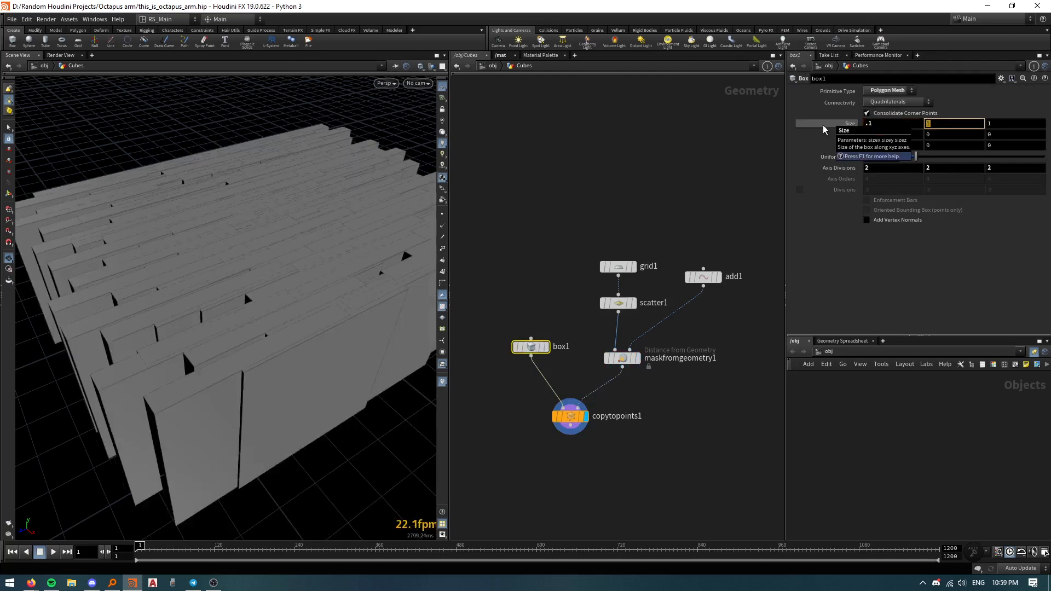
pyautogui.write('.1')
pyautogui.press('Tab')
pyautogui.write('.1')
pyautogui.press('Return')
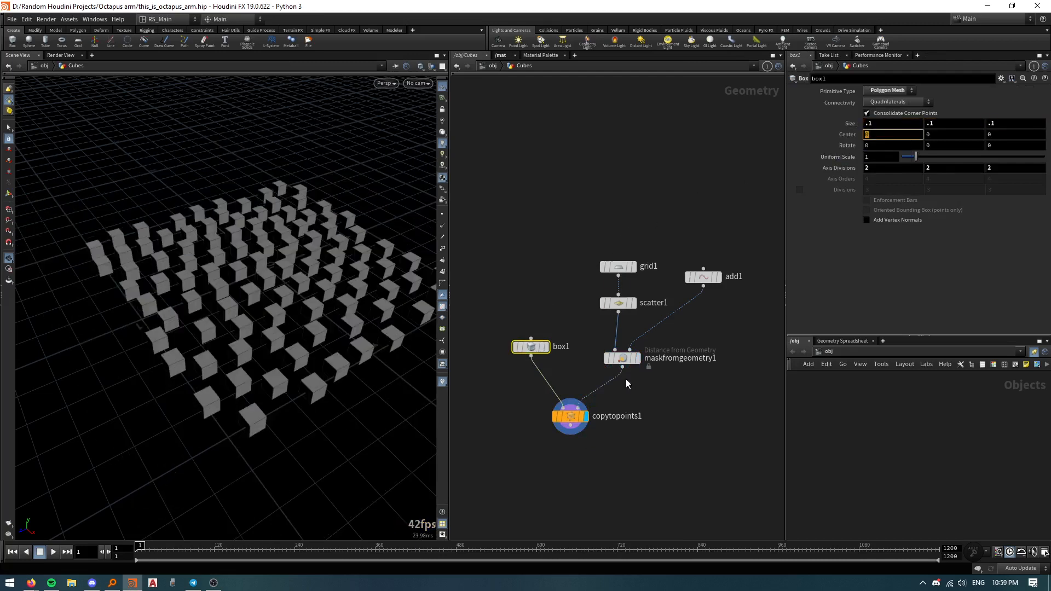
# Step: Turn on visualization of the mask attribute from the Copy to Points node's information
pyautogui.click(568, 431)
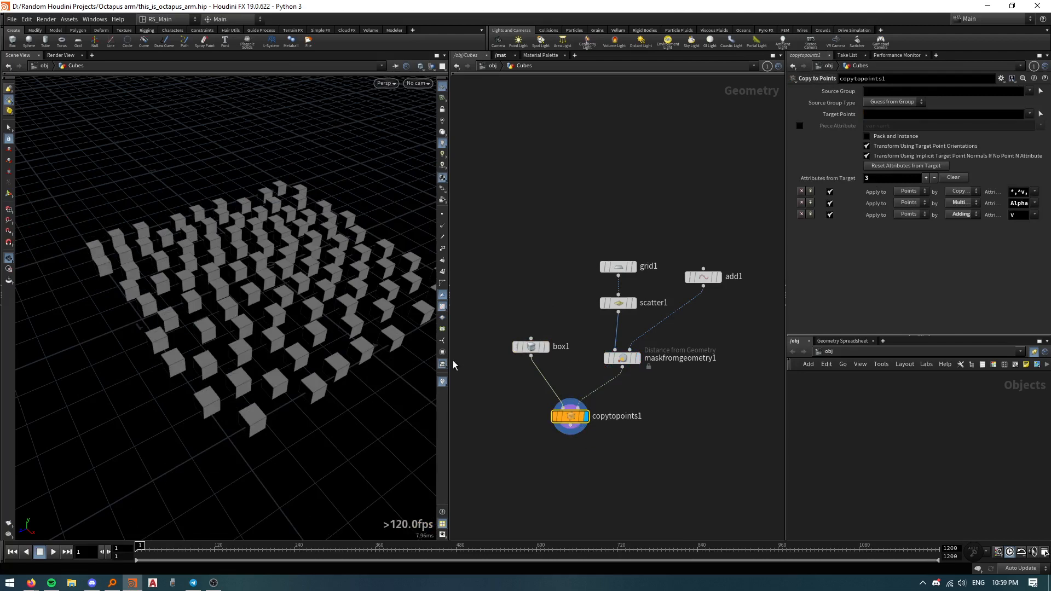
pyautogui.click(629, 360)
pyautogui.click(569, 416)
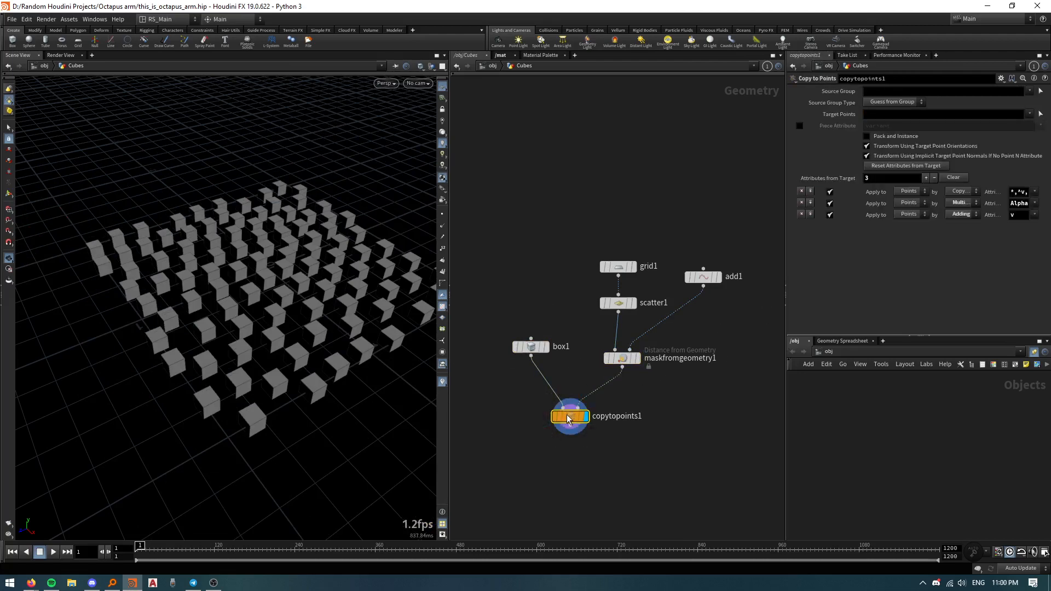
pyautogui.middleClick(573, 415)
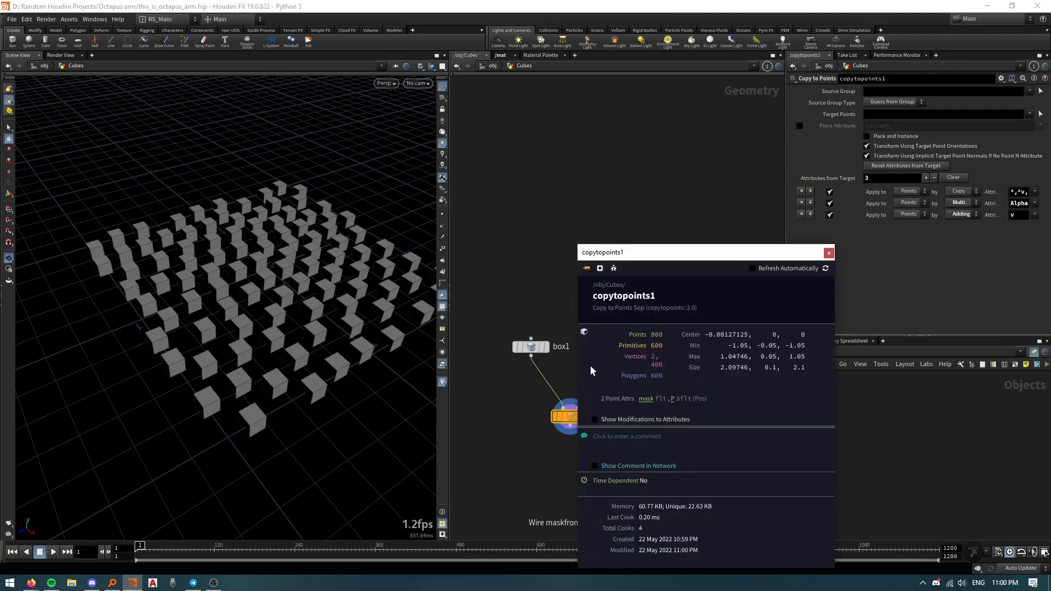
pyautogui.click(645, 399)
pyautogui.click(829, 253)
# Step: Set the mask node's Reference Group Type to Points
pyautogui.click(623, 359)
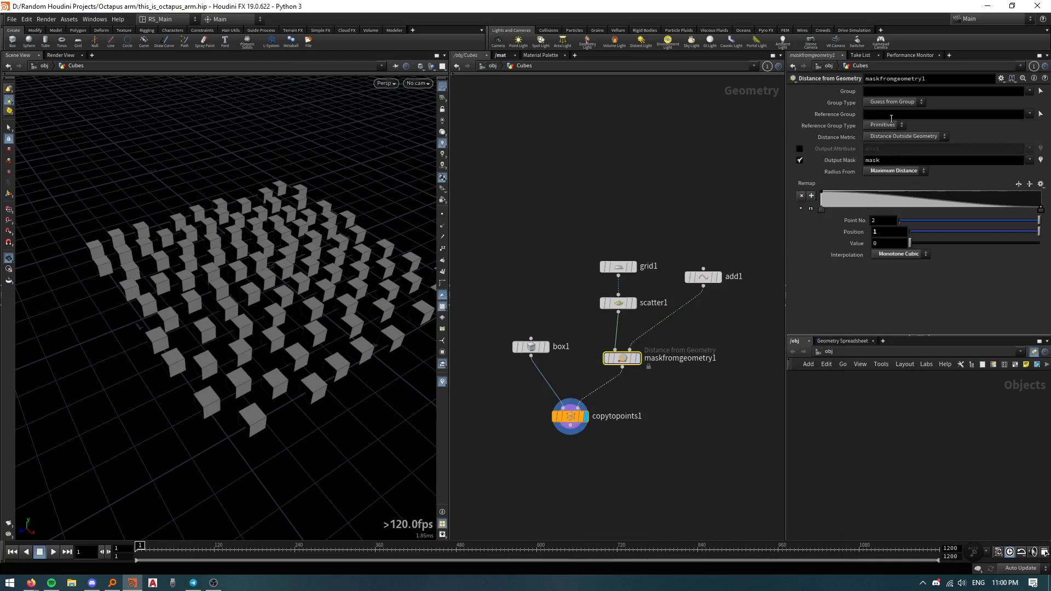
pyautogui.click(886, 126)
pyautogui.click(889, 140)
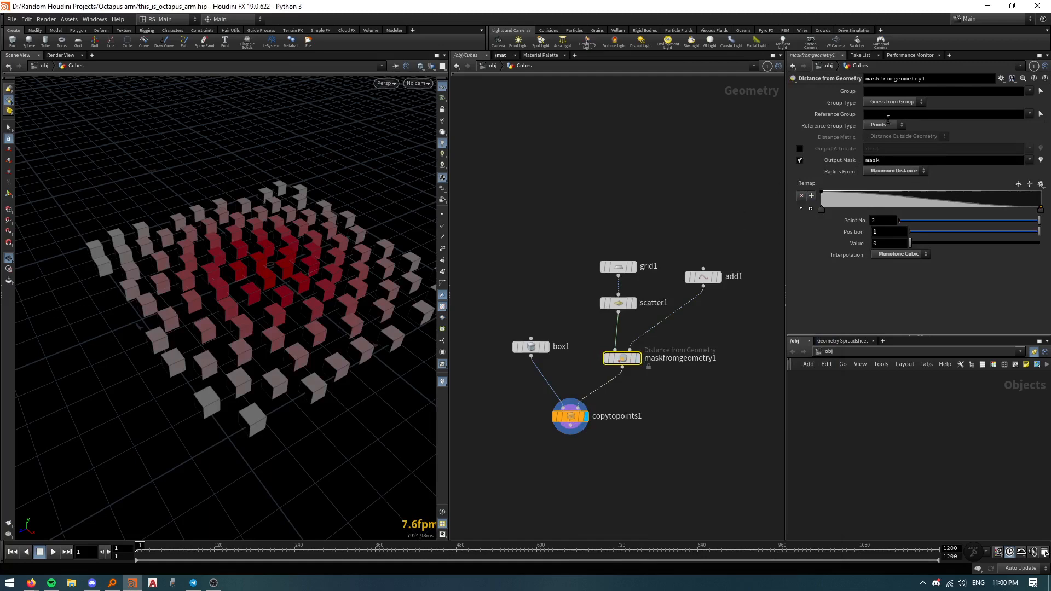
pyautogui.keyDown('alt'); pyautogui.moveTo(319, 294); pyautogui.dragTo(274, 270); pyautogui.keyUp('alt')
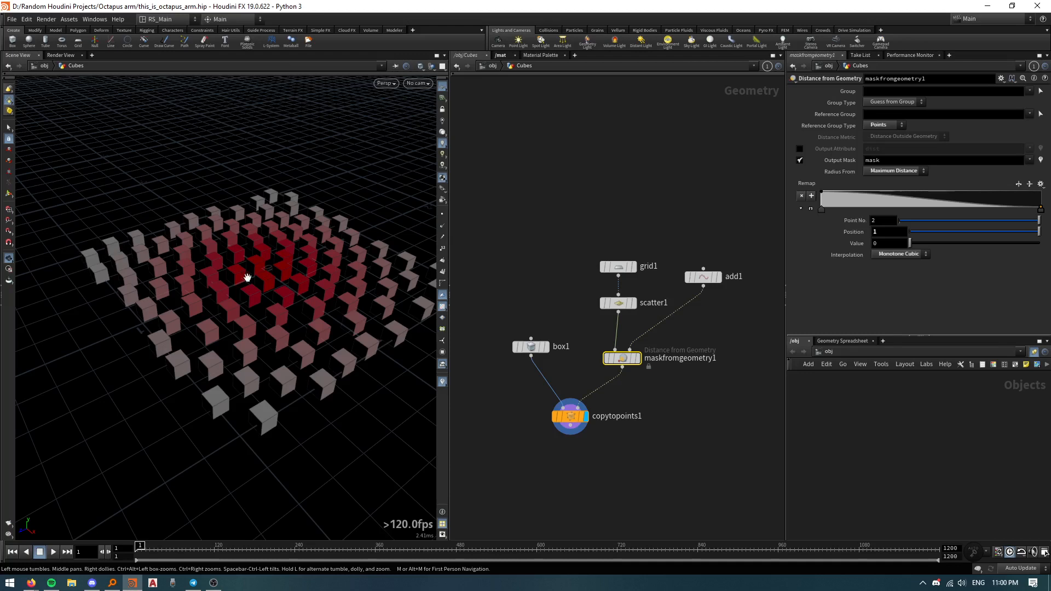
# Step: Change the network wiring style to Rounded
pyautogui.moveTo(634, 421); pyautogui.dragTo(617, 402, button='middle')
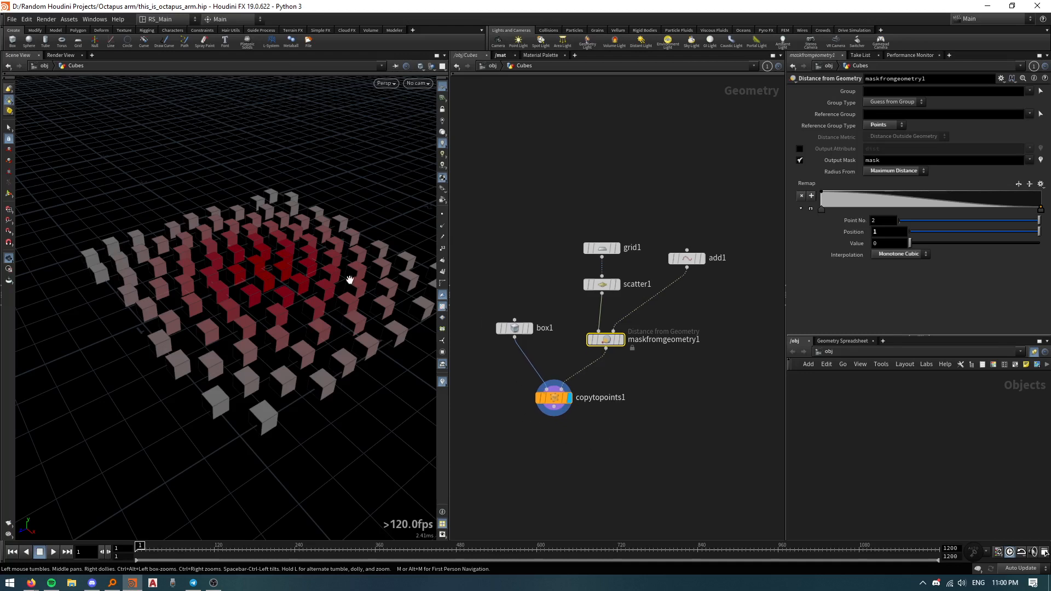
pyautogui.hotkey('shift', 's')
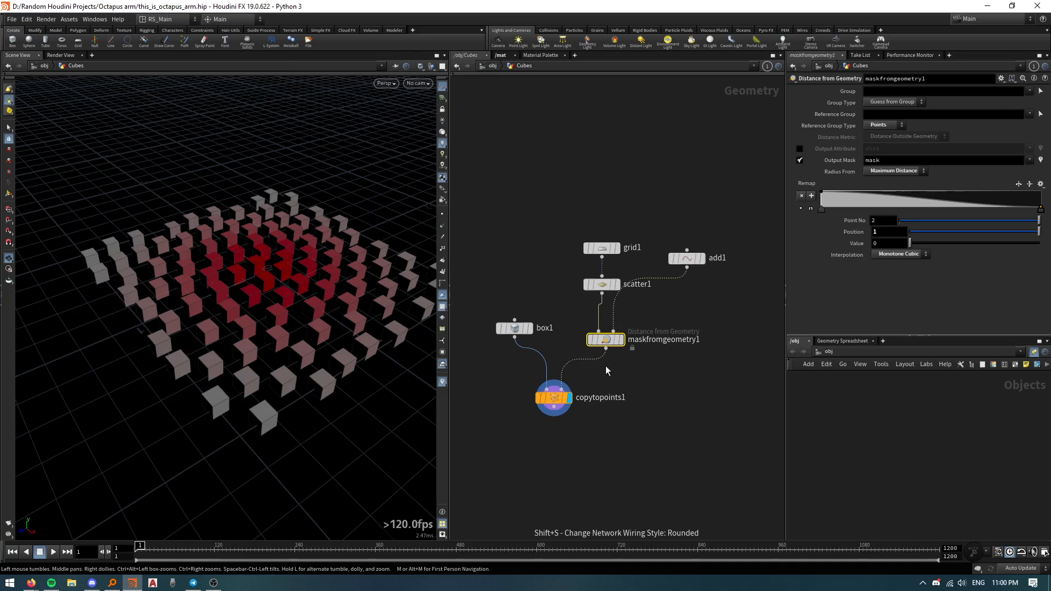
pyautogui.moveTo(633, 396); pyautogui.dragTo(619, 436, button='middle')
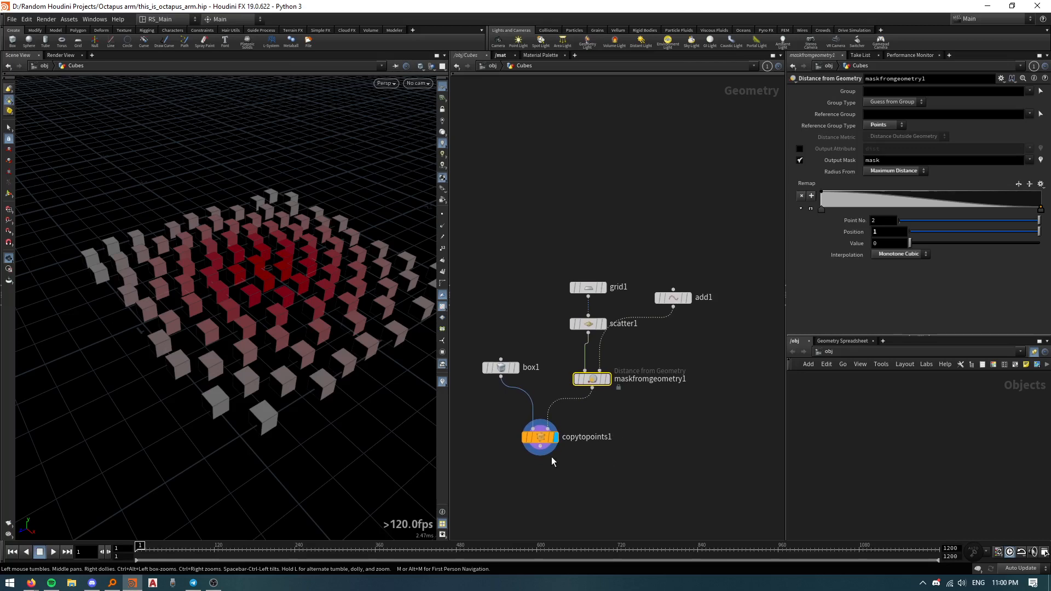
# Step: Move the Copy to Points node further below the mask node and add a For-Each Point block beside it
pyautogui.moveTo(548, 441)
pyautogui.moveTo(547, 440); pyautogui.dragTo(552, 484)
pyautogui.press('Tab')
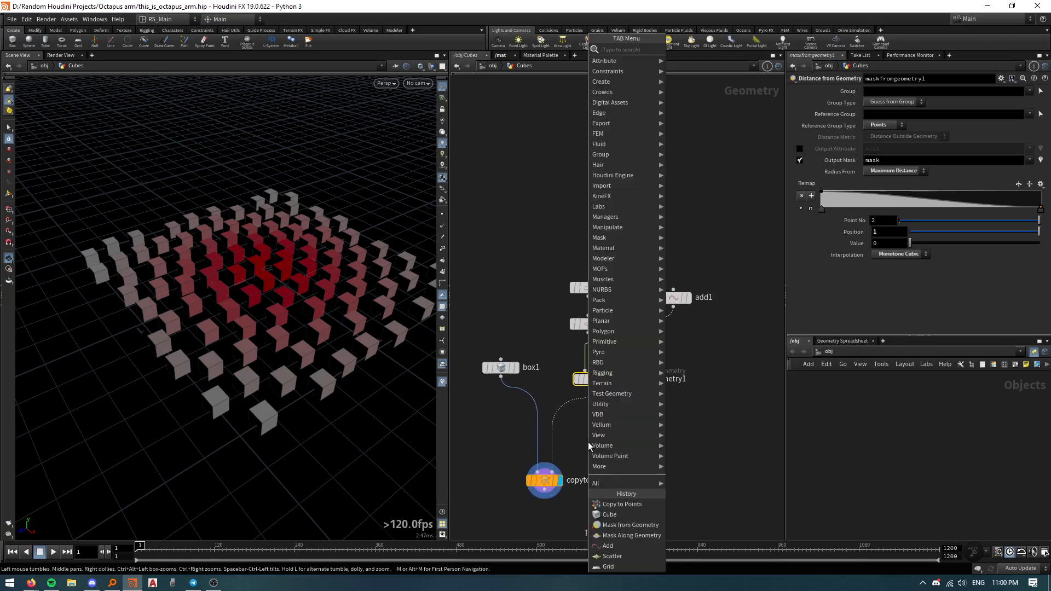
pyautogui.write('forea')
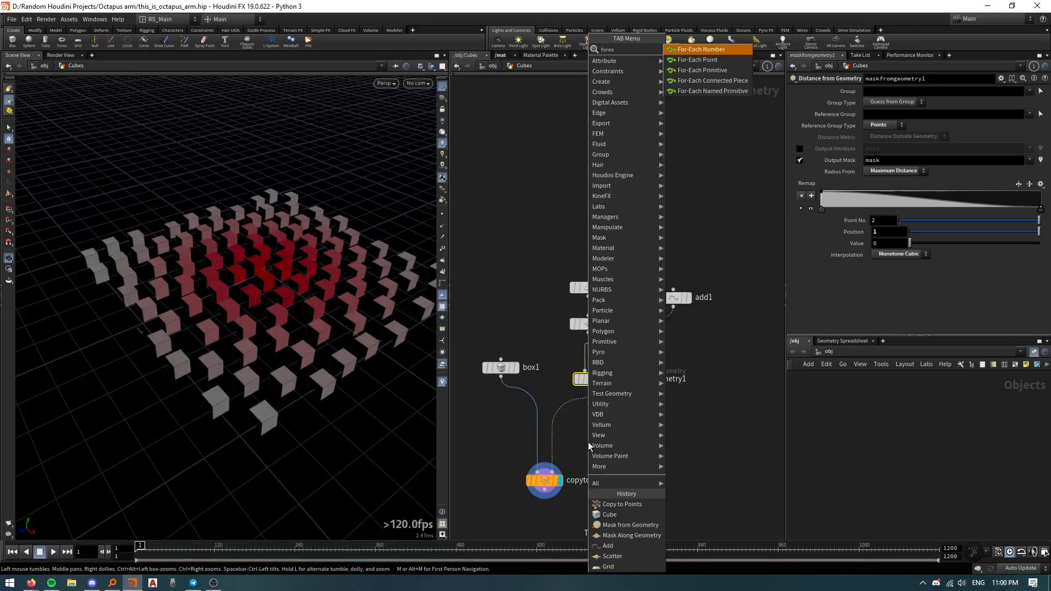
pyautogui.press('Down')
pyautogui.press('Return')
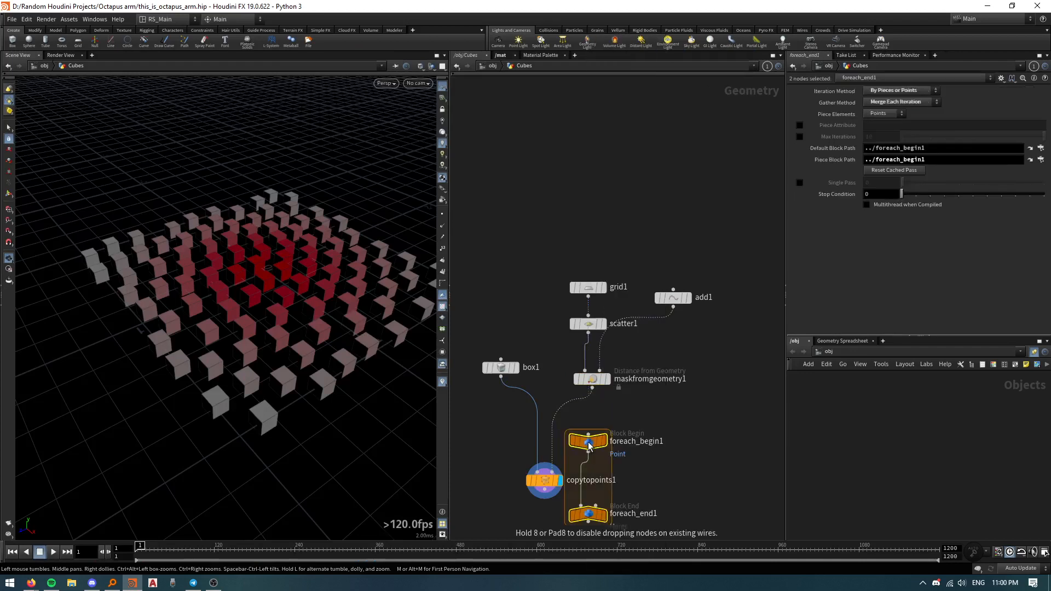
# Step: Wire the mask node into the For-Each begin block and the Copy to Points output into the end block
pyautogui.moveTo(598, 388); pyautogui.dragTo(589, 434)
pyautogui.moveTo(588, 514); pyautogui.dragTo(587, 531)
pyautogui.moveTo(545, 490); pyautogui.dragTo(580, 518)
pyautogui.moveTo(659, 510); pyautogui.dragTo(668, 461, button='middle')
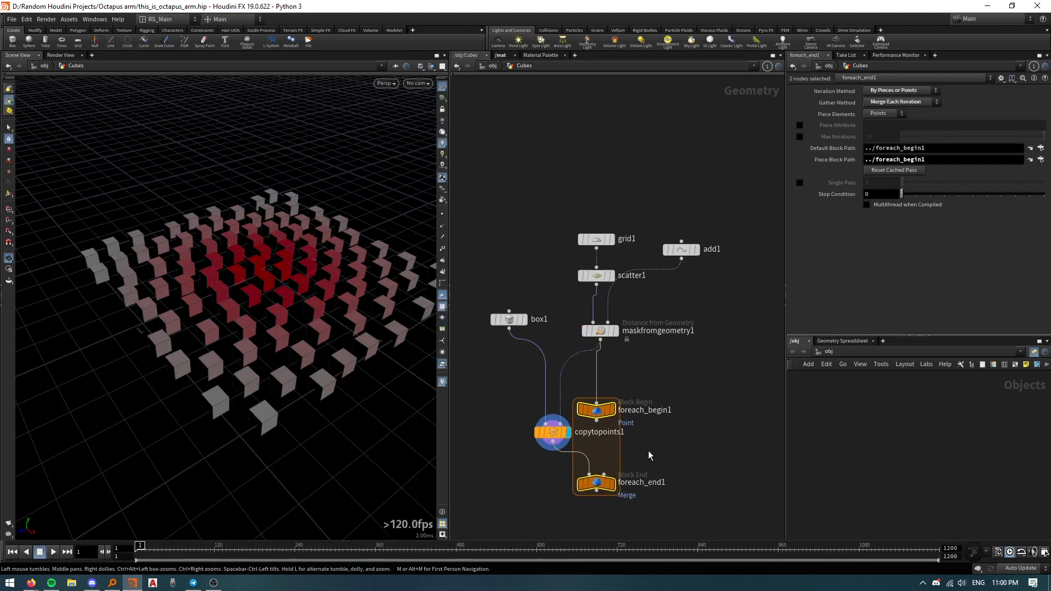
# Step: Place the Copy to Points node inside the For-Each loop, fed by the begin block, and space the begin and end blocks around it
pyautogui.moveTo(552, 433); pyautogui.dragTo(597, 422)
pyautogui.moveTo(659, 443); pyautogui.dragTo(661, 405, button='middle')
pyautogui.moveTo(603, 445); pyautogui.dragTo(604, 491)
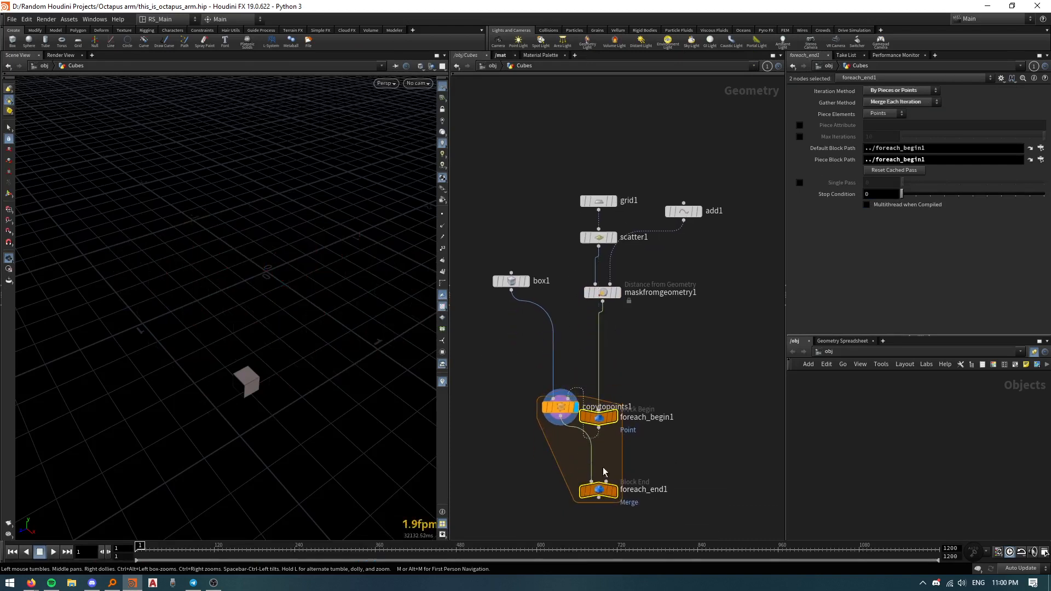
pyautogui.click(603, 424)
pyautogui.moveTo(603, 424); pyautogui.dragTo(608, 359)
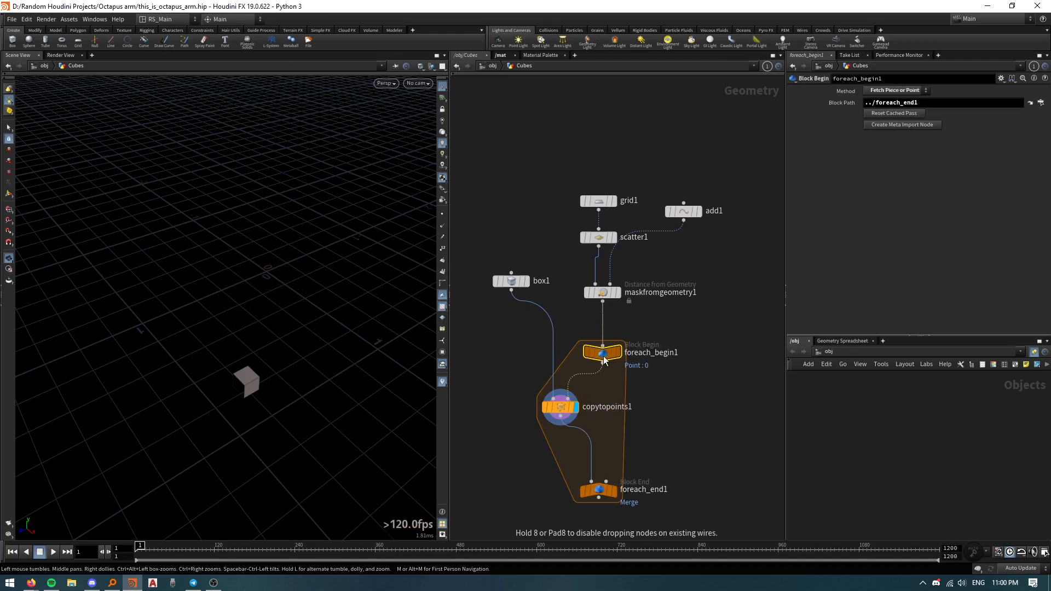
# Step: Create a meta import node for the For-Each begin block
pyautogui.click(870, 125)
pyautogui.moveTo(746, 371); pyautogui.dragTo(651, 350, button='middle')
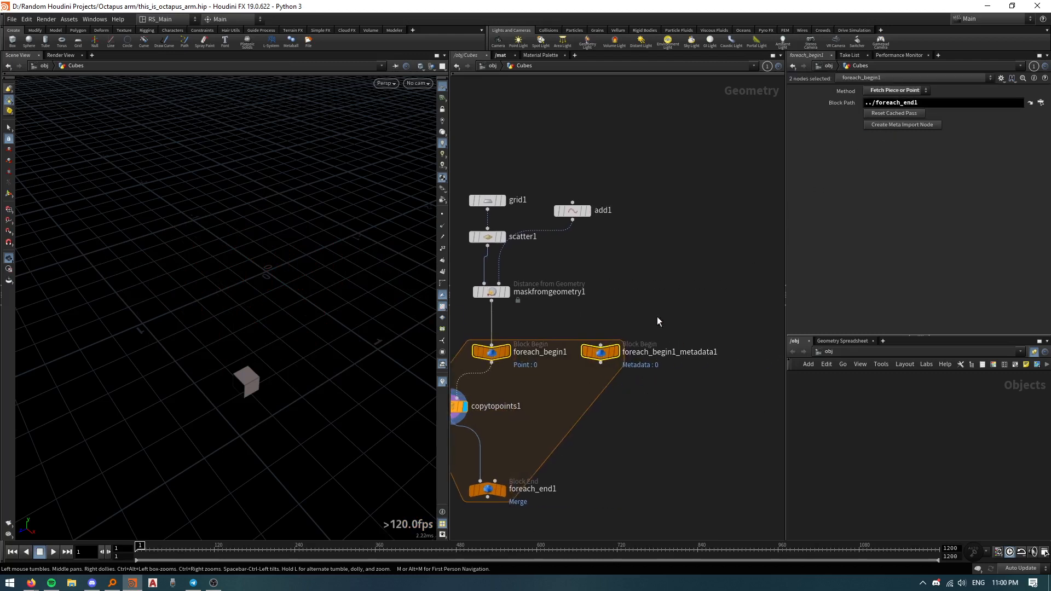
pyautogui.moveTo(578, 354); pyautogui.dragTo(645, 348, button='middle')
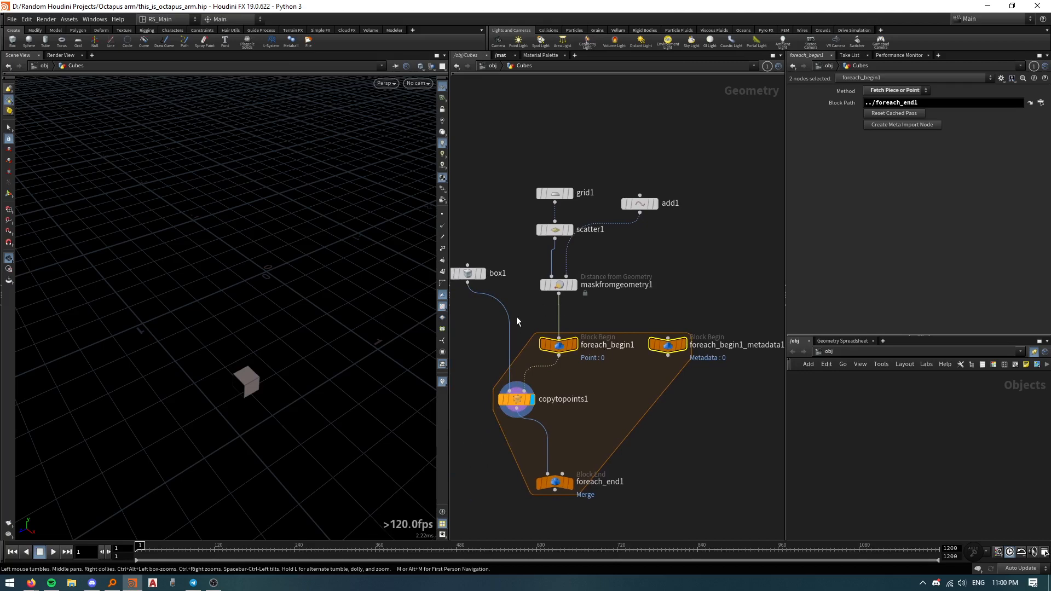
# Step: Move the box node up and insert a Transform node on the wire between it and Copy to Points
pyautogui.moveTo(517, 316); pyautogui.dragTo(578, 295, button='middle')
pyautogui.moveTo(529, 245); pyautogui.dragTo(524, 213)
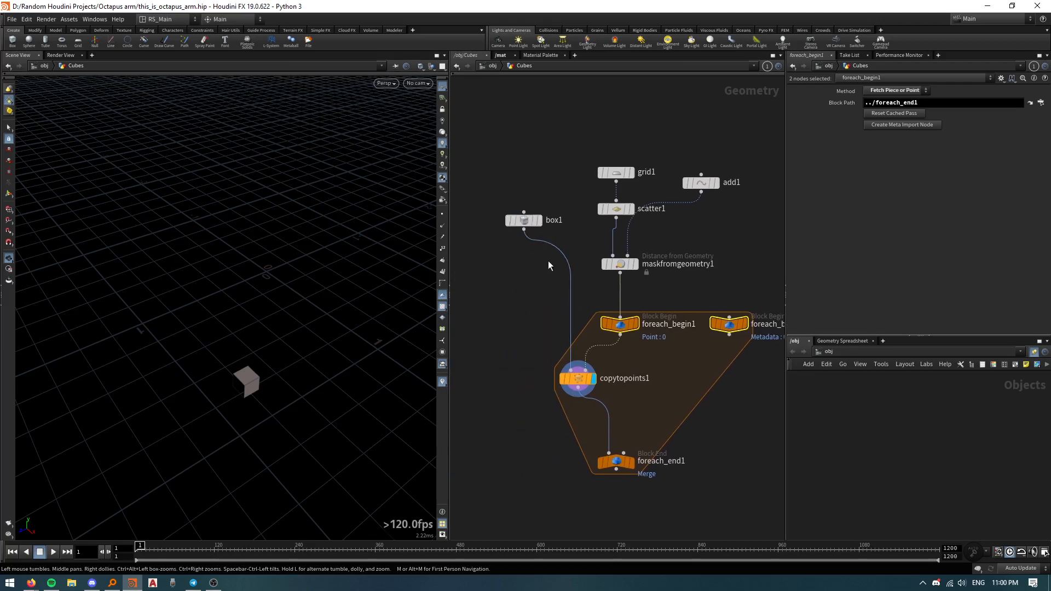
pyautogui.press('Tab')
pyautogui.press('Escape')
pyautogui.press('Tab')
pyautogui.write('trans')
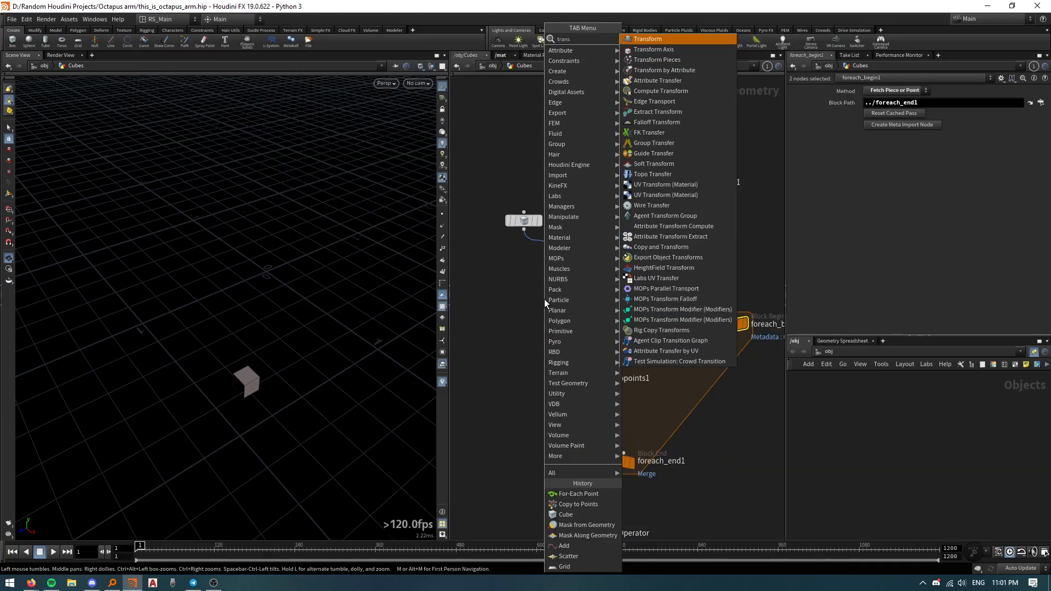
pyautogui.press('Return')
pyautogui.moveTo(545, 299); pyautogui.dragTo(565, 264)
pyautogui.moveTo(533, 309); pyautogui.dragTo(490, 312, button='middle')
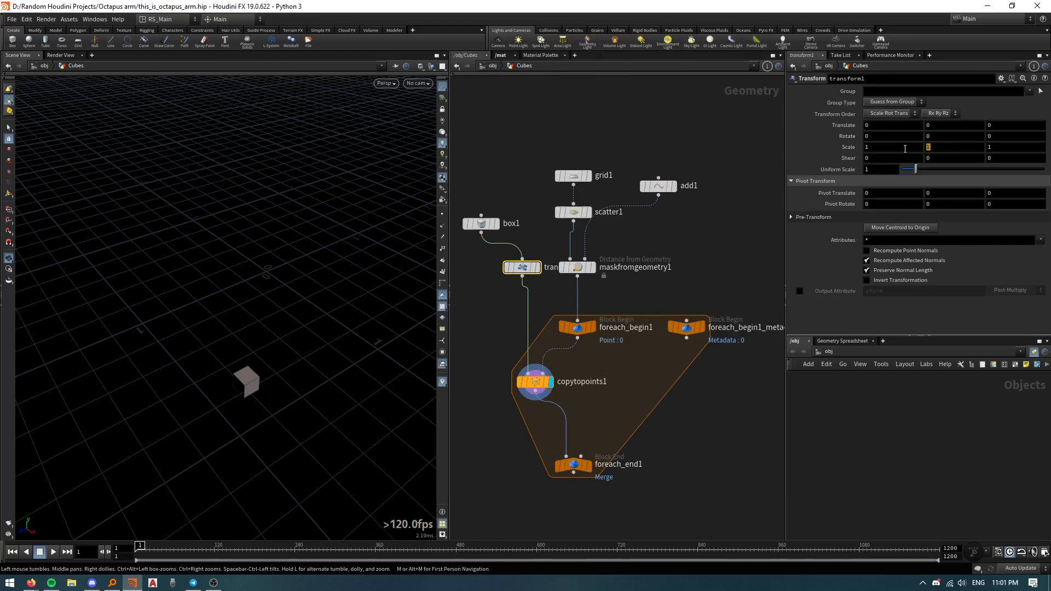
# Step: Rename the For-Each metadata node to iter
pyautogui.click(685, 329)
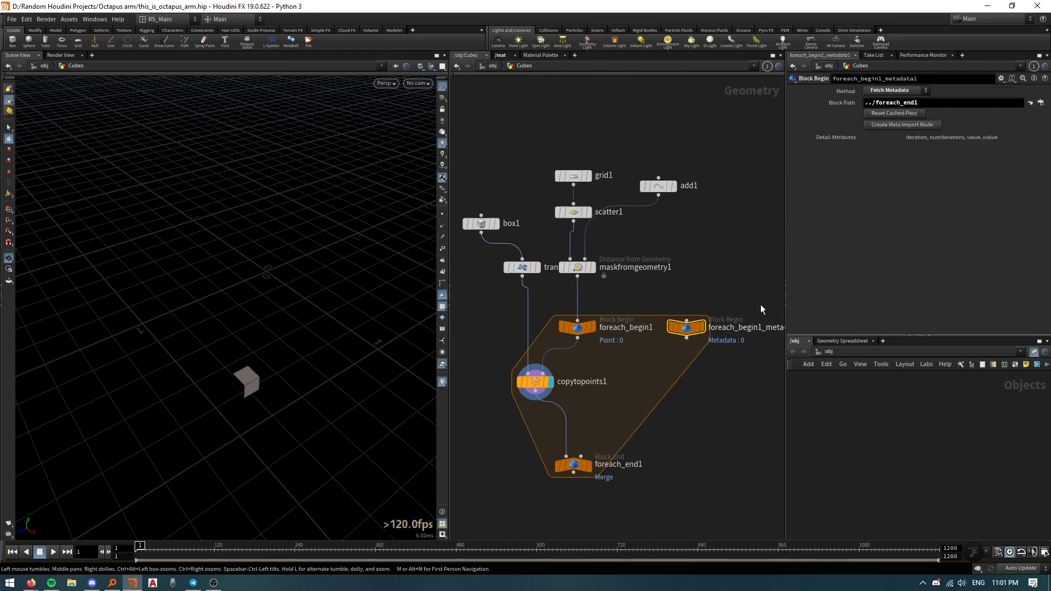
pyautogui.doubleClick(726, 328)
pyautogui.write('iter')
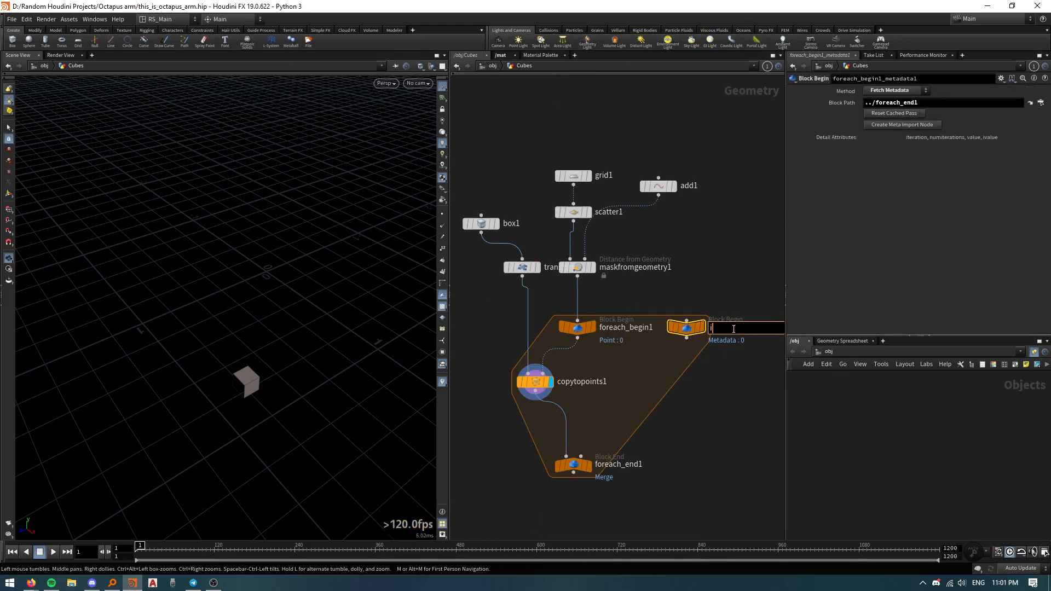
pyautogui.press('Return')
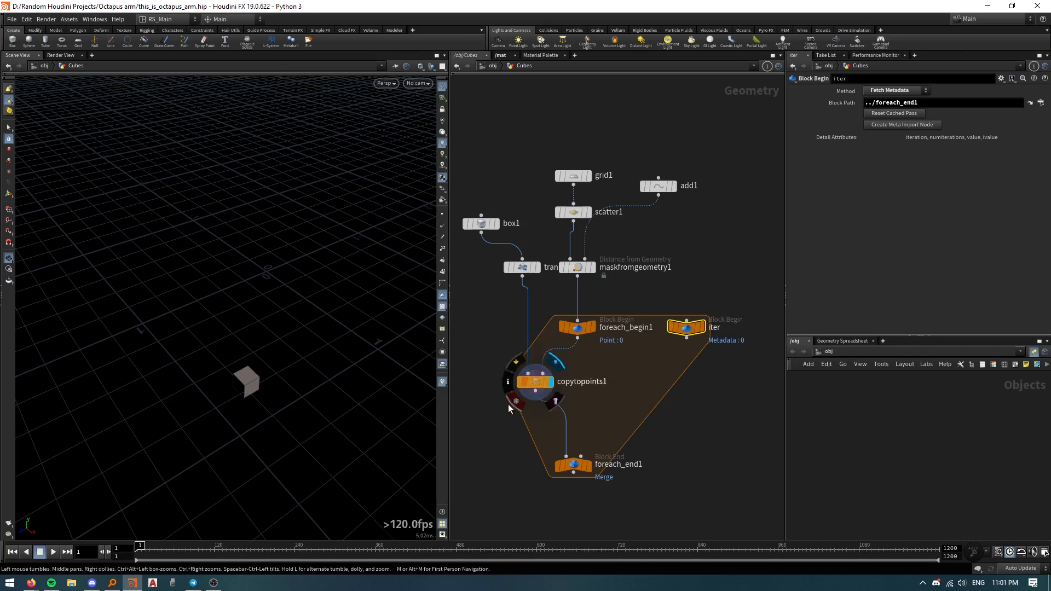
# Step: Start the Transform node's Y scale expression with detail( and open it in a widened expression editor
pyautogui.click(522, 268)
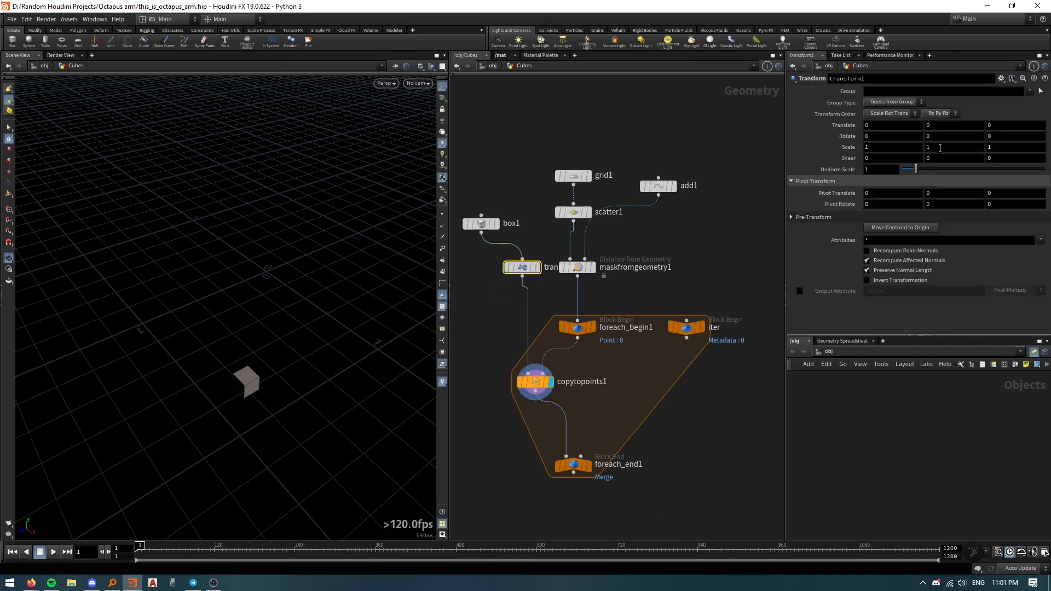
pyautogui.click(939, 148)
pyautogui.write('detail(')
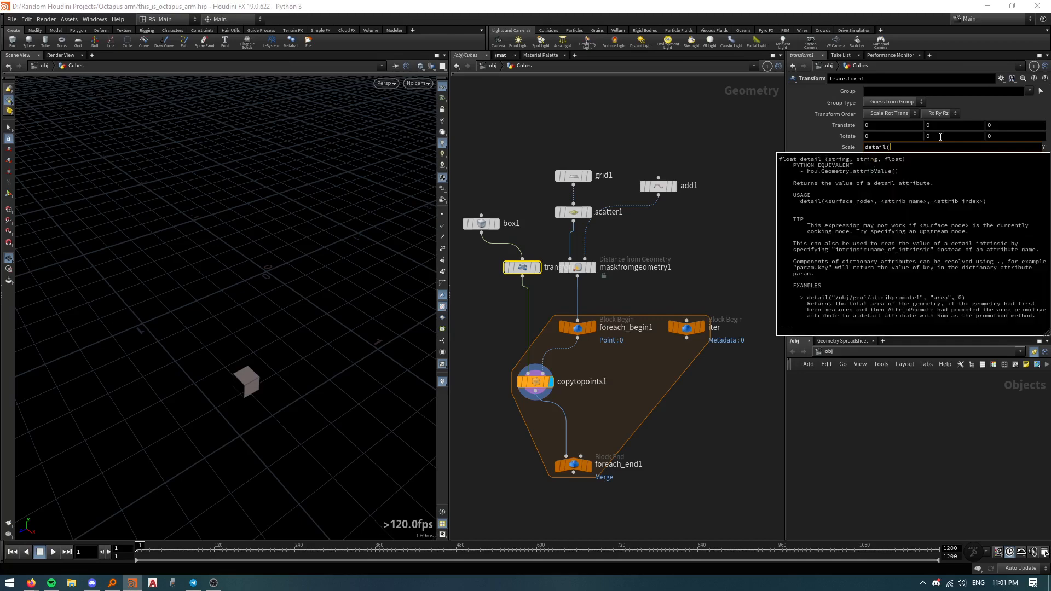
pyautogui.hotkey('alt', 'e')
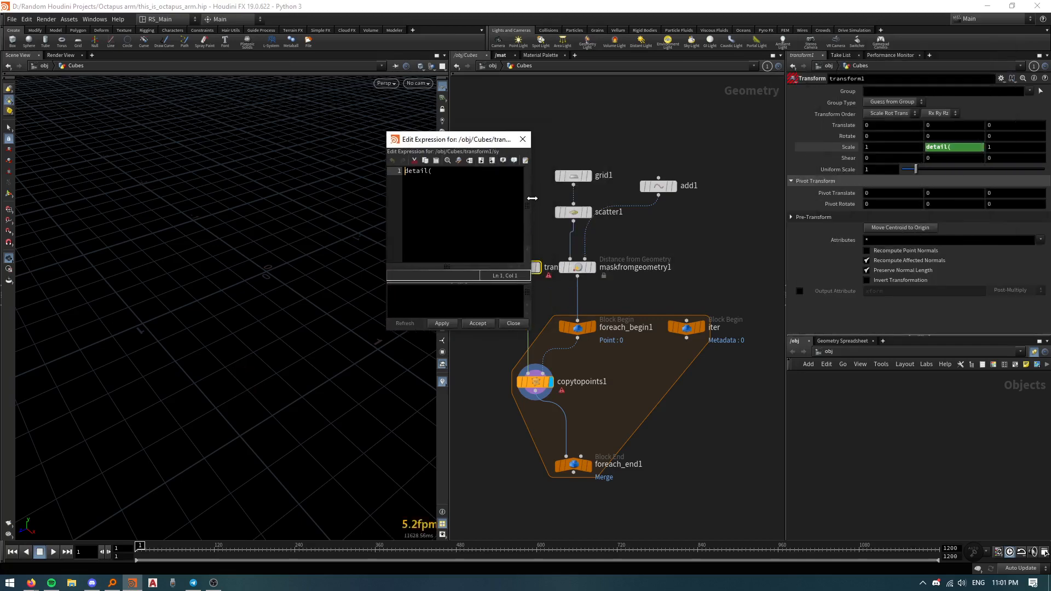
pyautogui.moveTo(532, 198); pyautogui.dragTo(760, 205)
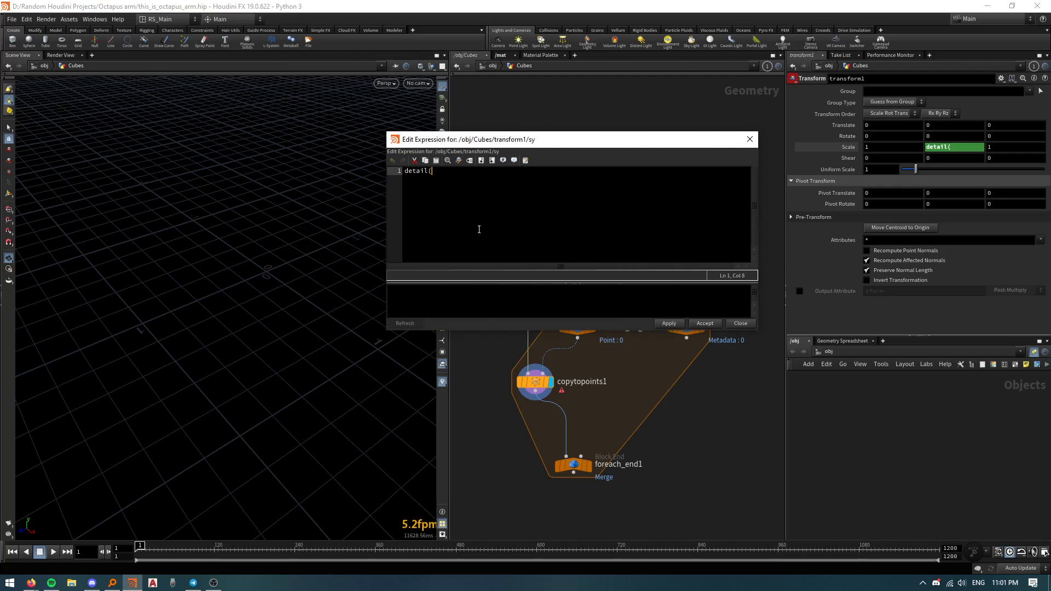
# Step: Complete the Y scale expression as detail("../iter/","iteration",0)
pyautogui.write('"../')
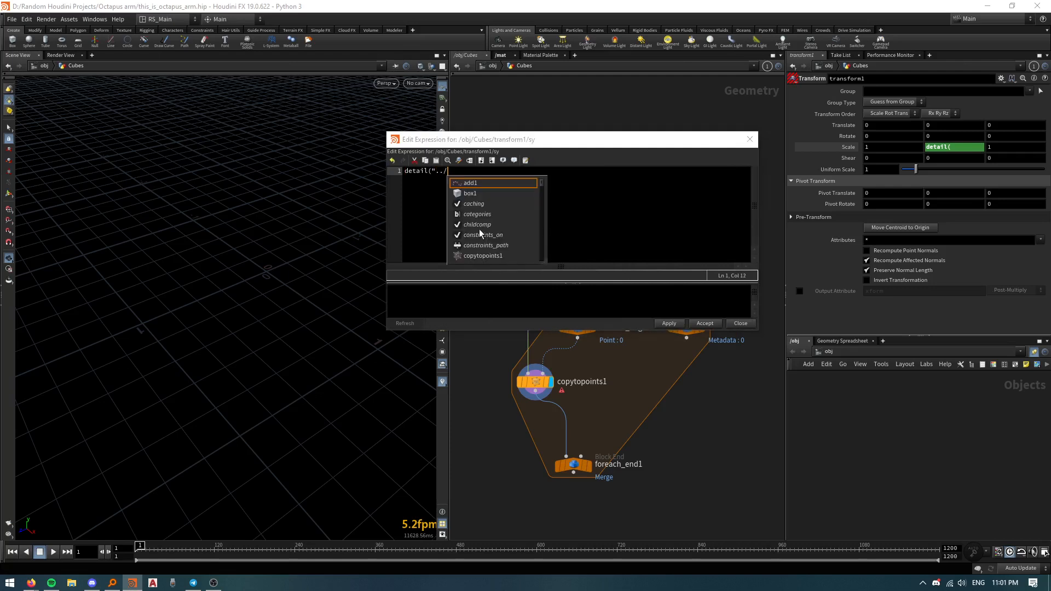
pyautogui.write('iter/')
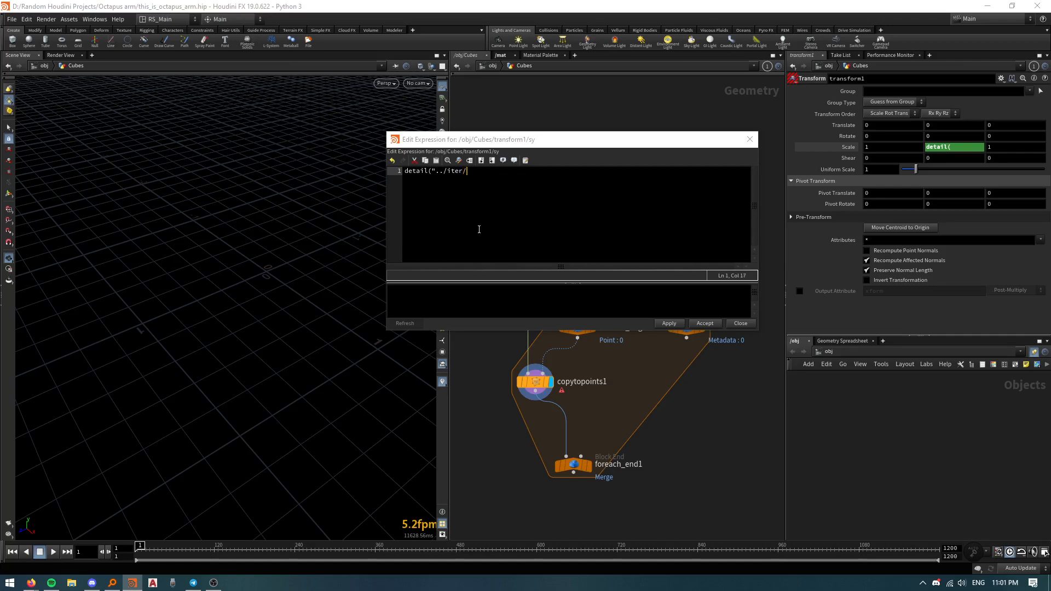
pyautogui.write('"')
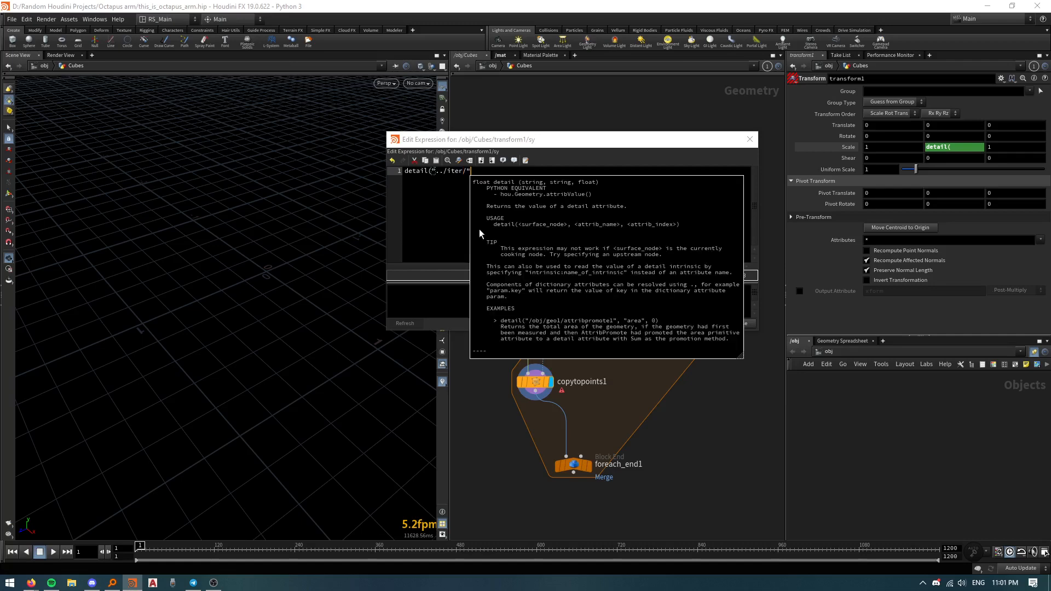
pyautogui.write(',"itera')
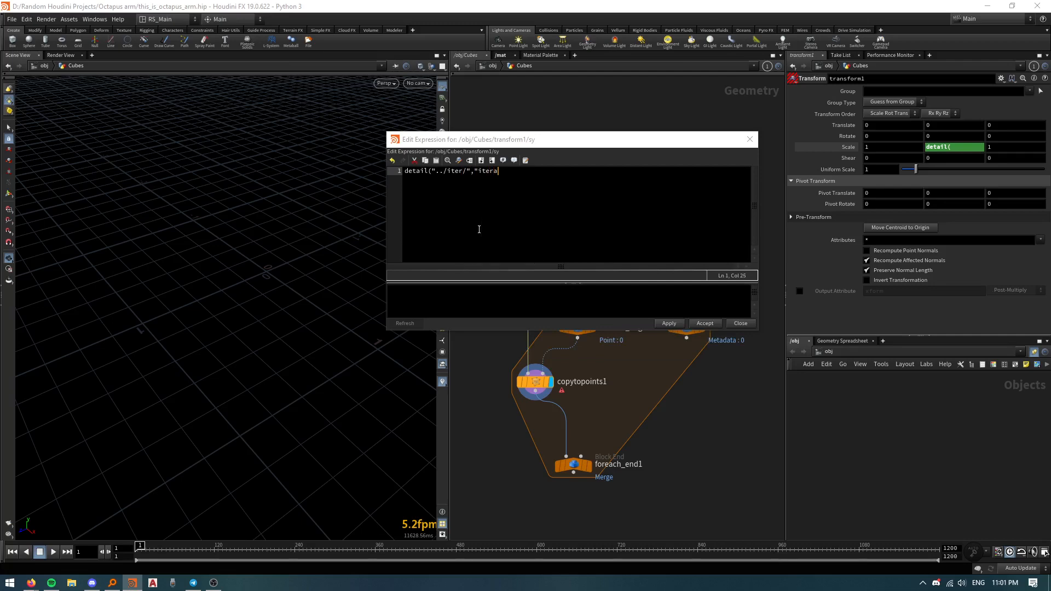
pyautogui.write('tion"')
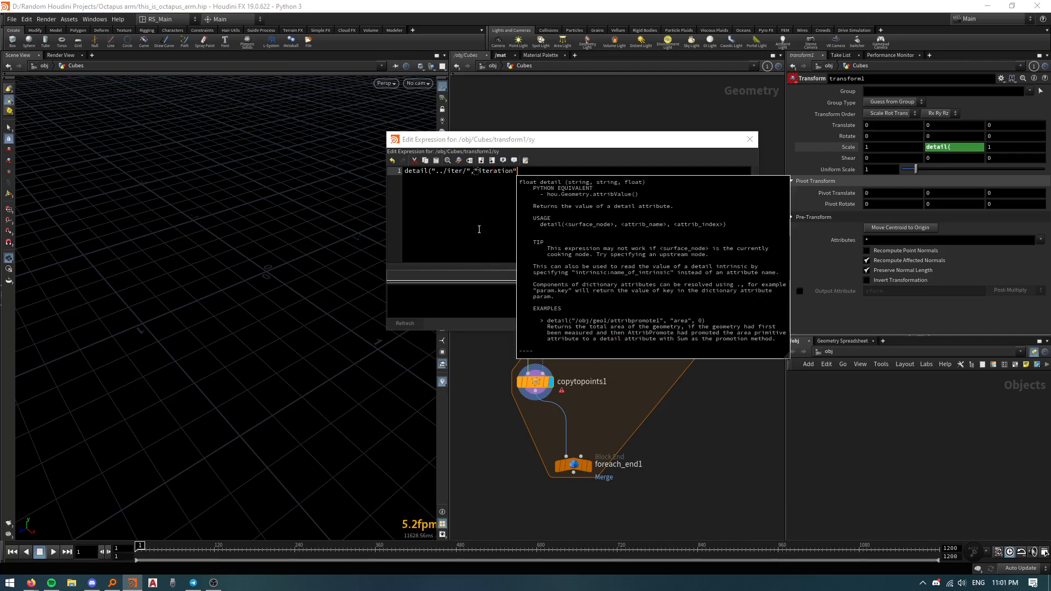
pyautogui.write(',0)')
# Step: Wrap the detail expression in a rand() function
pyautogui.press('Home')
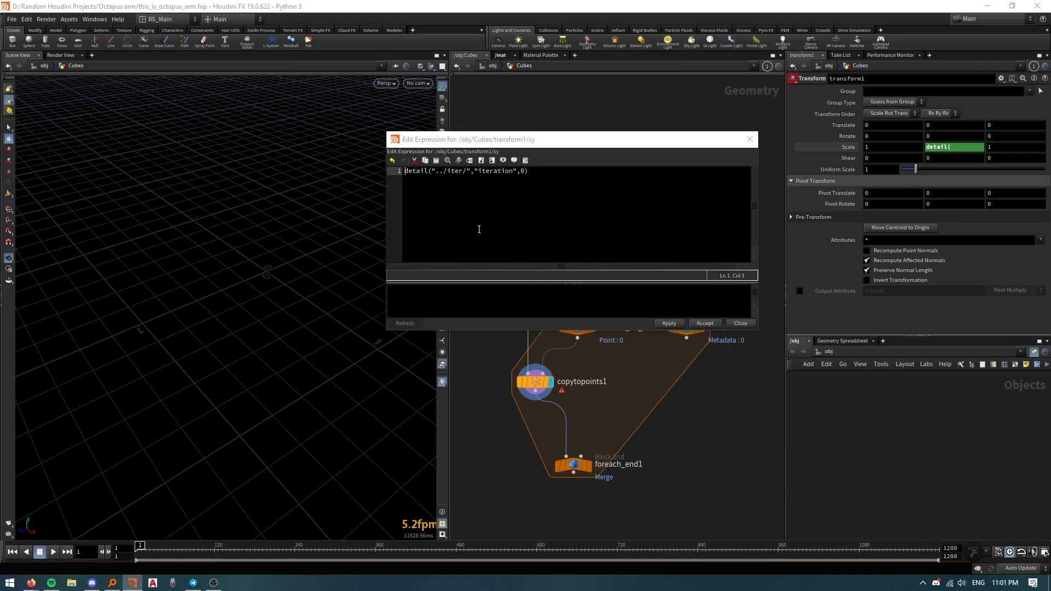
pyautogui.write('rand(')
pyautogui.press('End')
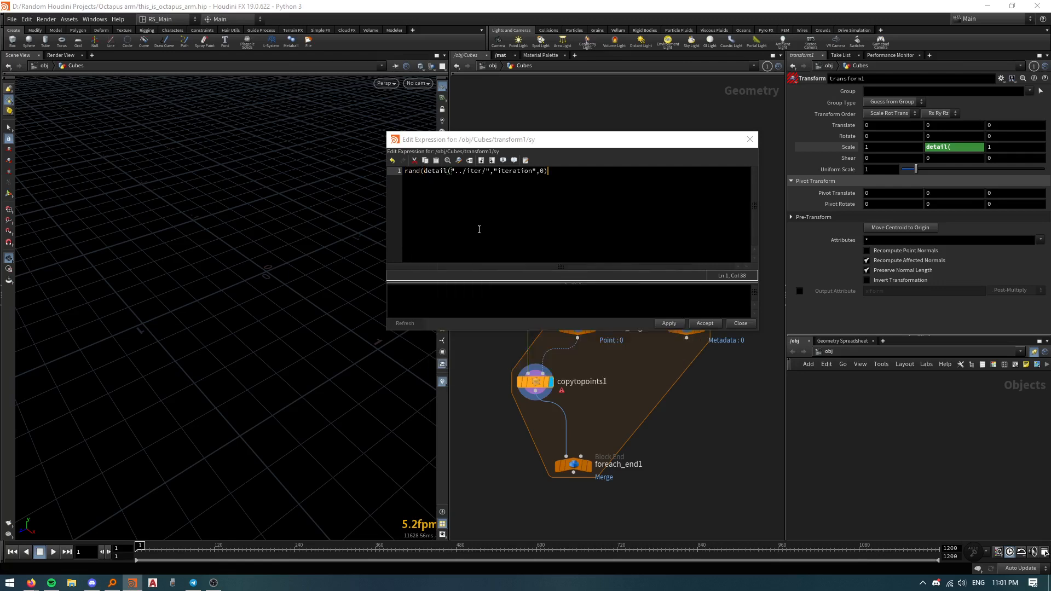
pyautogui.write(')')
# Step: Enclose the random expression in fit01( and add ch("rsmin") as the new minimum argument
pyautogui.press('Home')
pyautogui.write('fit')
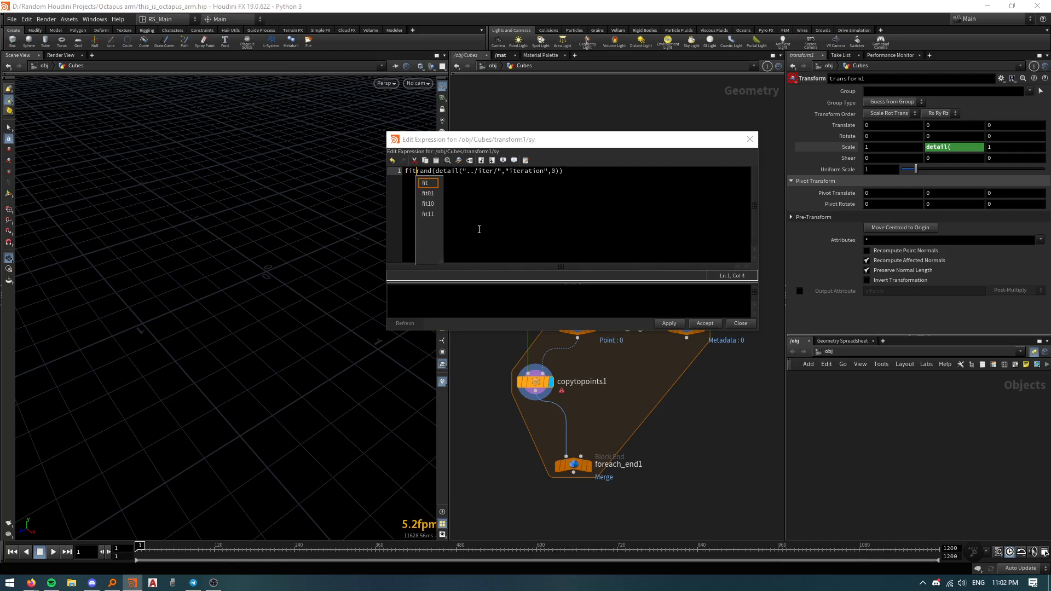
pyautogui.write('01')
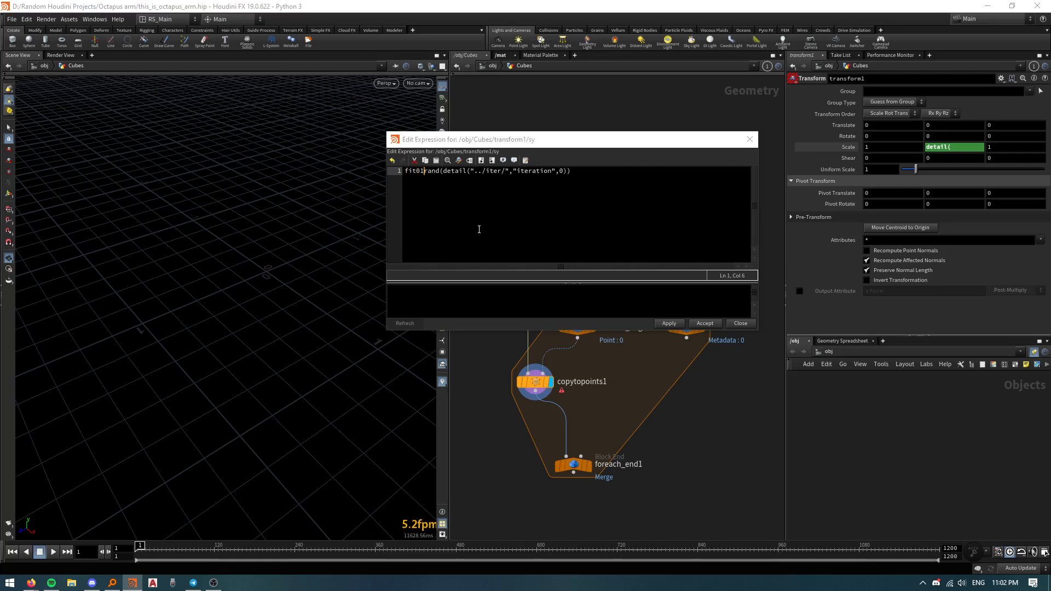
pyautogui.write('(')
pyautogui.press('End')
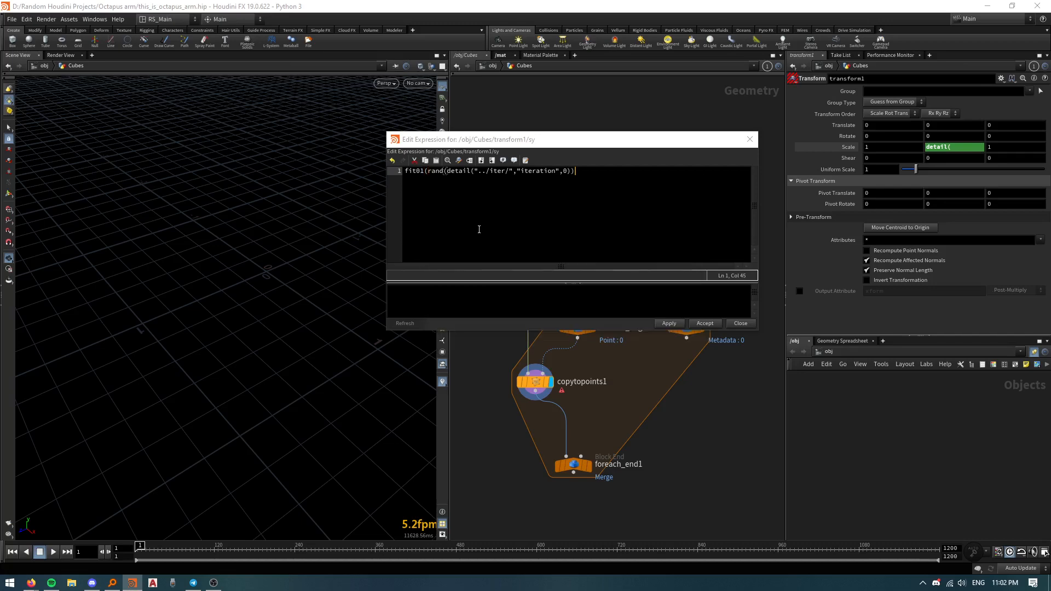
pyautogui.write(',')
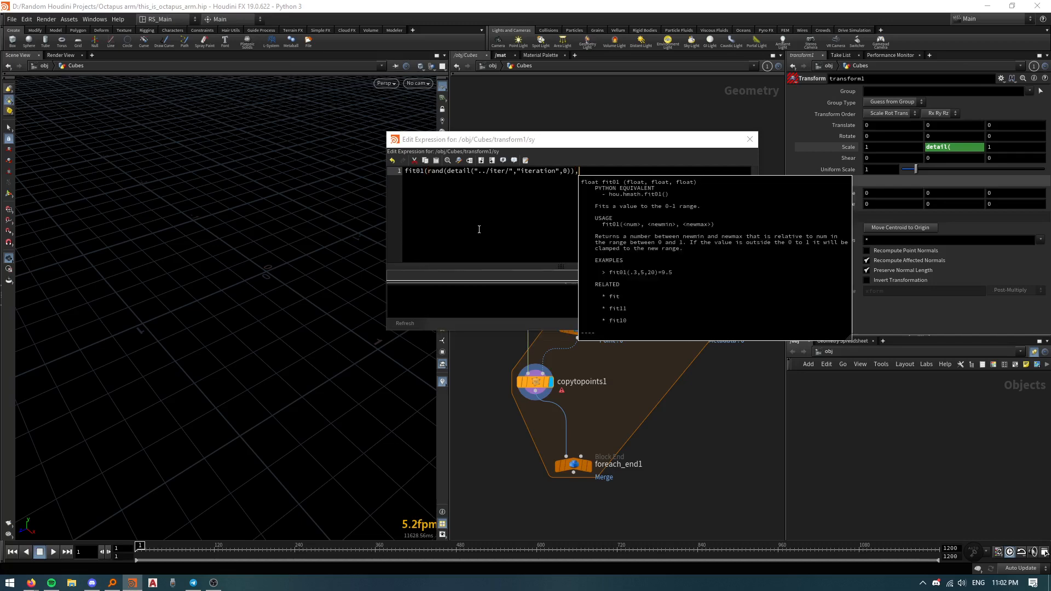
pyautogui.write('ch')
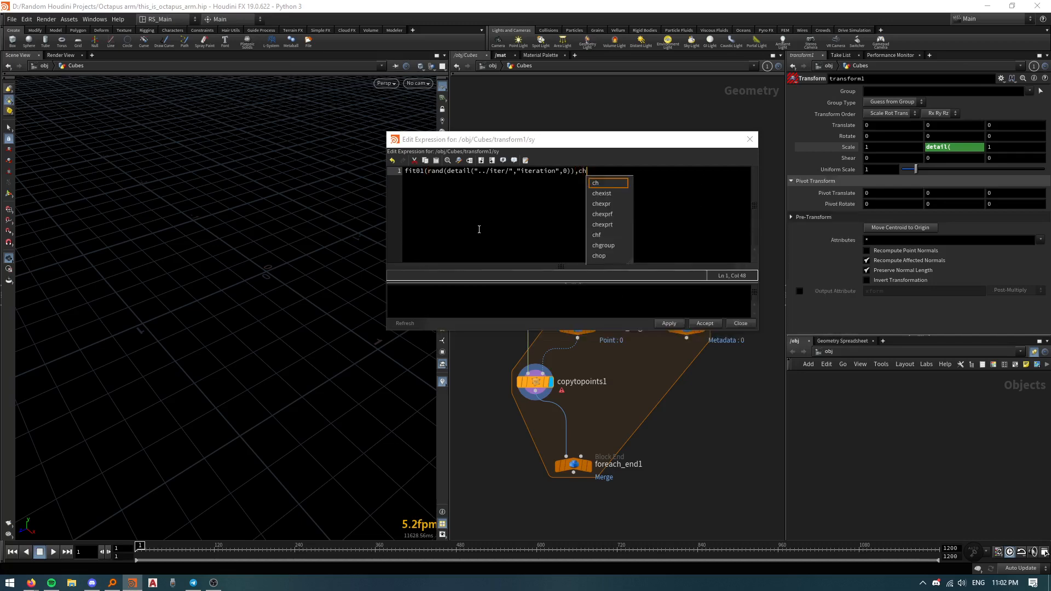
pyautogui.write('(')
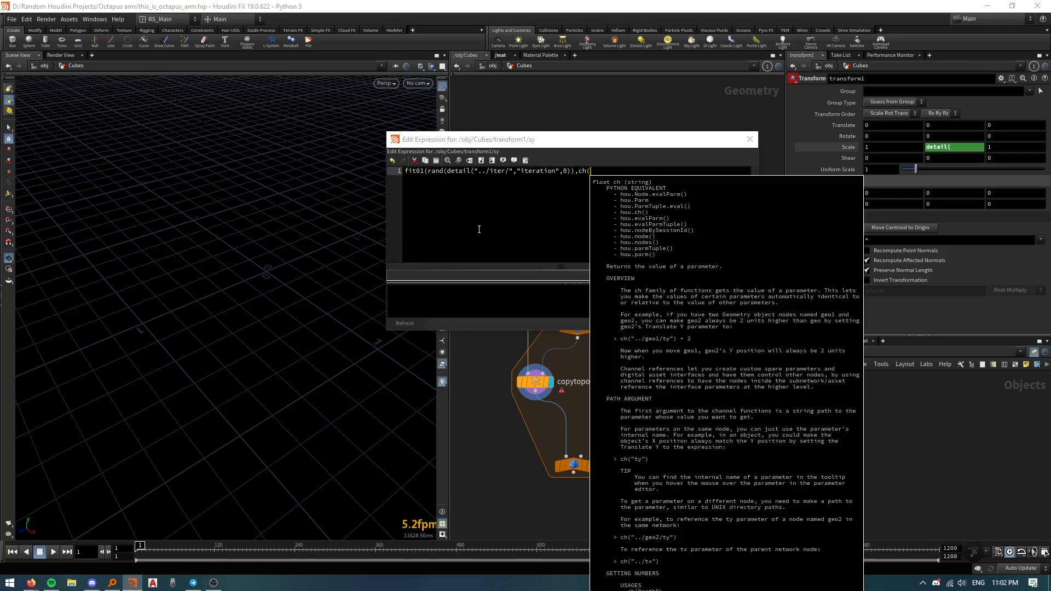
pyautogui.write('rsmin')
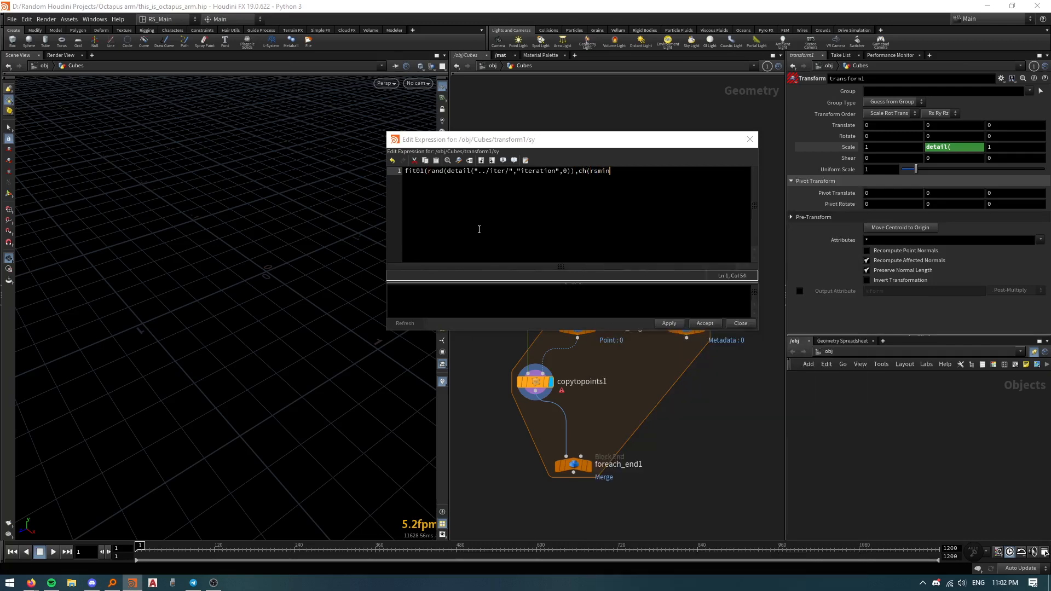
pyautogui.press('BackSpace')
pyautogui.press('BackSpace')
pyautogui.press('BackSpace')
pyautogui.press('BackSpace')
pyautogui.press('BackSpace')
pyautogui.write('"rsmin"),')
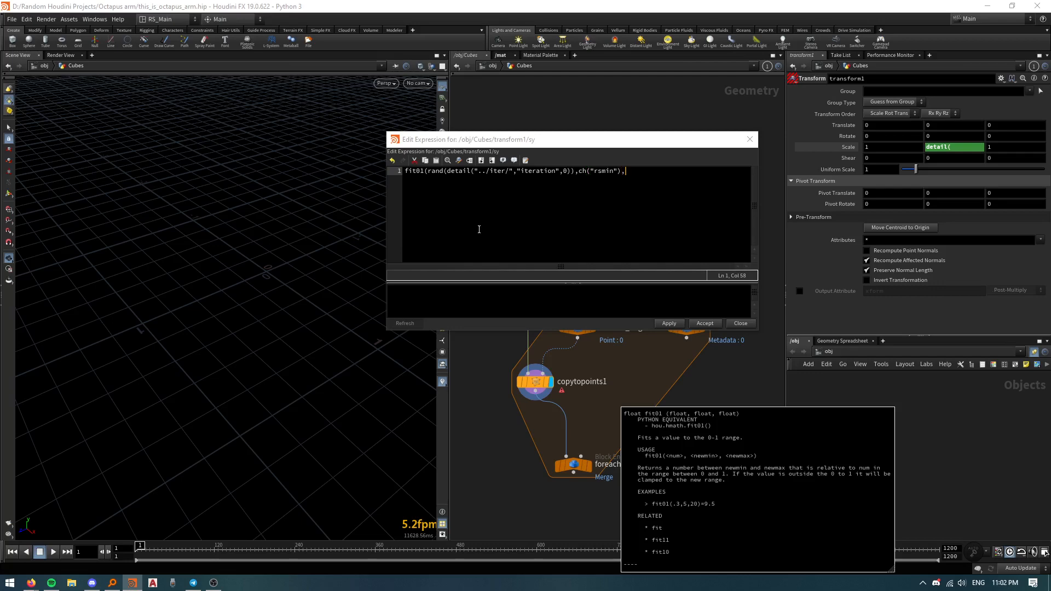
# Step: Add ch("rsmax") as the maximum argument, close the fit01 expression, and apply and accept it for the Y scale
pyautogui.write('ch')
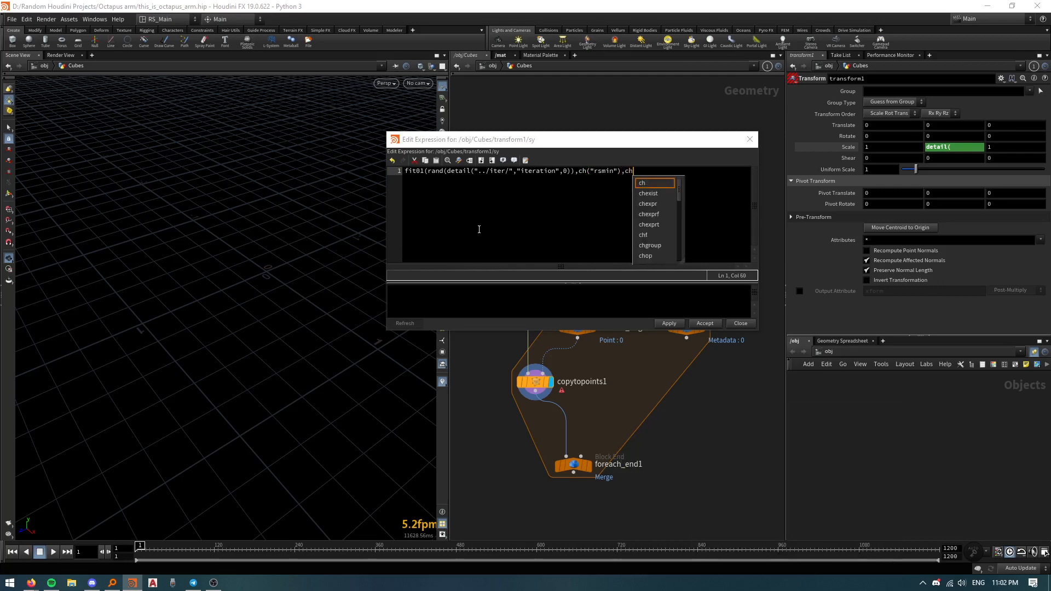
pyautogui.write('("rsmax')
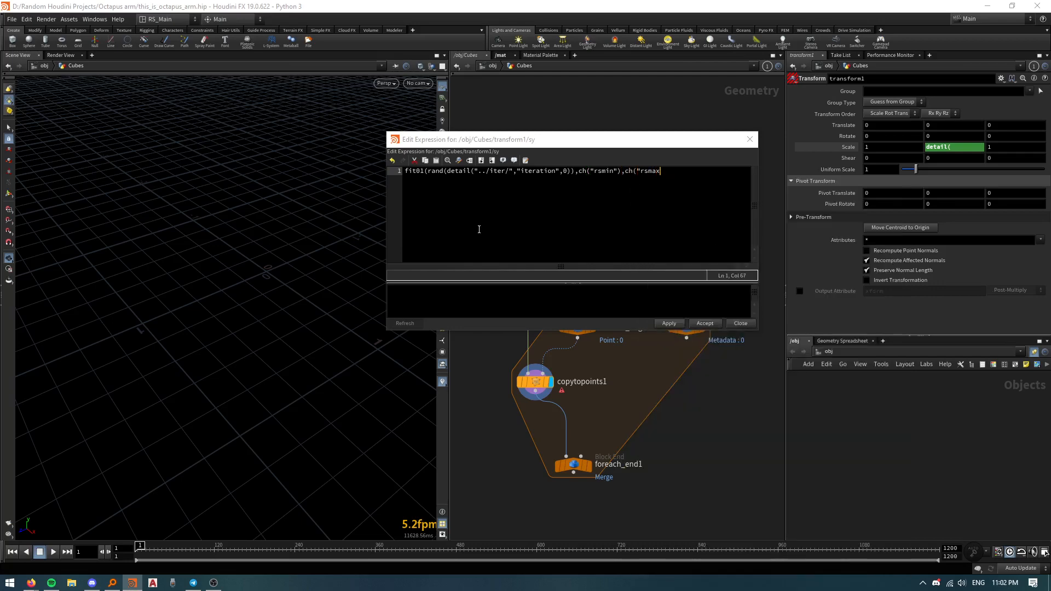
pyautogui.write('")')
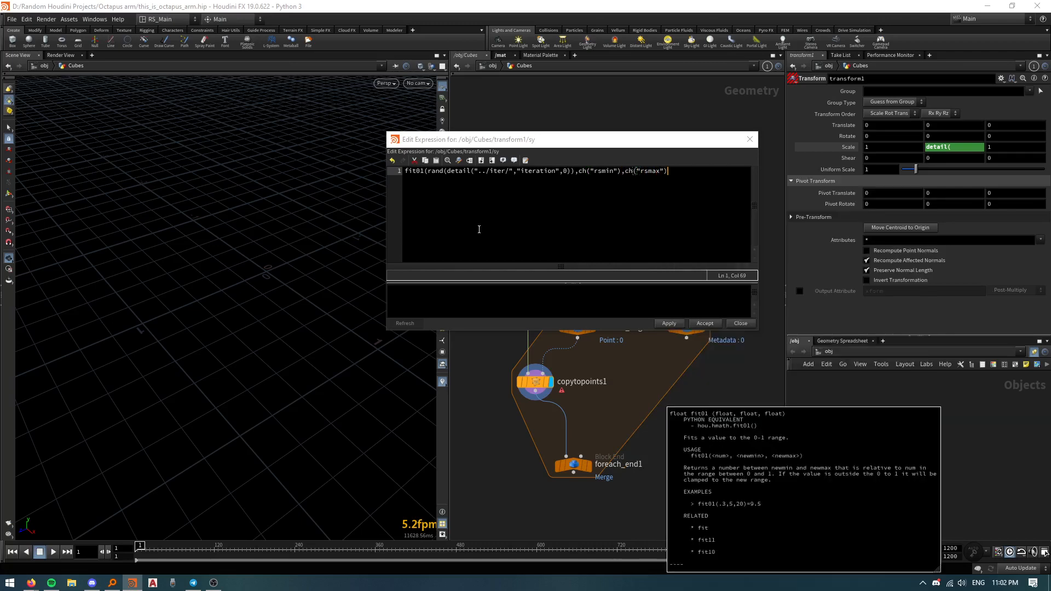
pyautogui.write(')')
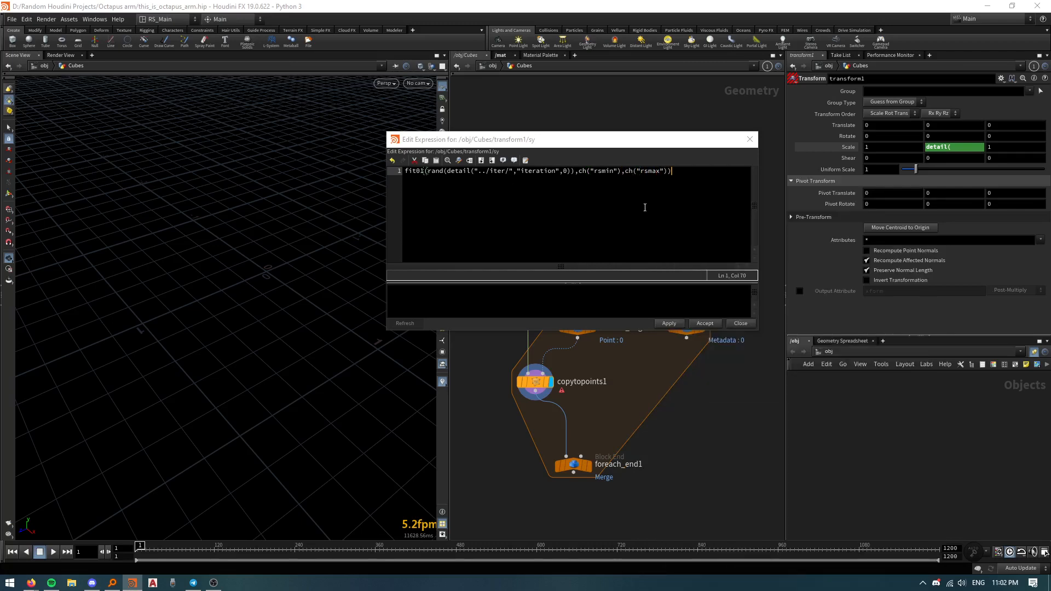
pyautogui.click(669, 323)
pyautogui.click(705, 323)
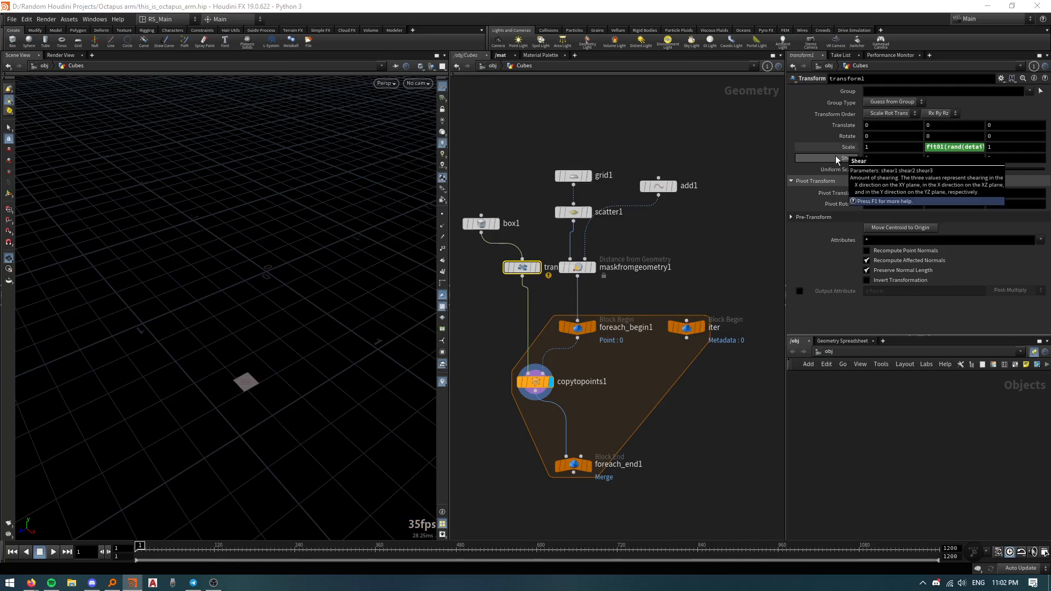
# Step: Add a float parameter named rsmin, labelled RSMin, to the transform1 node and enable its value range
pyautogui.click(1001, 78)
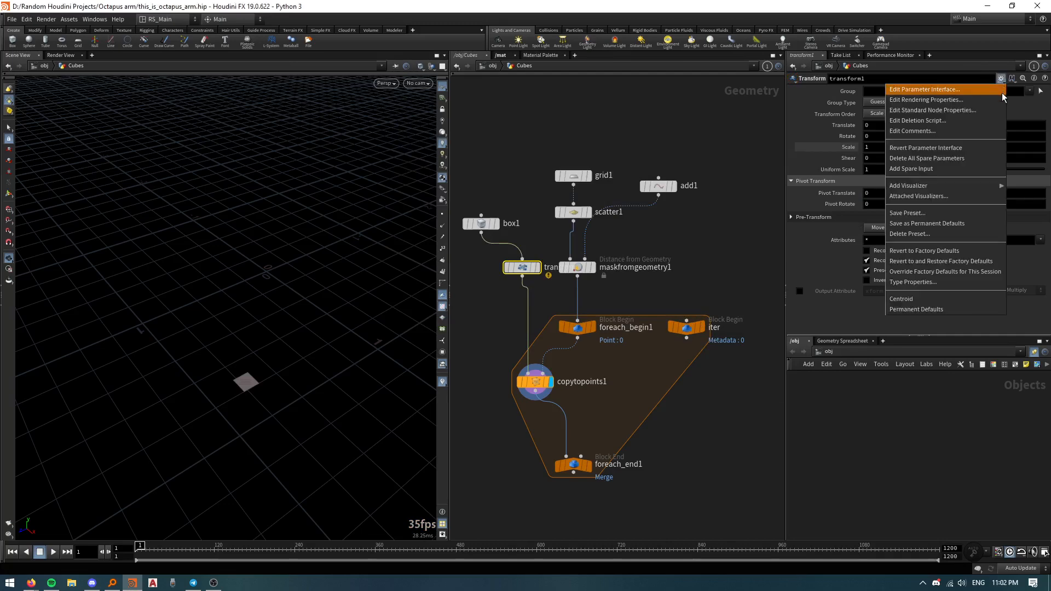
pyautogui.click(1003, 92)
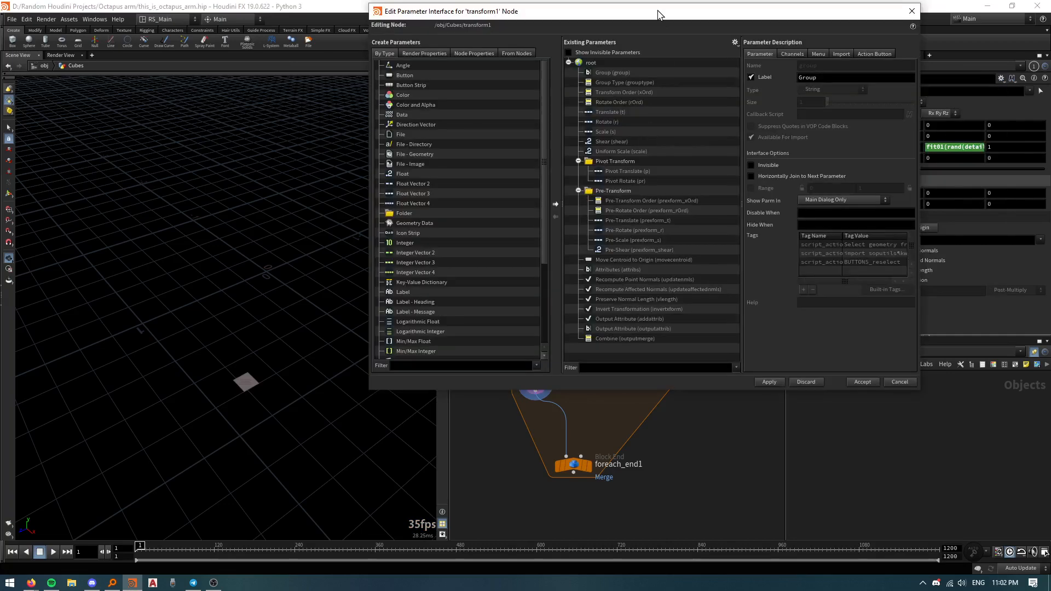
pyautogui.moveTo(659, 15); pyautogui.dragTo(581, 50)
pyautogui.click(320, 209)
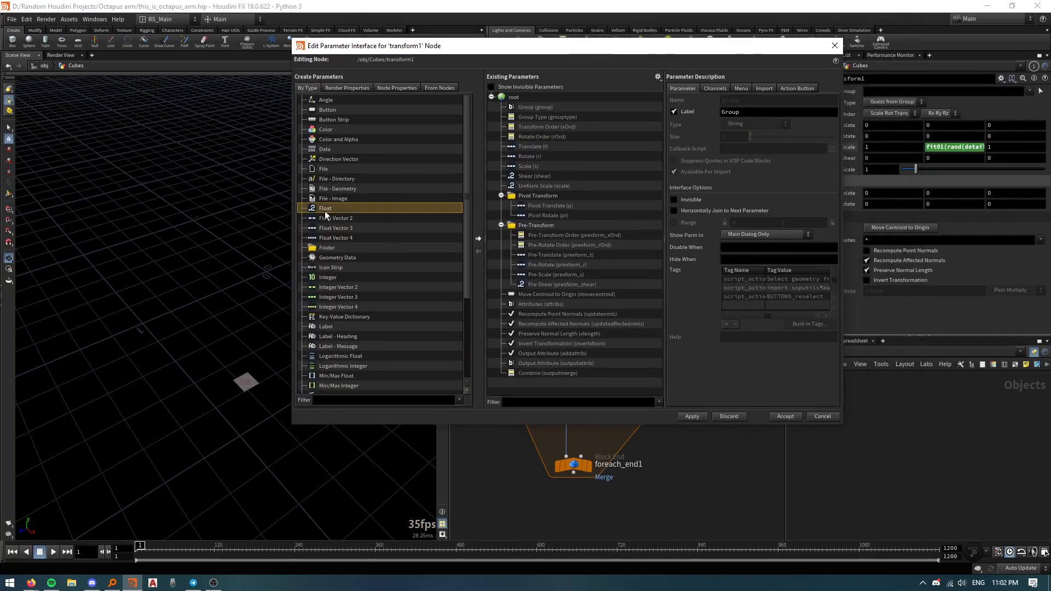
pyautogui.click(477, 239)
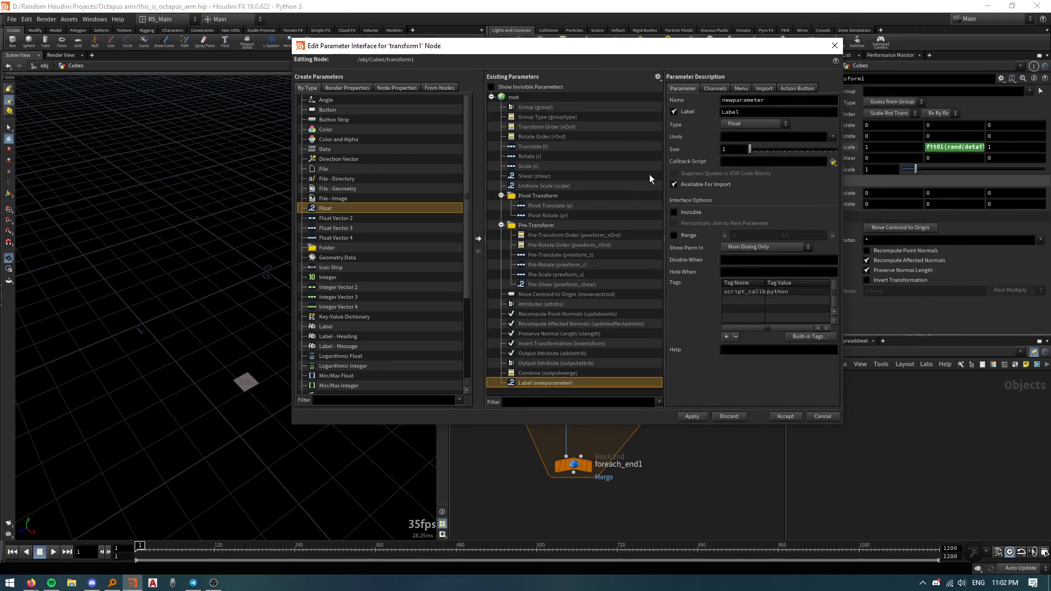
pyautogui.doubleClick(748, 100)
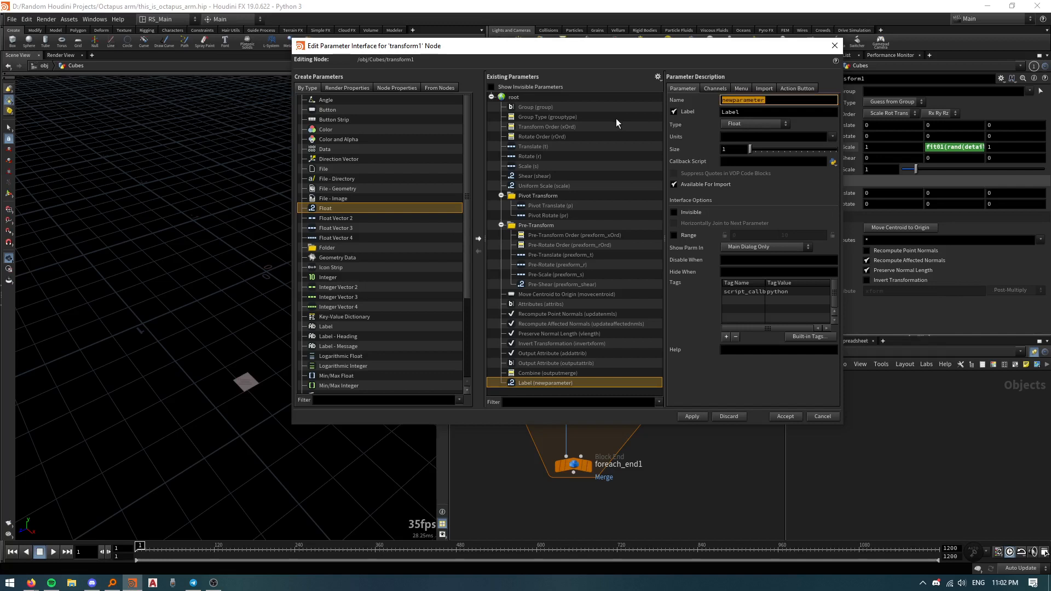
pyautogui.write('rsmin')
pyautogui.press('Tab')
pyautogui.write('R')
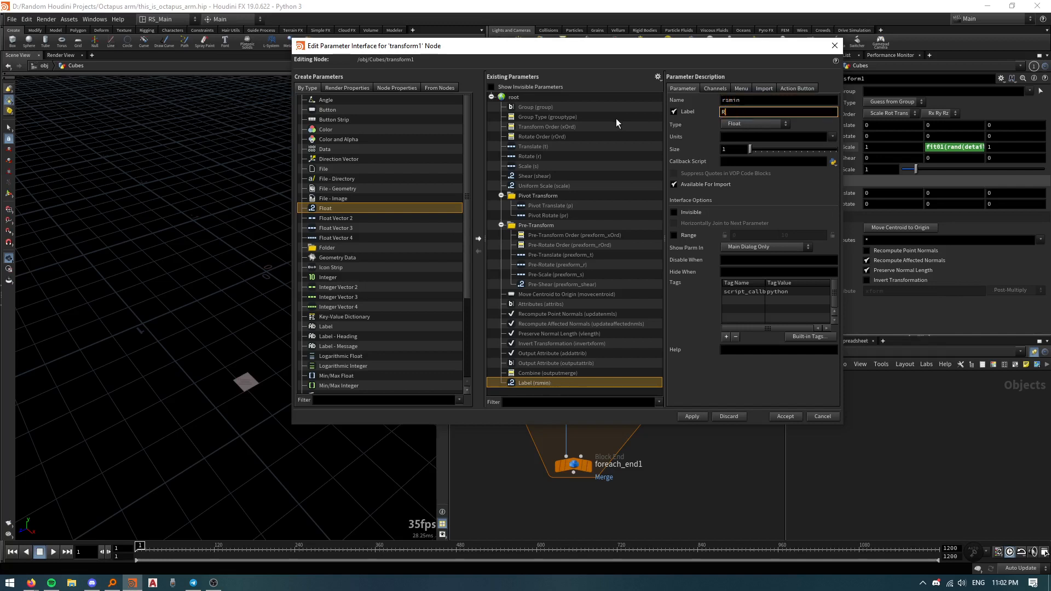
pyautogui.write('SMin')
pyautogui.click(675, 234)
# Step: Duplicate the RSMin parameter, rename the copy rsmax with the label RSMax, and apply and accept the interface changes
pyautogui.hotkey('ctrl', 'c')
pyautogui.hotkey('ctrl', 'v')
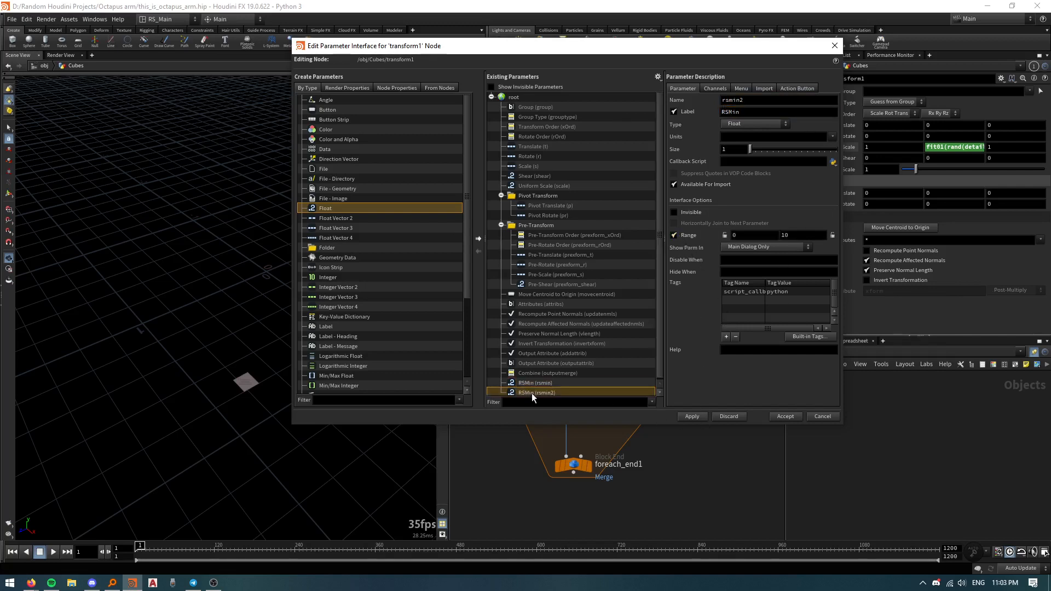
pyautogui.click(531, 393)
pyautogui.moveTo(745, 100); pyautogui.dragTo(732, 114)
pyautogui.write('axax')
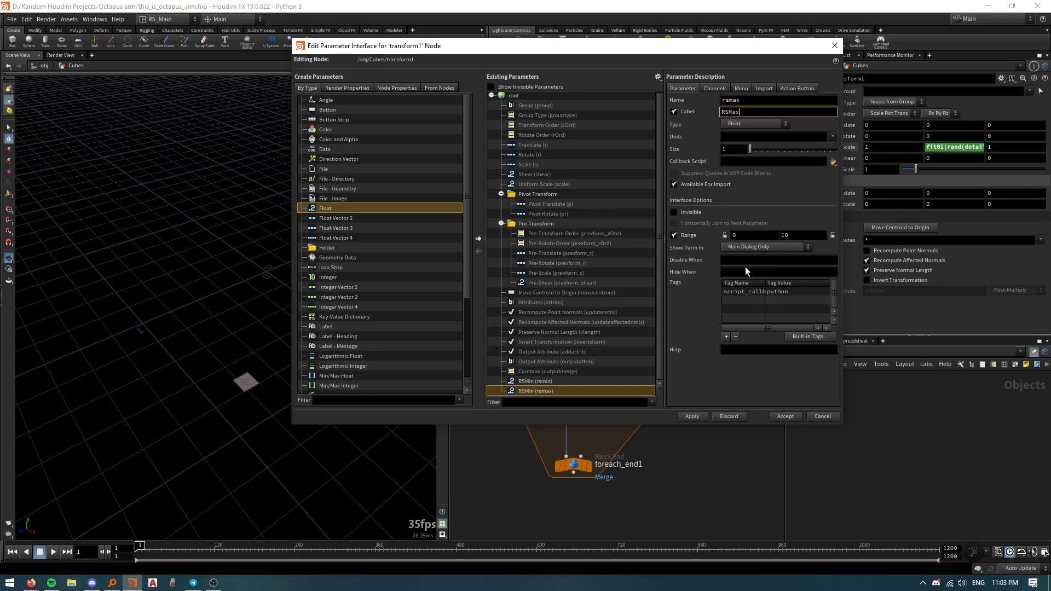
pyautogui.click(691, 416)
pyautogui.click(773, 415)
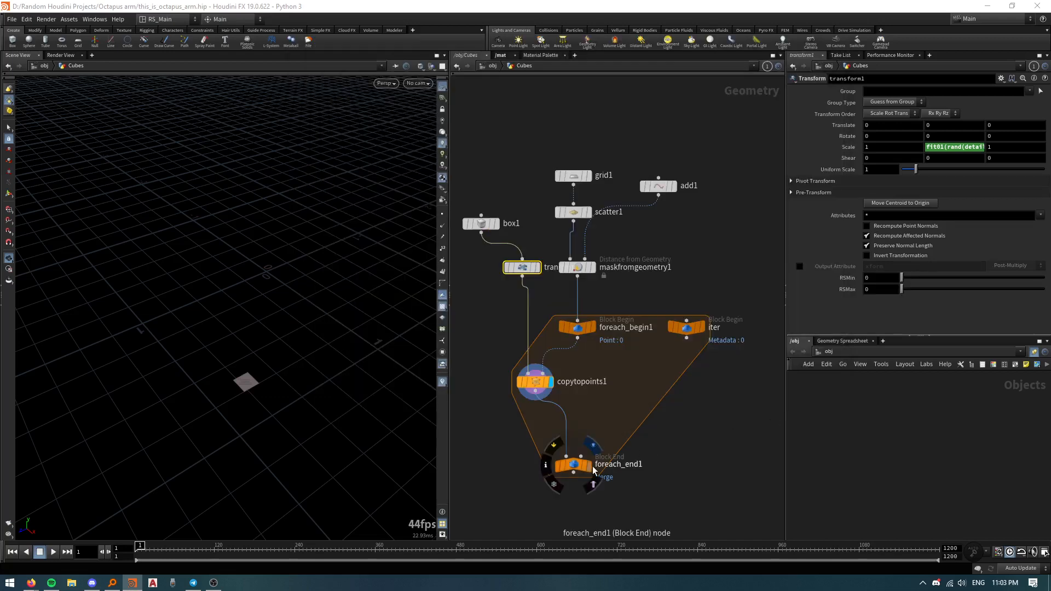
# Step: Display the foreach_end1 output and set transform1's RSMin to 2.62 and RSMax to 10.3
pyautogui.moveTo(312, 302); pyautogui.dragTo(320, 361, button='middle')
pyautogui.moveTo(902, 277); pyautogui.dragTo(1044, 289)
pyautogui.moveTo(339, 285)
pyautogui.mouseDown()
pyautogui.moveTo(335, 251)
pyautogui.moveTo(343, 283)
pyautogui.mouseUp()
pyautogui.moveTo(344, 282); pyautogui.dragTo(321, 394, button='right')
pyautogui.moveTo(322, 394); pyautogui.dragTo(249, 375, button='middle')
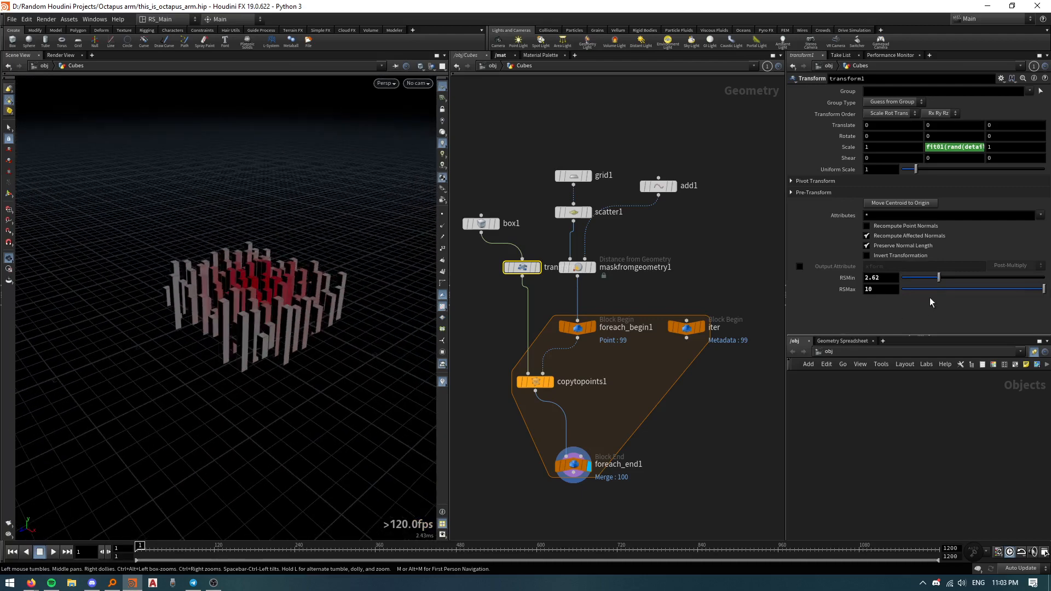
pyautogui.moveTo(936, 291); pyautogui.dragTo(964, 317, button='middle')
# Step: Raise the range maximum of both the RSMin and RSMax parameters to 60 and accept the changes
pyautogui.click(1001, 78)
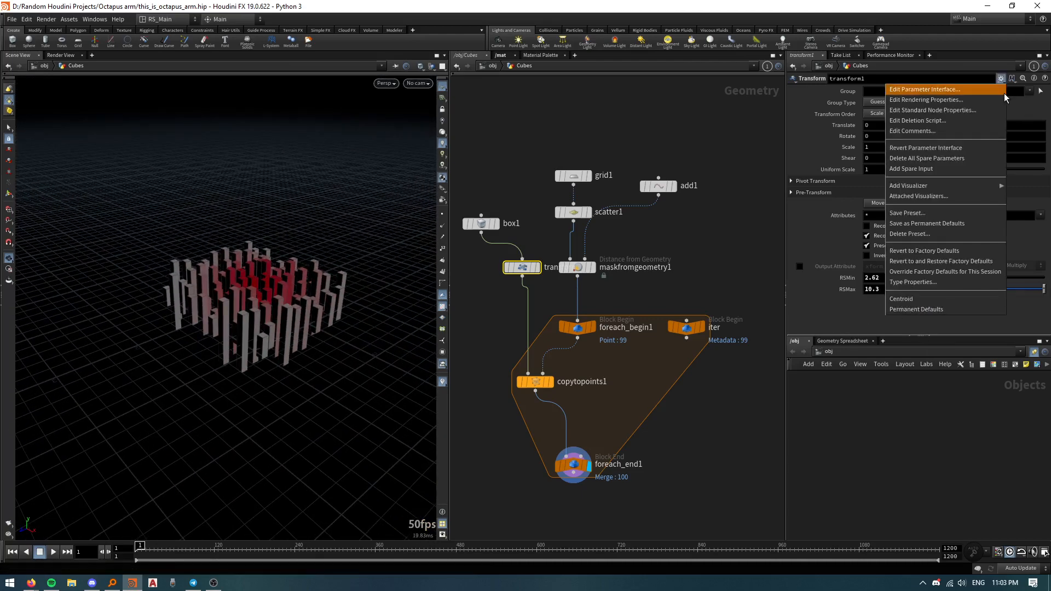
pyautogui.click(1004, 94)
pyautogui.click(545, 382)
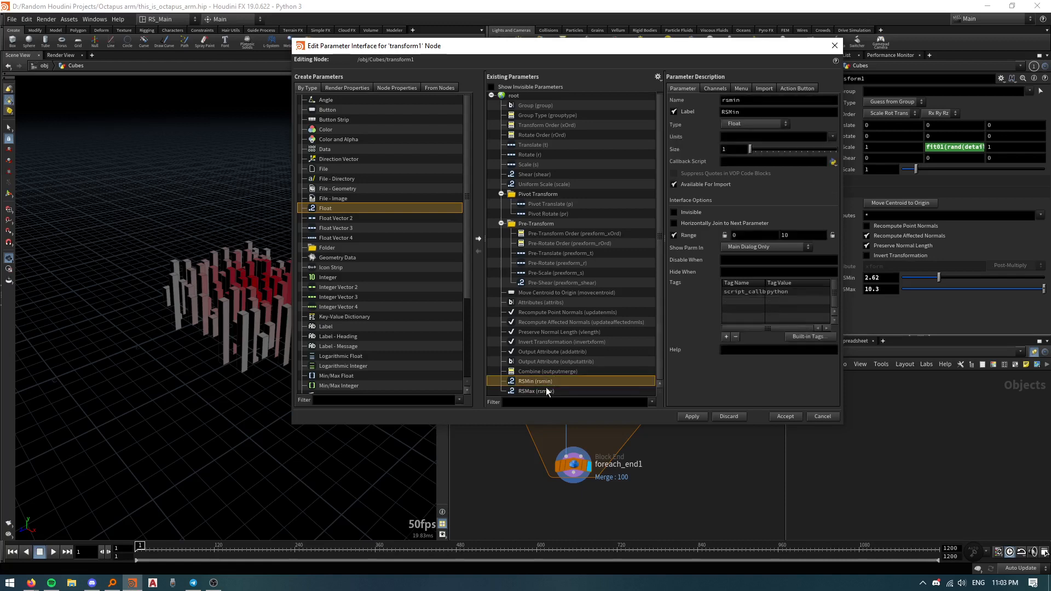
pyautogui.keyDown('shift'); pyautogui.click(546, 390); pyautogui.keyUp('shift')
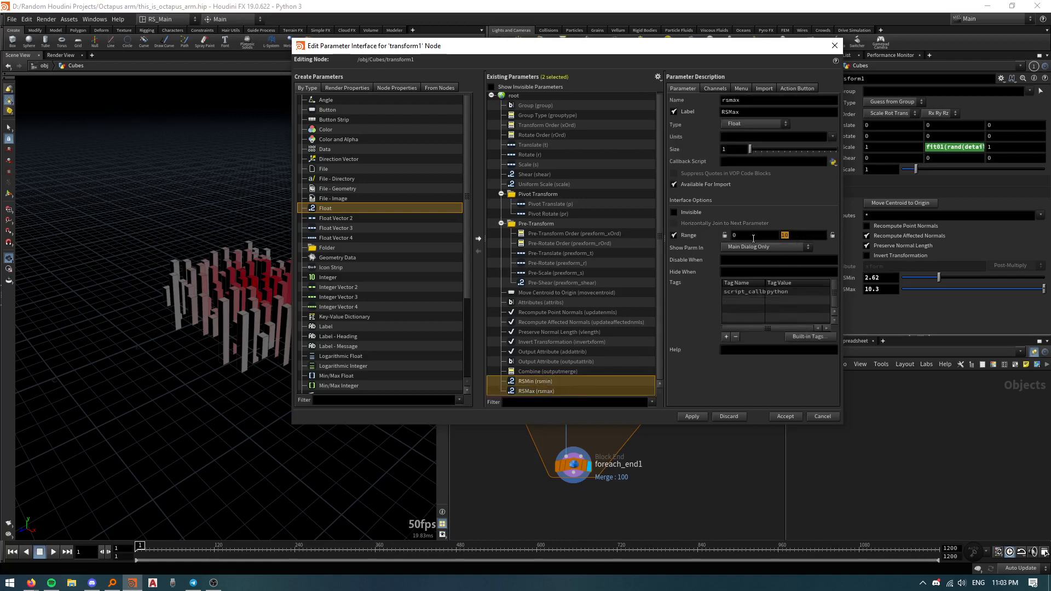
pyautogui.click(796, 236)
pyautogui.write('60')
pyautogui.press('Return')
pyautogui.click(692, 416)
pyautogui.click(785, 416)
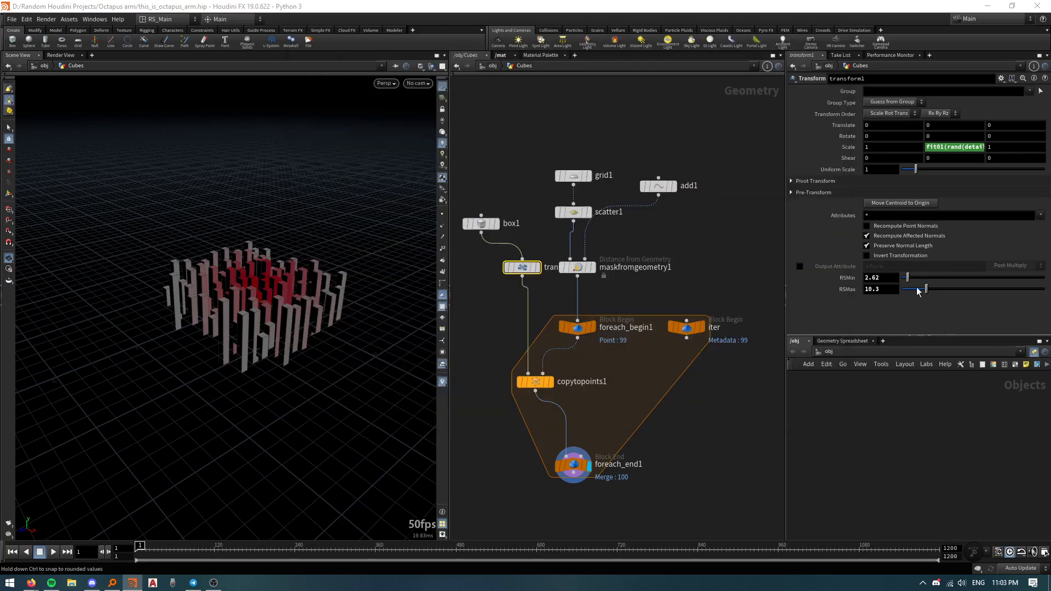
# Step: Set RSMin to 9.2 and RSMax to 60 to stretch the boxes into tall columns
pyautogui.moveTo(908, 278); pyautogui.dragTo(923, 280)
pyautogui.moveTo(992, 290); pyautogui.dragTo(1050, 293)
pyautogui.keyDown('alt'); pyautogui.moveTo(284, 265); pyautogui.dragTo(272, 291); pyautogui.keyUp('alt')
pyautogui.scroll(-5, 298, 304)
pyautogui.keyDown('alt'); pyautogui.moveTo(272, 290); pyautogui.dragTo(294, 278, button='right'); pyautogui.keyUp('alt')
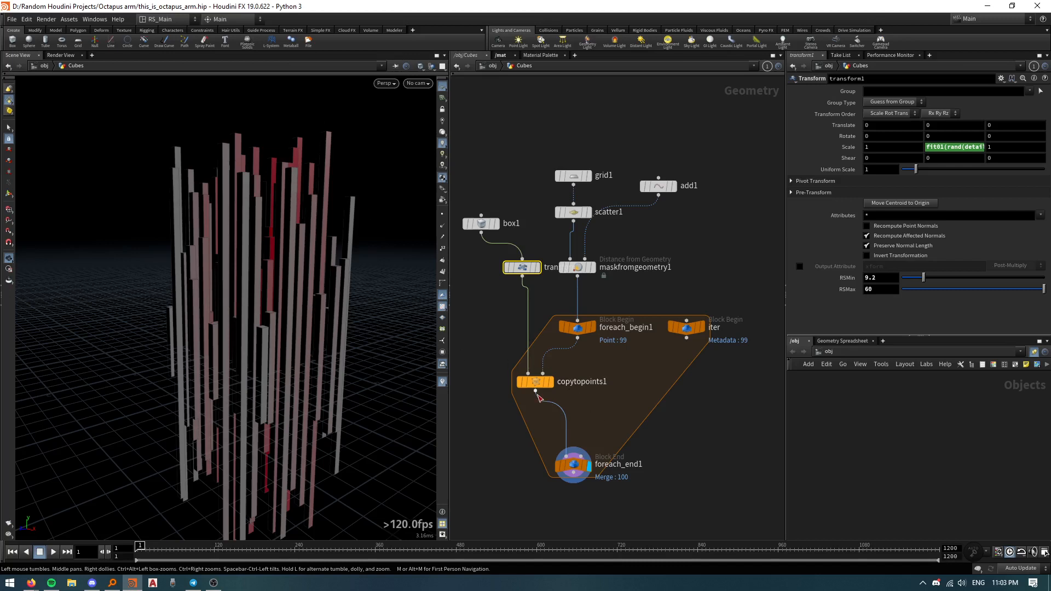
# Step: Insert a Primitive Properties node between copytopoints1 and foreach_end1 and enable Do Transformation on it
pyautogui.moveTo(537, 387); pyautogui.dragTo(548, 373)
pyautogui.press('Tab')
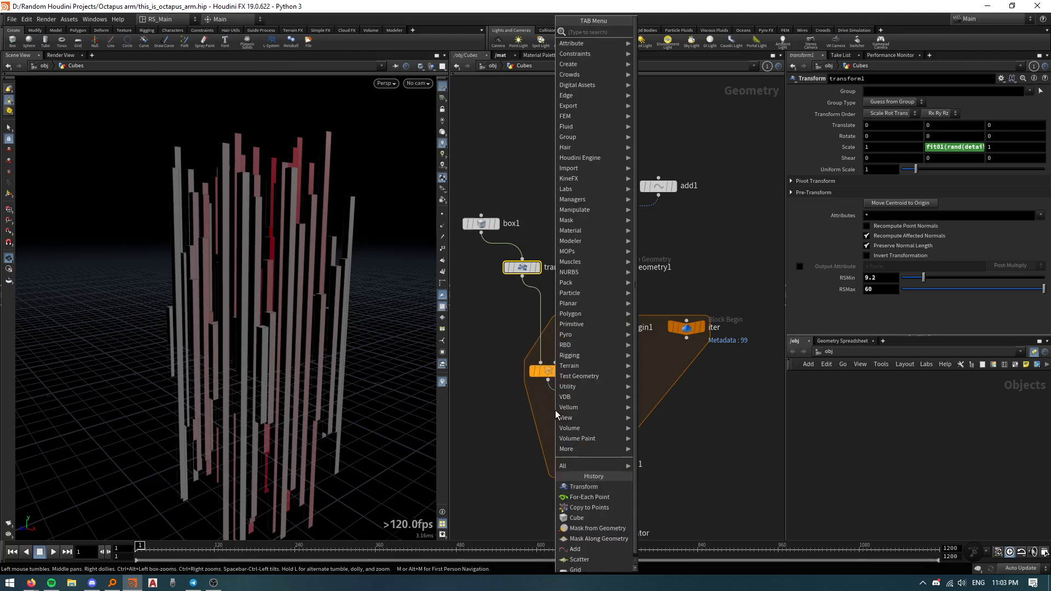
pyautogui.write('pri')
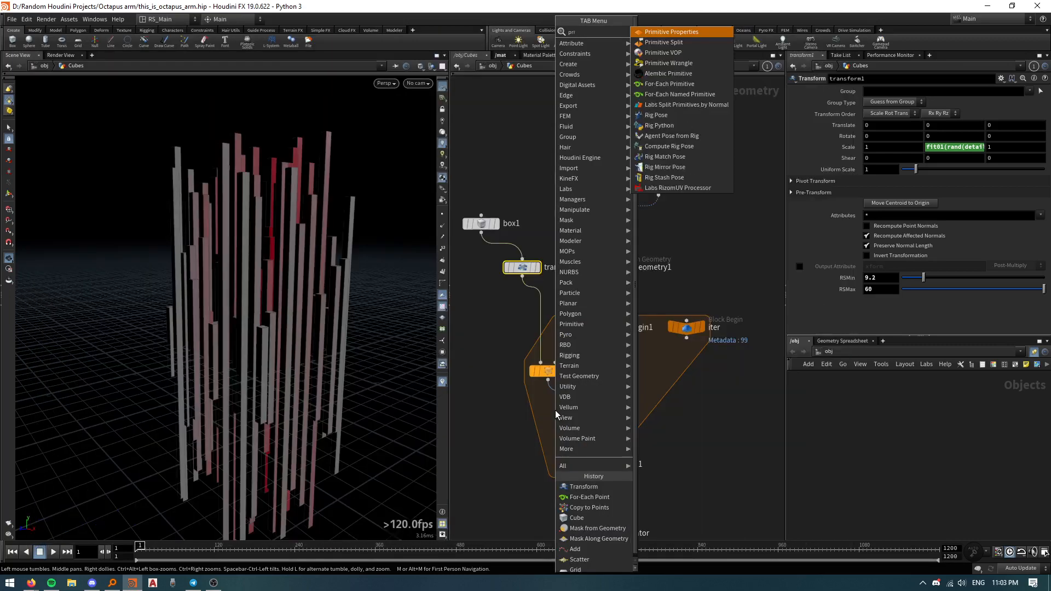
pyautogui.press('Return')
pyautogui.click(555, 412)
pyautogui.moveTo(555, 412)
pyautogui.mouseDown()
pyautogui.moveTo(574, 414)
pyautogui.moveTo(559, 411)
pyautogui.mouseUp()
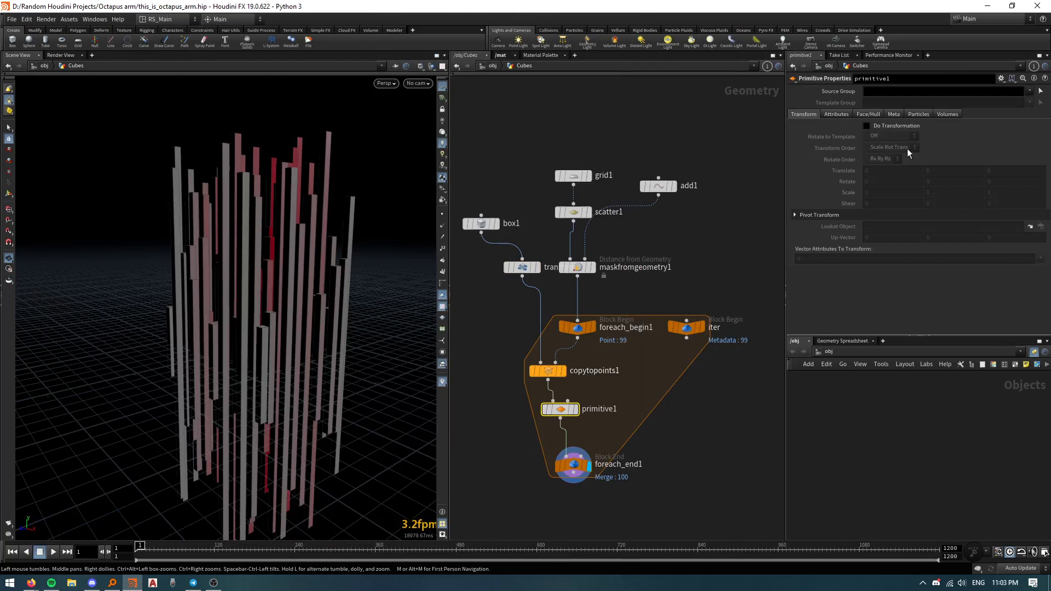
pyautogui.click(867, 127)
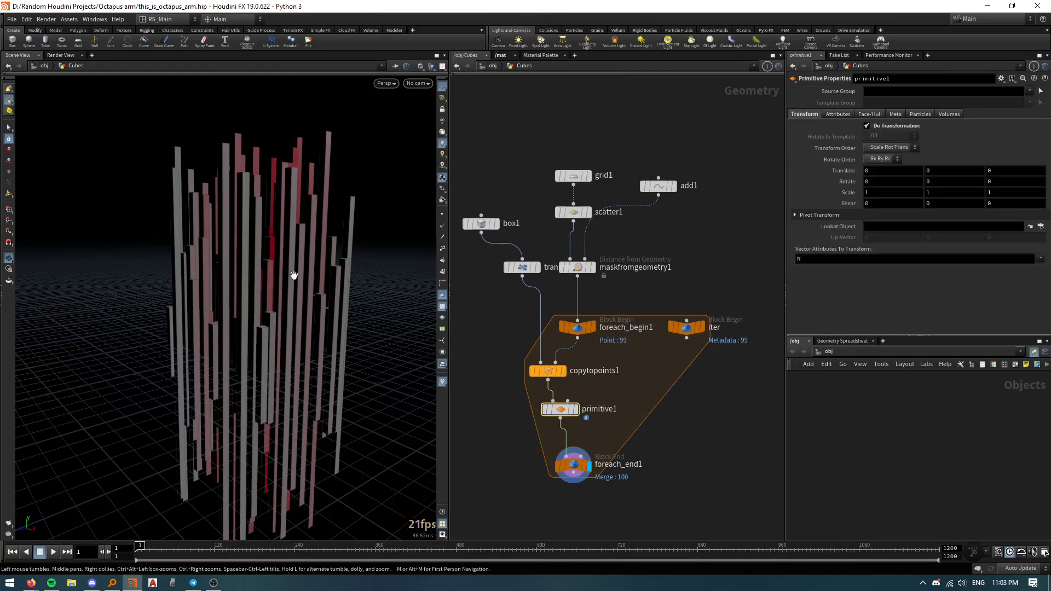
pyautogui.scroll(2, 619, 406)
pyautogui.scroll(1, 618, 357)
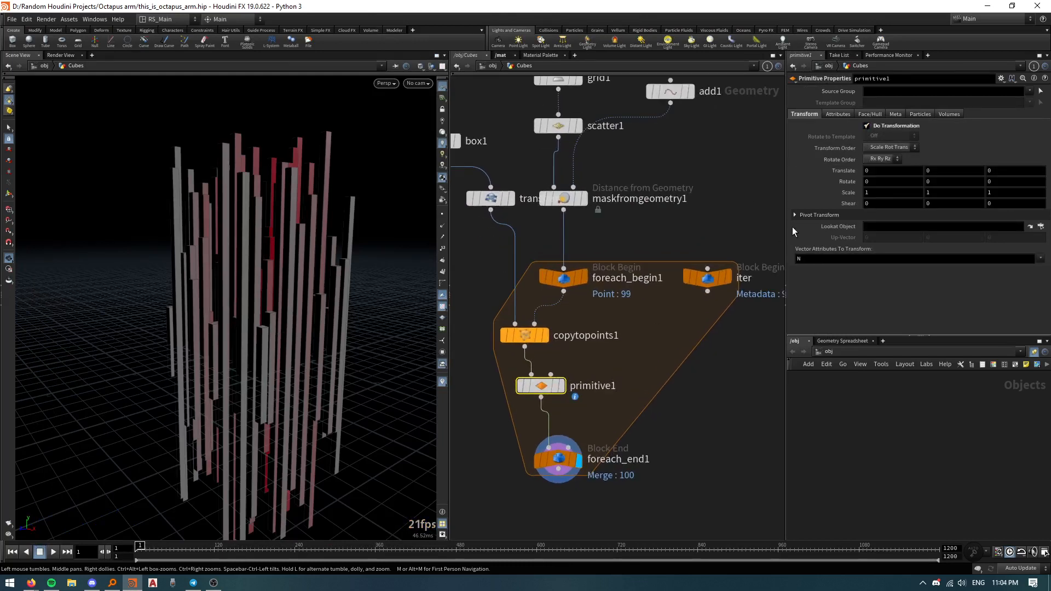
pyautogui.moveTo(938, 197)
pyautogui.mouseDown(button='middle')
pyautogui.moveTo(931, 203)
pyautogui.moveTo(940, 212)
pyautogui.mouseUp(button='middle')
pyautogui.hotkey('ctrl', 'z')
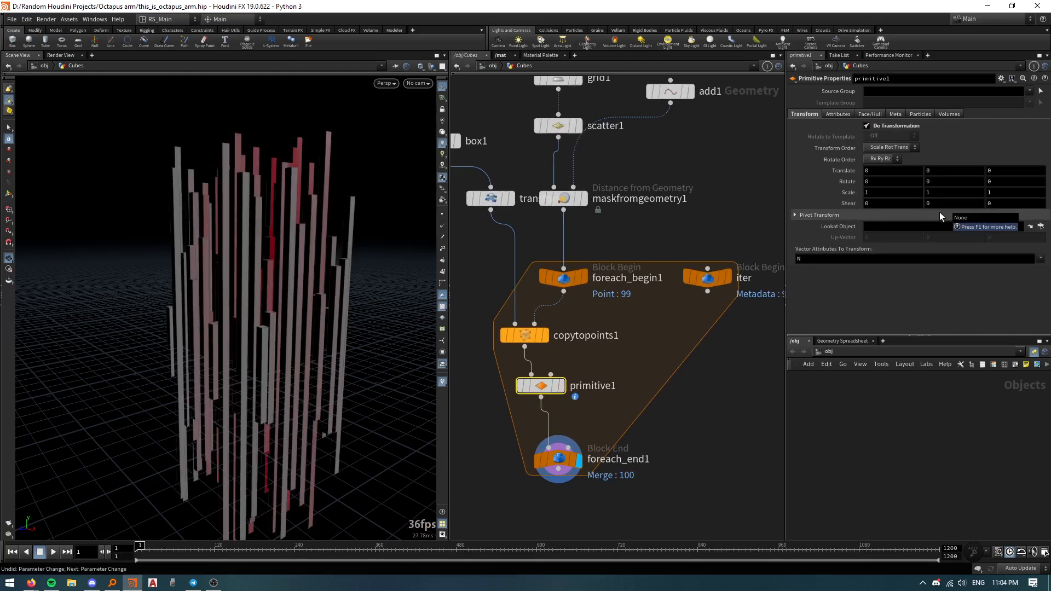
pyautogui.click(944, 192)
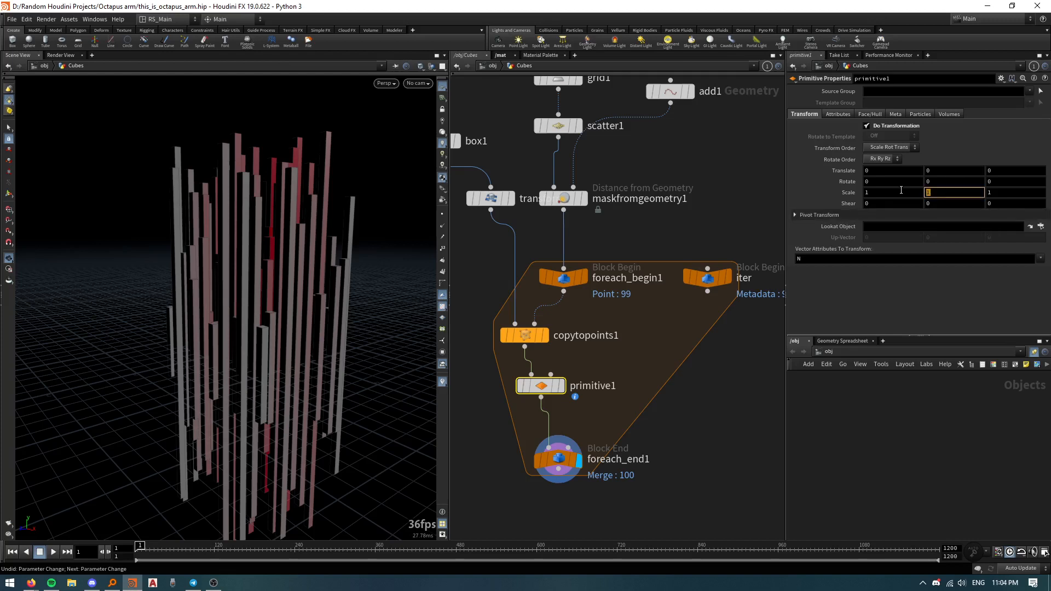
pyautogui.write('@mask*')
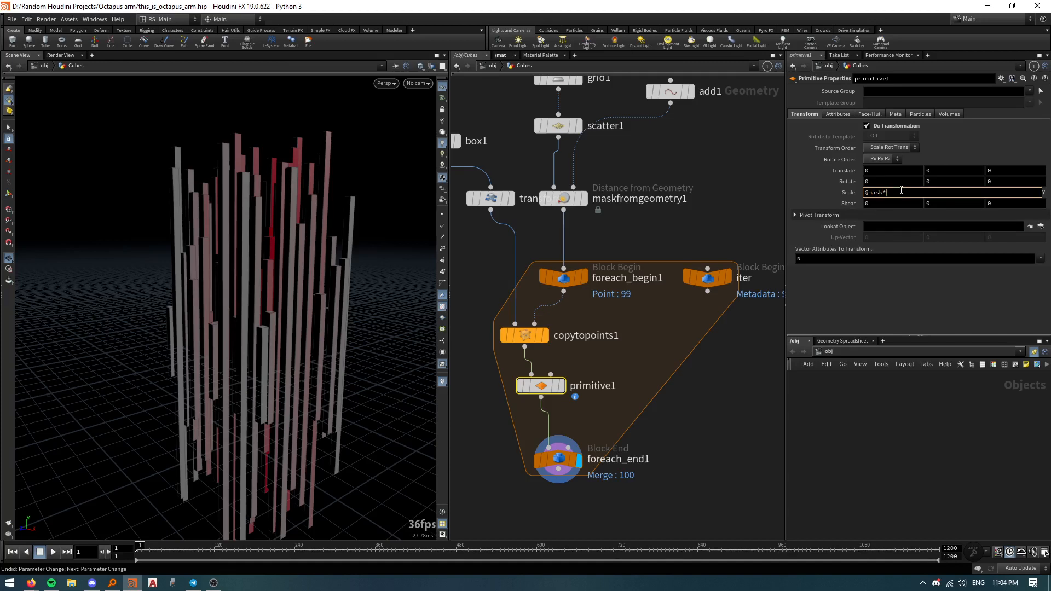
pyautogui.write('ch(')
pyautogui.write('"sval")')
# Step: Add a float parameter named rsval with the label VAL to the primitive1 node
pyautogui.click(1001, 79)
pyautogui.click(995, 89)
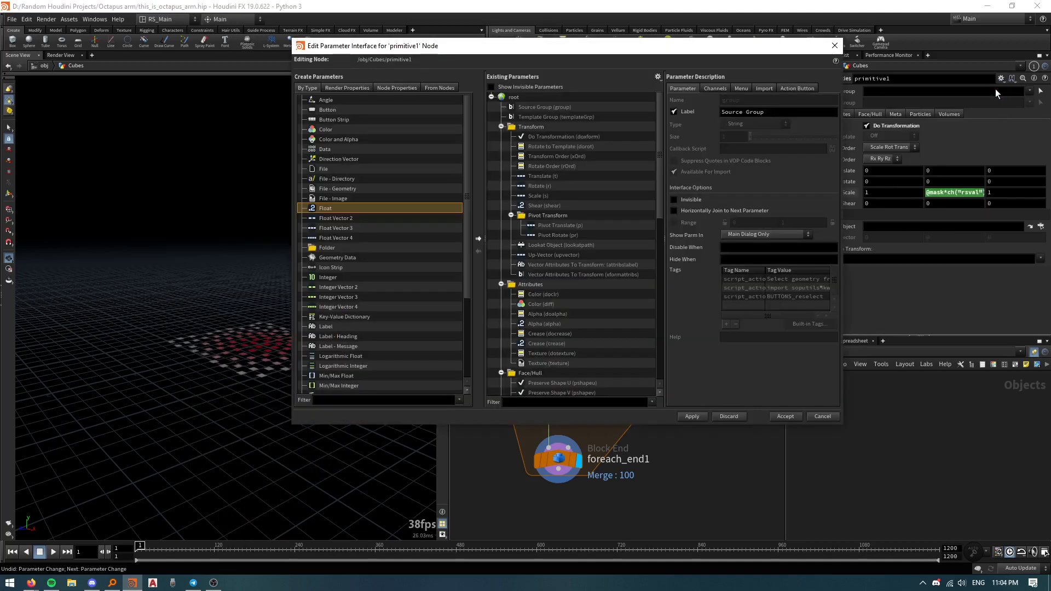
pyautogui.scroll(-3, 434, 304)
pyautogui.scroll(4, 367, 277)
pyautogui.click(478, 238)
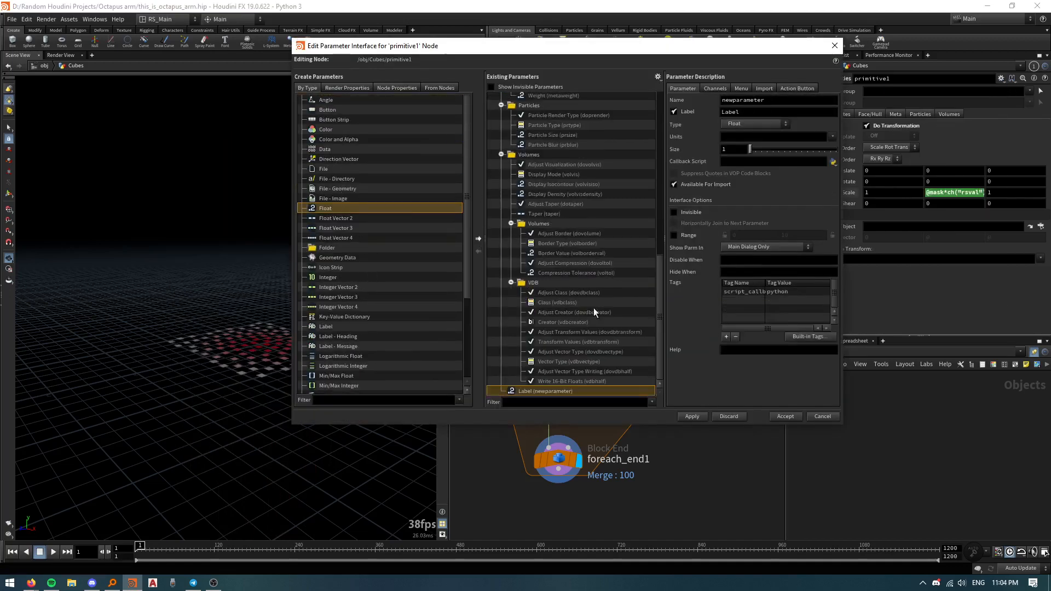
pyautogui.doubleClick(773, 102)
pyautogui.write('rs')
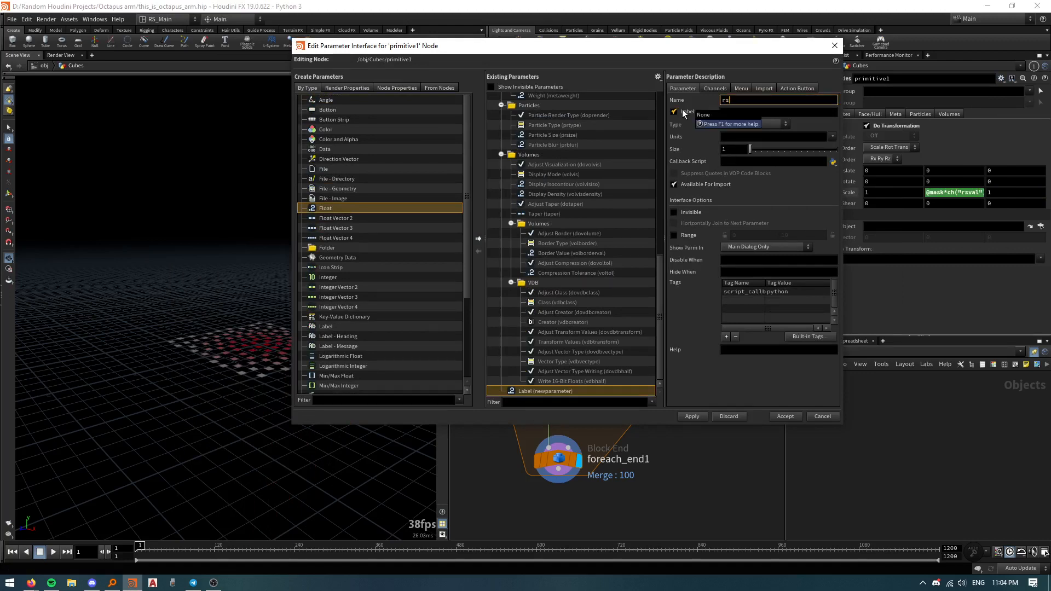
pyautogui.write('val')
pyautogui.press('Tab')
pyautogui.write('VAL')
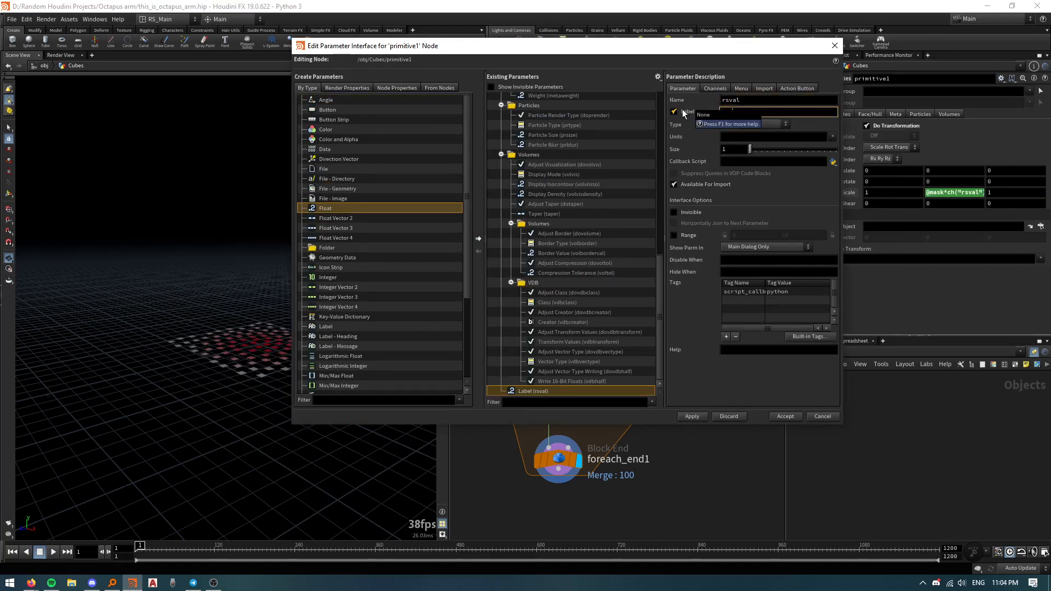
# Step: Enable the VAL parameter's range from 0 to 1 and accept the interface changes
pyautogui.click(673, 237)
pyautogui.moveTo(793, 236); pyautogui.dragTo(737, 239)
pyautogui.write('1')
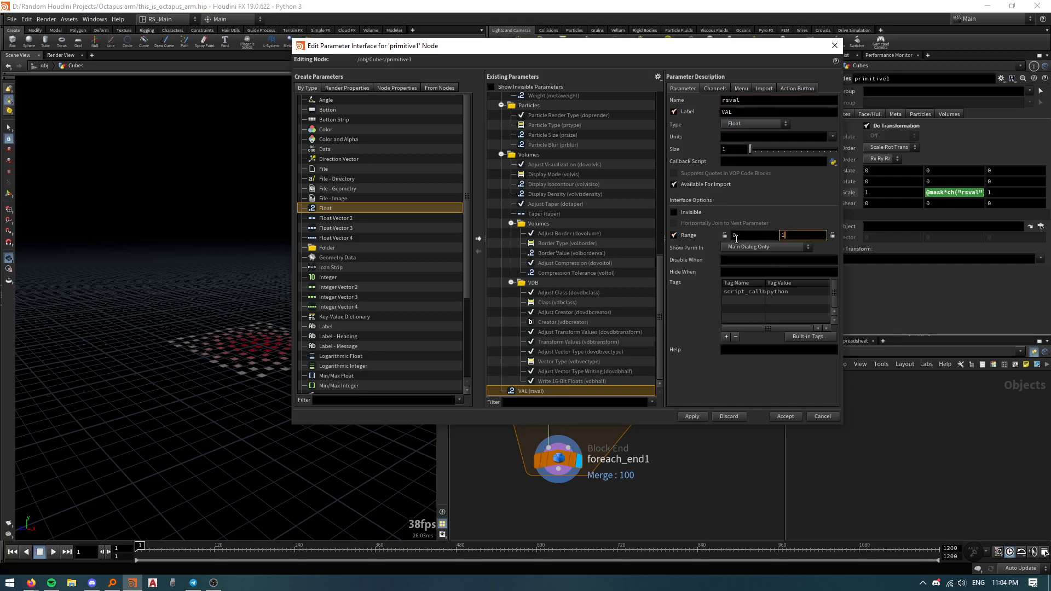
pyautogui.click(785, 416)
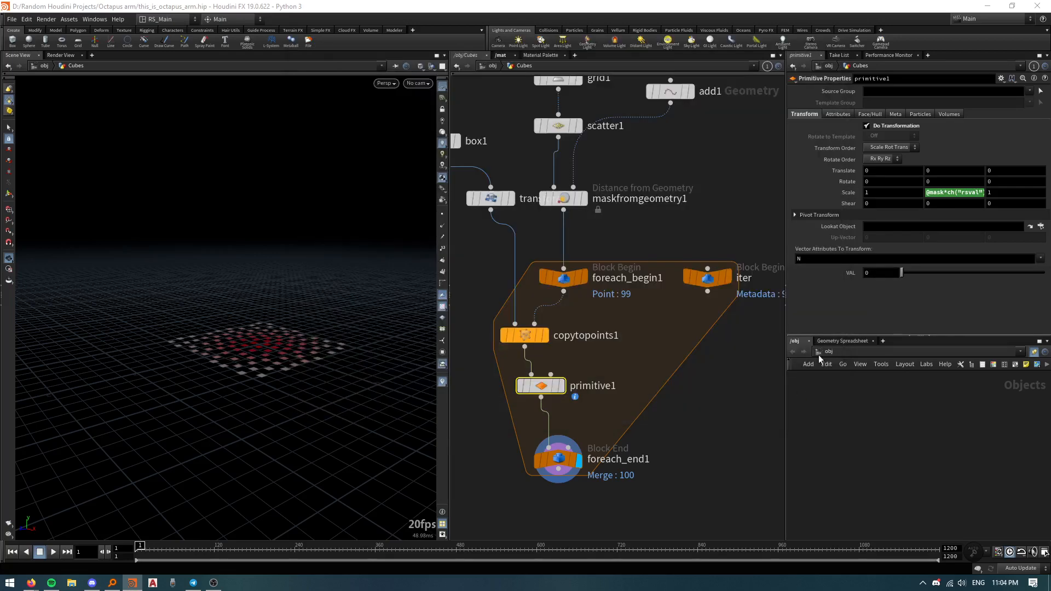
# Step: Increase primitive1's VAL parameter to 2.6 and check the column heights in the viewport
pyautogui.moveTo(903, 272); pyautogui.dragTo(1045, 275)
pyautogui.keyDown('alt'); pyautogui.moveTo(666, 322); pyautogui.dragTo(666, 359); pyautogui.keyUp('alt')
pyautogui.moveTo(305, 301); pyautogui.dragTo(296, 276)
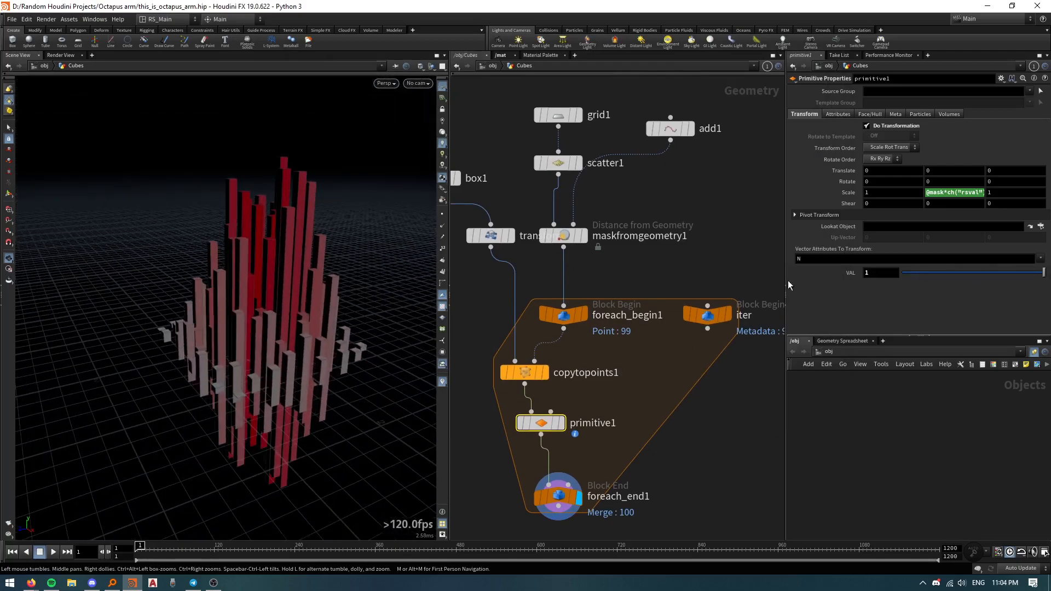
pyautogui.moveTo(929, 272); pyautogui.dragTo(1002, 278, button='middle')
pyautogui.moveTo(336, 251); pyautogui.dragTo(316, 257)
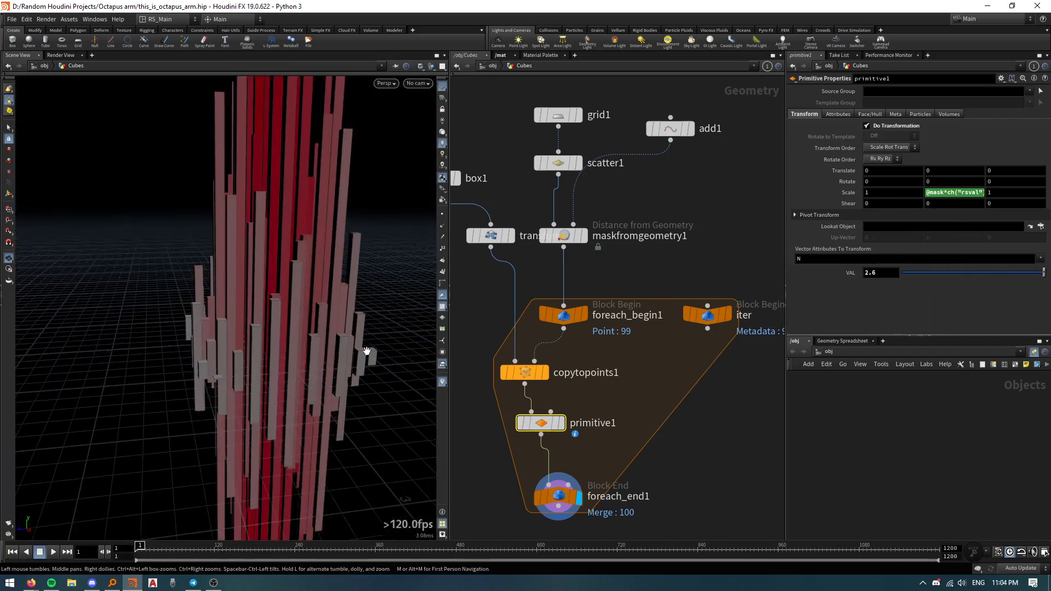
pyautogui.moveTo(342, 293); pyautogui.dragTo(321, 400, button='right')
pyautogui.moveTo(346, 360); pyautogui.dragTo(316, 405, button='middle')
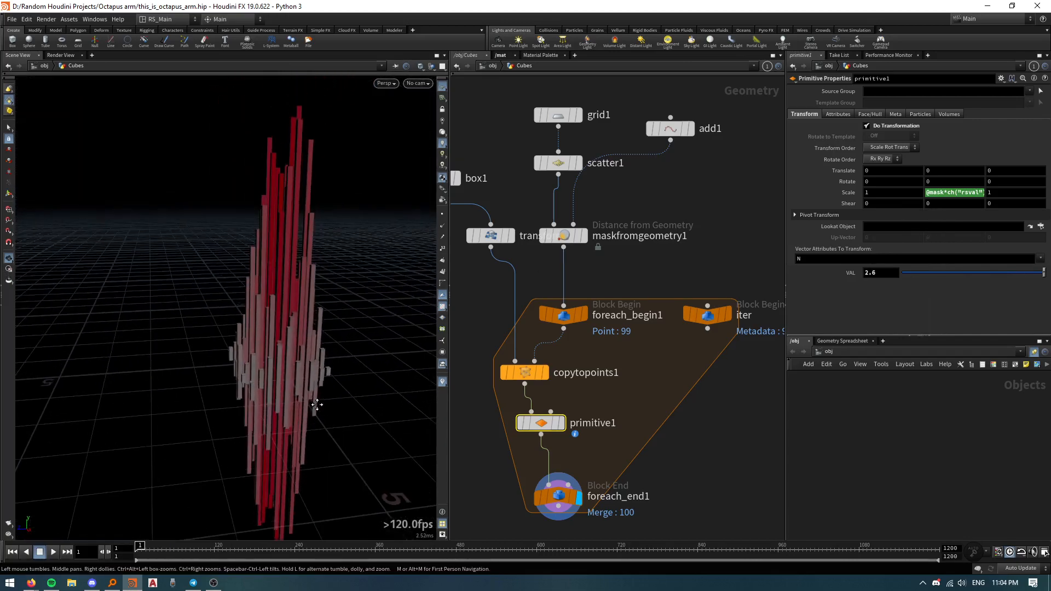
# Step: Set the value of the end point on maskfromgeometry1's remap ramp to 0.1
pyautogui.click(588, 236)
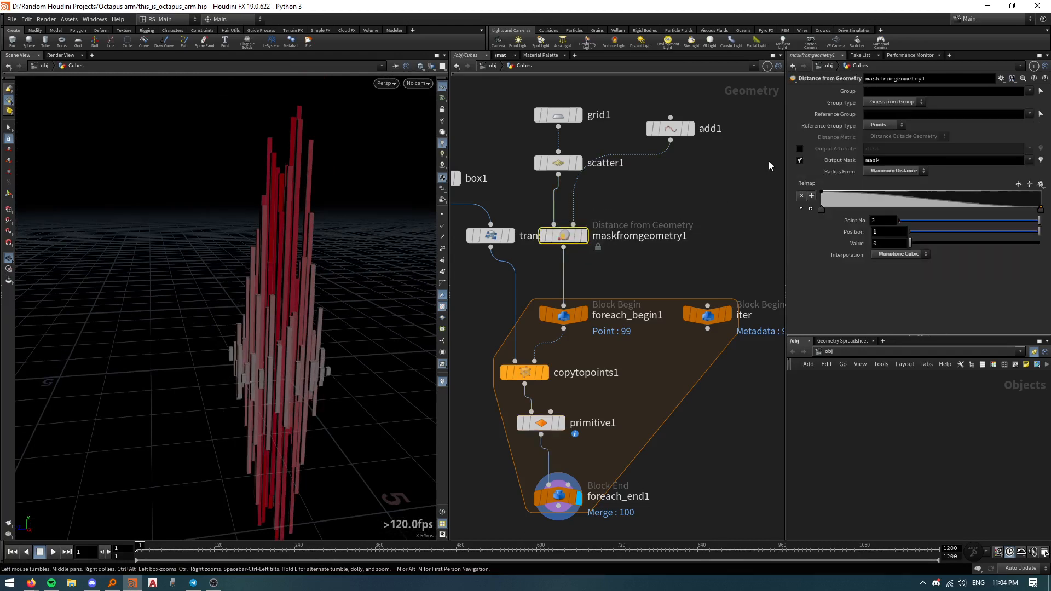
pyautogui.moveTo(1040, 209)
pyautogui.mouseDown()
pyautogui.moveTo(954, 215)
pyautogui.moveTo(1000, 202)
pyautogui.moveTo(1042, 211)
pyautogui.mouseUp()
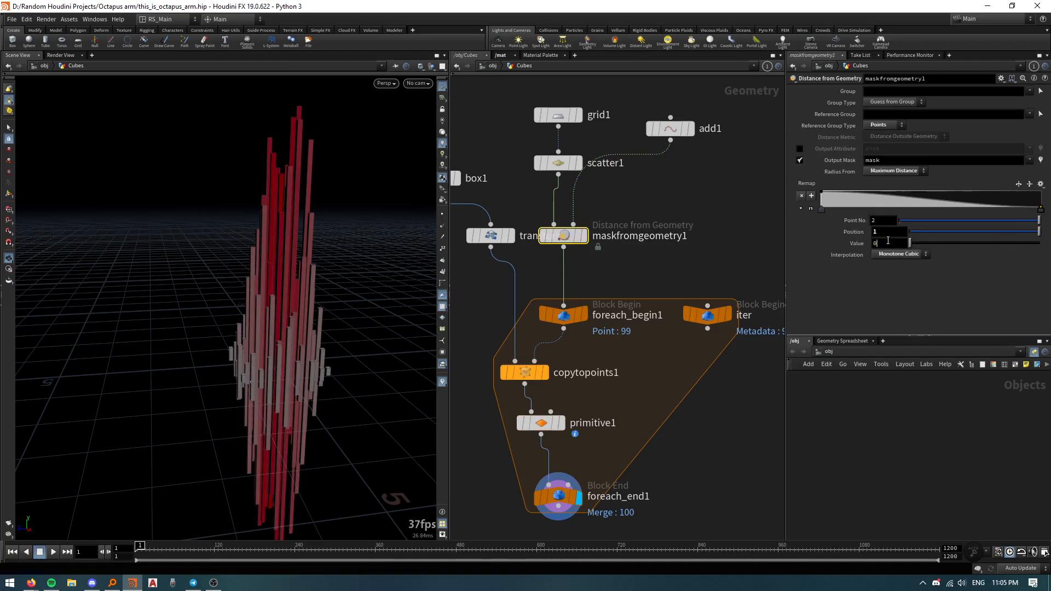
pyautogui.moveTo(888, 243); pyautogui.dragTo(838, 241)
pyautogui.write('.1')
pyautogui.press('Return')
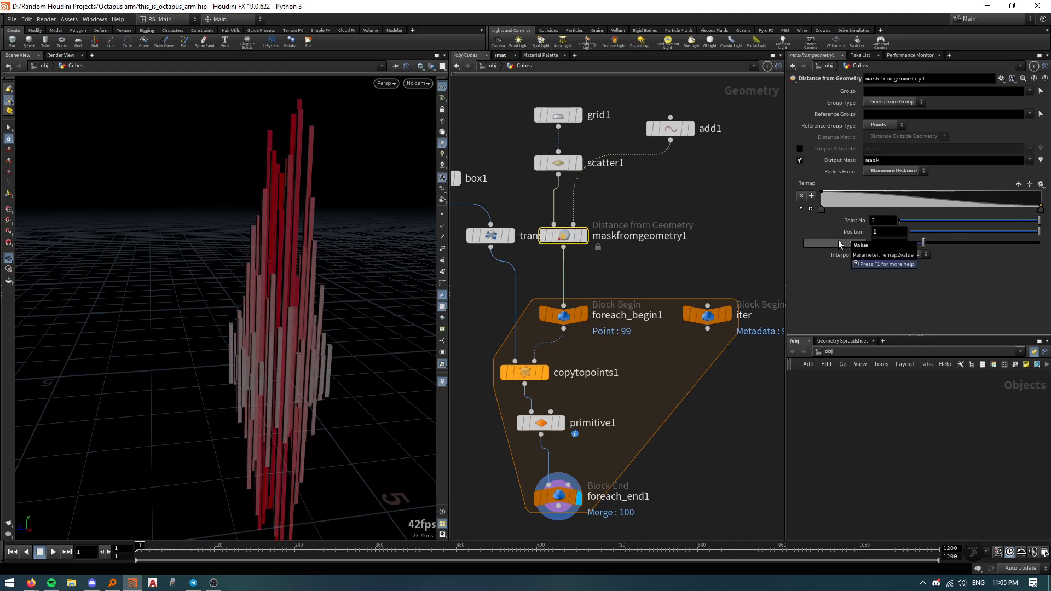
# Step: Try a value of 0 for the end point on maskfromgeometry1's remap ramp and inspect the outer columns
pyautogui.write('0')
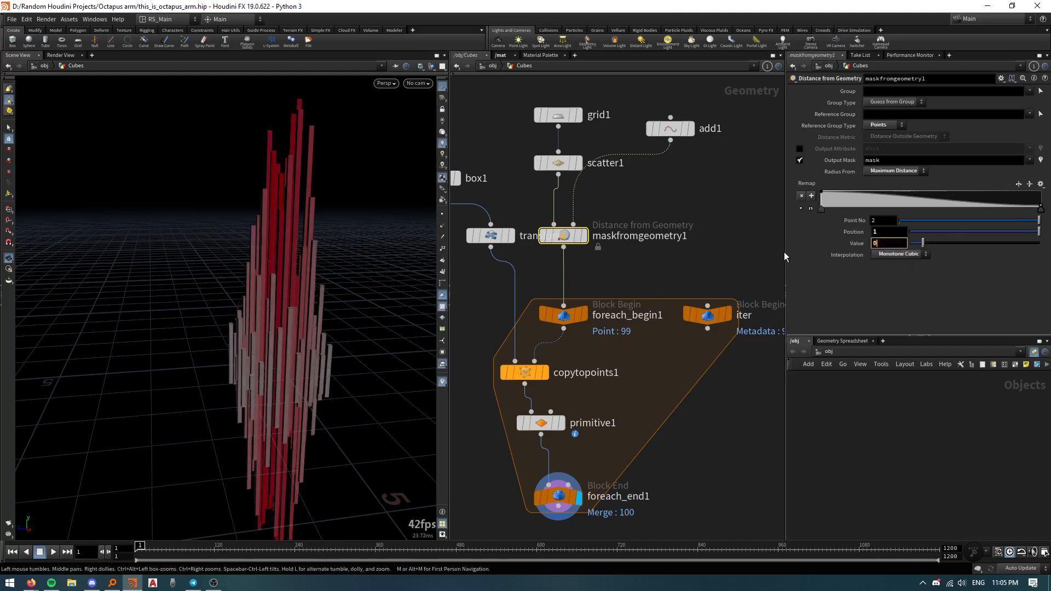
pyautogui.press('Return')
pyautogui.moveTo(323, 366); pyautogui.dragTo(428, 303)
pyautogui.moveTo(428, 302); pyautogui.dragTo(211, 409, button='right')
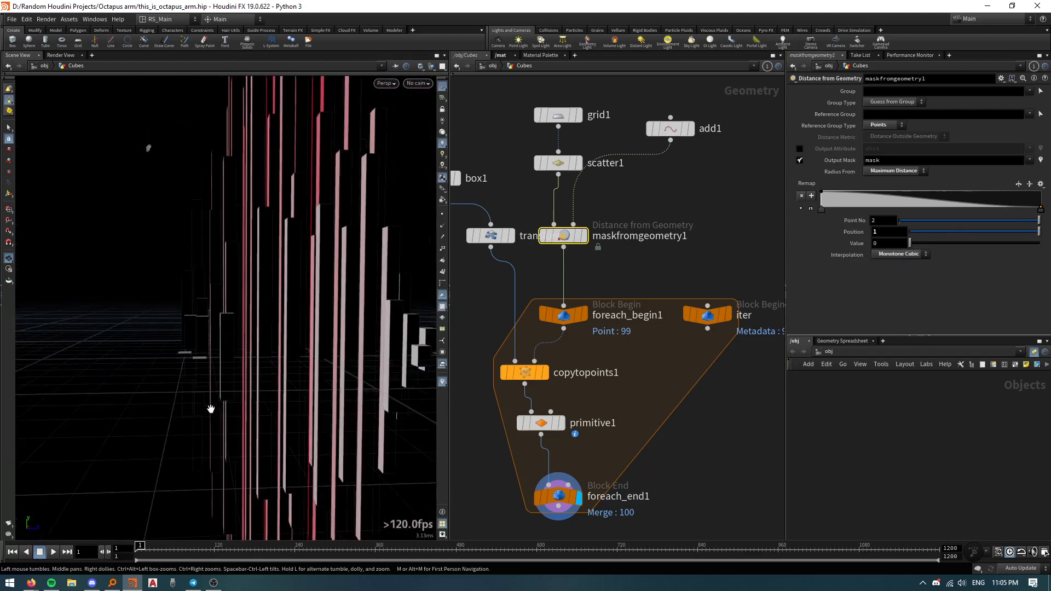
pyautogui.moveTo(307, 373); pyautogui.dragTo(188, 361)
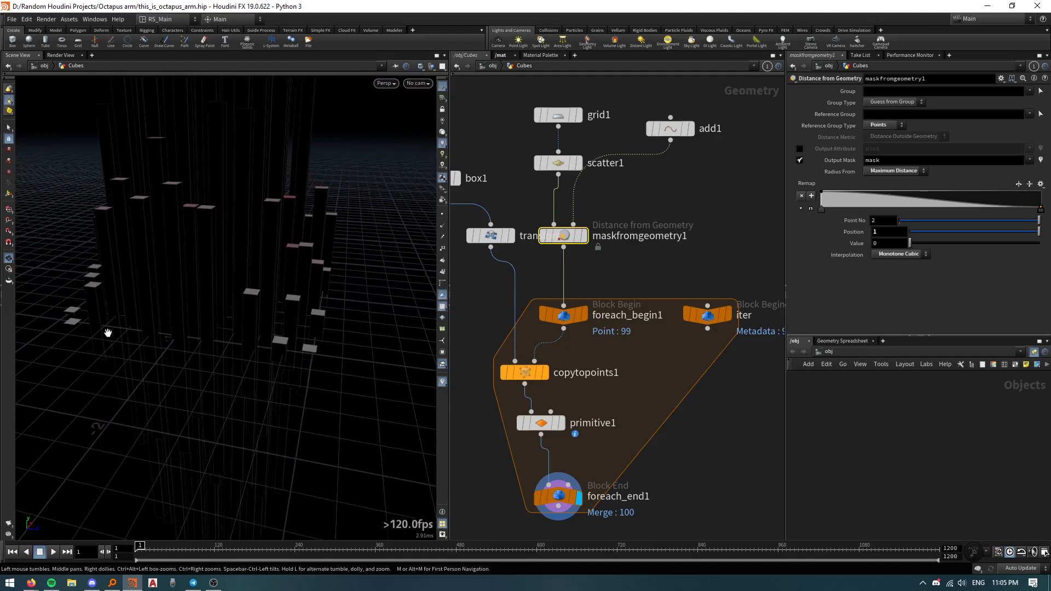
pyautogui.moveTo(99, 325); pyautogui.dragTo(144, 342)
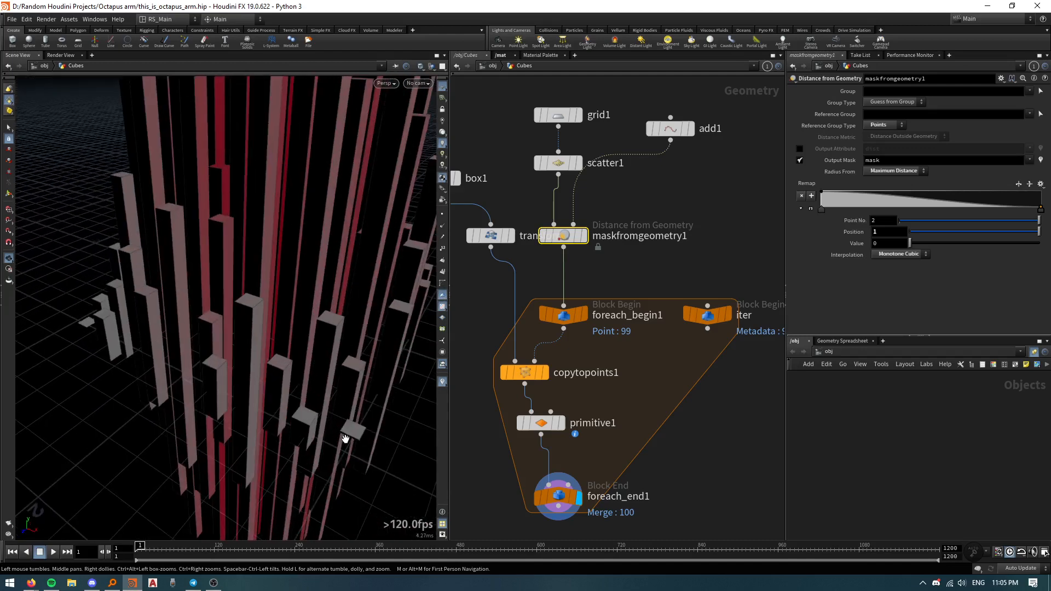
pyautogui.moveTo(345, 439)
pyautogui.mouseDown()
pyautogui.moveTo(340, 469)
pyautogui.moveTo(337, 457)
pyautogui.mouseUp()
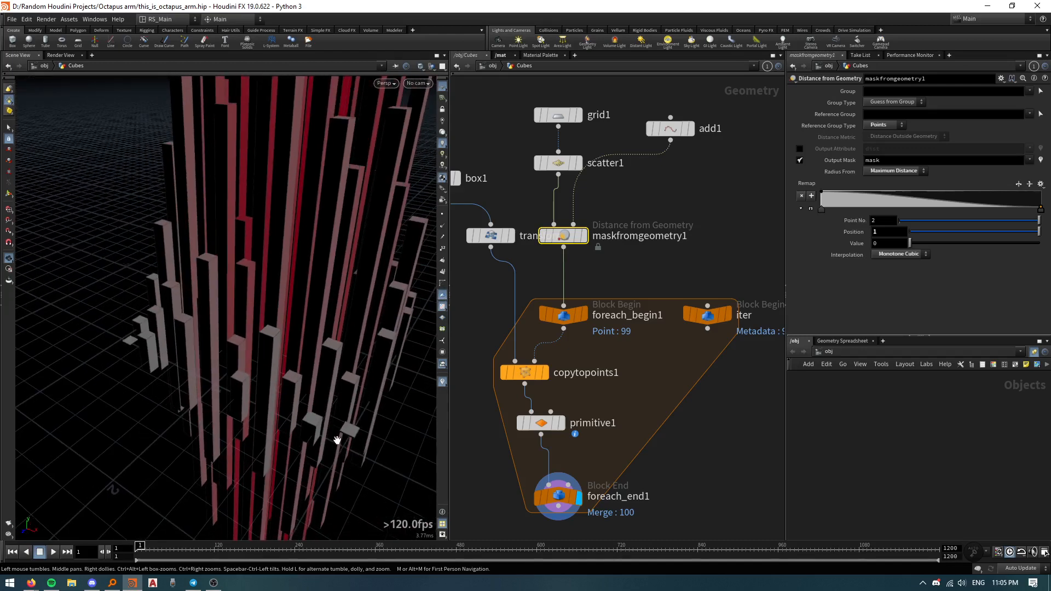
pyautogui.scroll(-8, 334, 390)
pyautogui.moveTo(287, 394); pyautogui.dragTo(256, 354)
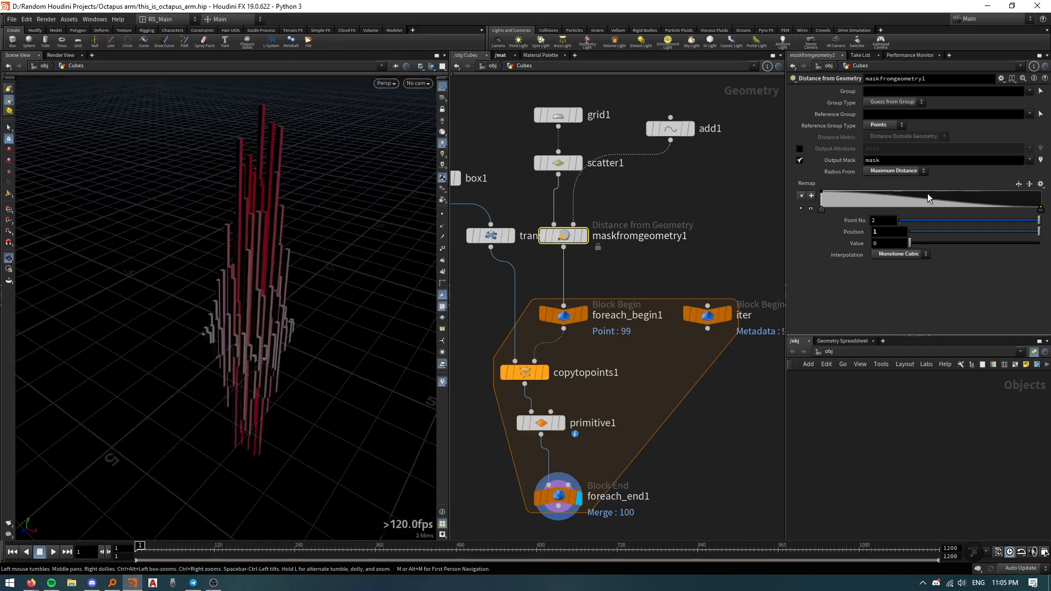
# Step: Return the value of the remap ramp's end point on maskfromgeometry1 to 0.1
pyautogui.moveTo(898, 245); pyautogui.dragTo(805, 248)
pyautogui.write('.1')
pyautogui.press('Return')
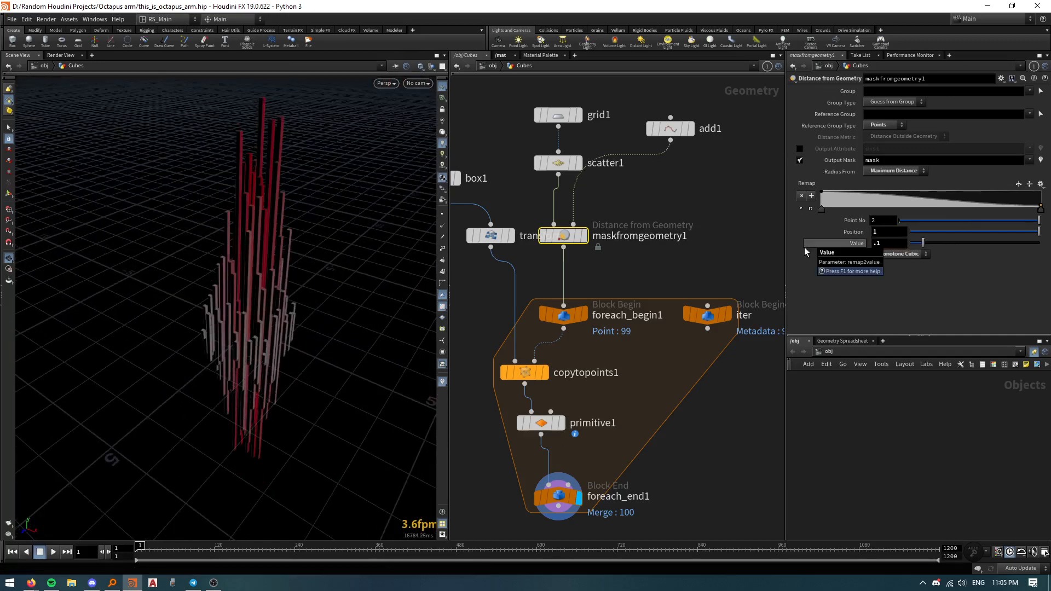
# Step: Expand maskfromgeometry1's remap ramp, try reshaping the curve with extra interior points, and undo those points
pyautogui.click(810, 209)
pyautogui.moveTo(924, 232)
pyautogui.mouseDown()
pyautogui.moveTo(869, 218)
pyautogui.moveTo(866, 265)
pyautogui.moveTo(931, 230)
pyautogui.mouseUp()
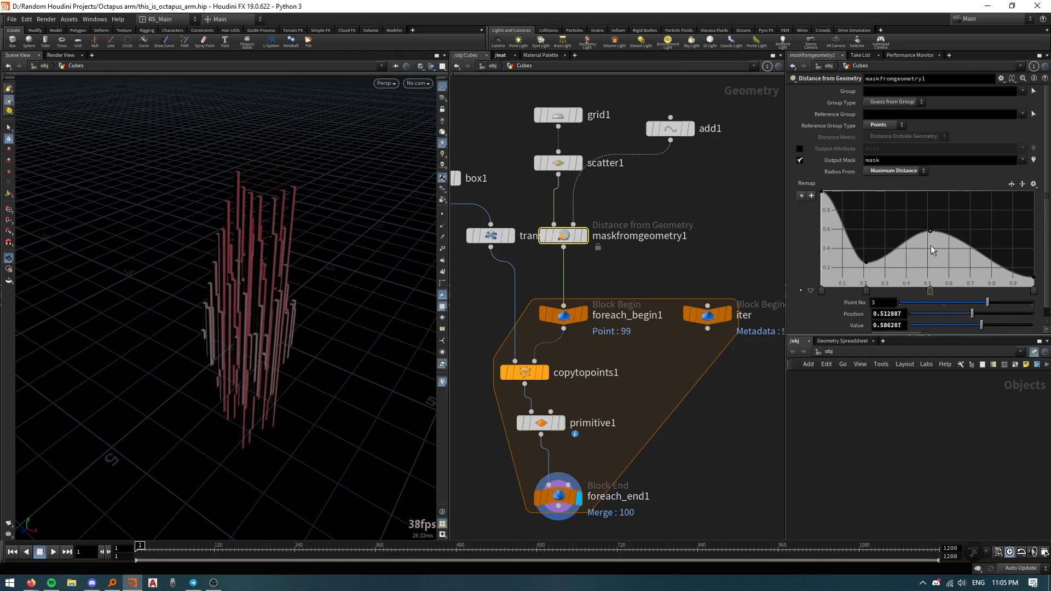
pyautogui.hotkey('ctrl', 'z')
pyautogui.hotkey('ctrl', 'z')
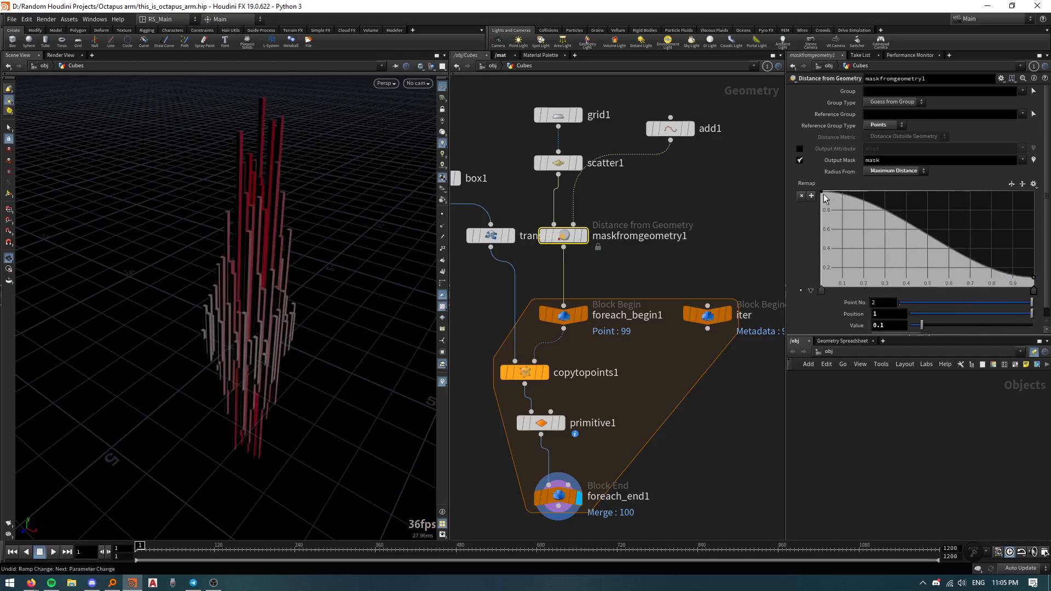
# Step: Lower the remap ramp's end point to about 0.07 and add a point at position about 0.43 with value about 0.17
pyautogui.moveTo(1035, 280)
pyautogui.mouseDown()
pyautogui.moveTo(1036, 246)
pyautogui.moveTo(1034, 284)
pyautogui.mouseUp()
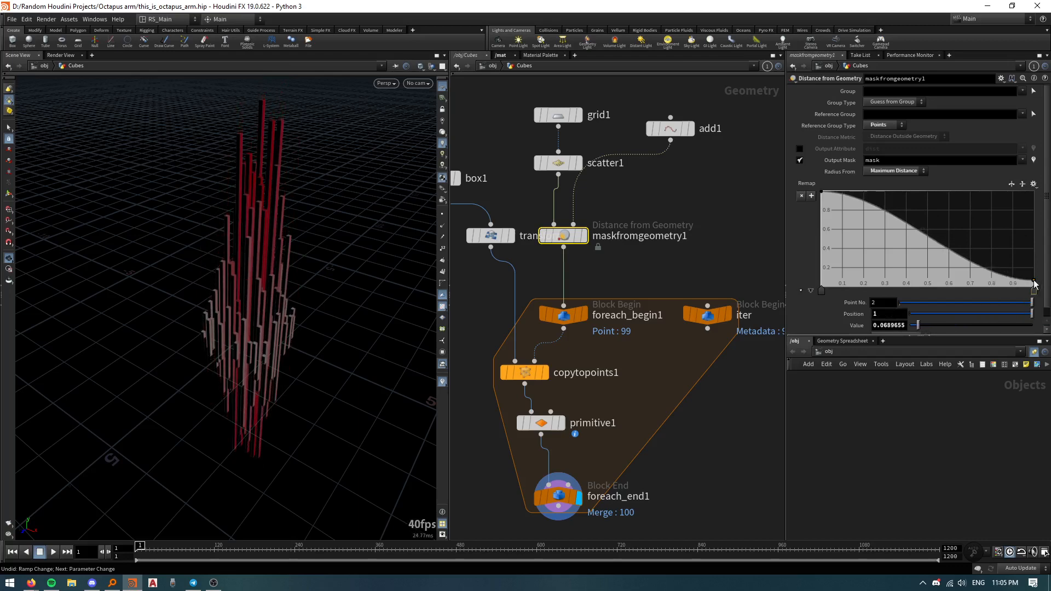
pyautogui.moveTo(927, 260); pyautogui.dragTo(912, 275)
pyautogui.moveTo(300, 345); pyautogui.dragTo(272, 419)
pyautogui.scroll(5, 247, 325)
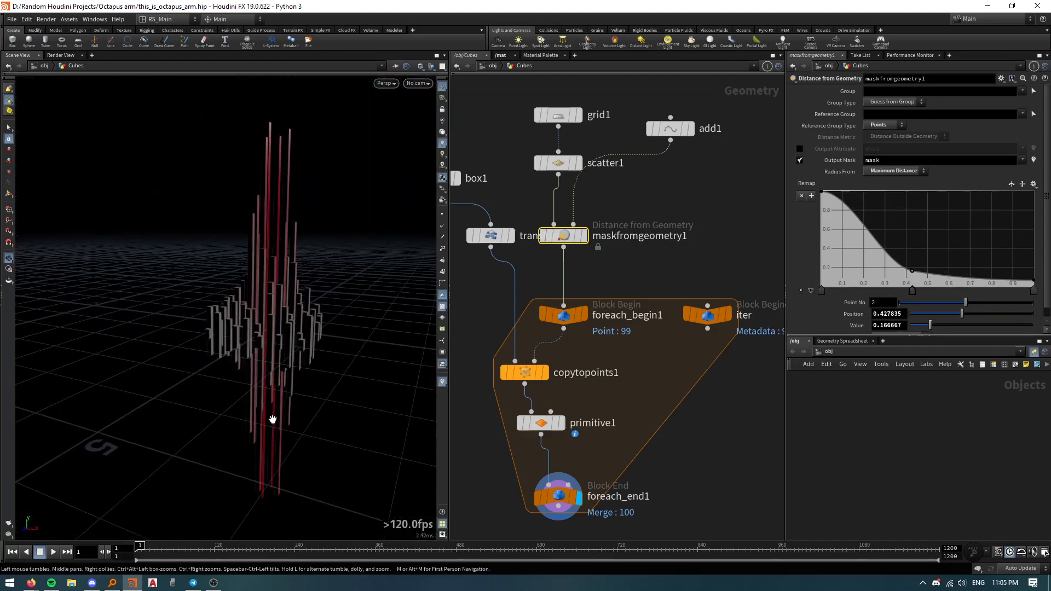
# Step: Set box1's size to 0.2 on all three axes
pyautogui.moveTo(498, 308); pyautogui.dragTo(628, 393, button='middle')
pyautogui.moveTo(581, 235); pyautogui.dragTo(556, 288)
pyautogui.moveTo(887, 127); pyautogui.dragTo(829, 126)
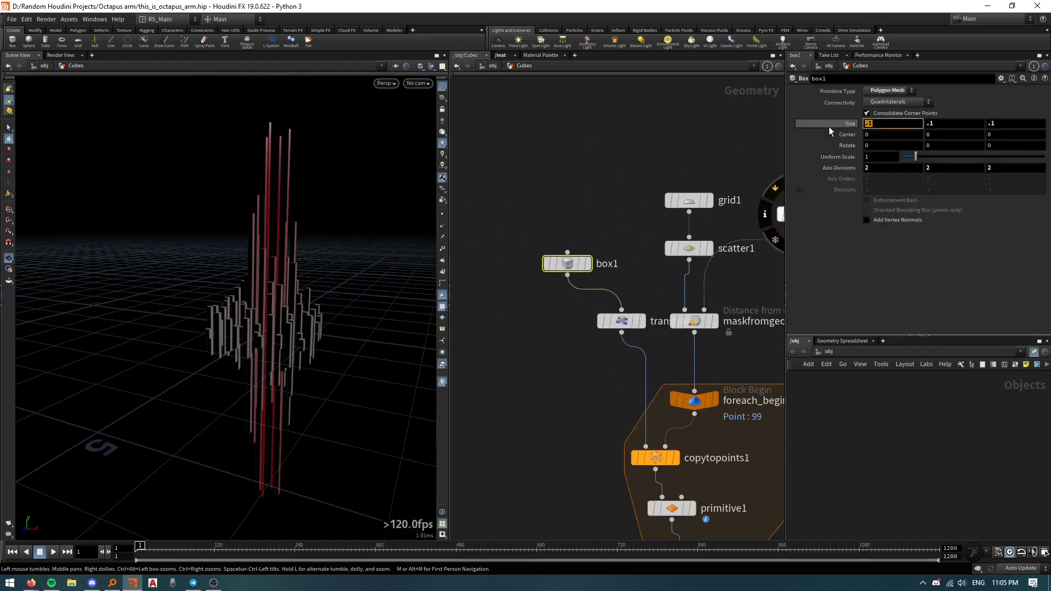
pyautogui.write('.2')
pyautogui.press('Tab')
pyautogui.write('.2')
pyautogui.press('Tab')
pyautogui.write('.2')
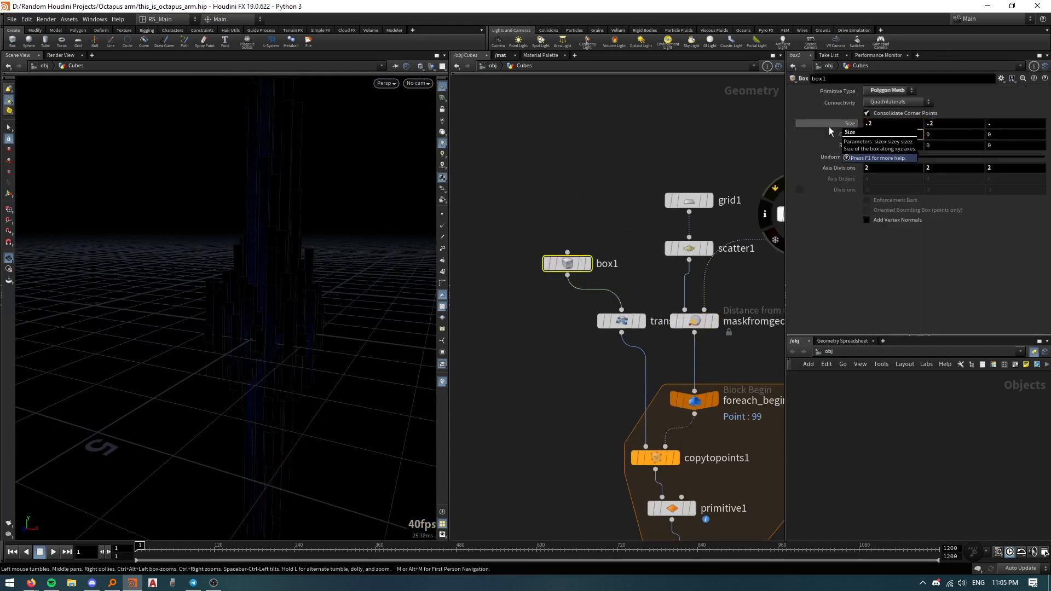
pyautogui.moveTo(1006, 124); pyautogui.dragTo(943, 133)
pyautogui.write('.2')
pyautogui.press('Tab')
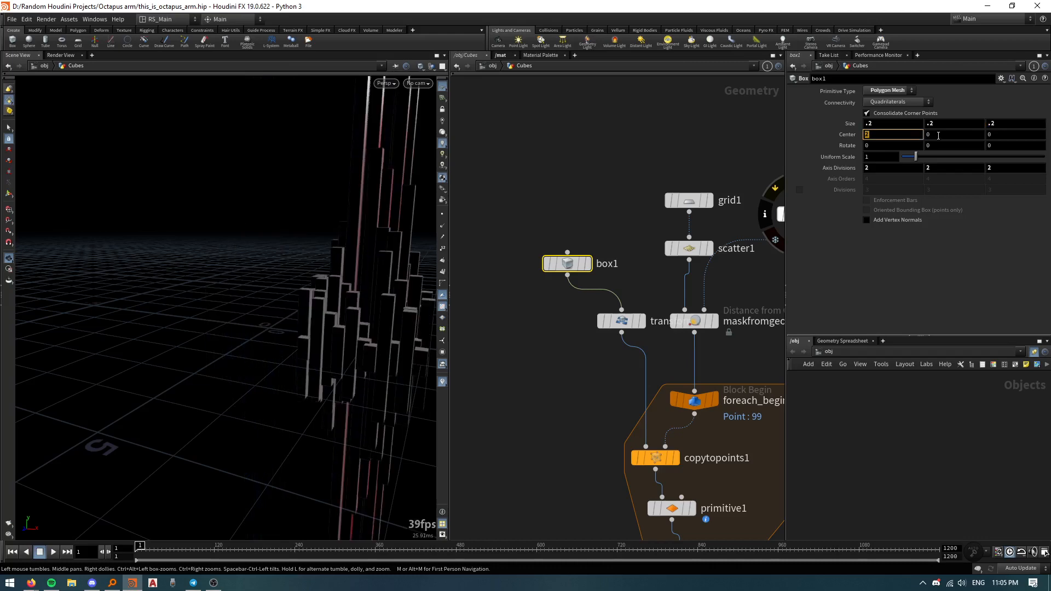
# Step: Reset box1's X center to 0 and inspect the thicker columns
pyautogui.moveTo(359, 245); pyautogui.dragTo(229, 310)
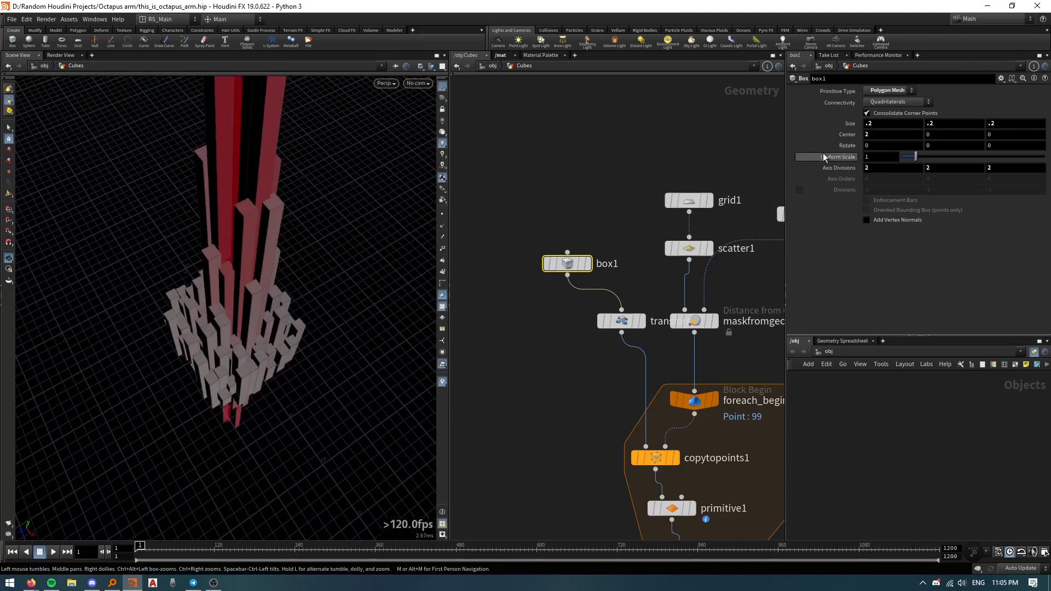
pyautogui.write('0')
pyautogui.press('Return')
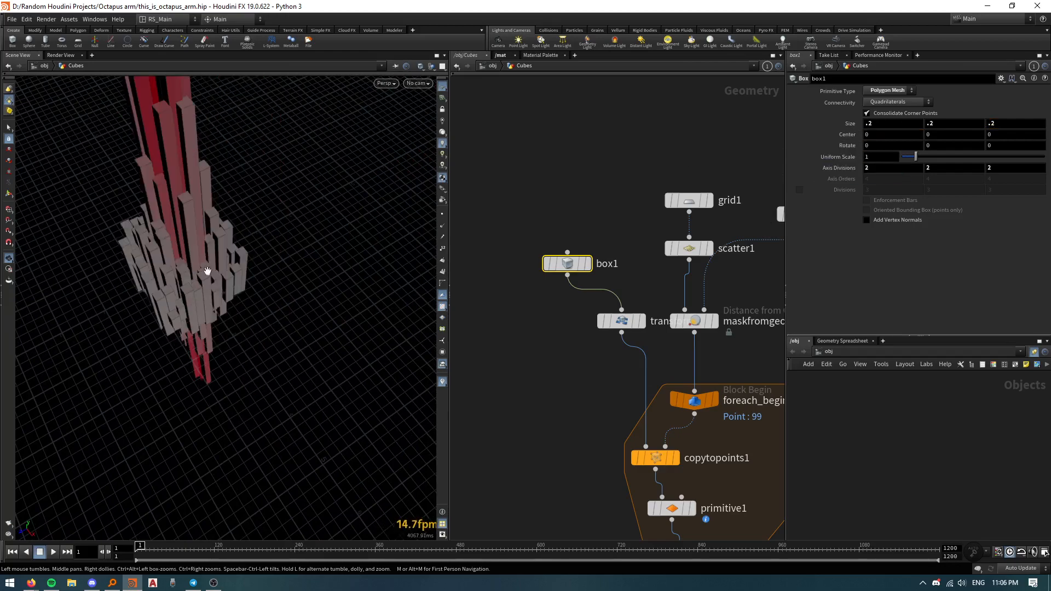
pyautogui.moveTo(207, 270); pyautogui.dragTo(331, 317)
# Step: Reshape maskfromgeometry1's remap ramp by moving its middle point to the end of the curve, and check the columns
pyautogui.click(694, 321)
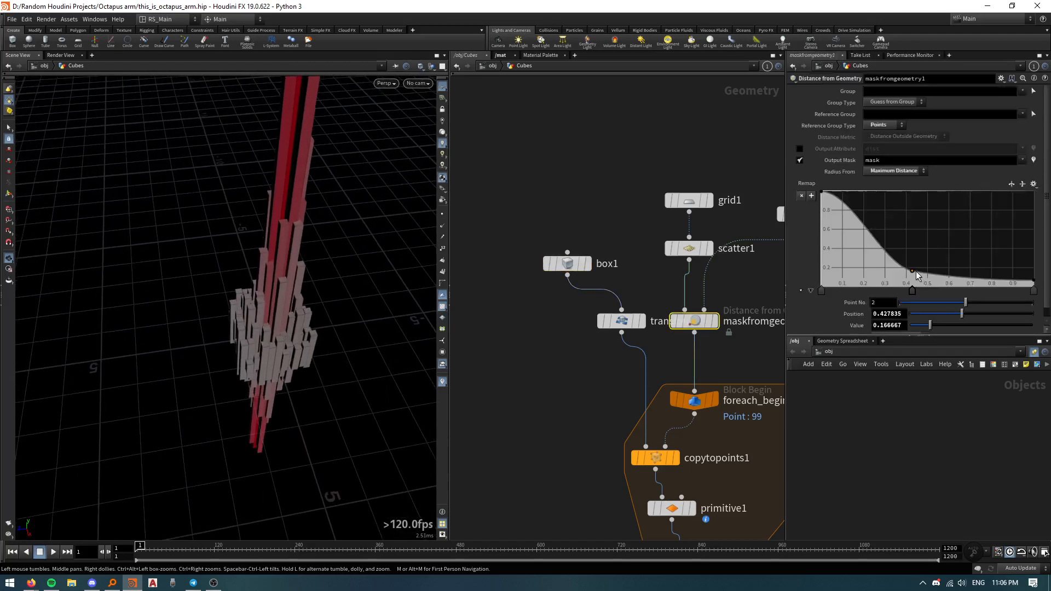
pyautogui.moveTo(912, 271); pyautogui.dragTo(1034, 280)
pyautogui.moveTo(360, 322); pyautogui.dragTo(316, 326)
pyautogui.moveTo(317, 326); pyautogui.dragTo(281, 460, button='right')
# Step: Lower primitive1's VAL parameter to 1 and inspect the shortened columns from several angles
pyautogui.moveTo(552, 399); pyautogui.dragTo(529, 235, button='middle')
pyautogui.click(662, 419)
pyautogui.moveTo(647, 234); pyautogui.dragTo(596, 327, button='middle')
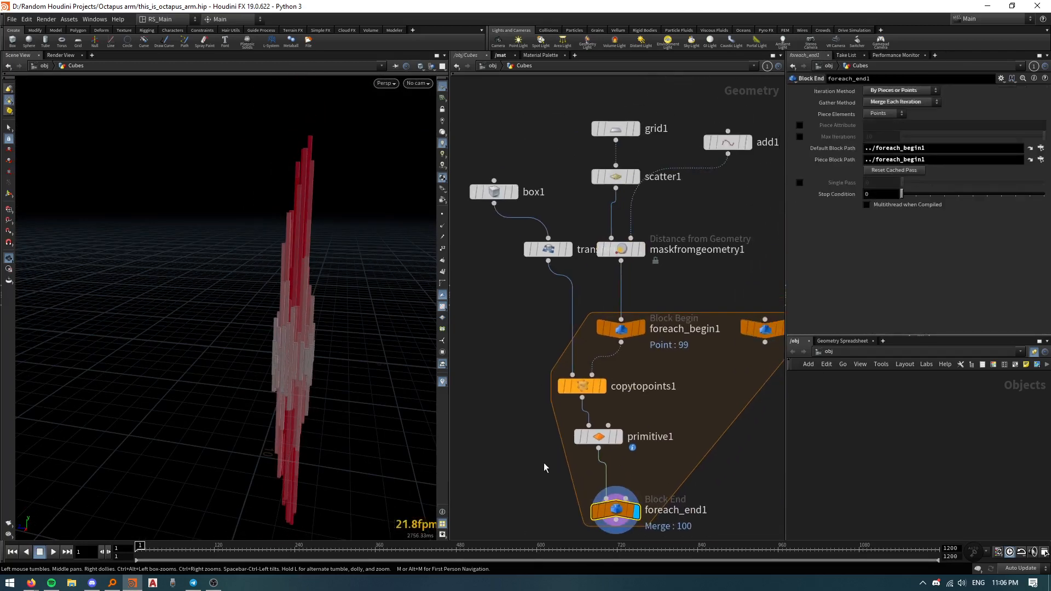
pyautogui.moveTo(543, 462); pyautogui.dragTo(522, 427, button='middle')
pyautogui.click(578, 401)
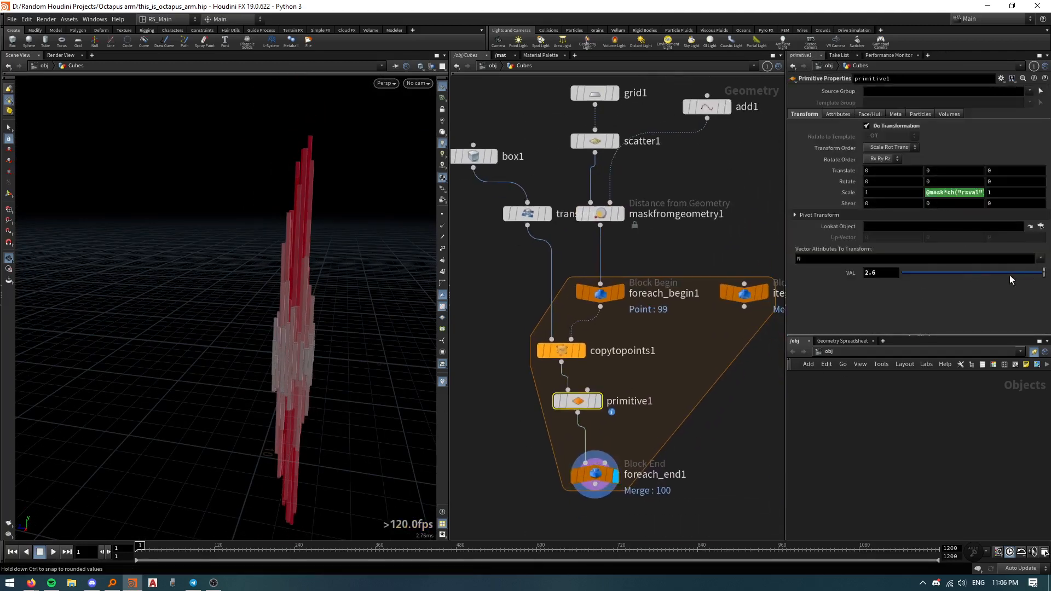
pyautogui.moveTo(953, 274); pyautogui.dragTo(464, 313, button='middle')
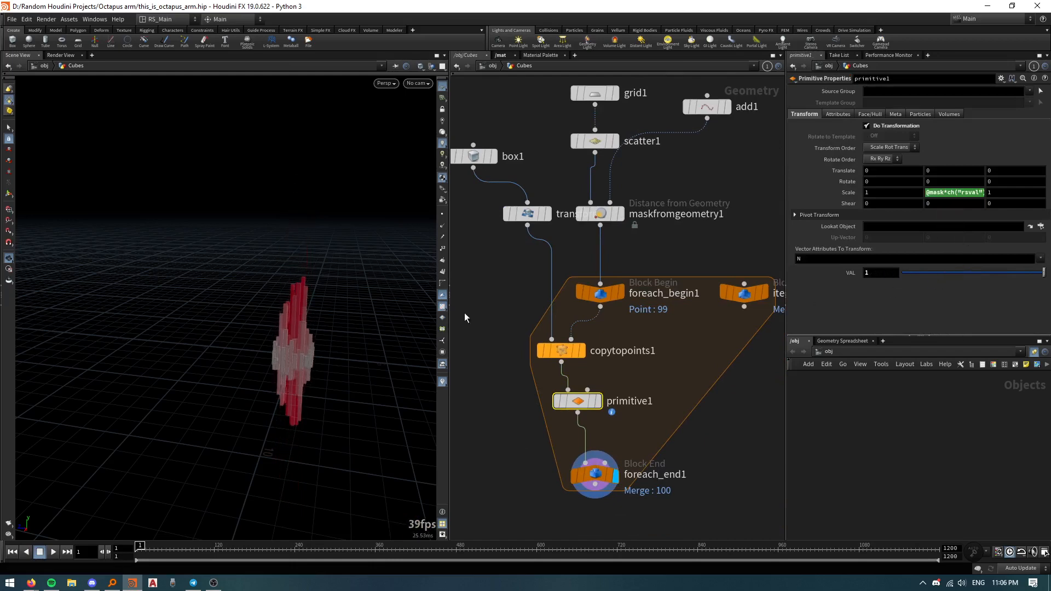
pyautogui.moveTo(242, 322); pyautogui.dragTo(371, 234)
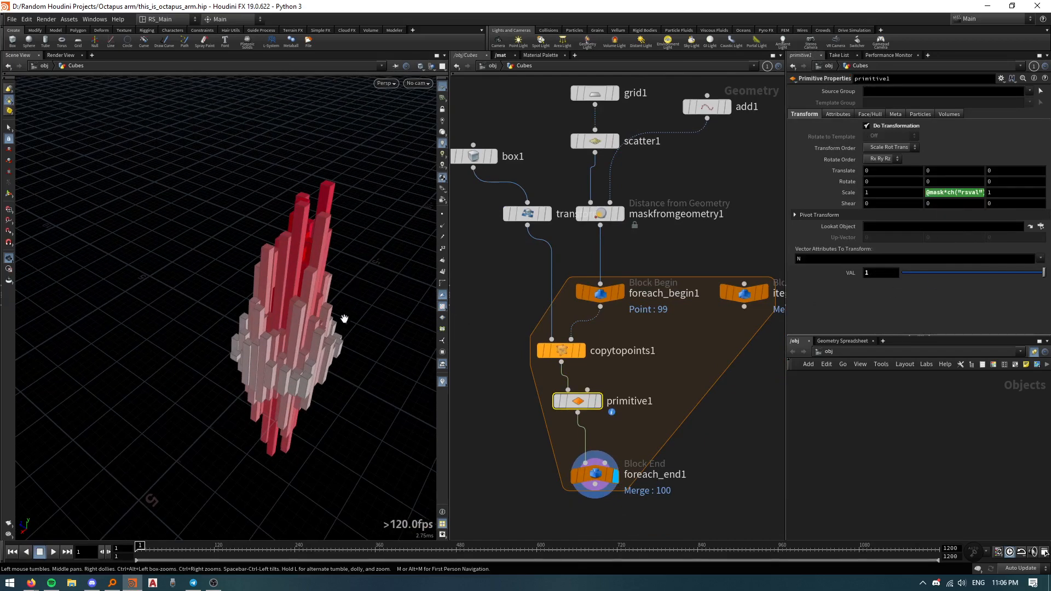
pyautogui.moveTo(344, 318); pyautogui.dragTo(301, 304)
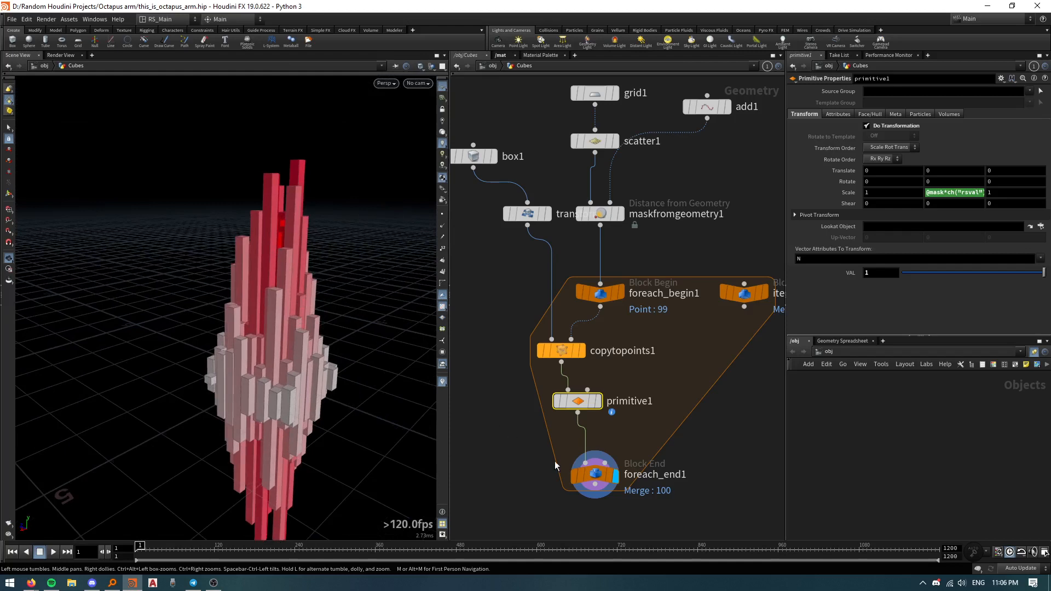
# Step: Move foreach_end1 slightly farther below primitive1 and open transform1's Y scale expression in the expression editor
pyautogui.moveTo(596, 476); pyautogui.dragTo(590, 499)
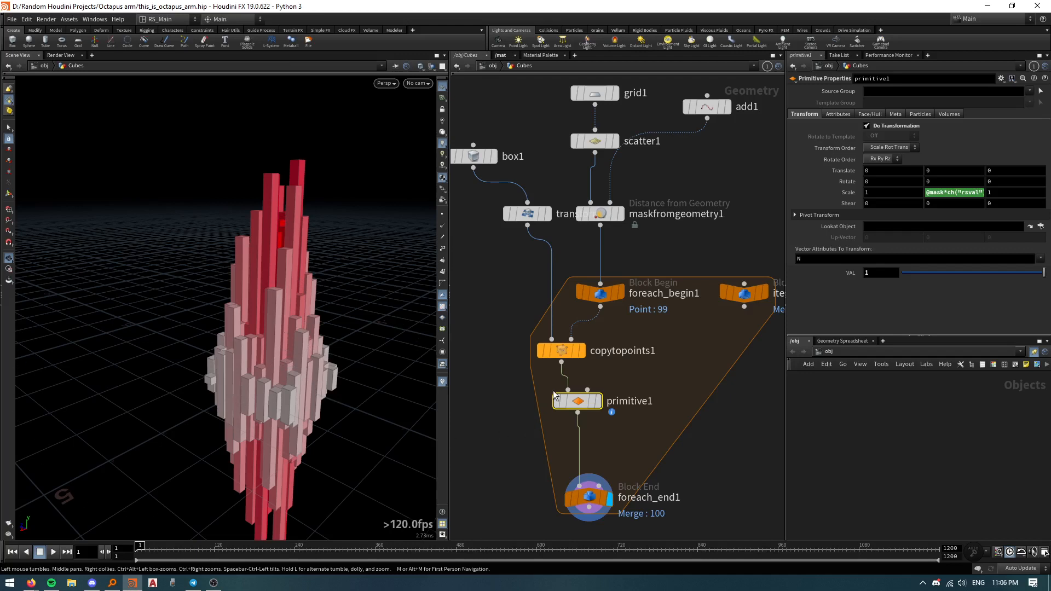
pyautogui.click(564, 351)
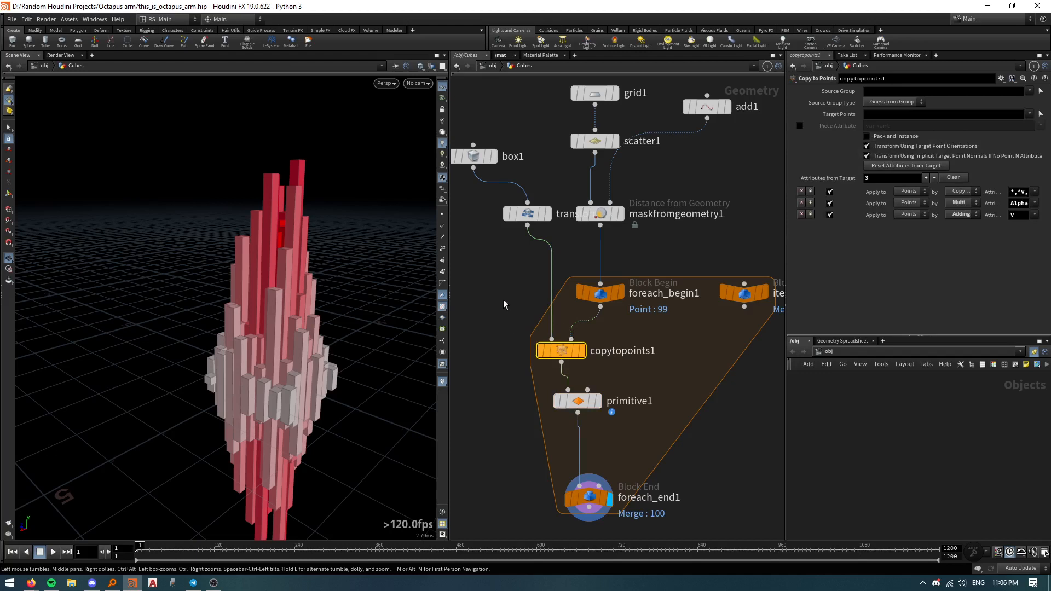
pyautogui.click(527, 214)
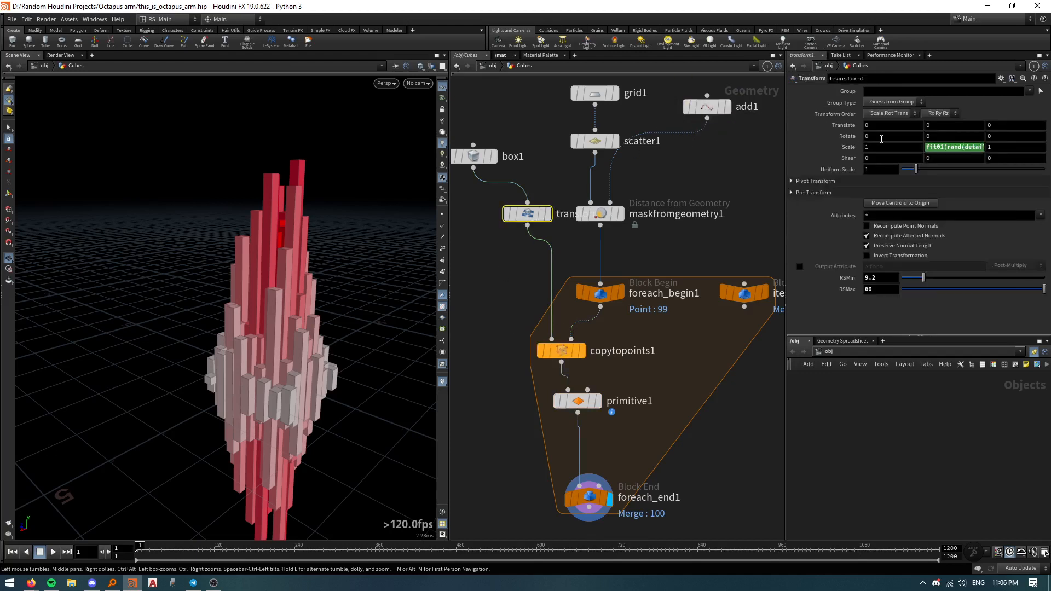
pyautogui.click(957, 148)
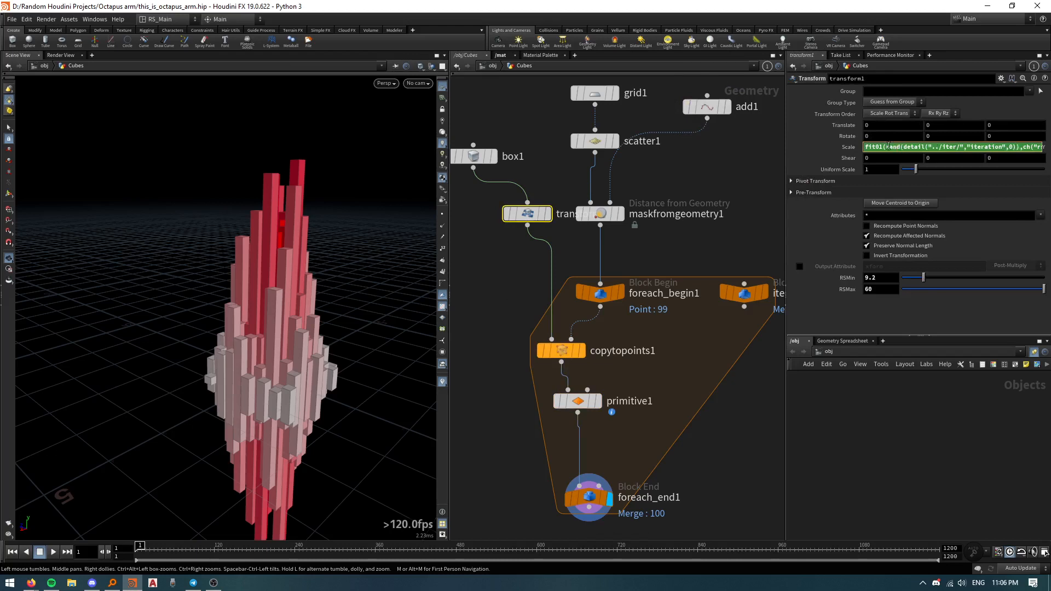
pyautogui.moveTo(886, 147); pyautogui.dragTo(901, 148)
pyautogui.hotkey('alt', 'e')
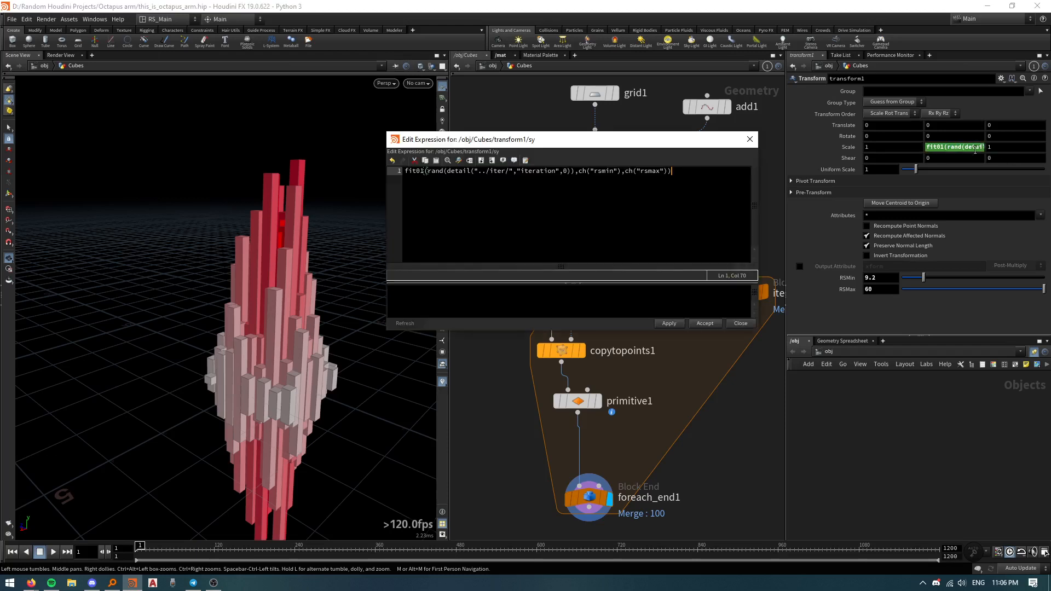
# Step: Try deleting detail("../iter/","iteration",0) from the rand function in transform1's Y scale expression, and undo the deletion
pyautogui.click(503, 171)
pyautogui.moveTo(471, 172); pyautogui.dragTo(572, 172)
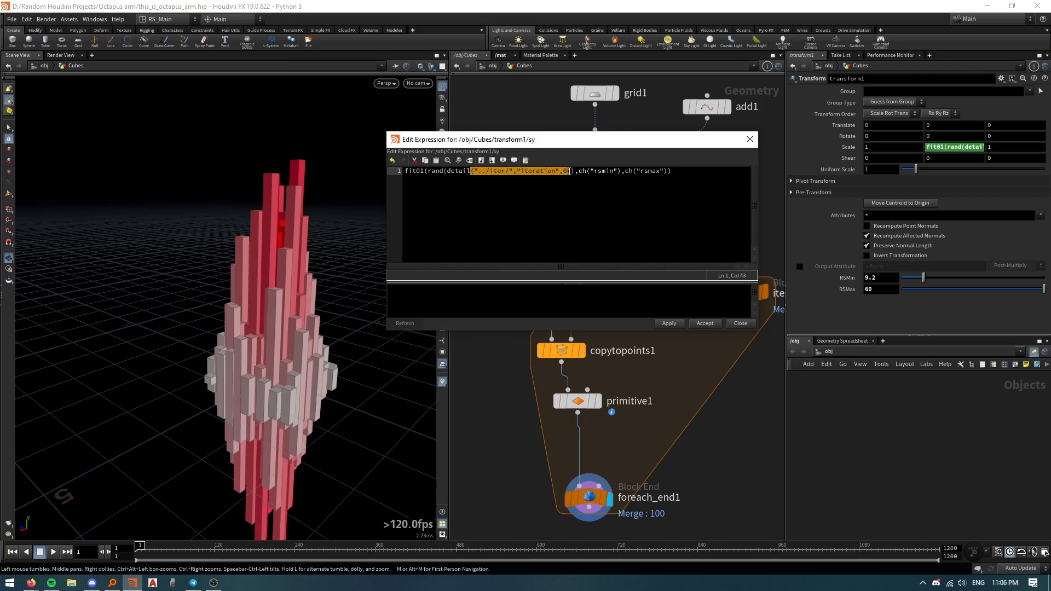
pyautogui.click(572, 171)
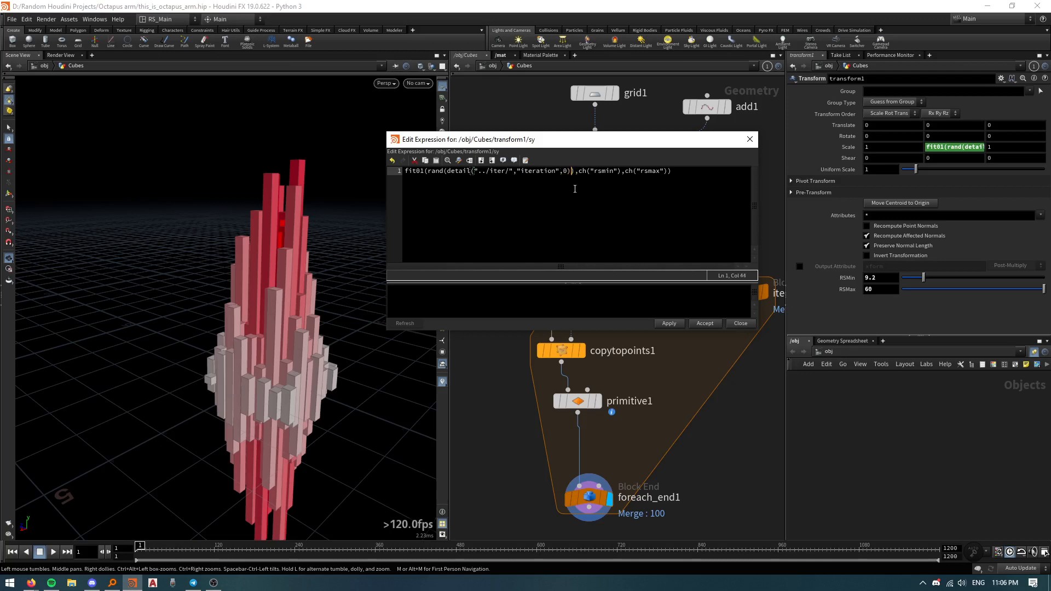
pyautogui.moveTo(447, 171); pyautogui.dragTo(566, 173)
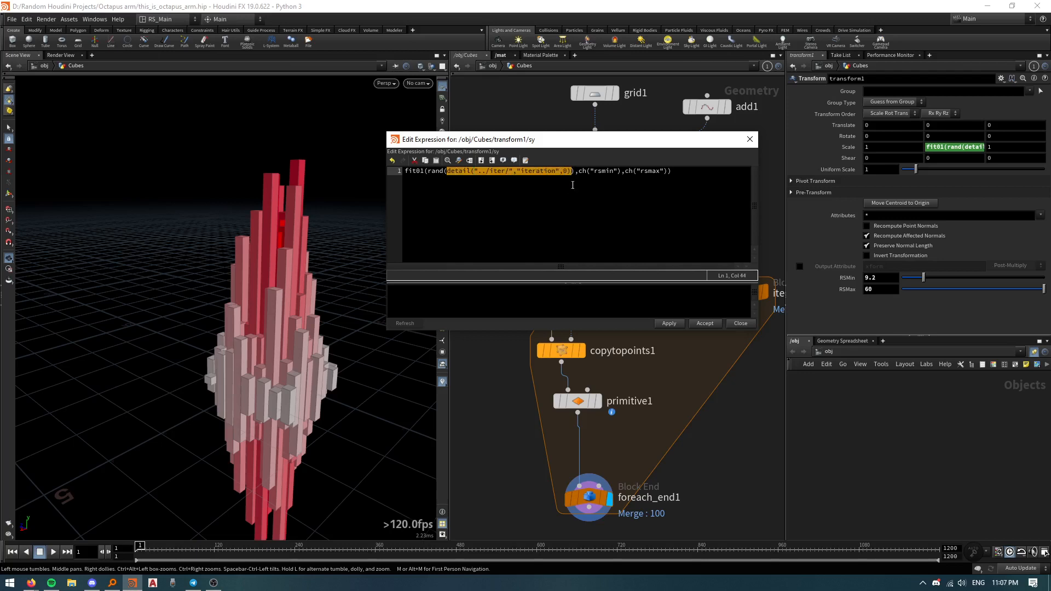
pyautogui.press('BackSpace')
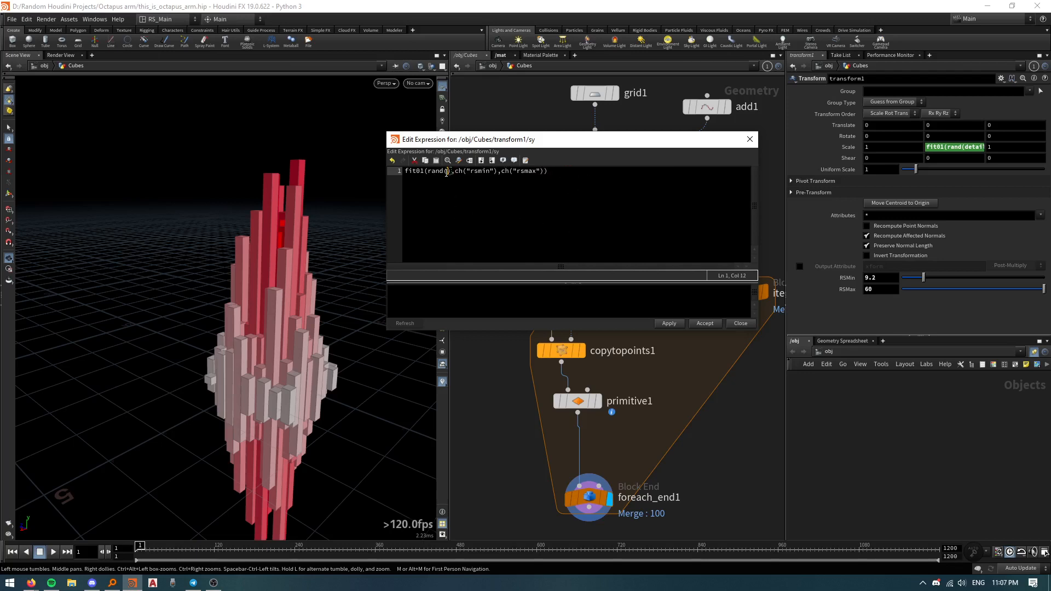
pyautogui.hotkey('ctrl', 'z')
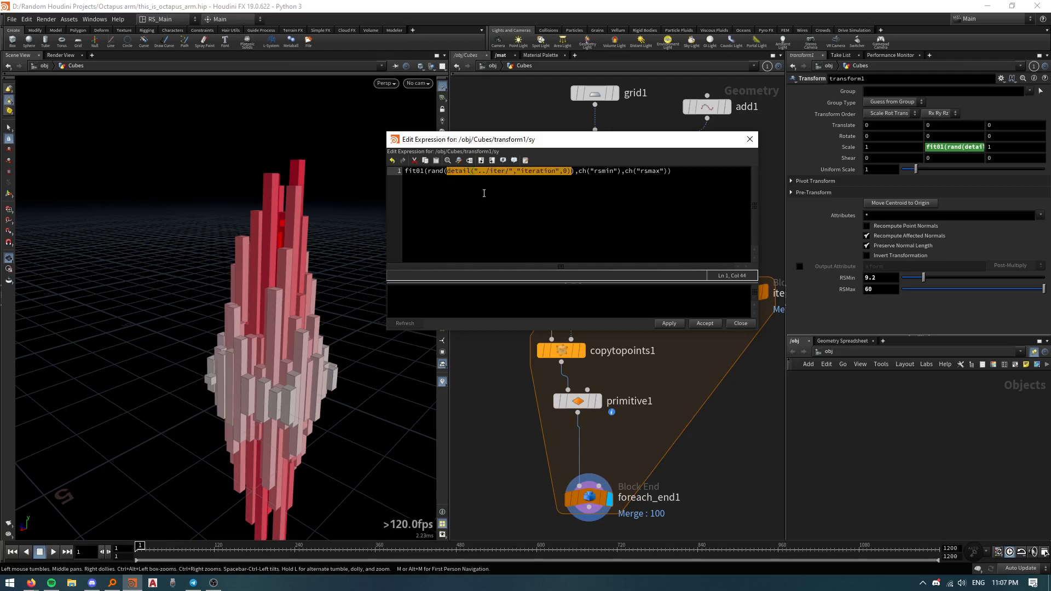
# Step: Add +ch("seed") after the detail function inside rand in transform1's Y scale expression and accept the edit
pyautogui.click(573, 172)
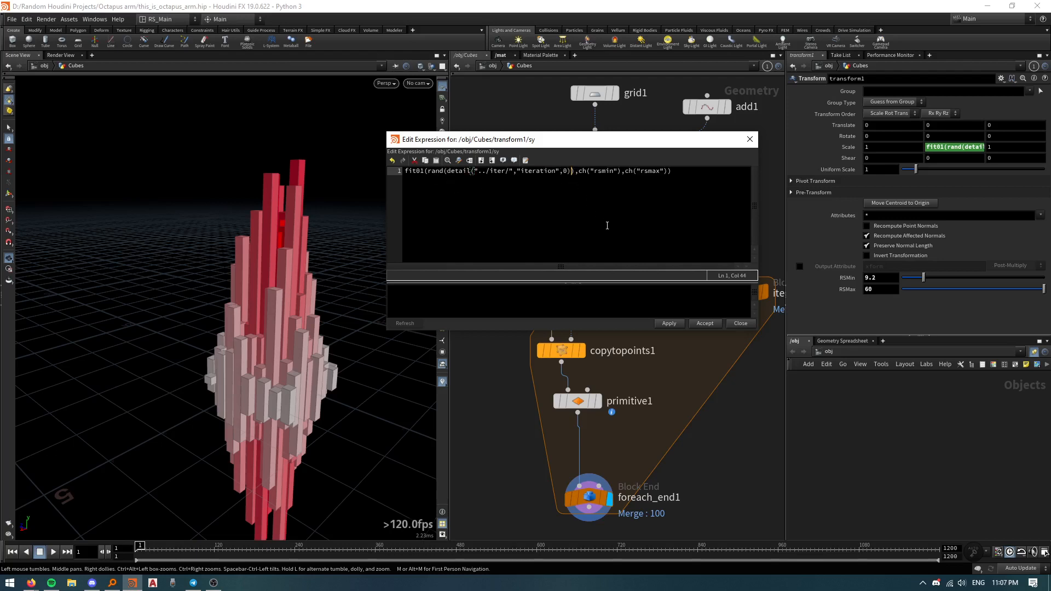
pyautogui.write('+')
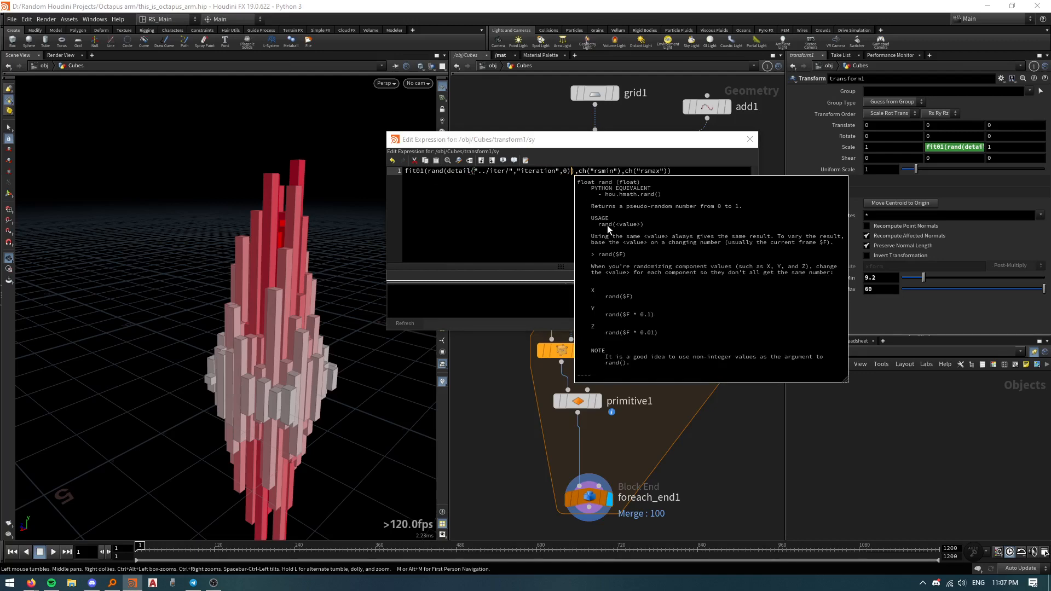
pyautogui.write('ch')
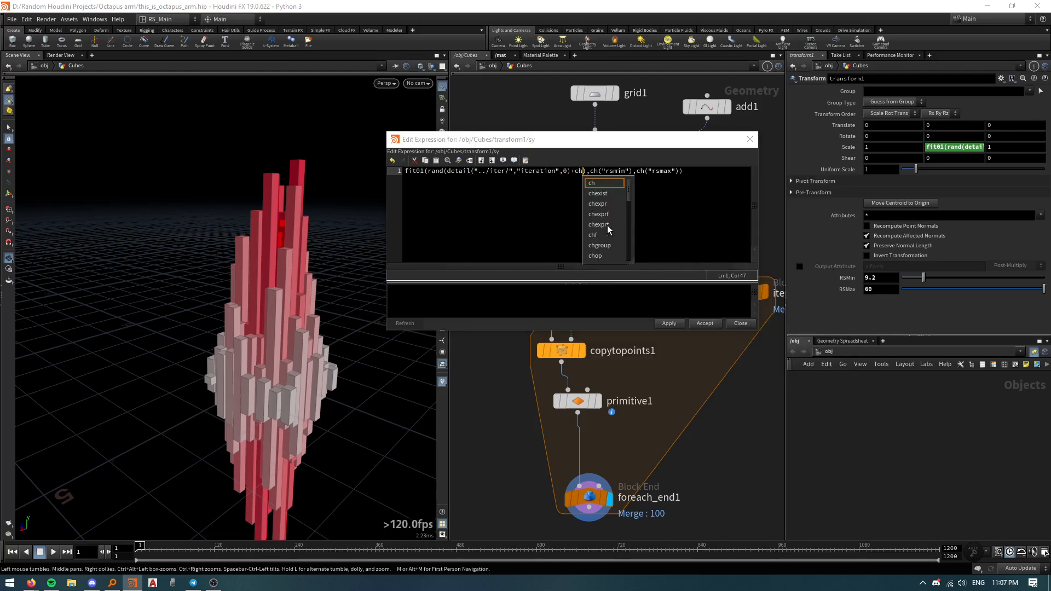
pyautogui.write('("seed')
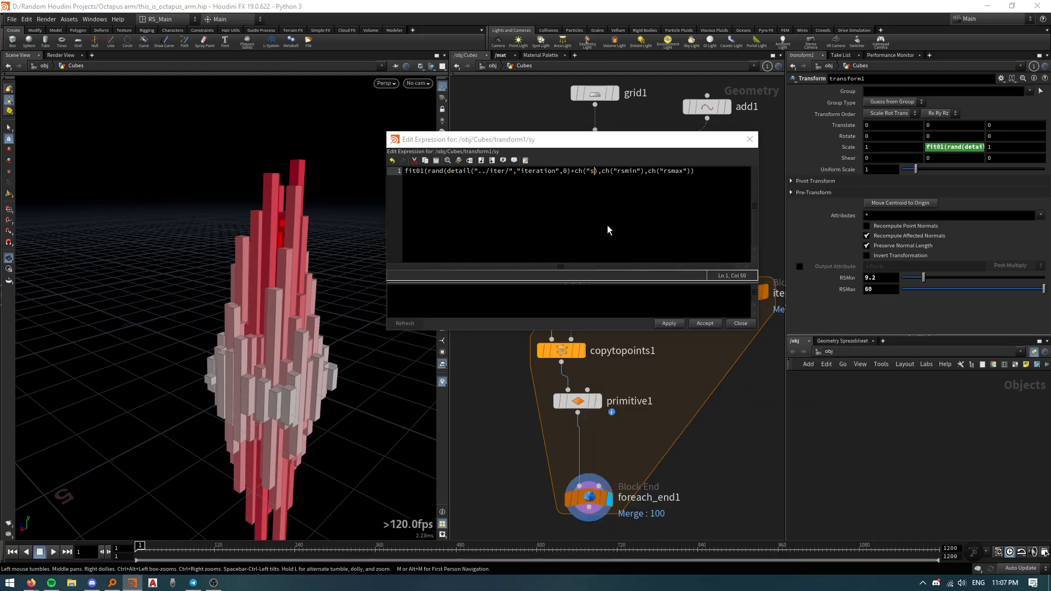
pyautogui.write('")')
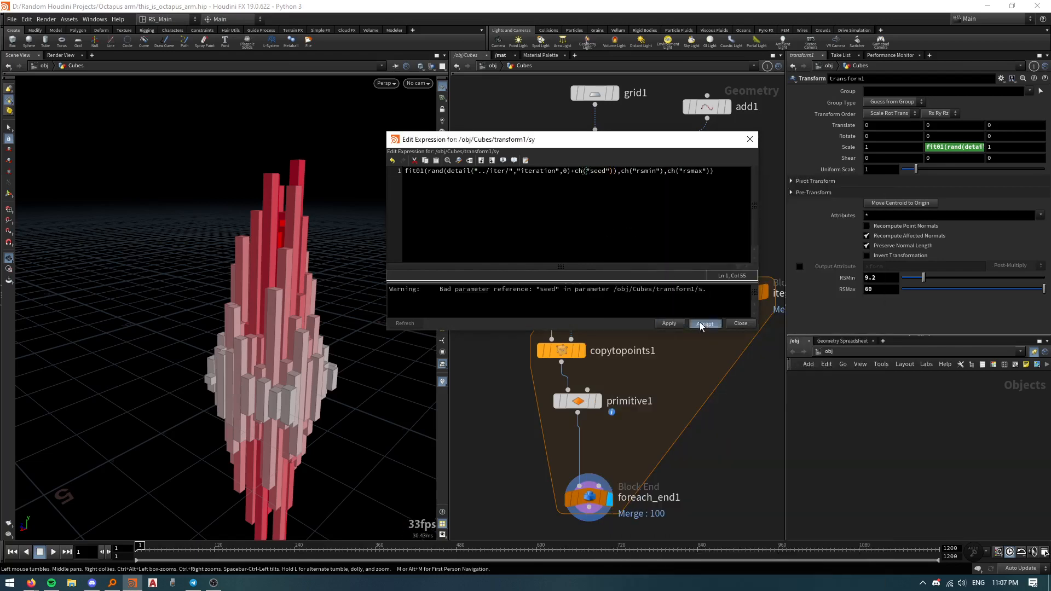
pyautogui.click(703, 323)
# Step: Open transform1's parameter interface for editing and duplicate the RSMax parameter at the end of the existing parameters
pyautogui.click(1001, 79)
pyautogui.click(999, 97)
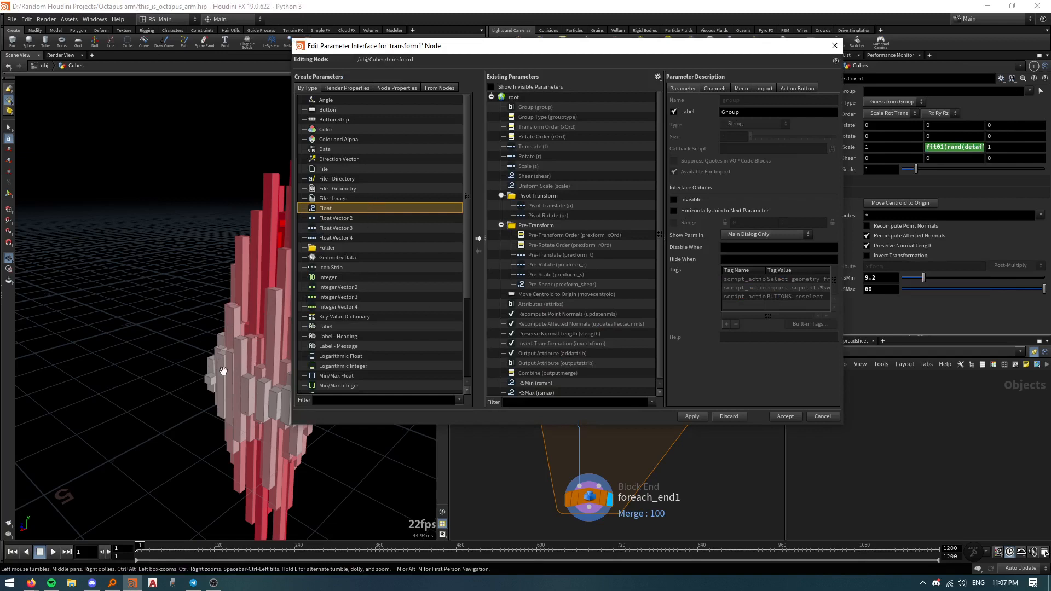
pyautogui.scroll(-1, 537, 298)
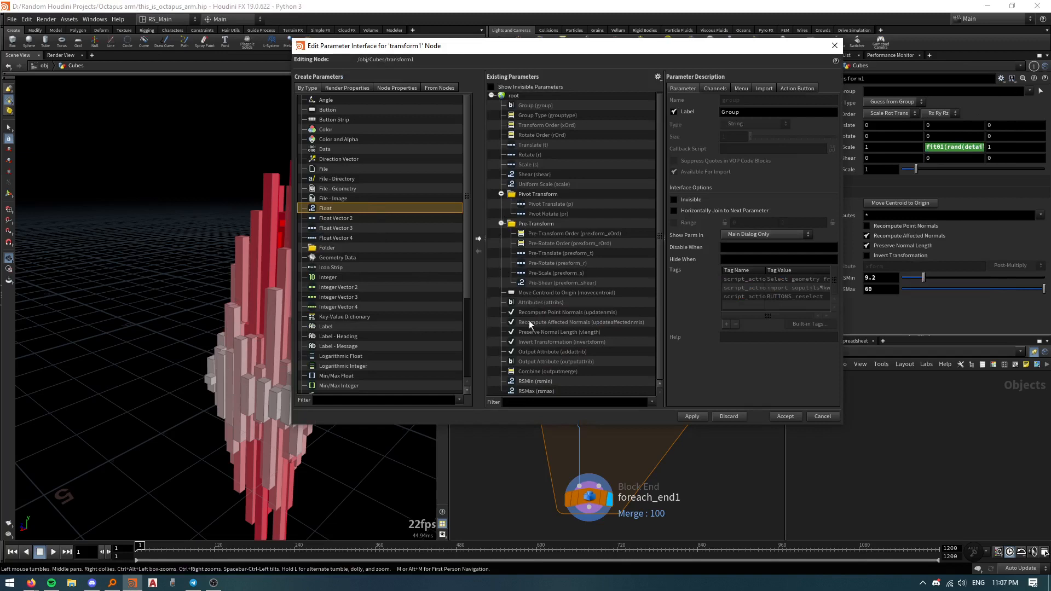
pyautogui.click(540, 392)
pyautogui.hotkey('ctrl', 'c')
pyautogui.hotkey('ctrl', 'v')
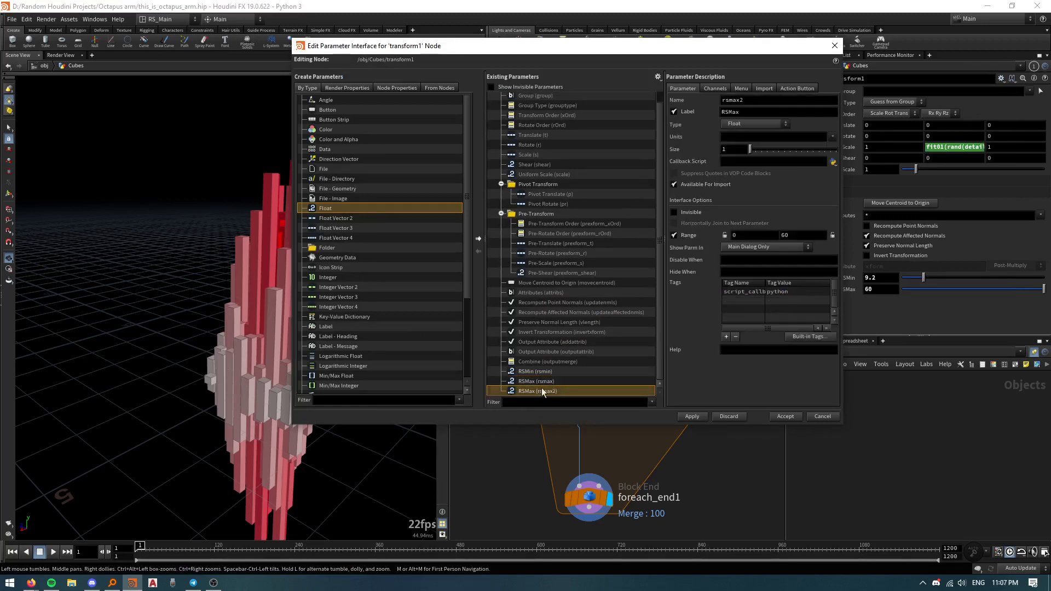
# Step: Name and label the duplicated parameter seed, set its range maximum to 1, and accept the interface changes
pyautogui.doubleClick(745, 102)
pyautogui.write('seed')
pyautogui.press('Tab')
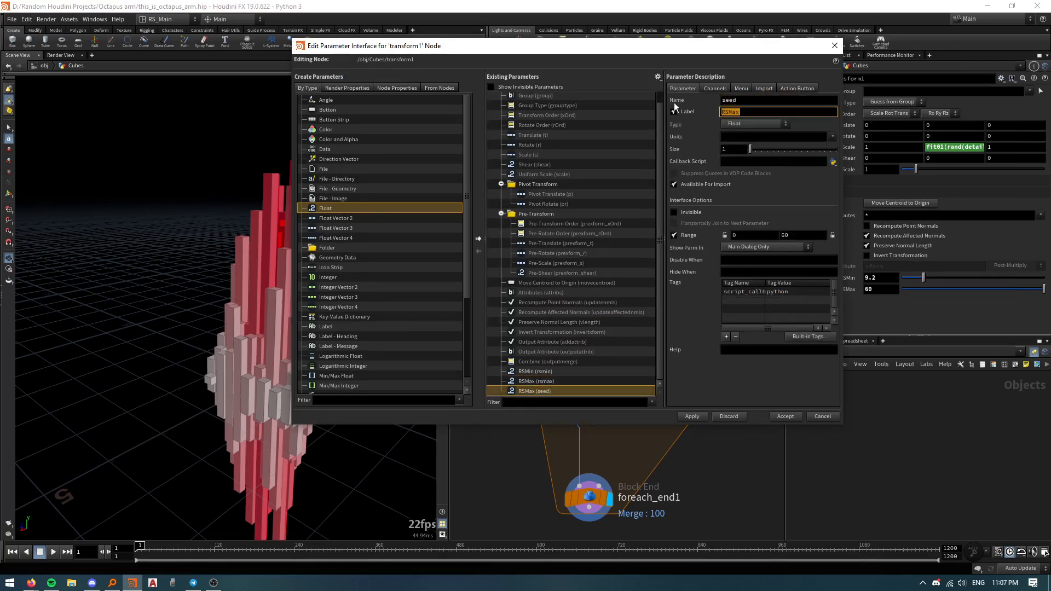
pyautogui.write('seed')
pyautogui.doubleClick(803, 235)
pyautogui.write('1')
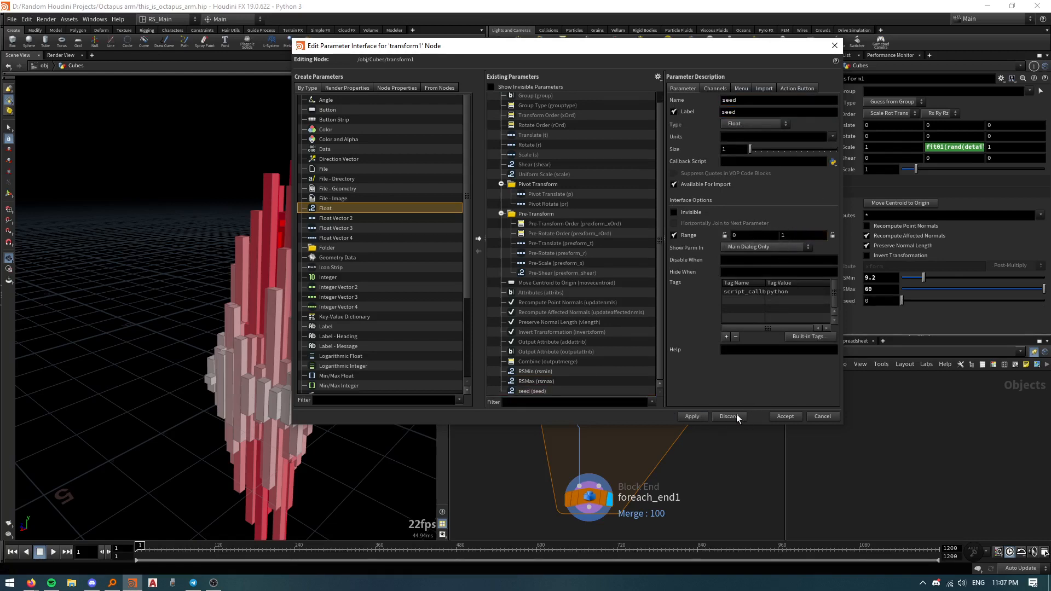
pyautogui.click(785, 416)
# Step: Set transform1's seed parameter to 0.015 to vary the random column heights
pyautogui.moveTo(513, 442); pyautogui.dragTo(501, 354, button='middle')
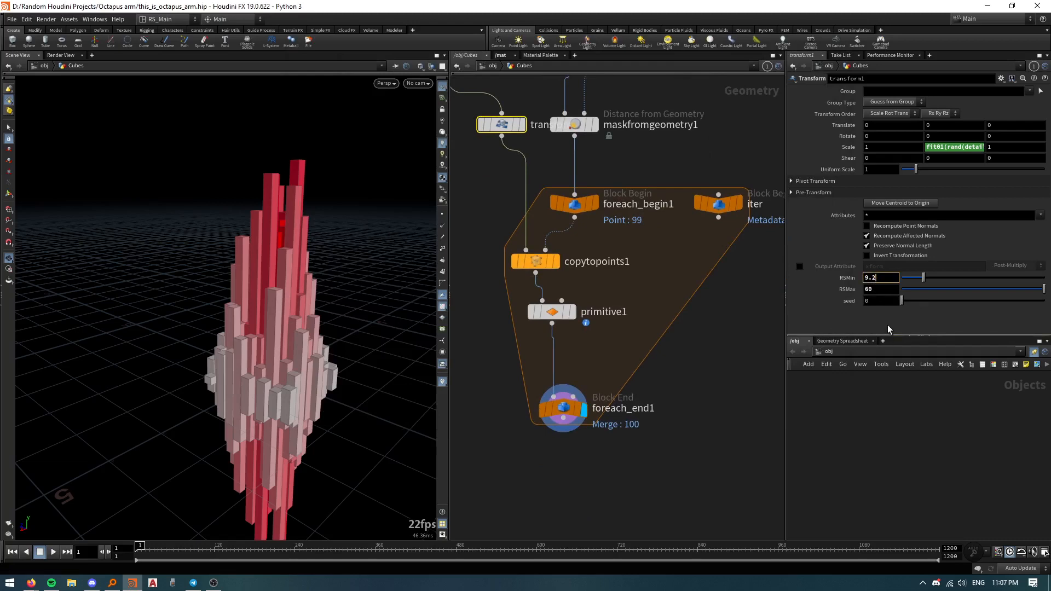
pyautogui.moveTo(903, 304); pyautogui.dragTo(829, 327)
pyautogui.moveTo(751, 327); pyautogui.dragTo(744, 298, button='middle')
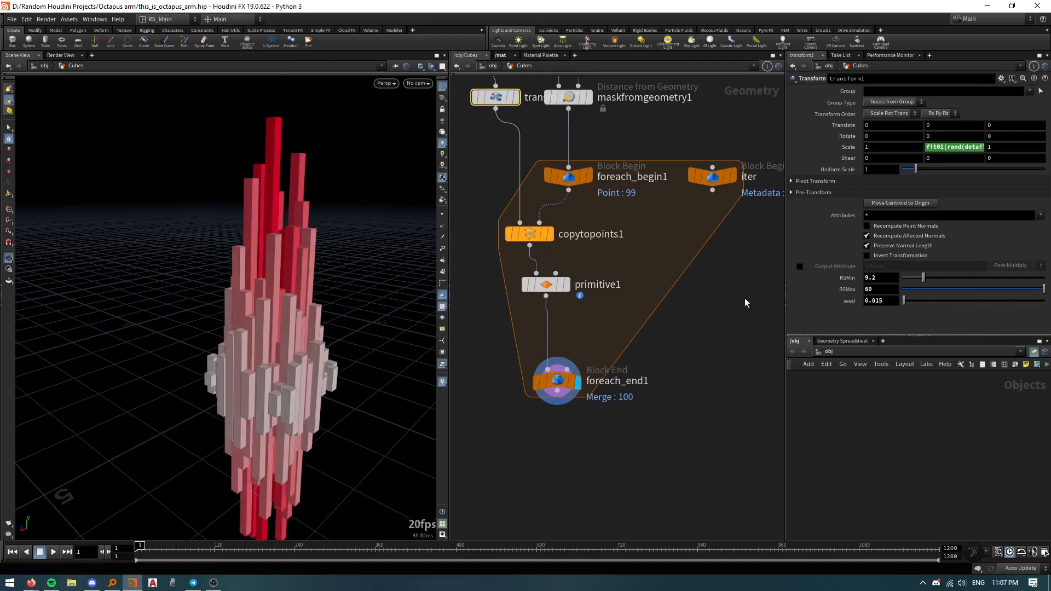
# Step: Move foreach_end1 farther below primitive1 to make room for another node in the loop
pyautogui.scroll(-4, 731, 307)
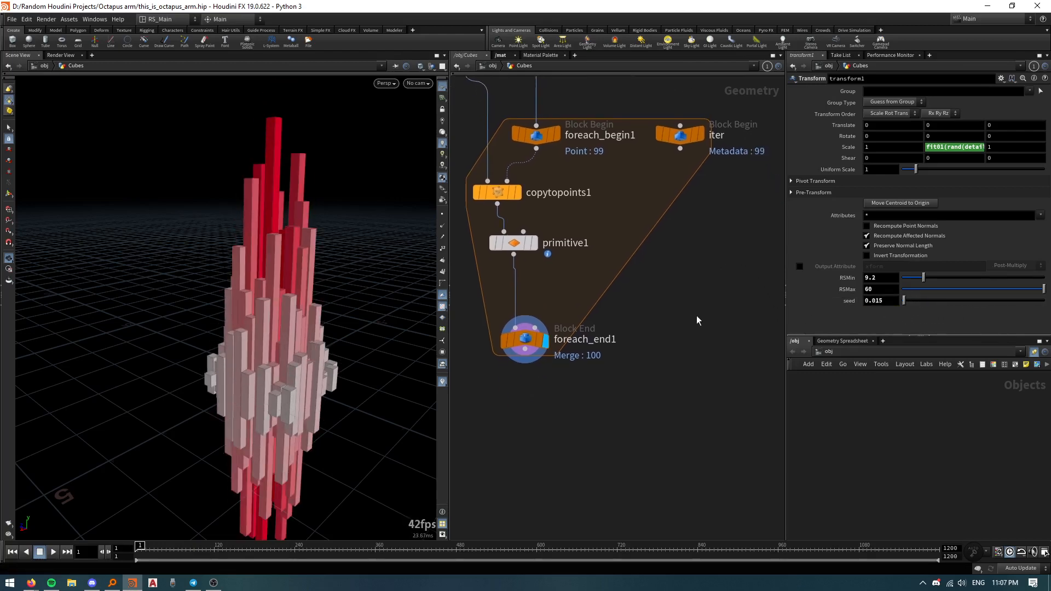
pyautogui.moveTo(685, 325); pyautogui.dragTo(689, 367, button='middle')
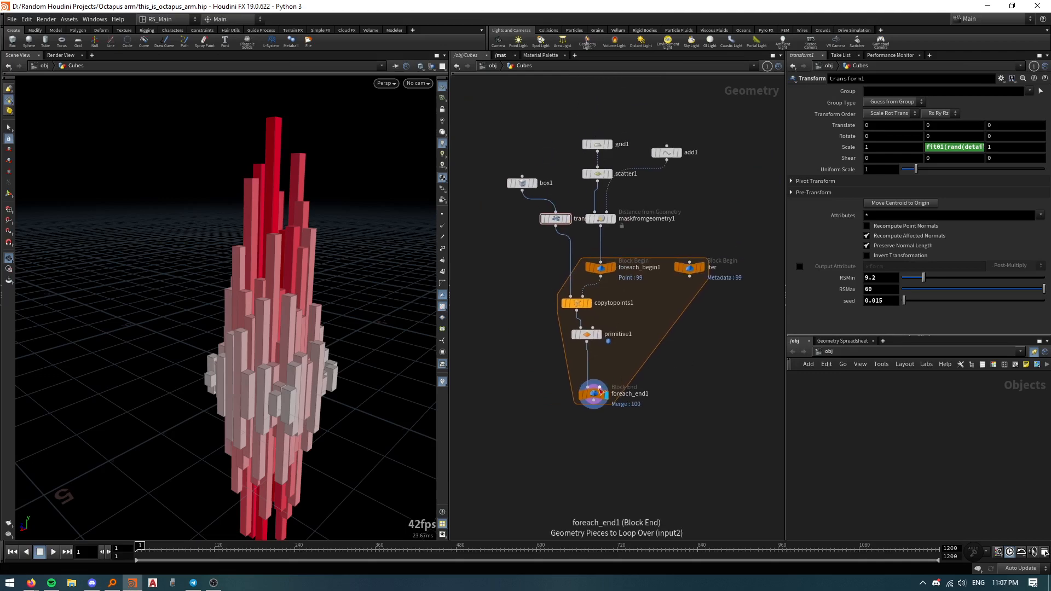
pyautogui.moveTo(595, 398); pyautogui.dragTo(596, 420)
pyautogui.moveTo(329, 351); pyautogui.dragTo(258, 351)
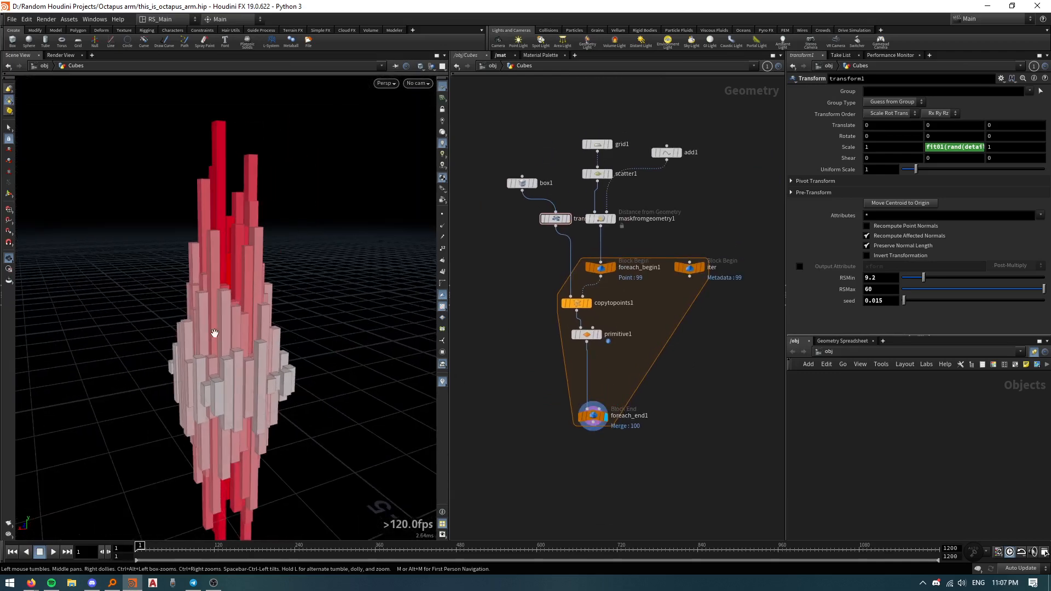
# Step: Switch to the video player, watch parts of floating cubes.mp4 at lower volume, and close it to return to Houdini
pyautogui.click(113, 583)
pyautogui.press('Return')
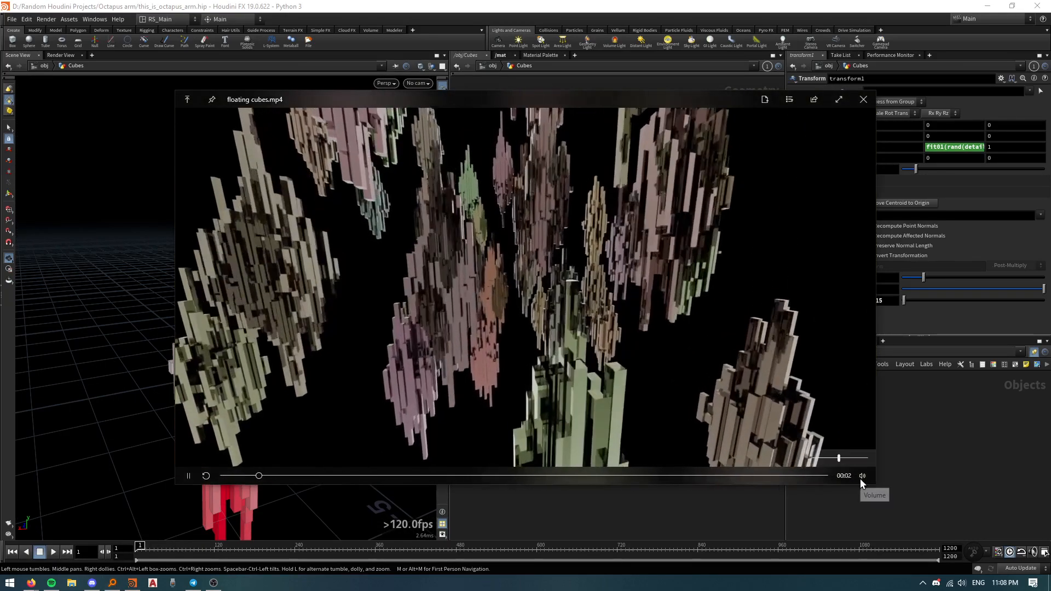
pyautogui.moveTo(859, 478)
pyautogui.moveTo(839, 459); pyautogui.dragTo(825, 458)
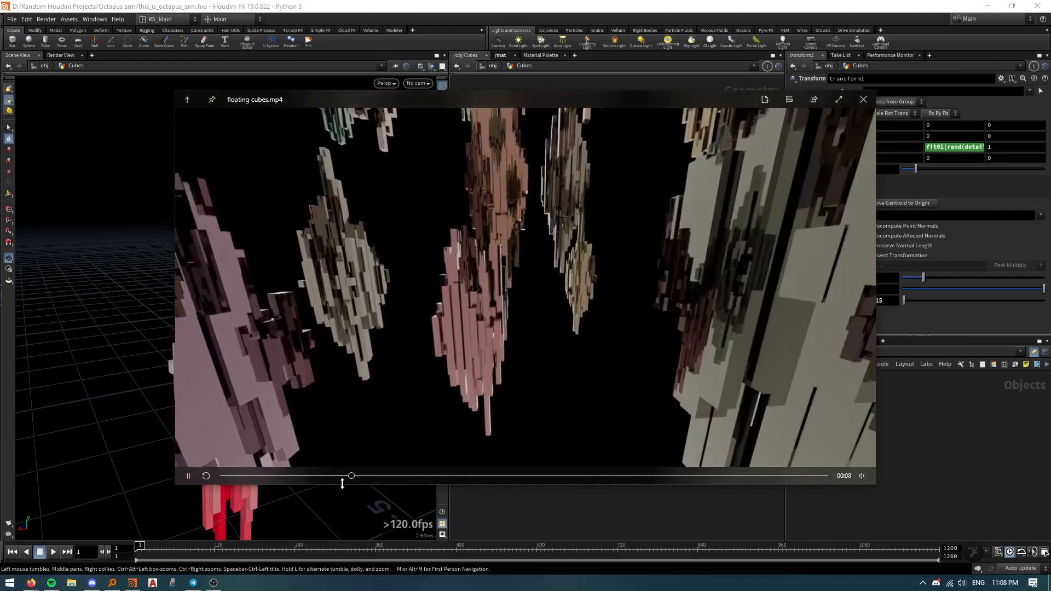
pyautogui.moveTo(356, 478)
pyautogui.mouseDown()
pyautogui.moveTo(333, 476)
pyautogui.moveTo(371, 474)
pyautogui.mouseUp()
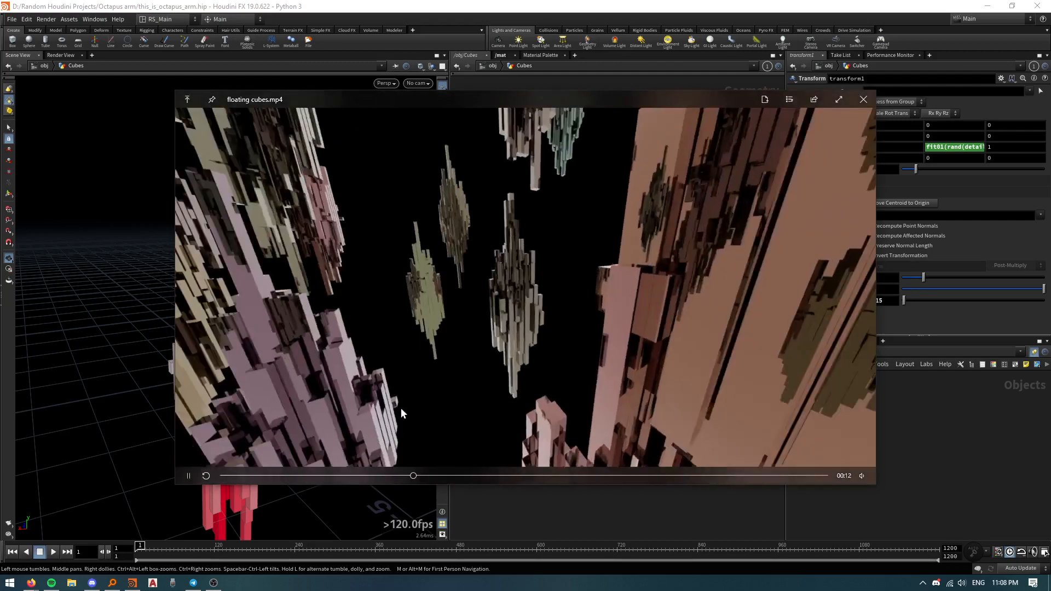
pyautogui.moveTo(520, 476); pyautogui.dragTo(557, 478)
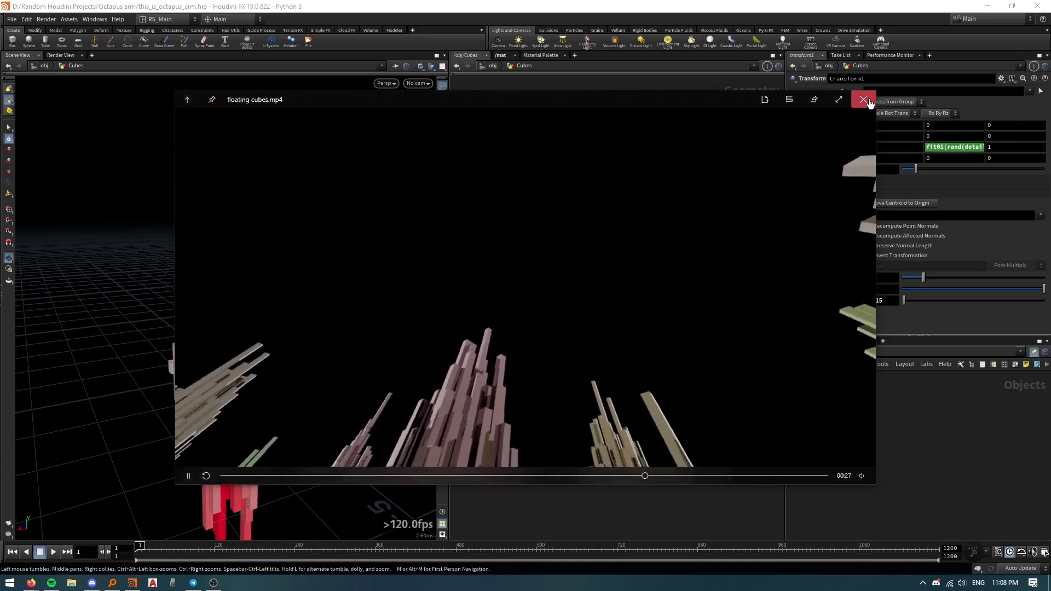
pyautogui.click(863, 99)
pyautogui.click(802, 119)
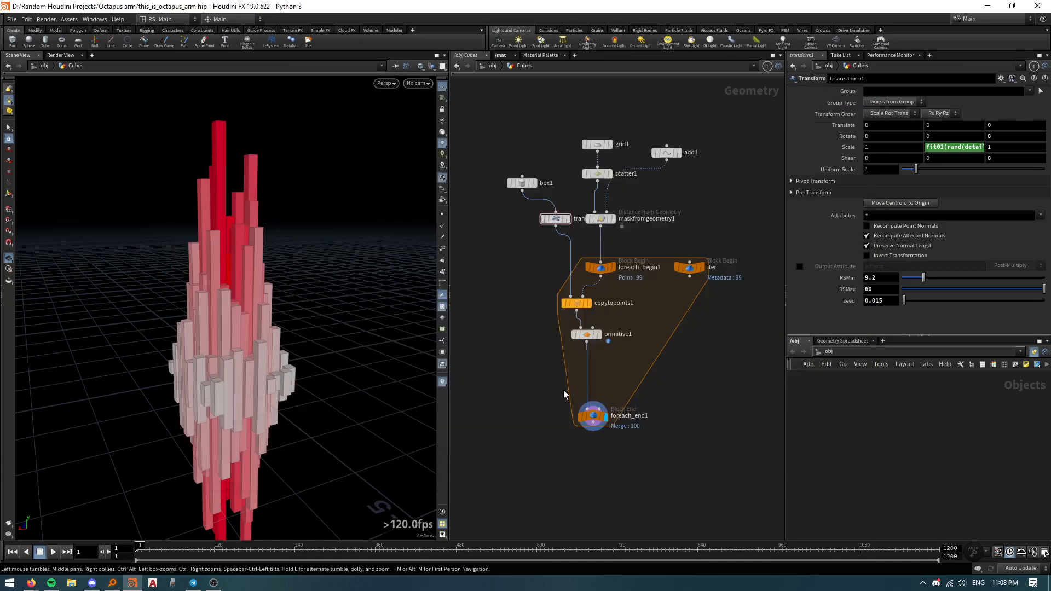
# Step: Insert a Transform node between primitive1 and foreach_end1 inside the loop
pyautogui.press('Tab')
pyautogui.write('trans')
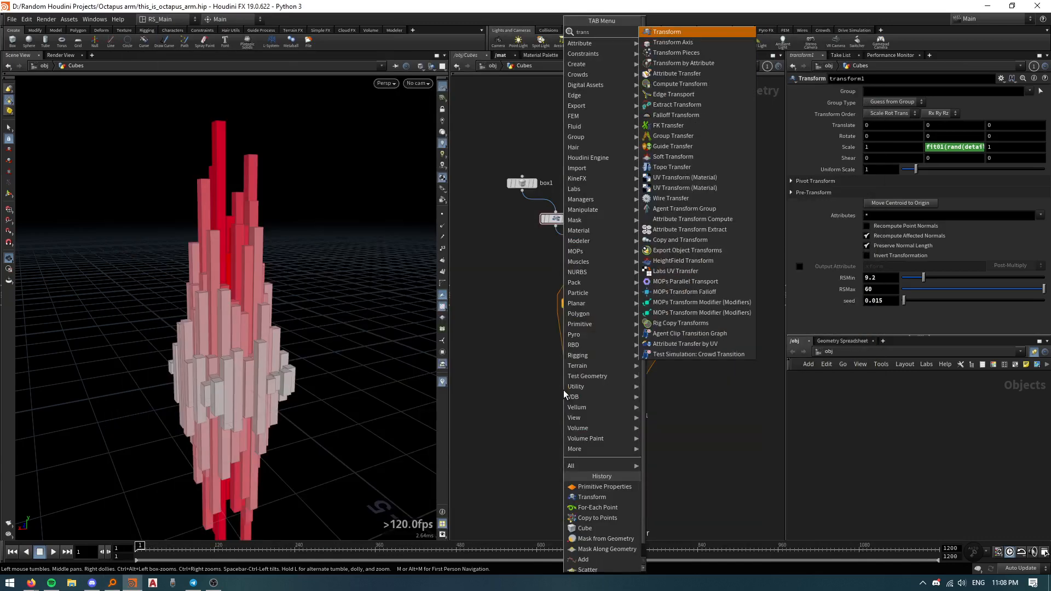
pyautogui.press('Return')
pyautogui.click(564, 390)
pyautogui.moveTo(564, 393); pyautogui.dragTo(588, 372)
# Step: Enter sin($FF) as the Y translate expression of the new Transform node
pyautogui.moveTo(948, 127); pyautogui.dragTo(912, 128, button='middle')
pyautogui.click(941, 125)
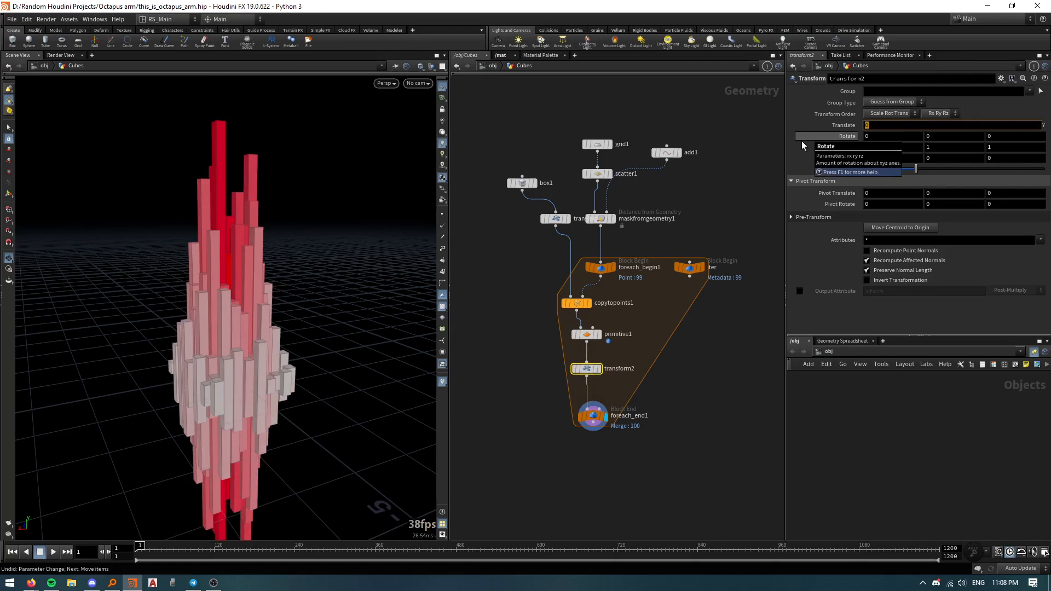
pyautogui.write('sin')
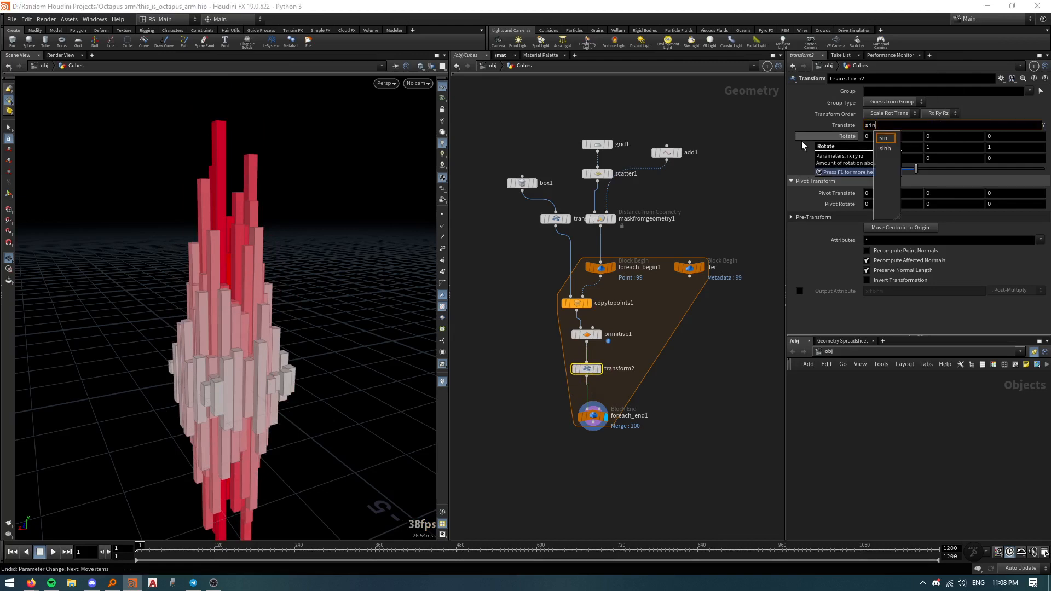
pyautogui.write('($F')
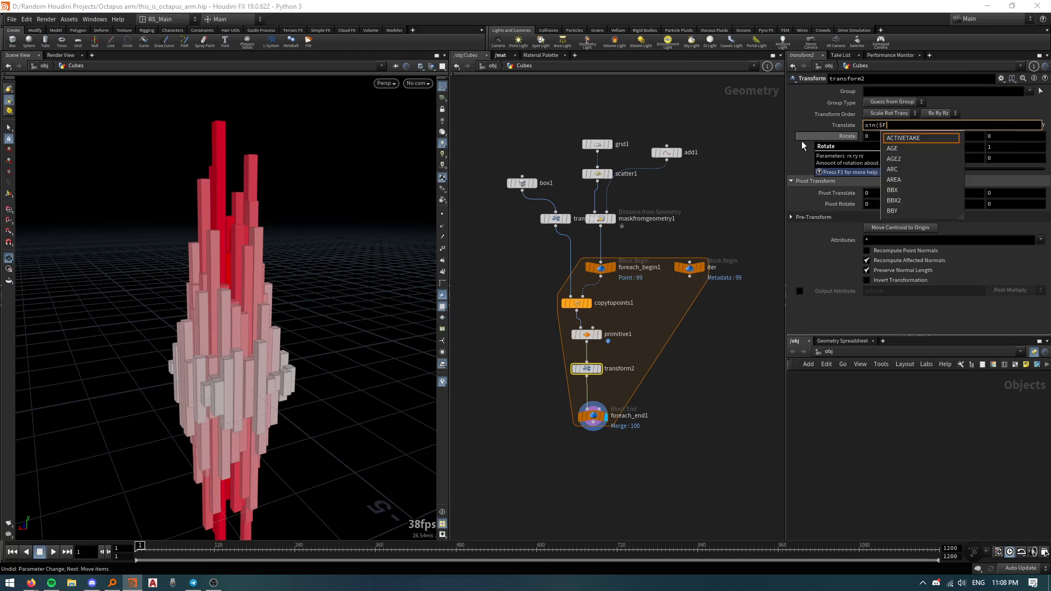
pyautogui.write('F)')
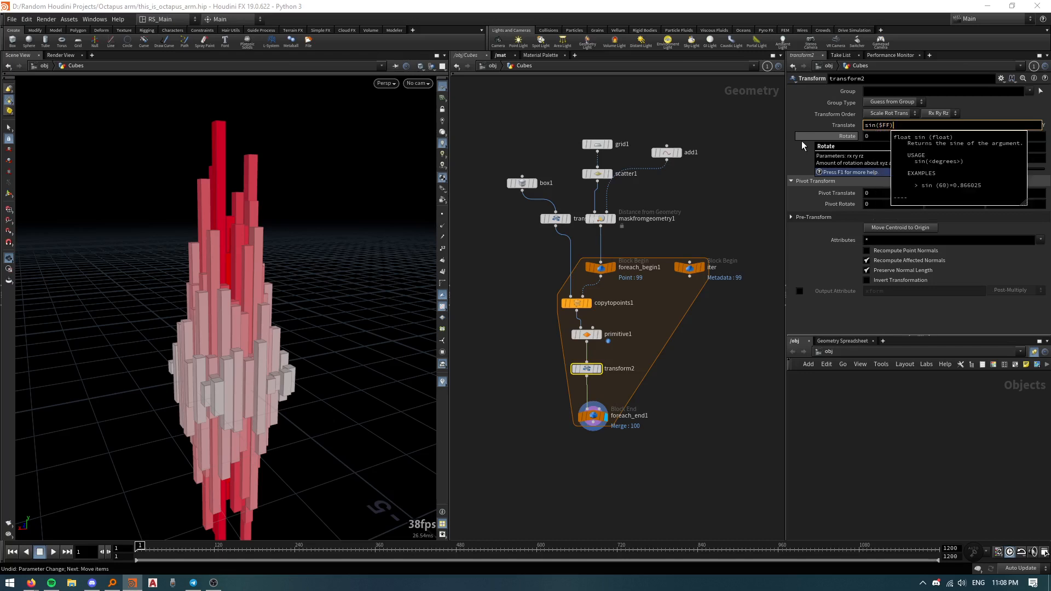
pyautogui.press('Left')
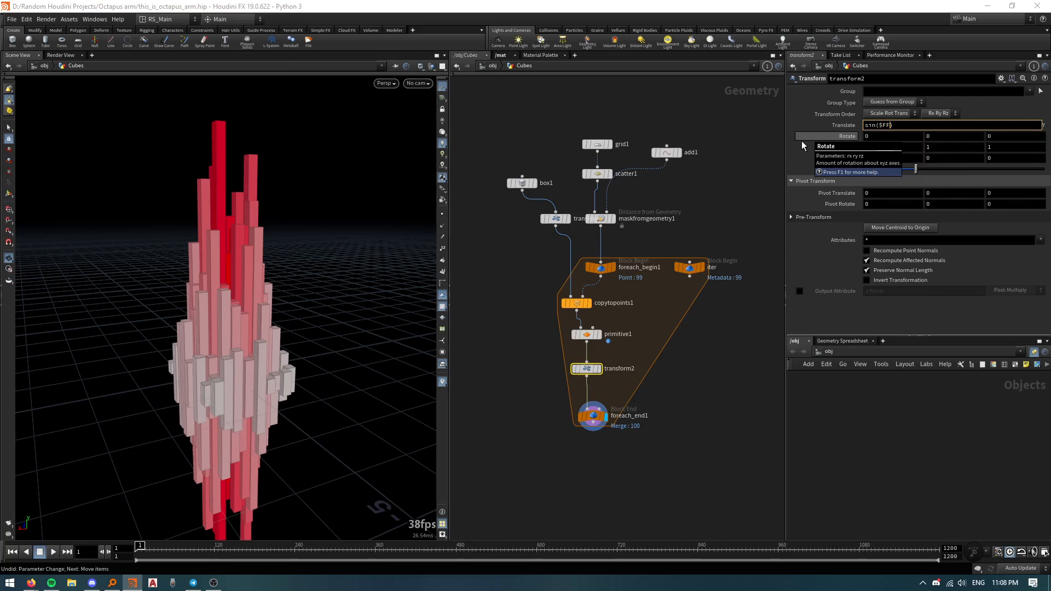
pyautogui.write('+chse')
pyautogui.press('BackSpace')
pyautogui.press('BackSpace')
pyautogui.press('BackSpace')
pyautogui.press('BackSpace')
pyautogui.press('BackSpace')
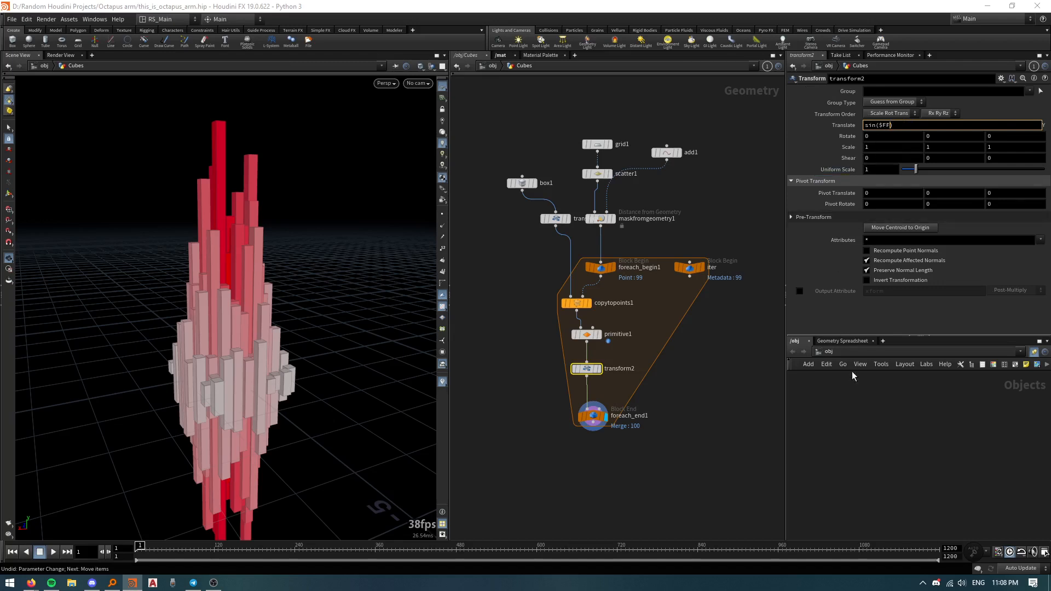
# Step: Commit transform2's Y translate expression, play the animation to check the vertical motion, and scrub back to frame 125
pyautogui.click(747, 412)
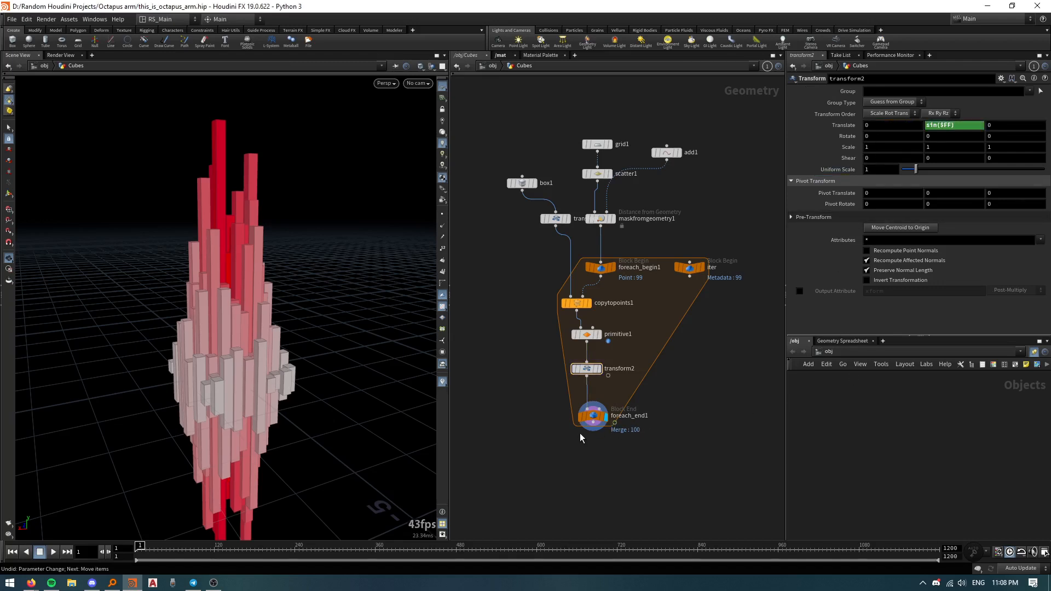
pyautogui.press('Up')
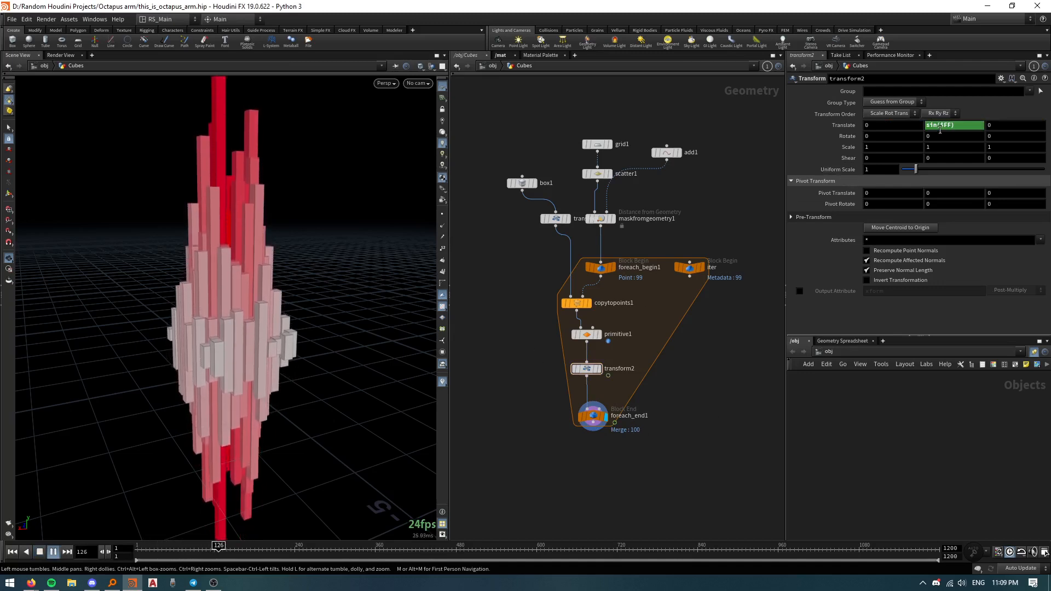
pyautogui.click(948, 125)
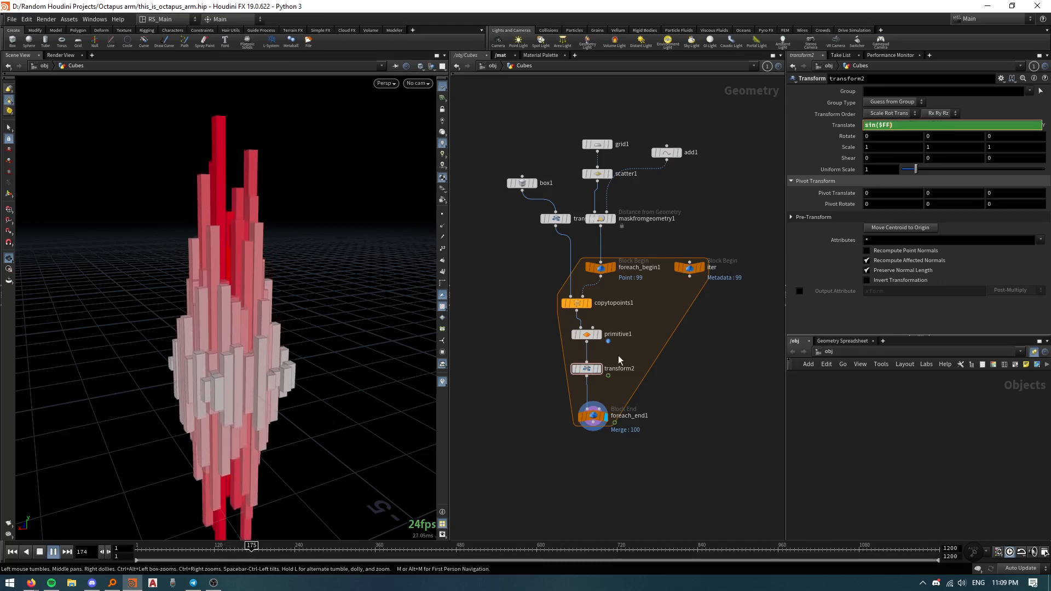
pyautogui.moveTo(247, 550); pyautogui.dragTo(218, 549)
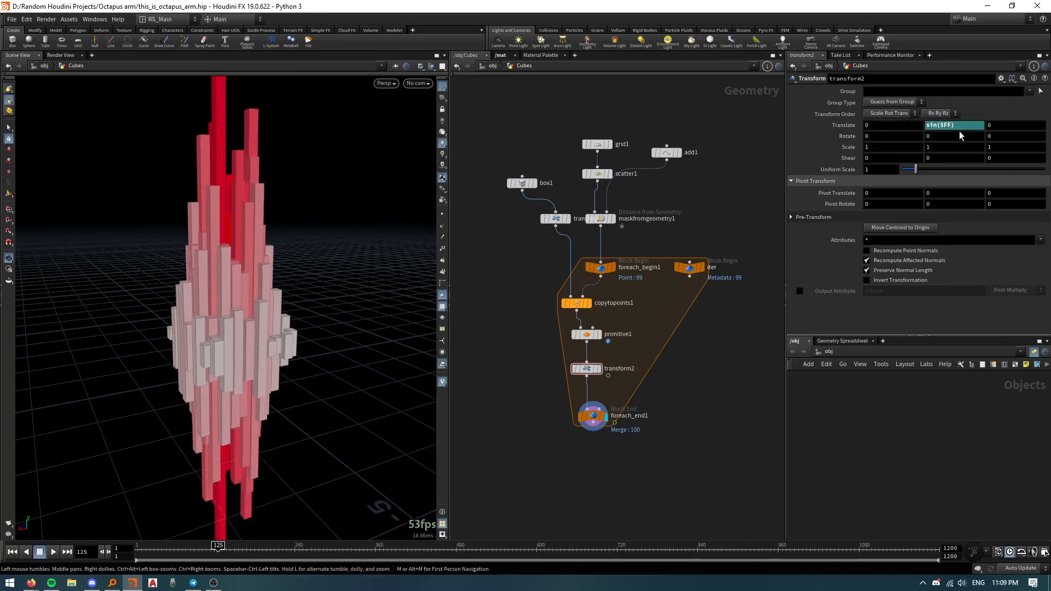
# Step: Extend transform2's Y translate expression to sin($FF+rand(detail("../iter/","iteration",0)) in the expression editor
pyautogui.click(954, 123)
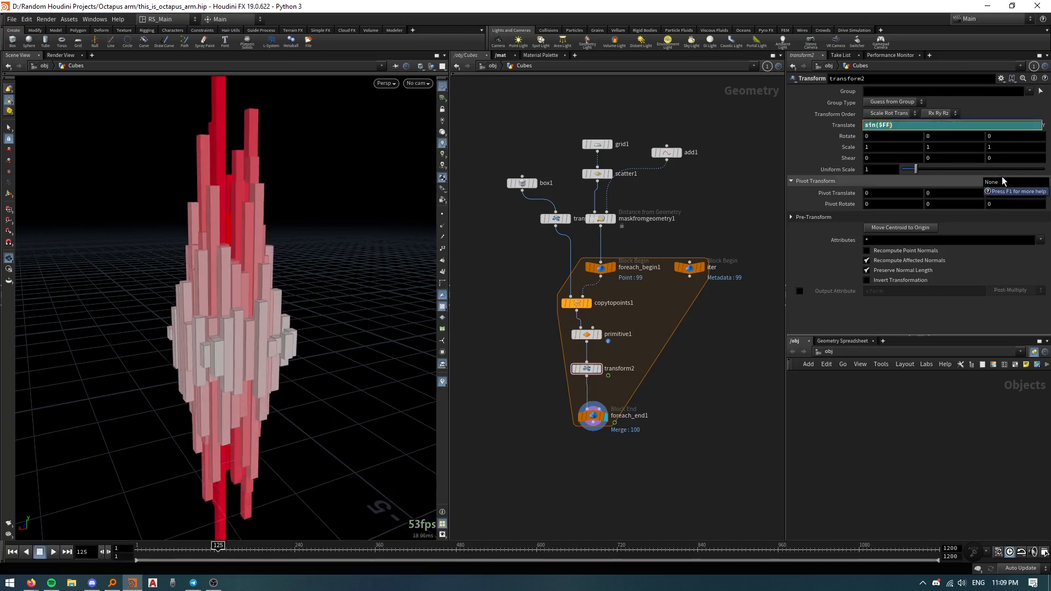
pyautogui.write('+')
pyautogui.click(893, 123)
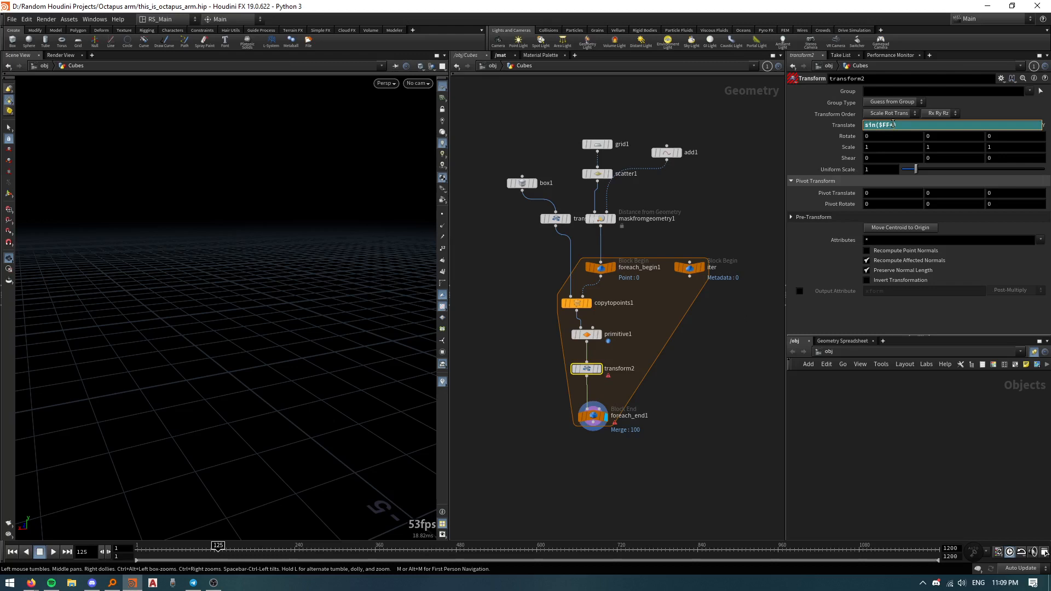
pyautogui.write('rand(')
pyautogui.hotkey('alt', 'e')
pyautogui.click(454, 184)
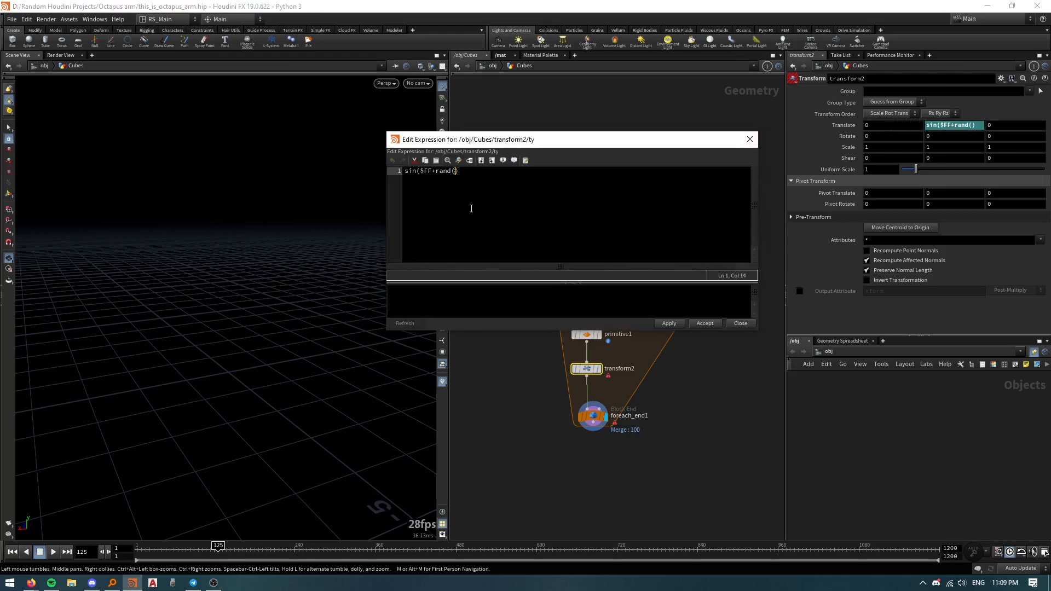
pyautogui.write('detail')
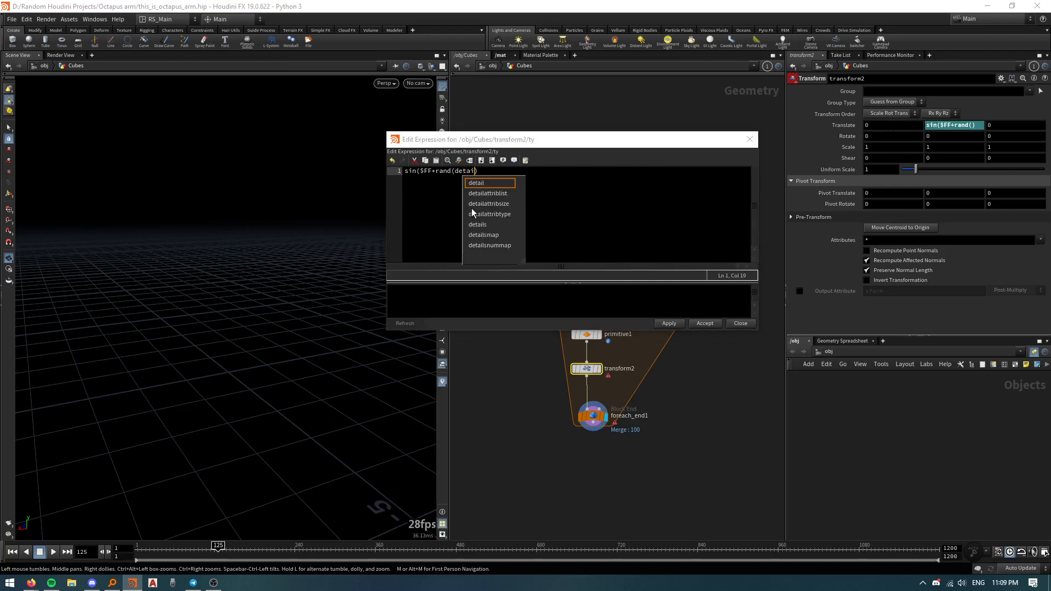
pyautogui.write('("')
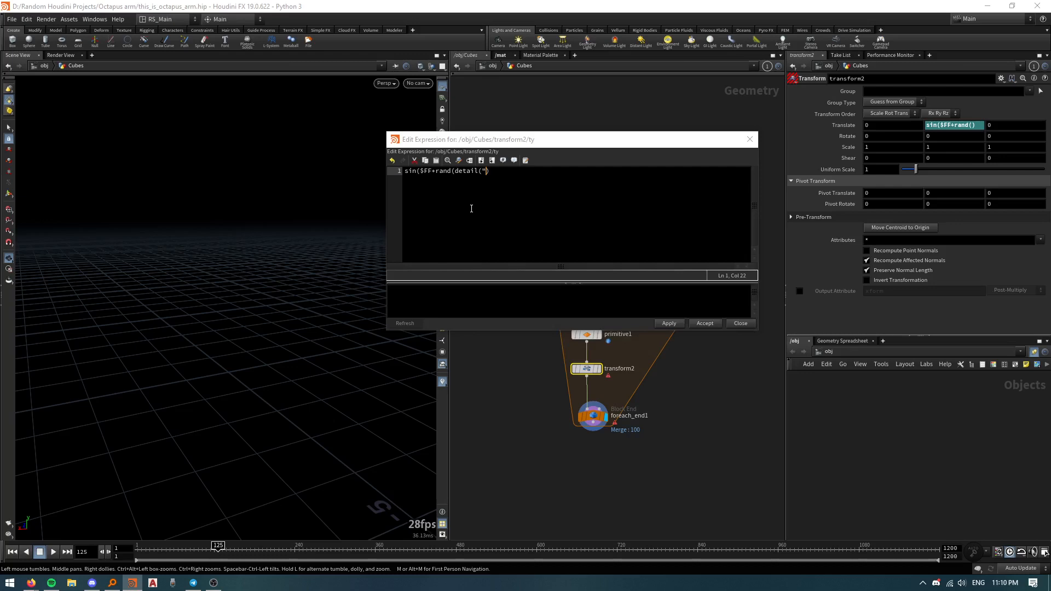
pyautogui.write('../iter/","iteration",')
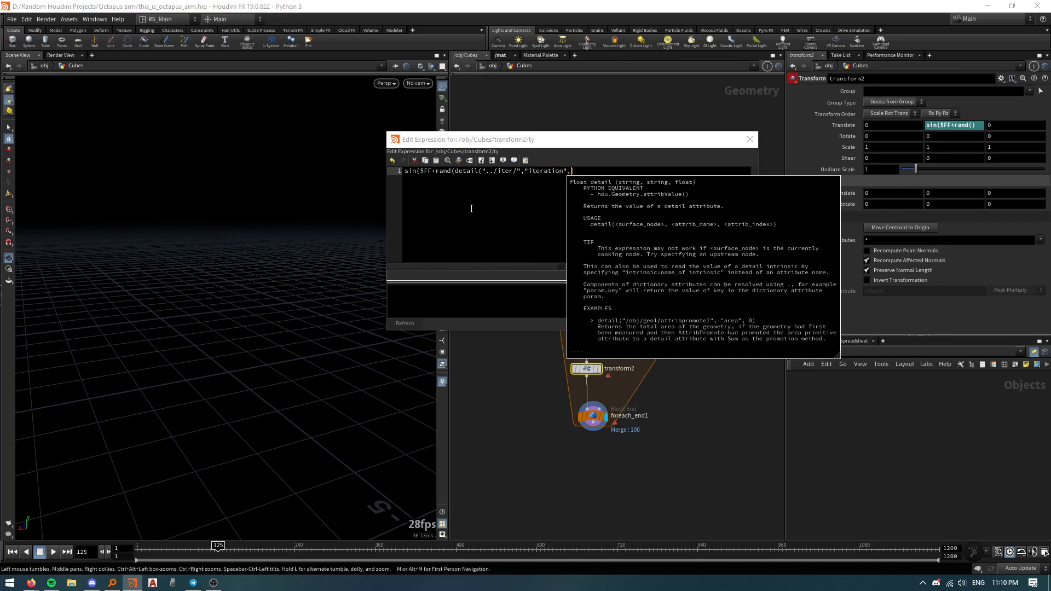
pyautogui.write('0)')
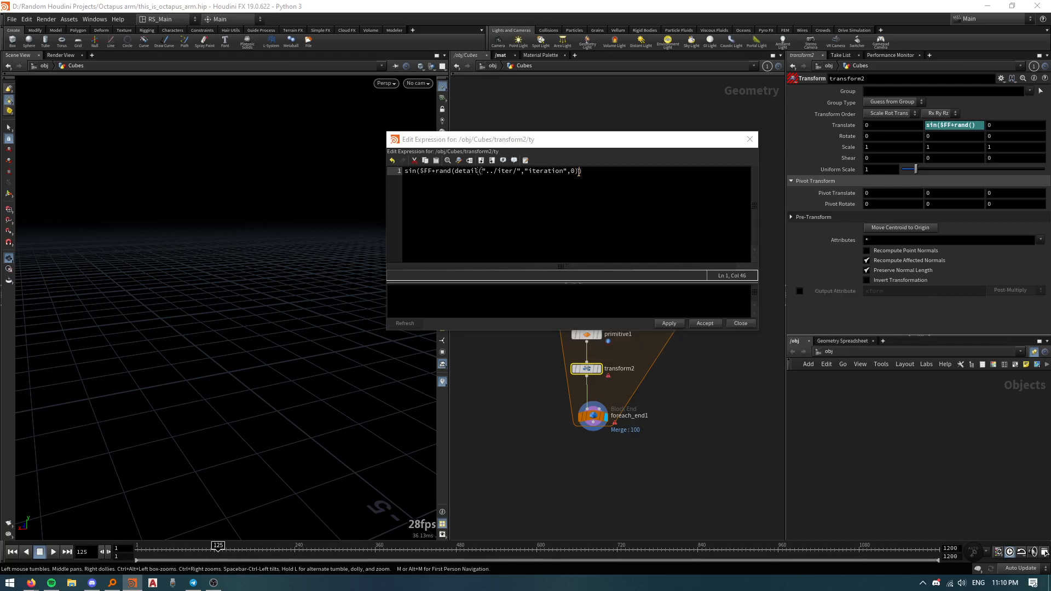
# Step: Wrap the rand term of the expression in fit01 with an output range of -90 to 90
pyautogui.click(437, 171)
pyautogui.write('fit')
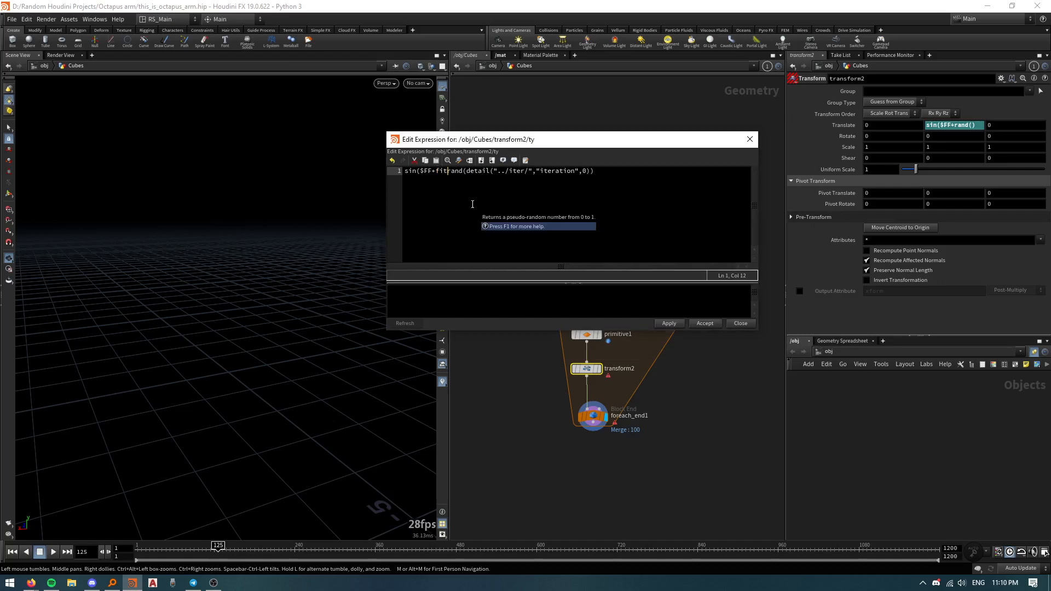
pyautogui.write('01(')
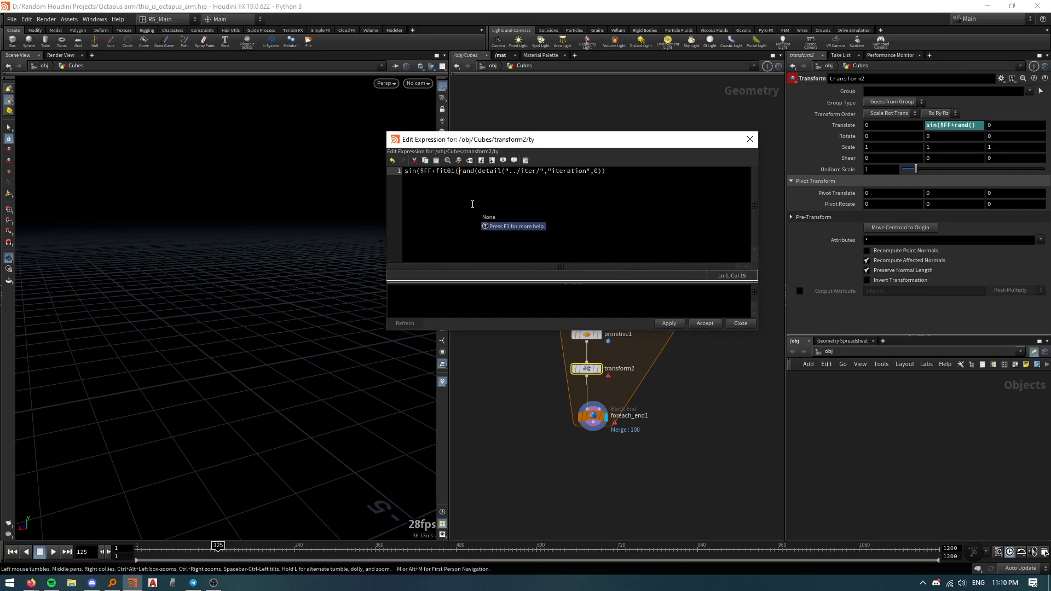
pyautogui.press('Right')
pyautogui.press('Right')
pyautogui.press('Right')
pyautogui.press('Right')
pyautogui.press('Right')
pyautogui.press('Right')
pyautogui.press('Right')
pyautogui.press('Right')
pyautogui.press('Right')
pyautogui.press('Right')
pyautogui.press('Right')
pyautogui.press('Right')
pyautogui.press('Right')
pyautogui.press('Right')
pyautogui.press('Right')
pyautogui.press('Right')
pyautogui.press('Right')
pyautogui.press('Right')
pyautogui.press('Right')
pyautogui.press('Right')
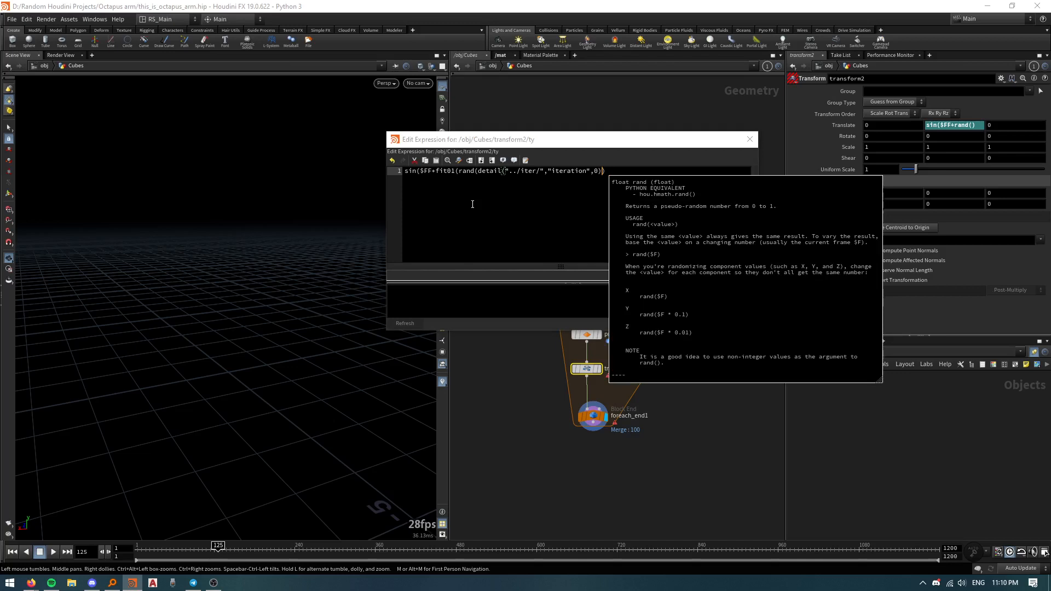
pyautogui.write(',')
pyautogui.write('-90')
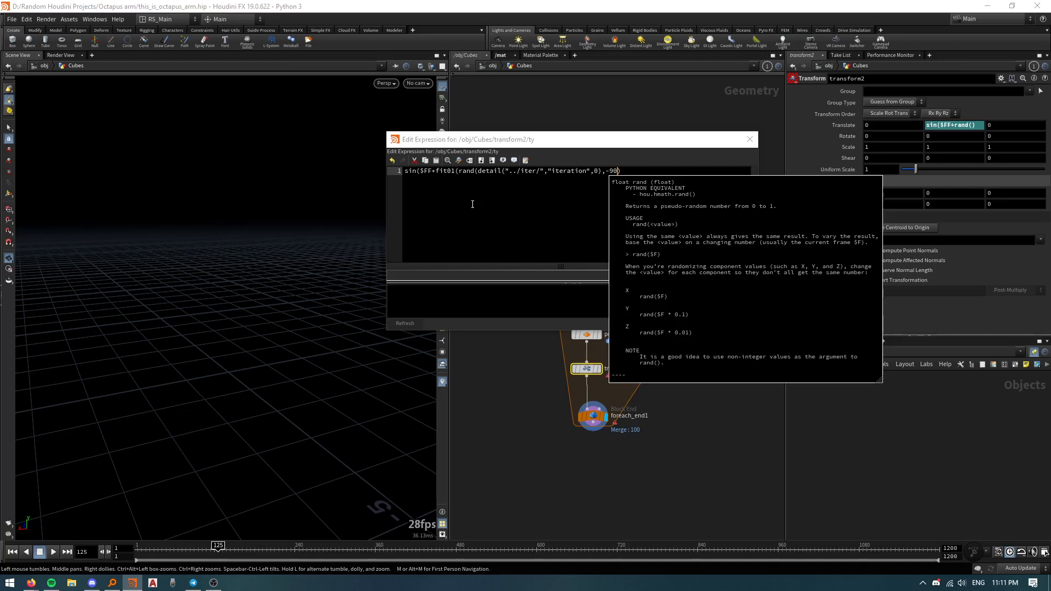
pyautogui.write(',90')
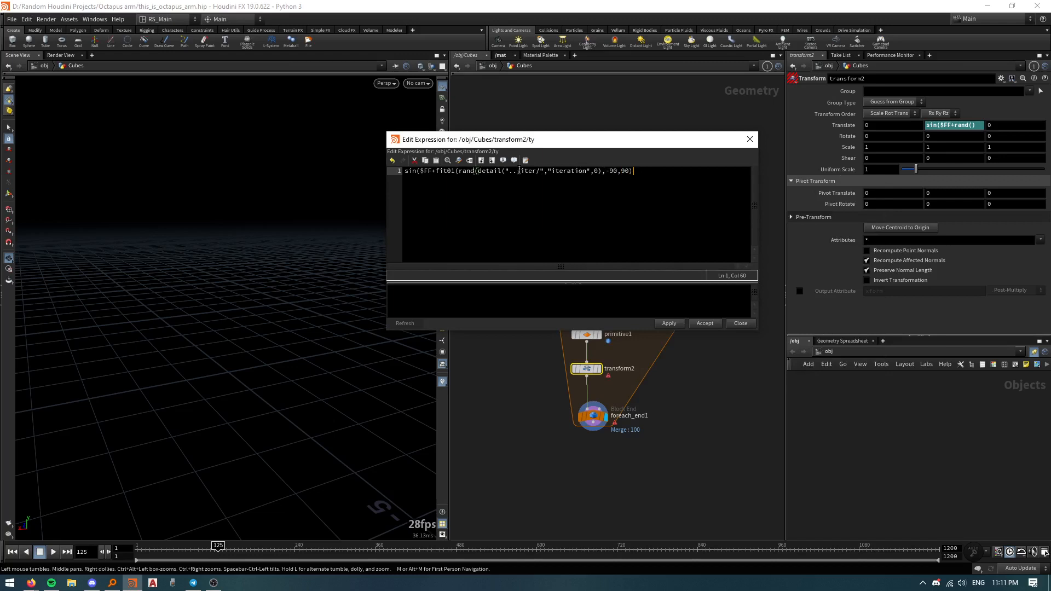
# Step: Complete the brackets as sin($FF+fit01(rand(detail("../iter/","iteration",0)),-90,90)), accept the expression, play the animation and scrub back to frame 354
pyautogui.click(601, 171)
pyautogui.write(')')
pyautogui.press('Right')
pyautogui.press('Right')
pyautogui.press('Right')
pyautogui.press('Right')
pyautogui.press('Right')
pyautogui.write(')')
pyautogui.click(670, 324)
pyautogui.click(703, 324)
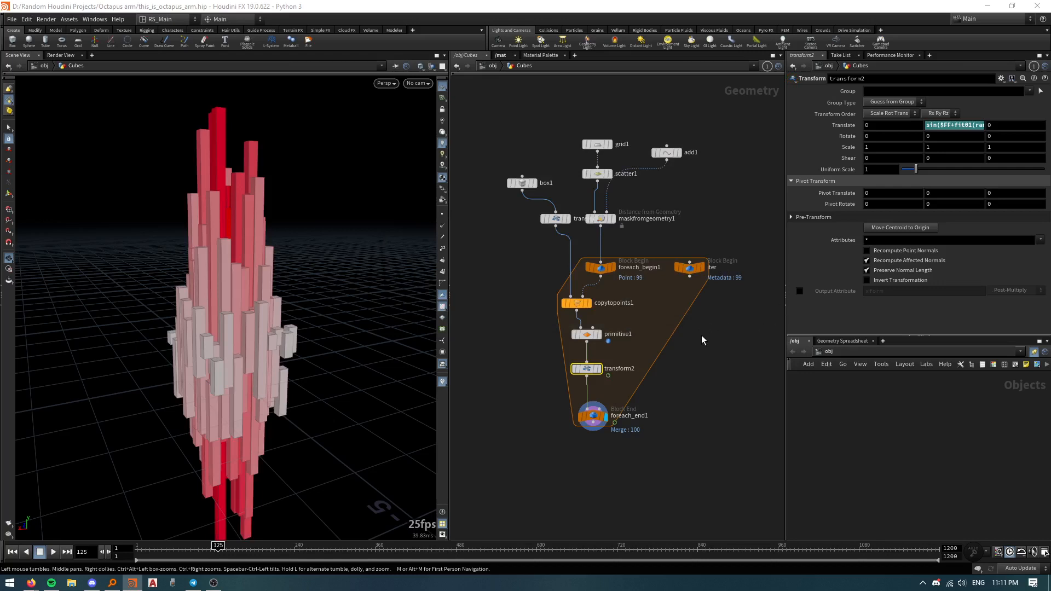
pyautogui.press('Up')
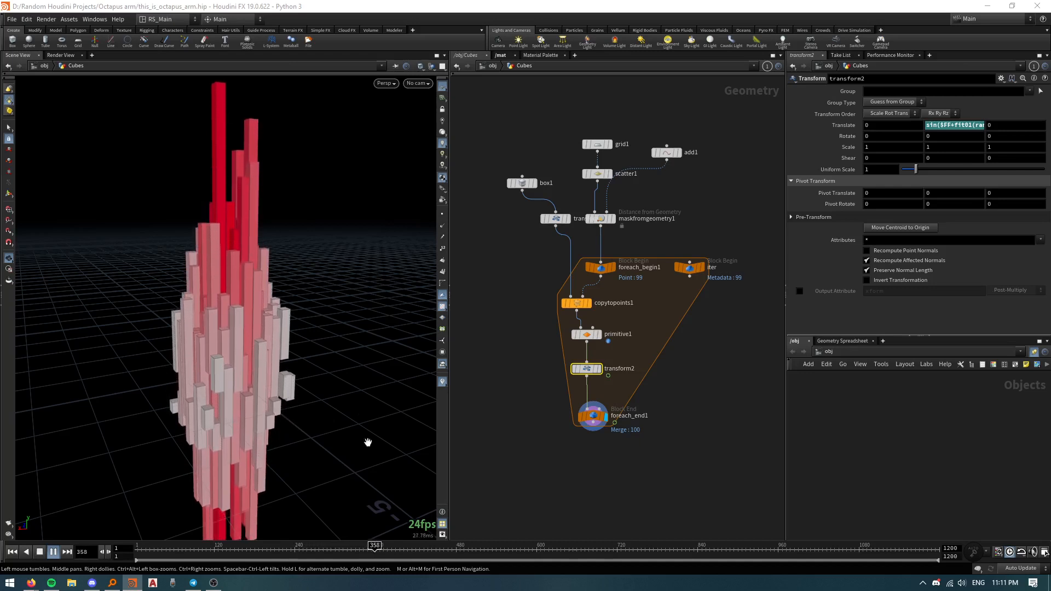
pyautogui.moveTo(395, 546); pyautogui.dragTo(370, 547)
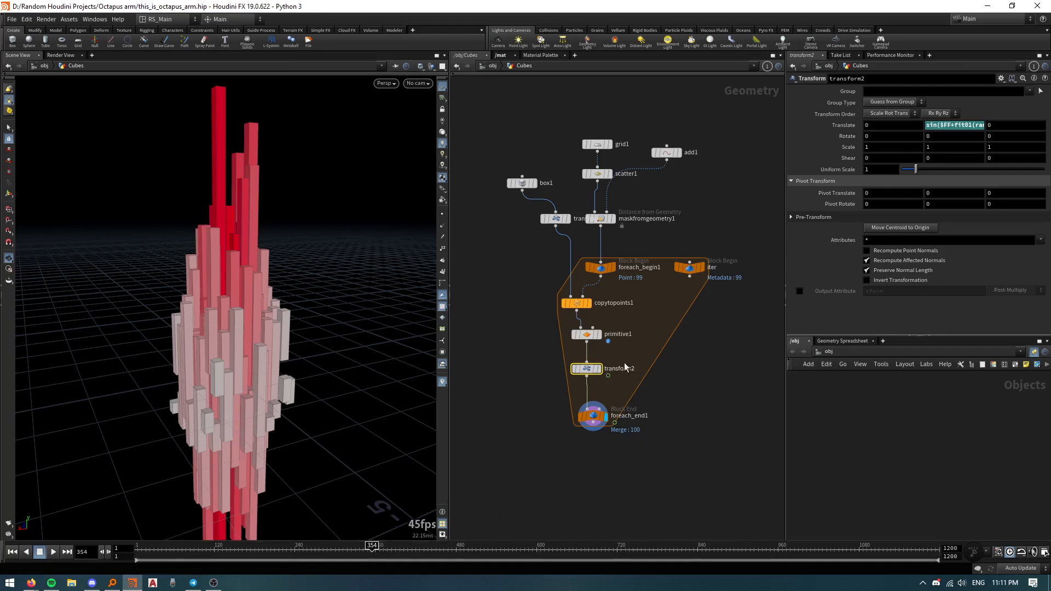
# Step: Reopen transform2's Y translate expression and examine its sin, $FF, fit01, rand and detail parts one by one
pyautogui.click(942, 125)
pyautogui.hotkey('alt', 'e')
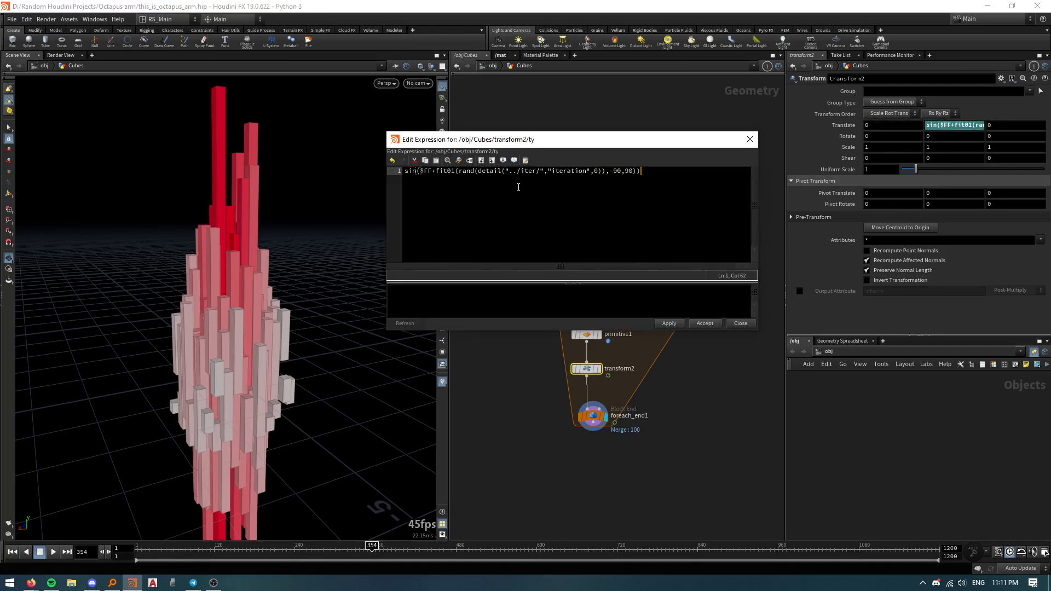
pyautogui.moveTo(405, 172); pyautogui.dragTo(418, 173)
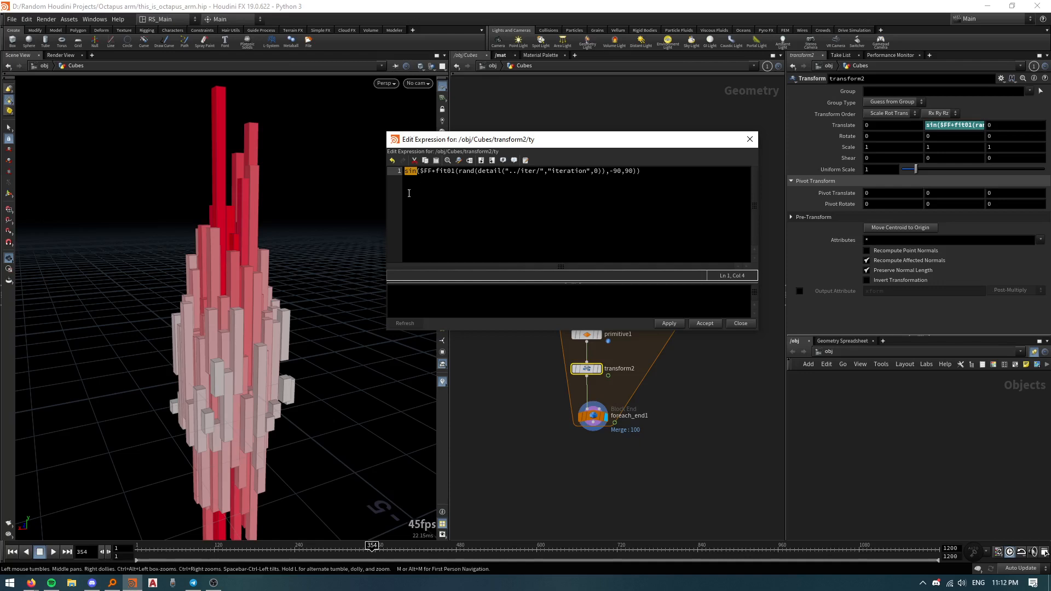
pyautogui.click(413, 173)
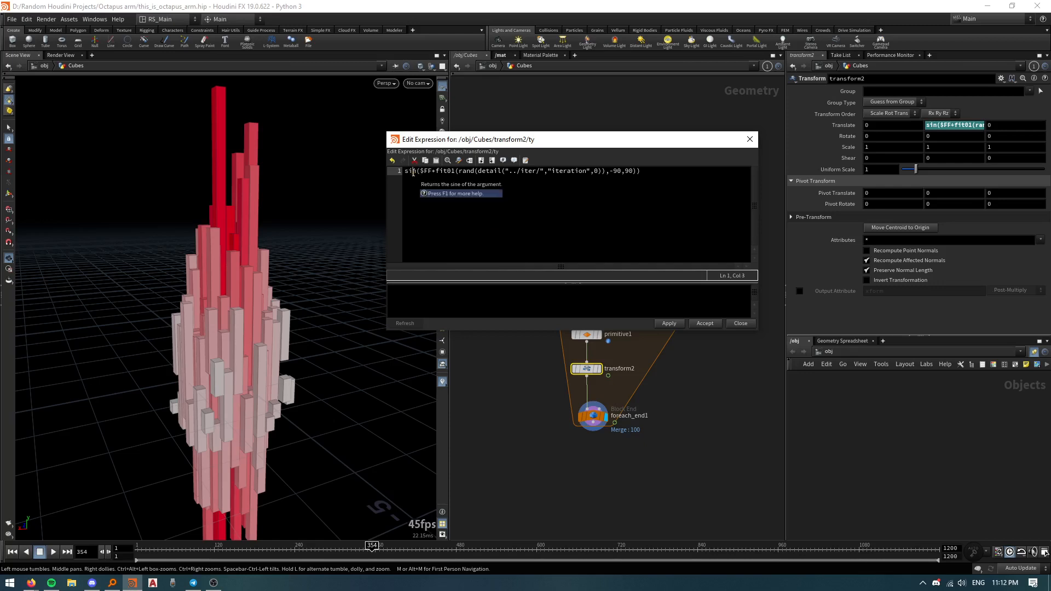
pyautogui.moveTo(432, 172); pyautogui.dragTo(419, 172)
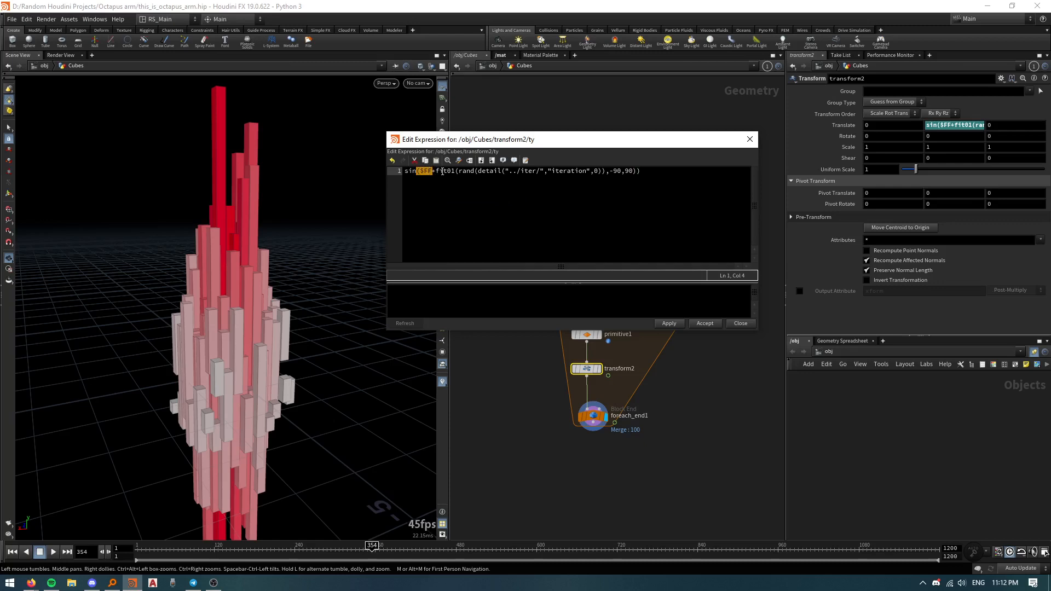
pyautogui.moveTo(432, 172); pyautogui.dragTo(636, 180)
pyautogui.hotkey('ctrl', 'c')
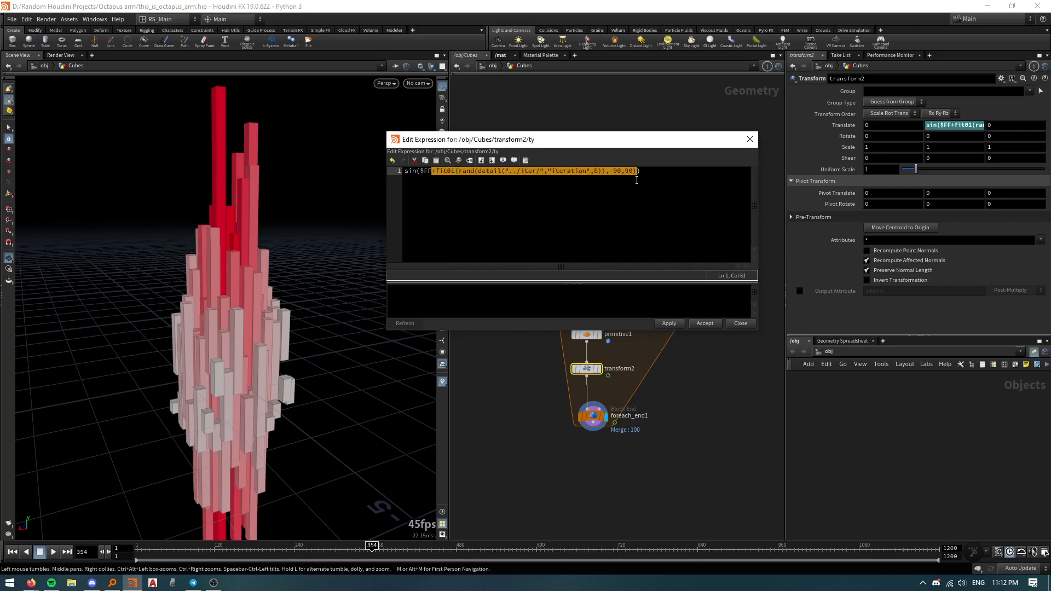
pyautogui.press('BackSpace')
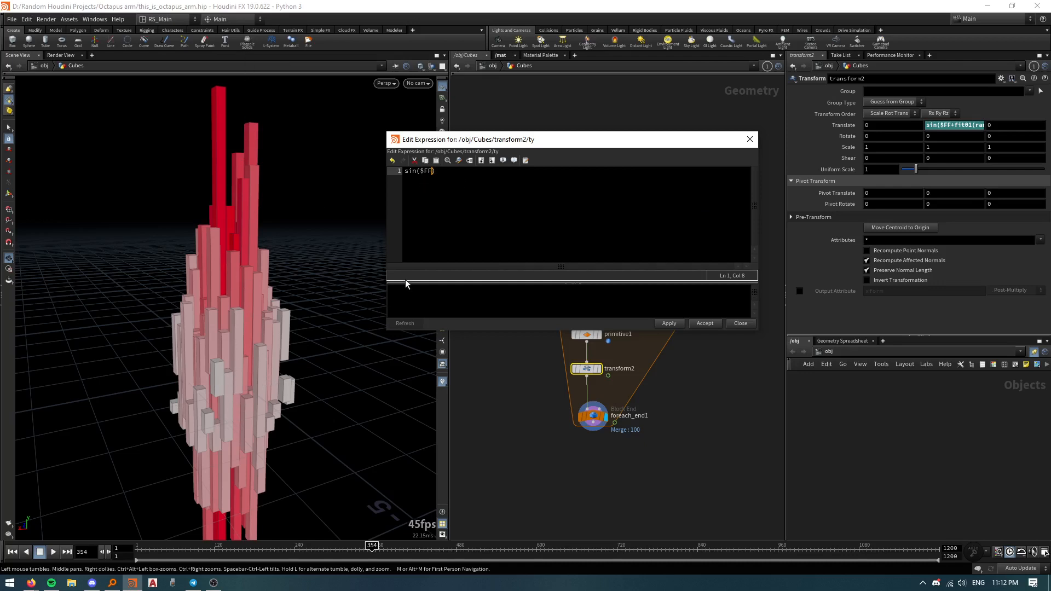
pyautogui.hotkey('ctrl', 'v')
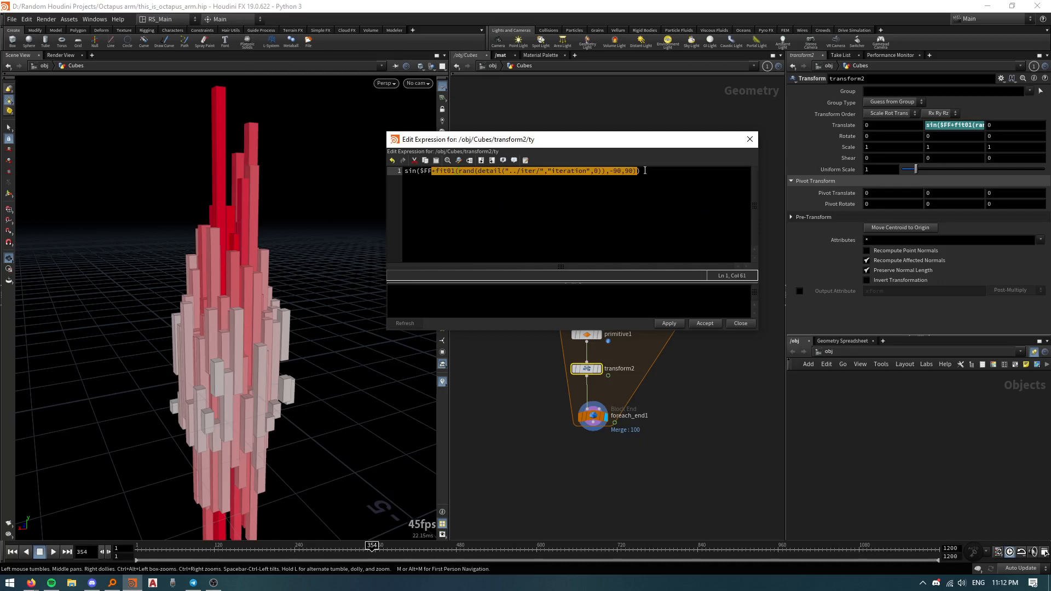
pyautogui.click(433, 171)
pyautogui.write('+')
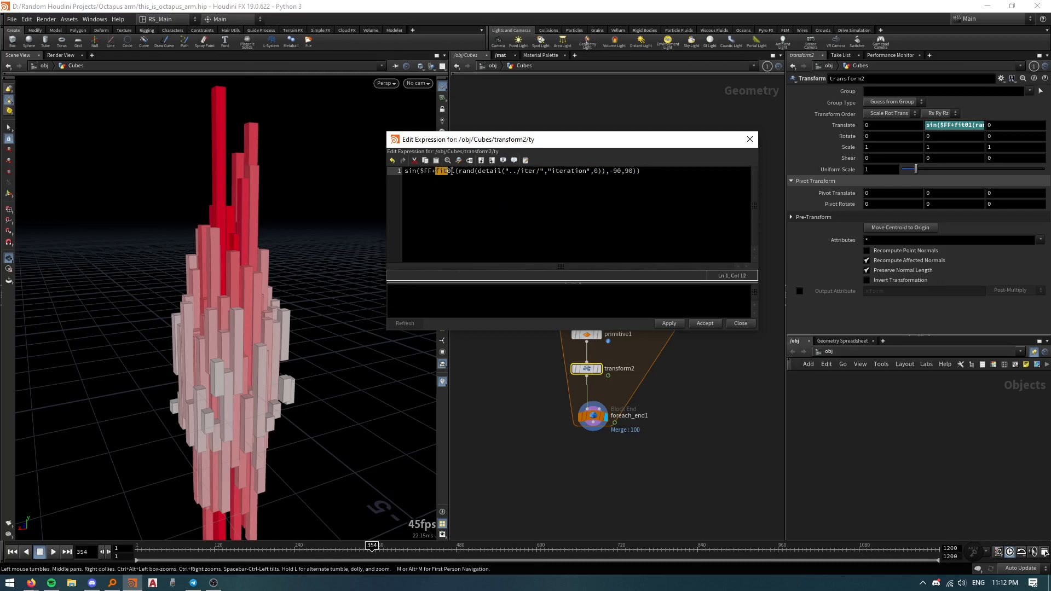
pyautogui.click(466, 174)
pyautogui.moveTo(485, 171); pyautogui.dragTo(579, 171)
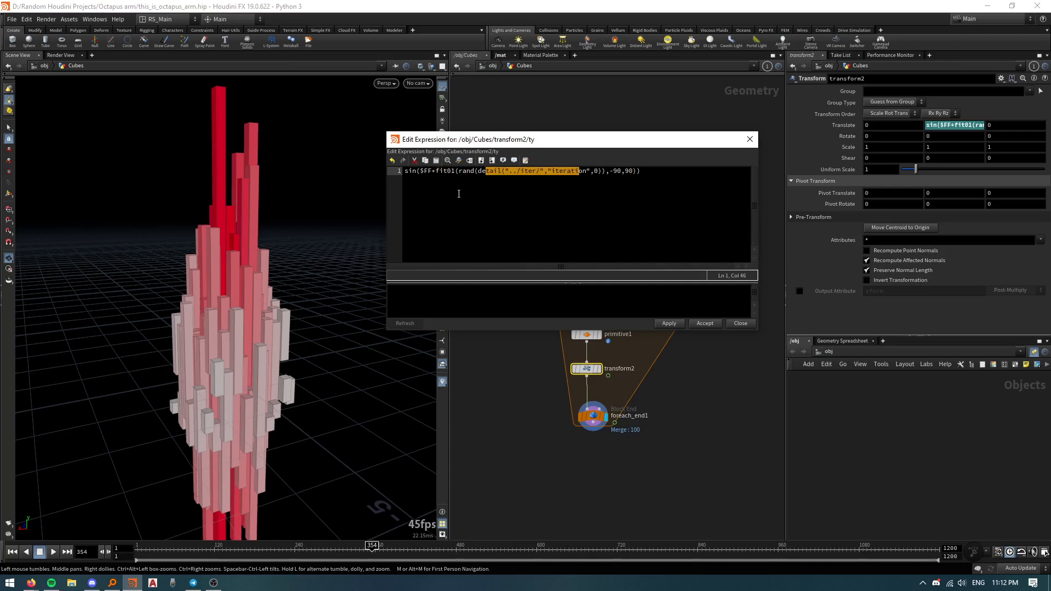
pyautogui.moveTo(437, 171); pyautogui.dragTo(456, 173)
pyautogui.click(468, 171)
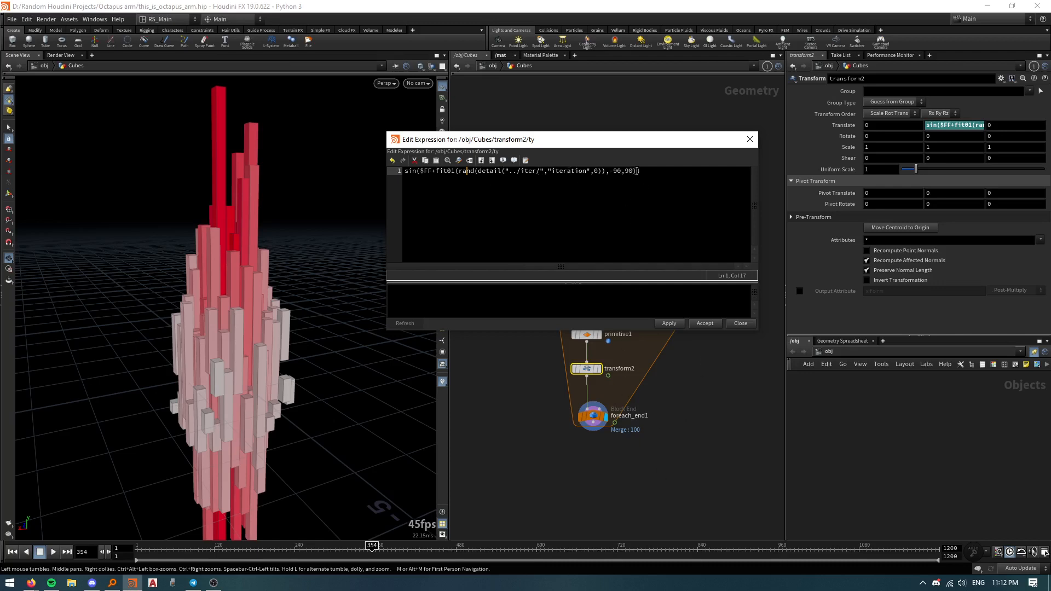
# Step: Set the fit01 output range in the Y translate expression to 0,1 and accept it
pyautogui.moveTo(638, 171); pyautogui.dragTo(609, 171)
pyautogui.click(634, 179)
pyautogui.moveTo(633, 173); pyautogui.dragTo(610, 173)
pyautogui.write('0,')
pyautogui.click(700, 323)
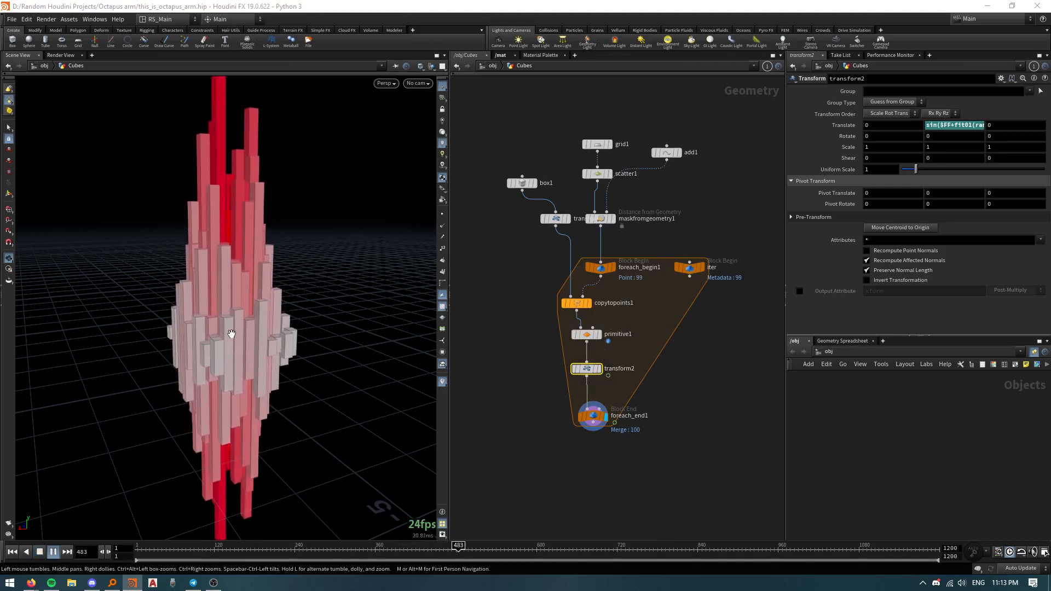
# Step: Scrub to frame 444, play the animation, and examine the offset vertical motion of the boxes up close and from above
pyautogui.moveTo(470, 545); pyautogui.dragTo(432, 546)
pyautogui.moveTo(222, 289); pyautogui.dragTo(462, 239, button='right')
pyautogui.moveTo(299, 383); pyautogui.dragTo(282, 298, button='right')
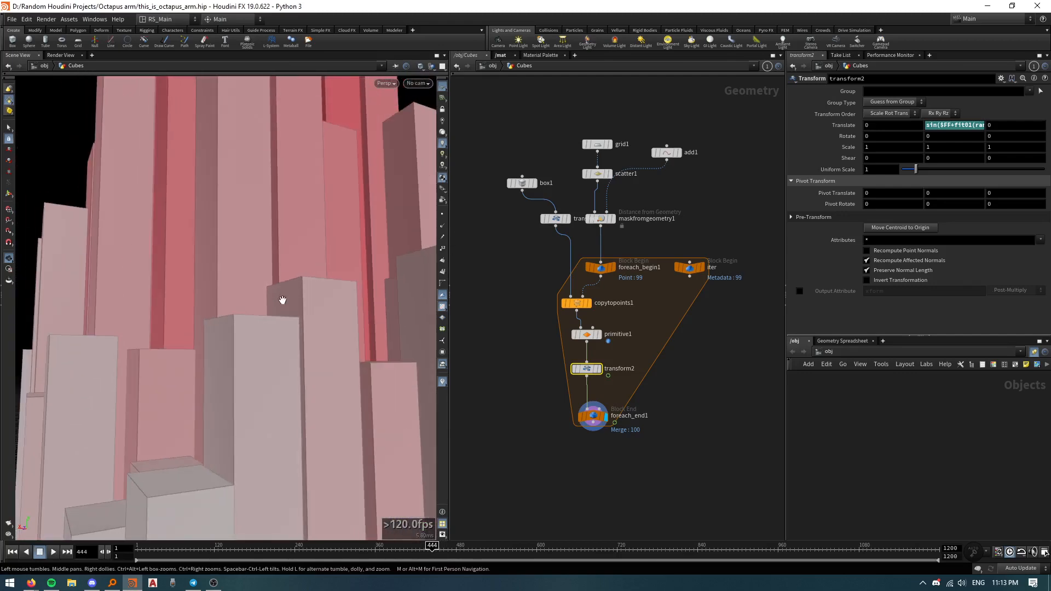
pyautogui.press('Up')
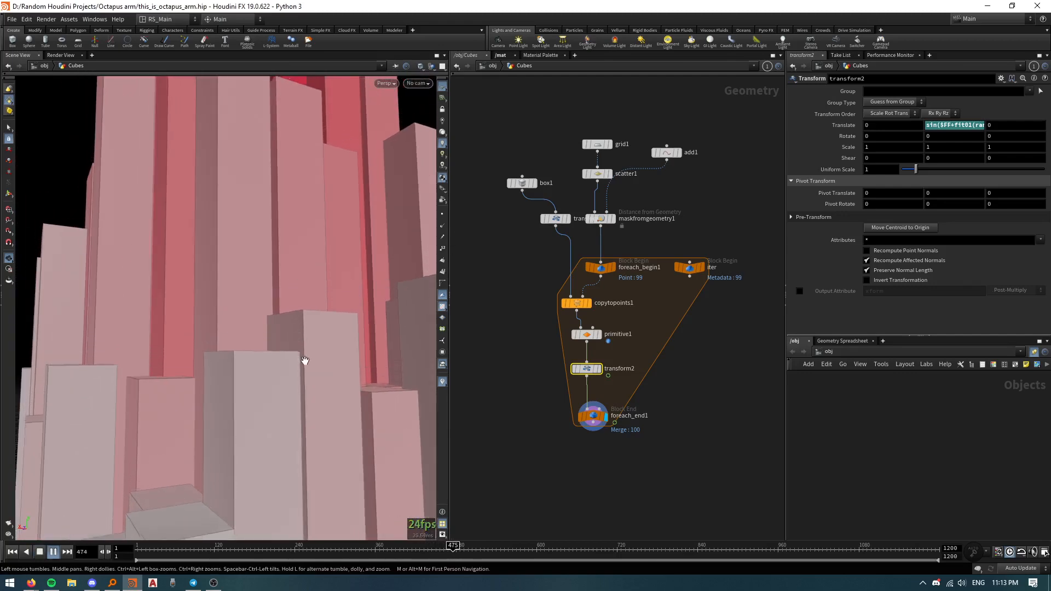
pyautogui.press('Up')
pyautogui.moveTo(331, 336); pyautogui.dragTo(284, 504)
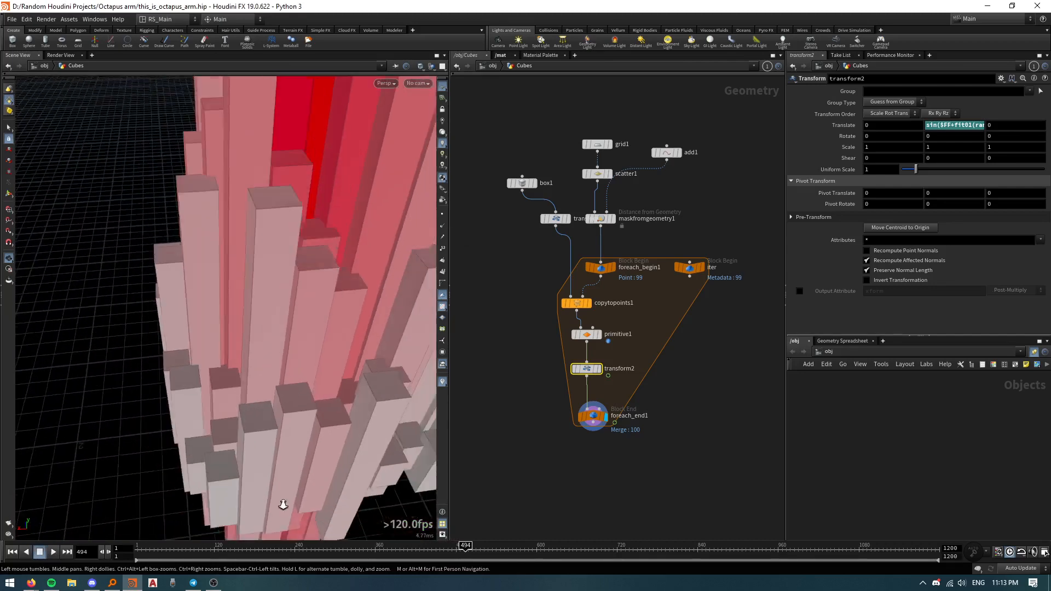
pyautogui.moveTo(350, 274); pyautogui.dragTo(294, 350, button='right')
pyautogui.moveTo(294, 350); pyautogui.dragTo(277, 398, button='middle')
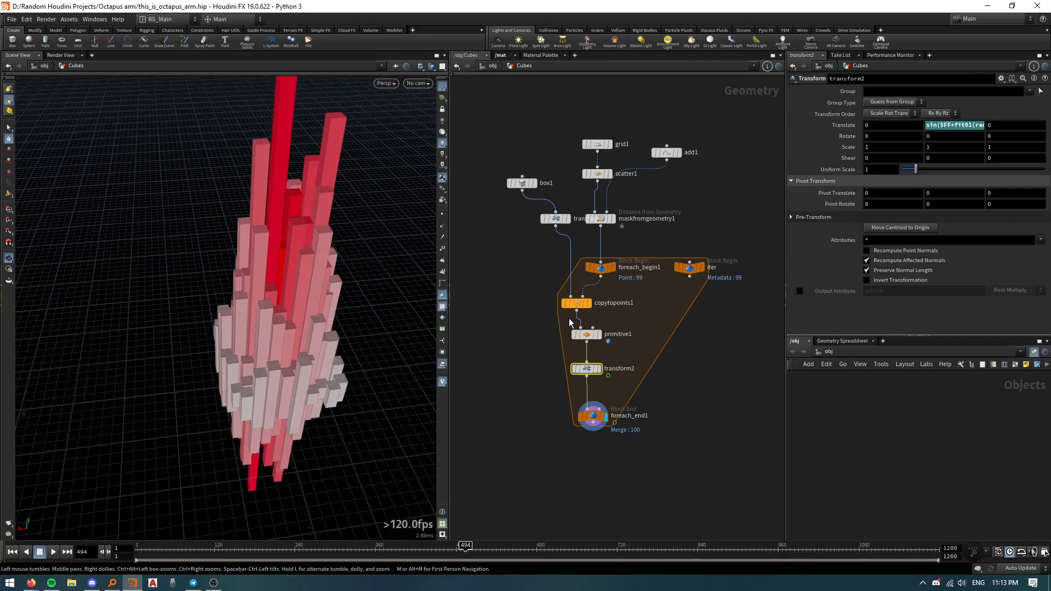
# Step: Set the fit01 output range in transform2's Y translate expression to -1,1 and accept it
pyautogui.click(953, 124)
pyautogui.hotkey('alt', 'e')
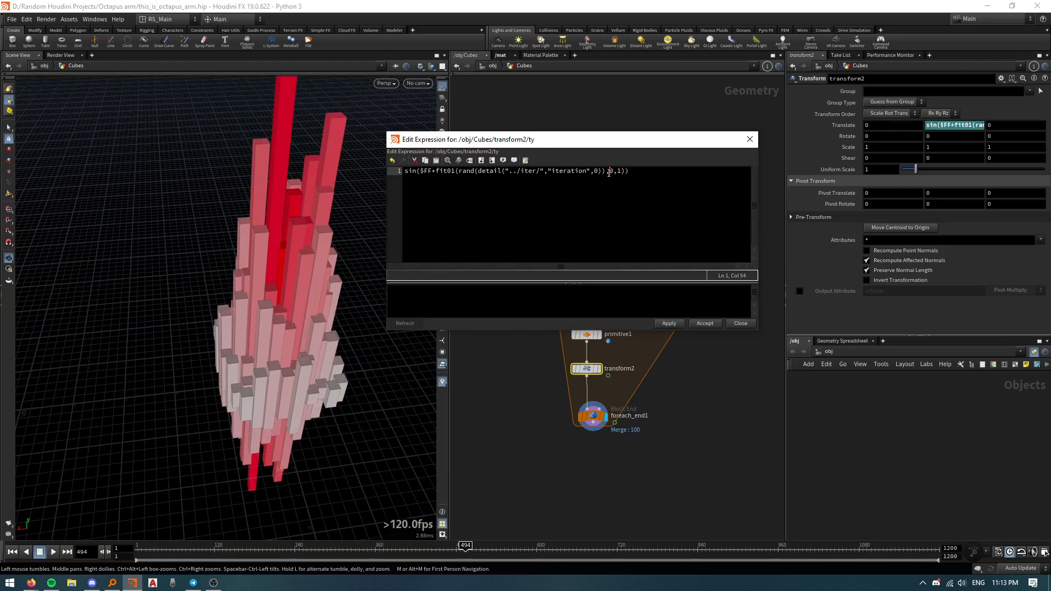
pyautogui.moveTo(611, 173); pyautogui.dragTo(622, 173)
pyautogui.write('-90')
pyautogui.press('BackSpace')
pyautogui.press('BackSpace')
pyautogui.press('BackSpace')
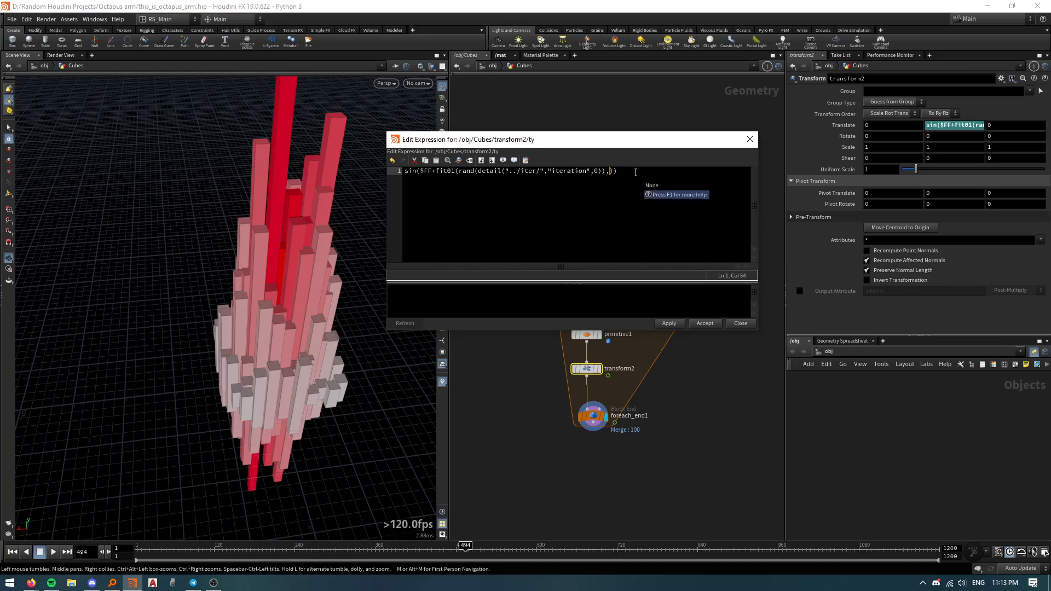
pyautogui.write('-1,1')
pyautogui.click(673, 321)
pyautogui.click(697, 324)
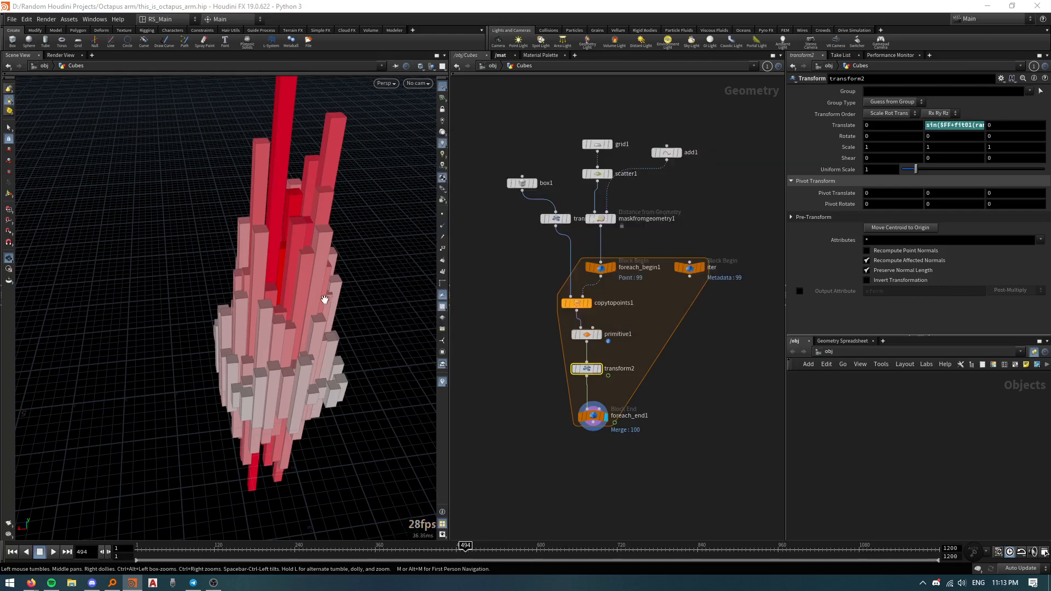
# Step: Play the animation from an early frame and examine the boxes' randomly offset vertical motion up close
pyautogui.moveTo(322, 296); pyautogui.dragTo(306, 291)
pyautogui.scroll(3, 307, 292)
pyautogui.click(175, 554)
pyautogui.press('Up')
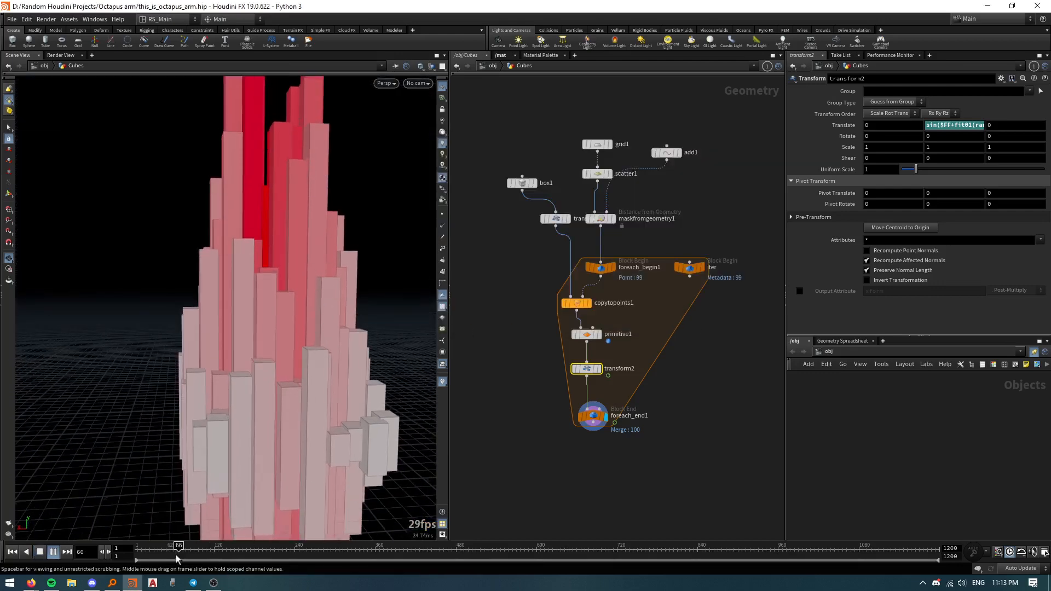
pyautogui.moveTo(270, 336); pyautogui.dragTo(355, 278, button='right')
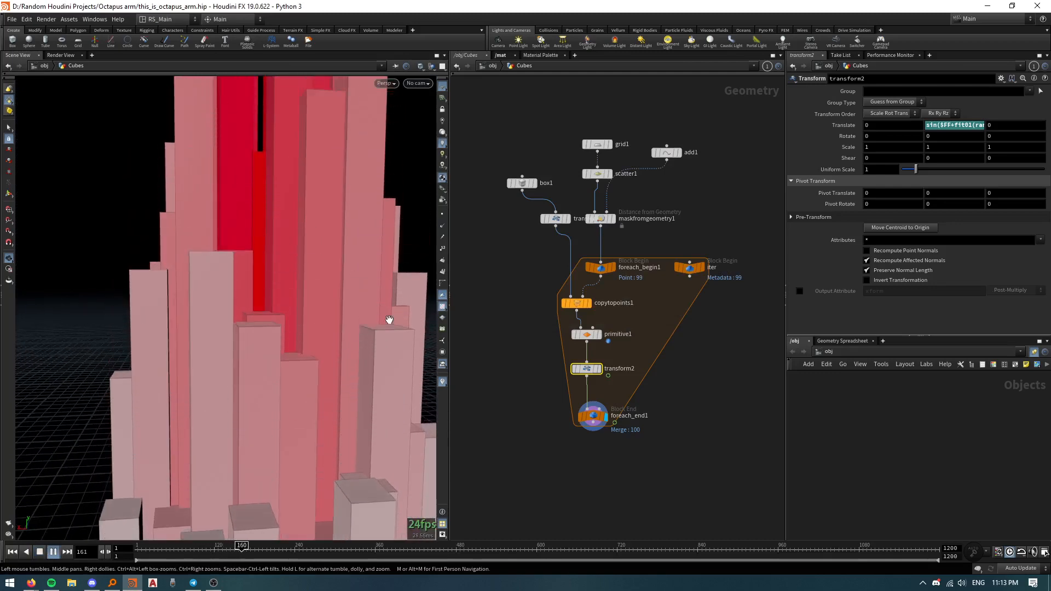
# Step: Stop the playback at frame 154 and view the whole column of offset boxes
pyautogui.click(147, 547)
pyautogui.moveTo(147, 546)
pyautogui.mouseDown()
pyautogui.moveTo(289, 560)
pyautogui.moveTo(239, 552)
pyautogui.mouseUp()
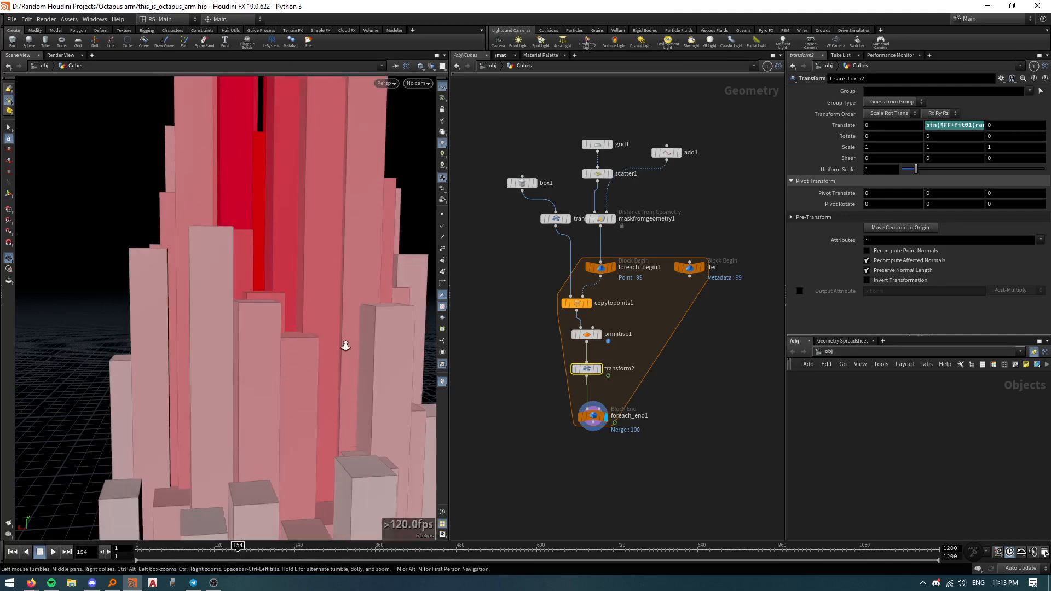
pyautogui.moveTo(345, 347); pyautogui.dragTo(308, 475, button='right')
pyautogui.moveTo(308, 475); pyautogui.dragTo(283, 375, button='middle')
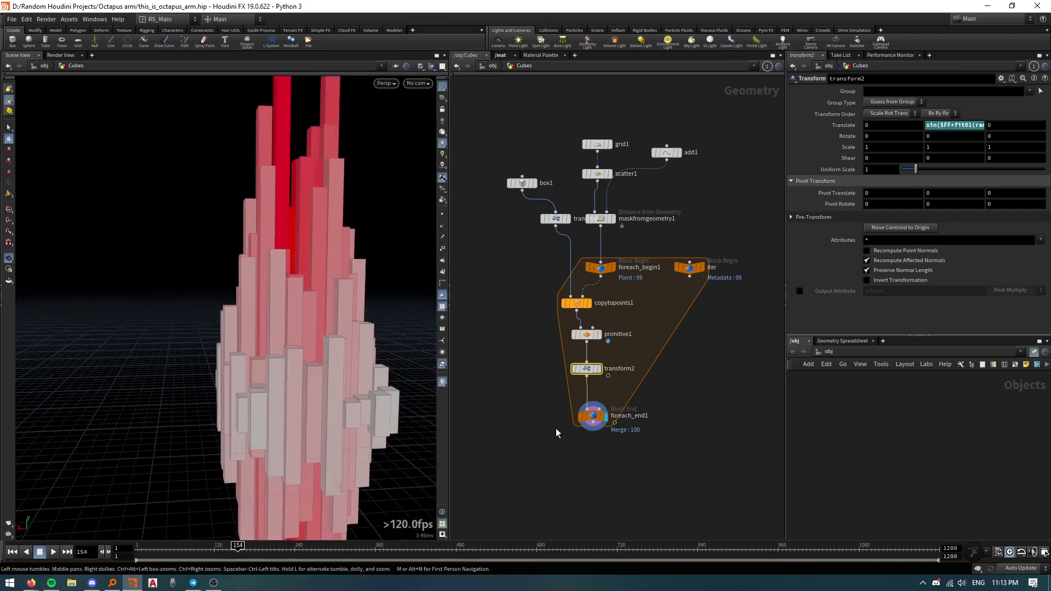
# Step: Set the fit01 output range in transform2's Y translate expression to -270,270, accept it, and play the animation
pyautogui.click(952, 125)
pyautogui.hotkey('alt', 'e')
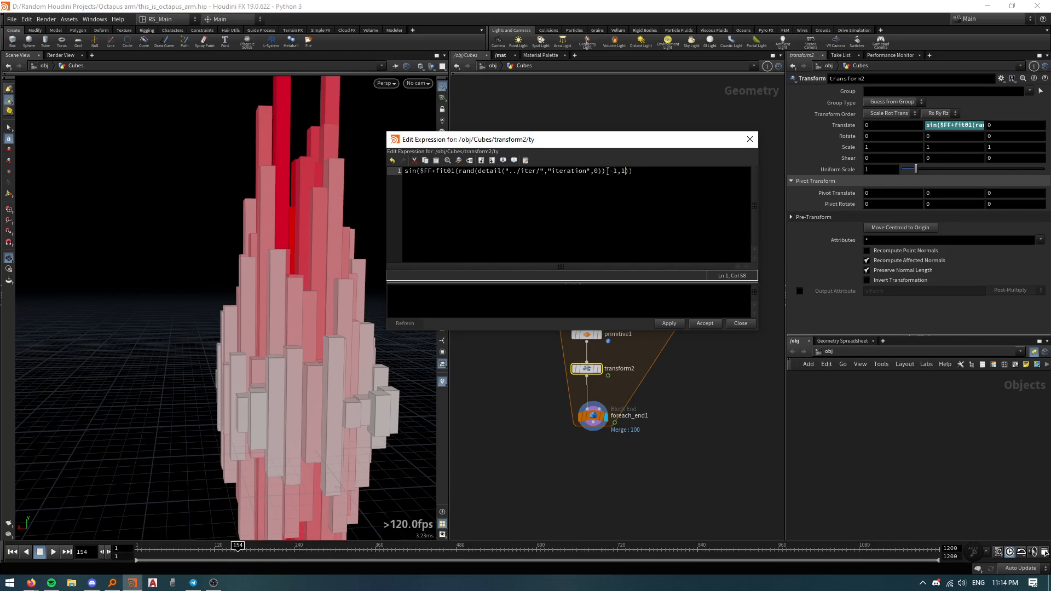
pyautogui.moveTo(609, 172); pyautogui.dragTo(626, 184)
pyautogui.write('-270,270')
pyautogui.click(673, 323)
pyautogui.click(691, 324)
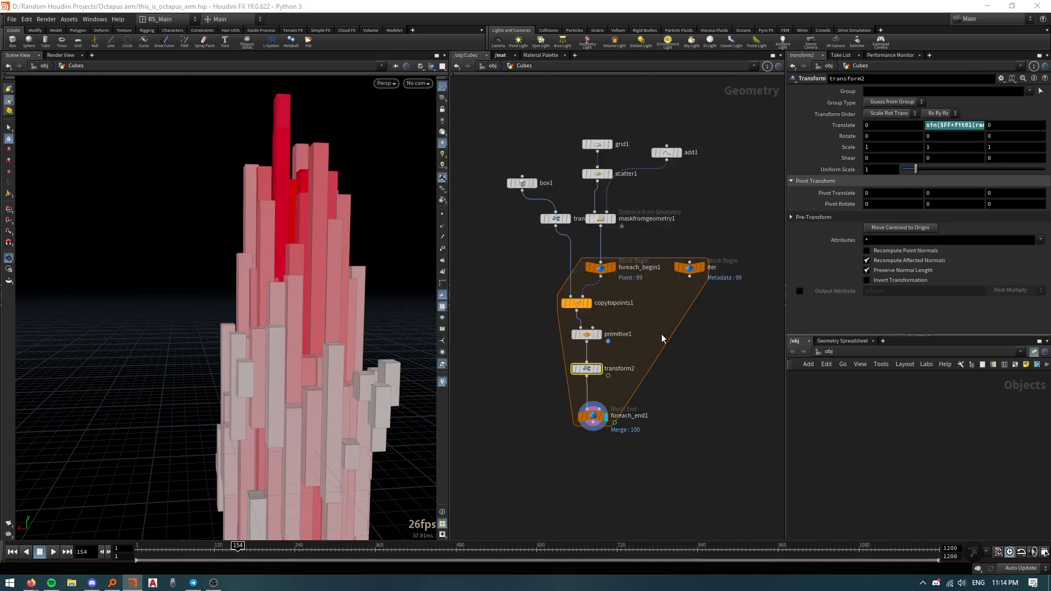
pyautogui.press('Up')
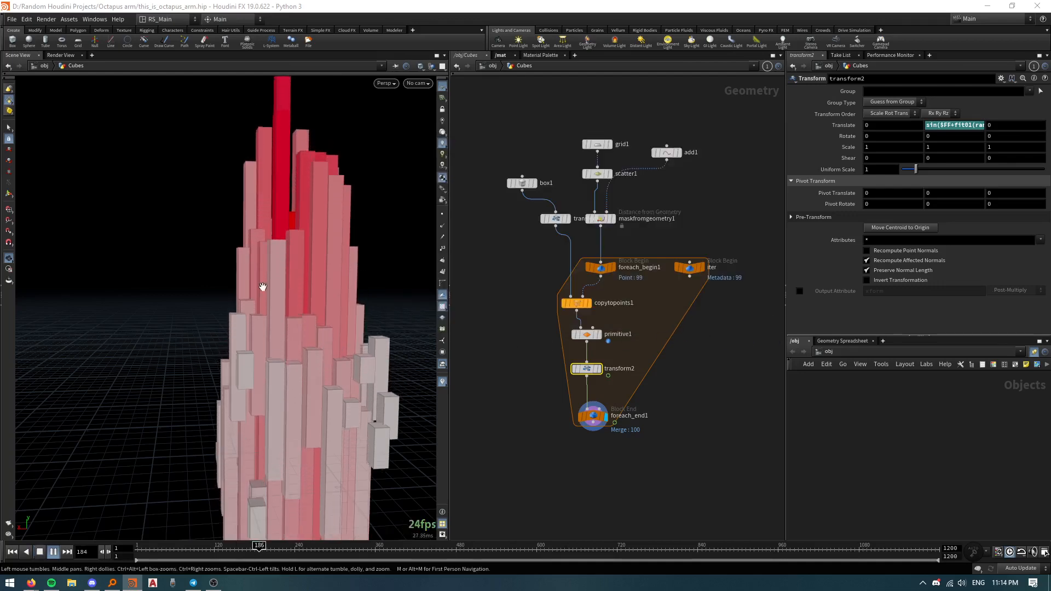
pyautogui.keyDown('alt'); pyautogui.moveTo(262, 290); pyautogui.dragTo(295, 436, button='right'); pyautogui.keyUp('alt')
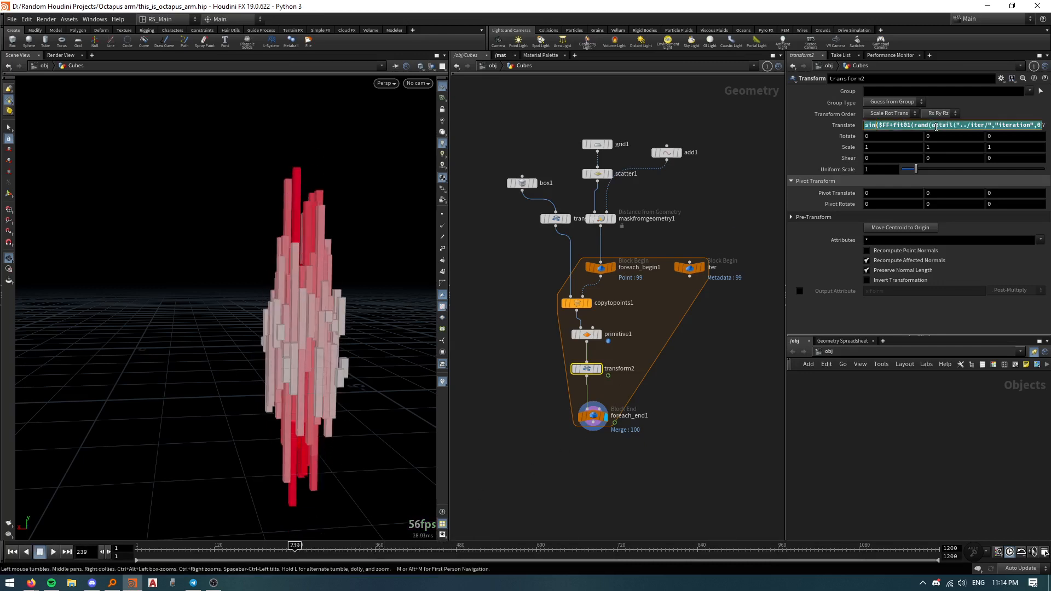
# Step: Set the fit01 output range in transform2's Y translate expression to -90,90, accept it, and preview the motion, ending at frame 189
pyautogui.hotkey('alt', 'e')
pyautogui.moveTo(641, 174); pyautogui.dragTo(611, 176)
pyautogui.write('-90')
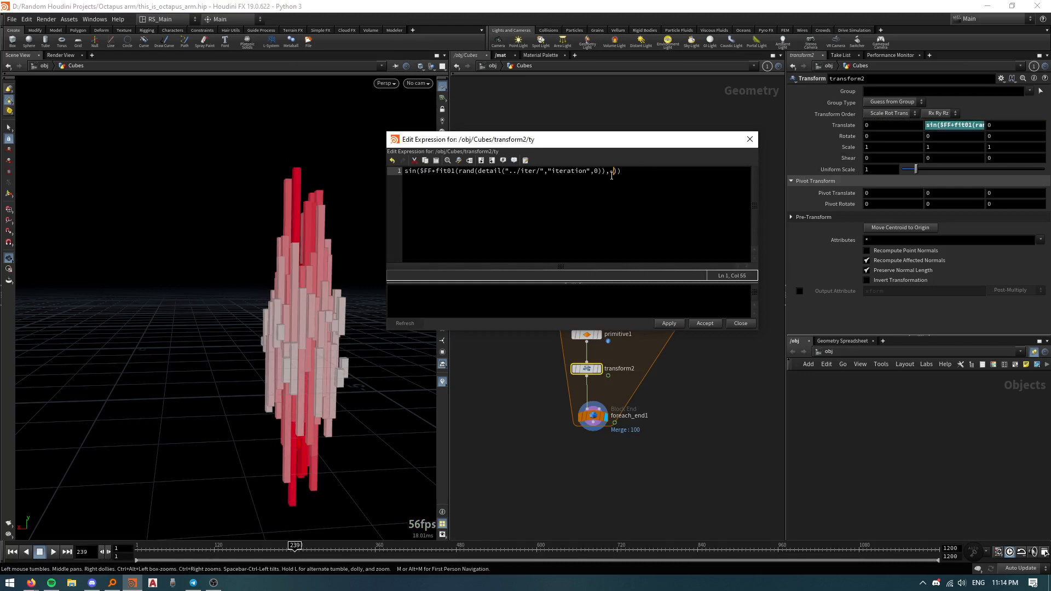
pyautogui.write(',90')
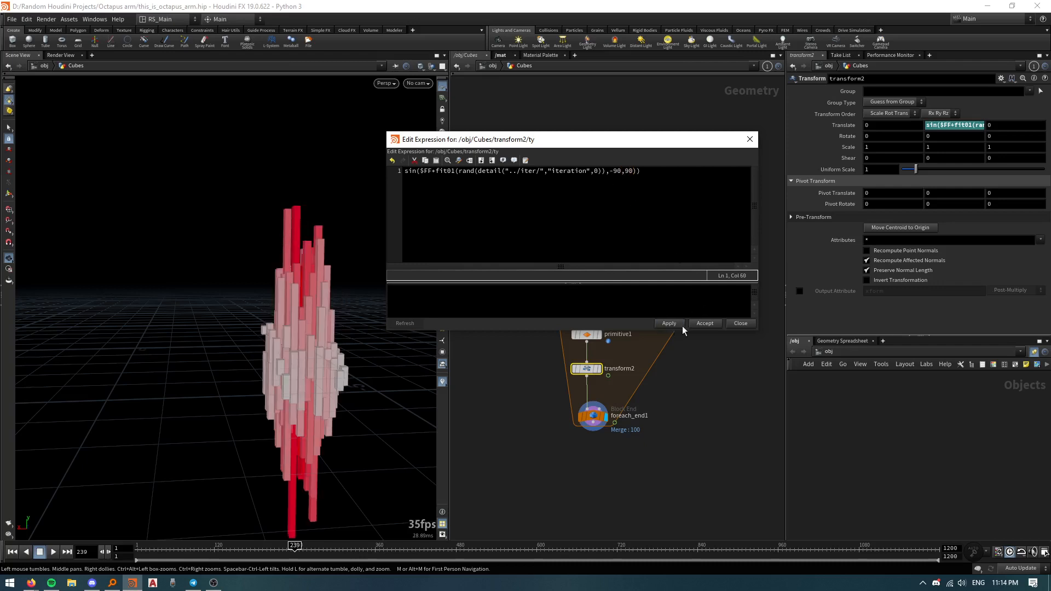
pyautogui.click(705, 324)
pyautogui.press('Up')
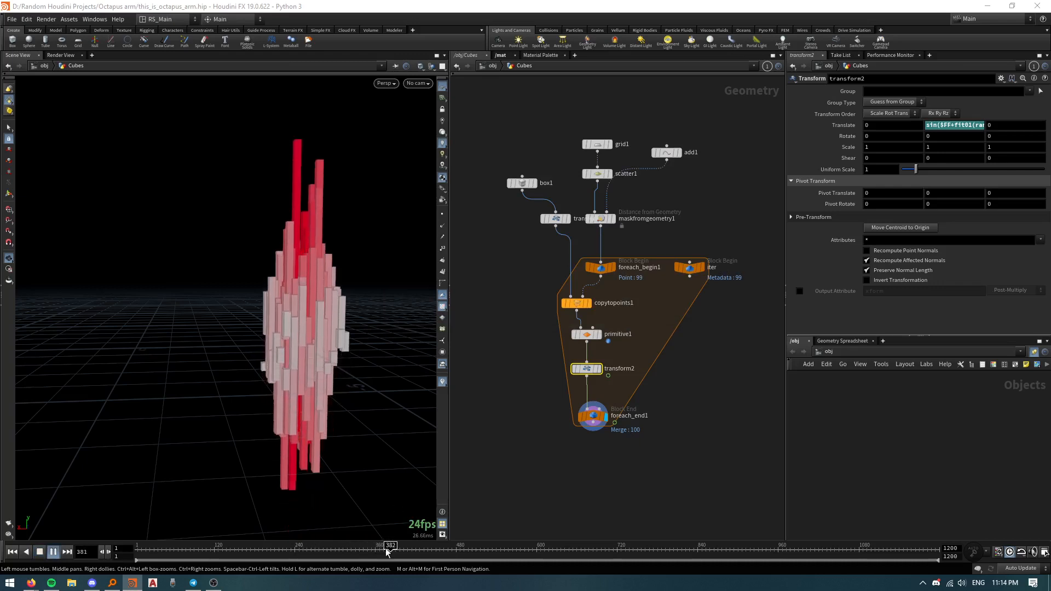
pyautogui.moveTo(387, 550); pyautogui.dragTo(261, 551)
# Step: Add a null named OUT after foreach_end1 and switch the network wiring style to straight
pyautogui.moveTo(469, 425); pyautogui.dragTo(506, 386, button='right')
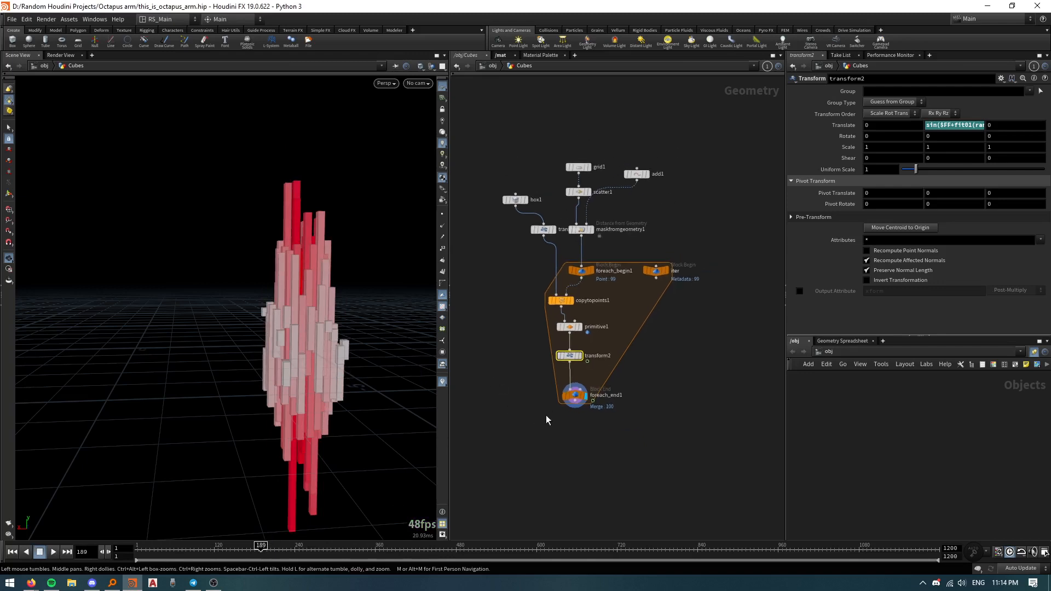
pyautogui.press('Tab')
pyautogui.write('null')
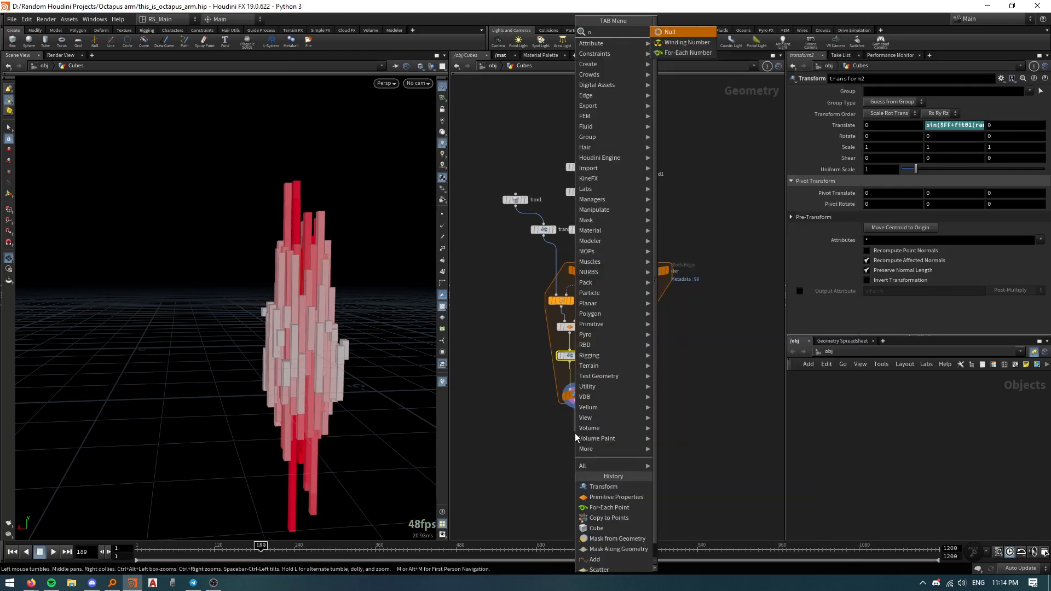
pyautogui.press('Return')
pyautogui.click(574, 432)
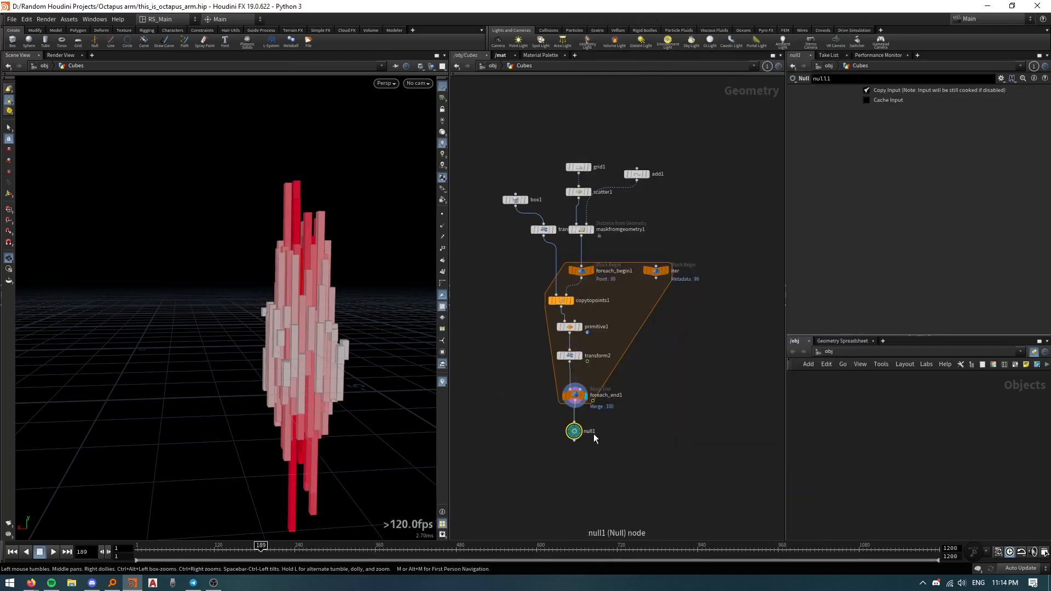
pyautogui.doubleClick(591, 432)
pyautogui.write('OUT')
pyautogui.press('Return')
pyautogui.hotkey('shift', 's')
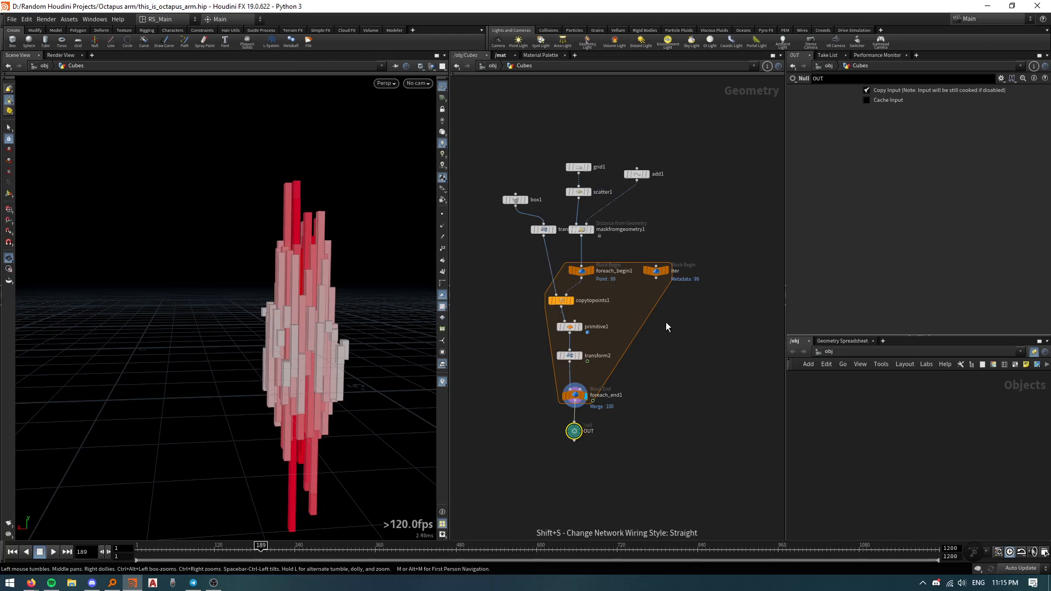
# Step: Inside the Scatter_of_cubes object, create an Add node and enable its Point 0 at the origin
pyautogui.click(492, 65)
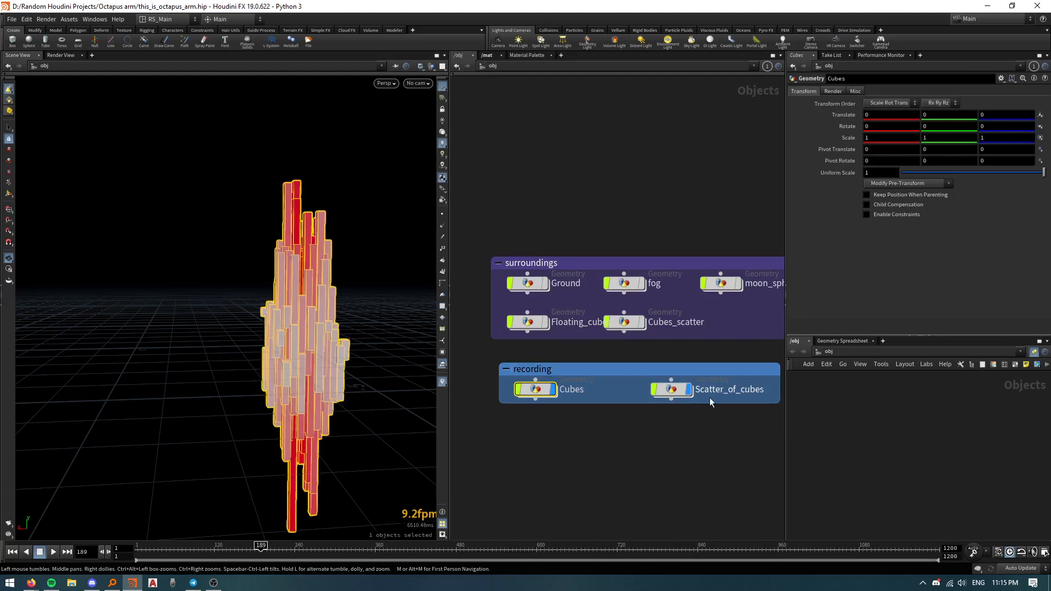
pyautogui.doubleClick(678, 395)
pyautogui.press('Tab')
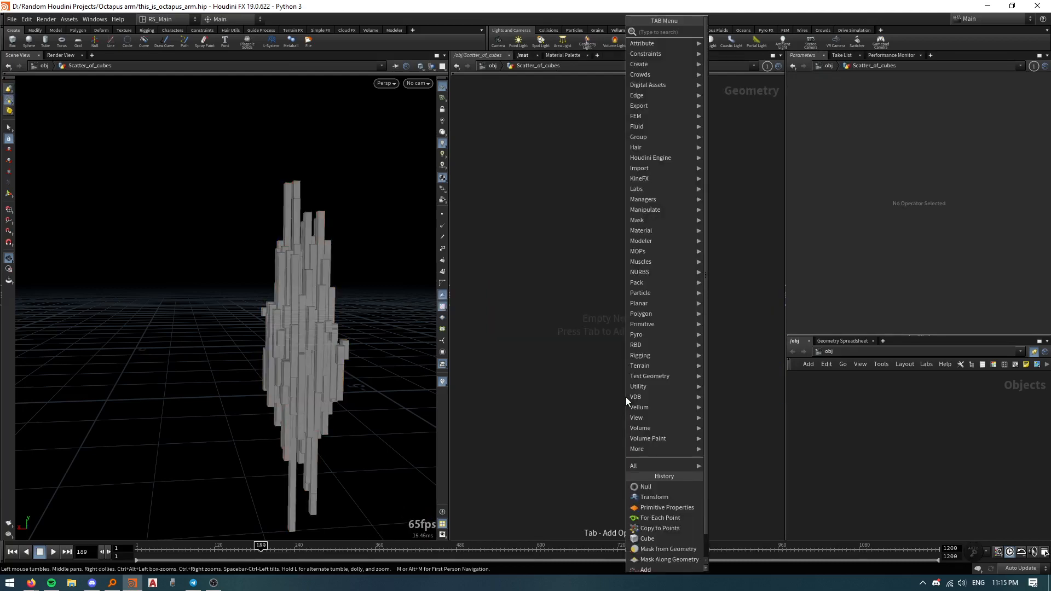
pyautogui.write('add')
pyautogui.press('Return')
pyautogui.click(588, 277)
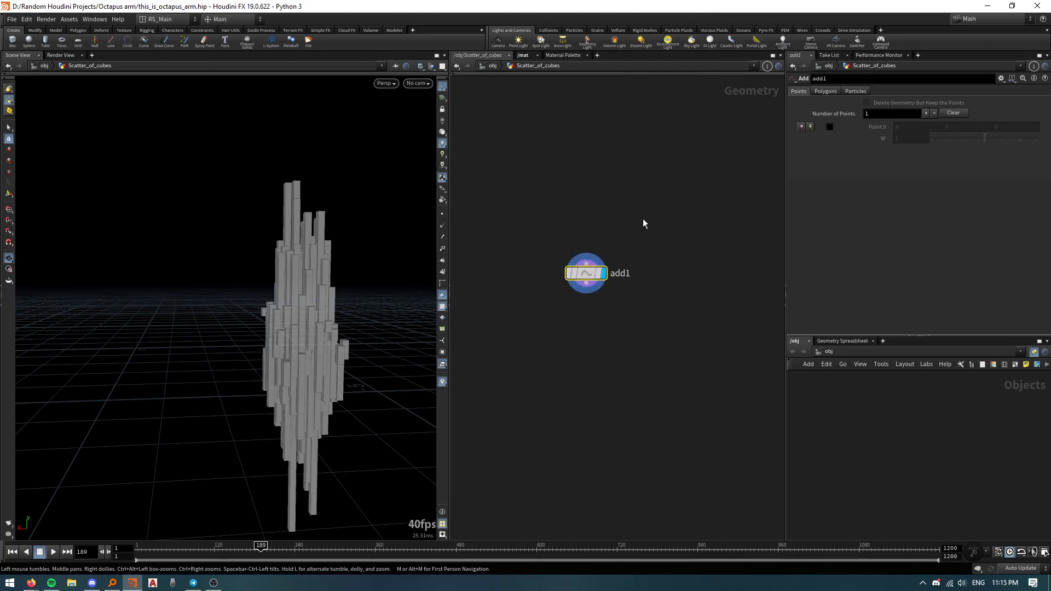
pyautogui.click(830, 127)
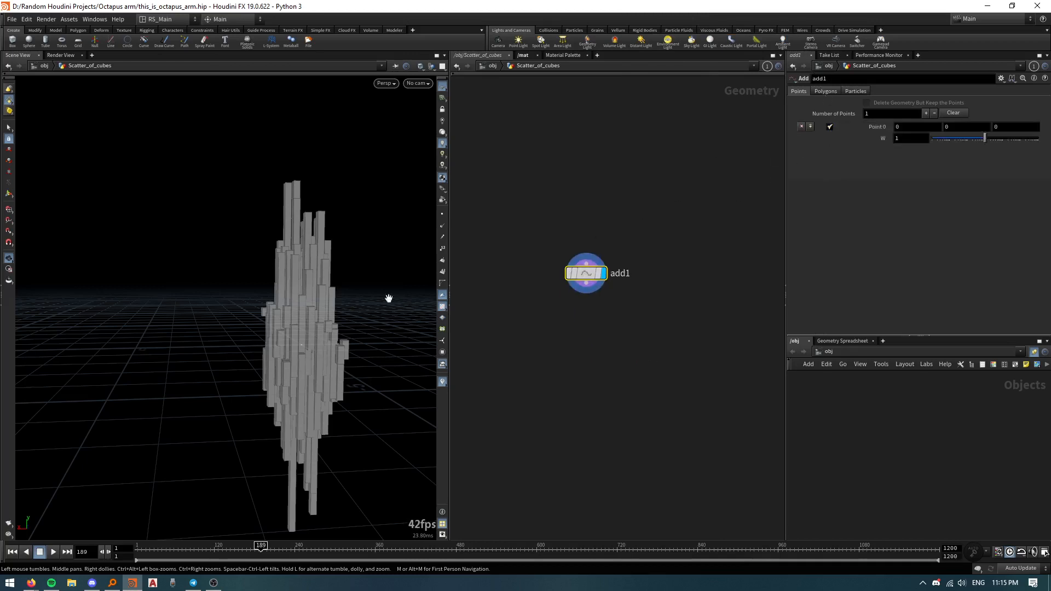
# Step: Hide the other objects in the viewport and view the single point from above
pyautogui.click(430, 67)
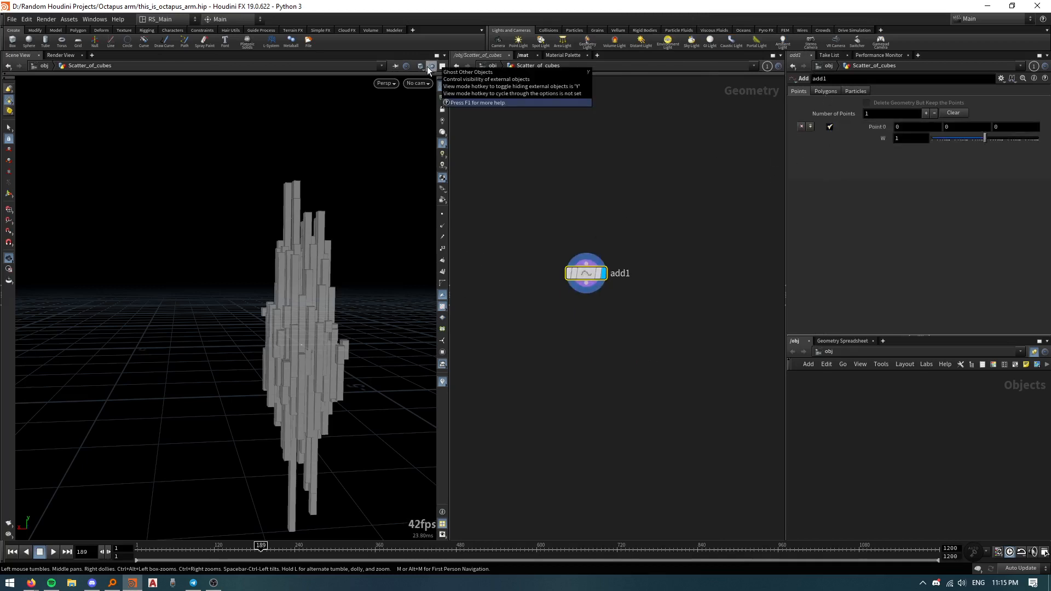
pyautogui.click(460, 96)
pyautogui.moveTo(302, 373); pyautogui.dragTo(241, 310)
# Step: Connect a Point Replicate node to add1's output and display its points
pyautogui.moveTo(586, 289); pyautogui.dragTo(584, 313)
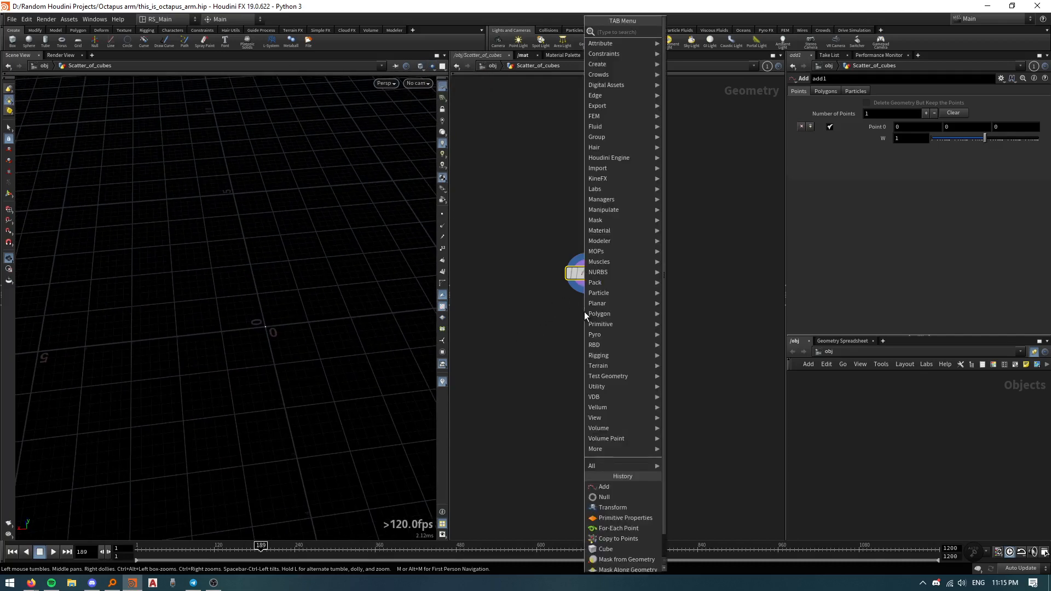
pyautogui.write('point')
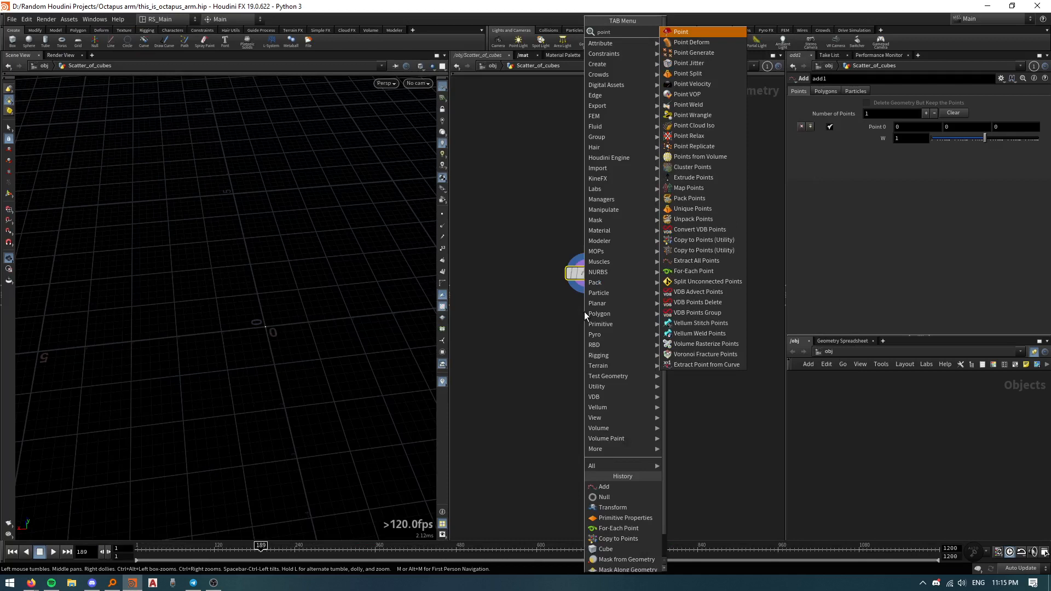
pyautogui.write(' rep')
pyautogui.press('Return')
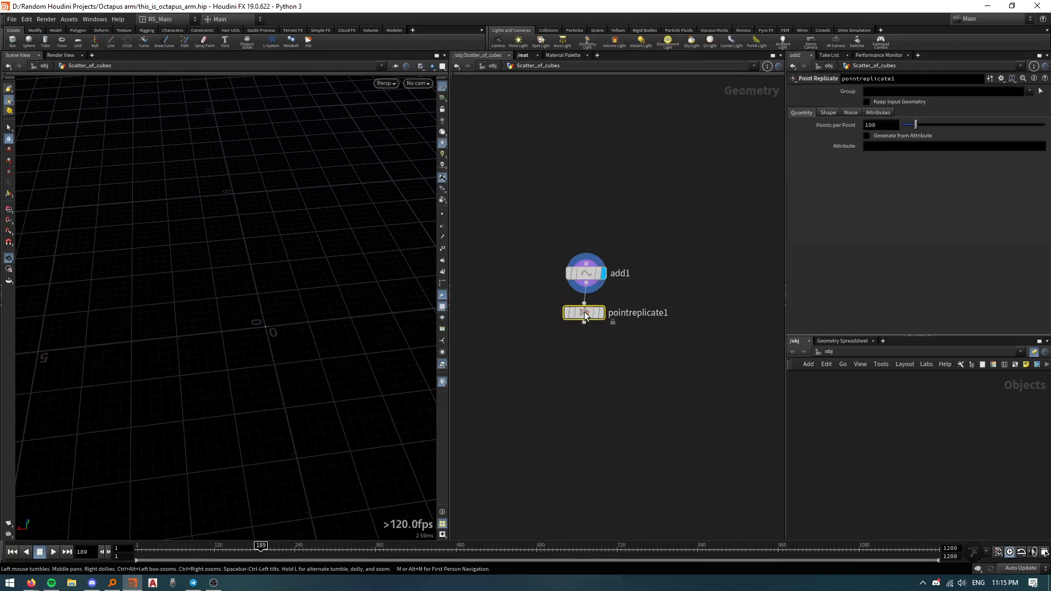
pyautogui.click(583, 315)
pyautogui.moveTo(286, 311)
pyautogui.mouseDown()
pyautogui.moveTo(272, 245)
pyautogui.moveTo(266, 295)
pyautogui.moveTo(276, 293)
pyautogui.mouseUp()
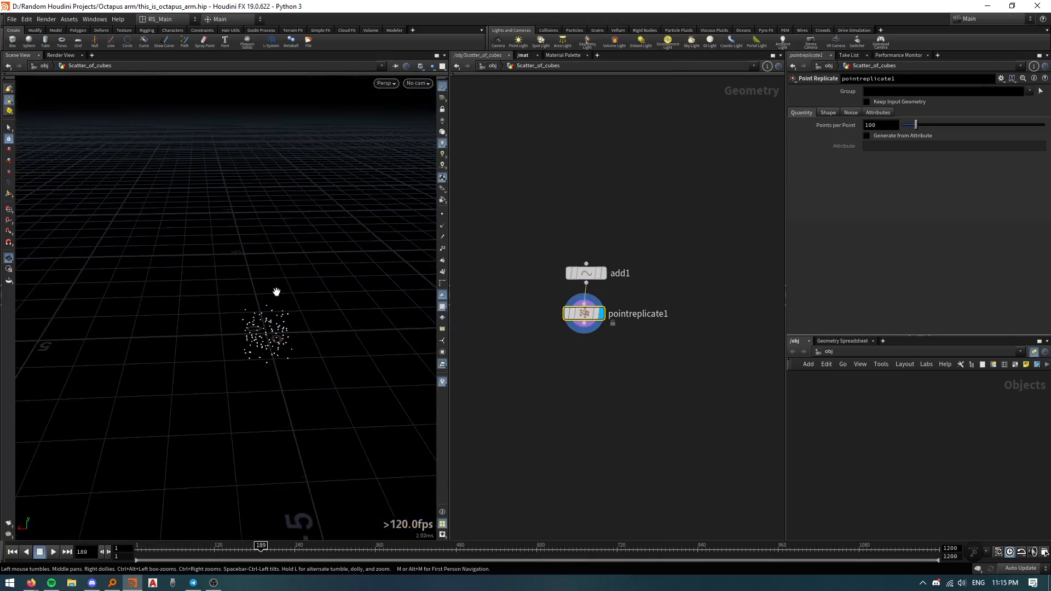
# Step: Build a chain of box, IsoOffset, and Scatter nodes beside add1 and display the scattered points
pyautogui.press('Tab')
pyautogui.write('box')
pyautogui.press('Return')
pyautogui.click(682, 272)
pyautogui.press('Tab')
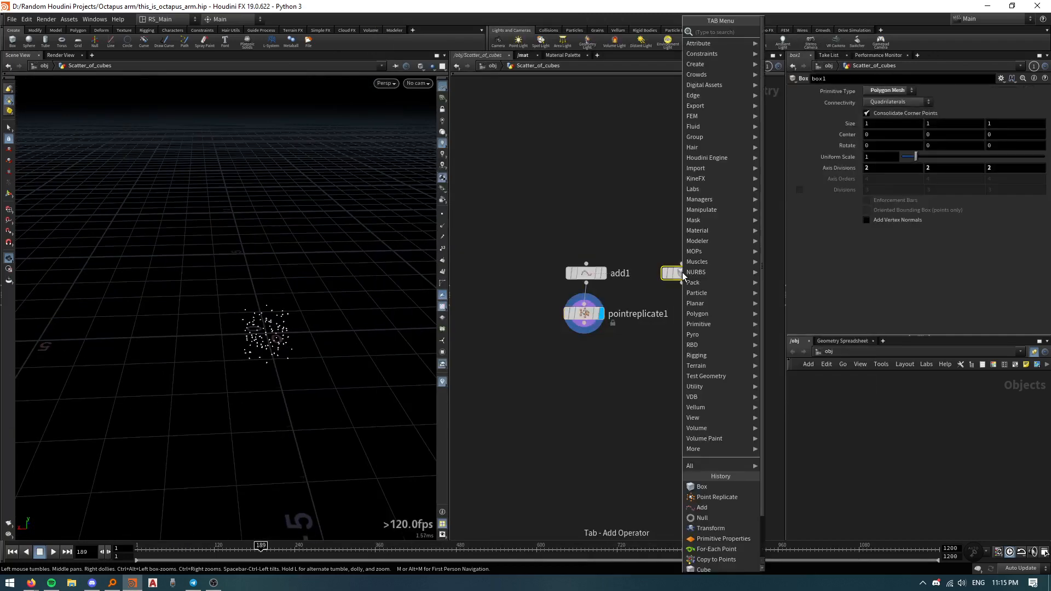
pyautogui.write('iso')
pyautogui.press('Return')
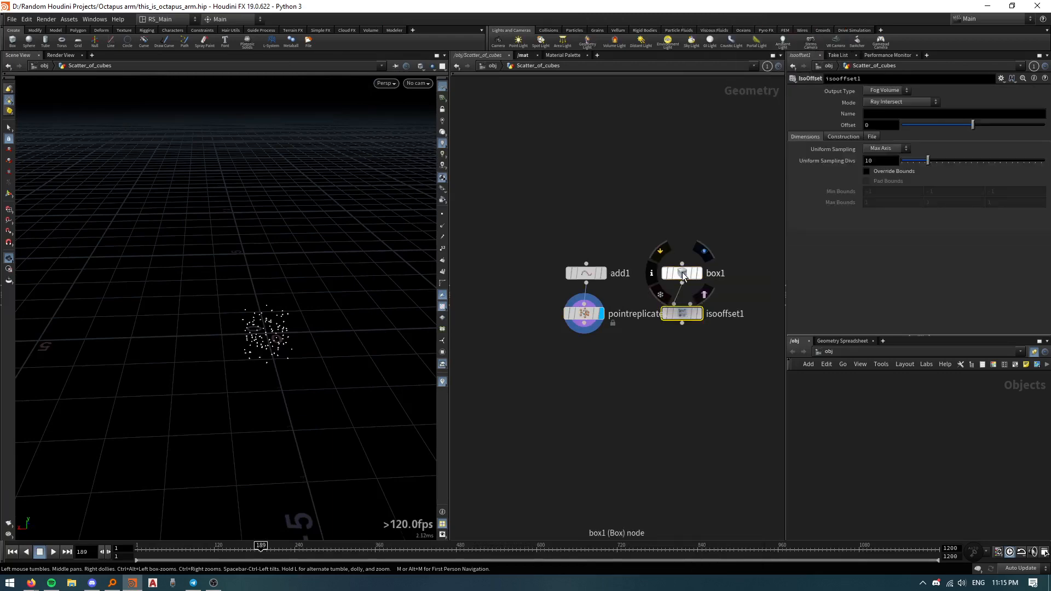
pyautogui.press('Tab')
pyautogui.write('scatter')
pyautogui.press('Return')
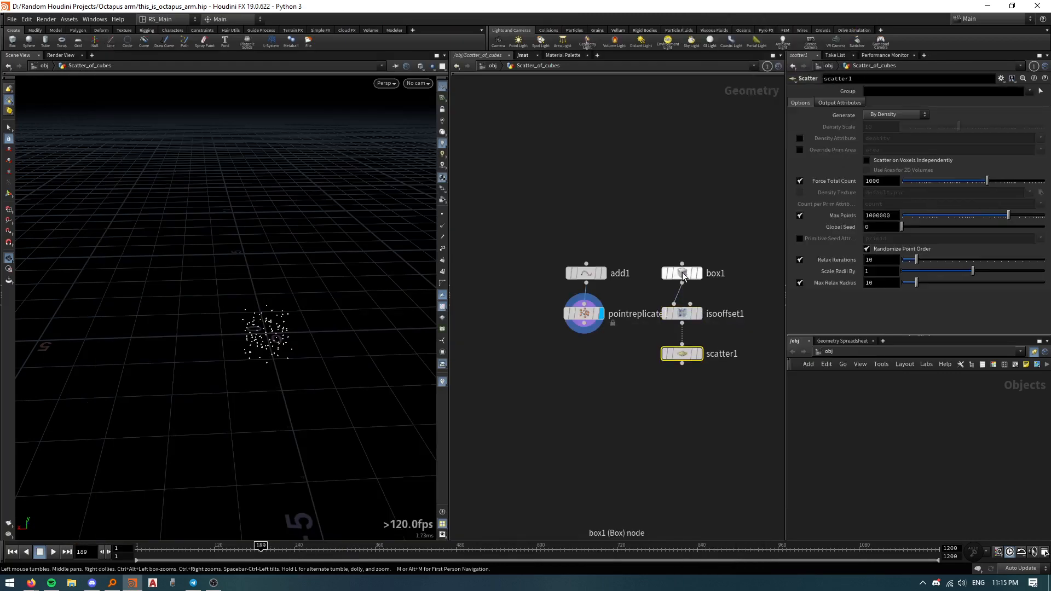
pyautogui.click(702, 356)
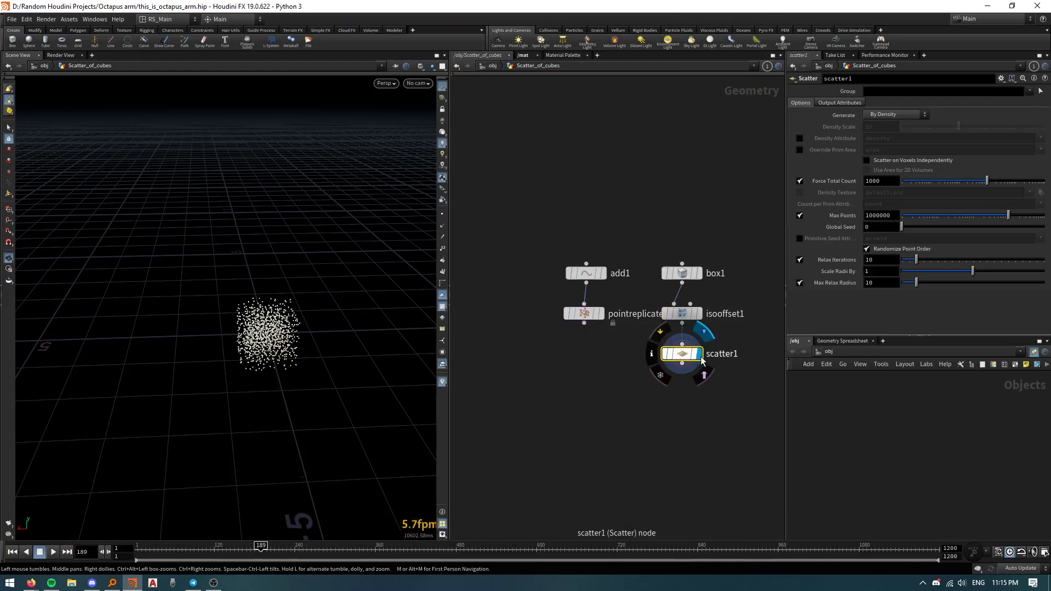
# Step: Delete the box1, isooffset1, and scatter1 nodes
pyautogui.moveTo(693, 403); pyautogui.dragTo(681, 253)
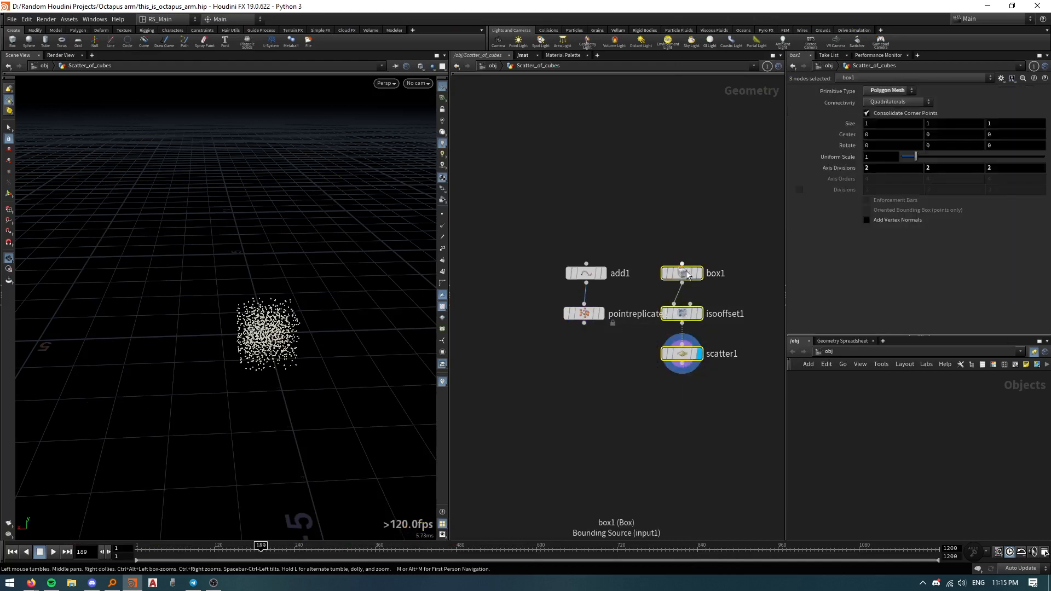
pyautogui.press('Delete')
pyautogui.moveTo(583, 280)
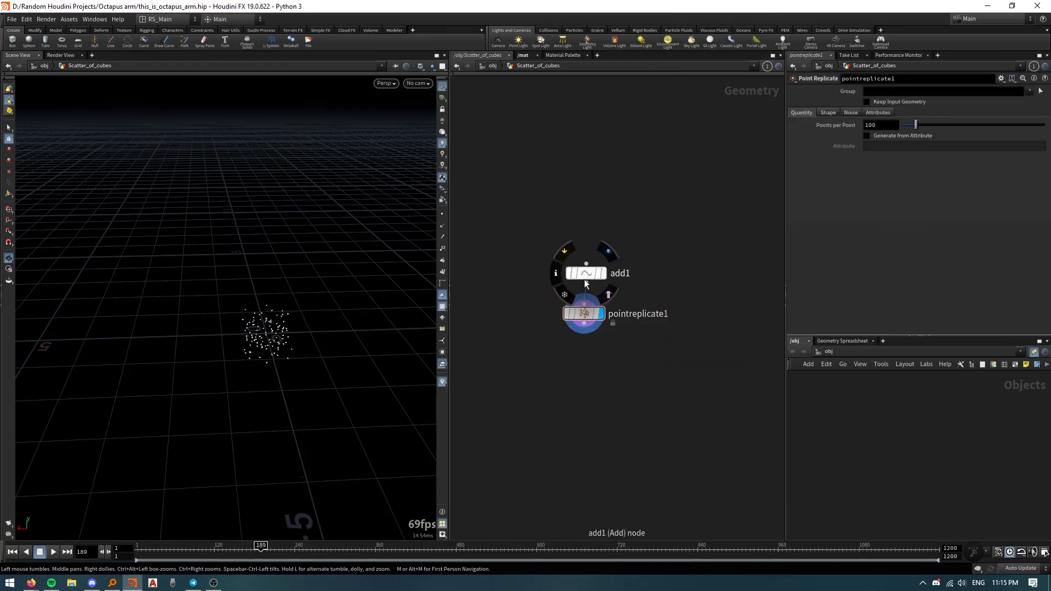
# Step: Review pointreplicate1's shape options and enable Add Noise for its points
pyautogui.click(591, 315)
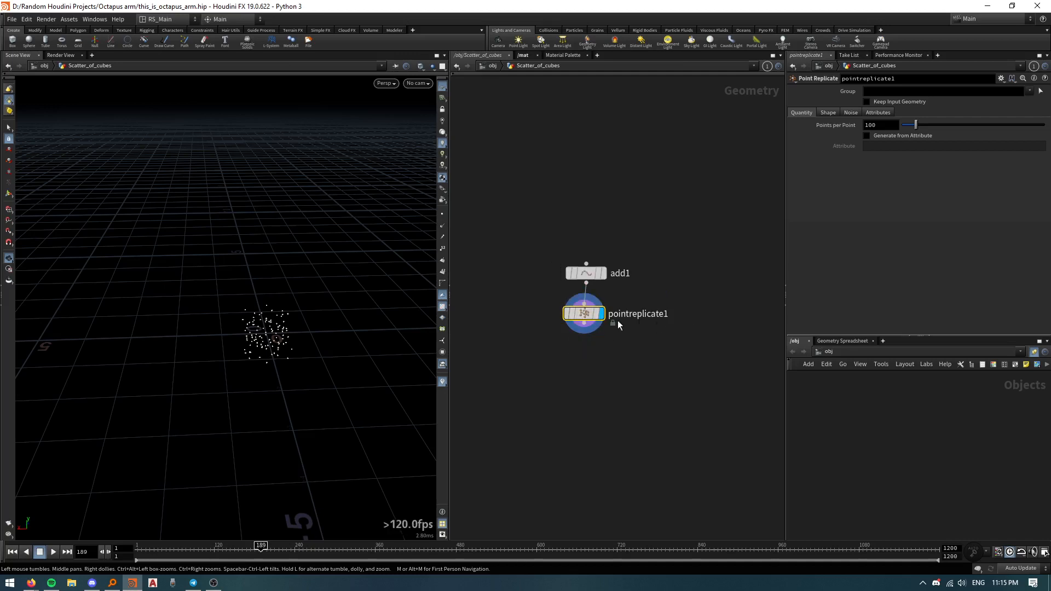
pyautogui.click(829, 113)
pyautogui.click(875, 126)
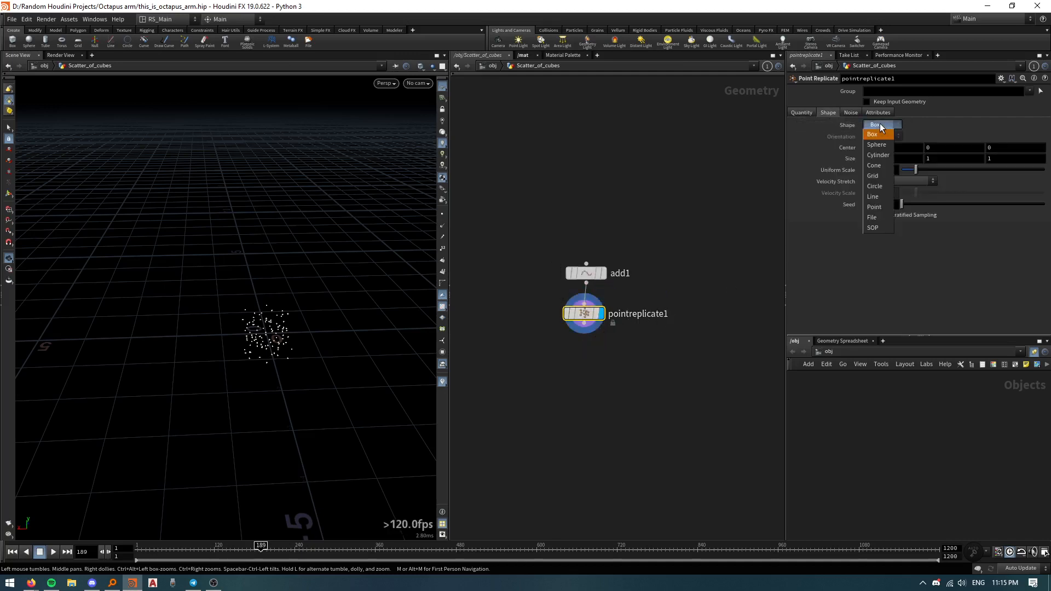
pyautogui.click(801, 112)
pyautogui.click(851, 113)
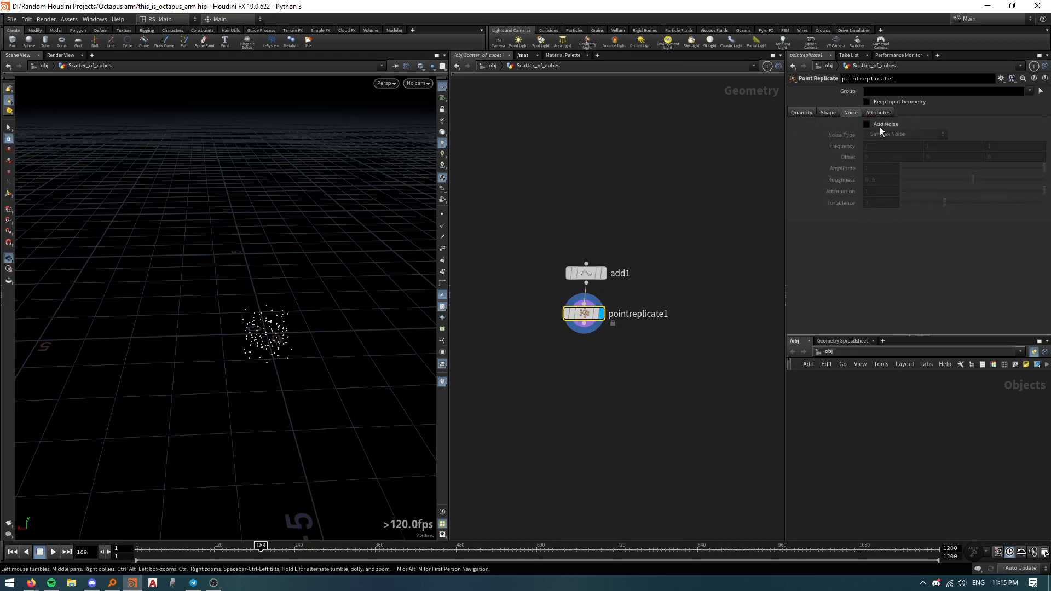
pyautogui.click(866, 124)
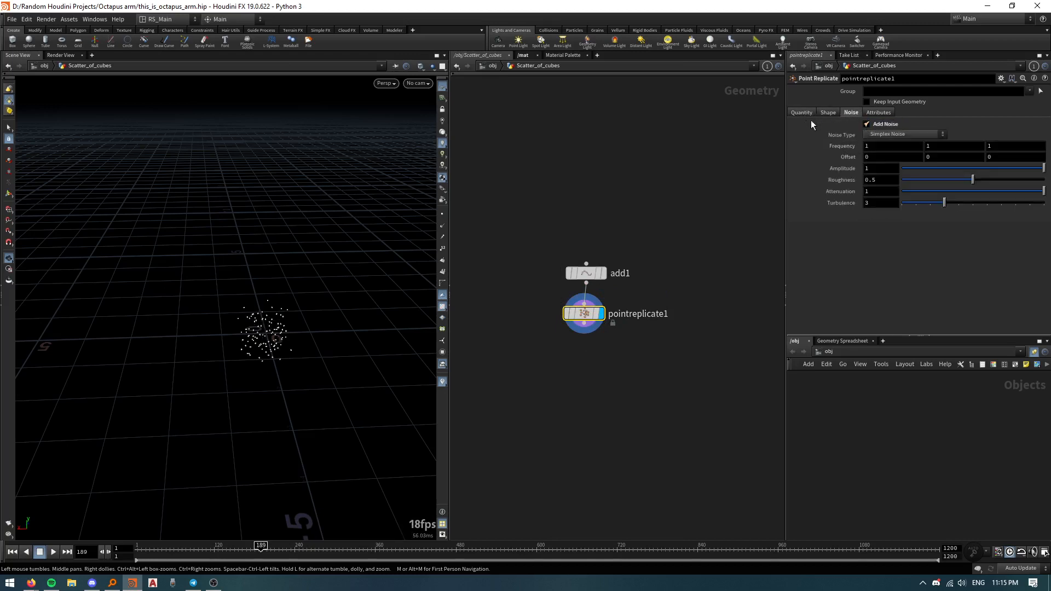
# Step: Set the Point Replicate shape's box size to 8.5 on all three axes
pyautogui.click(828, 114)
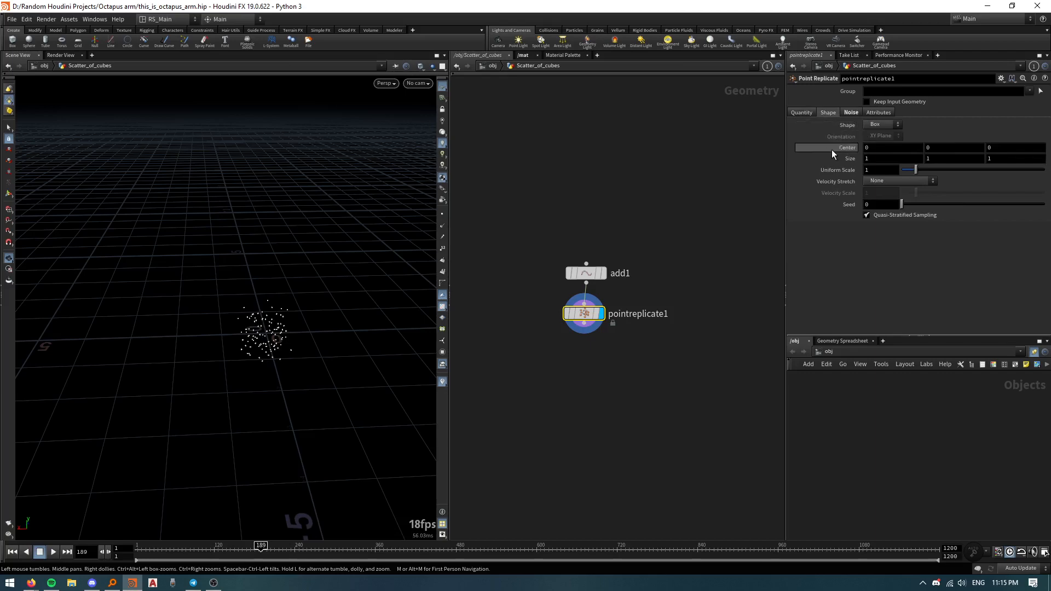
pyautogui.moveTo(837, 158); pyautogui.dragTo(113, 159, button='middle')
pyautogui.moveTo(340, 255); pyautogui.dragTo(363, 274)
pyautogui.moveTo(363, 274); pyautogui.dragTo(322, 395, button='right')
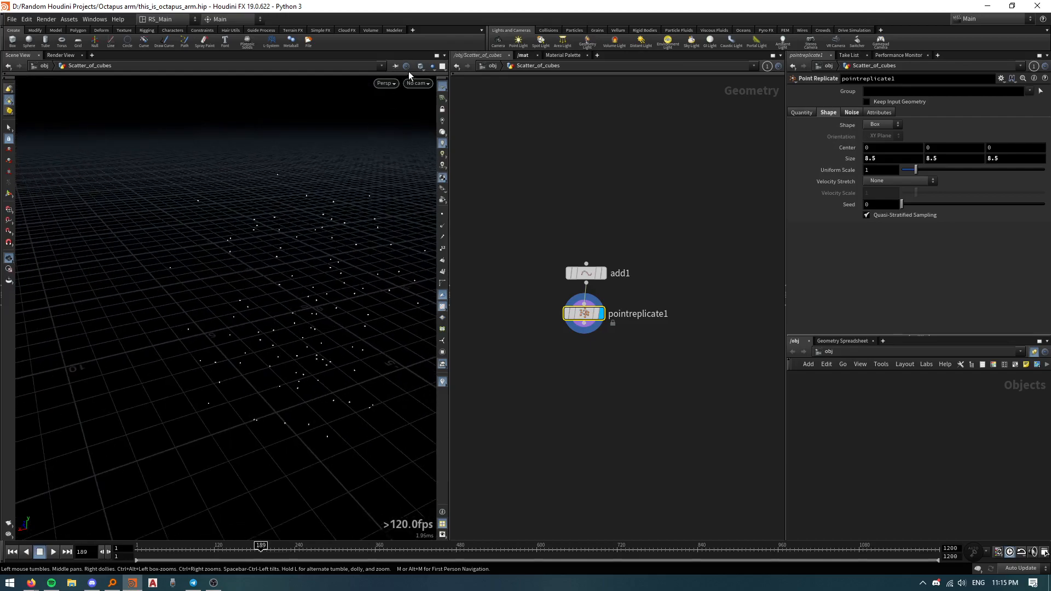
# Step: Ghost the other objects in the viewport to compare the point spread with the cube cluster
pyautogui.click(432, 67)
pyautogui.click(436, 90)
pyautogui.moveTo(368, 249); pyautogui.dragTo(348, 284)
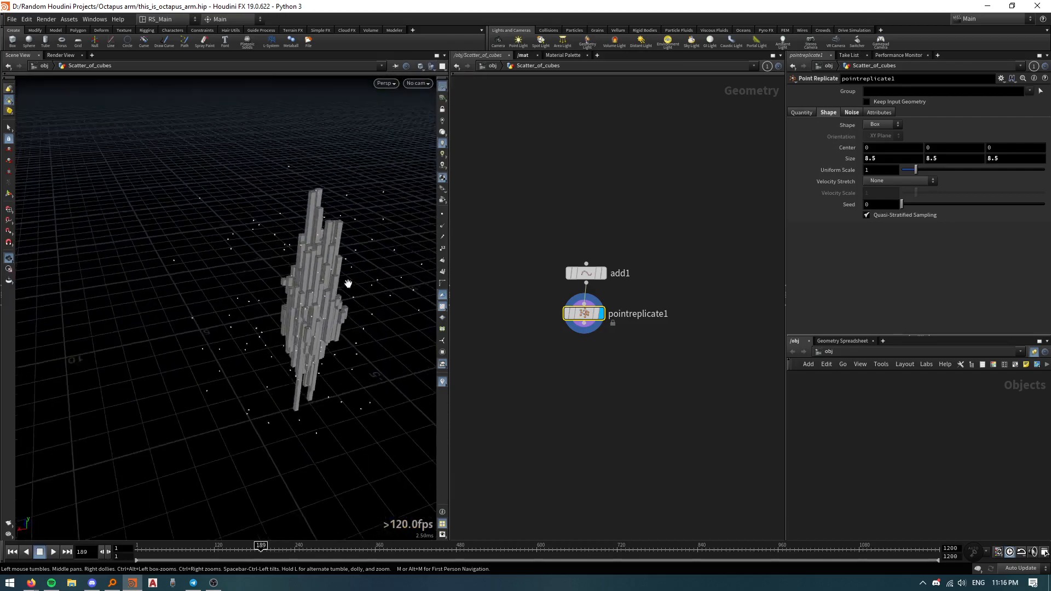
pyautogui.moveTo(348, 284); pyautogui.dragTo(244, 495, button='right')
pyautogui.moveTo(291, 342); pyautogui.dragTo(254, 314, button='middle')
pyautogui.moveTo(253, 314); pyautogui.dragTo(235, 408, button='right')
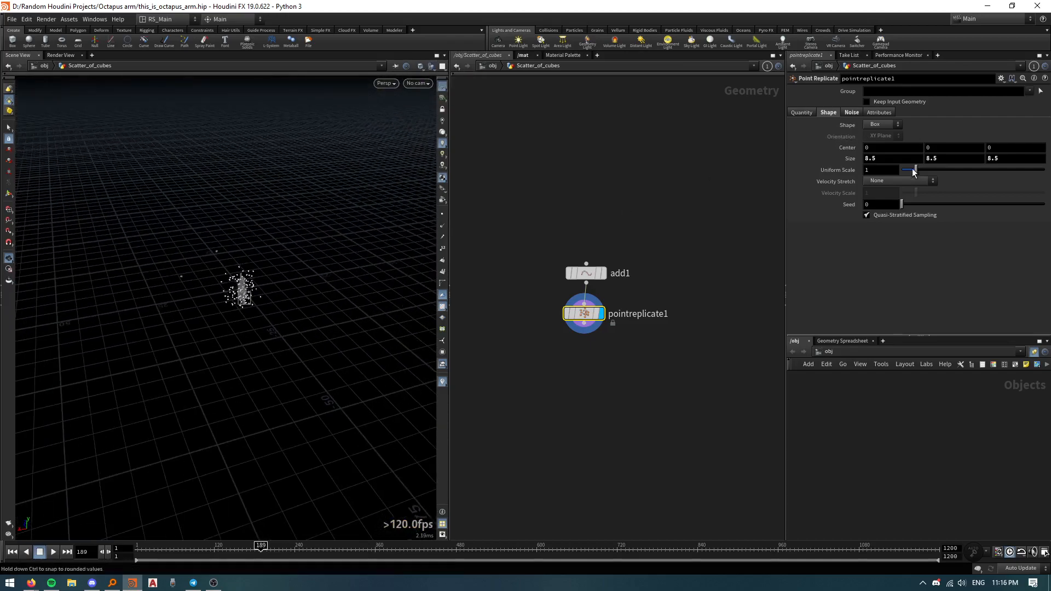
# Step: Set the Point Replicate shape's size to 57.6 on all three axes and Points per Point to 50
pyautogui.moveTo(844, 158); pyautogui.dragTo(619, 505, button='middle')
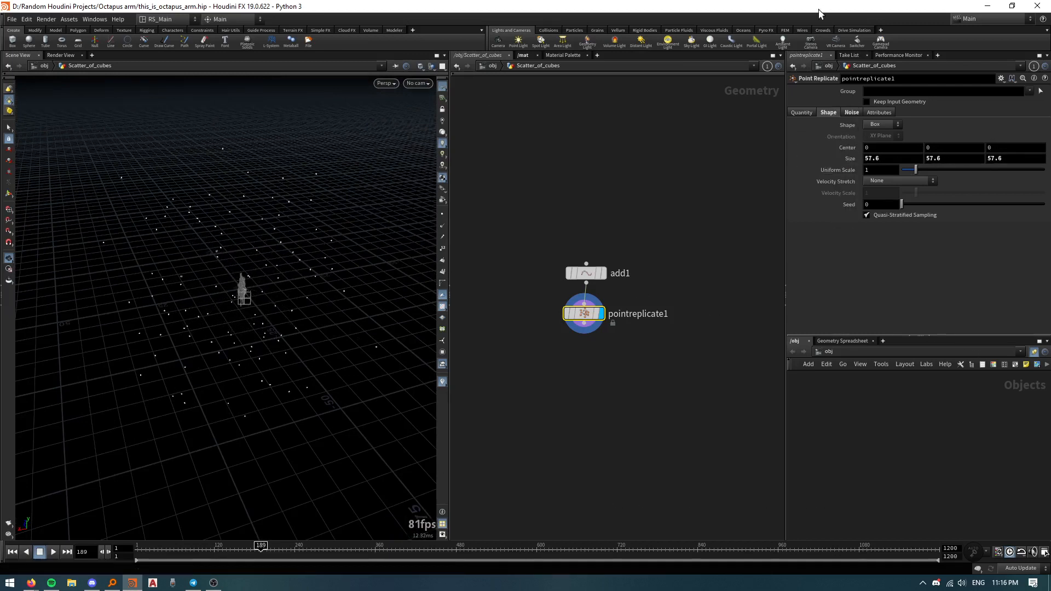
pyautogui.click(801, 113)
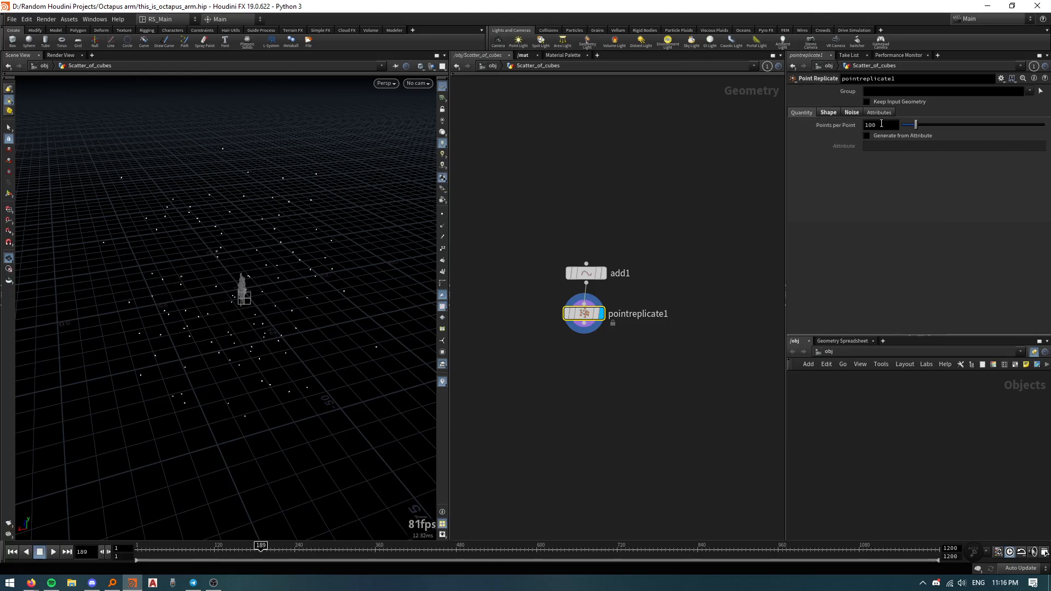
pyautogui.doubleClick(882, 125)
pyautogui.write('50')
pyautogui.press('Return')
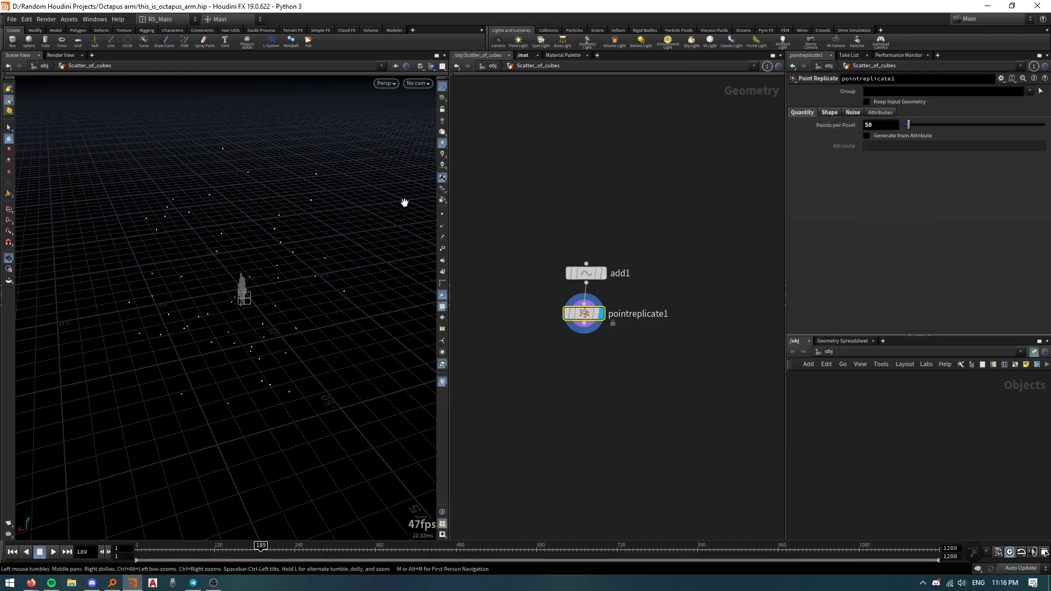
# Step: Add a For-Each Point loop beneath pointreplicate1 and move its block end further down to leave room for nodes
pyautogui.moveTo(404, 203); pyautogui.dragTo(280, 250)
pyautogui.moveTo(536, 313); pyautogui.dragTo(589, 298, button='middle')
pyautogui.scroll(-1, 553, 290)
pyautogui.press('Tab')
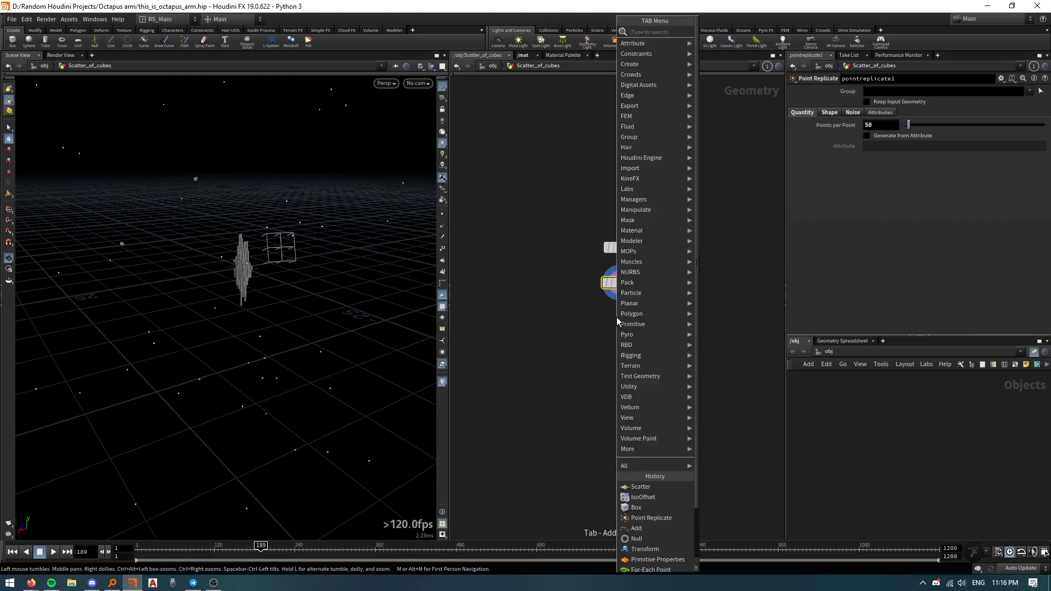
pyautogui.write('for')
pyautogui.press('Down')
pyautogui.press('Down')
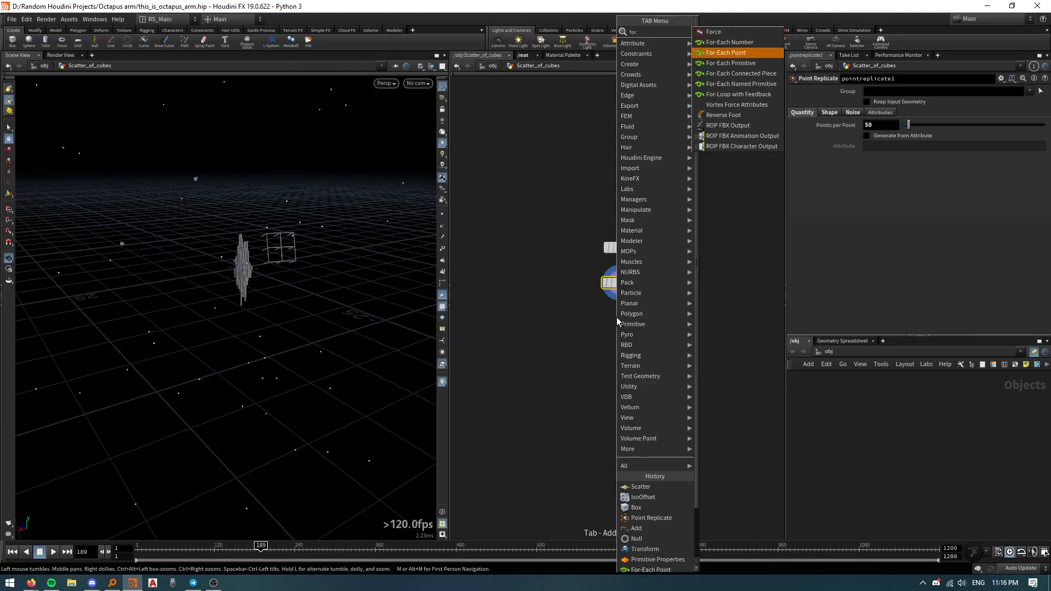
pyautogui.press('Return')
pyautogui.click(616, 319)
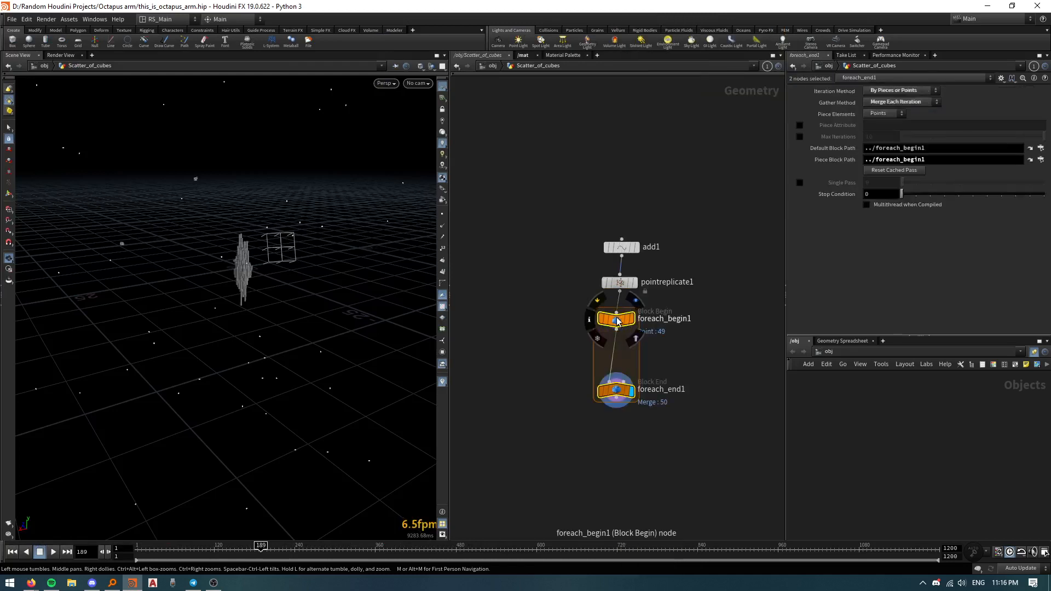
pyautogui.moveTo(620, 394); pyautogui.dragTo(621, 481)
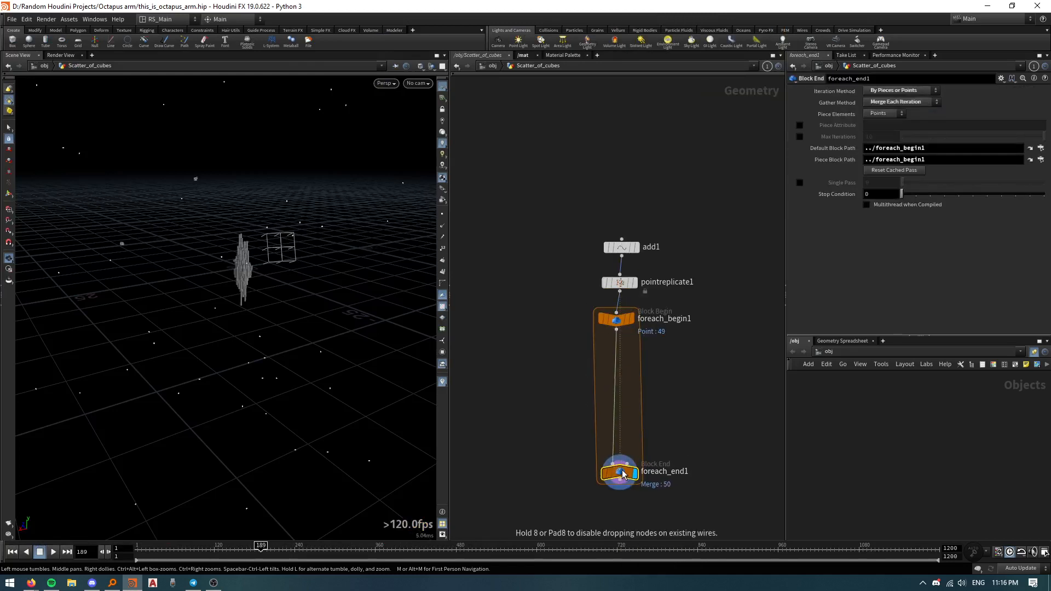
# Step: Add an Object Merge node near add1 and begin its Object 1 path with ../../
pyautogui.press('Tab')
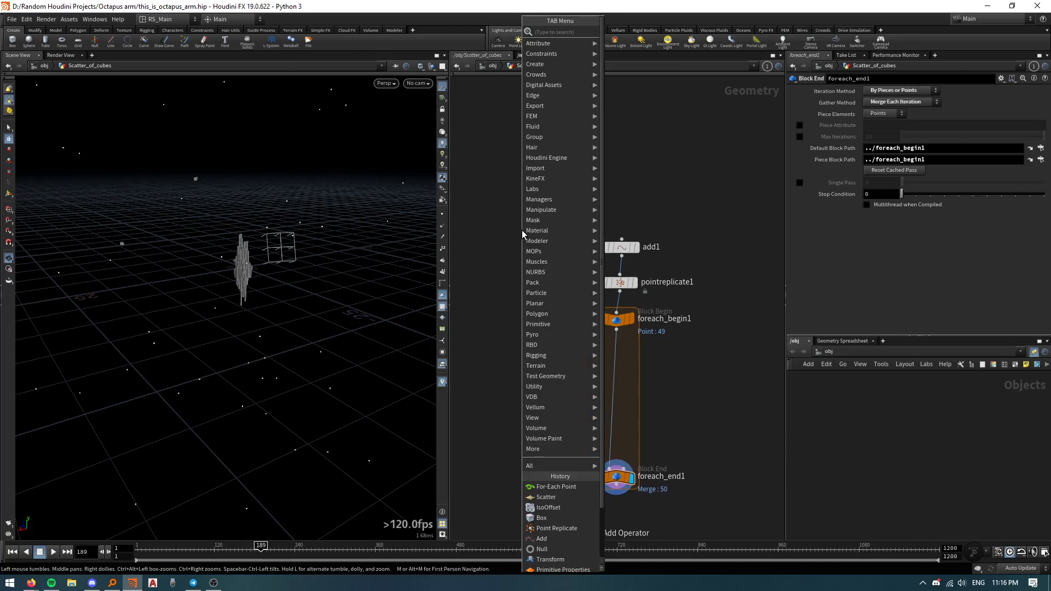
pyautogui.write('ome')
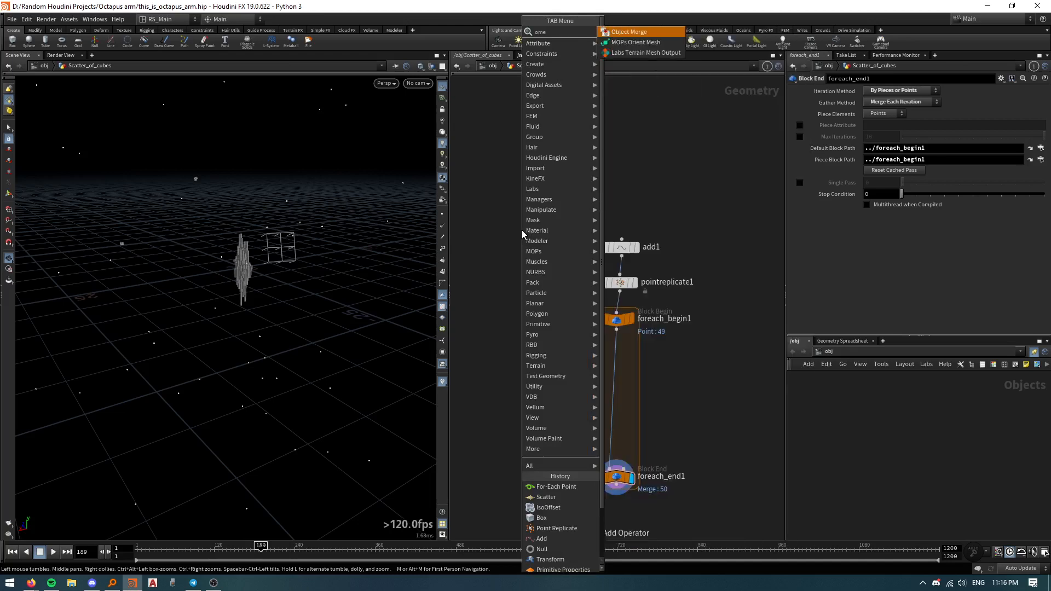
pyautogui.press('Return')
pyautogui.click(521, 230)
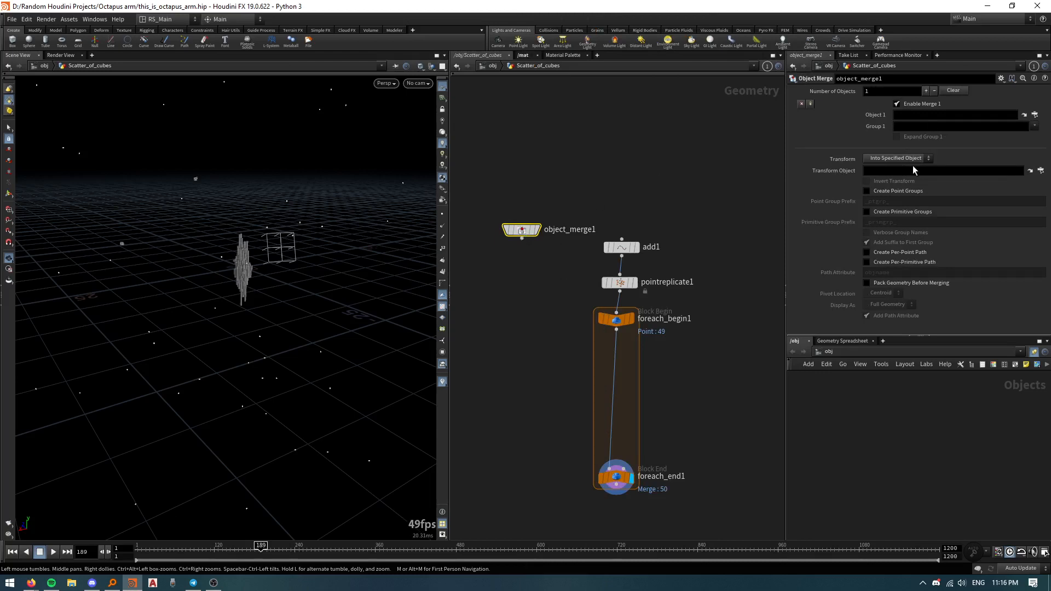
pyautogui.click(915, 114)
pyautogui.write('../..')
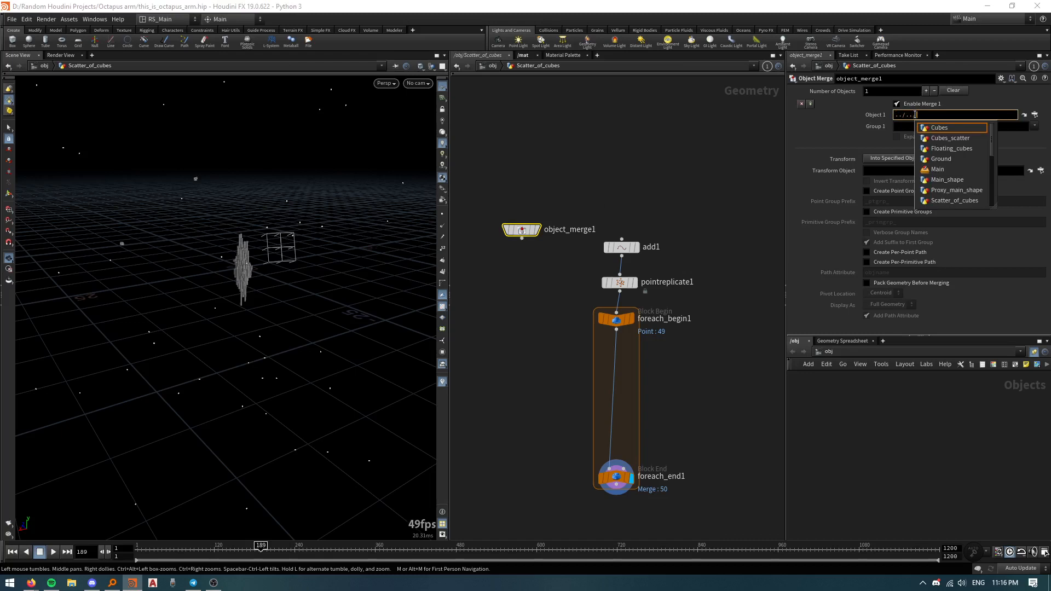
pyautogui.write('/c')
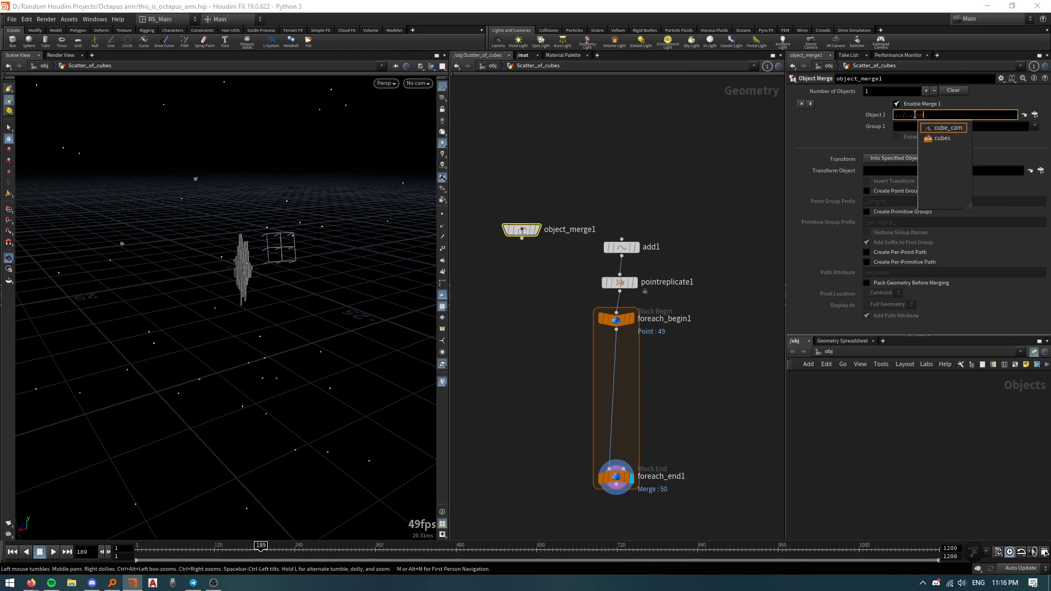
pyautogui.press('BackSpace')
pyautogui.press('BackSpace')
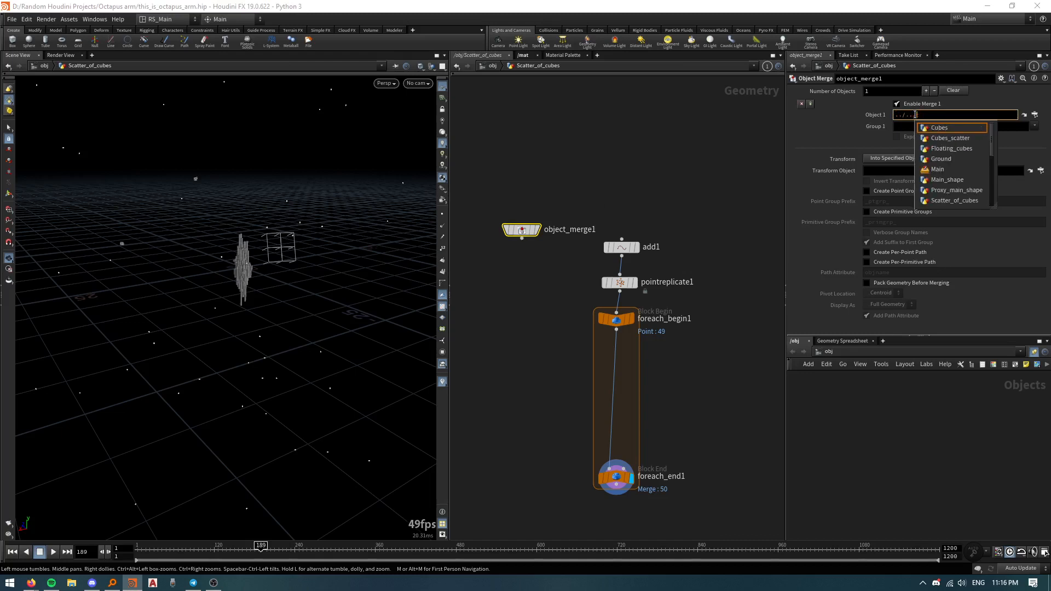
# Step: Check the object names at the obj level, return into Scatter_of_cubes and hide the other objects in the viewport
pyautogui.click(493, 66)
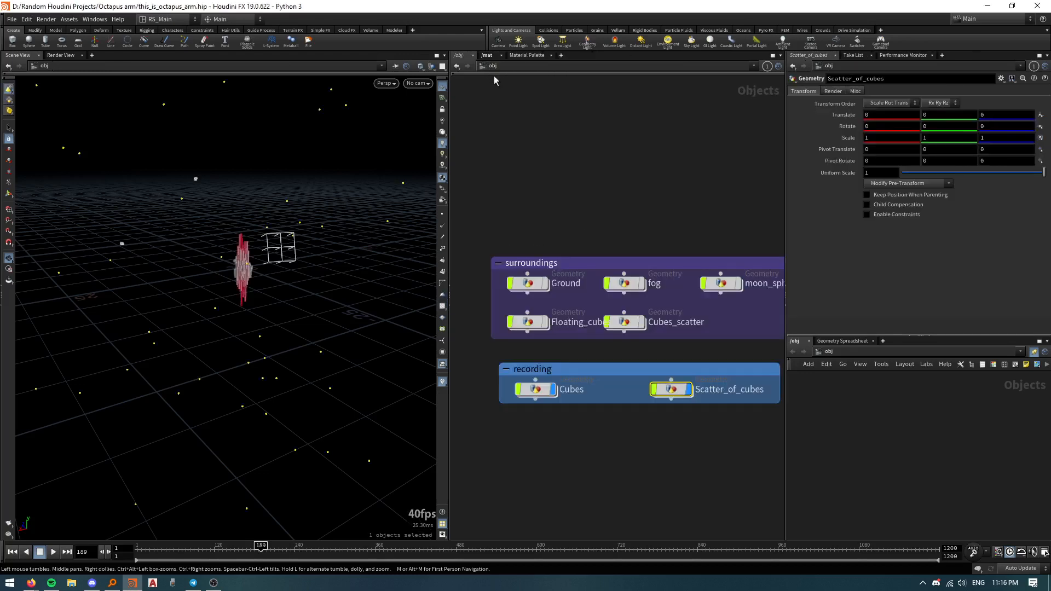
pyautogui.doubleClick(674, 392)
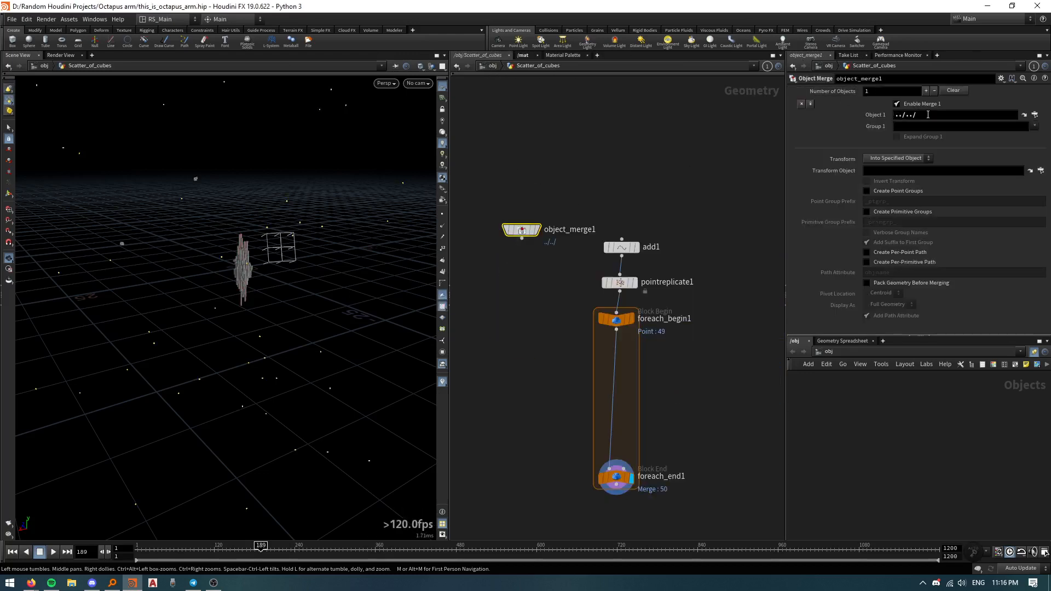
pyautogui.click(432, 66)
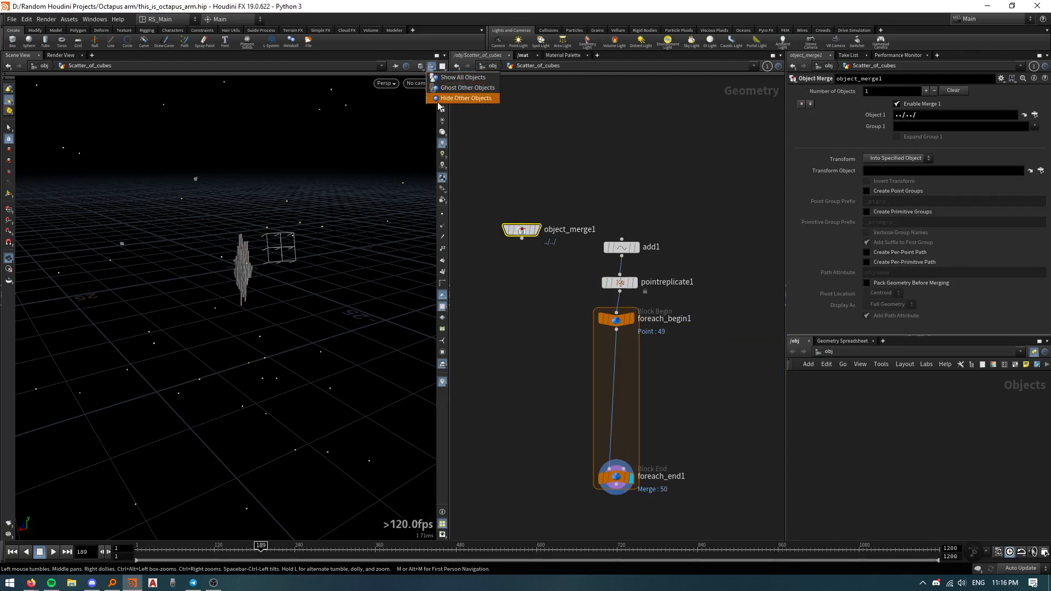
pyautogui.click(439, 99)
# Step: Complete the Object Merge's Object 1 path as ../../Cubes/OUT/
pyautogui.click(932, 115)
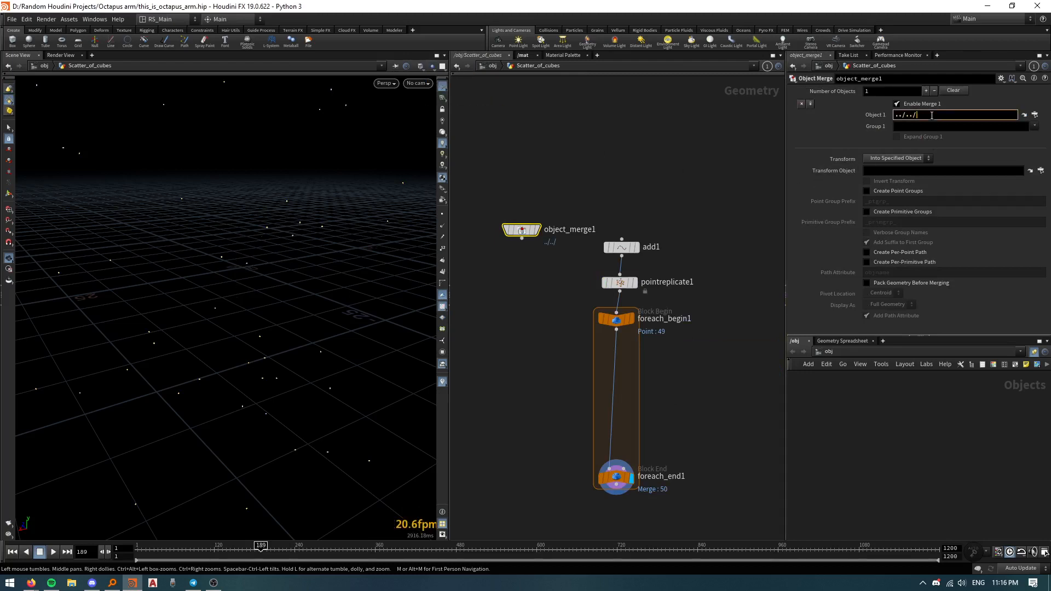
pyautogui.write('Cube')
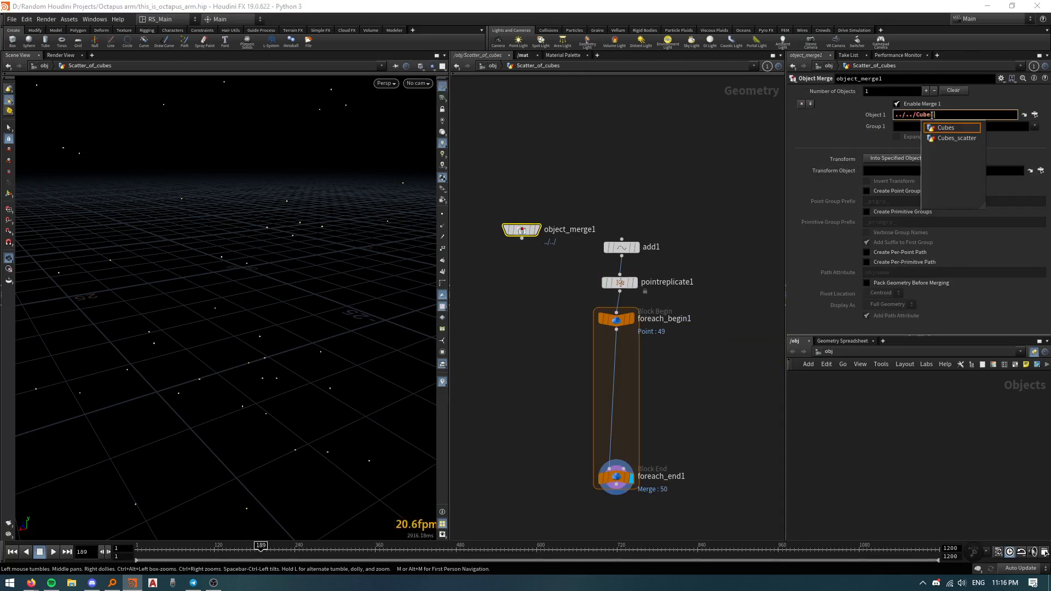
pyautogui.press('Down')
pyautogui.press('Return')
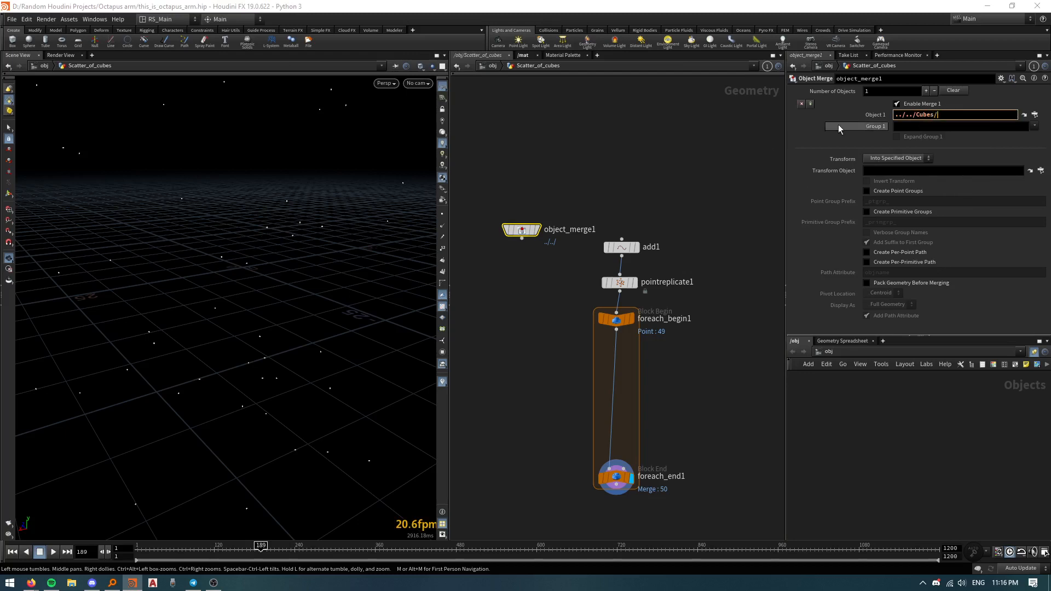
pyautogui.write('OUT')
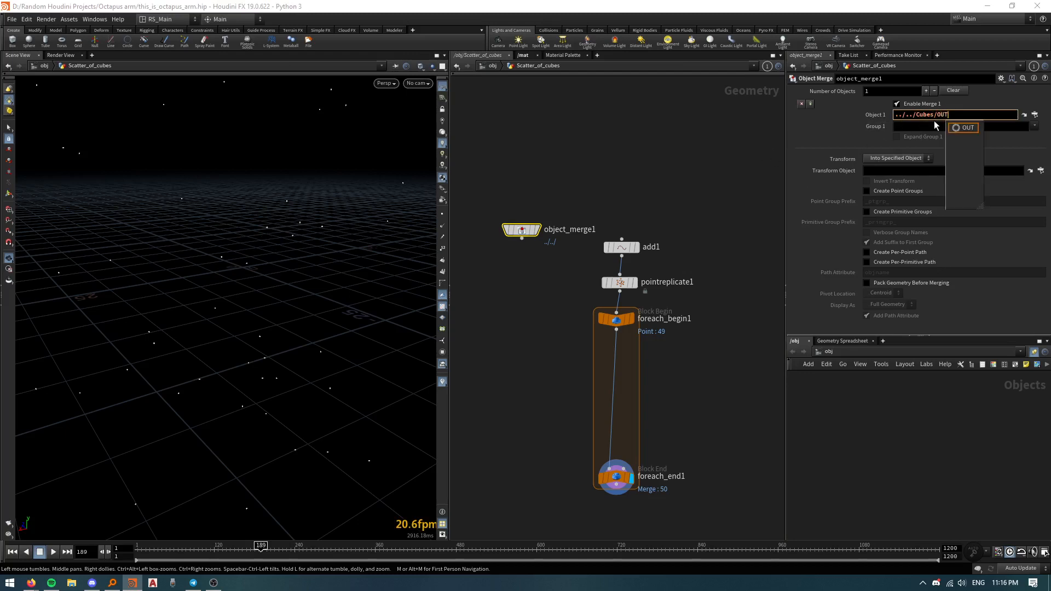
pyautogui.press('Down')
pyautogui.press('Return')
pyautogui.press('Return')
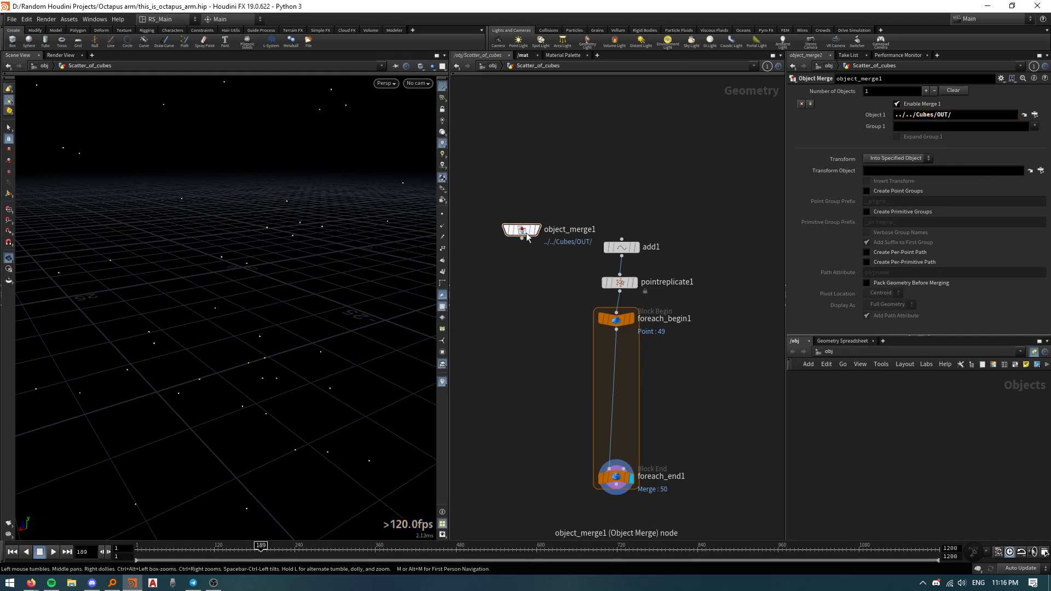
# Step: Move object_merge1 down and turn on its template display to compare the merged cubes with the scattered points
pyautogui.moveTo(527, 234); pyautogui.dragTo(522, 268)
pyautogui.click(535, 284)
pyautogui.moveTo(268, 247)
pyautogui.mouseDown()
pyautogui.moveTo(197, 253)
pyautogui.moveTo(257, 251)
pyautogui.mouseUp()
pyautogui.scroll(5, 257, 235)
pyautogui.moveTo(232, 301); pyautogui.dragTo(319, 297)
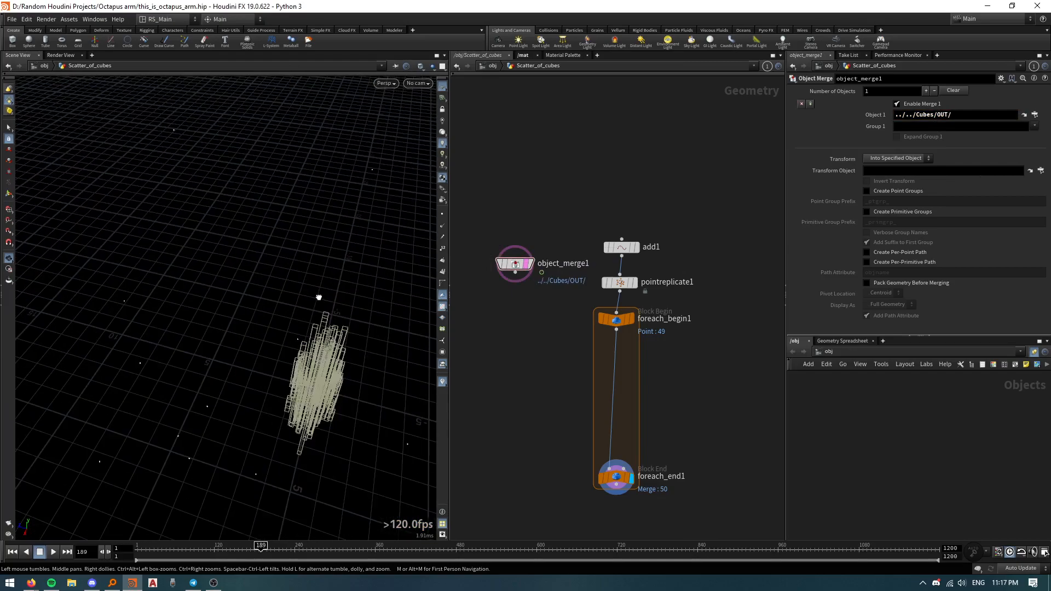
pyautogui.hotkey('space', 'g')
pyautogui.moveTo(234, 320); pyautogui.dragTo(663, 198, button='right')
pyautogui.moveTo(368, 269); pyautogui.dragTo(282, 268)
pyautogui.moveTo(282, 268); pyautogui.dragTo(220, 382, button='right')
pyautogui.moveTo(220, 382); pyautogui.dragTo(284, 190)
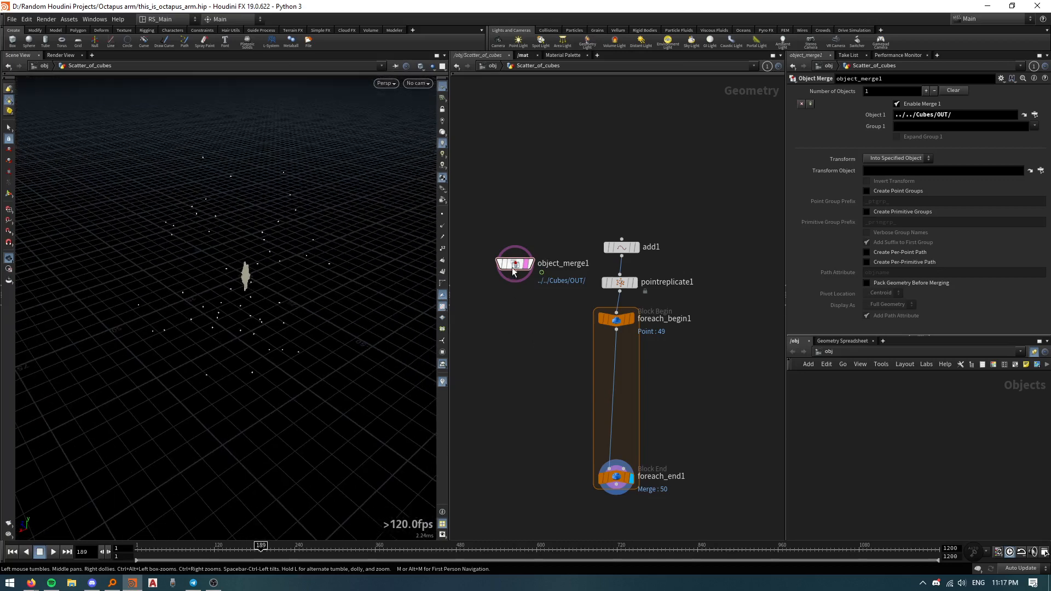
# Step: Place object_merge1 level with pointreplicate1 and add a Copy to Points node below it, beside the loop
pyautogui.moveTo(514, 282); pyautogui.dragTo(515, 300)
pyautogui.press('Tab')
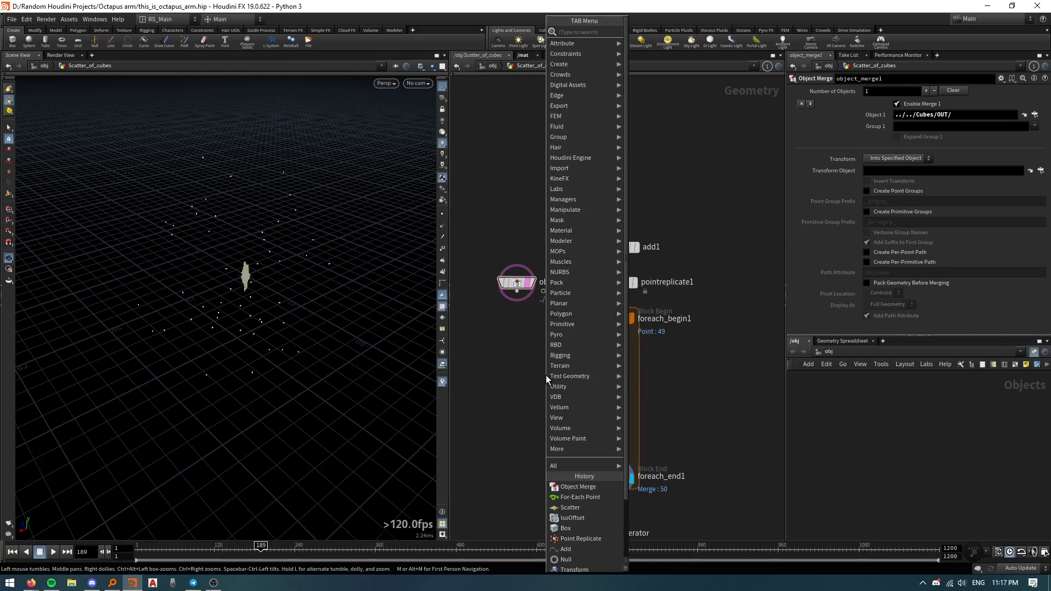
pyautogui.write('copy to po')
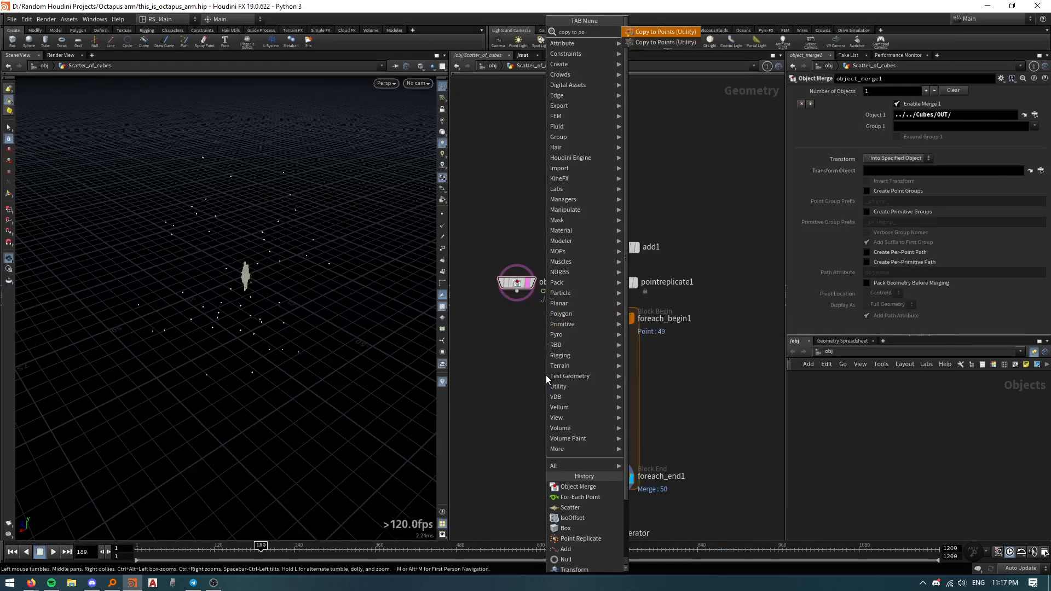
pyautogui.press('Return')
pyautogui.click(546, 376)
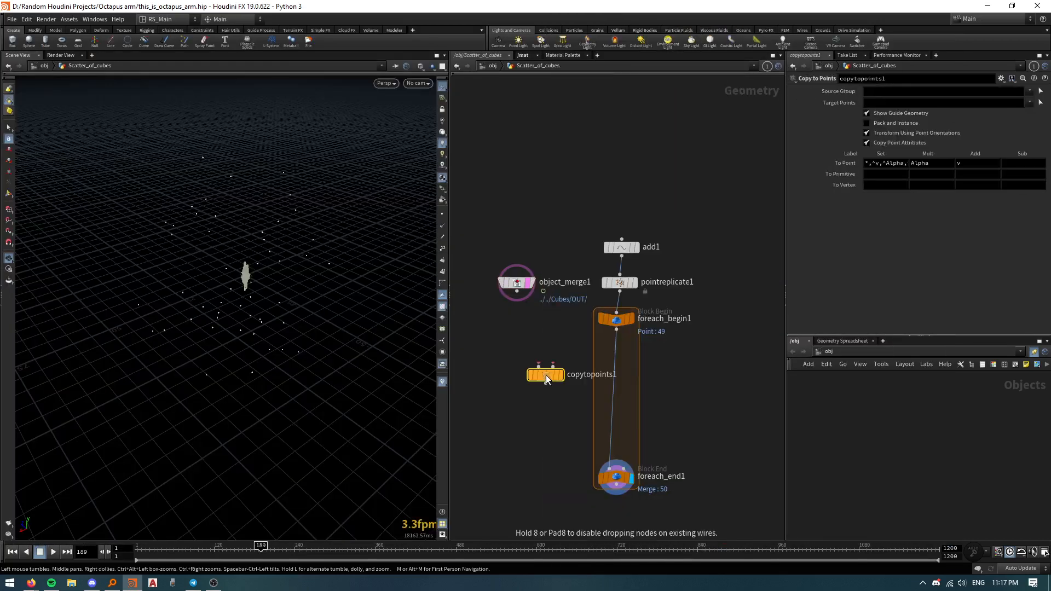
# Step: Wire object_merge1 and foreach_begin1 into Copy to Points as geometry and target points, and its output into foreach_end1
pyautogui.click(616, 329)
pyautogui.click(553, 364)
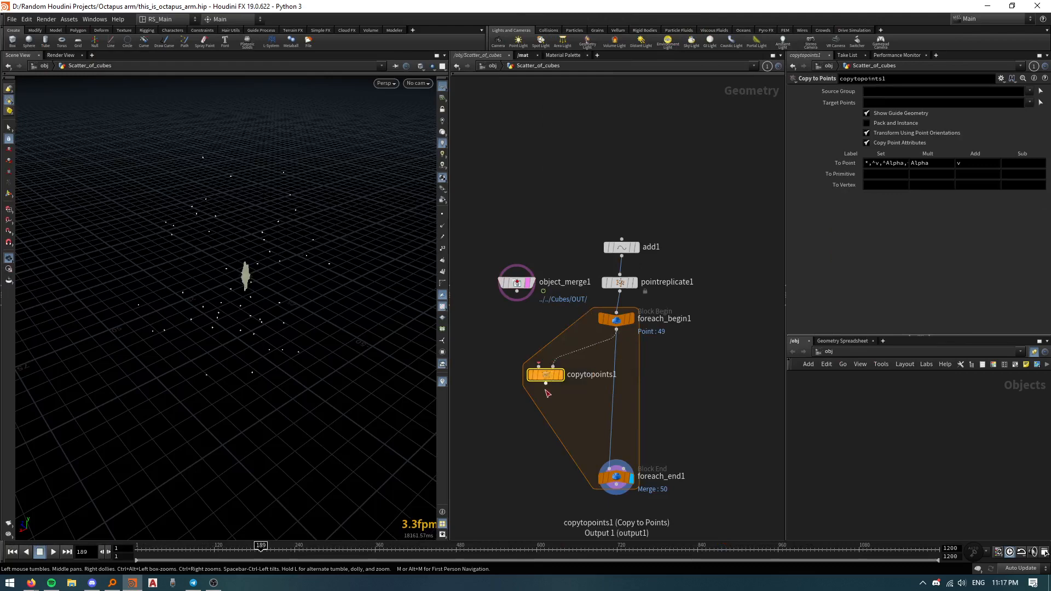
pyautogui.click(545, 384)
pyautogui.click(610, 463)
pyautogui.click(517, 292)
pyautogui.click(538, 376)
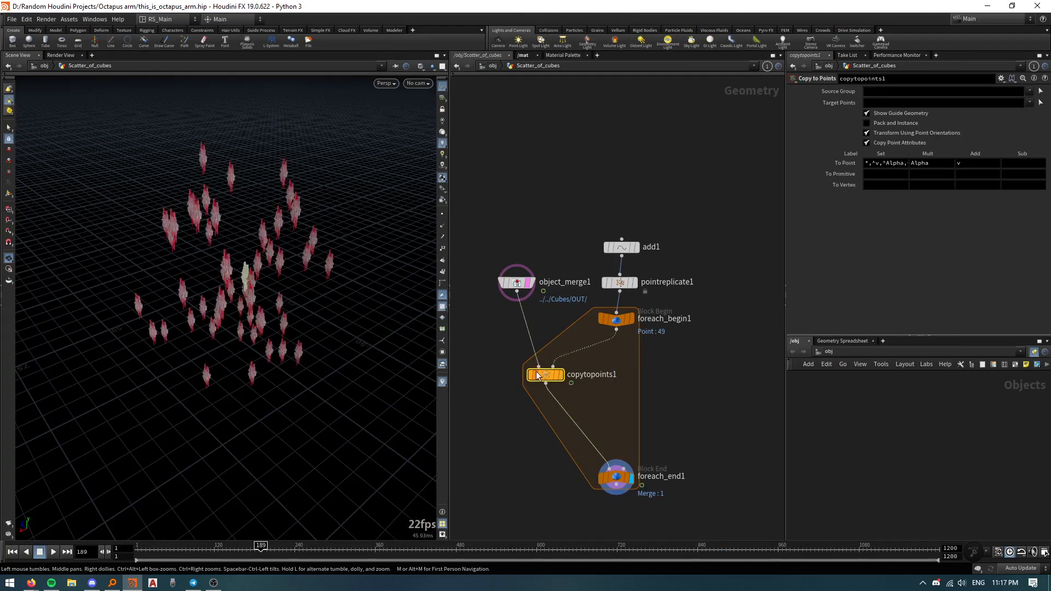
# Step: Create a meta import node from the foreach_begin1 block
pyautogui.moveTo(342, 290); pyautogui.dragTo(272, 315)
pyautogui.scroll(5, 272, 314)
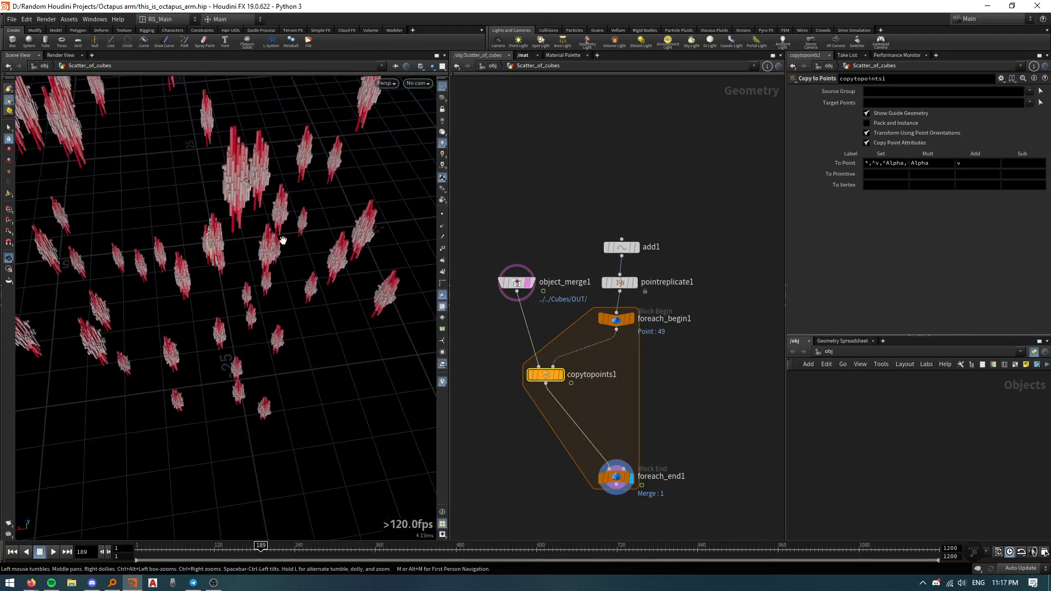
pyautogui.moveTo(284, 239); pyautogui.dragTo(286, 337, button='middle')
pyautogui.moveTo(286, 337); pyautogui.dragTo(281, 318)
pyautogui.click(616, 329)
pyautogui.click(619, 323)
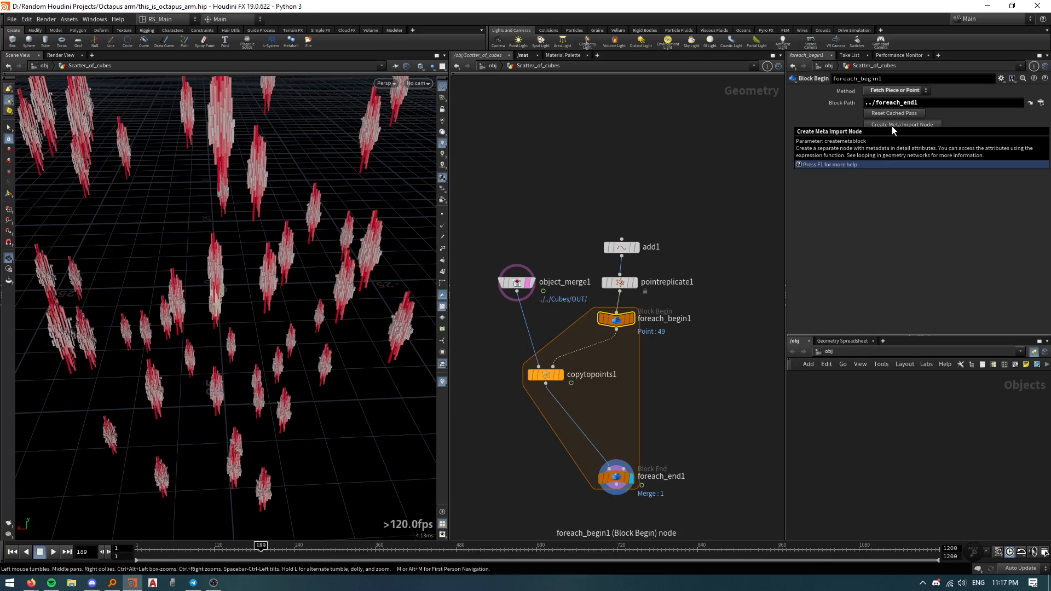
pyautogui.click(891, 124)
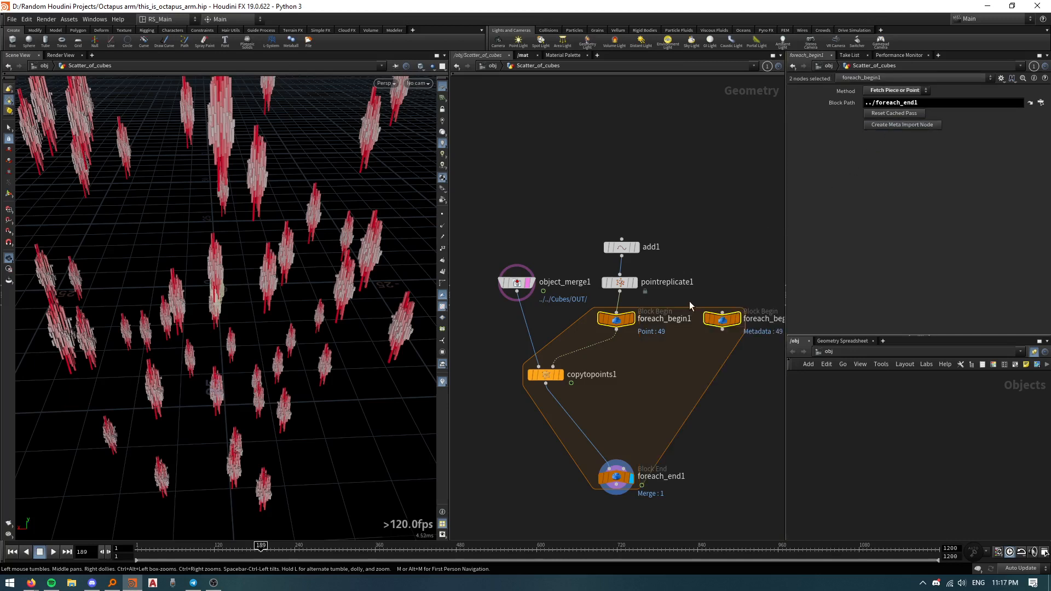
# Step: Rename the loop's metadata block node as iter2
pyautogui.write('iter')
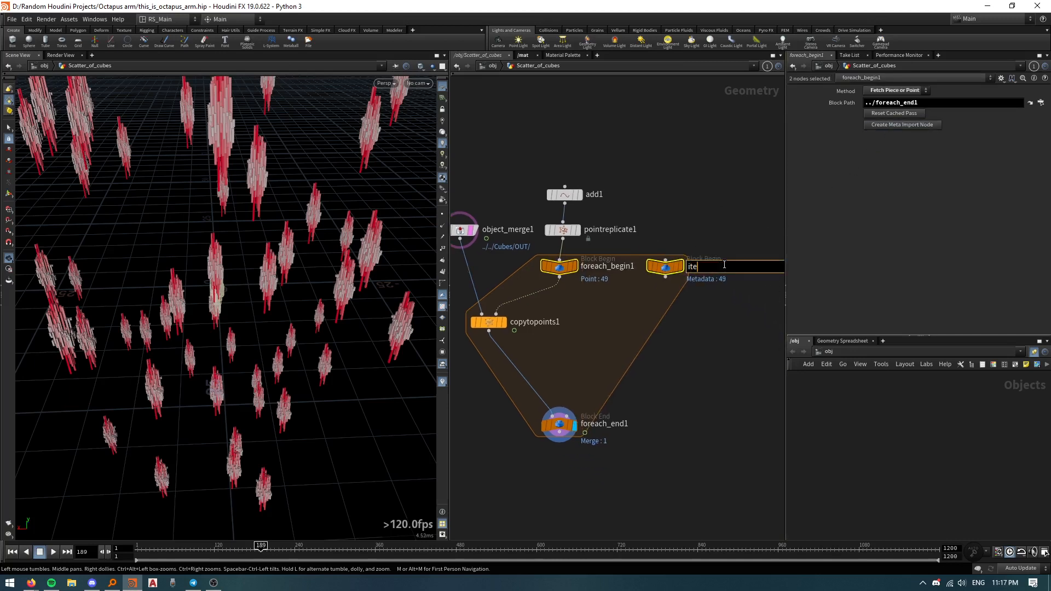
pyautogui.press('Return')
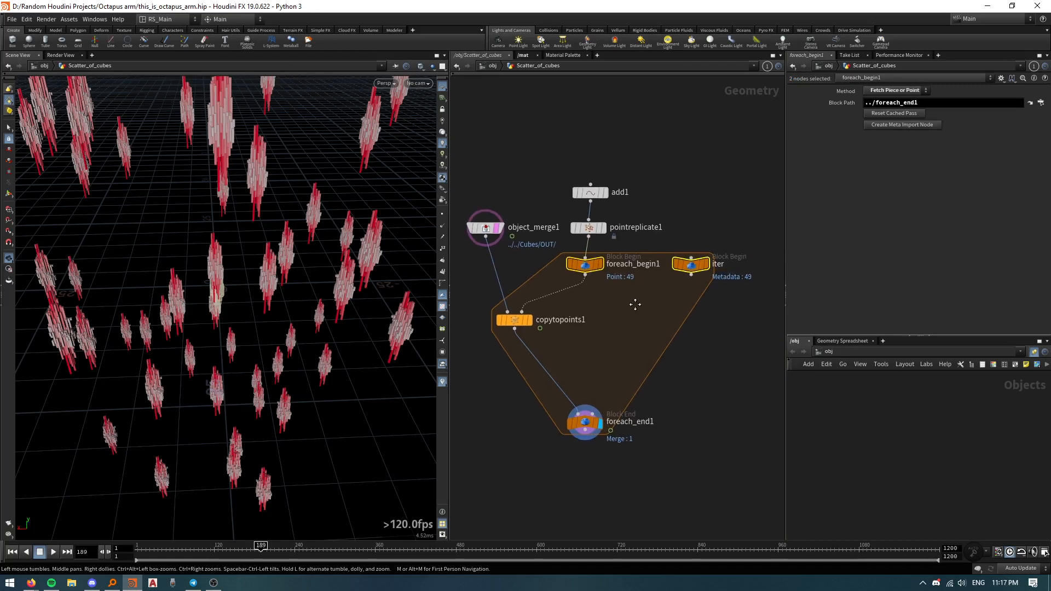
pyautogui.doubleClick(728, 265)
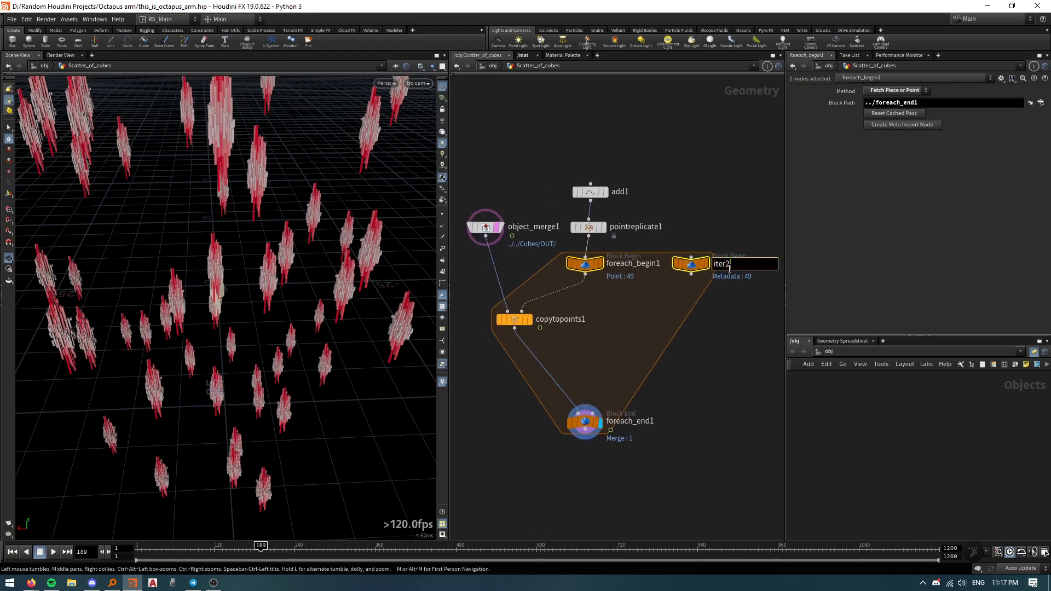
pyautogui.click(696, 189)
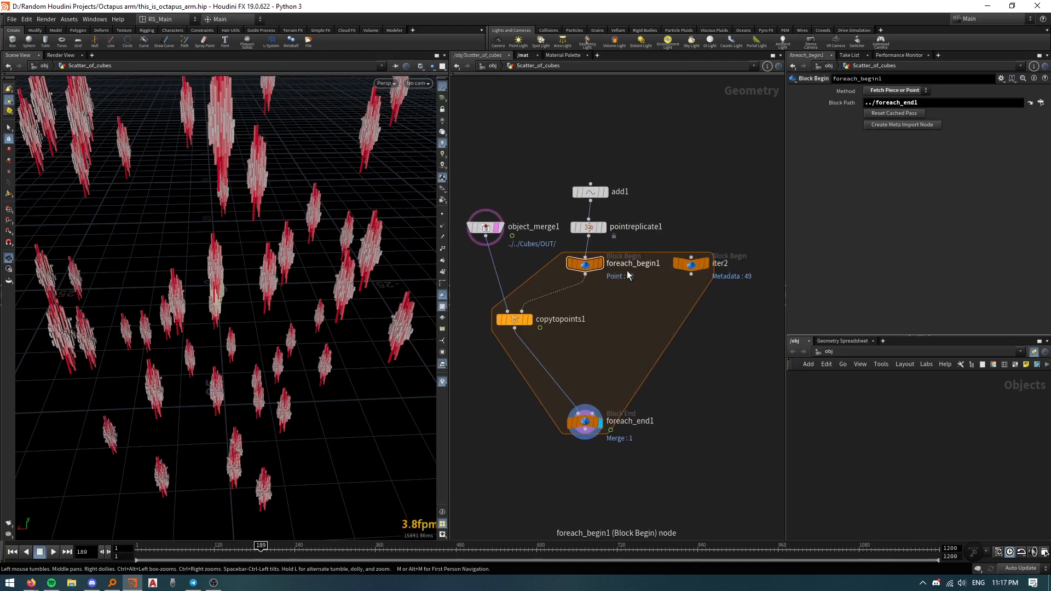
# Step: Switch the network wires to the curved style, move copytopoints1 closer to the loop, and align add1, pointreplicate1 and foreach_begin1 in a column
pyautogui.hotkey('shift', 's')
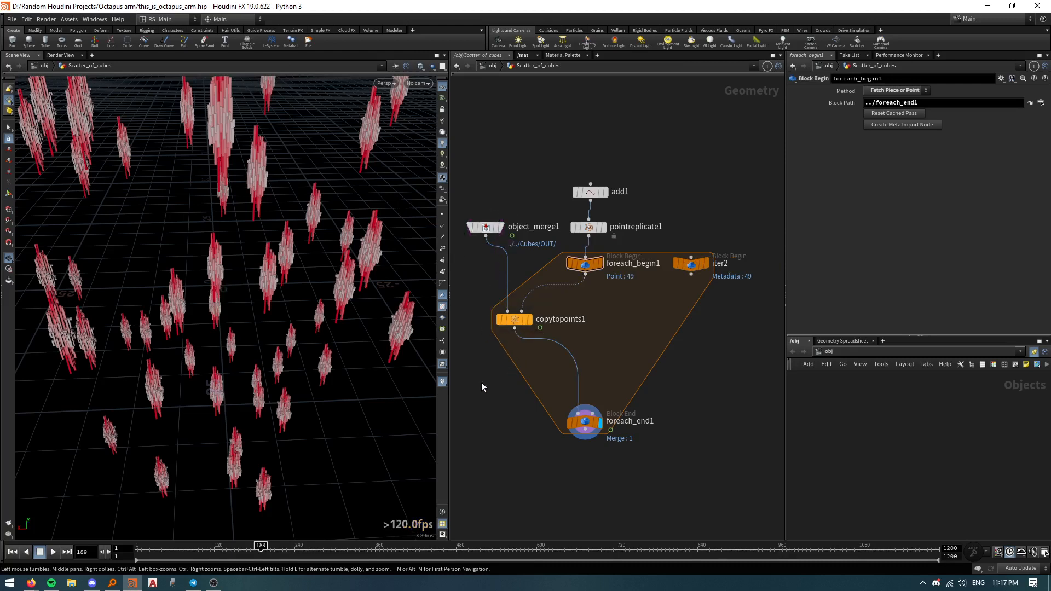
pyautogui.moveTo(514, 324); pyautogui.dragTo(559, 338)
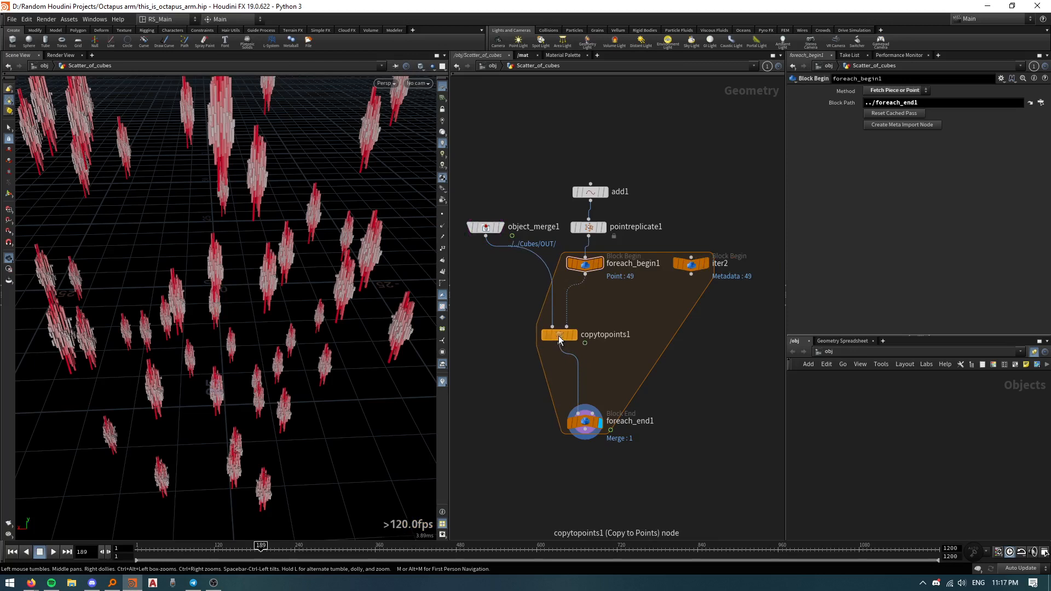
pyautogui.moveTo(618, 175); pyautogui.dragTo(566, 295)
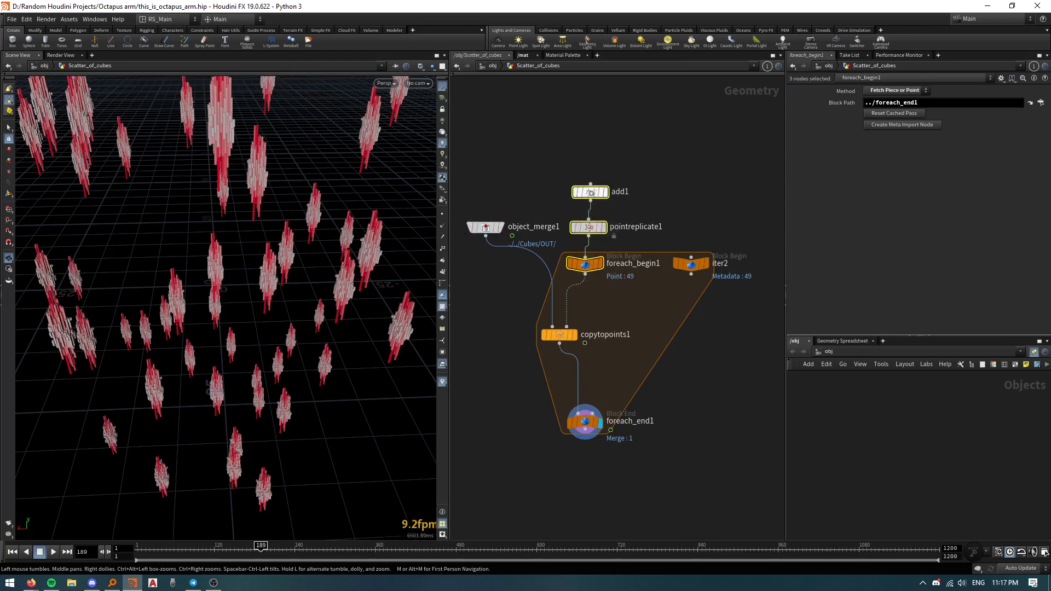
pyautogui.press('a')
pyautogui.moveTo(613, 266); pyautogui.dragTo(612, 328)
pyautogui.click(646, 364)
pyautogui.moveTo(654, 370); pyautogui.dragTo(643, 342, button='middle')
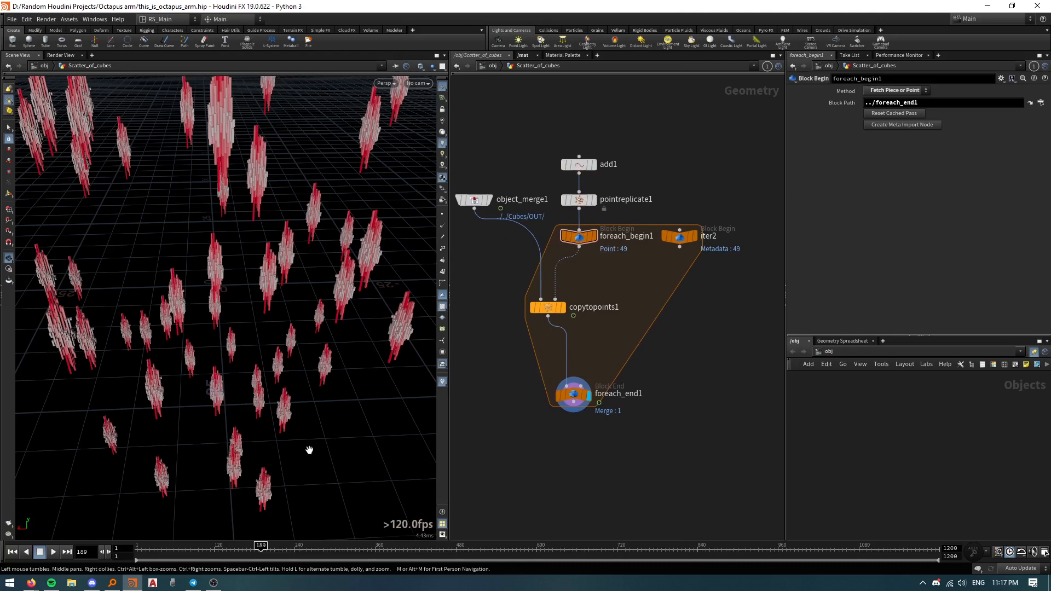
pyautogui.click(211, 585)
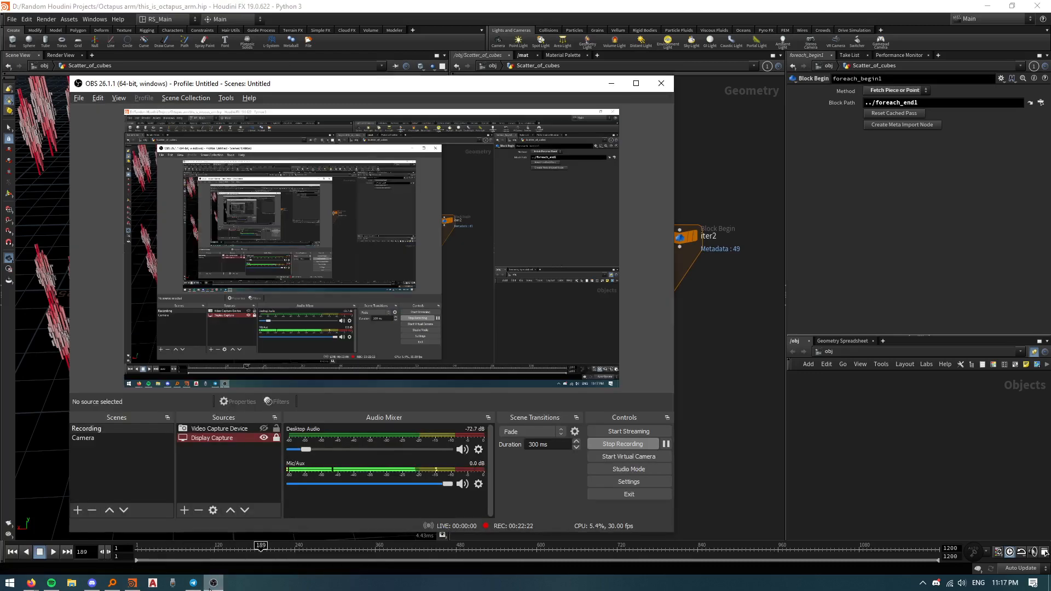
pyautogui.click(211, 589)
pyautogui.click(210, 589)
pyautogui.click(210, 589)
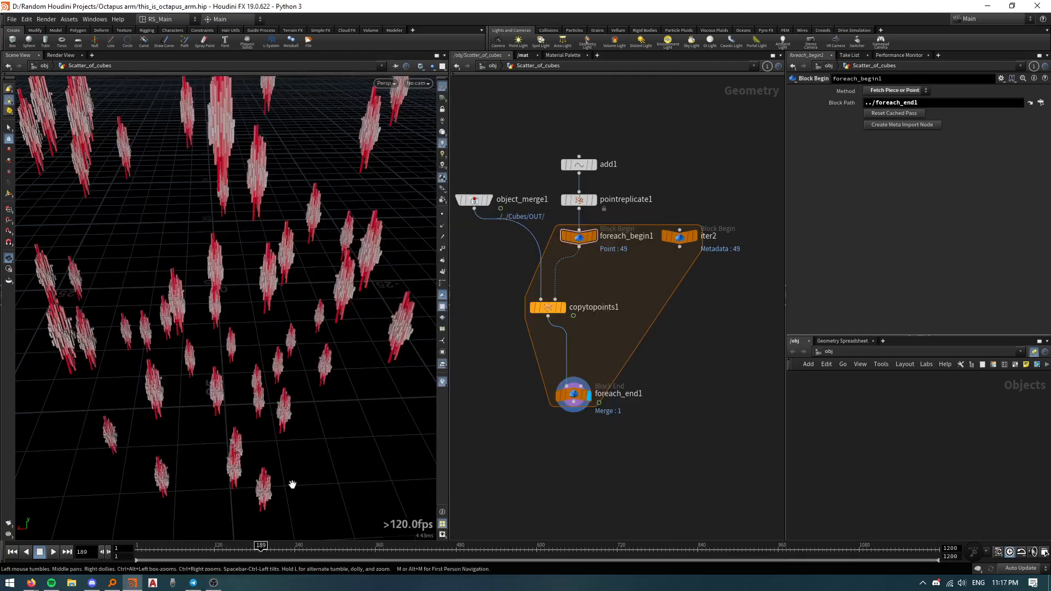
# Step: Play the animation briefly and stop it to examine the motion of the scattered cube clusters
pyautogui.moveTo(484, 339); pyautogui.dragTo(533, 397, button='middle')
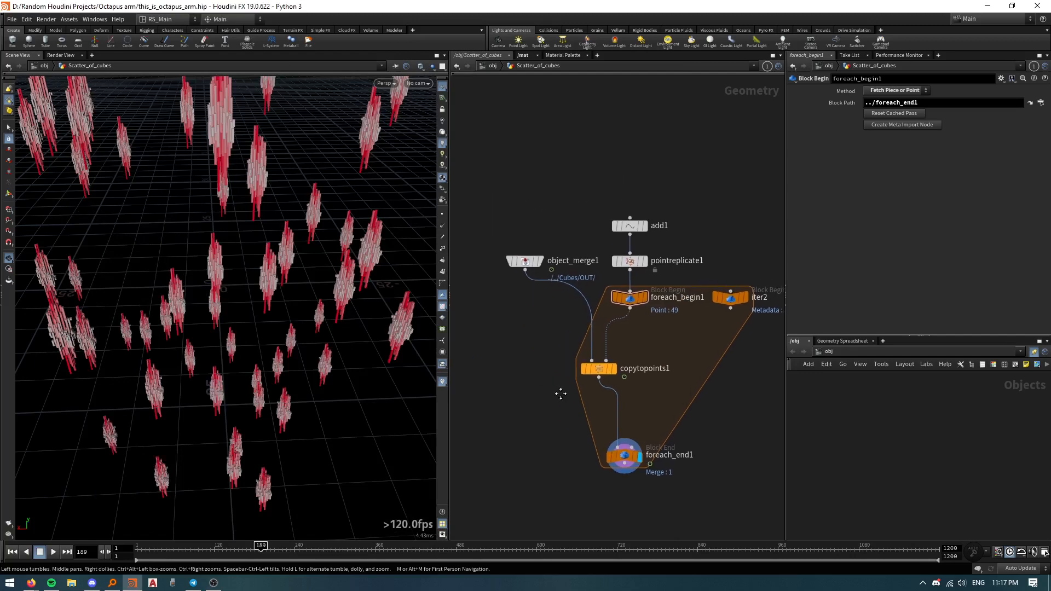
pyautogui.moveTo(225, 232); pyautogui.dragTo(247, 328)
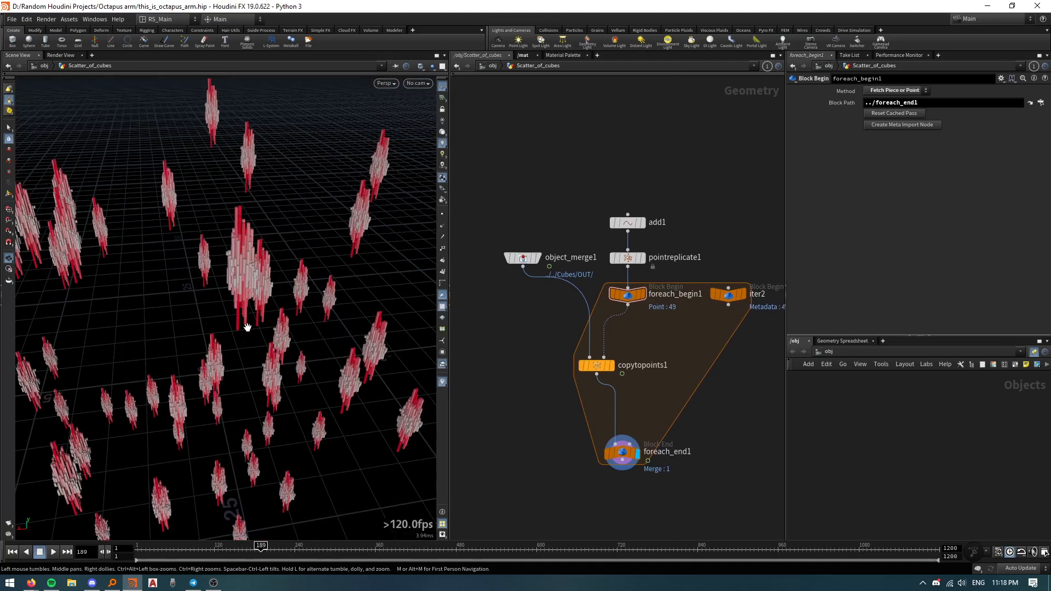
pyautogui.press('Up')
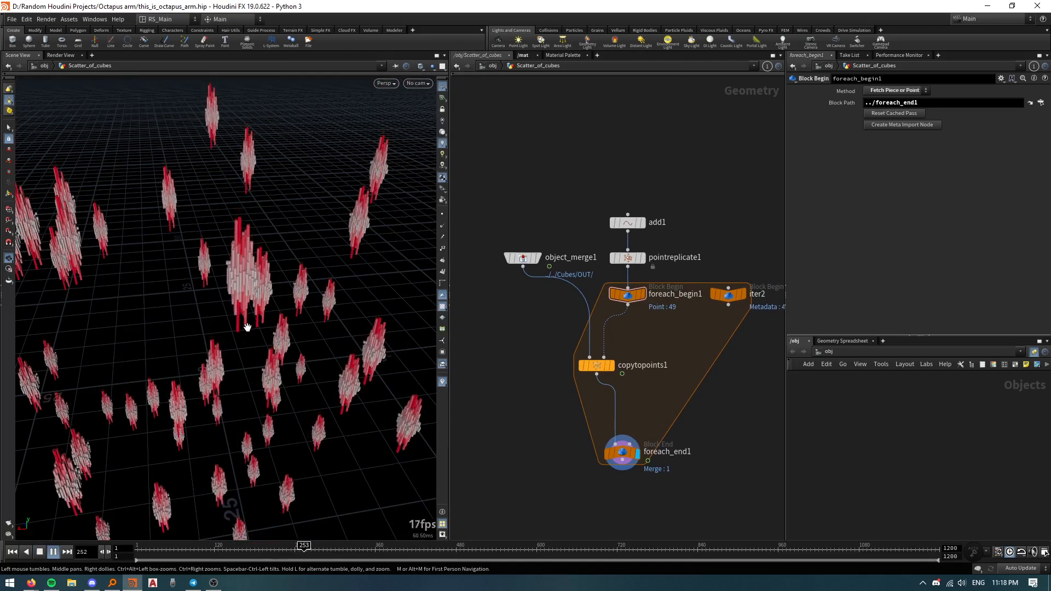
pyautogui.press('Up')
# Step: Spread out the loop network with object_merge1, foreach_begin1 and iter2 in a row above copytopoints1 and foreach_end1 farther down
pyautogui.moveTo(543, 365); pyautogui.dragTo(534, 346, button='middle')
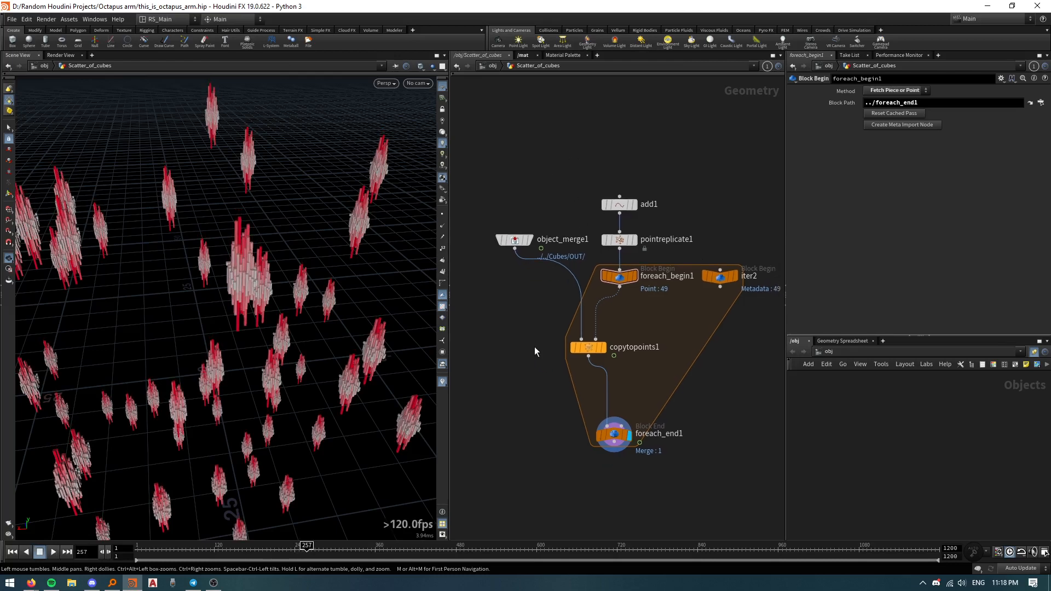
pyautogui.moveTo(520, 242); pyautogui.dragTo(504, 279)
pyautogui.moveTo(563, 347); pyautogui.dragTo(556, 326, button='middle')
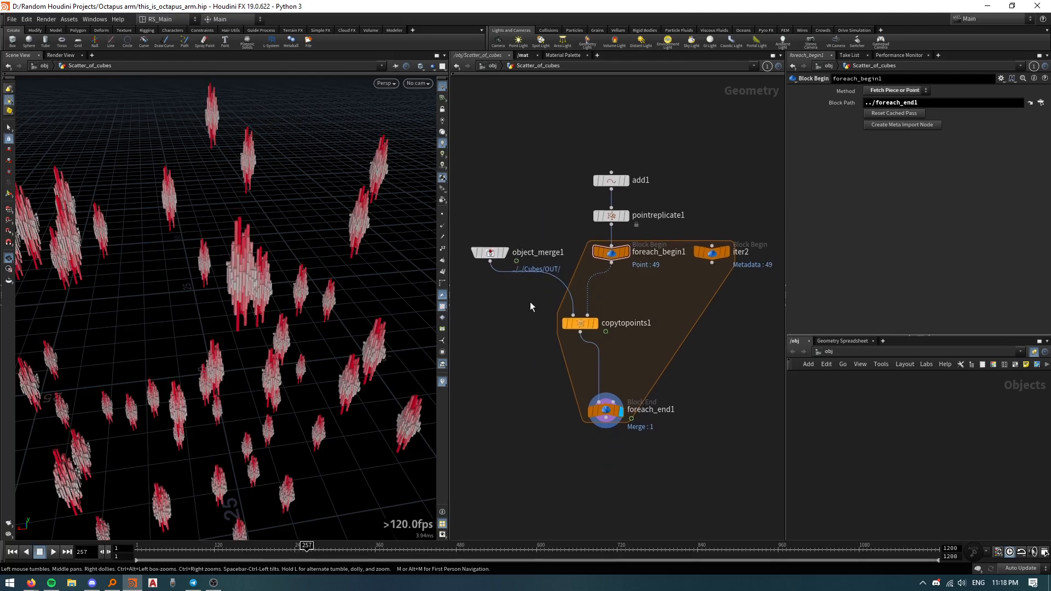
pyautogui.press('Tab')
pyautogui.press('Escape')
pyautogui.moveTo(490, 253); pyautogui.dragTo(477, 230)
pyautogui.keyDown('shift'); pyautogui.moveTo(611, 254); pyautogui.dragTo(612, 230); pyautogui.keyUp('shift')
pyautogui.moveTo(702, 258); pyautogui.dragTo(708, 234)
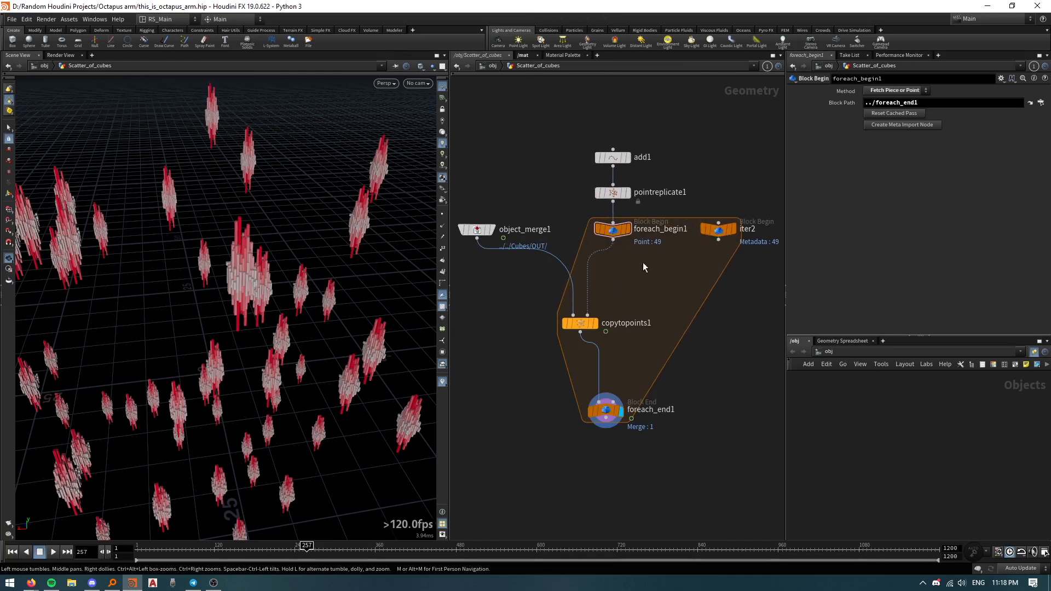
pyautogui.moveTo(493, 309); pyautogui.dragTo(540, 300, button='middle')
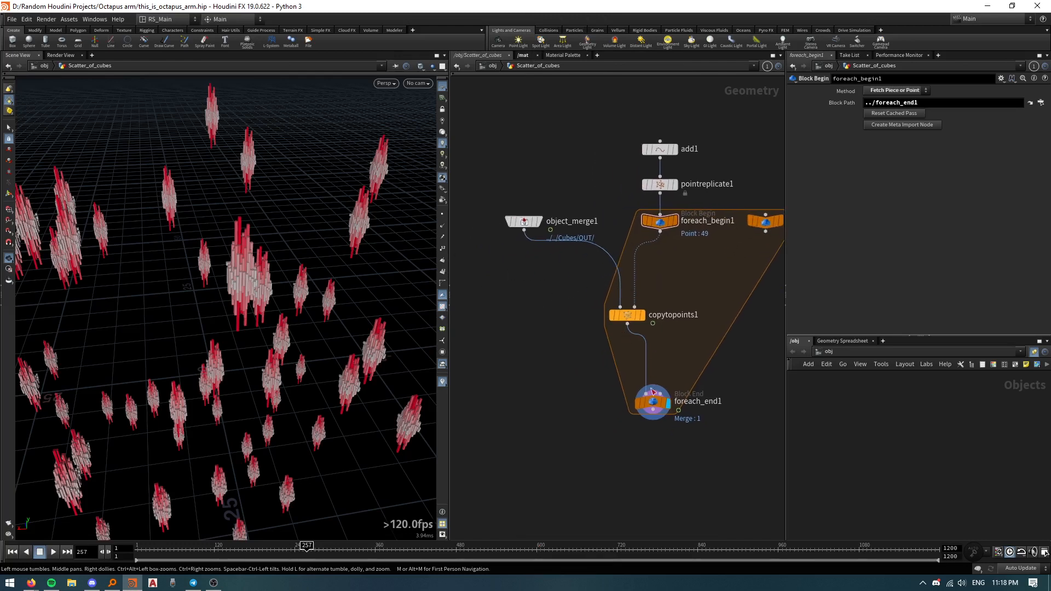
pyautogui.moveTo(652, 391); pyautogui.dragTo(652, 418)
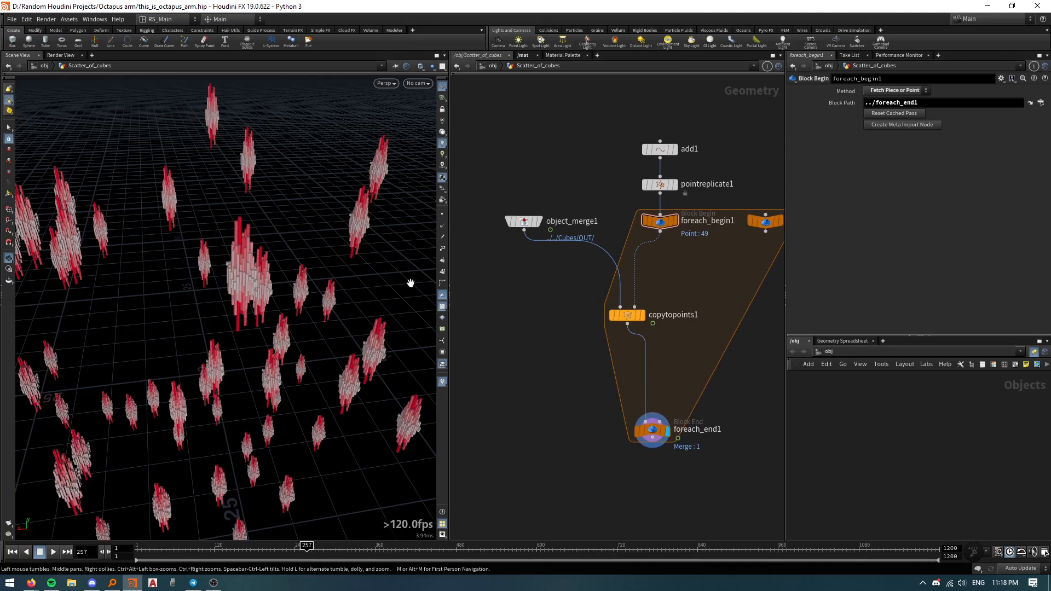
pyautogui.click(492, 66)
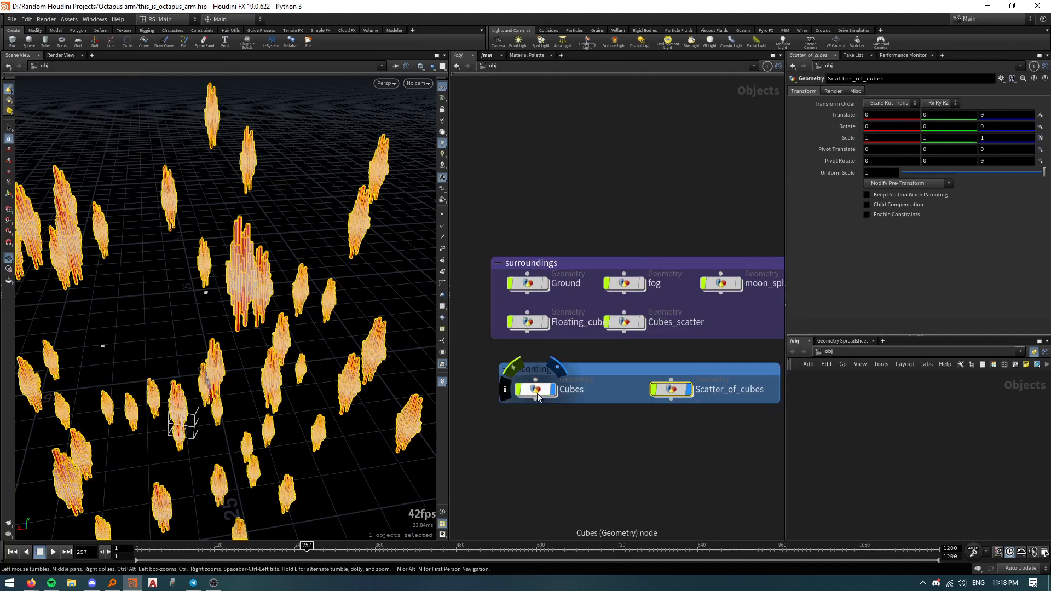
pyautogui.doubleClick(672, 389)
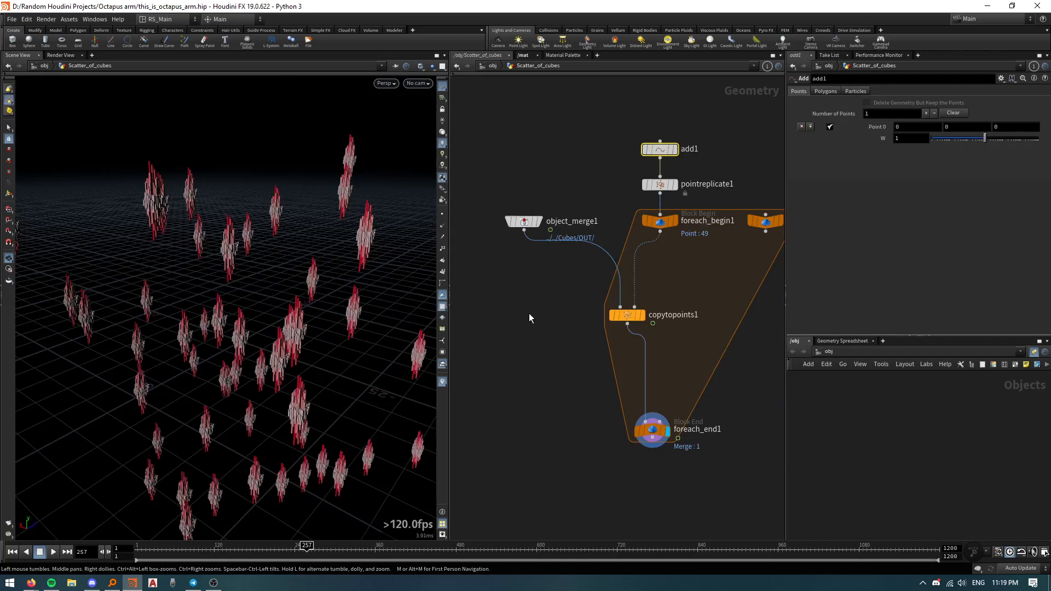
pyautogui.press('h')
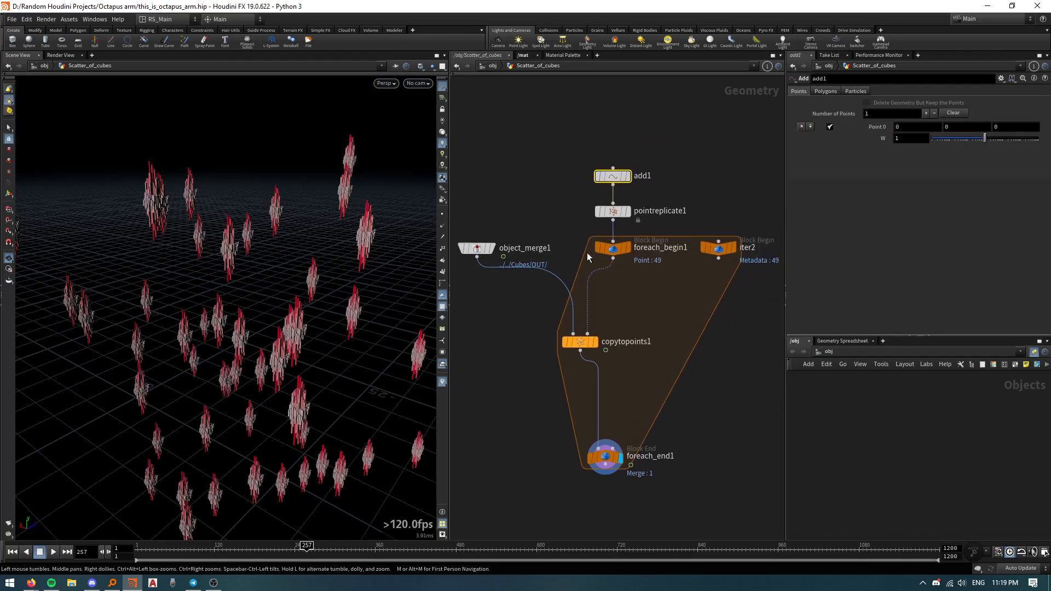
# Step: Open the Cubes network and ghost the other objects in the viewport
pyautogui.click(491, 65)
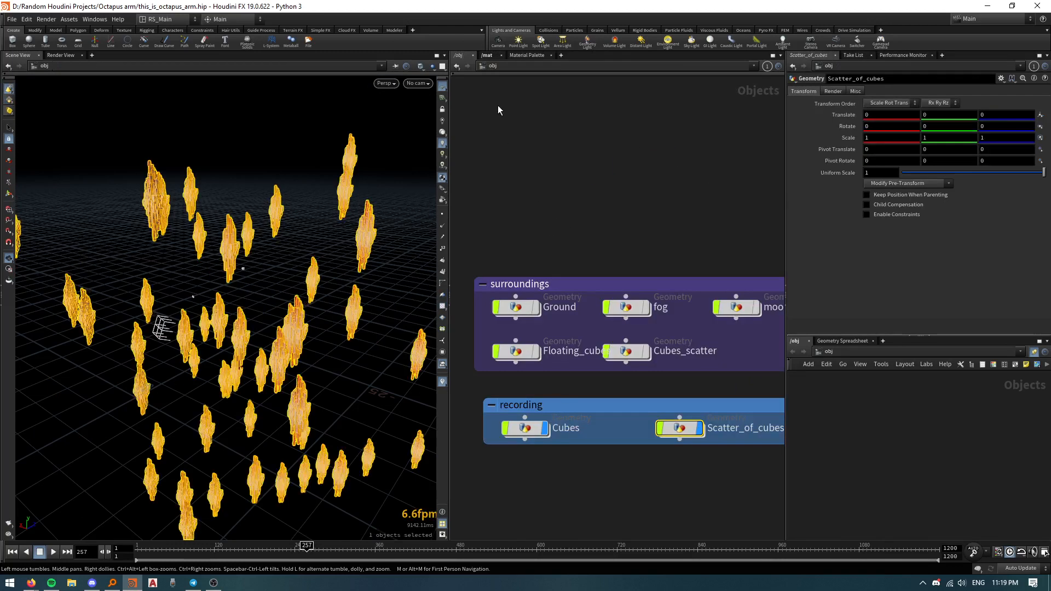
pyautogui.doubleClick(525, 433)
pyautogui.scroll(5, 529, 359)
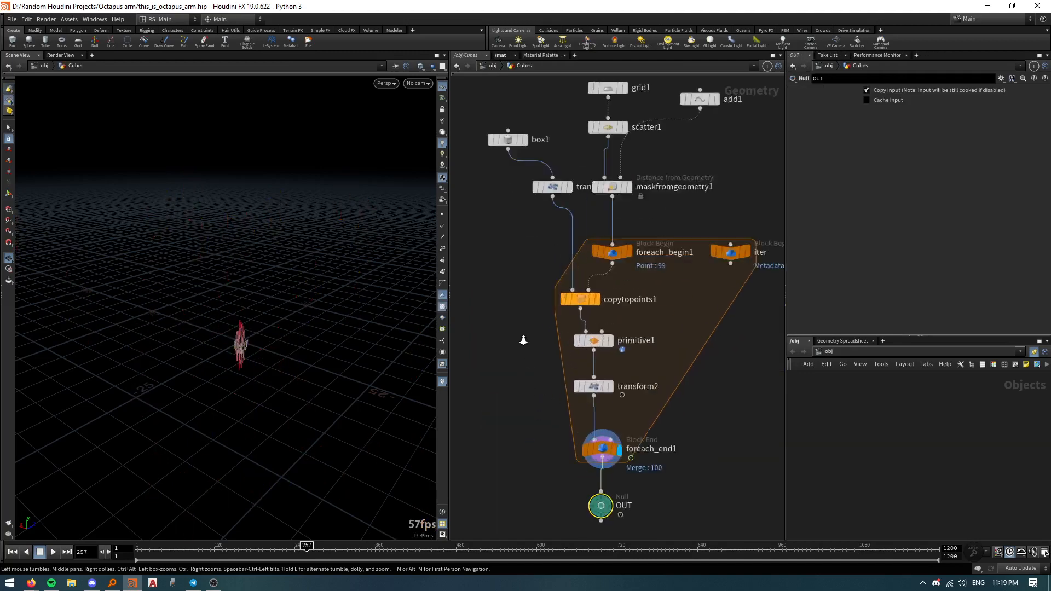
pyautogui.click(431, 67)
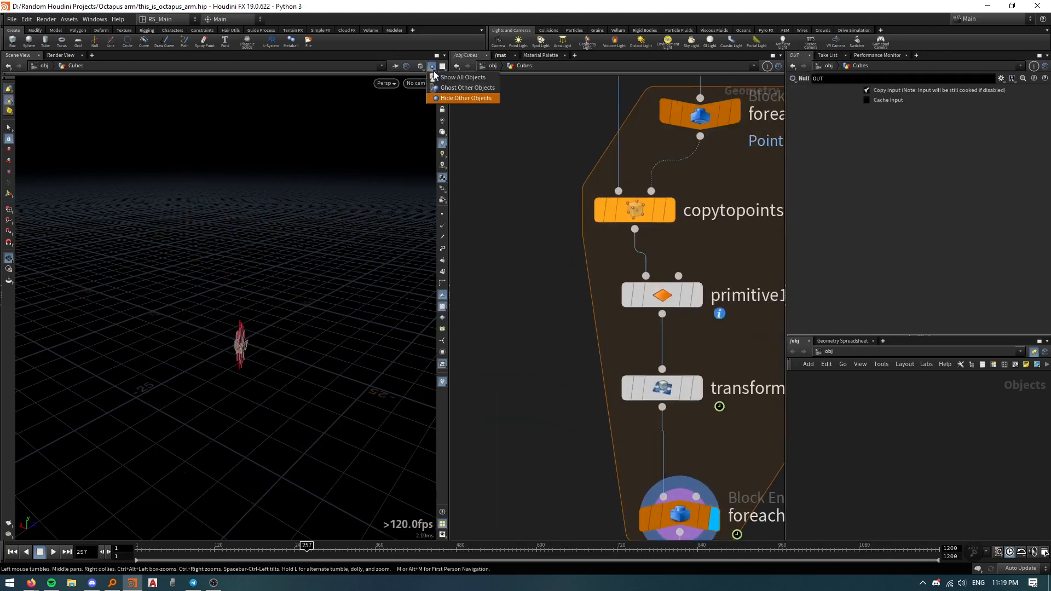
pyautogui.click(484, 88)
pyautogui.moveTo(373, 265); pyautogui.dragTo(289, 232)
pyautogui.scroll(3, 287, 240)
pyautogui.moveTo(287, 241); pyautogui.dragTo(355, 243, button='middle')
pyautogui.moveTo(356, 243); pyautogui.dragTo(341, 227)
pyautogui.moveTo(352, 140); pyautogui.dragTo(353, 280)
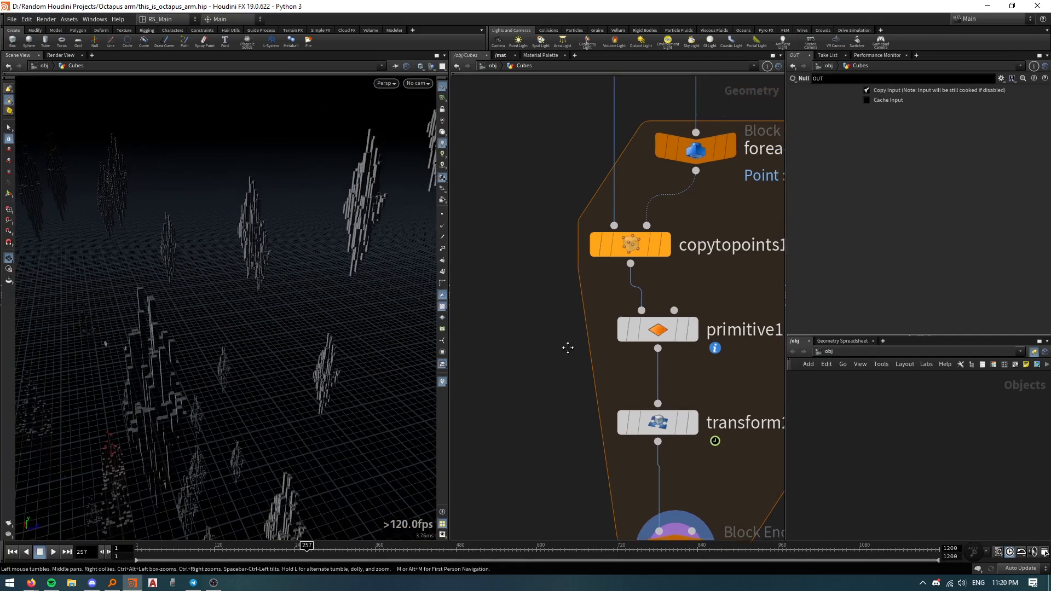
# Step: Review the parameters of transform2 and primitive1 inside the Cubes loop
pyautogui.scroll(-3, 516, 386)
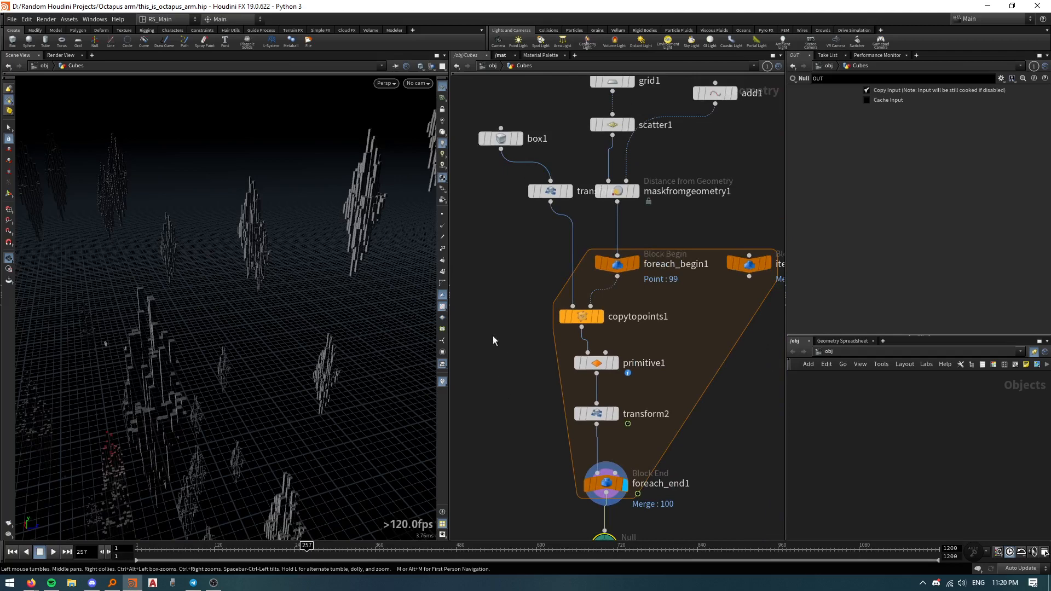
pyautogui.moveTo(539, 429); pyautogui.dragTo(629, 402)
pyautogui.moveTo(539, 418); pyautogui.dragTo(540, 416)
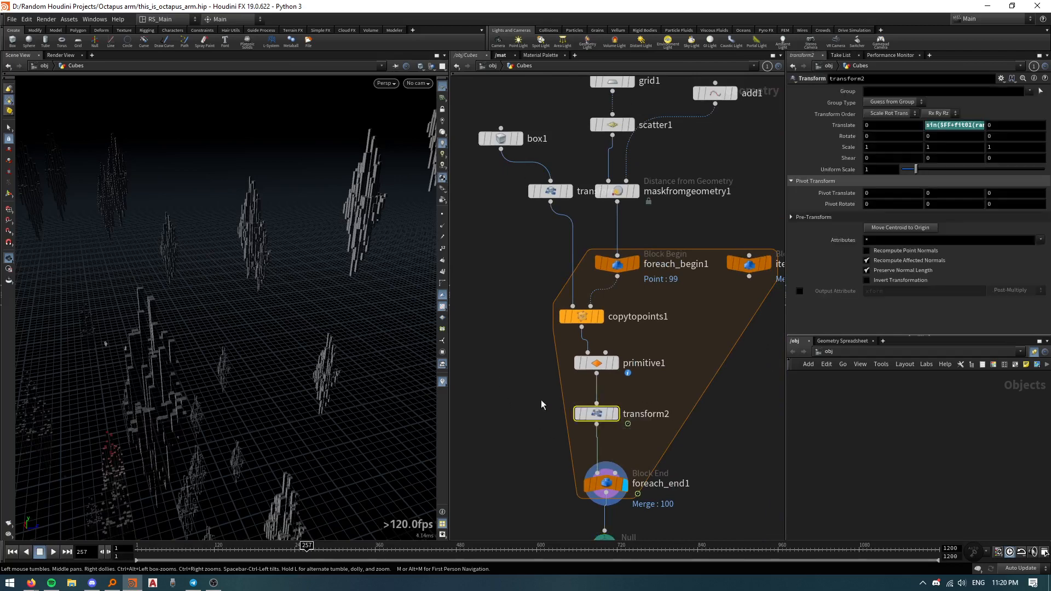
pyautogui.moveTo(565, 375); pyautogui.dragTo(629, 355)
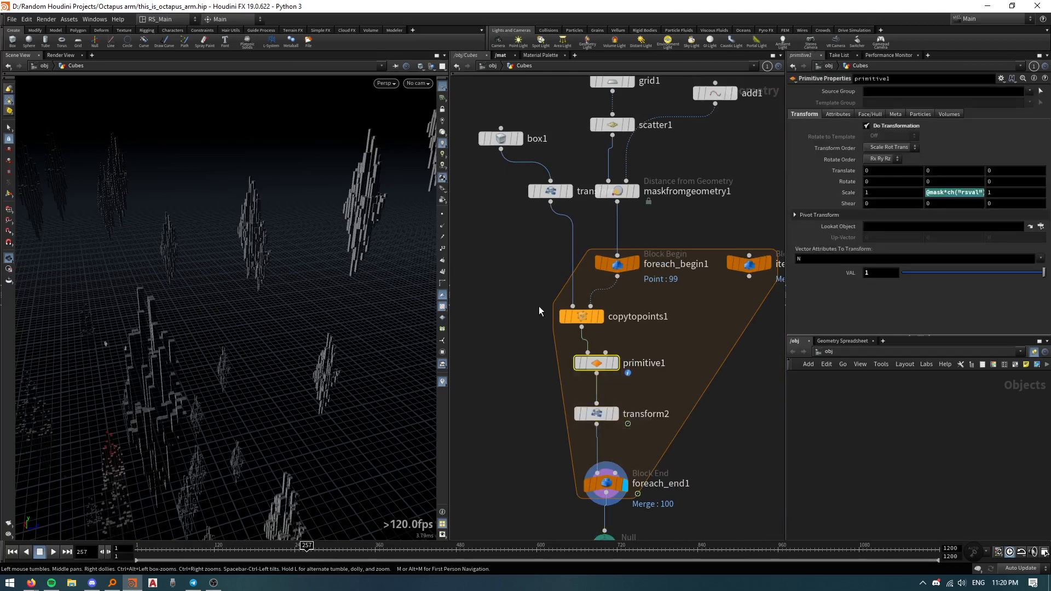
pyautogui.moveTo(507, 255); pyautogui.dragTo(508, 322, button='middle')
# Step: Try to drive the seed of transform1 with a rand(detail("../../ expression that references the scatter object
pyautogui.click(550, 257)
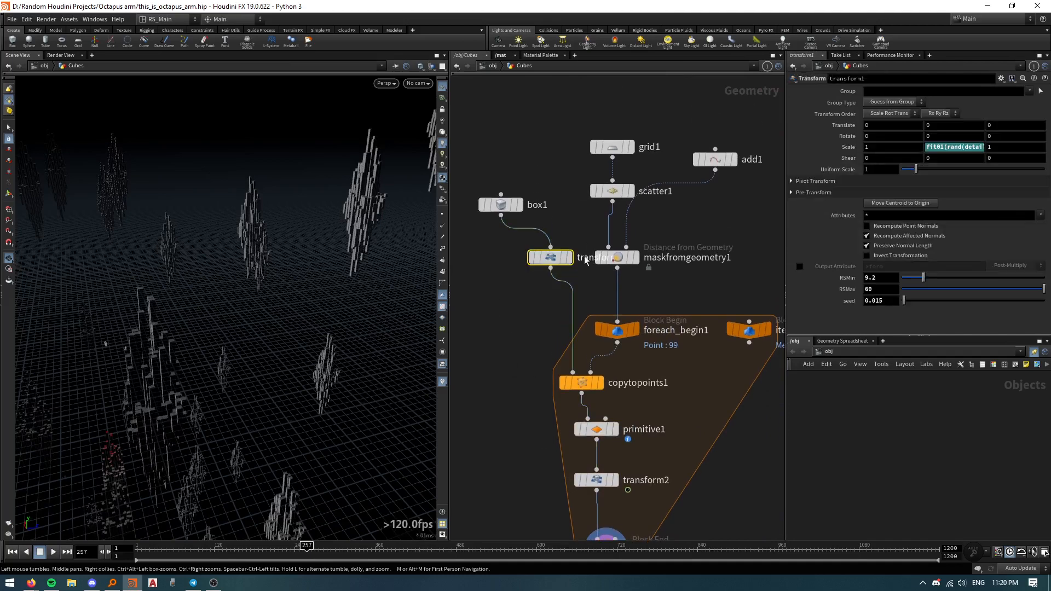
pyautogui.click(897, 300)
pyautogui.write('rand')
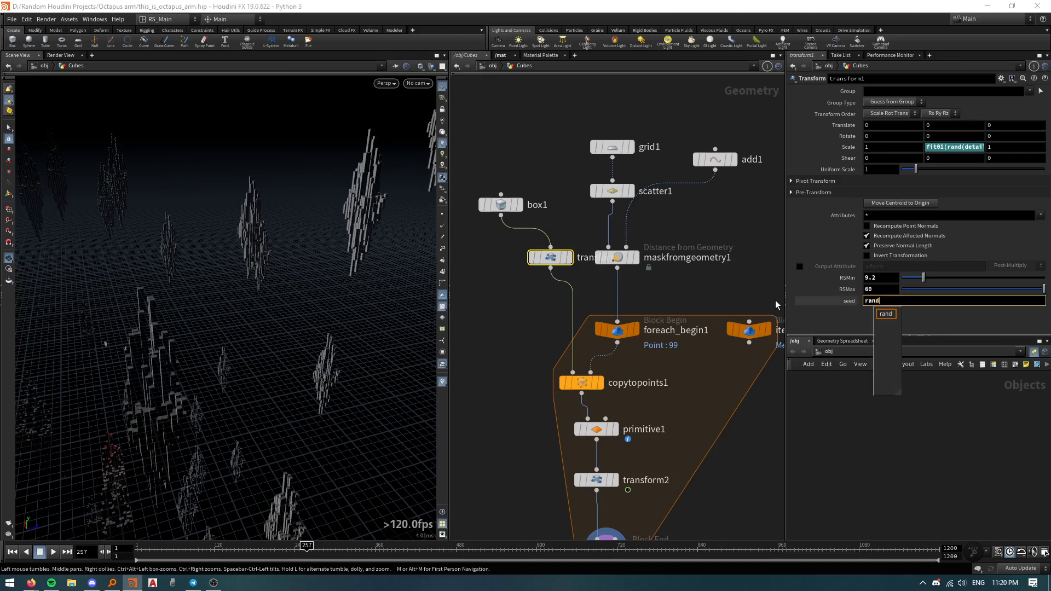
pyautogui.write('(detail')
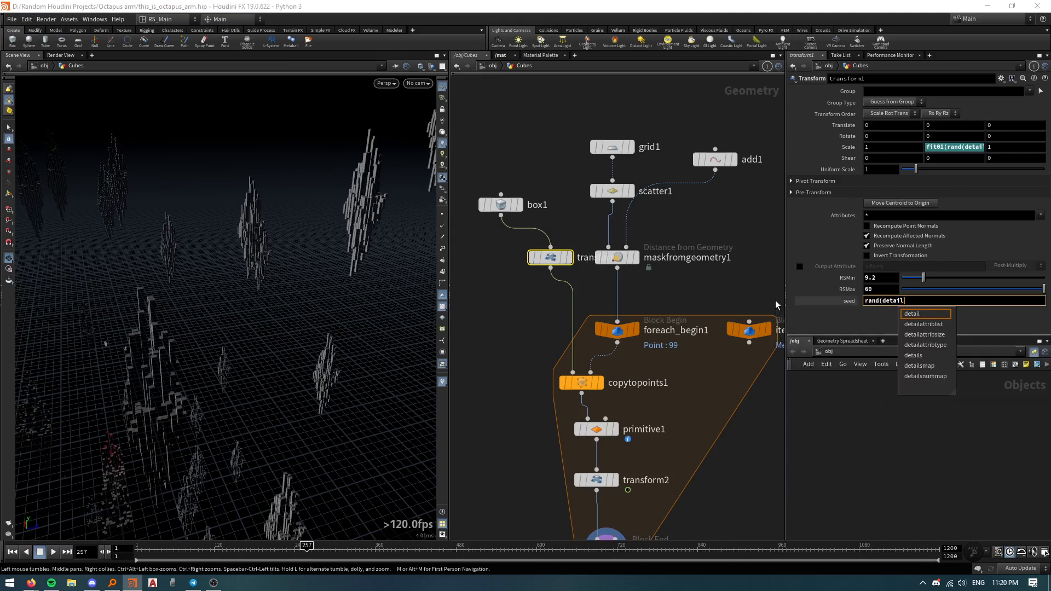
pyautogui.write('("')
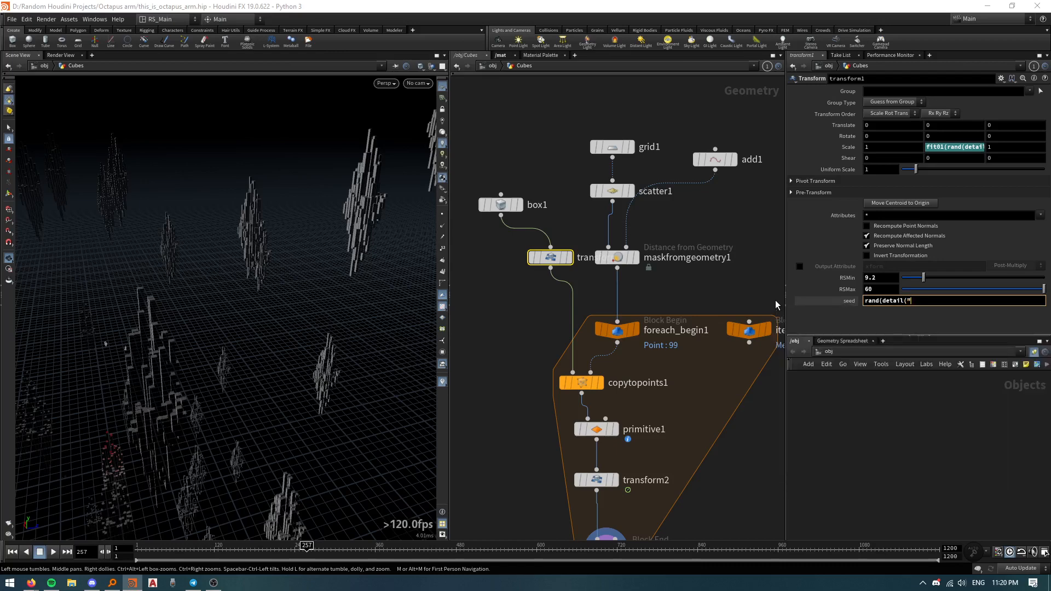
pyautogui.write('../../')
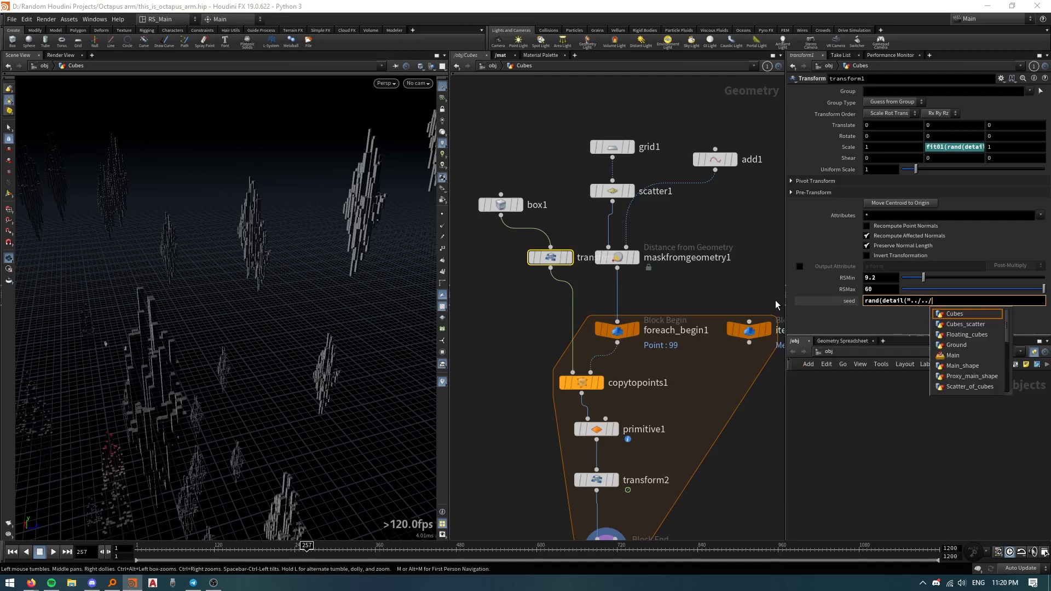
pyautogui.write('cu')
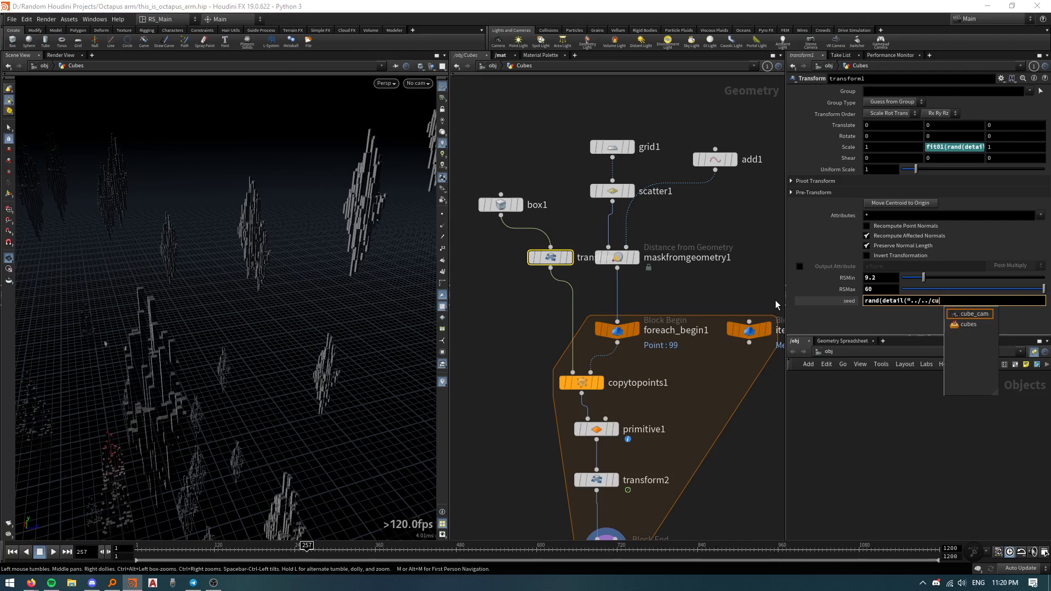
# Step: Check the name of the scatter object at the object level and return to the Cubes network
pyautogui.click(490, 66)
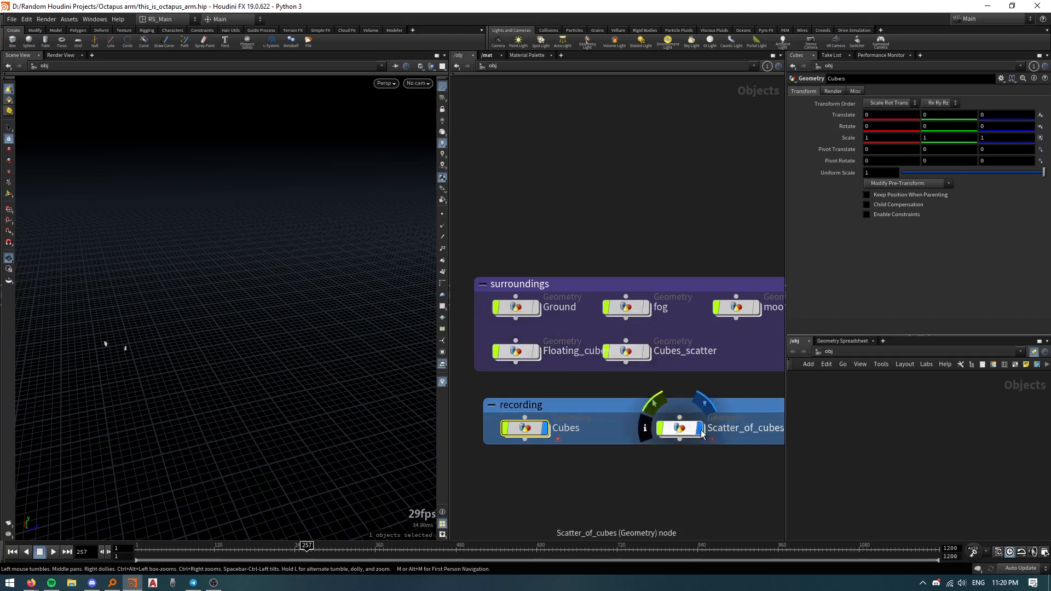
pyautogui.moveTo(663, 429); pyautogui.dragTo(585, 406, button='middle')
pyautogui.moveTo(511, 439); pyautogui.dragTo(530, 400, button='middle')
pyautogui.doubleClick(533, 410)
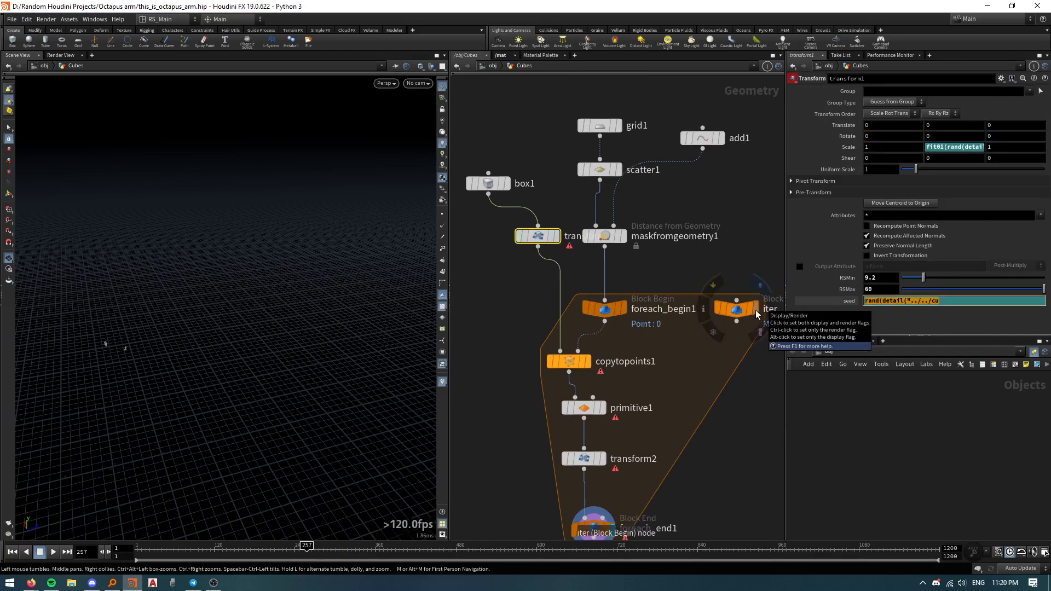
# Step: Discard the incomplete expression on transform1 by resetting its seed to the default value
pyautogui.write('2')
pyautogui.hotkey('ctrl', 'z')
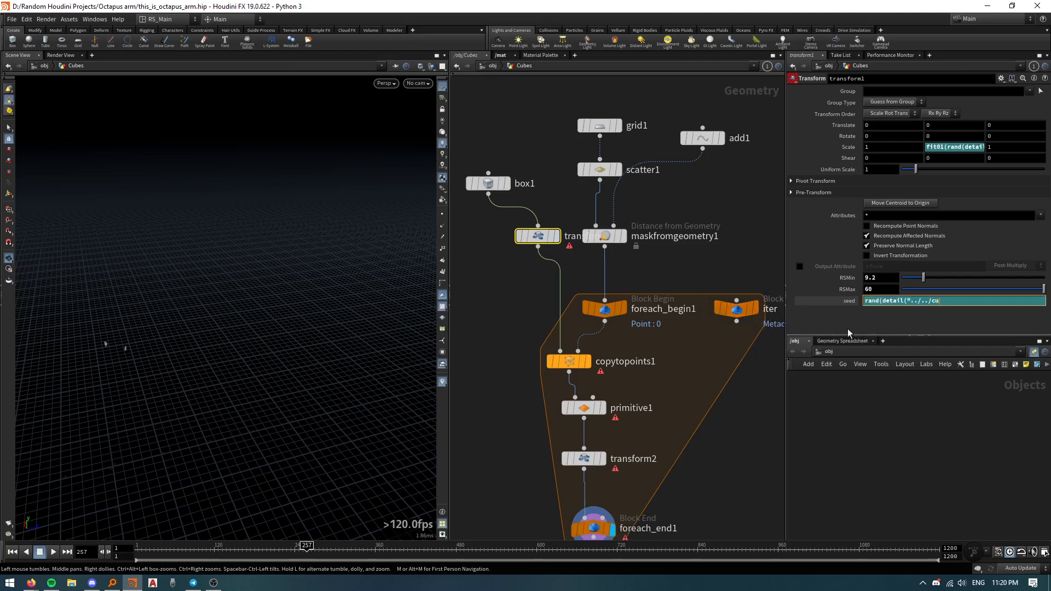
pyautogui.hotkey('ctrl', 'a')
pyautogui.press('BackSpace')
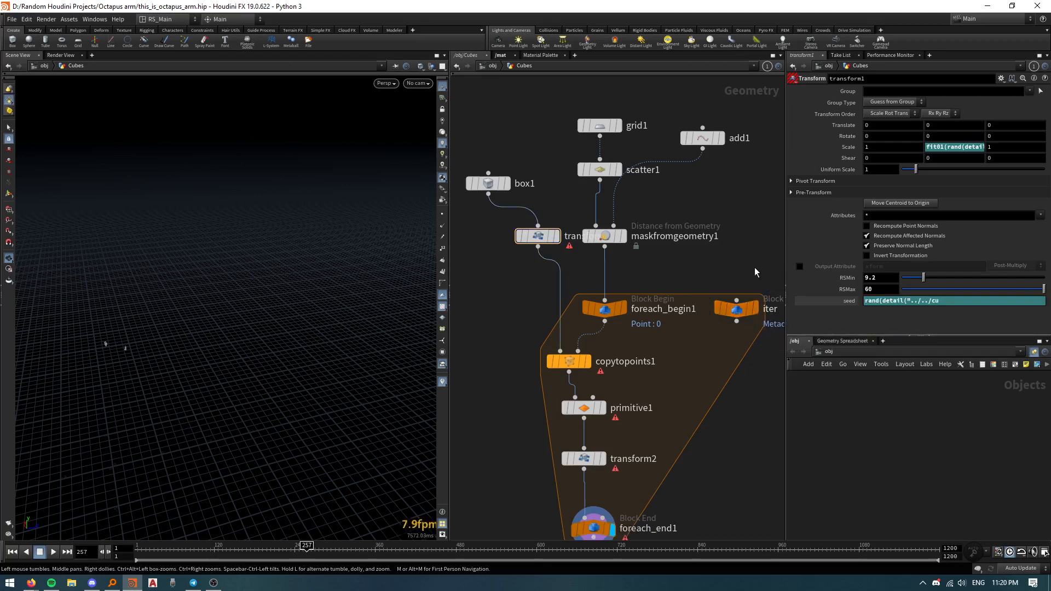
pyautogui.keyDown('ctrl'); pyautogui.middleClick(891, 302); pyautogui.keyUp('ctrl')
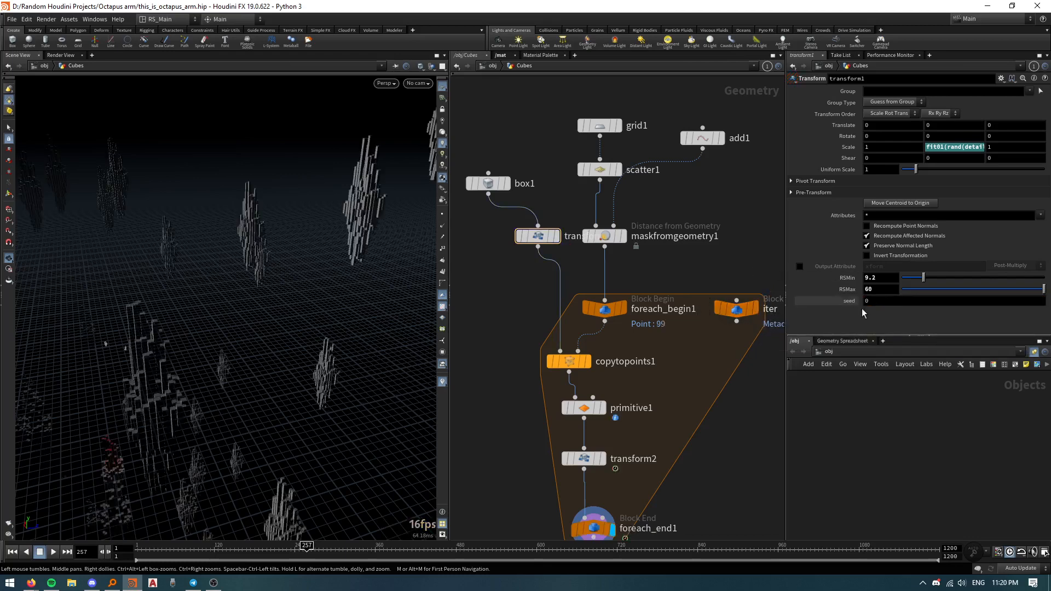
pyautogui.moveTo(171, 331); pyautogui.dragTo(146, 325)
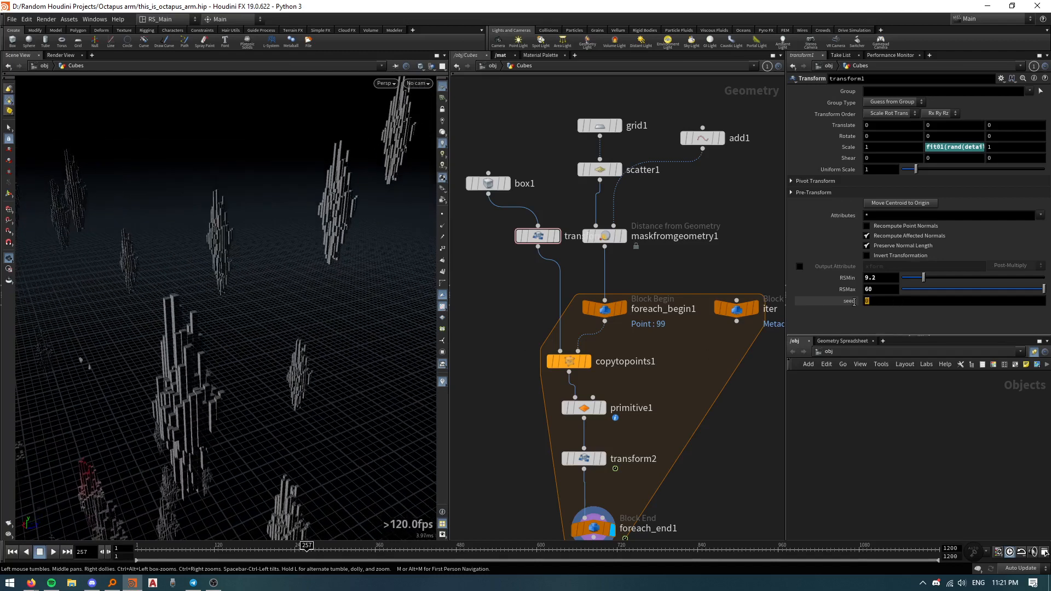
# Step: Begin the seed expression of transform1 with rand(detail("../../
pyautogui.moveTo(854, 302); pyautogui.dragTo(818, 301)
pyautogui.write('rand(detail("../../cu')
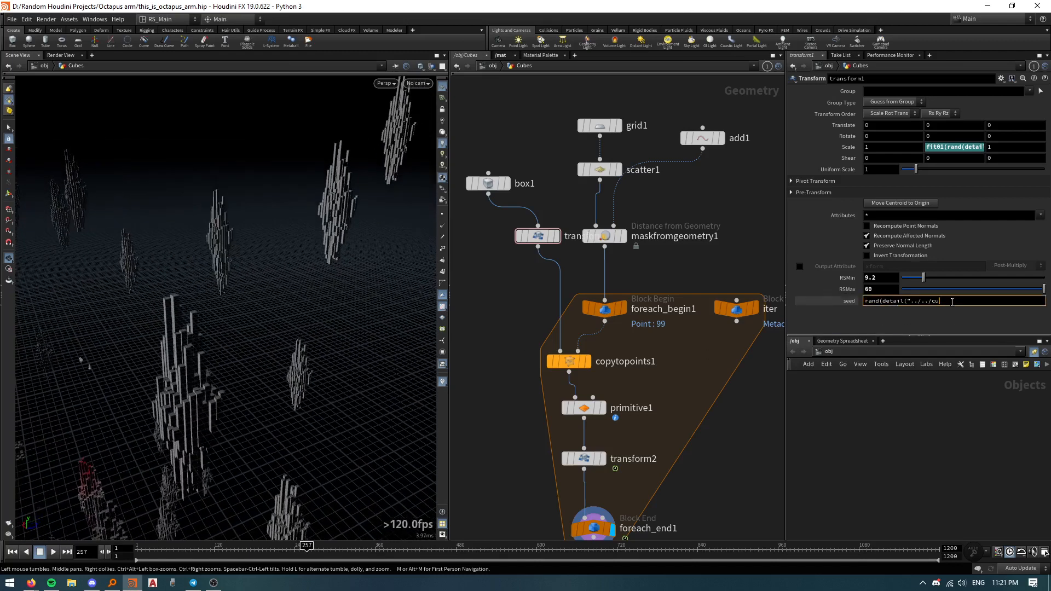
pyautogui.press('BackSpace')
pyautogui.press('BackSpace')
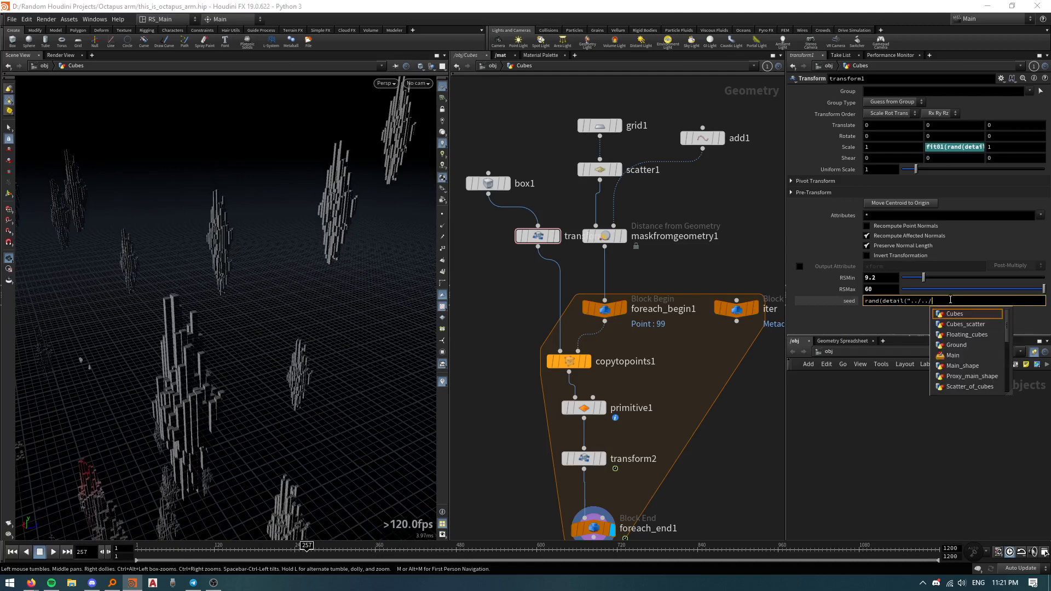
# Step: Try the path Cubes_scatter/iter in the seed expression and strip it back to ../../
pyautogui.write('Cu')
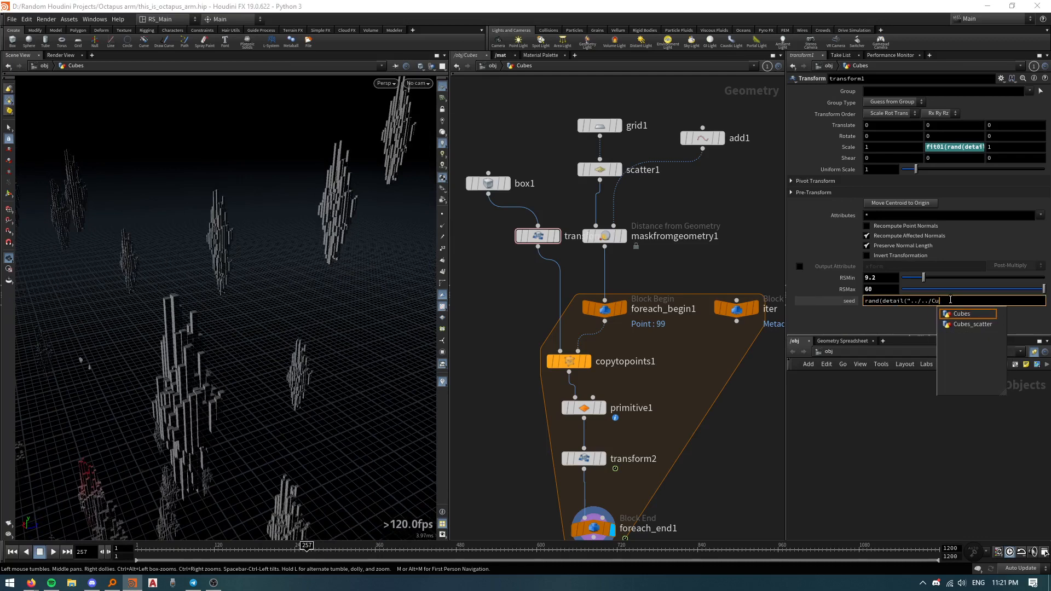
pyautogui.press('Down')
pyautogui.press('Down')
pyautogui.press('Return')
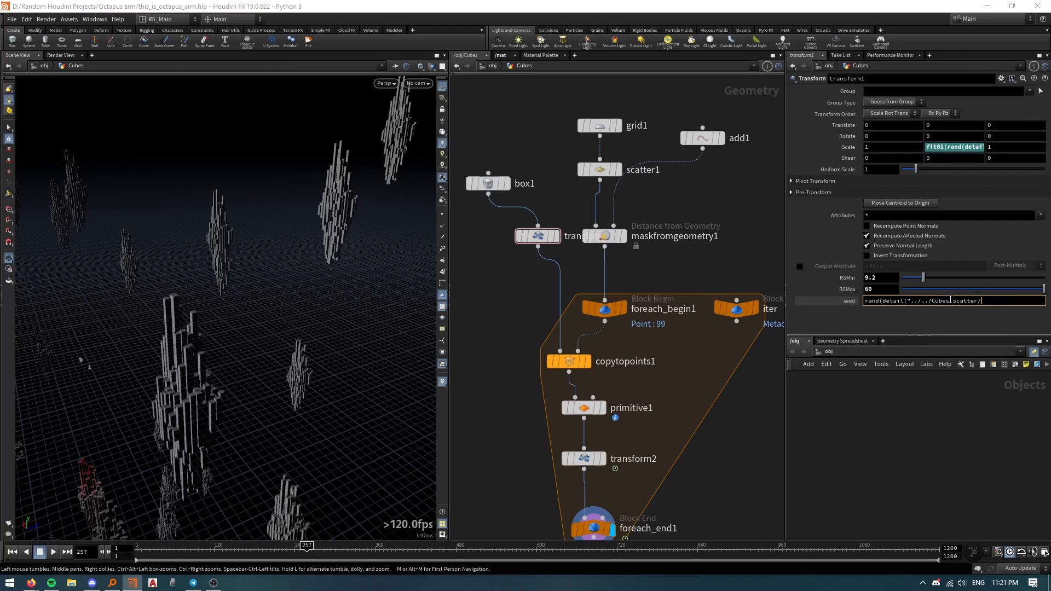
pyautogui.write('iter')
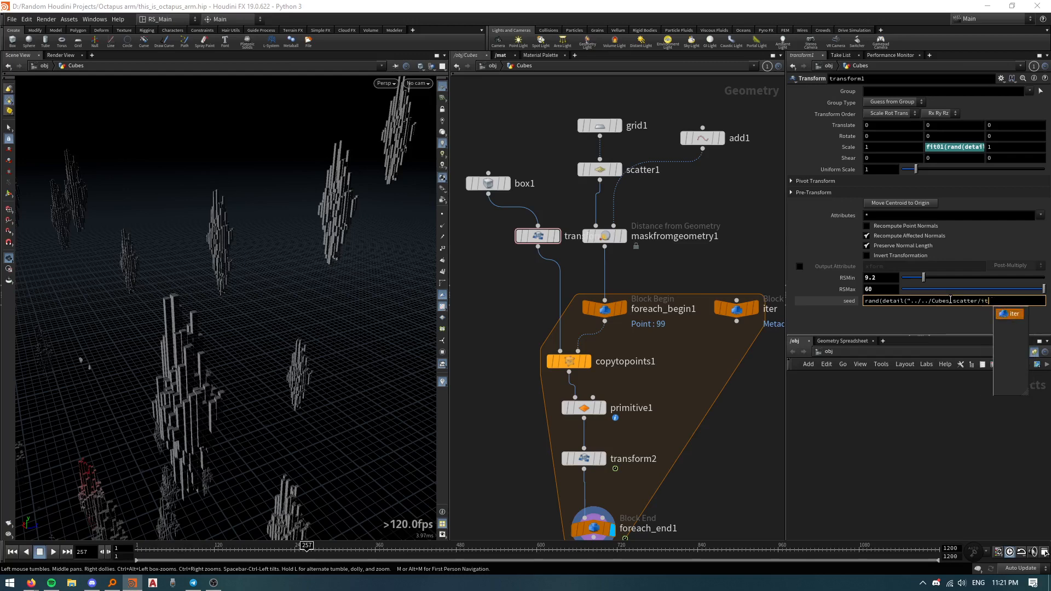
pyautogui.press('BackSpace')
pyautogui.press('BackSpace')
pyautogui.press('BackSpace')
pyautogui.press('BackSpace')
pyautogui.press('BackSpace')
pyautogui.press('BackSpace')
pyautogui.press('BackSpace')
pyautogui.press('BackSpace')
pyautogui.press('BackSpace')
pyautogui.press('BackSpace')
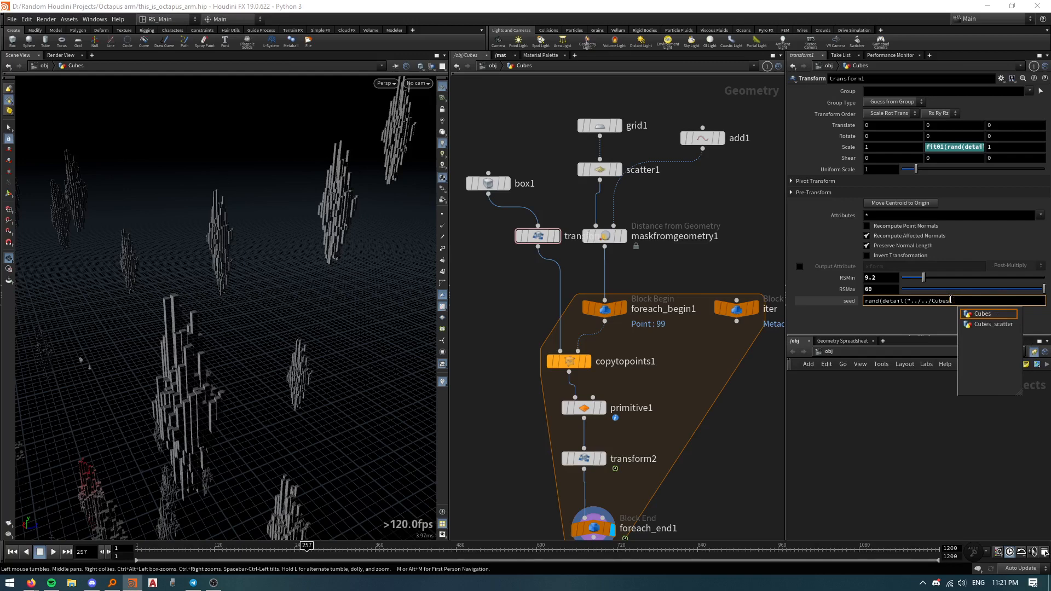
pyautogui.press('BackSpace')
pyautogui.press('BackSpace')
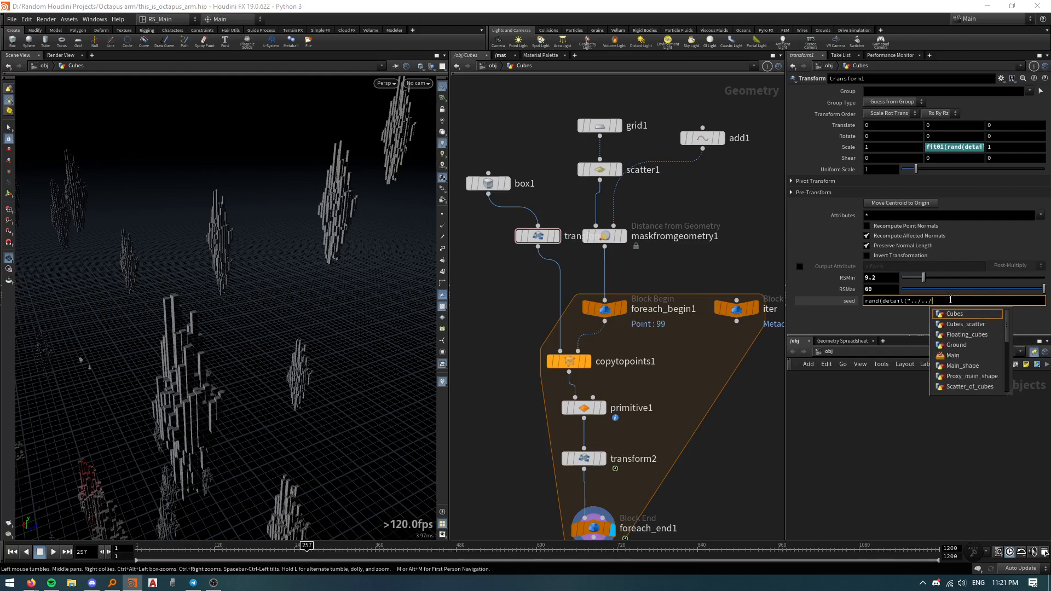
# Step: Point the detail path in transform1's seed expression to ../../Scatter_of_cubes/iter2/
pyautogui.write('scatt')
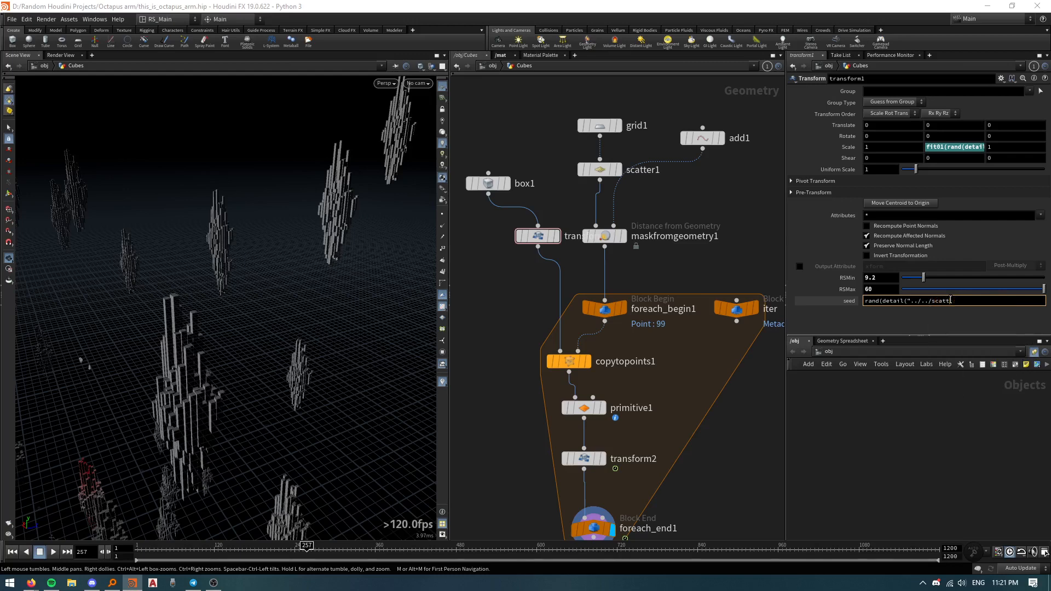
pyautogui.press('BackSpace')
pyautogui.press('BackSpace')
pyautogui.press('BackSpace')
pyautogui.write('Scatter_of_cubes/')
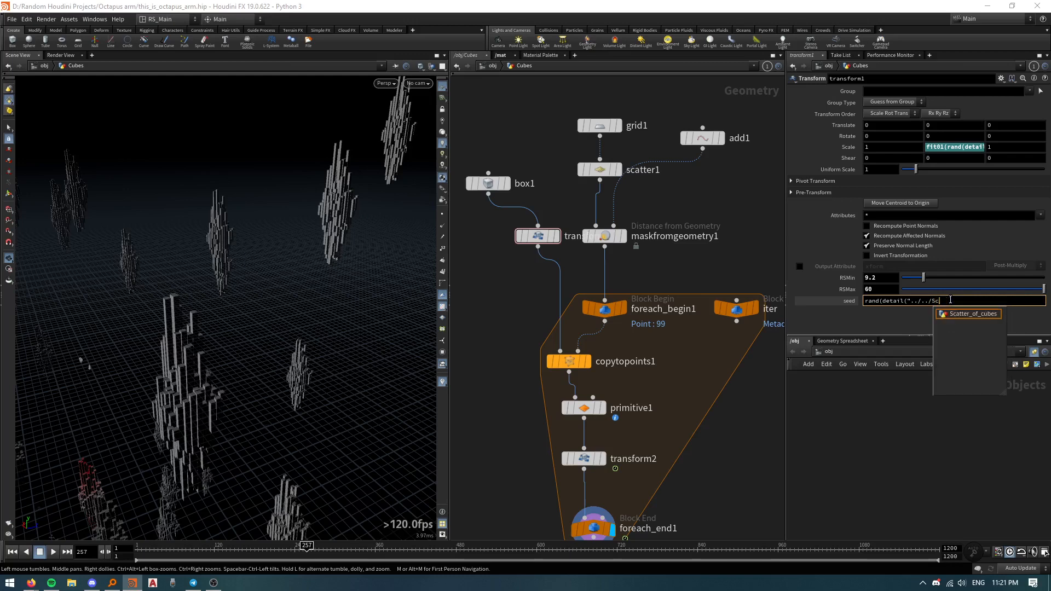
pyautogui.press('Down')
pyautogui.press('Return')
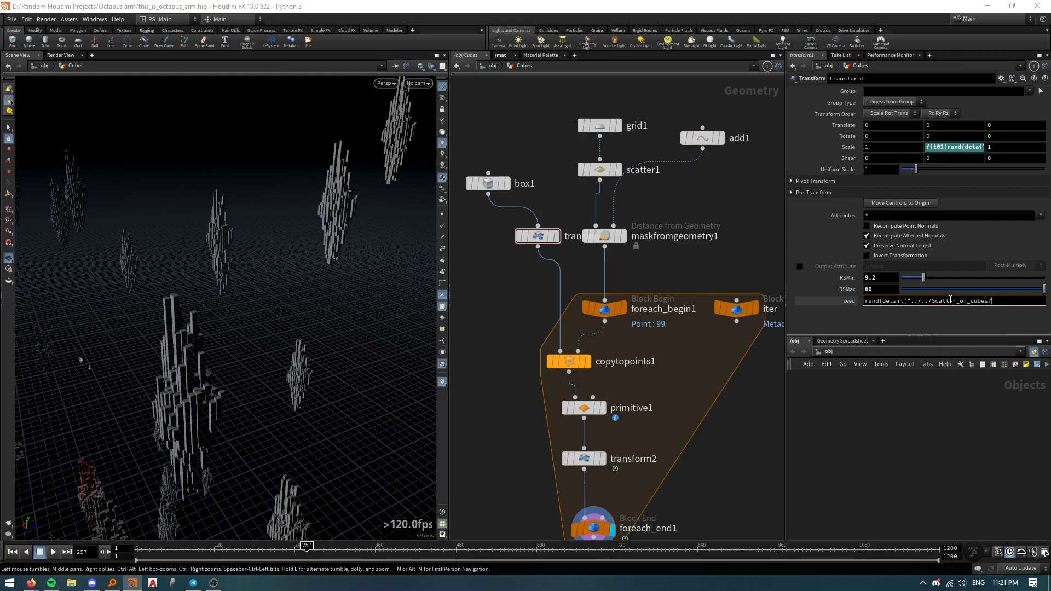
pyautogui.write('it')
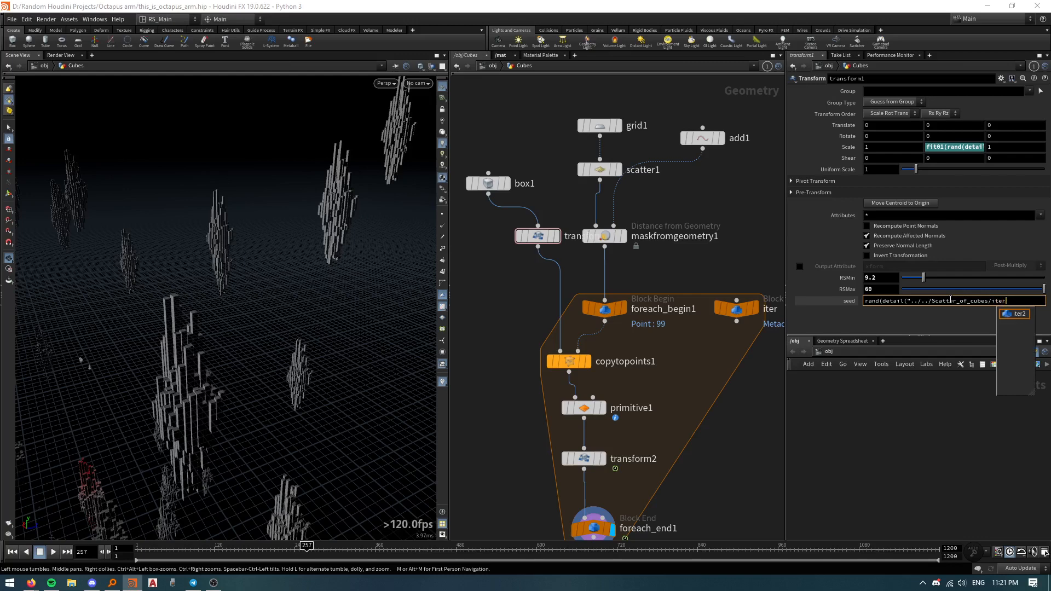
pyautogui.write('er')
pyautogui.press('Down')
pyautogui.press('Return')
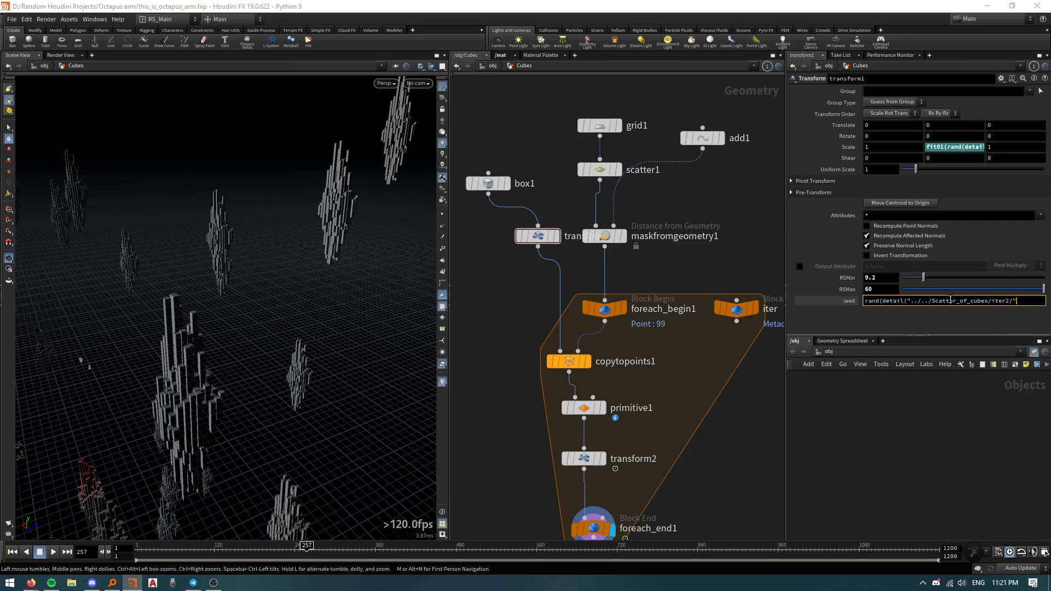
# Step: Complete and apply the seed expression as rand(detail("../../Scatter_of_cubes/iter2/","iteration",0))
pyautogui.write('","iteration"')
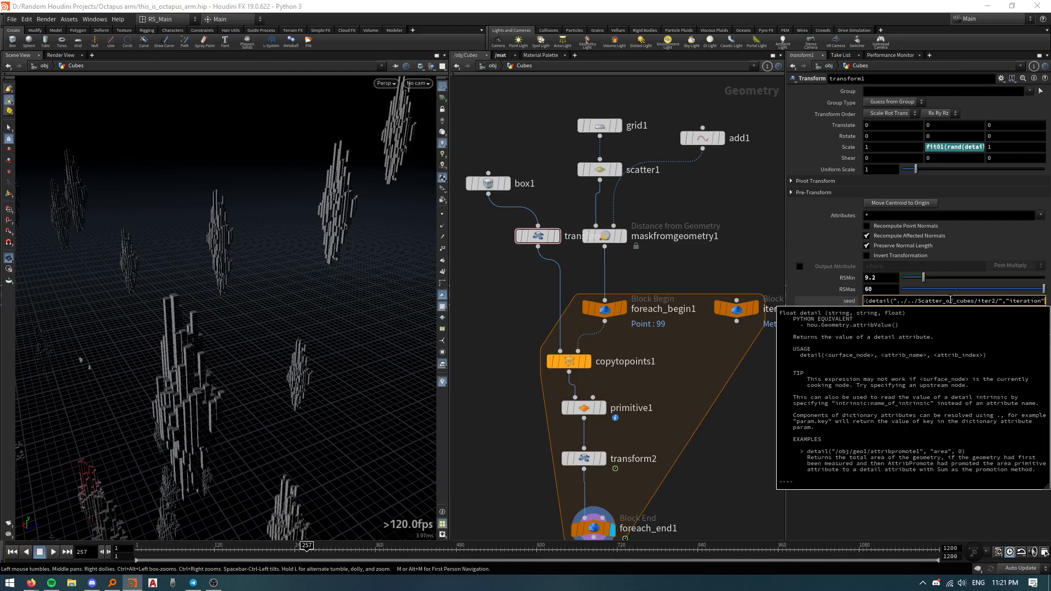
pyautogui.write(',0)')
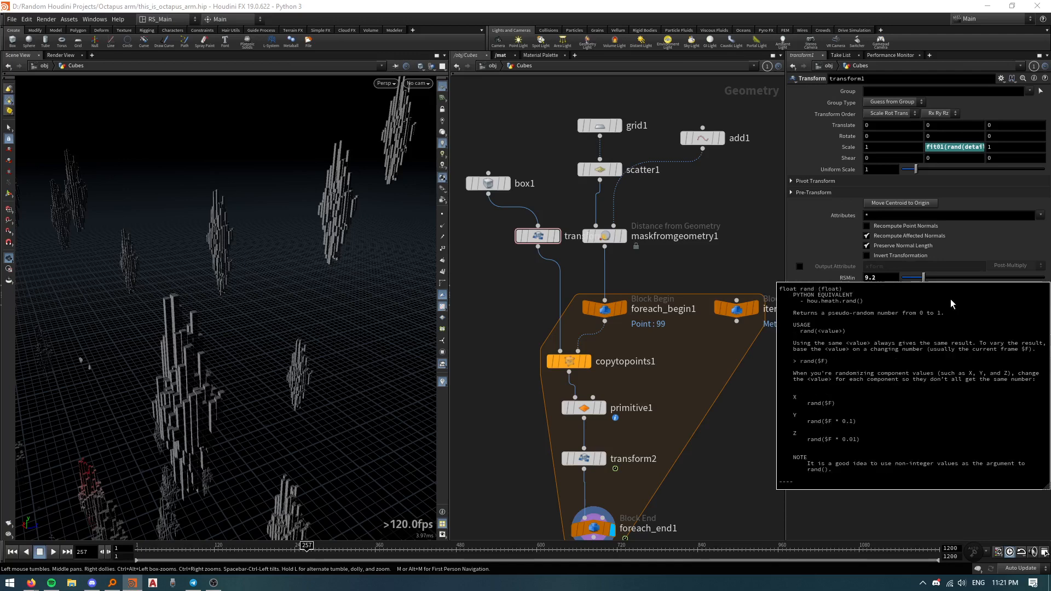
pyautogui.write(')')
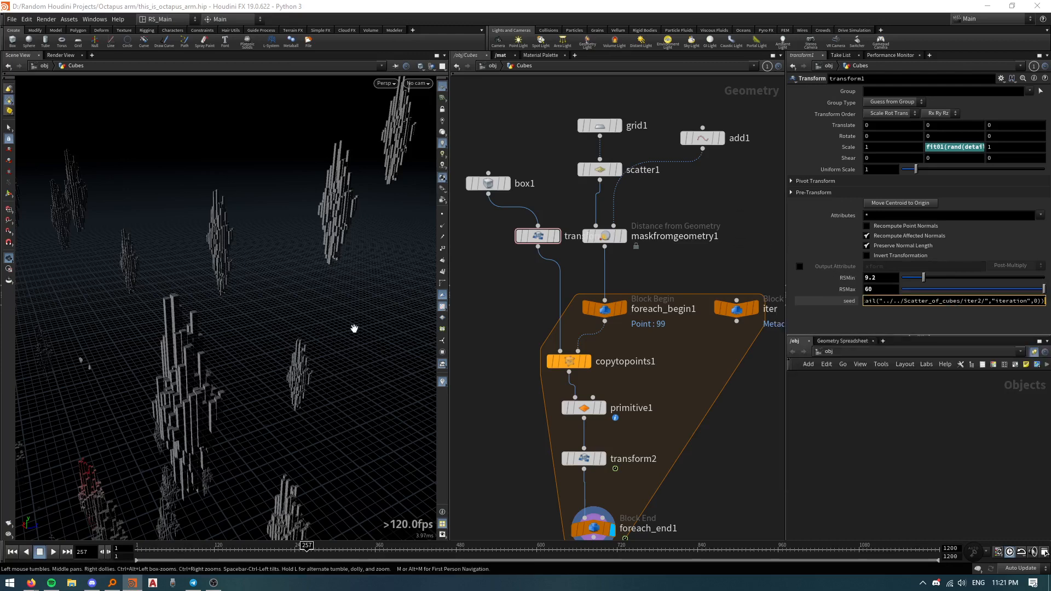
pyautogui.press('Return')
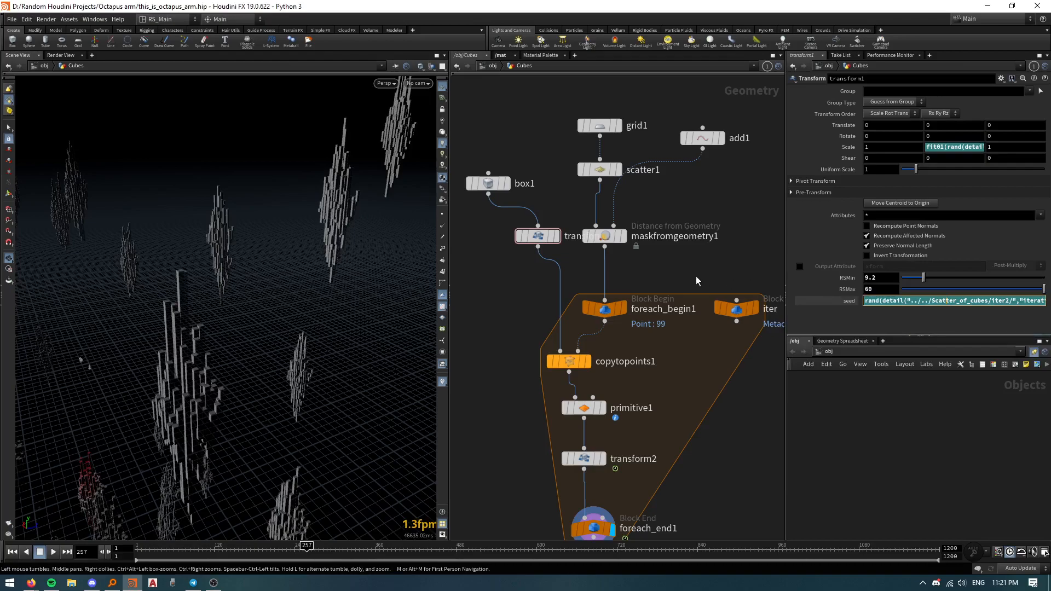
# Step: Open the Scatter_of_cubes network and inspect the variation between the cube clusters from a distance and up close
pyautogui.moveTo(260, 258); pyautogui.dragTo(227, 277)
pyautogui.moveTo(228, 277); pyautogui.dragTo(213, 366, button='right')
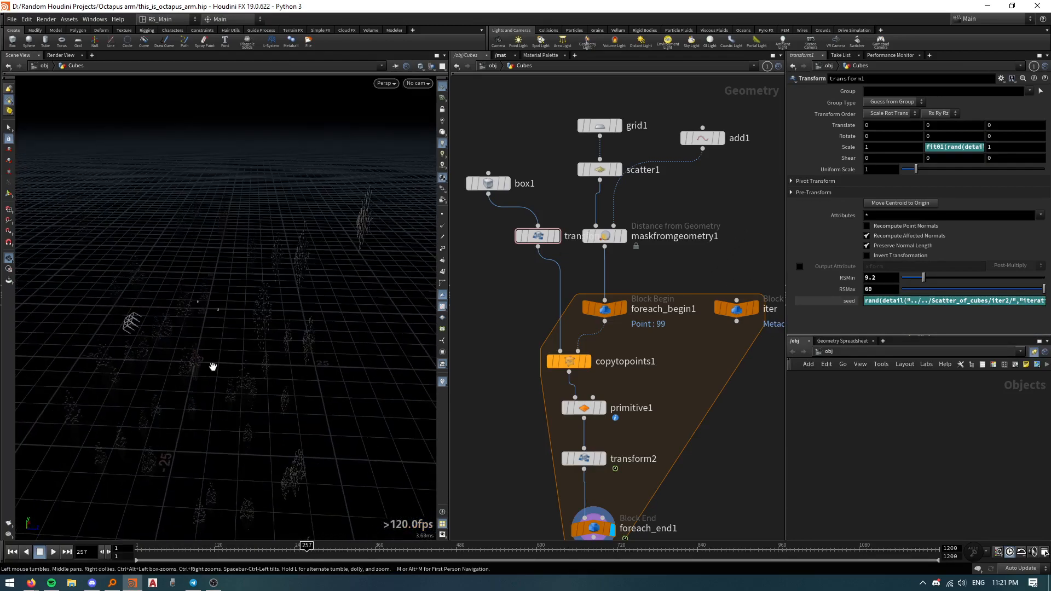
pyautogui.moveTo(213, 367); pyautogui.dragTo(320, 337)
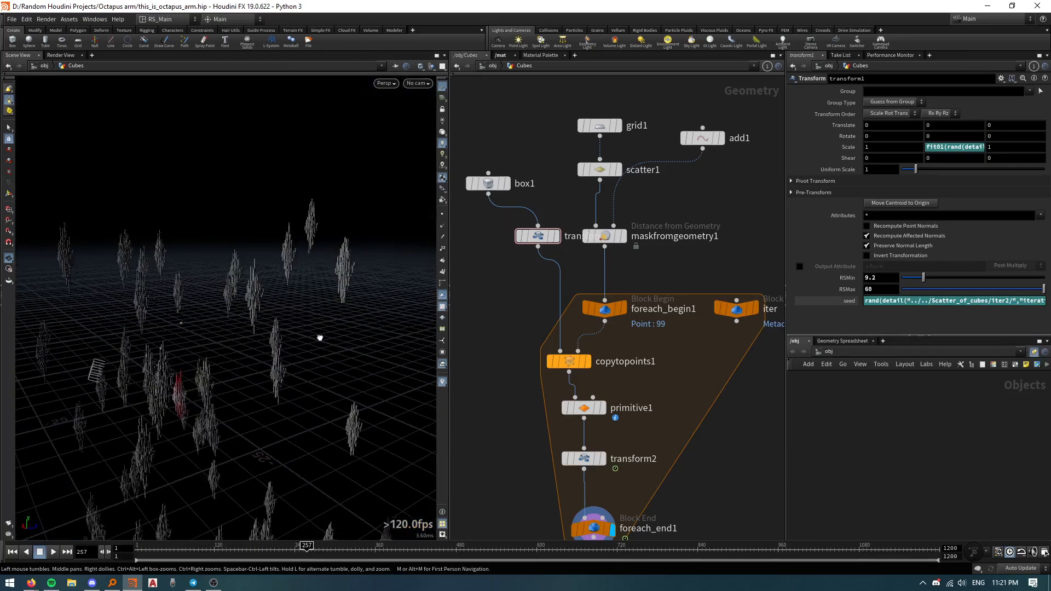
pyautogui.press('u')
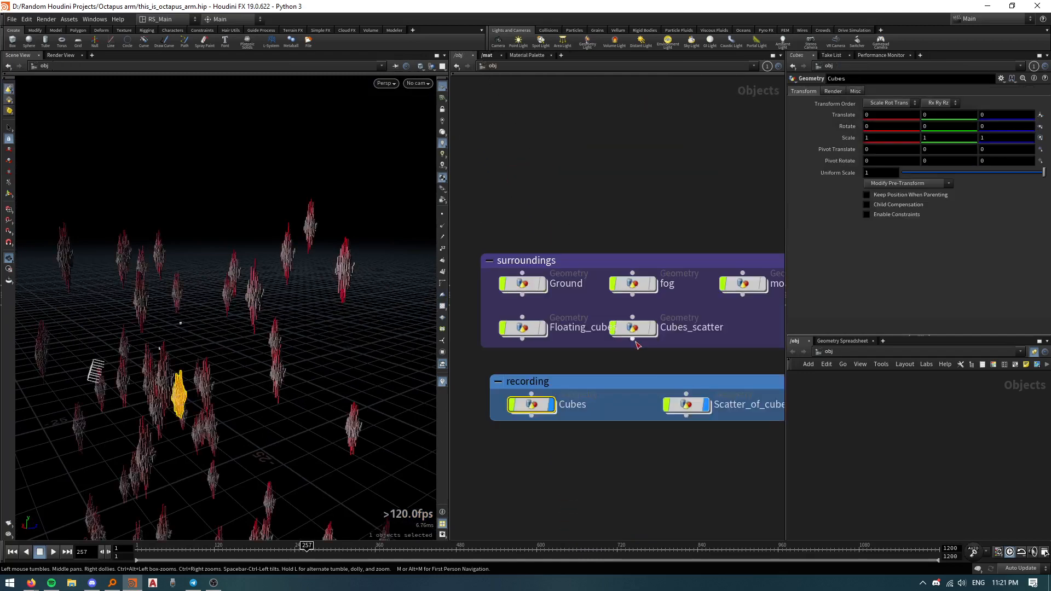
pyautogui.doubleClick(686, 404)
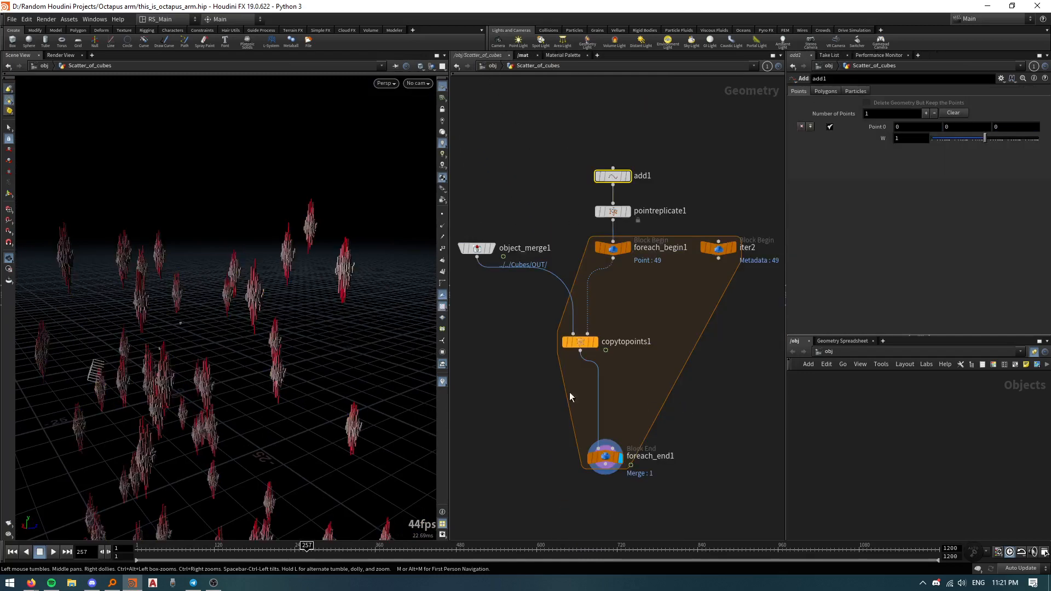
pyautogui.moveTo(306, 329); pyautogui.dragTo(263, 276)
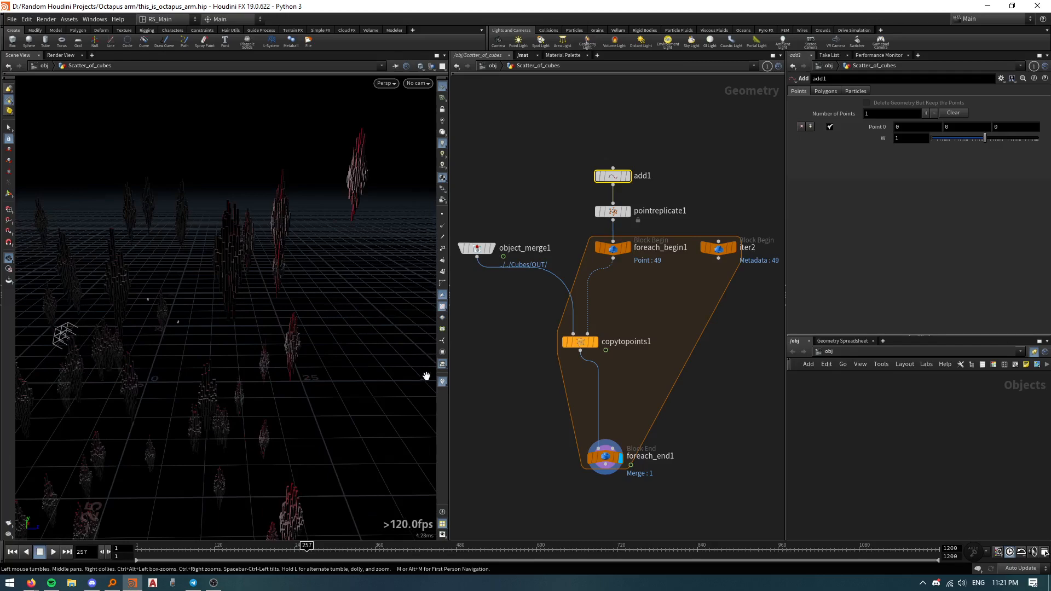
pyautogui.rightClick(441, 383)
pyautogui.click(464, 371)
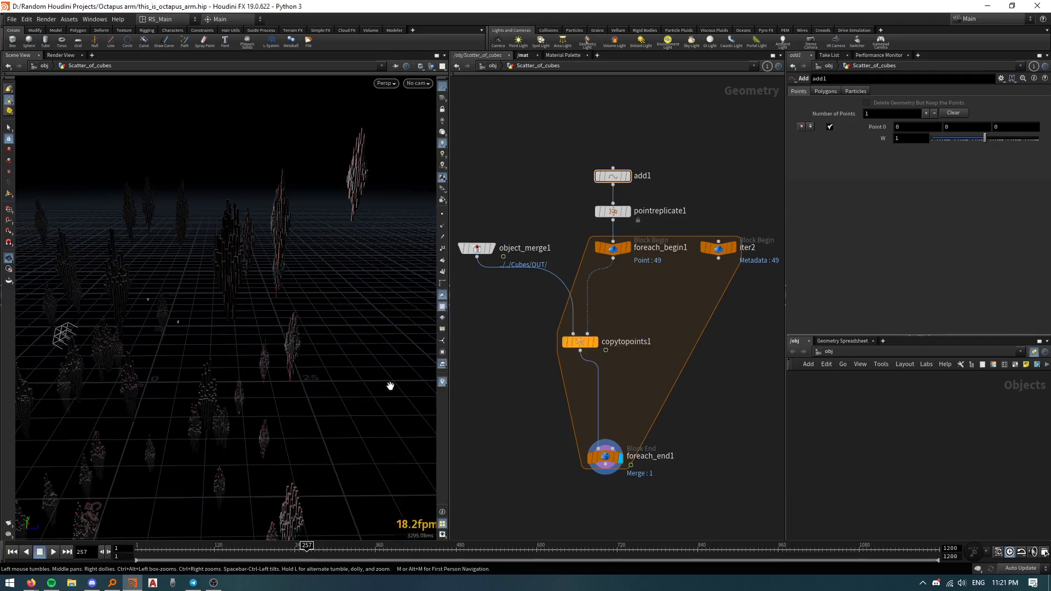
pyautogui.moveTo(273, 312)
pyautogui.mouseDown()
pyautogui.moveTo(244, 286)
pyautogui.moveTo(288, 307)
pyautogui.moveTo(278, 301)
pyautogui.mouseUp()
pyautogui.moveTo(317, 352); pyautogui.dragTo(364, 299)
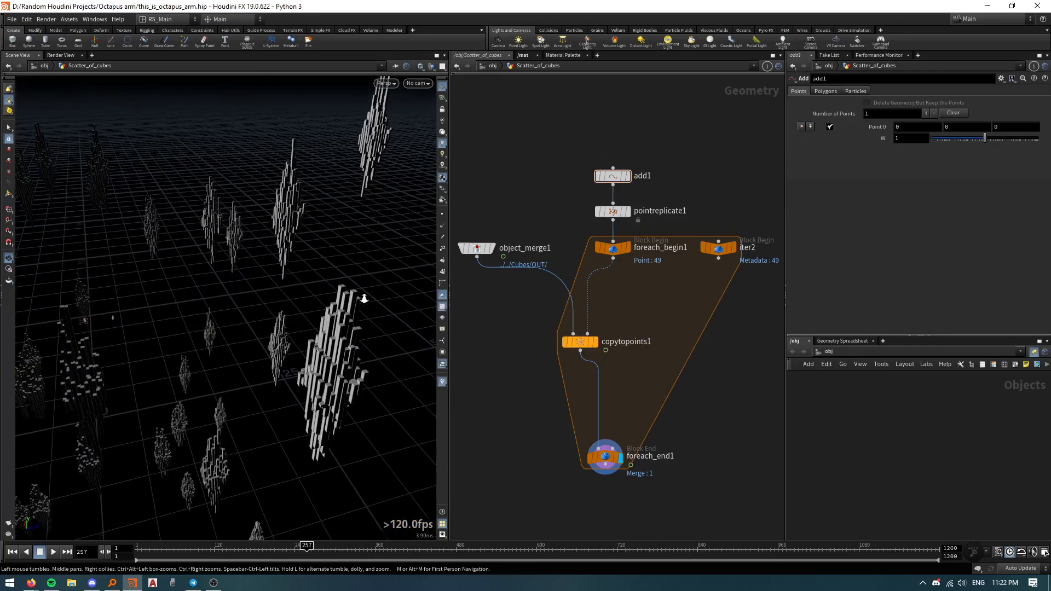
# Step: Examine the whole field of cube clusters from several angles, including from the object level
pyautogui.moveTo(328, 273); pyautogui.dragTo(326, 335, button='middle')
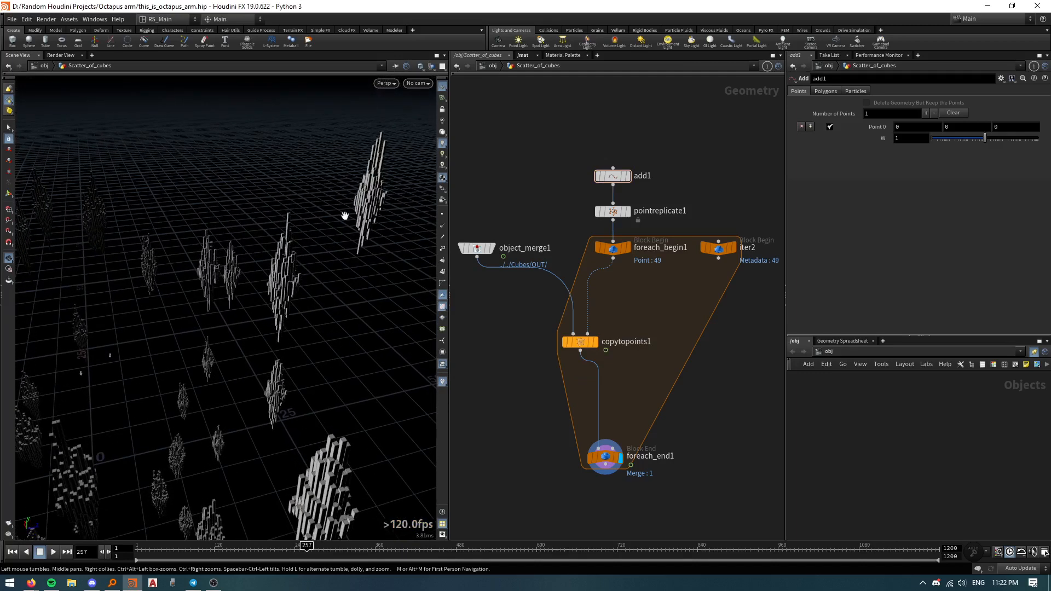
pyautogui.moveTo(230, 270)
pyautogui.mouseDown(button='right')
pyautogui.moveTo(183, 279)
pyautogui.moveTo(318, 150)
pyautogui.mouseUp(button='right')
pyautogui.moveTo(259, 251); pyautogui.dragTo(305, 162, button='right')
pyautogui.moveTo(302, 167)
pyautogui.mouseDown()
pyautogui.moveTo(213, 233)
pyautogui.moveTo(202, 178)
pyautogui.moveTo(252, 158)
pyautogui.moveTo(251, 326)
pyautogui.moveTo(326, 244)
pyautogui.moveTo(263, 370)
pyautogui.moveTo(268, 323)
pyautogui.mouseUp()
pyautogui.click(492, 65)
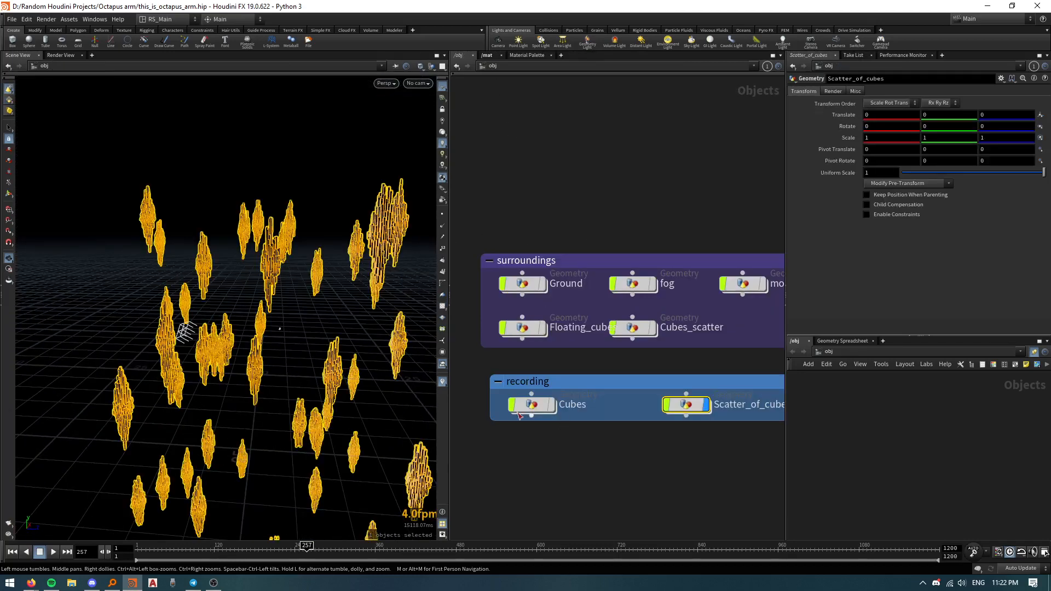
pyautogui.moveTo(558, 430); pyautogui.dragTo(554, 379, button='middle')
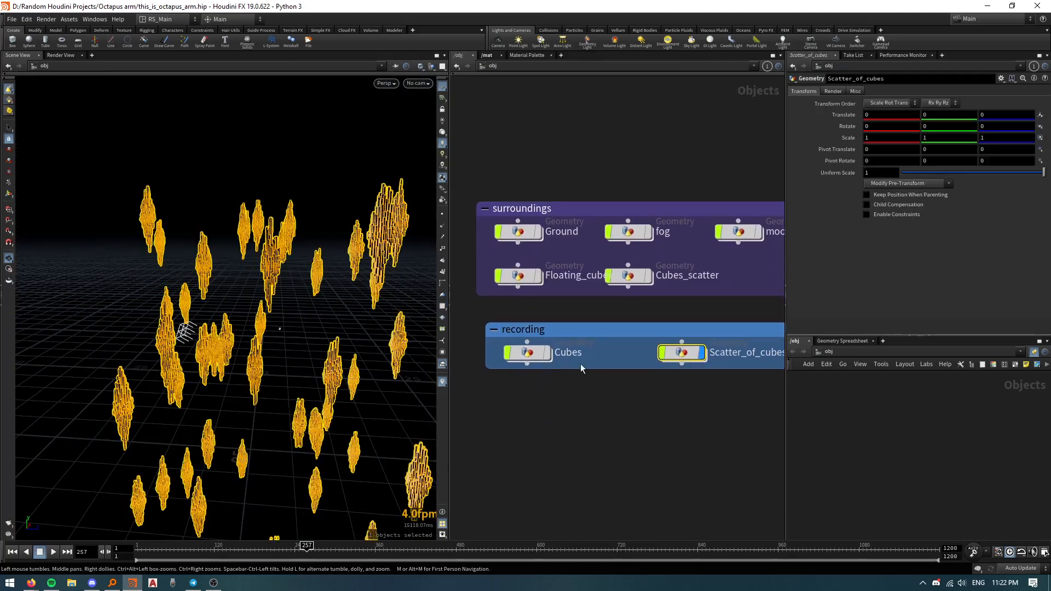
# Step: Reopen the Scatter_of_cubes network and review the name and metadata settings of the iter2 block
pyautogui.doubleClick(683, 356)
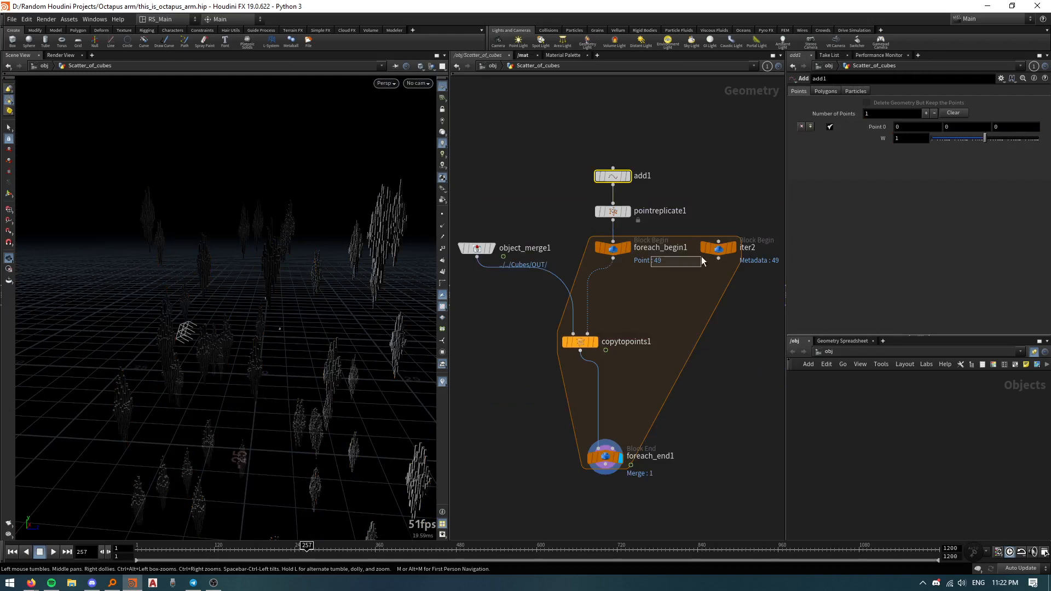
pyautogui.click(721, 248)
pyautogui.doubleClick(737, 248)
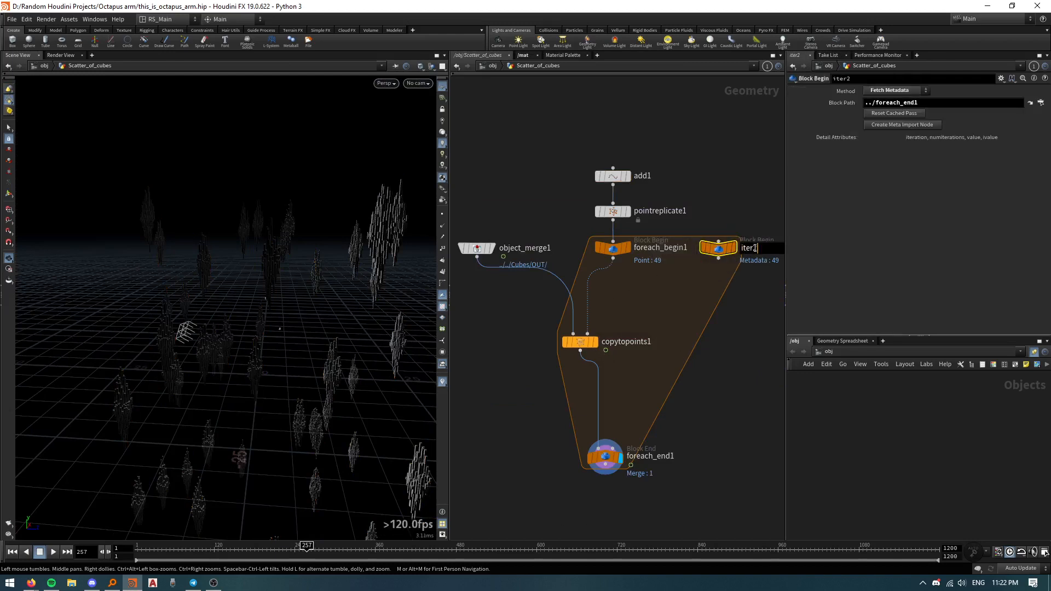
pyautogui.click(744, 272)
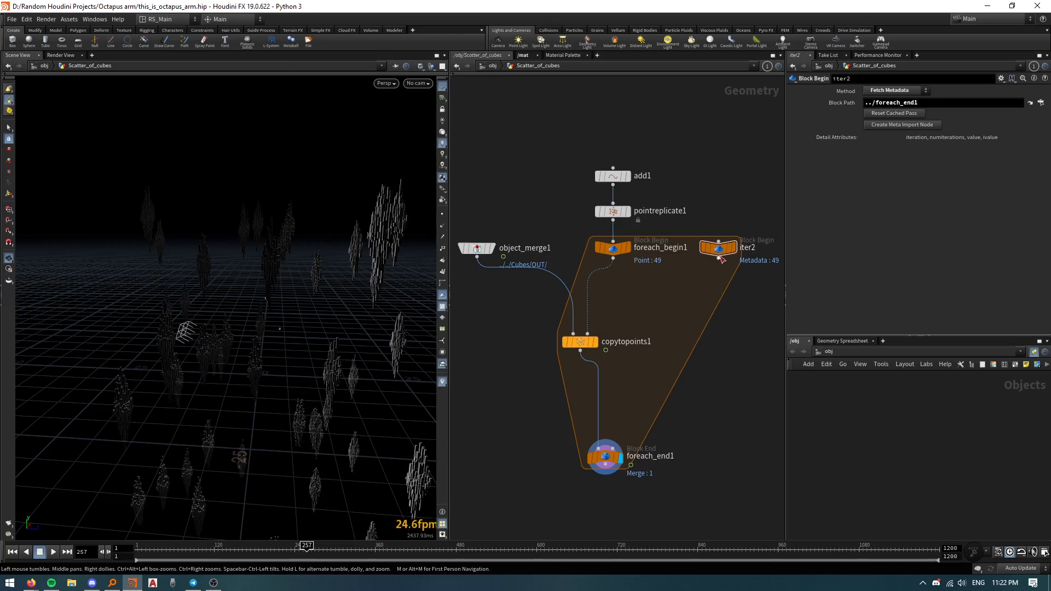
pyautogui.moveTo(695, 214); pyautogui.dragTo(712, 322)
pyautogui.click(723, 280)
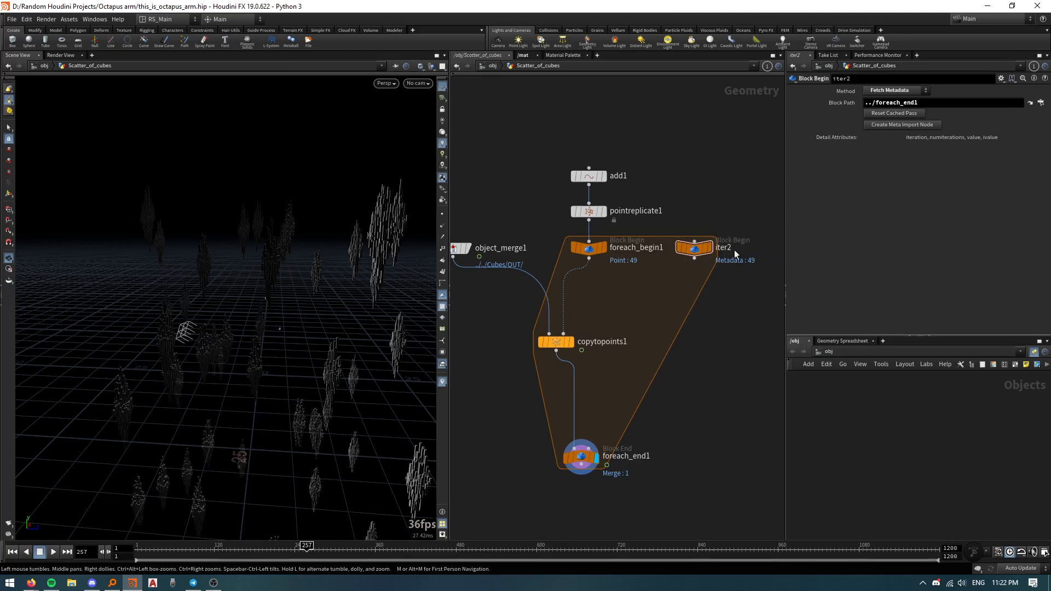
pyautogui.moveTo(631, 339); pyautogui.dragTo(667, 325, button='middle')
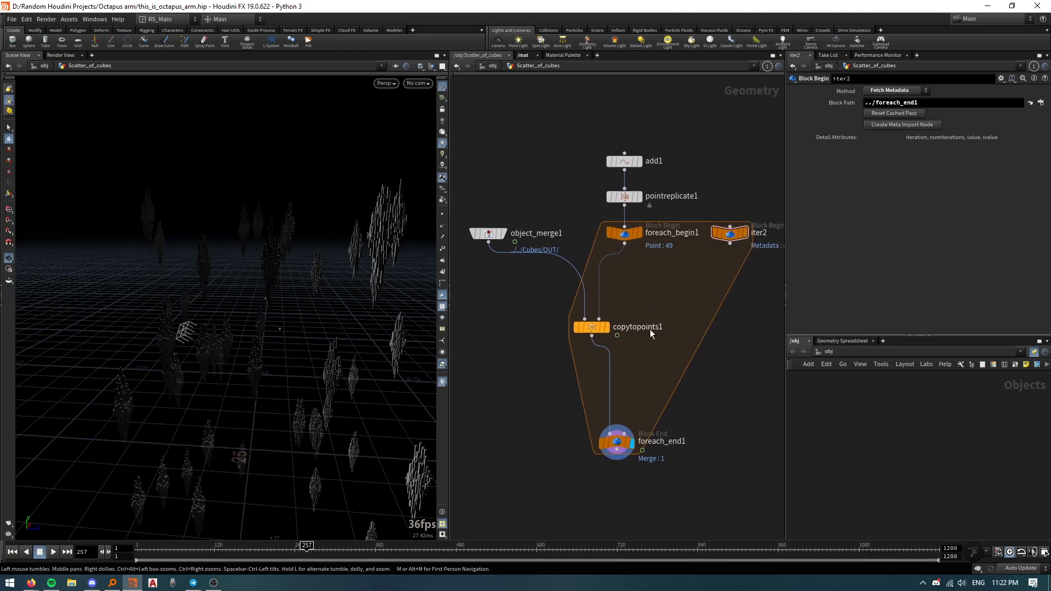
# Step: Make room below pointreplicate1 and insert a Color node on the wire leading into foreach_begin1
pyautogui.moveTo(649, 390); pyautogui.dragTo(661, 368, button='middle')
pyautogui.moveTo(276, 316); pyautogui.dragTo(232, 357)
pyautogui.keyDown('shift'); pyautogui.moveTo(636, 176); pyautogui.dragTo(637, 129); pyautogui.keyUp('shift')
pyautogui.press('Tab')
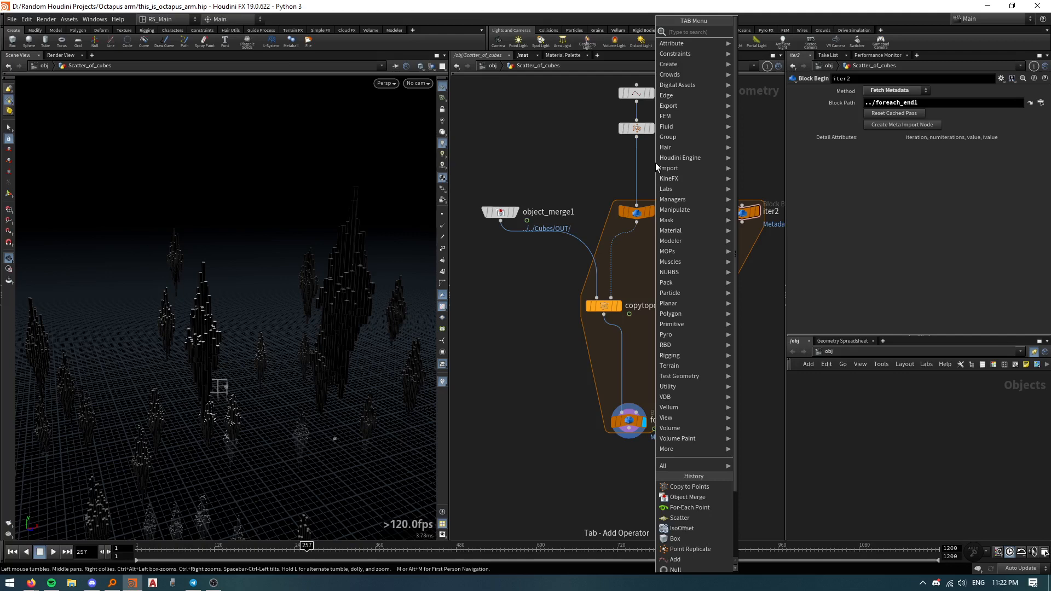
pyautogui.write('color')
pyautogui.press('Return')
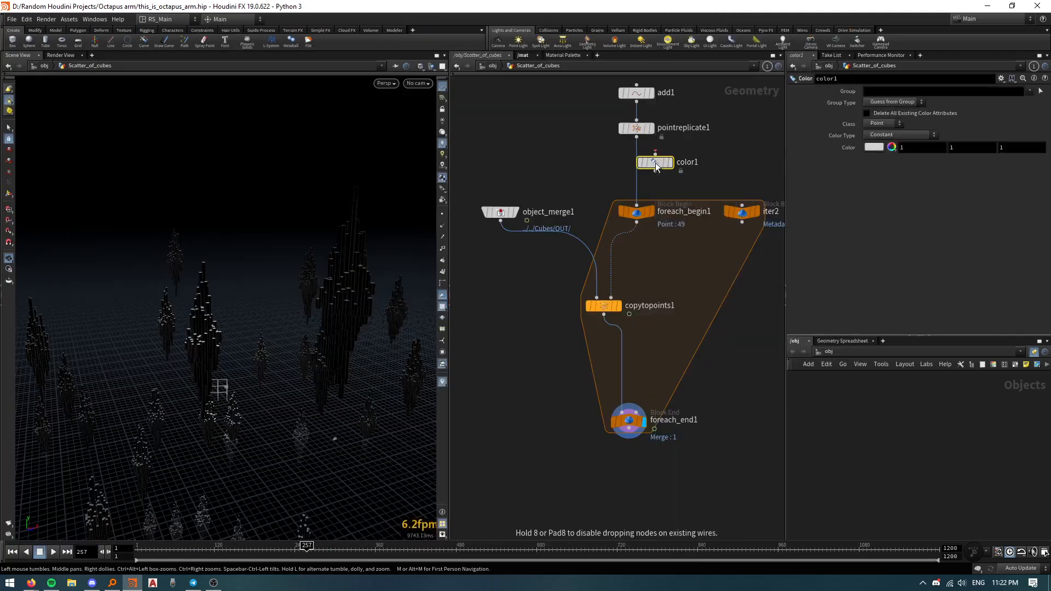
pyautogui.click(643, 168)
# Step: Set color1 to a salmon orange with hue 14 and saturation 0.724, and check it on the clusters
pyautogui.click(874, 149)
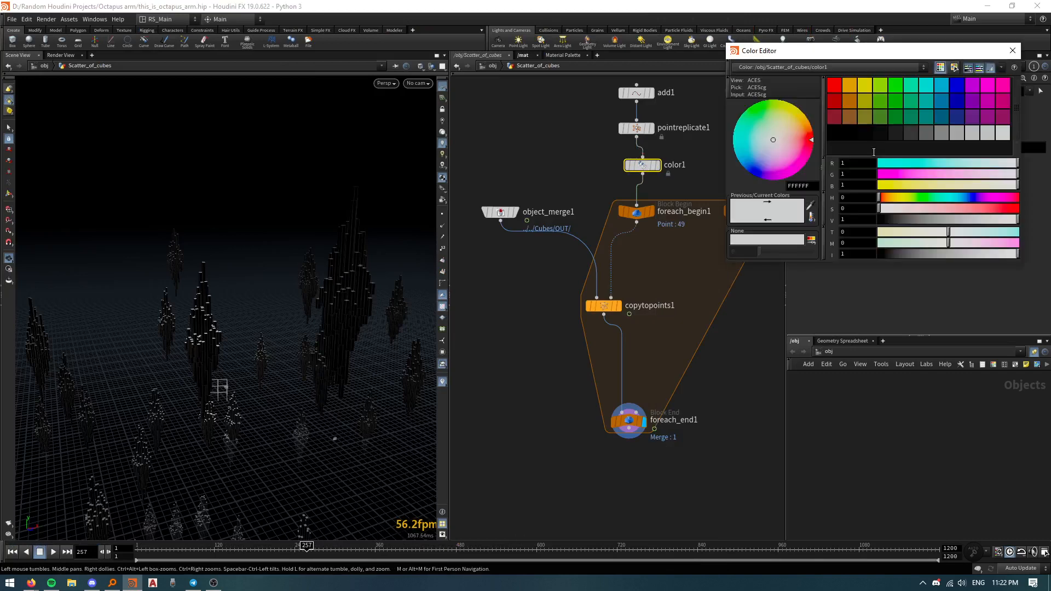
pyautogui.moveTo(881, 197); pyautogui.dragTo(884, 198)
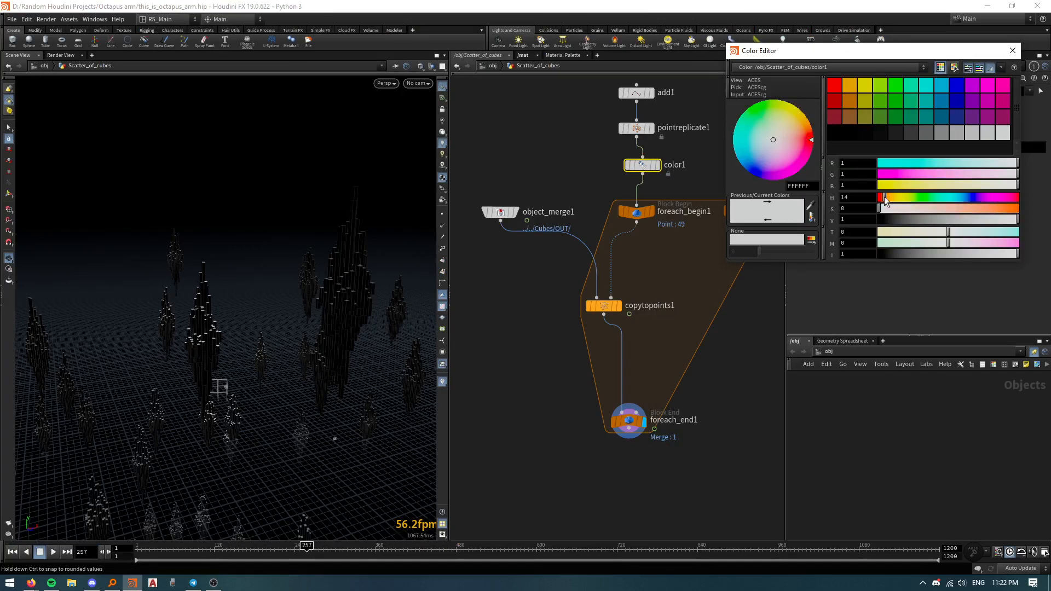
pyautogui.click(980, 209)
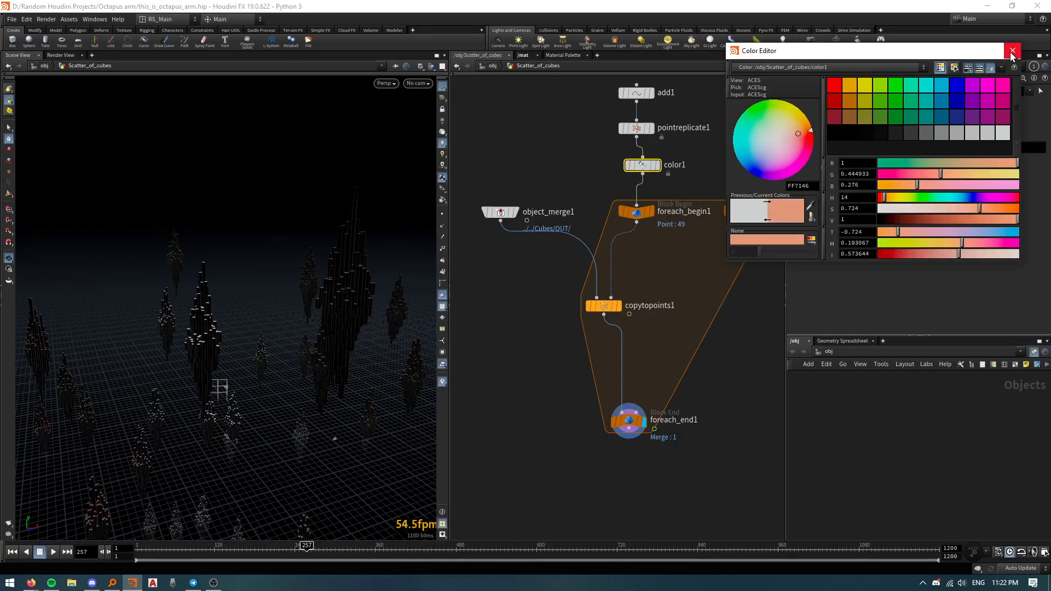
pyautogui.click(1012, 52)
pyautogui.moveTo(284, 273); pyautogui.dragTo(334, 384)
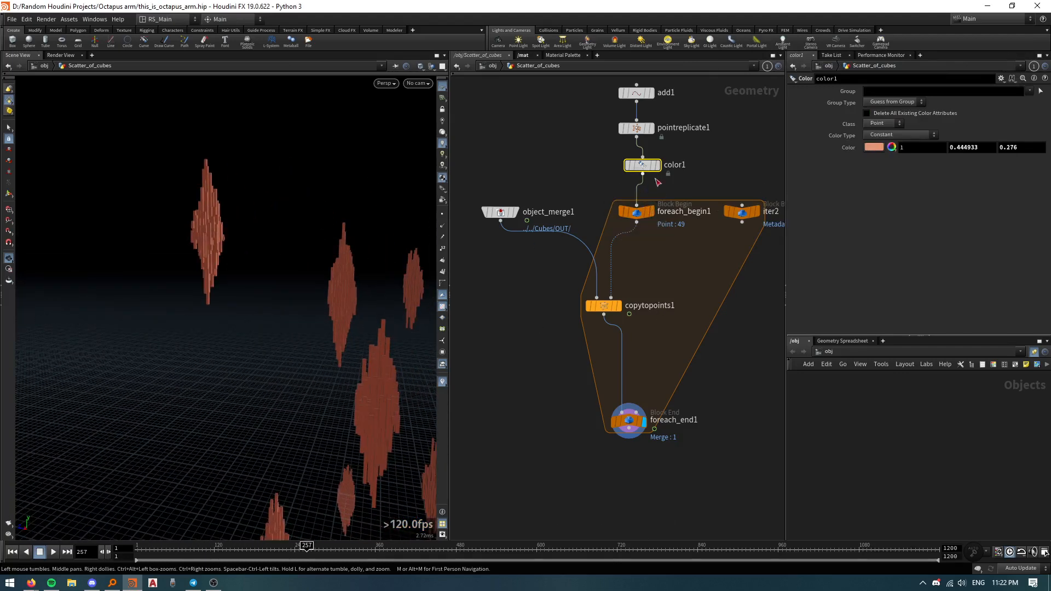
# Step: Make room below color1 and insert an Attribute Randomize node for Cd before foreach_begin1
pyautogui.keyDown('shift'); pyautogui.moveTo(645, 168); pyautogui.dragTo(639, 121); pyautogui.keyUp('shift')
pyautogui.press('Tab')
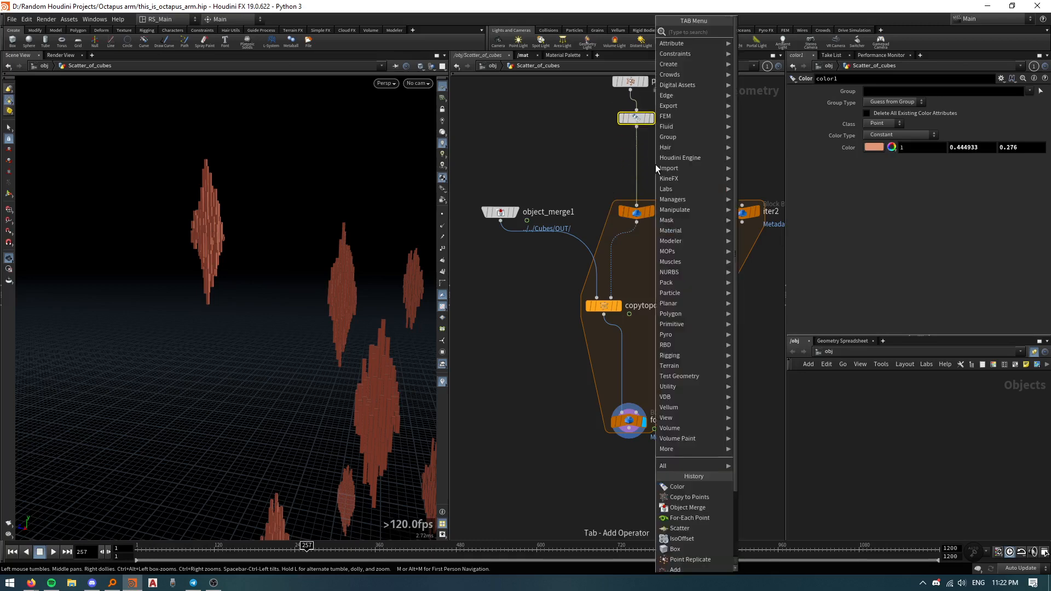
pyautogui.write('attribrand')
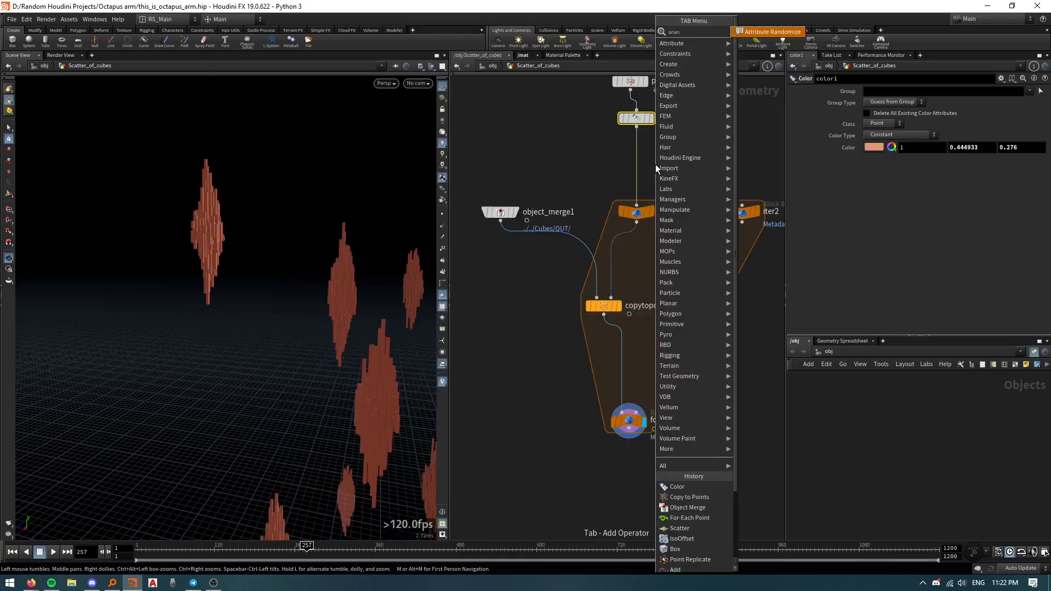
pyautogui.press('Return')
pyautogui.click(655, 165)
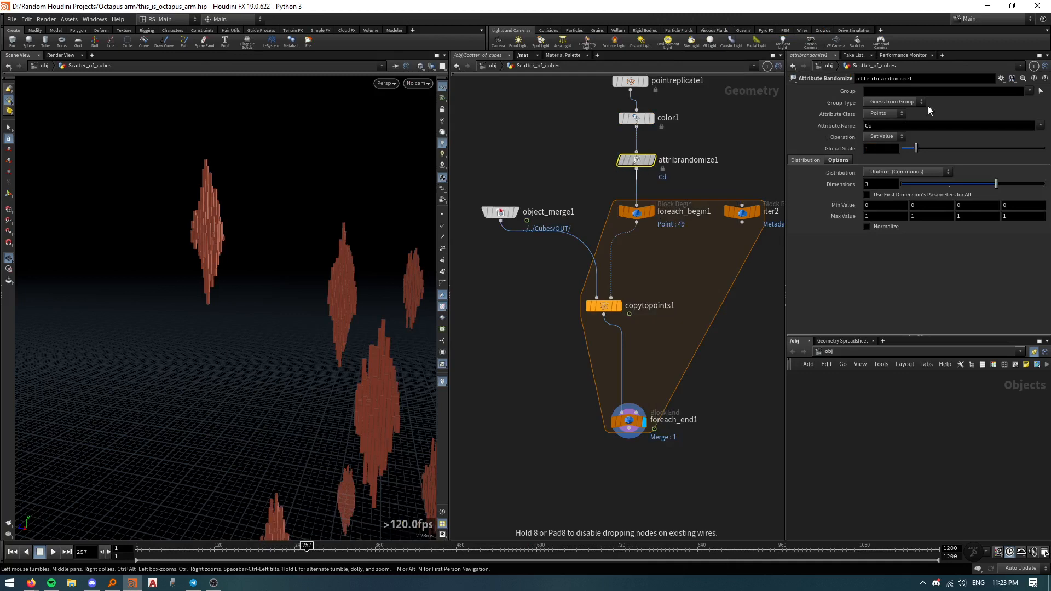
# Step: Set the Attribute Randomize operation to Add Value, try Dimensions at 1, and check the cluster colors
pyautogui.click(885, 137)
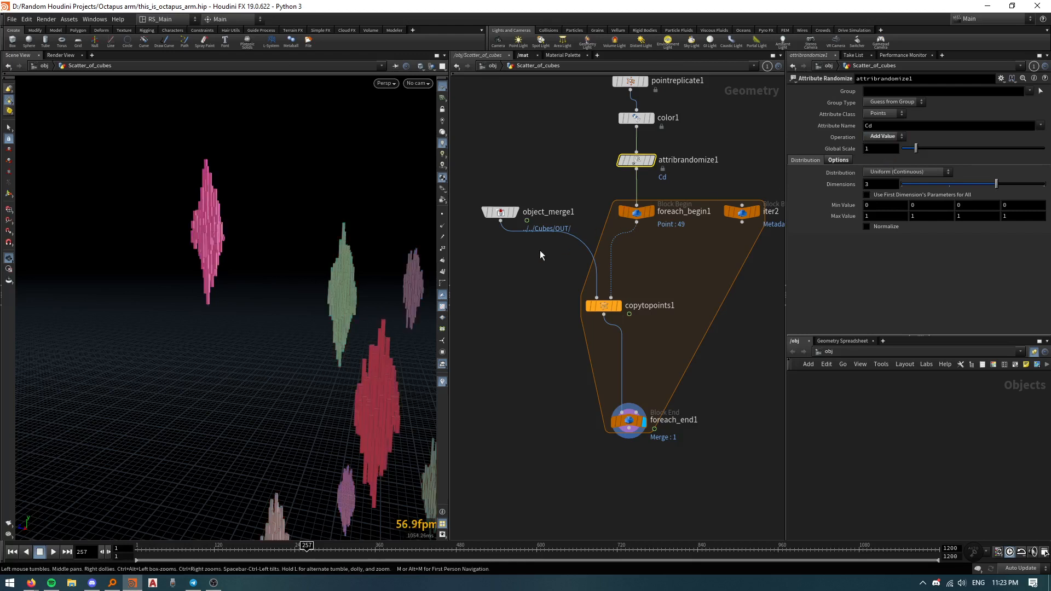
pyautogui.moveTo(959, 185); pyautogui.dragTo(908, 188)
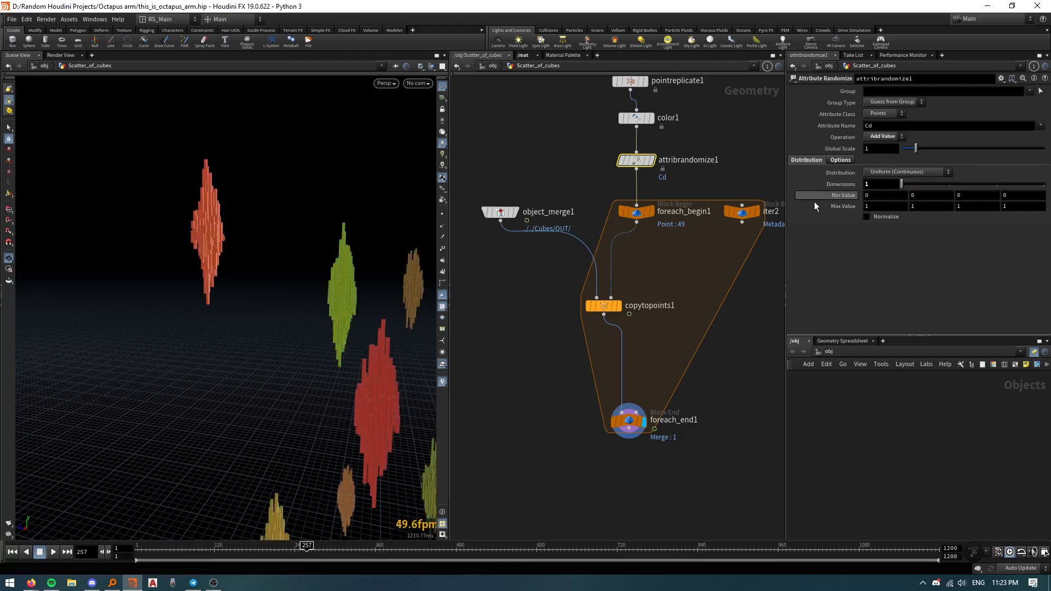
pyautogui.moveTo(376, 288)
pyautogui.mouseDown()
pyautogui.moveTo(324, 279)
pyautogui.moveTo(378, 282)
pyautogui.mouseUp()
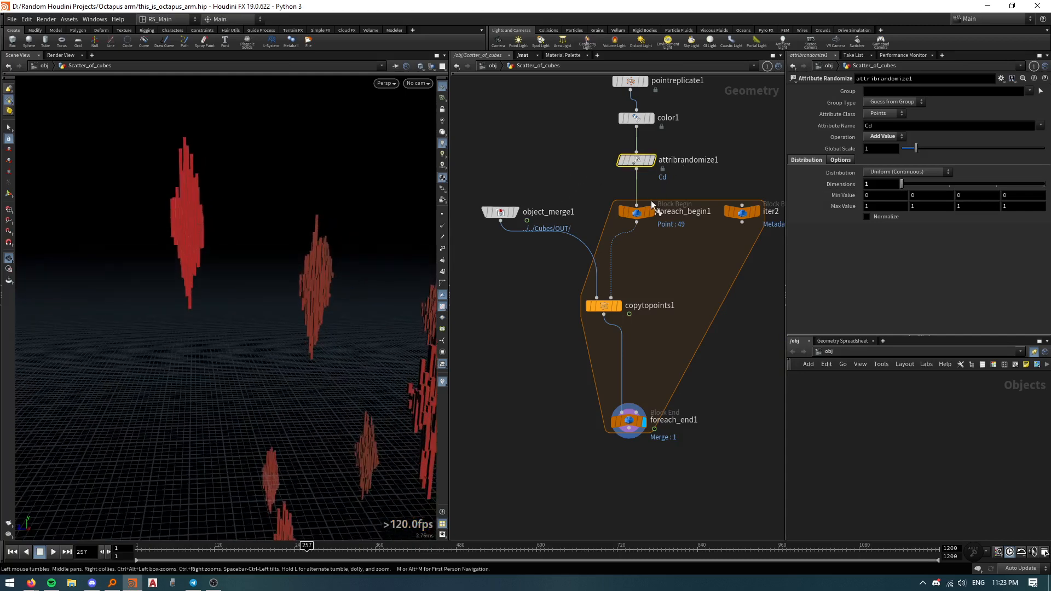
# Step: Bypass attribrandomize1, set its Dimensions to 3, and choose the Inside Sphere distribution
pyautogui.press('b')
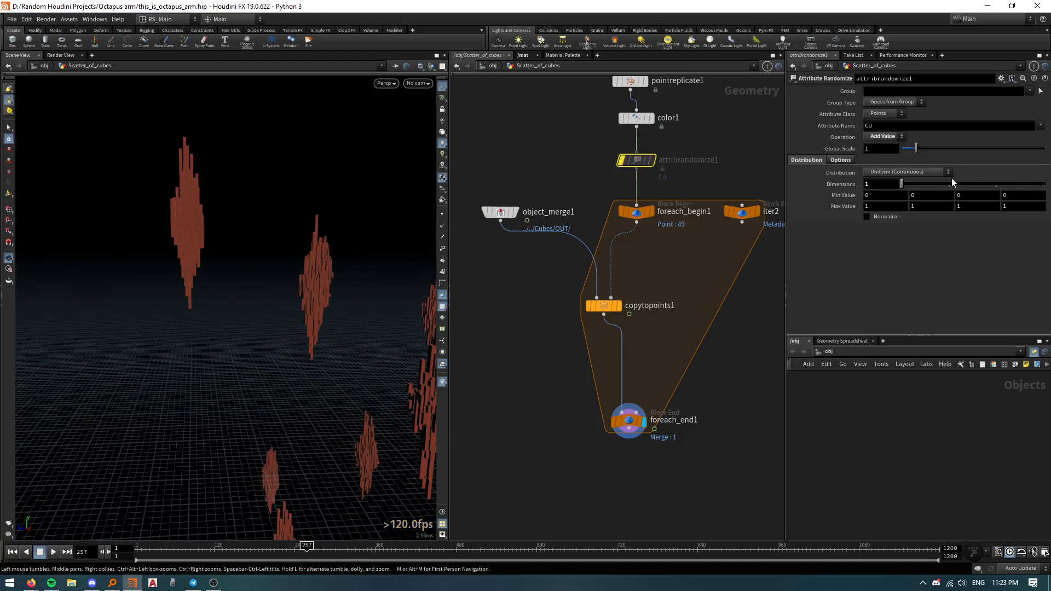
pyautogui.moveTo(955, 183); pyautogui.dragTo(995, 185)
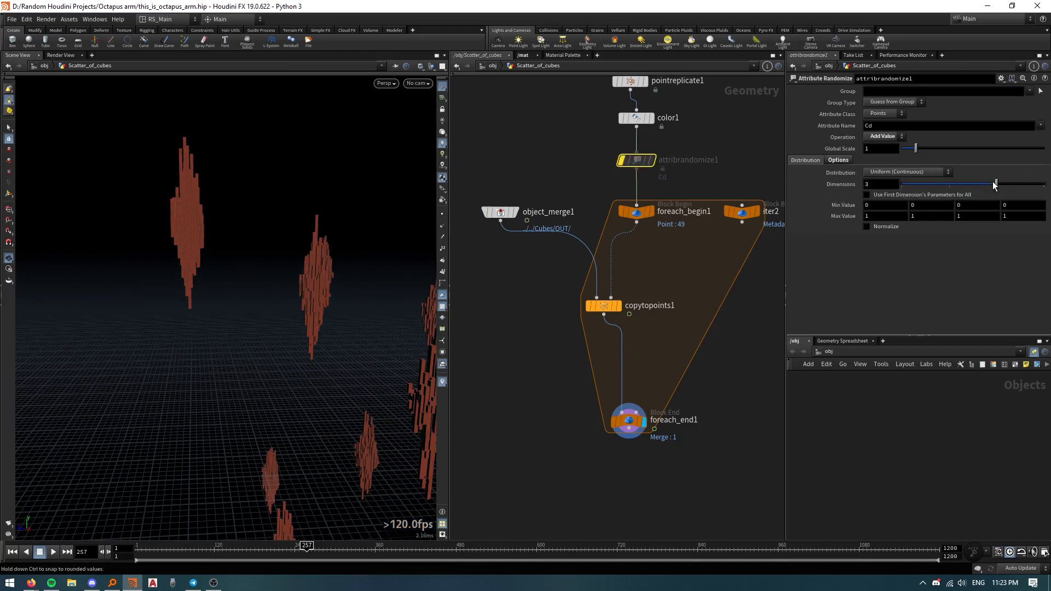
pyautogui.click(890, 171)
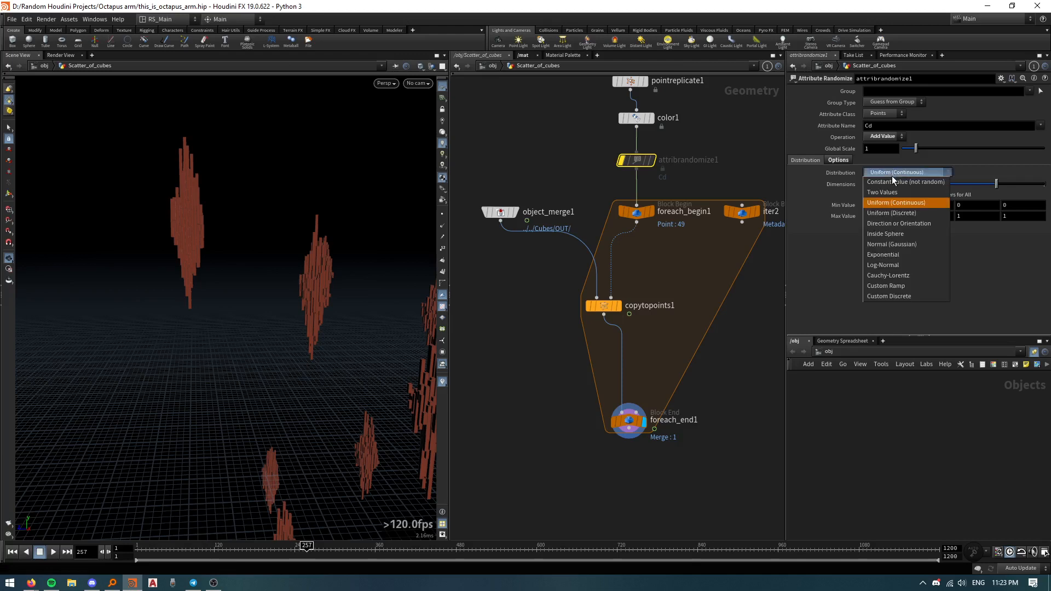
pyautogui.click(898, 233)
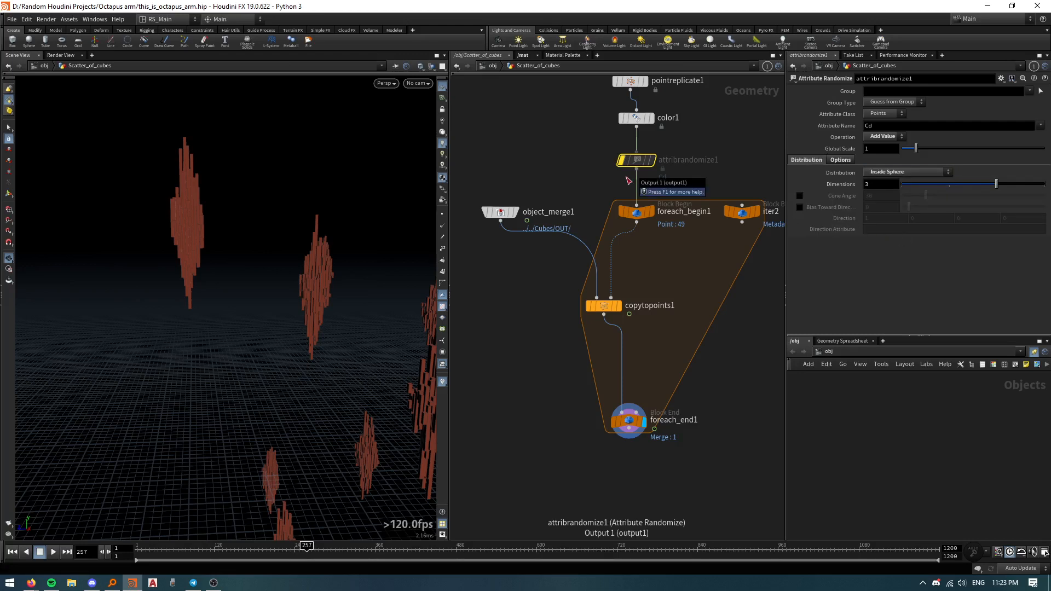
# Step: Try the Multiply operation on the re-enabled attribrandomize1, and switch the operation back to Add Value
pyautogui.click(881, 137)
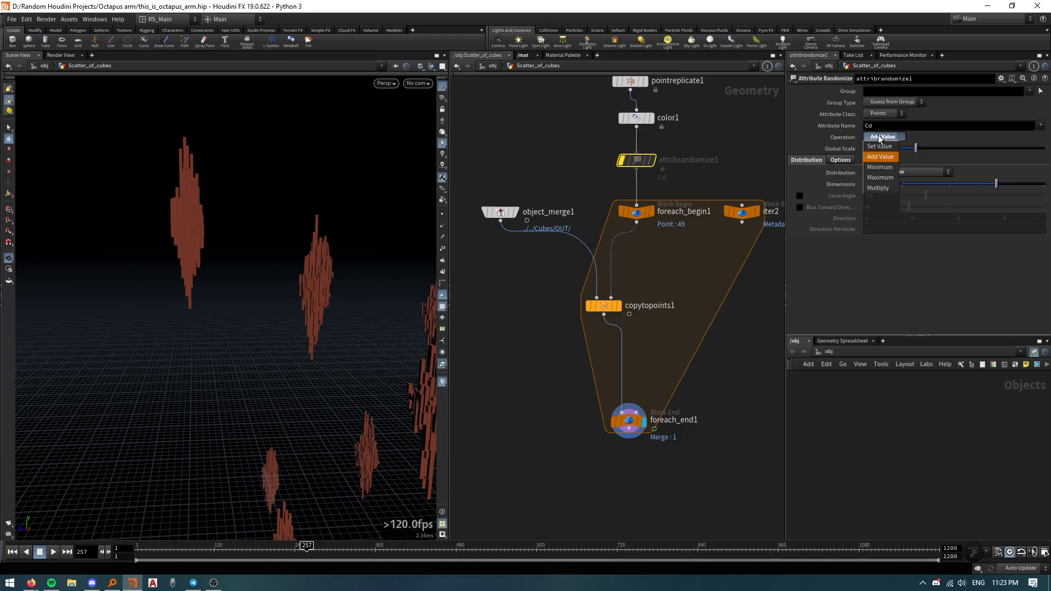
pyautogui.click(890, 187)
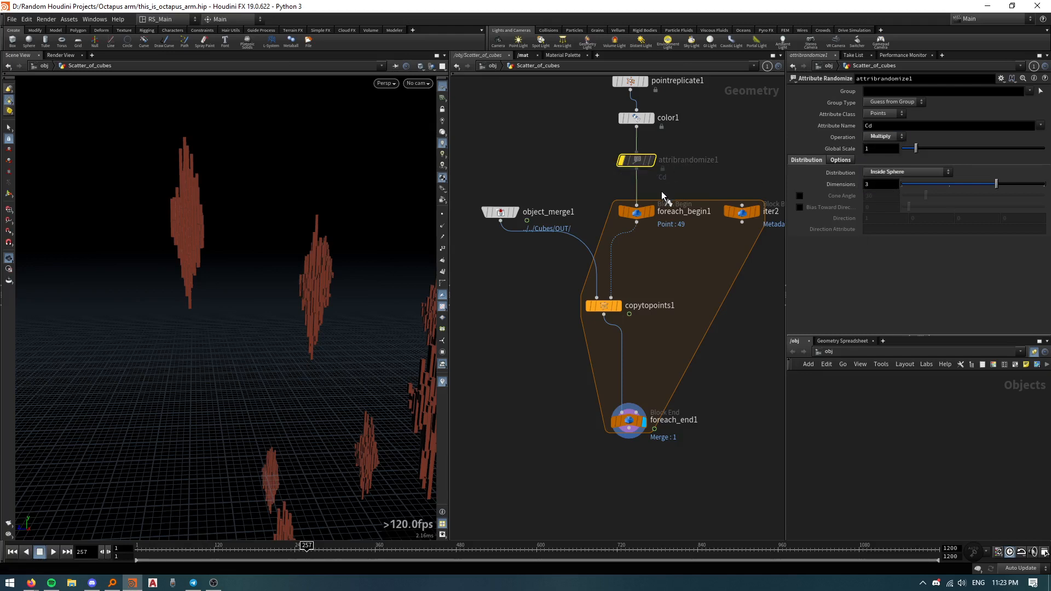
pyautogui.press('q')
pyautogui.moveTo(369, 277); pyautogui.dragTo(271, 221)
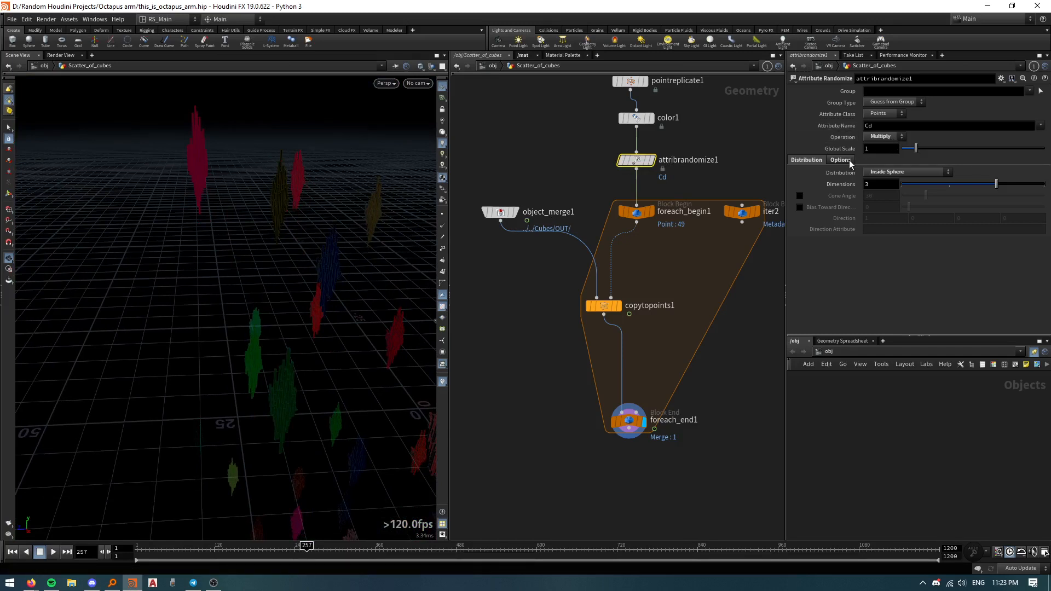
pyautogui.click(882, 138)
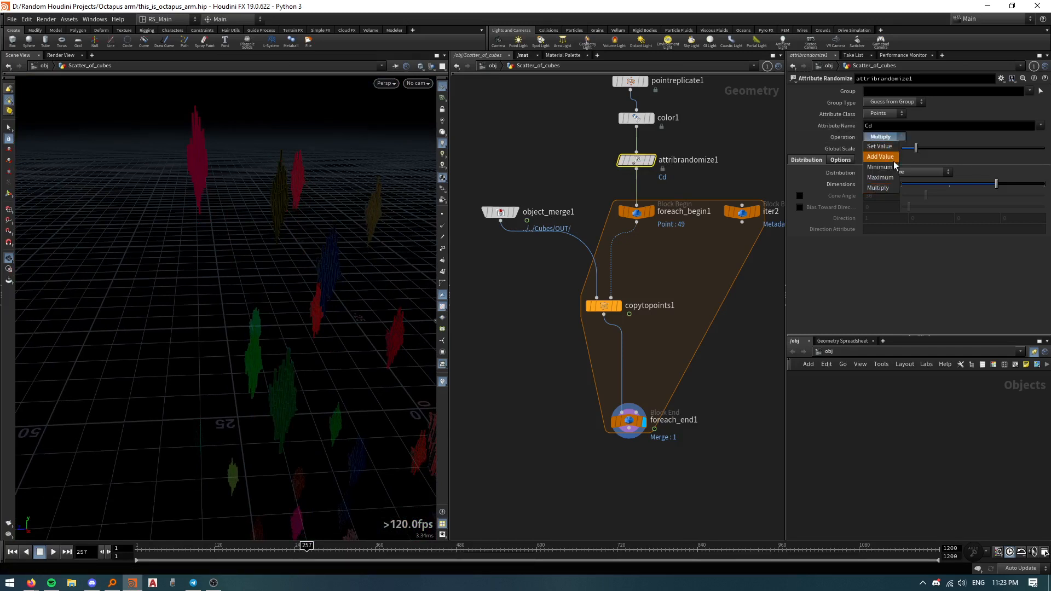
pyautogui.click(881, 157)
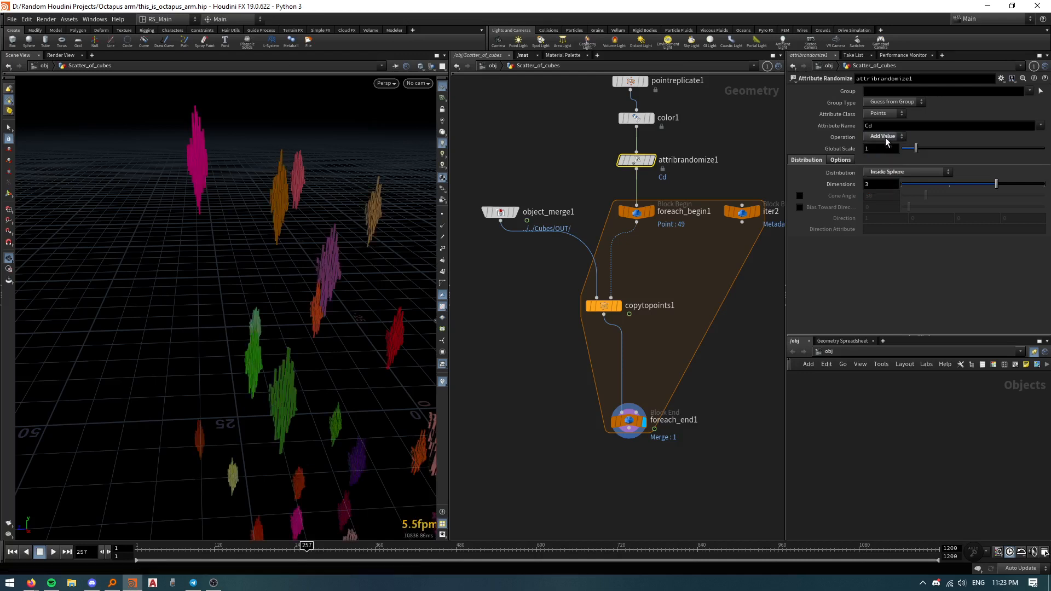
# Step: Check the node information of color1 and attribrandomize1 for their point attributes
pyautogui.moveTo(672, 133); pyautogui.dragTo(688, 176, button='middle')
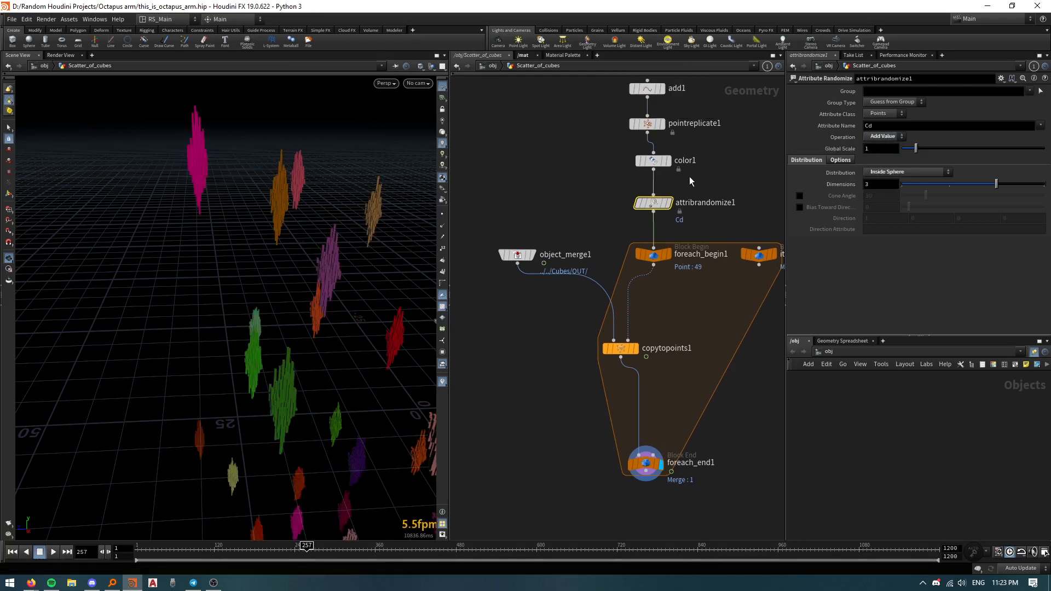
pyautogui.middleClick(645, 163)
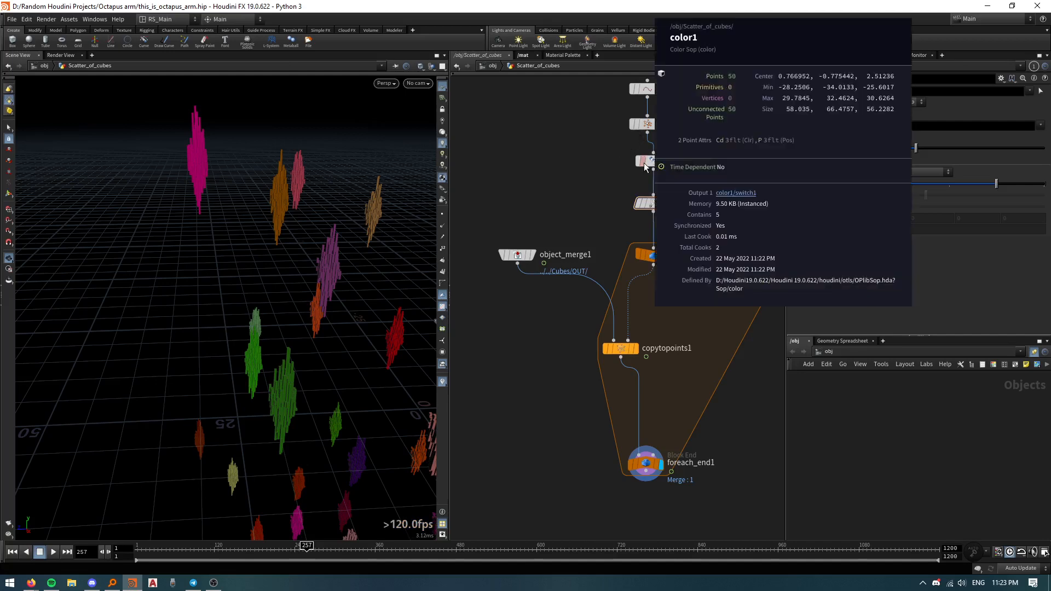
pyautogui.middleClick(656, 205)
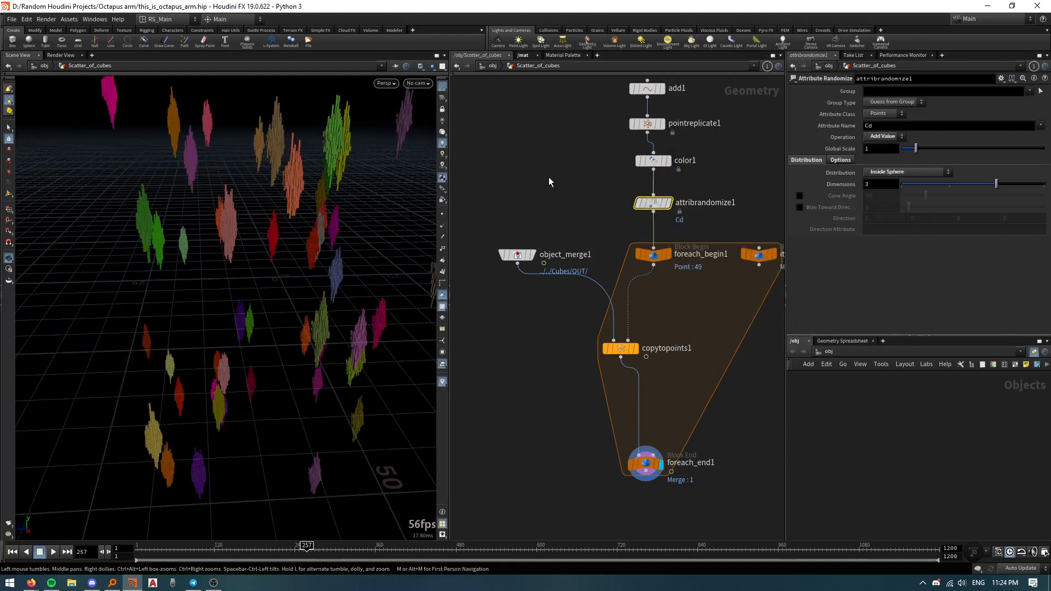
# Step: Delete attribrandomize1 and add an Attribute Noise node beside the connection from color1 to foreach_begin1
pyautogui.moveTo(548, 176); pyautogui.dragTo(569, 218, button='middle')
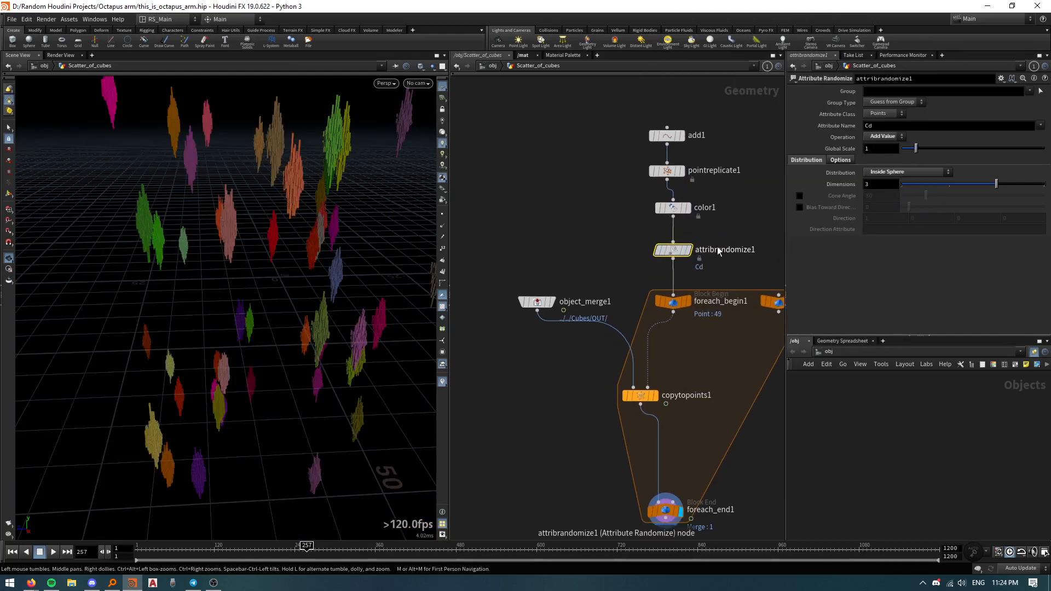
pyautogui.press('Tab')
pyautogui.click(626, 266)
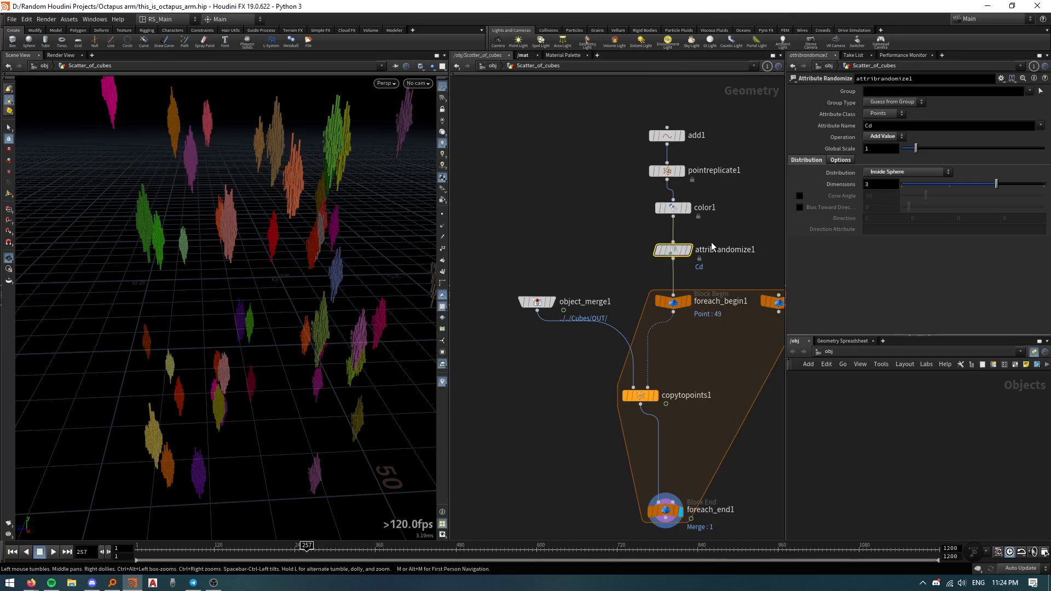
pyautogui.press('Tab')
pyautogui.write('anoi')
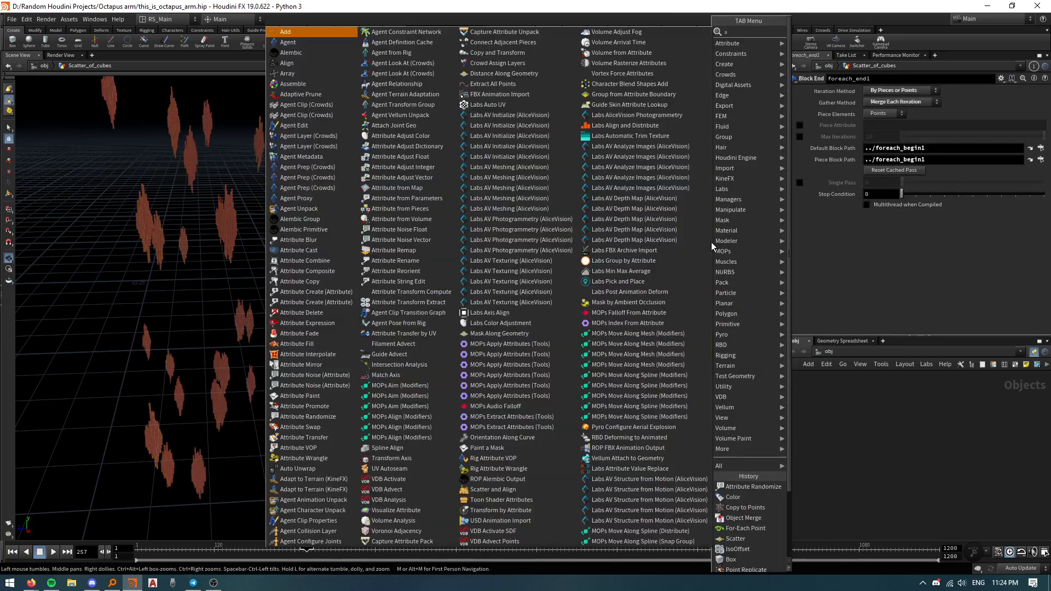
pyautogui.press('Return')
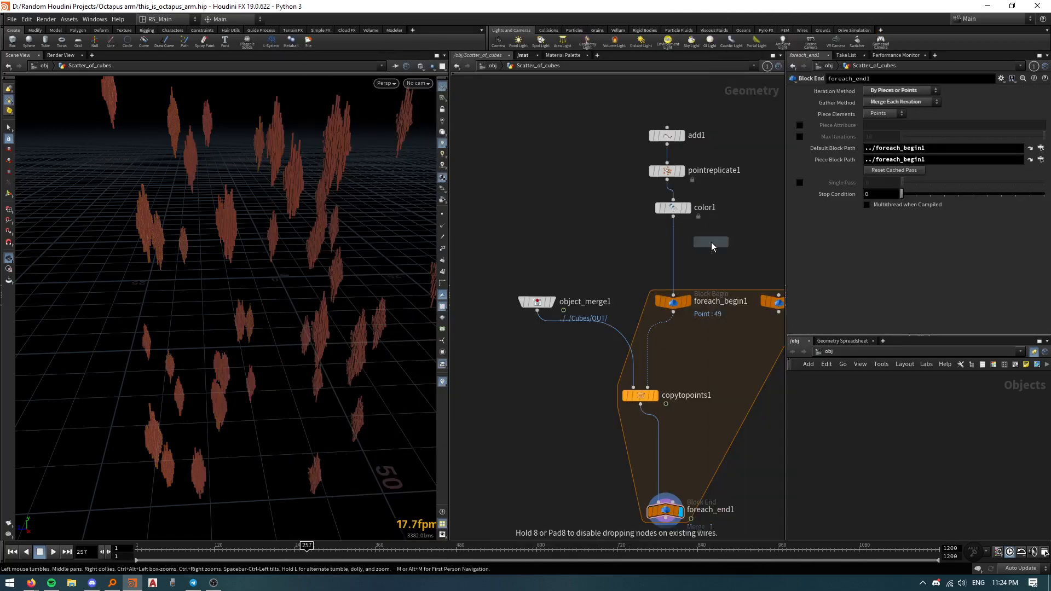
pyautogui.click(711, 242)
pyautogui.moveTo(711, 242)
pyautogui.mouseDown()
pyautogui.moveTo(680, 247)
pyautogui.moveTo(718, 248)
pyautogui.mouseUp()
# Step: Add the Attribute Noise version that works on the vector attribute Cd, compare both noise nodes, and delete attribnoise1
pyautogui.press('Tab')
pyautogui.write('a')
pyautogui.press('BackSpace')
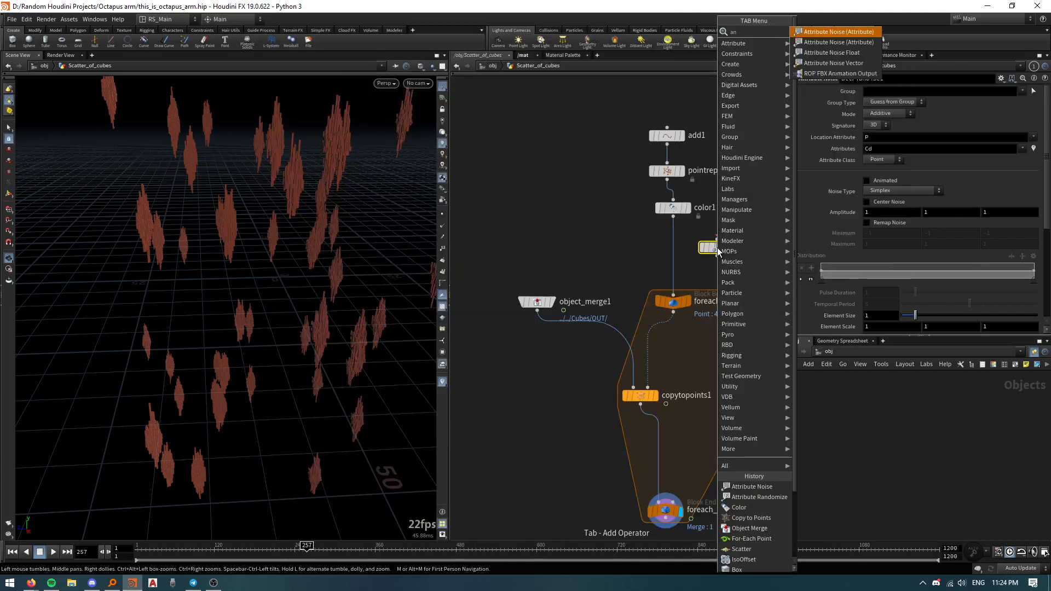
pyautogui.press('Escape')
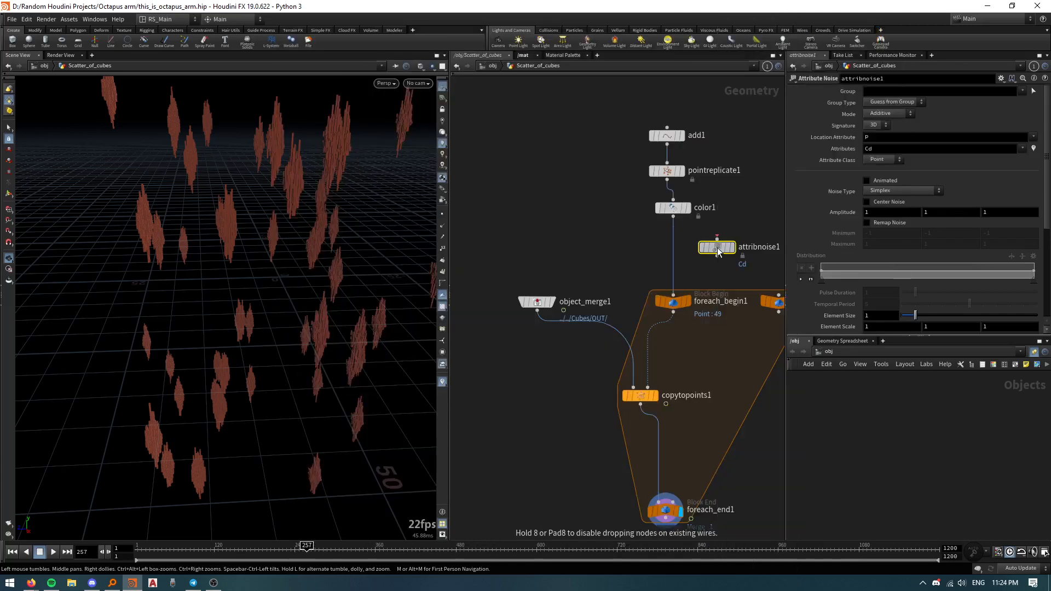
pyautogui.click(604, 235)
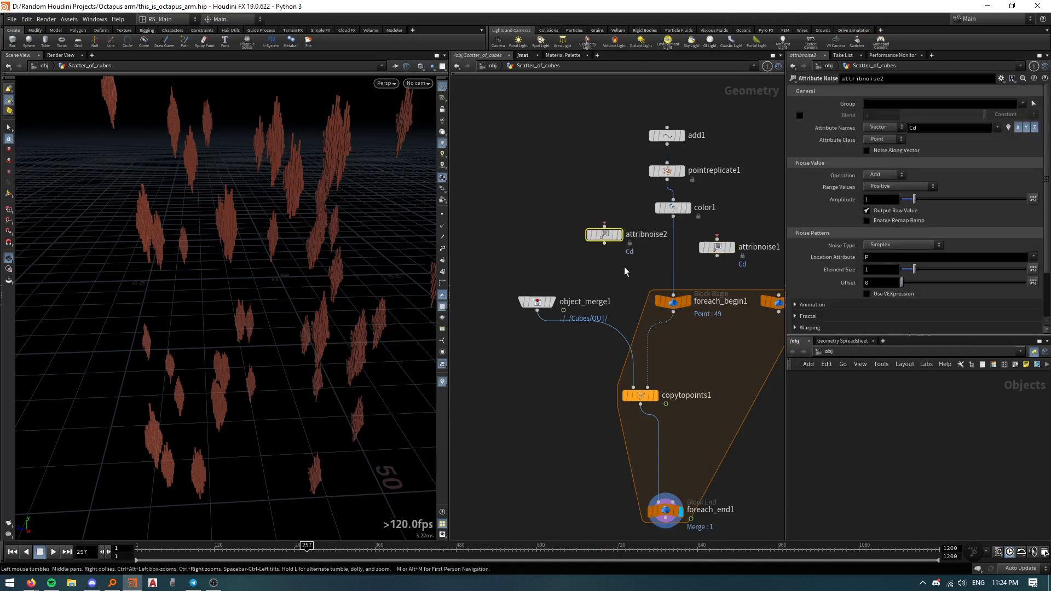
pyautogui.click(718, 248)
pyautogui.click(604, 235)
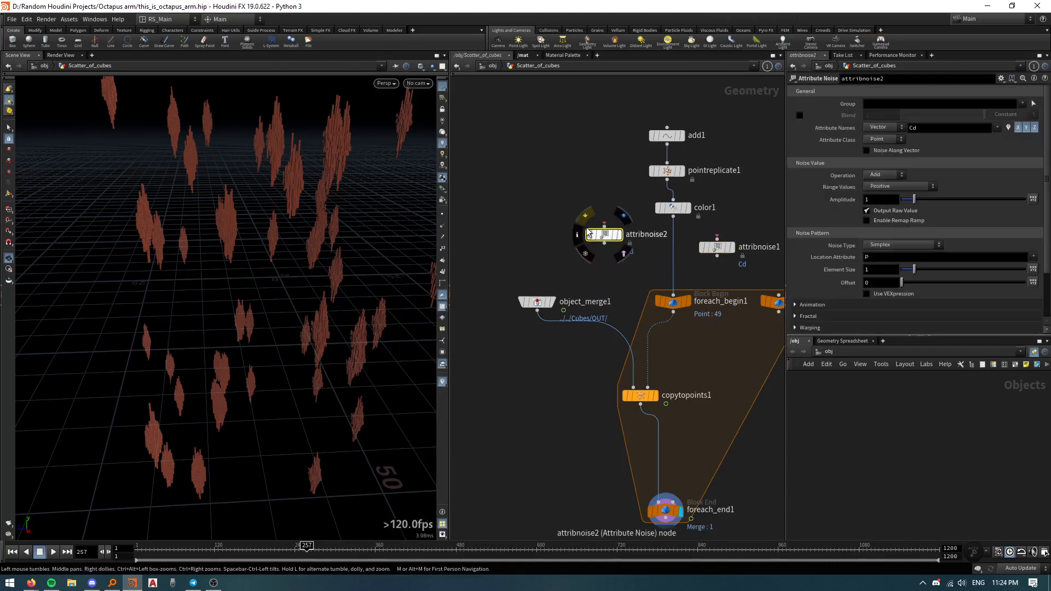
pyautogui.press('Delete')
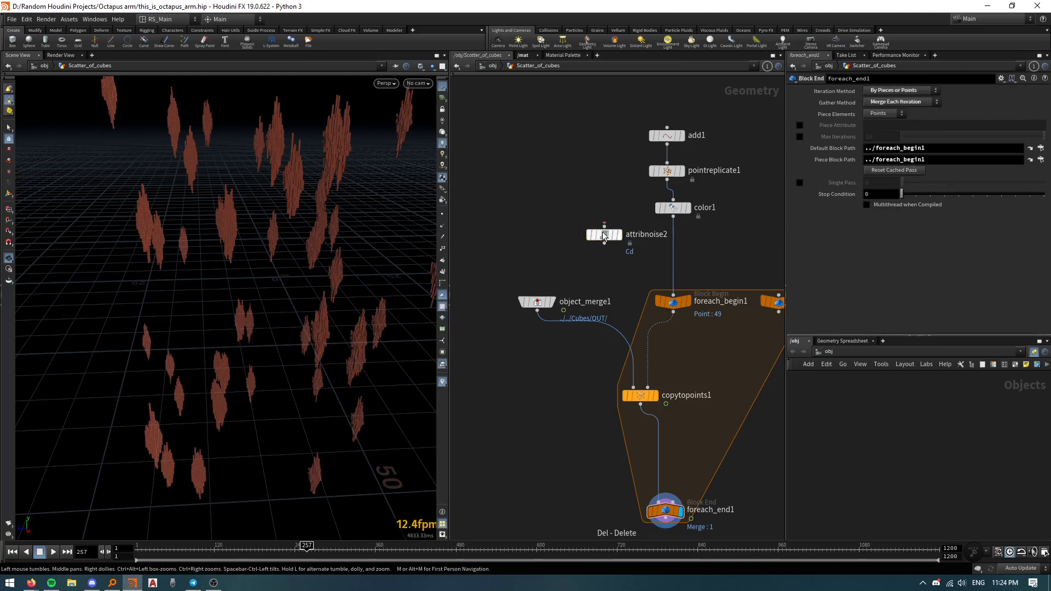
# Step: Insert attribnoise2 between color1 and foreach_begin1, and compare the cluster colors with the node bypassed and active
pyautogui.click(605, 236)
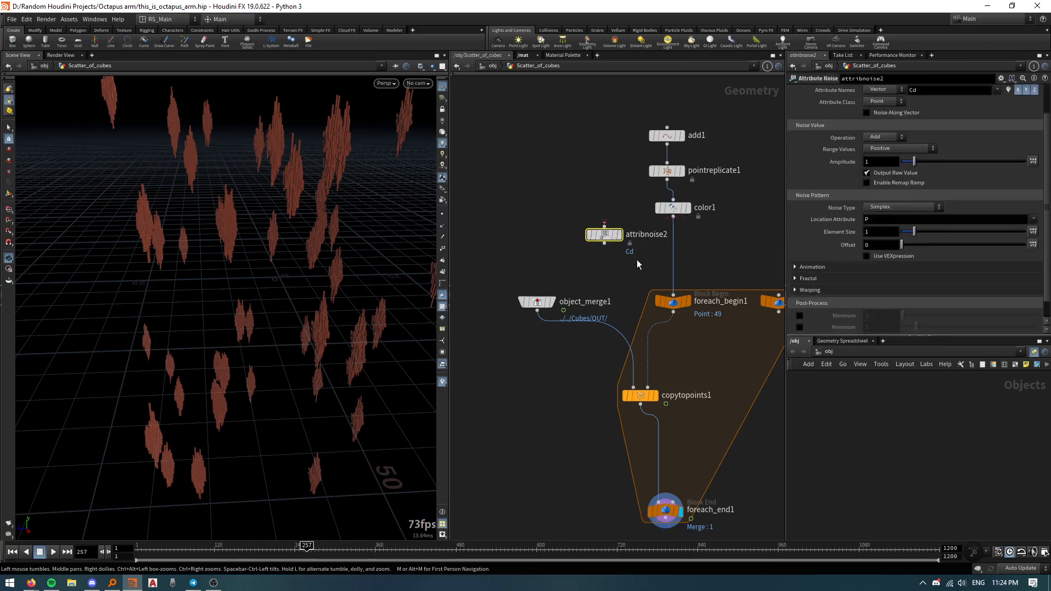
pyautogui.moveTo(604, 235); pyautogui.dragTo(675, 251)
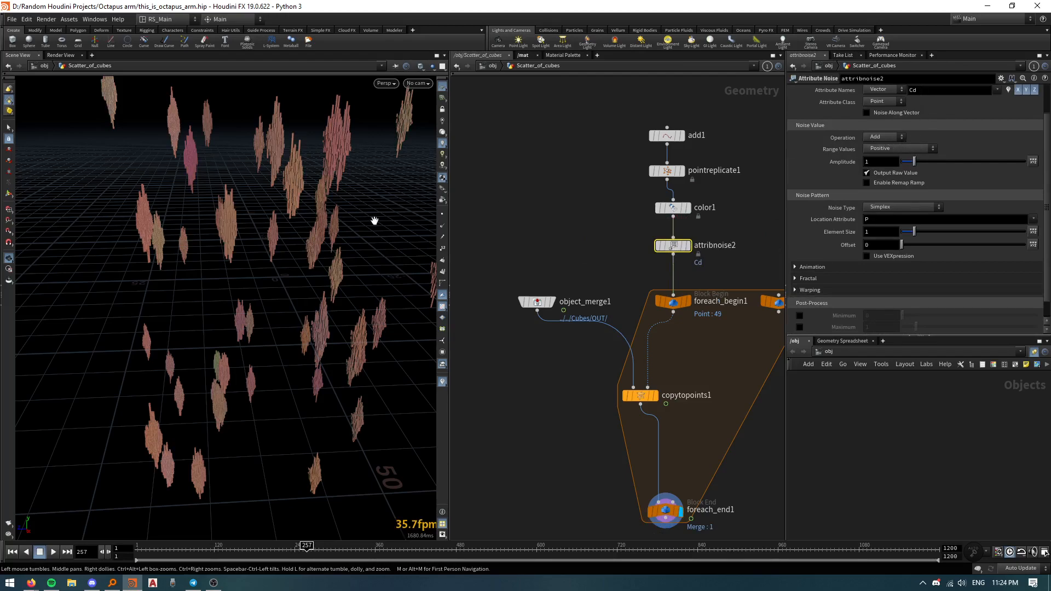
pyautogui.moveTo(375, 221); pyautogui.dragTo(328, 254)
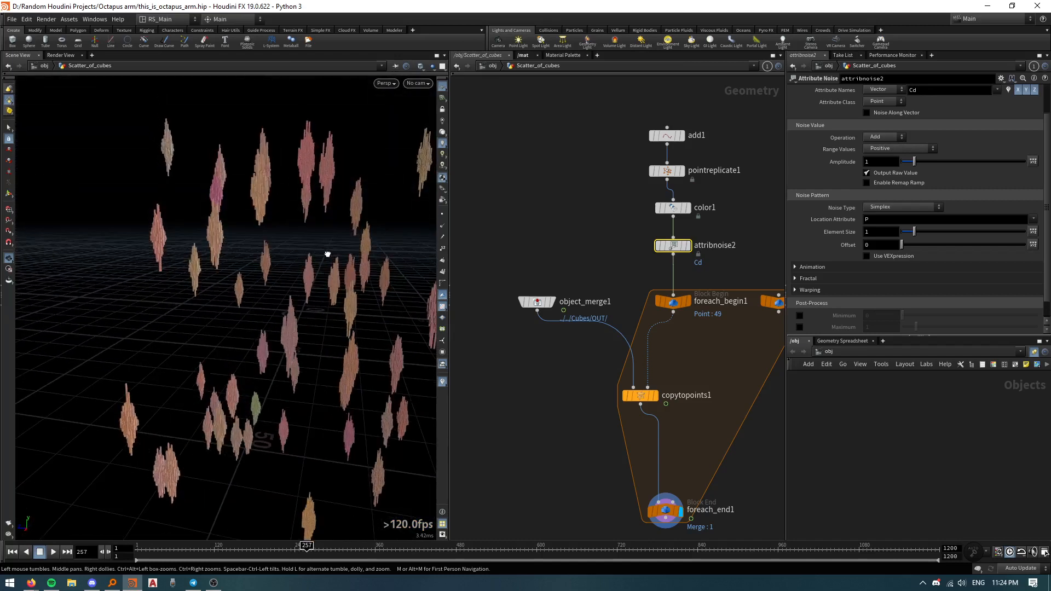
pyautogui.click(658, 245)
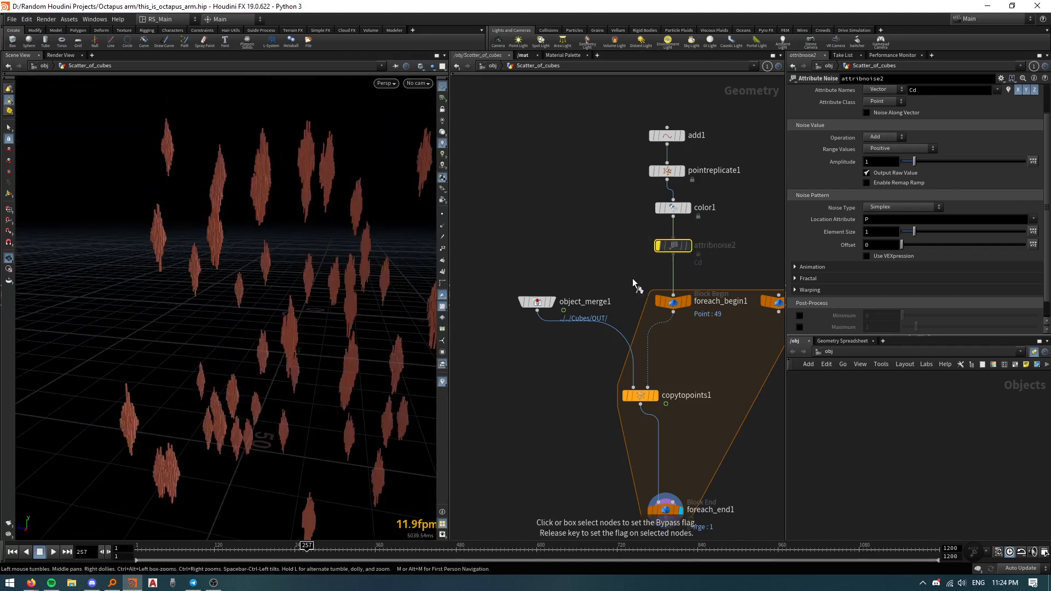
pyautogui.press('b')
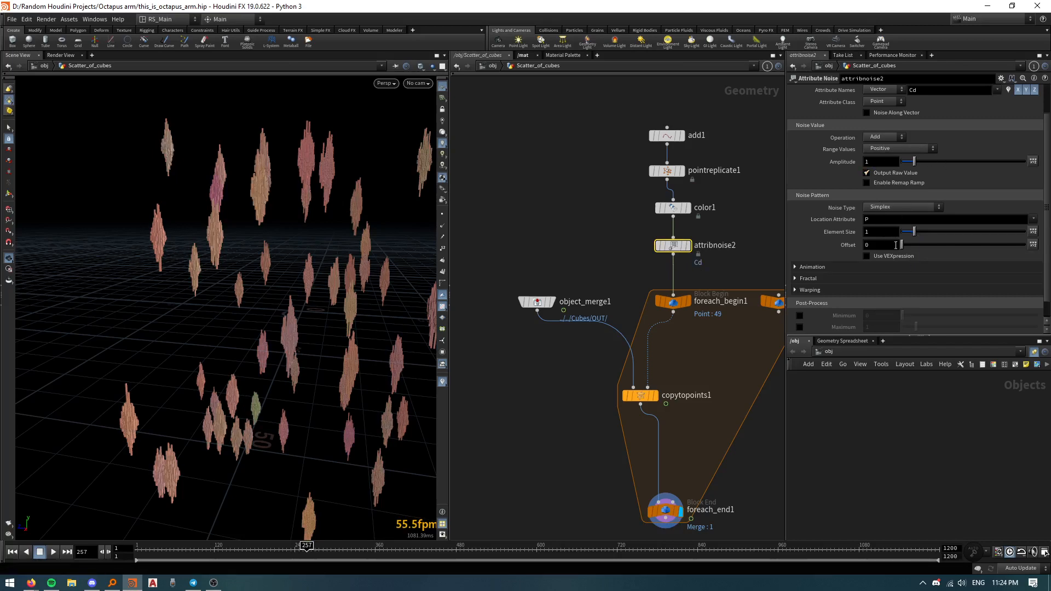
pyautogui.moveTo(338, 253); pyautogui.dragTo(265, 324)
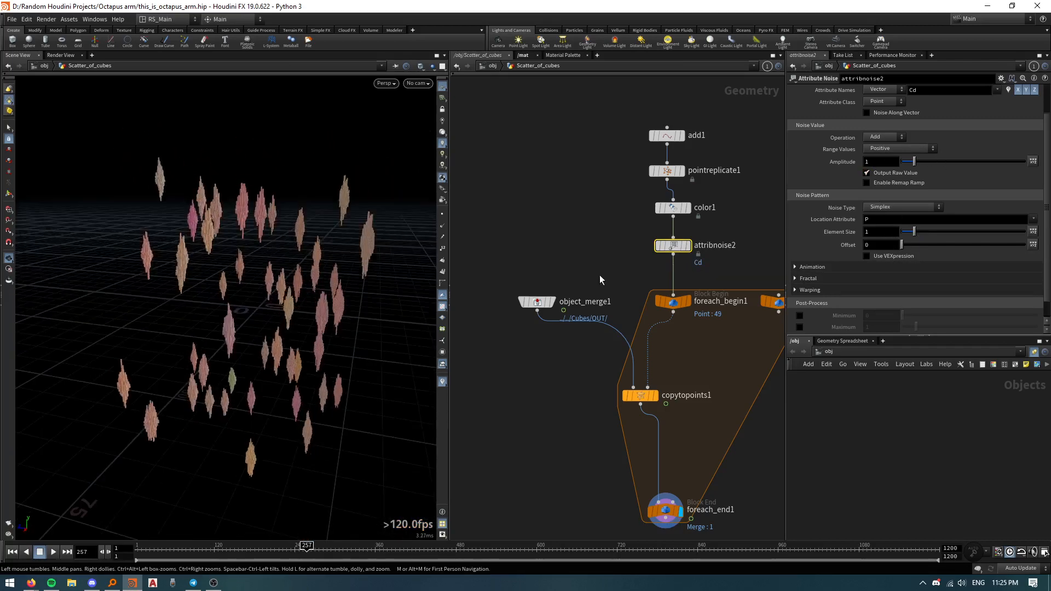
# Step: Return to the object level, enlarge the recording network box, and place a new Geometry object inside it
pyautogui.click(492, 66)
pyautogui.scroll(-4, 600, 367)
pyautogui.moveTo(703, 421); pyautogui.dragTo(644, 339, button='middle')
pyautogui.moveTo(607, 310); pyautogui.dragTo(608, 357)
pyautogui.press('Tab')
pyautogui.moveTo(610, 352)
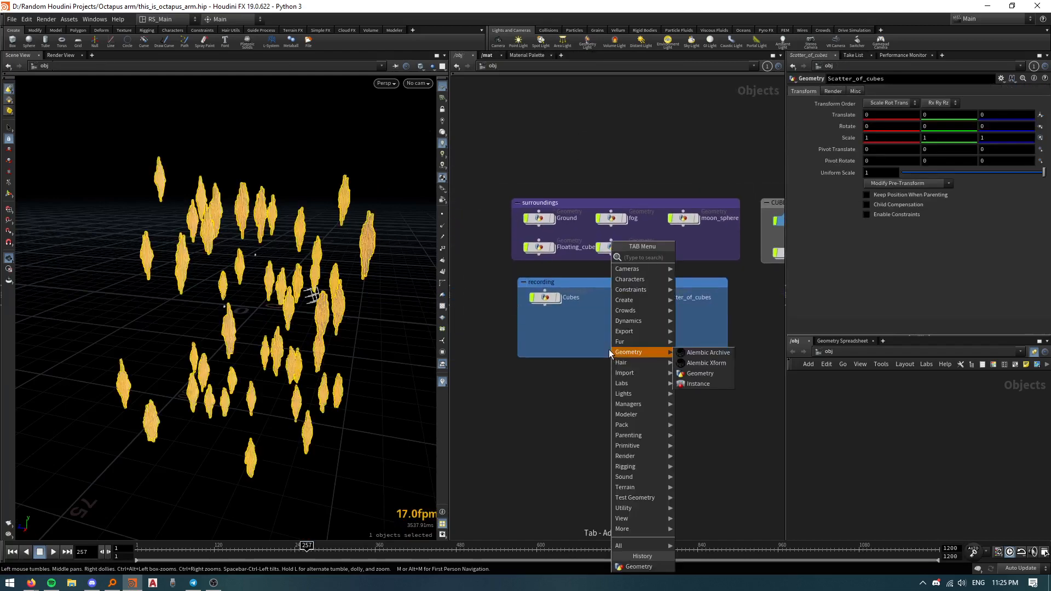
pyautogui.write('geo')
pyautogui.press('Return')
pyautogui.press('Return')
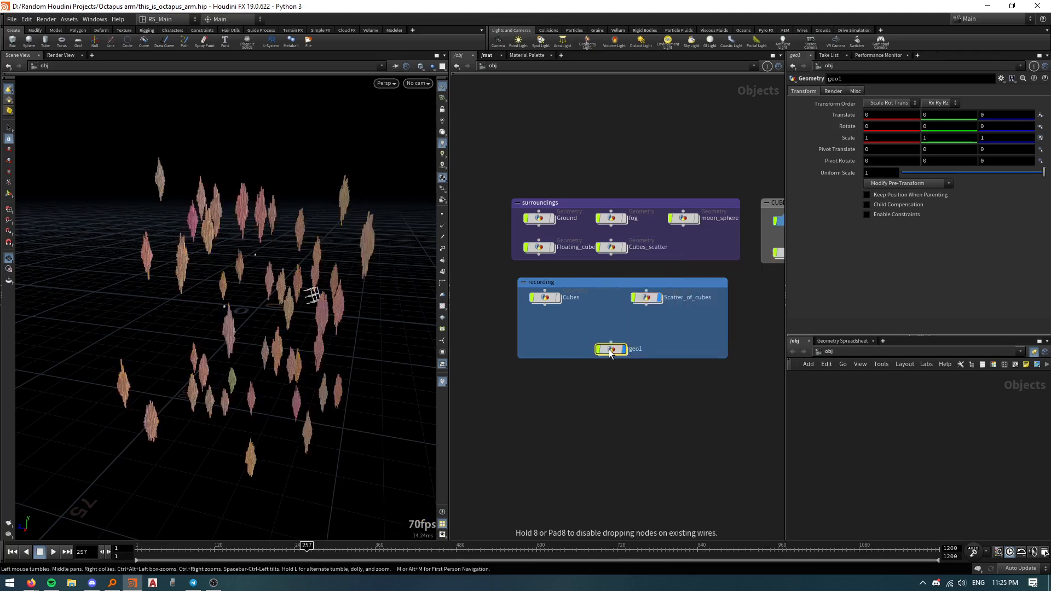
pyautogui.click(609, 349)
# Step: Rename the new Geometry object path2 and enter its network
pyautogui.doubleClick(633, 340)
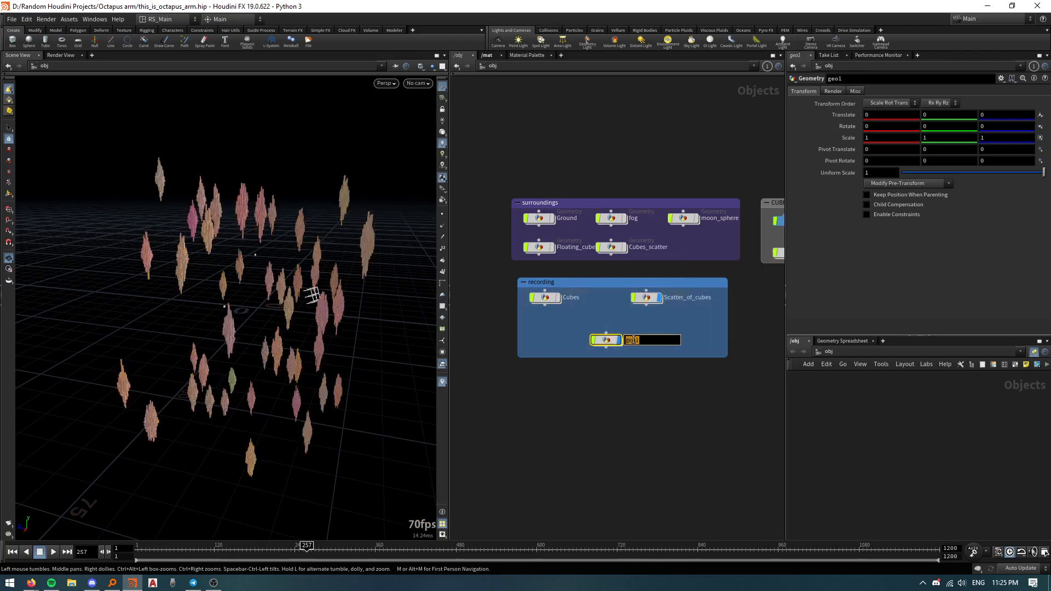
pyautogui.write('path2')
pyautogui.press('Return')
pyautogui.press('Return')
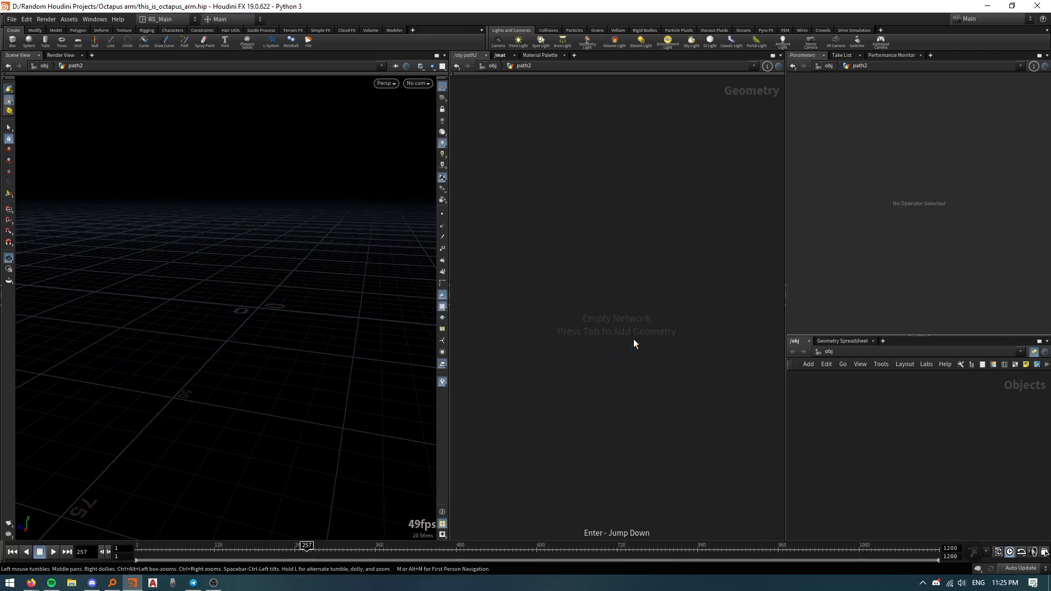
# Step: Add a Curve node to the empty path2 network
pyautogui.press('Tab')
pyautogui.write('curve')
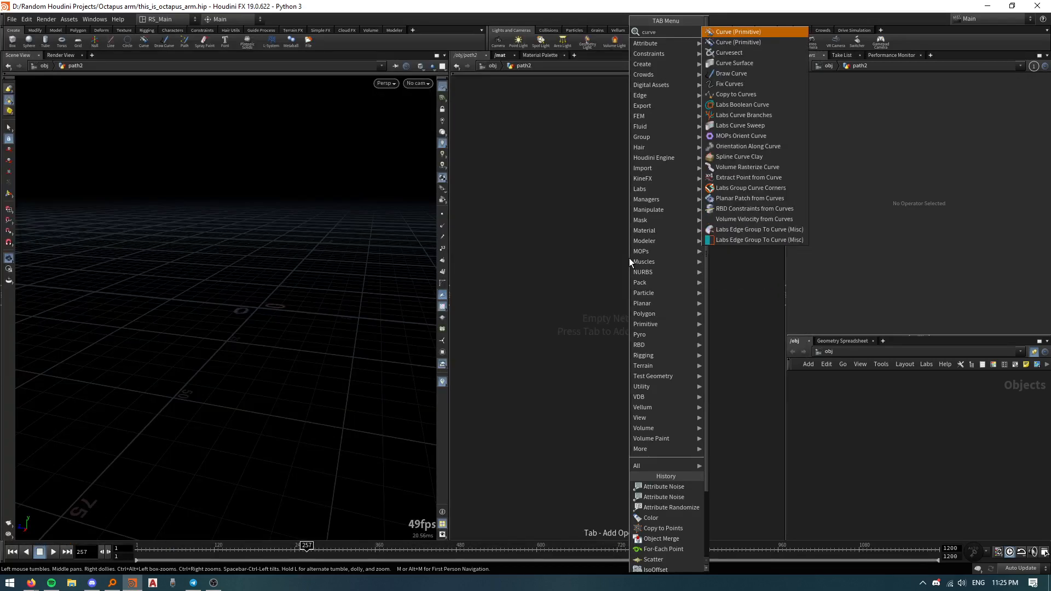
pyautogui.press('Return')
pyautogui.click(628, 257)
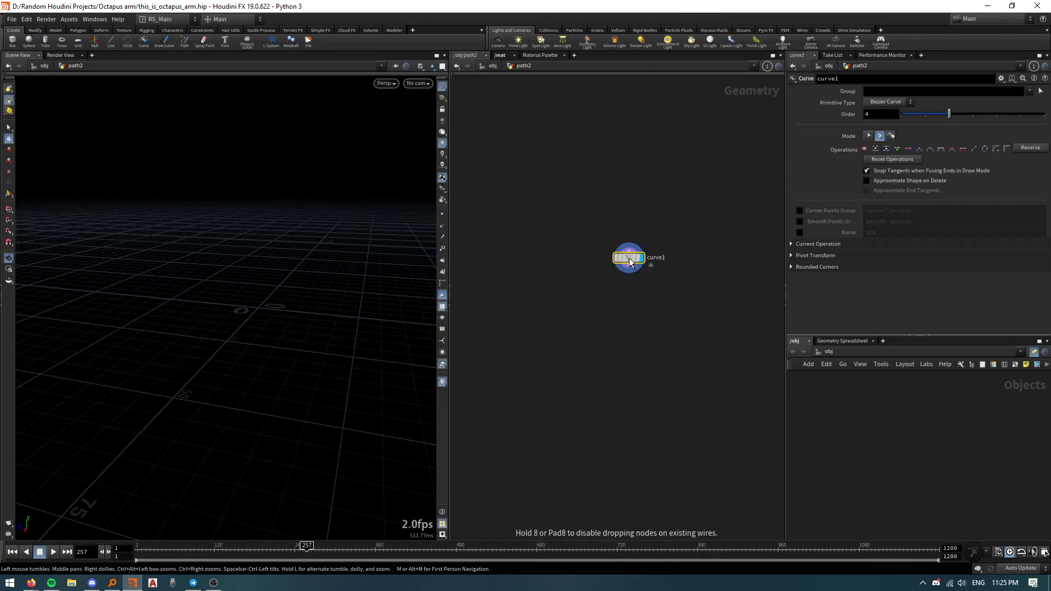
# Step: Show the other objects ghosted in the viewport, and inspect the clusters from the Top and perspective views
pyautogui.click(431, 66)
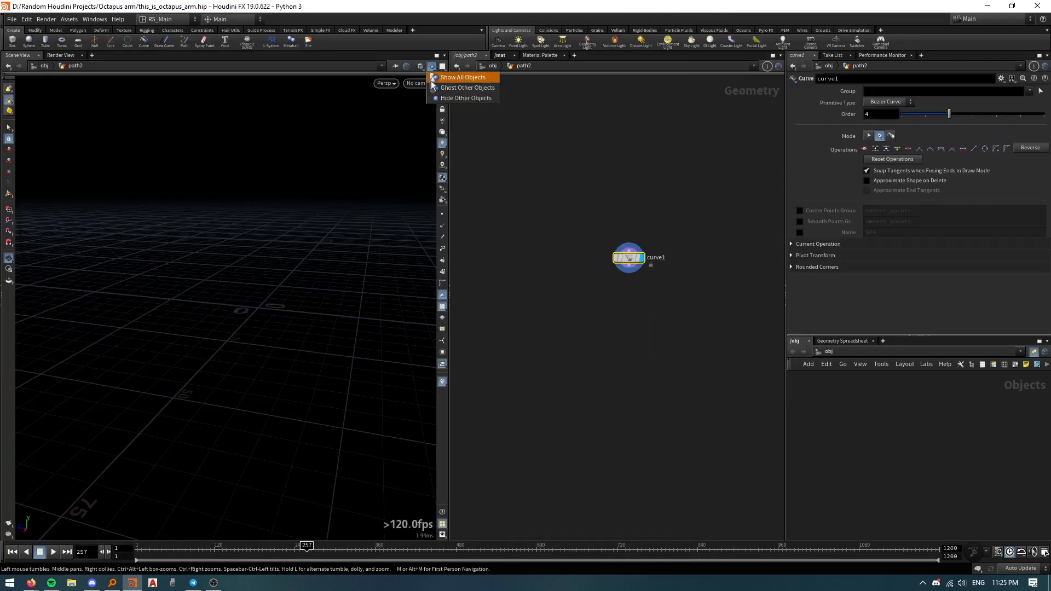
pyautogui.click(433, 98)
pyautogui.moveTo(350, 218); pyautogui.dragTo(316, 298)
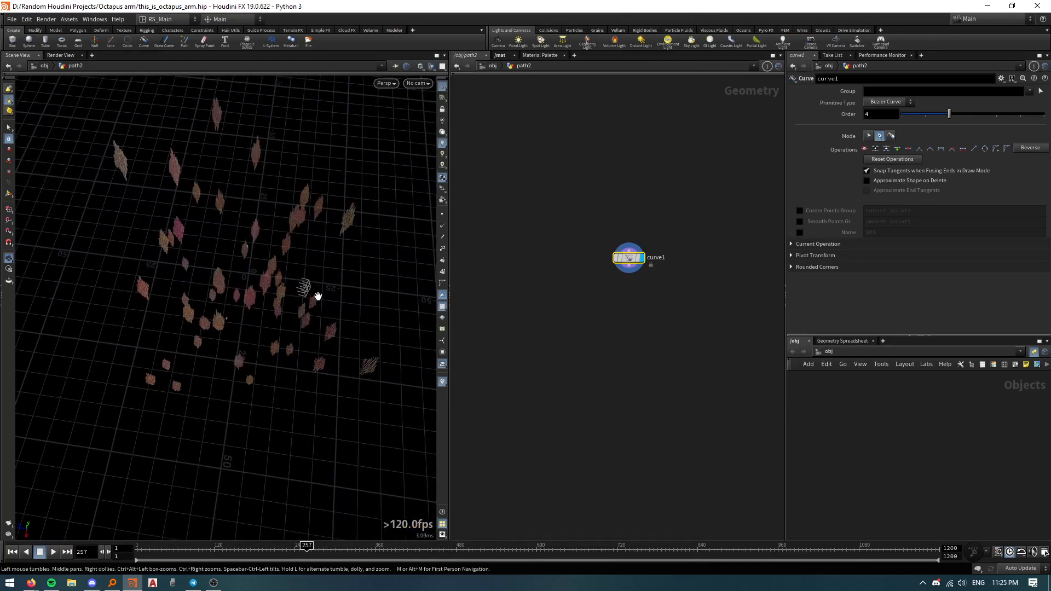
pyautogui.hotkey('space', '2')
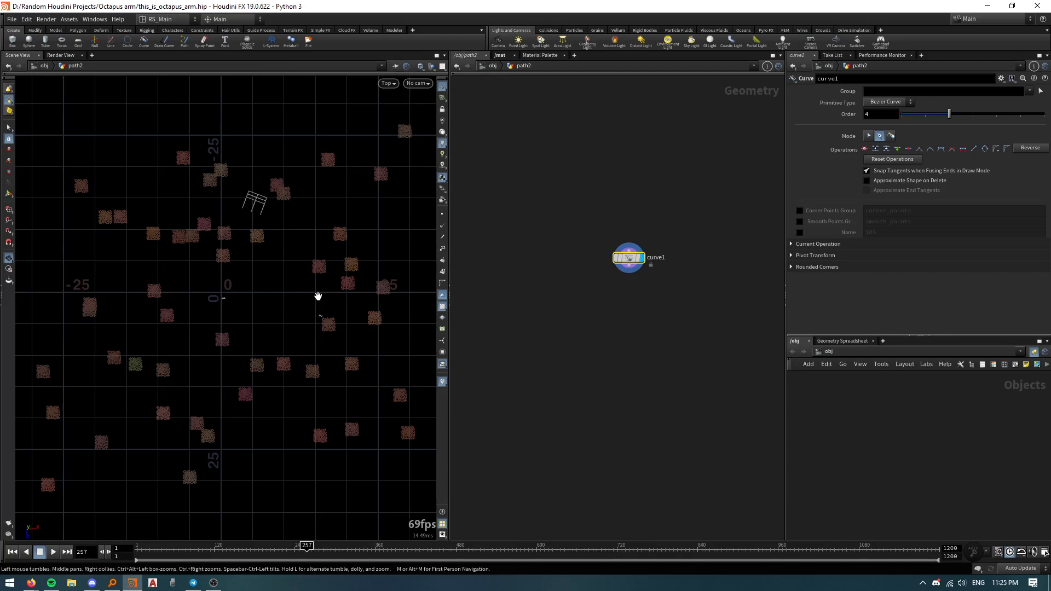
pyautogui.hotkey('space', '1')
pyautogui.moveTo(318, 296); pyautogui.dragTo(321, 273)
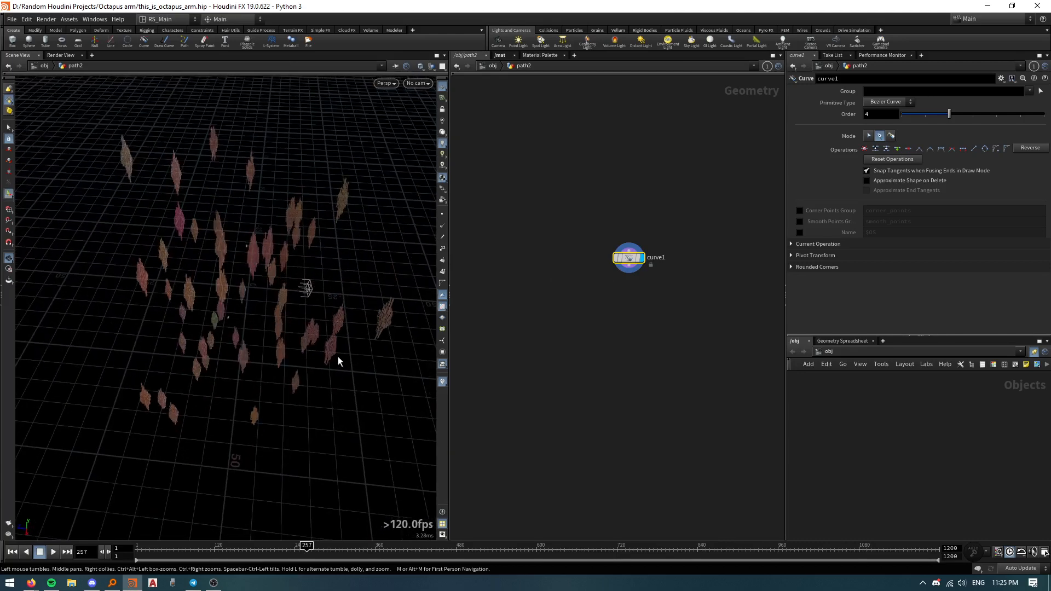
# Step: Activate drawing for curve1 in the viewport and enable Point snapping
pyautogui.press('Return')
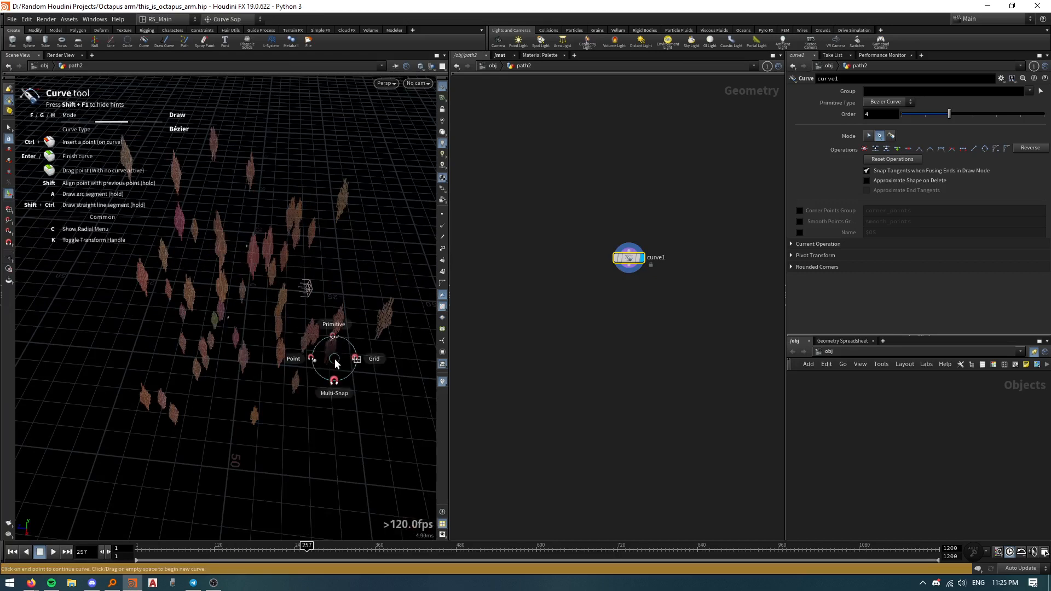
pyautogui.press('`')
pyautogui.click(296, 360)
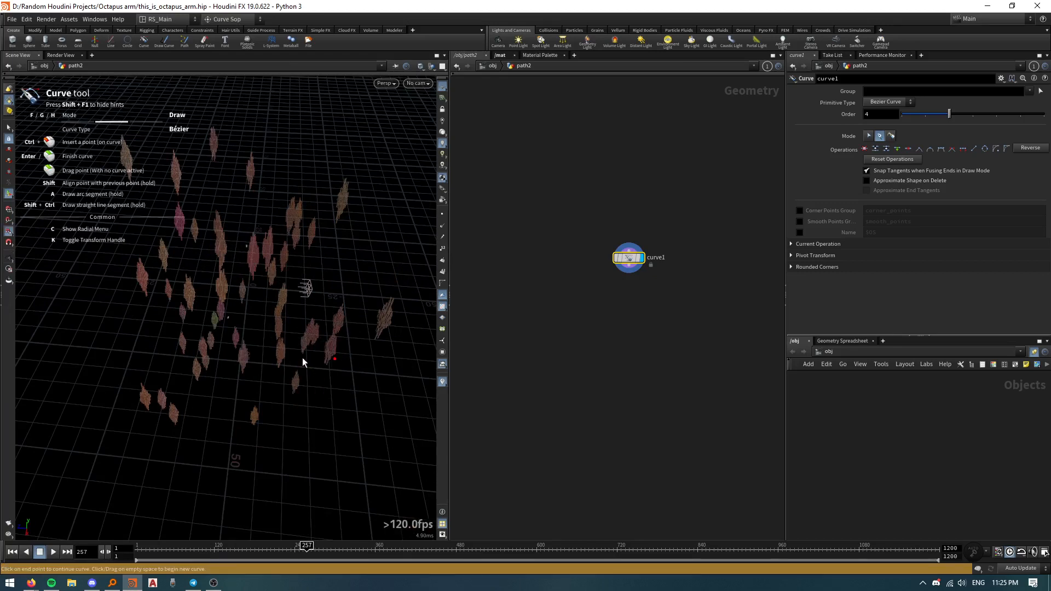
# Step: Draw a five-point Bézier curve that winds through the scattered clusters, snapping its points to them, and finish it
pyautogui.click(334, 355)
pyautogui.moveTo(289, 259); pyautogui.dragTo(237, 248)
pyautogui.moveTo(198, 179); pyautogui.dragTo(180, 261)
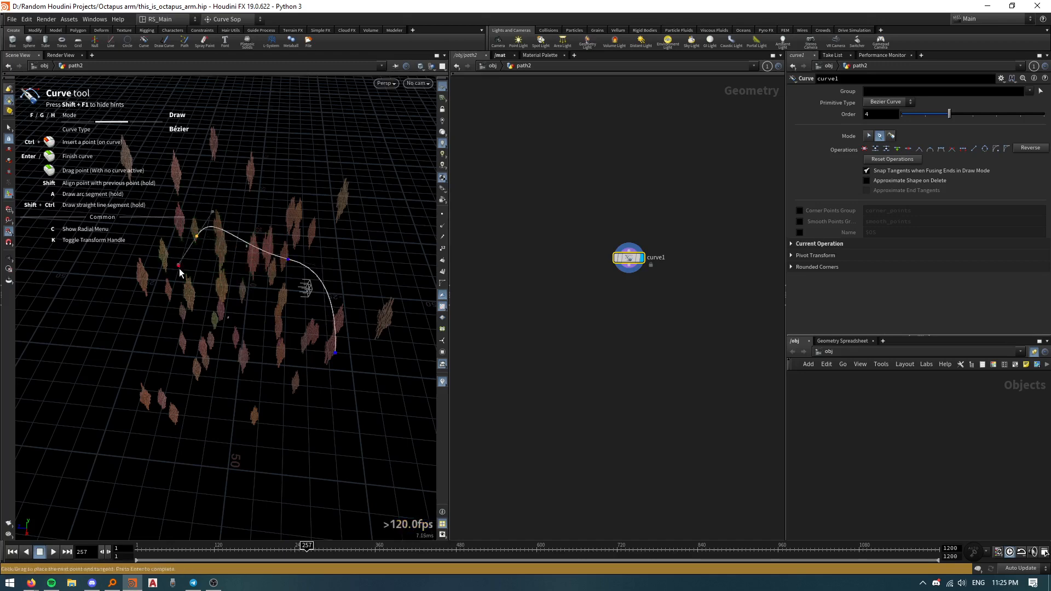
pyautogui.keyDown('alt'); pyautogui.moveTo(189, 299); pyautogui.dragTo(225, 228); pyautogui.keyUp('alt')
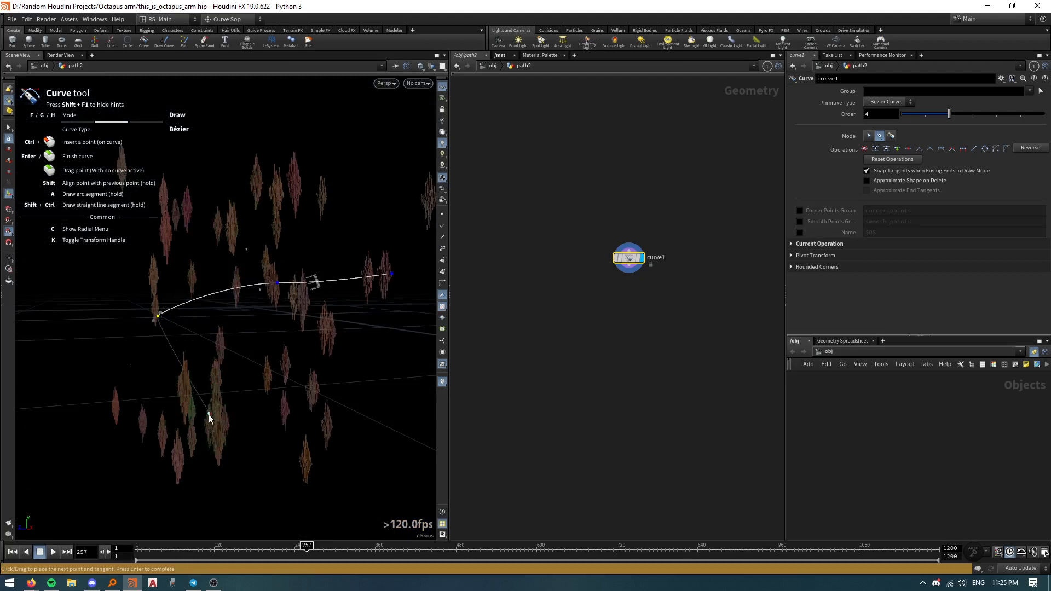
pyautogui.moveTo(209, 417); pyautogui.dragTo(237, 376)
pyautogui.moveTo(273, 204); pyautogui.dragTo(298, 206)
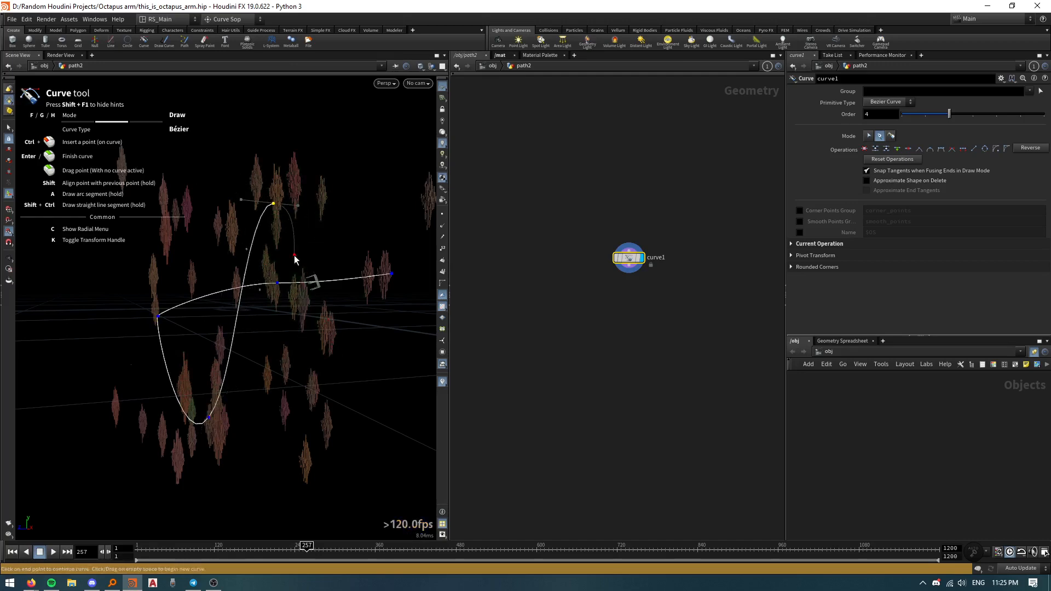
pyautogui.press('Return')
# Step: Undo the last Bézier handle move on the curve and turn off Point snapping
pyautogui.moveTo(274, 265)
pyautogui.mouseDown()
pyautogui.moveTo(284, 342)
pyautogui.moveTo(325, 320)
pyautogui.moveTo(291, 313)
pyautogui.moveTo(316, 327)
pyautogui.mouseUp()
pyautogui.scroll(2, 325, 320)
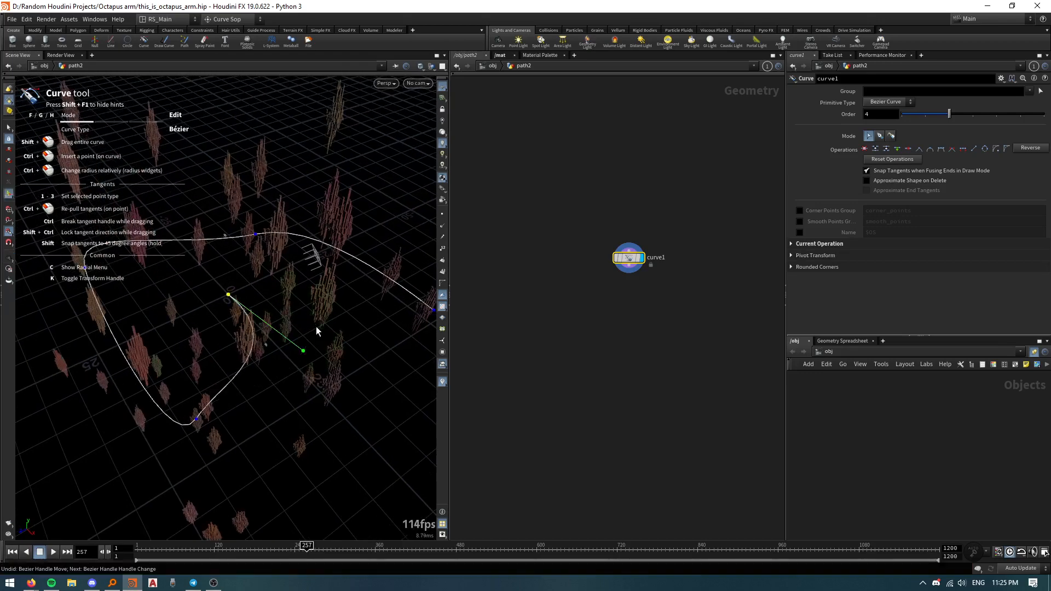
pyautogui.hotkey('ctrl', 'z')
pyautogui.press('x')
pyautogui.click(265, 321)
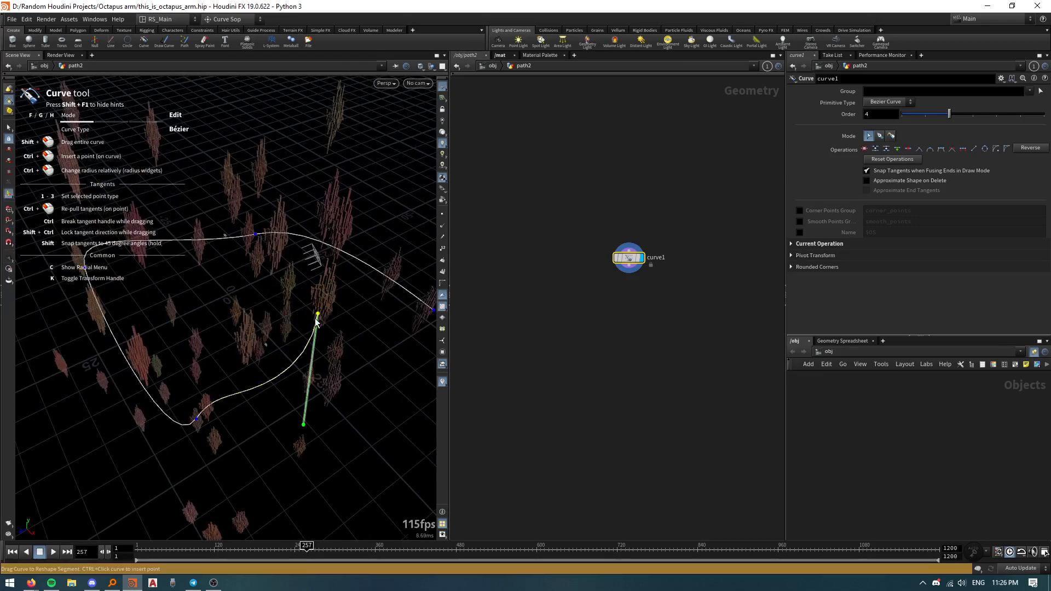
# Step: Reshape curve1 in Edit mode, shifting the point at the sharp bend slightly away from its cluster
pyautogui.keyDown('ctrl'); pyautogui.moveTo(317, 315); pyautogui.dragTo(166, 379); pyautogui.keyUp('ctrl')
pyautogui.click(343, 330)
pyautogui.moveTo(165, 379); pyautogui.dragTo(197, 283, button='right')
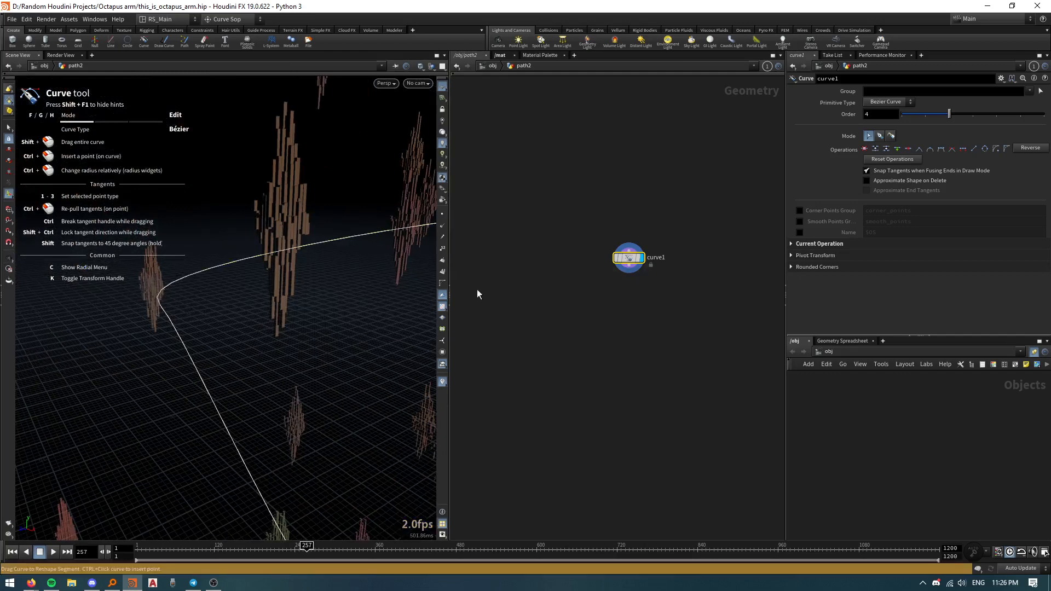
pyautogui.moveTo(239, 326); pyautogui.dragTo(253, 411)
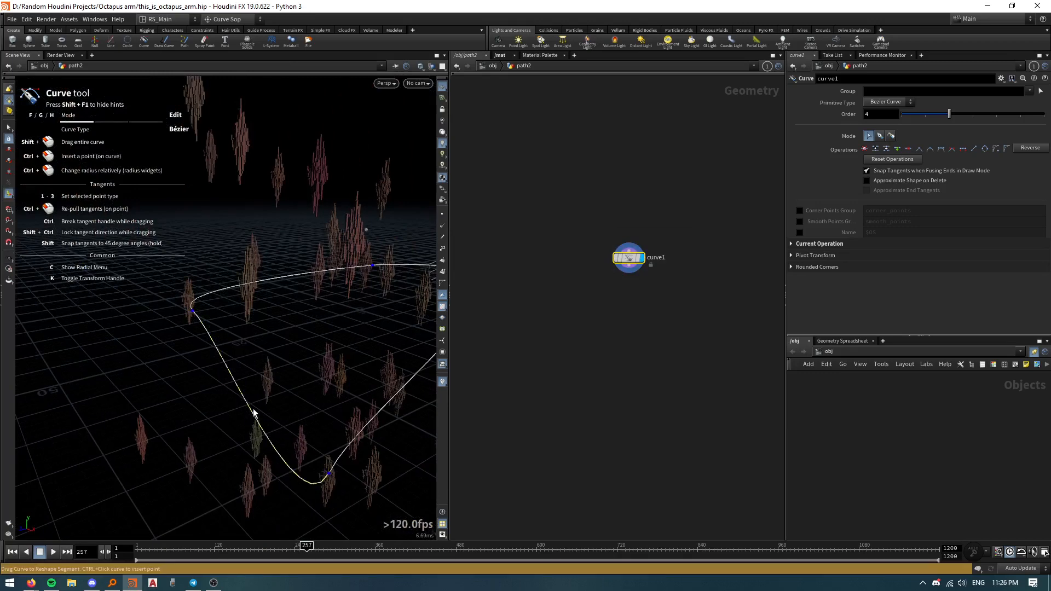
pyautogui.moveTo(192, 311); pyautogui.dragTo(209, 316)
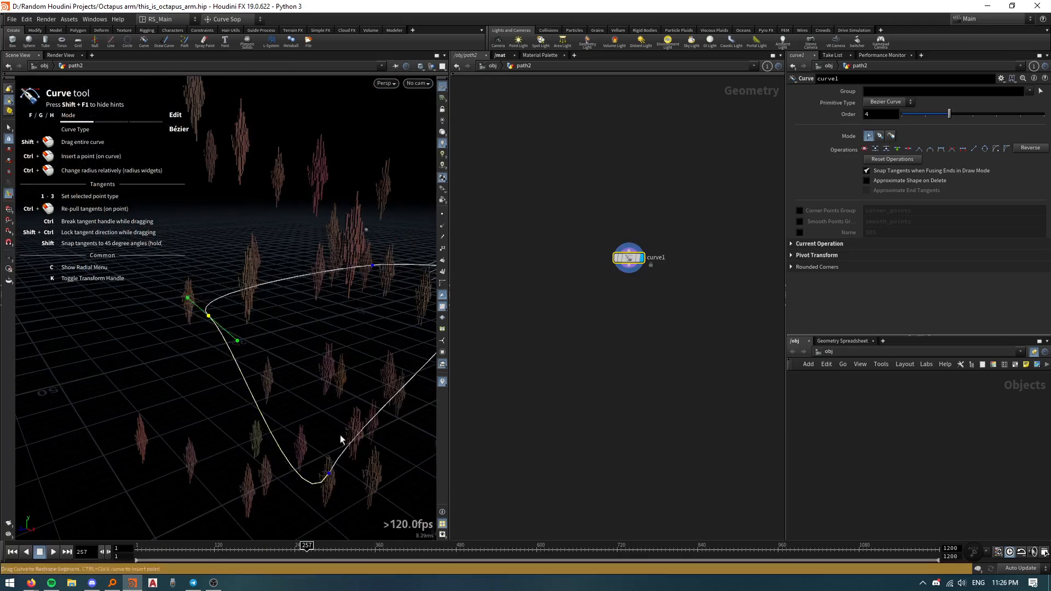
# Step: Return to the object level and add a Camera object below the recording network box
pyautogui.moveTo(323, 479); pyautogui.dragTo(197, 305)
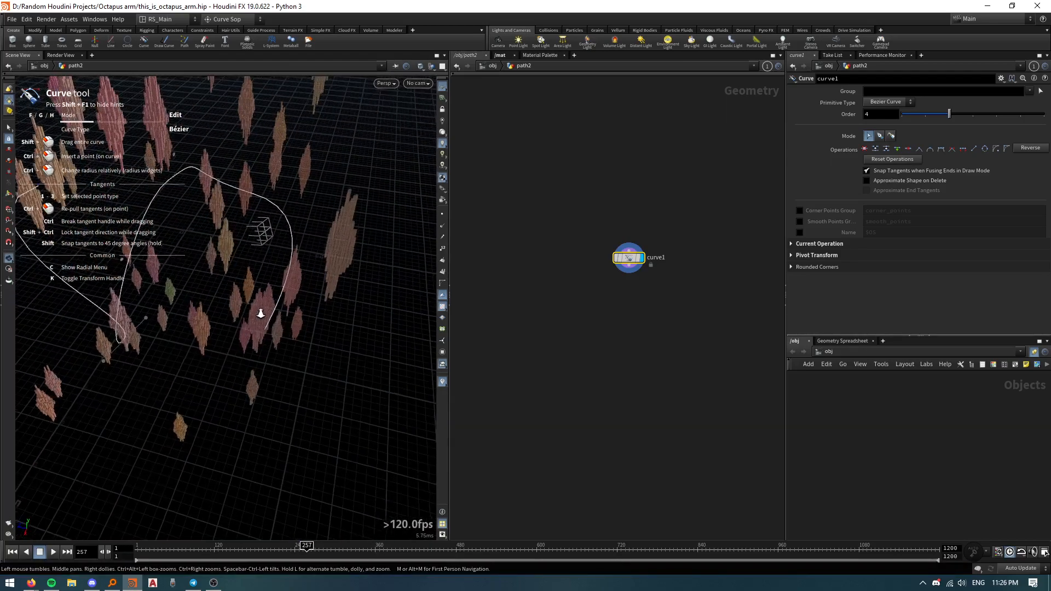
pyautogui.moveTo(305, 335); pyautogui.dragTo(265, 236)
pyautogui.keyDown('alt'); pyautogui.moveTo(246, 292); pyautogui.dragTo(247, 274); pyautogui.keyUp('alt')
pyautogui.click(495, 66)
pyautogui.press('Tab')
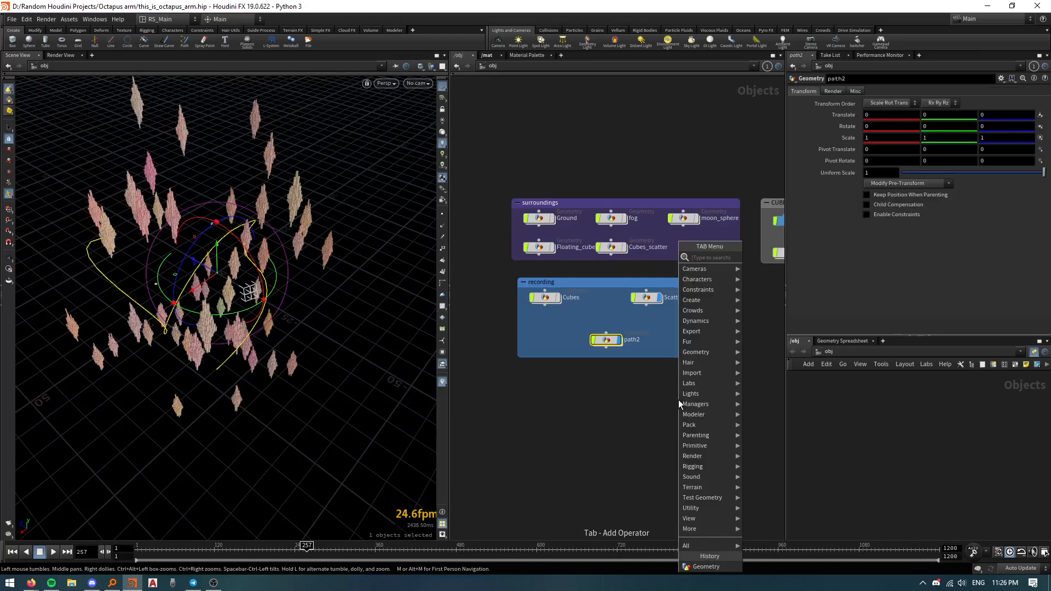
pyautogui.write('camer')
pyautogui.press('Return')
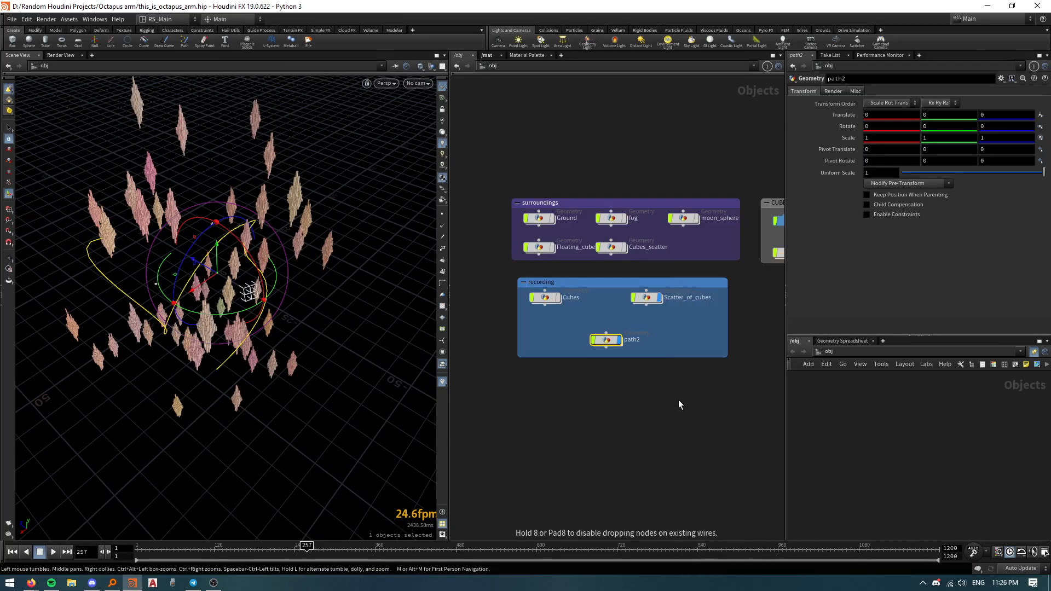
pyautogui.click(678, 400)
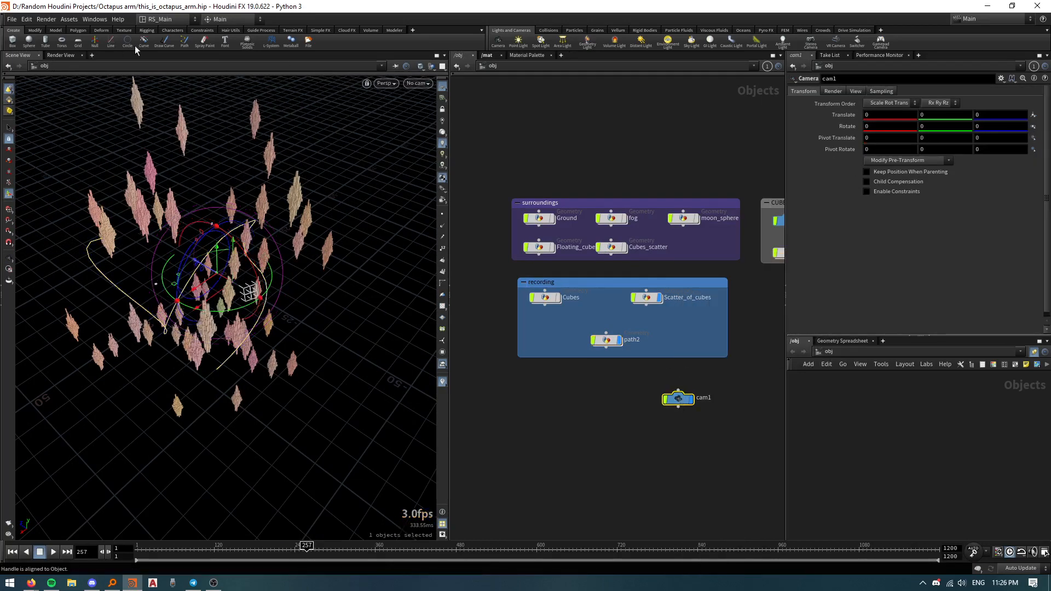
# Step: Try to attach cam1 to the drawn curve with the Follow Path constraint, without a look-at object
pyautogui.click(97, 32)
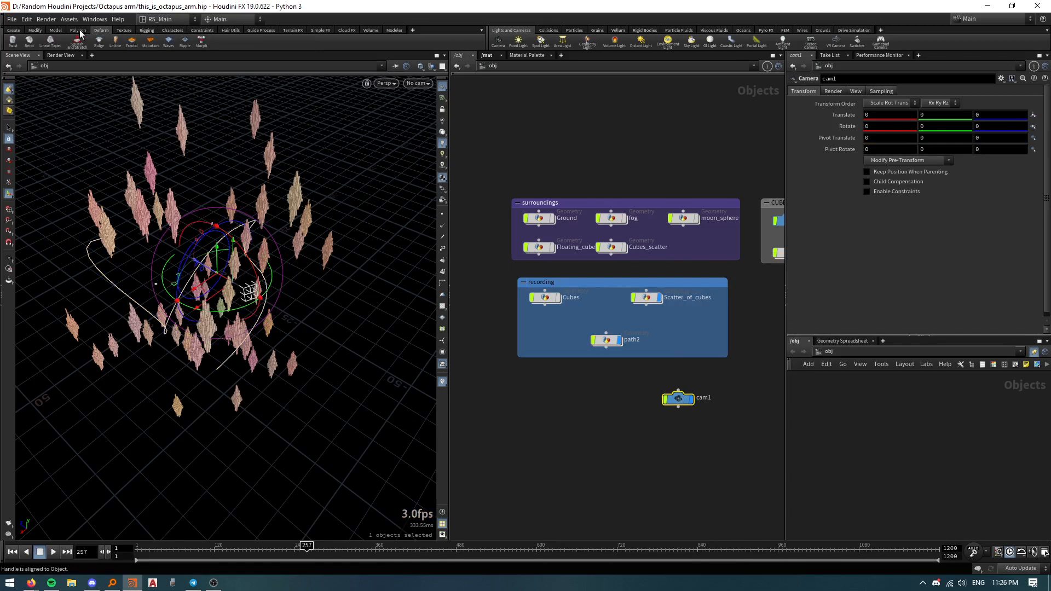
pyautogui.click(206, 31)
pyautogui.click(78, 43)
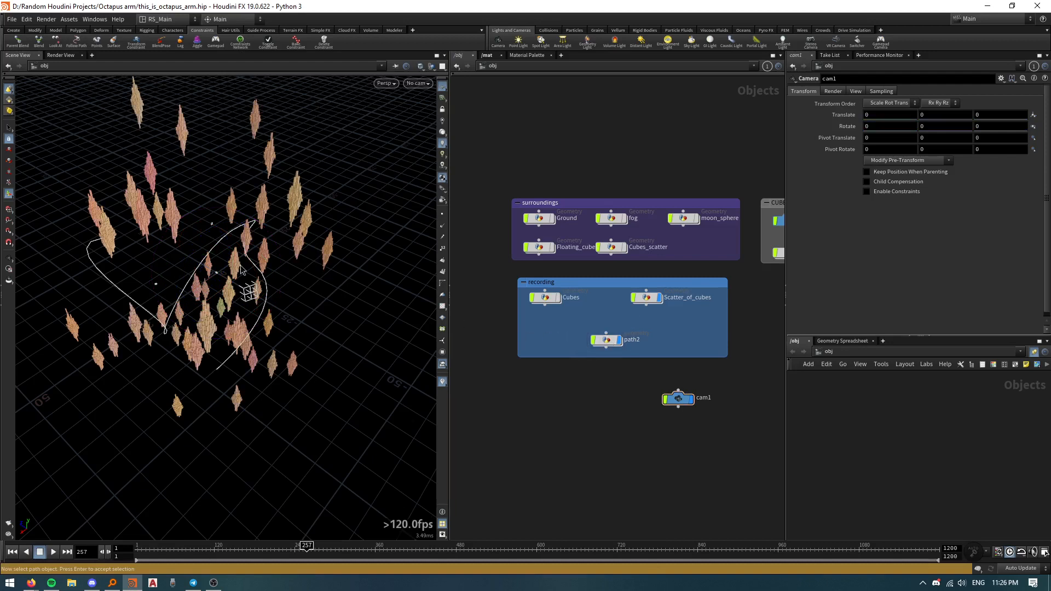
pyautogui.click(218, 251)
pyautogui.press('Return')
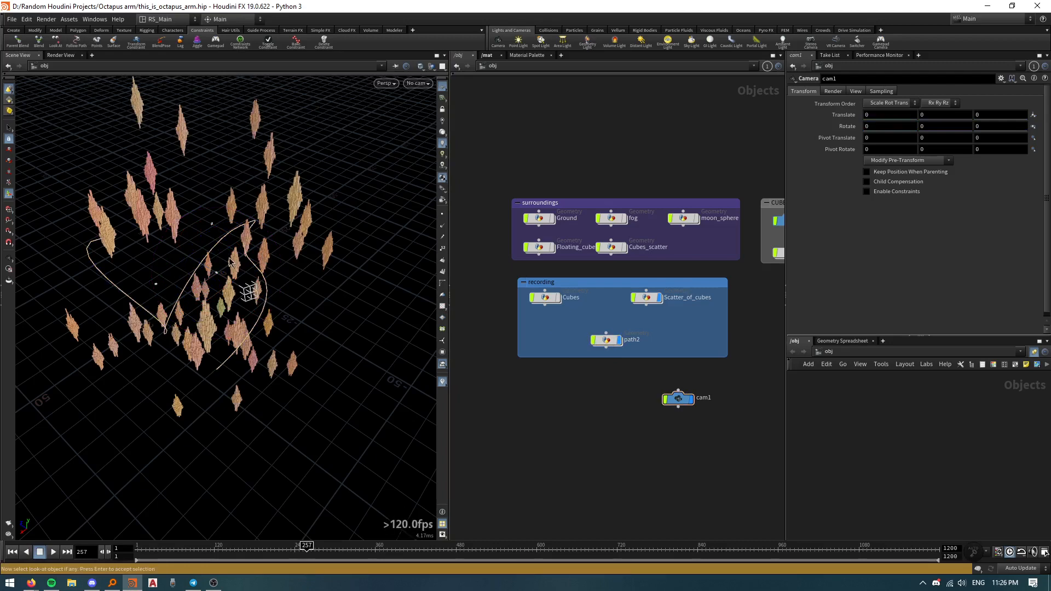
pyautogui.press('Return')
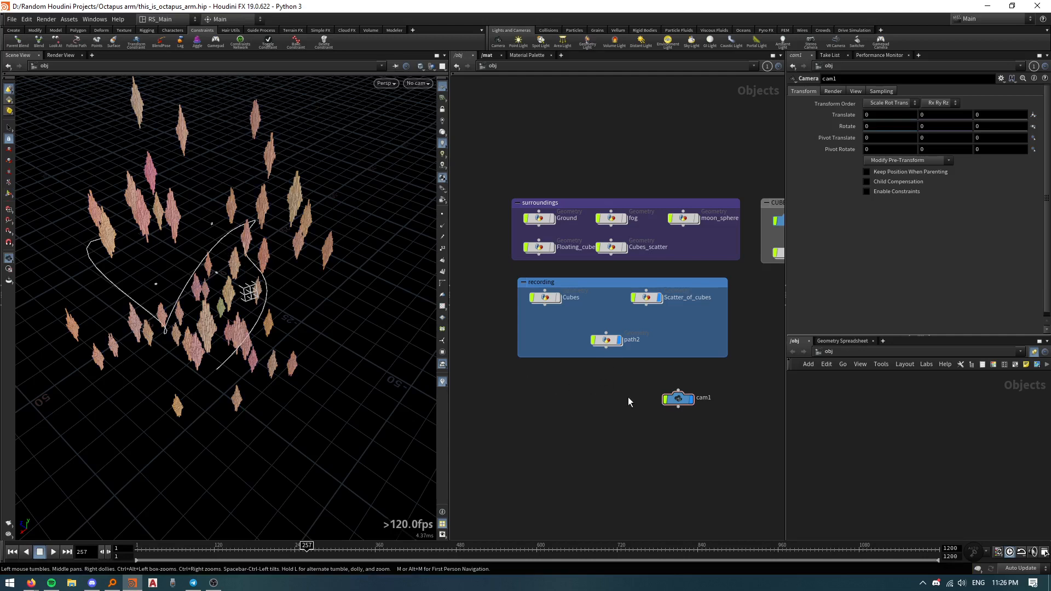
# Step: Inside path2, add a Resample node after curve1 and set its maximum segment length to 3.1
pyautogui.doubleClick(607, 340)
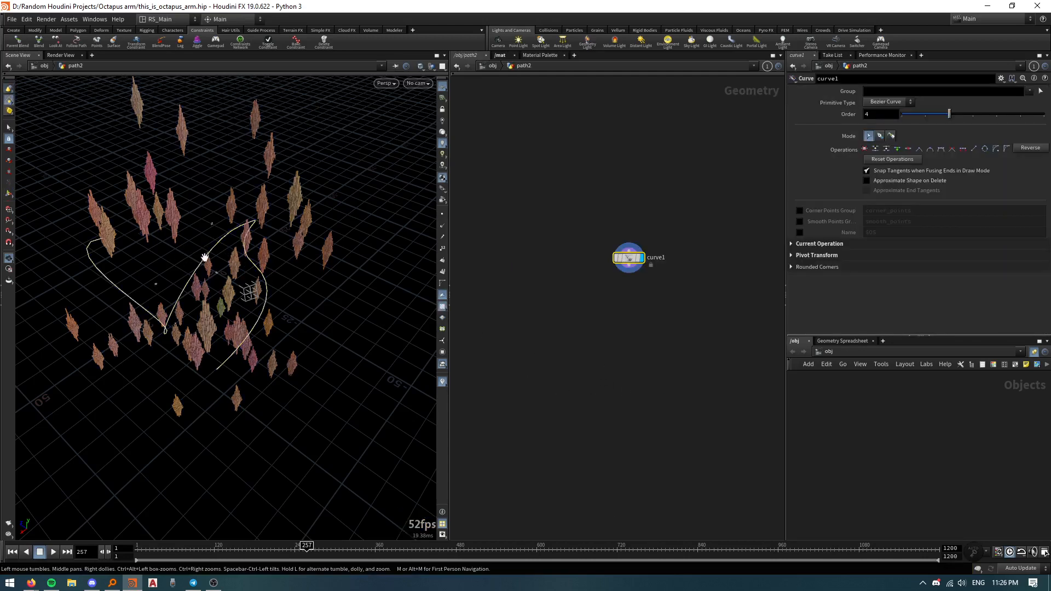
pyautogui.moveTo(204, 254); pyautogui.dragTo(215, 203, button='right')
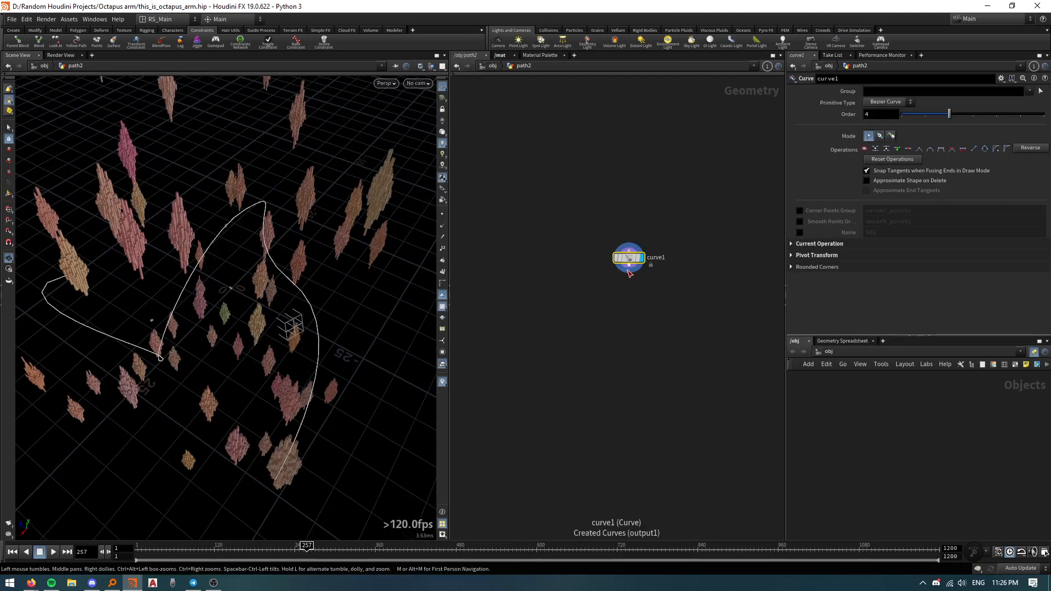
pyautogui.press('Tab')
pyautogui.write('resample')
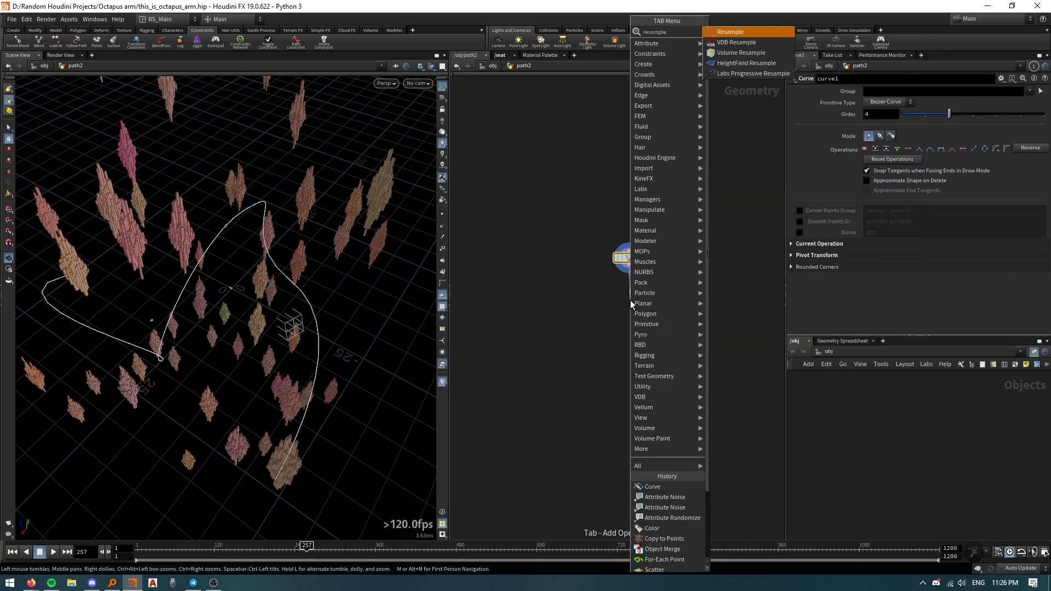
pyautogui.press('Return')
pyautogui.click(630, 300)
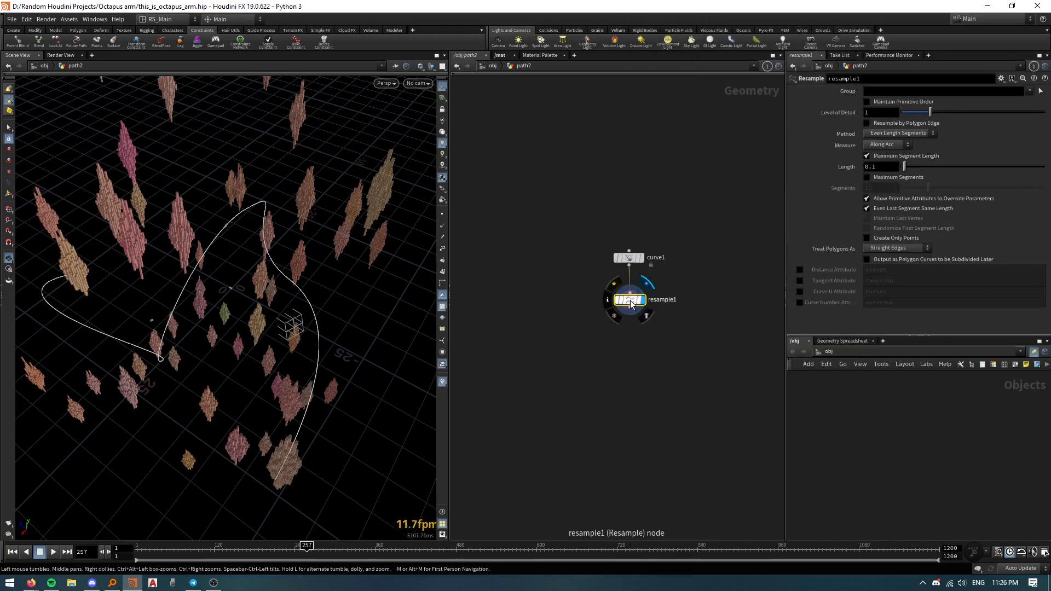
pyautogui.moveTo(283, 471); pyautogui.dragTo(289, 411, button='right')
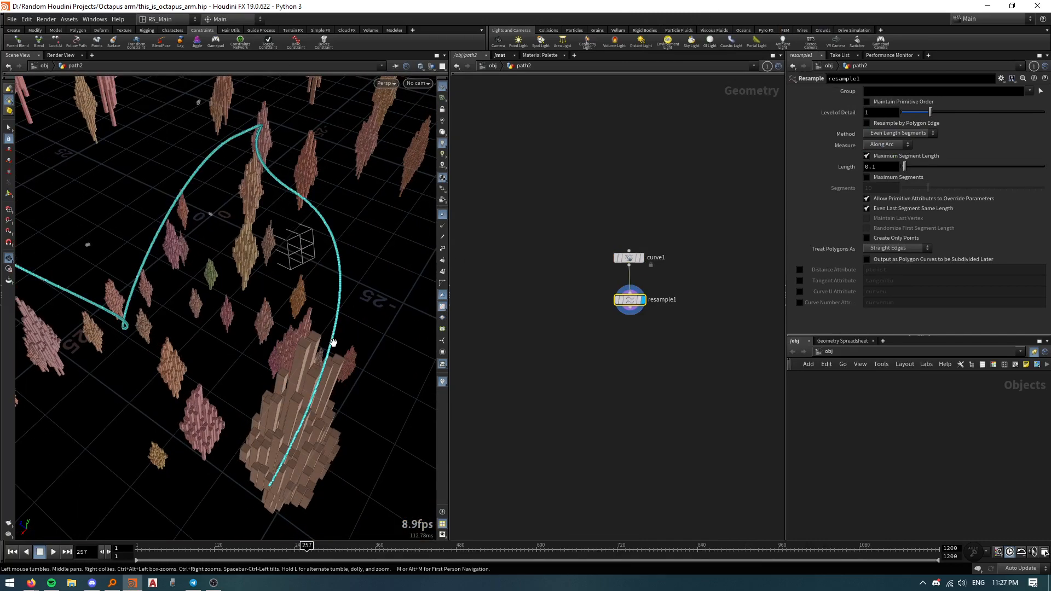
pyautogui.moveTo(335, 344); pyautogui.dragTo(316, 382, button='right')
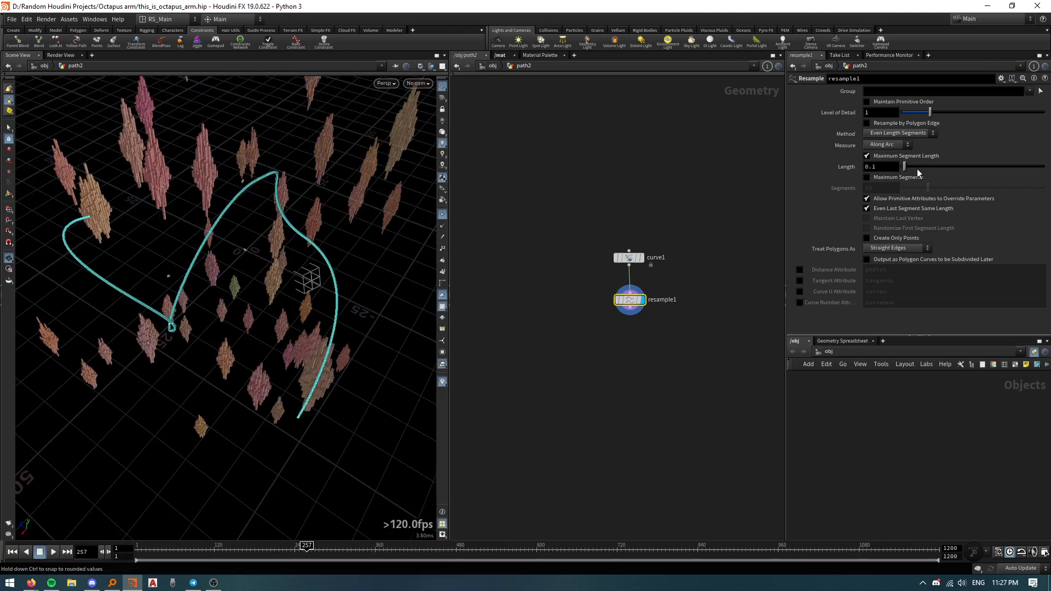
pyautogui.moveTo(904, 166); pyautogui.dragTo(987, 177)
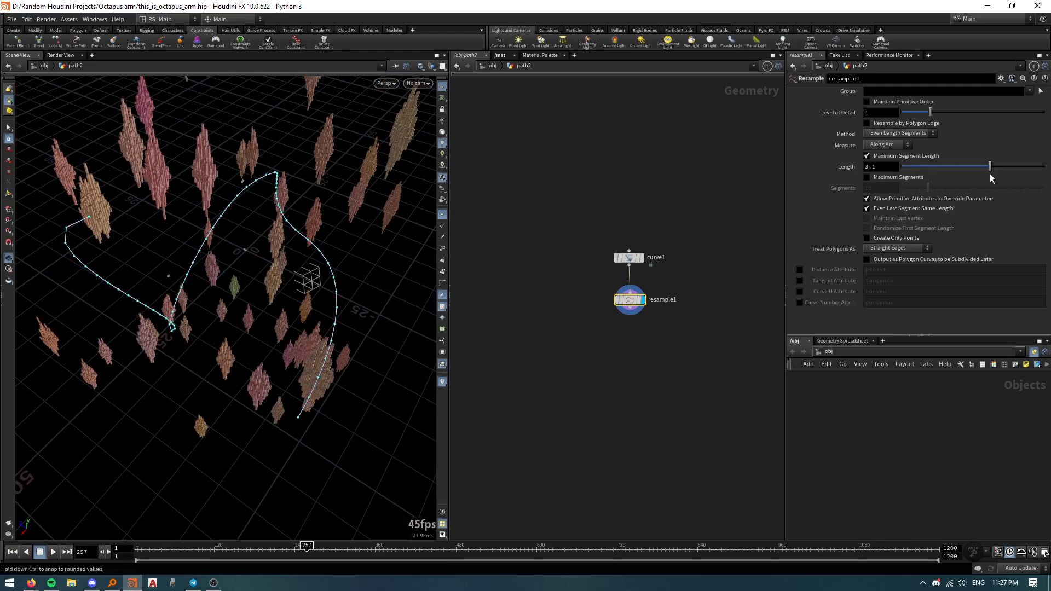
# Step: Add a Convert node after resample1 and set it to convert to NURBS Curve
pyautogui.press('Tab')
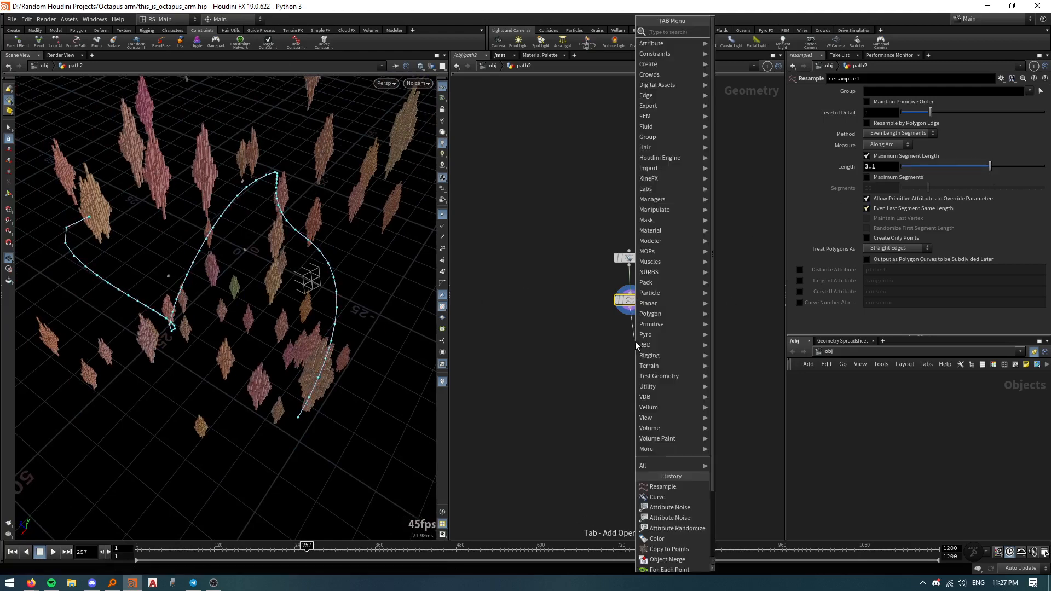
pyautogui.write('con')
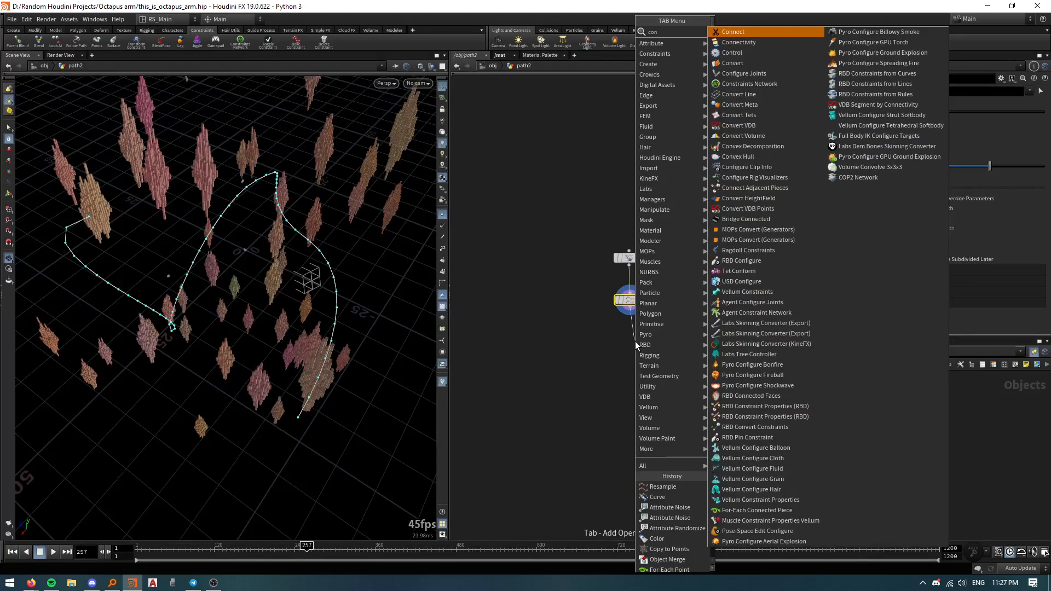
pyautogui.write('ver')
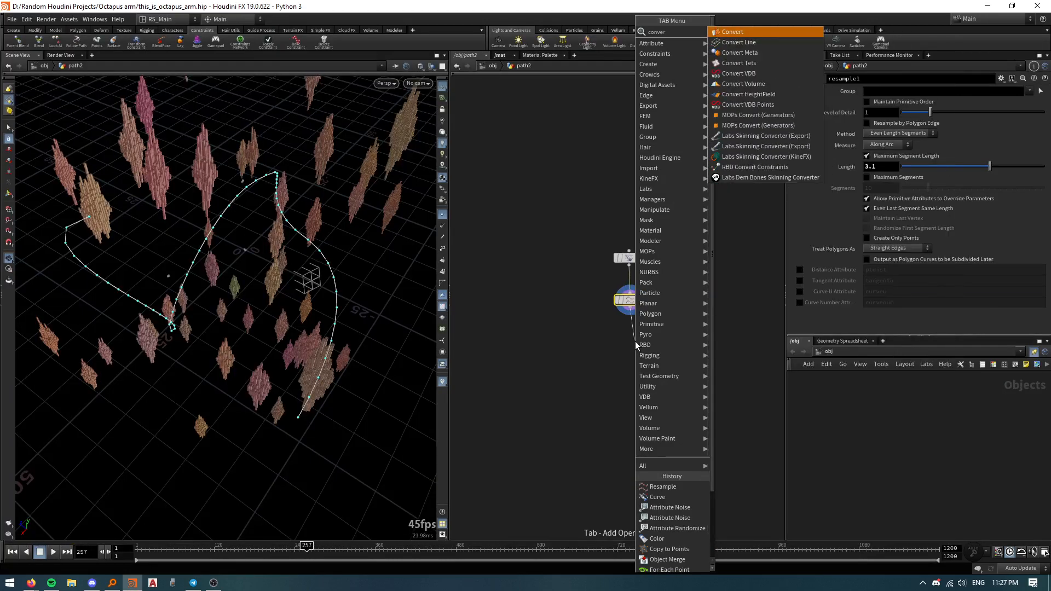
pyautogui.press('Return')
pyautogui.click(894, 115)
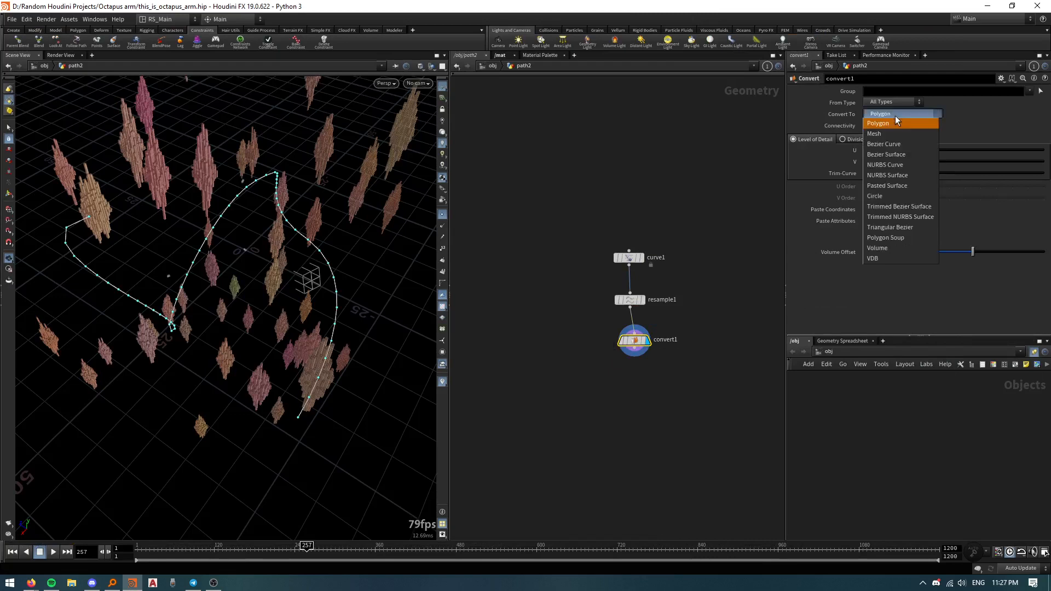
pyautogui.click(895, 116)
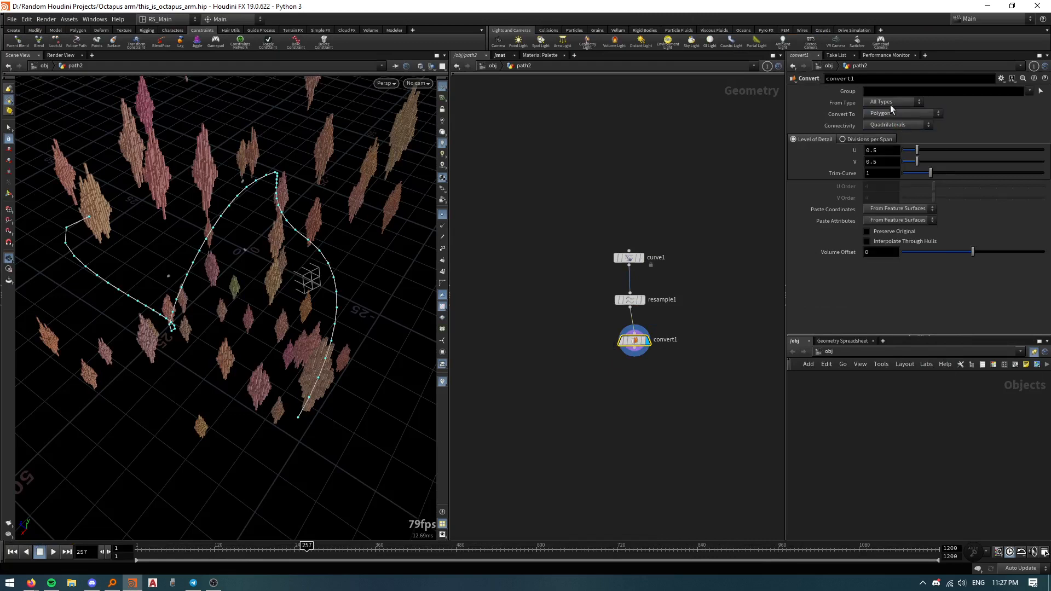
pyautogui.click(893, 116)
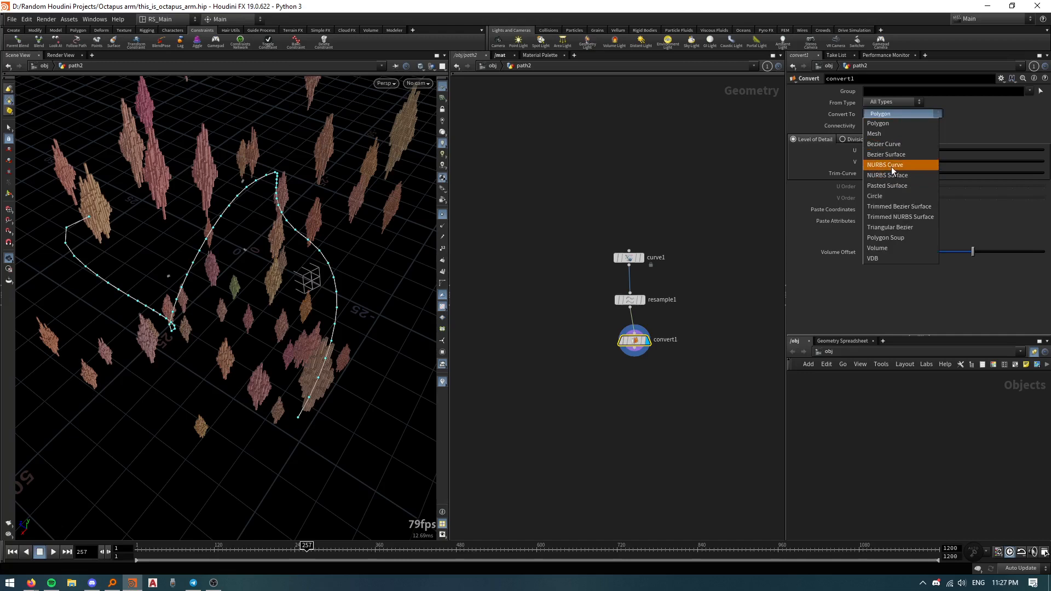
pyautogui.click(891, 166)
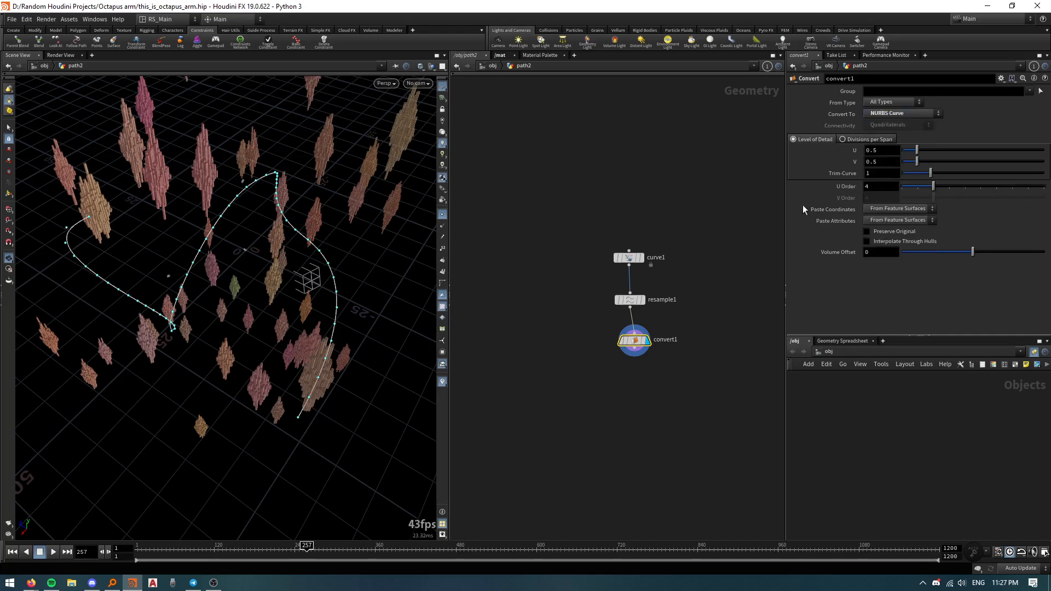
# Step: Append a Null node to the output of convert1
pyautogui.click(562, 359)
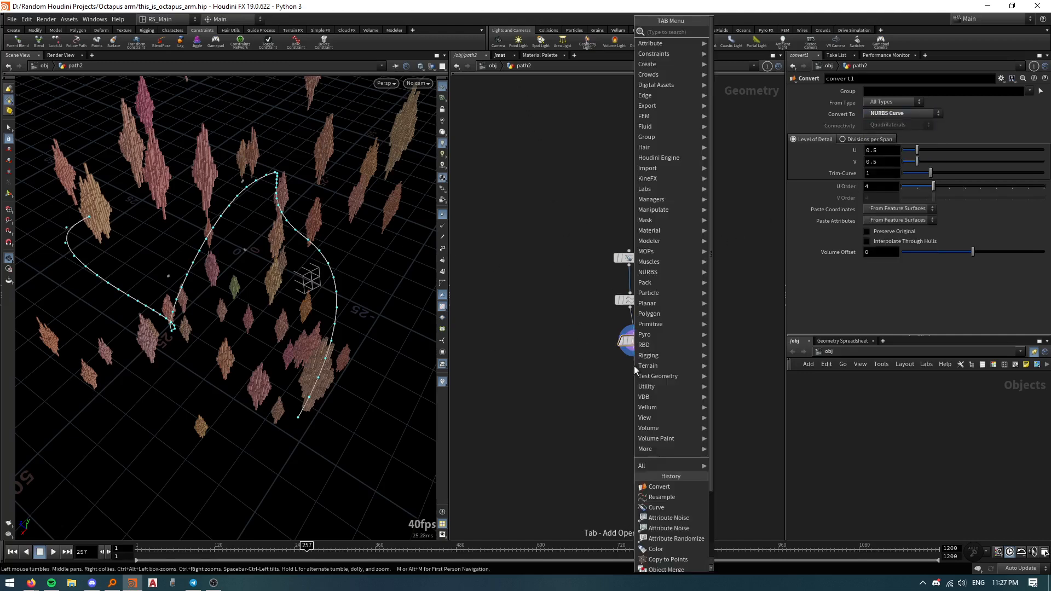
pyautogui.press('Tab')
pyautogui.press('Return')
pyautogui.click(634, 372)
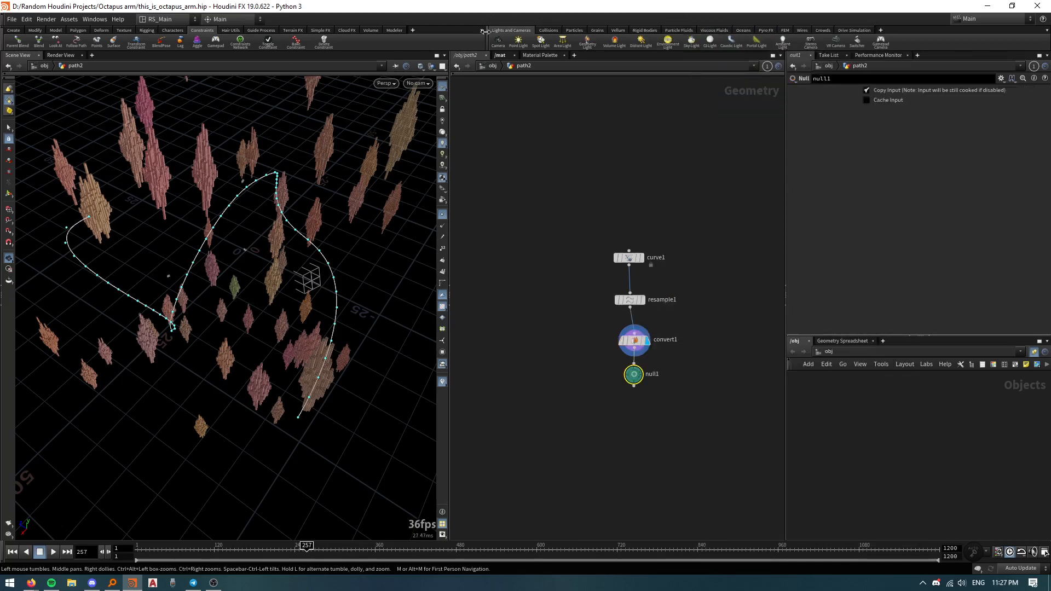
# Step: Go back to the object level and try the Follow Path constraint on cam1 with the converted path2 curve
pyautogui.click(493, 66)
pyautogui.click(678, 399)
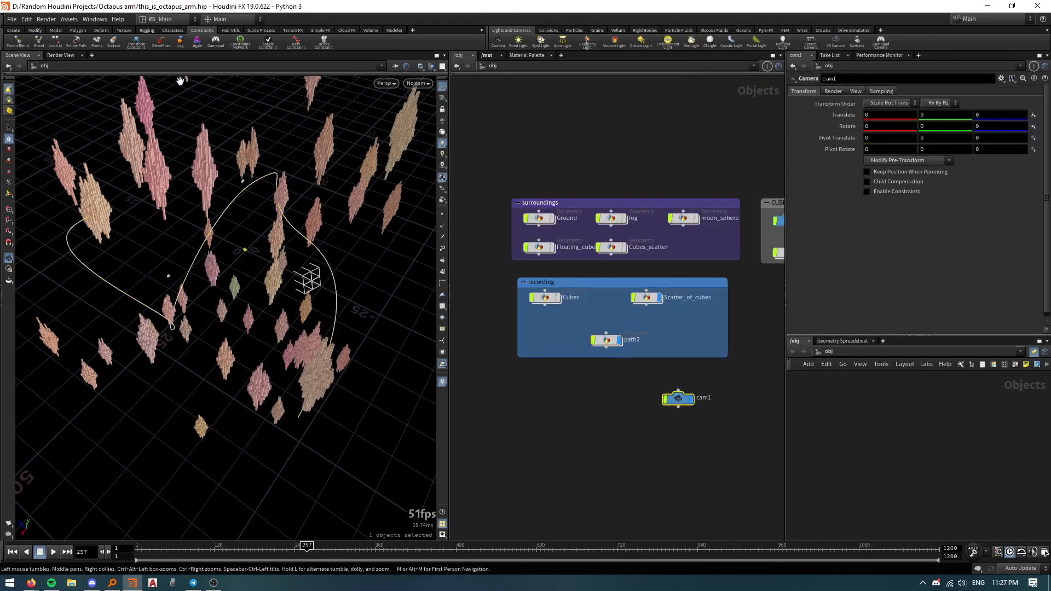
pyautogui.click(76, 42)
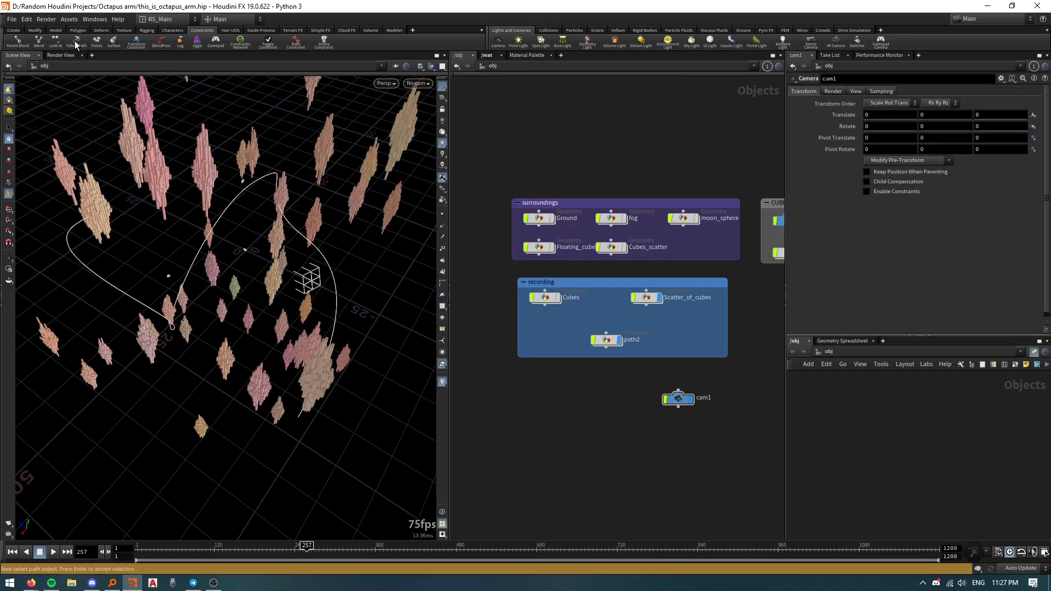
pyautogui.doubleClick(640, 337)
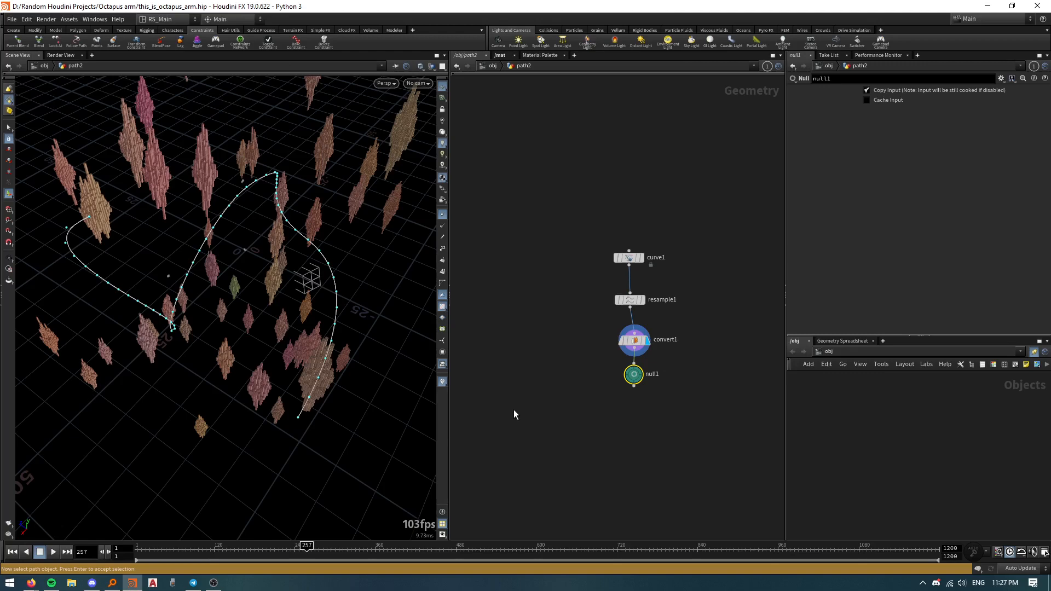
pyautogui.press('Return')
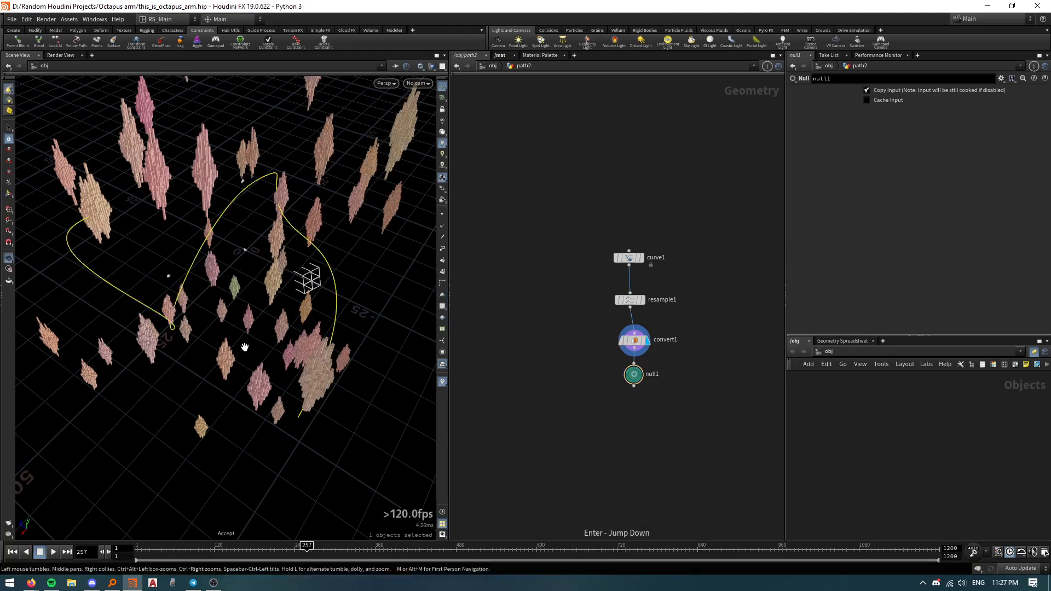
pyautogui.press('Up')
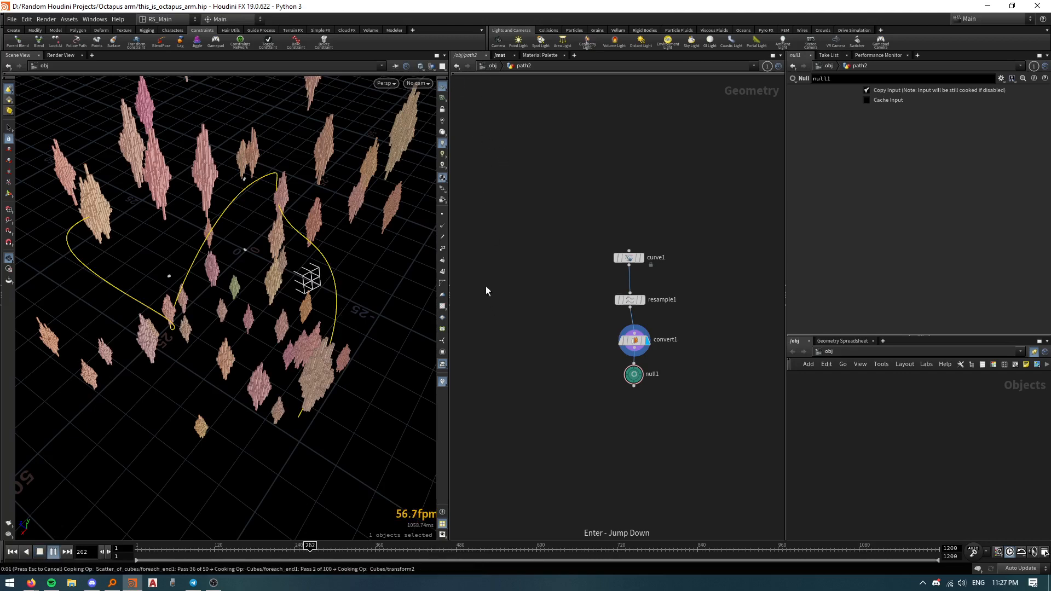
# Step: Apply a Follow Path constraint to cam1 at the object level, using path2 as the path and no look-at object
pyautogui.press('u')
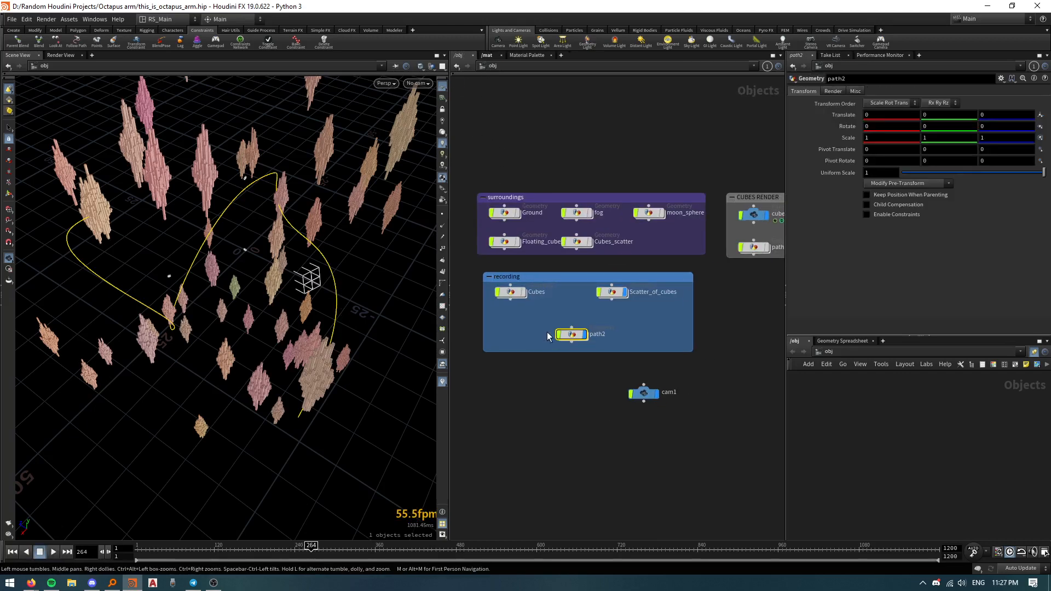
pyautogui.click(650, 390)
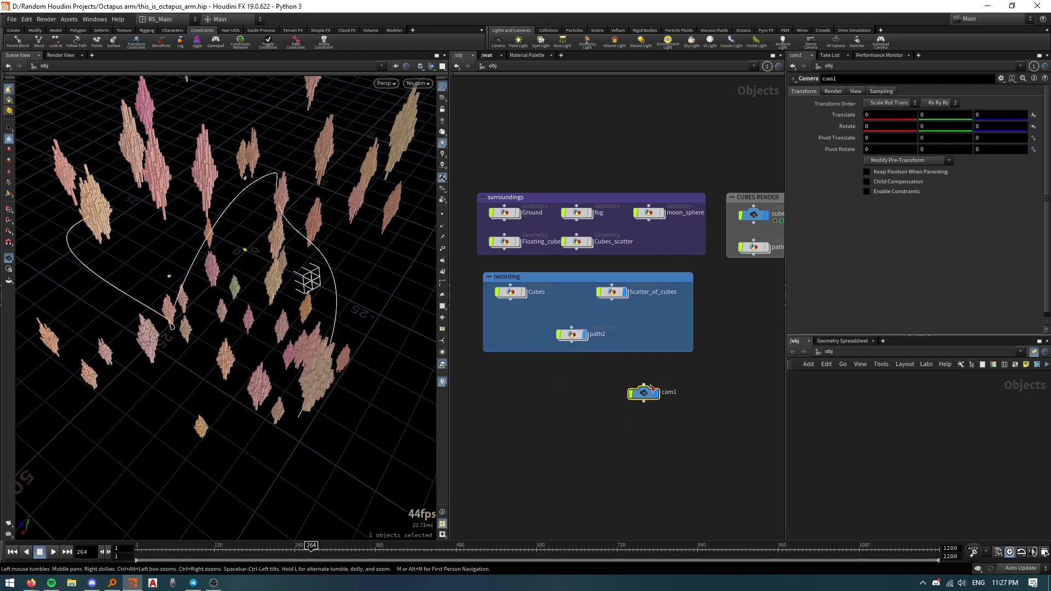
pyautogui.click(79, 44)
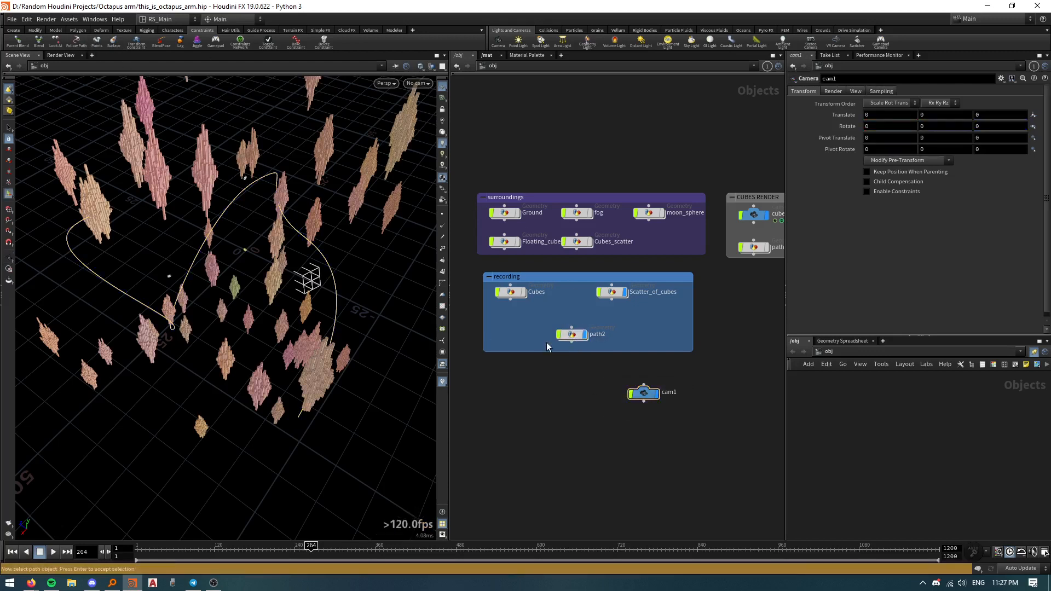
pyautogui.click(571, 336)
pyautogui.press('Return')
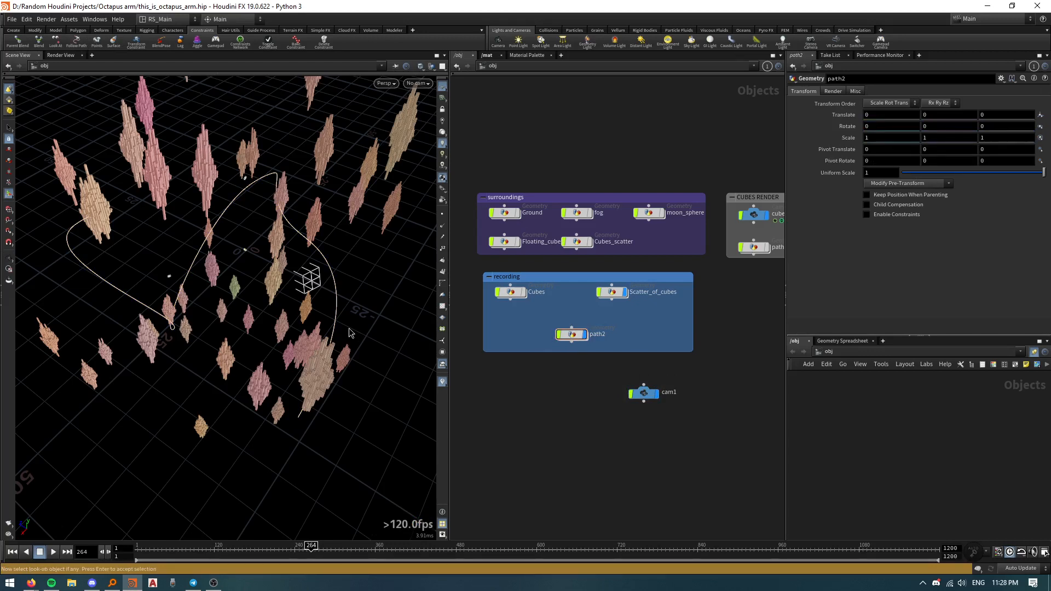
pyautogui.press('Return')
pyautogui.moveTo(345, 324); pyautogui.dragTo(343, 318)
pyautogui.moveTo(367, 286); pyautogui.dragTo(345, 316, button='middle')
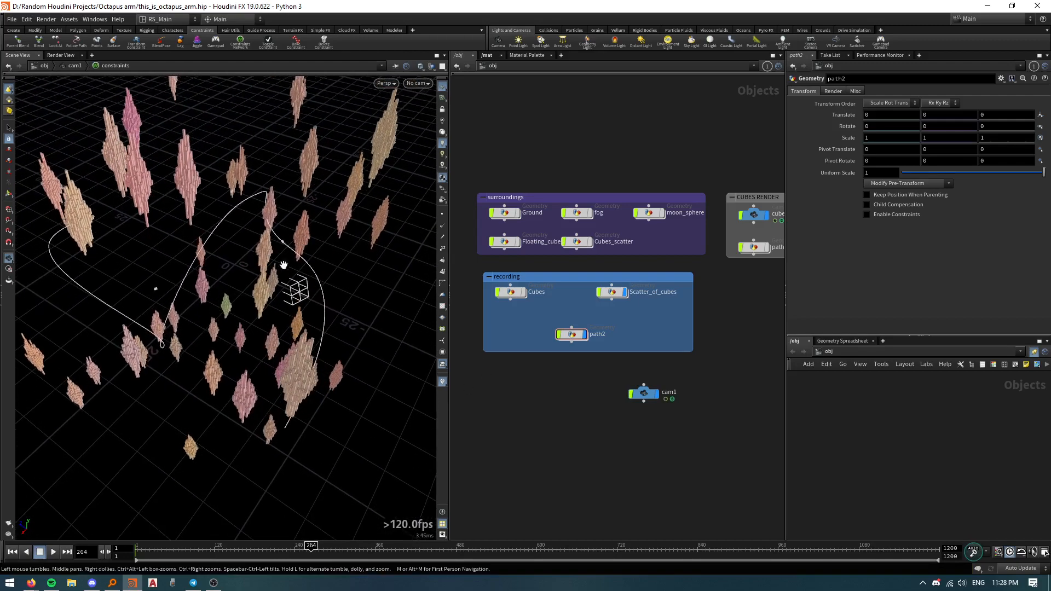
pyautogui.moveTo(278, 246); pyautogui.dragTo(474, 199, button='right')
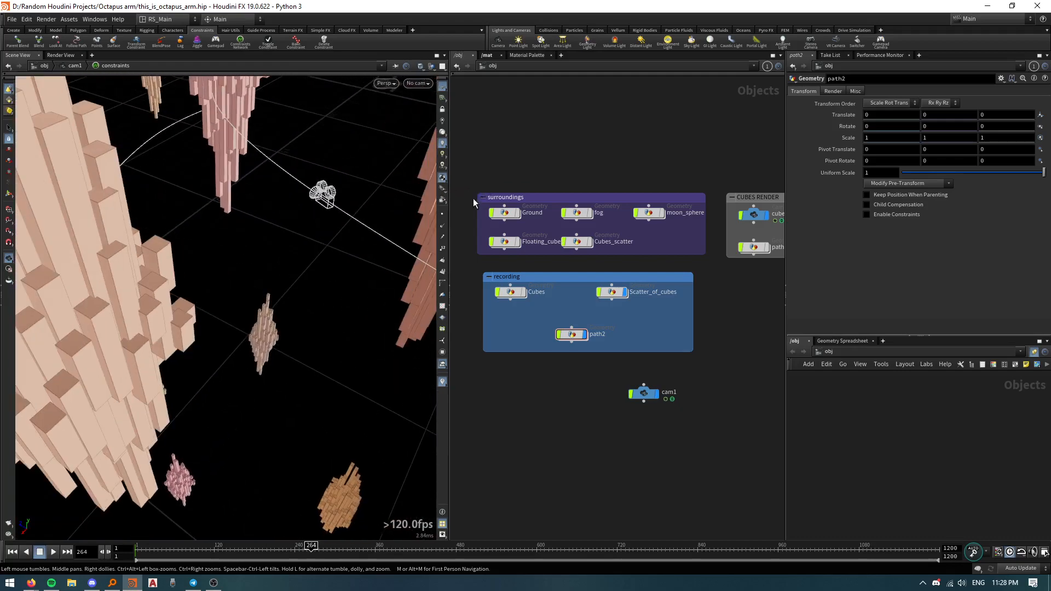
# Step: Go to frame 375 and play the animation to check cam1's movement along path2 from an overview of the cube clusters
pyautogui.click(385, 549)
pyautogui.moveTo(221, 169); pyautogui.dragTo(199, 361, button='right')
pyautogui.moveTo(199, 362); pyautogui.dragTo(366, 323, button='middle')
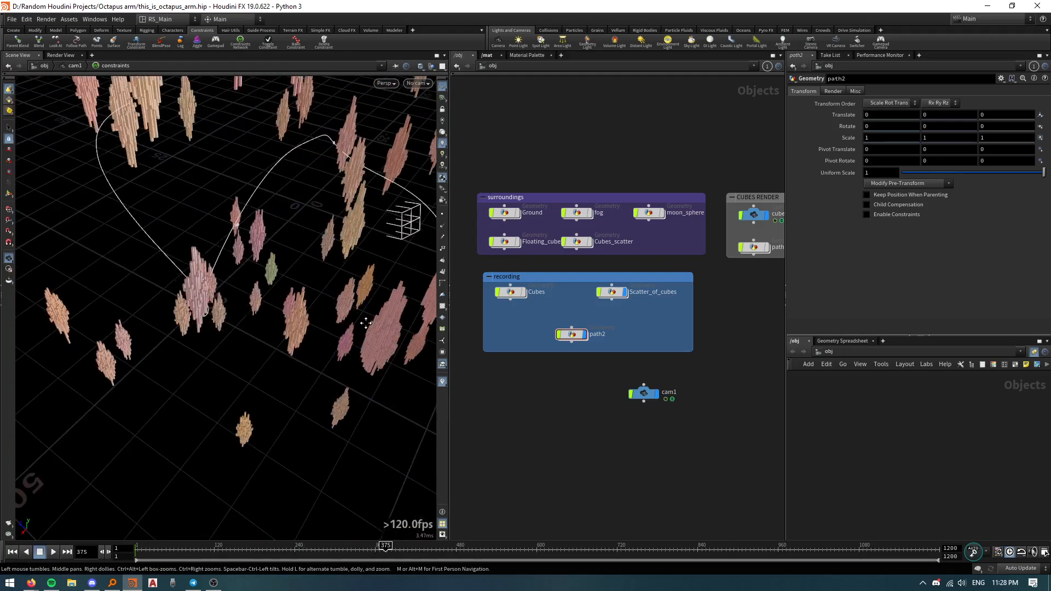
pyautogui.moveTo(366, 323); pyautogui.dragTo(306, 383)
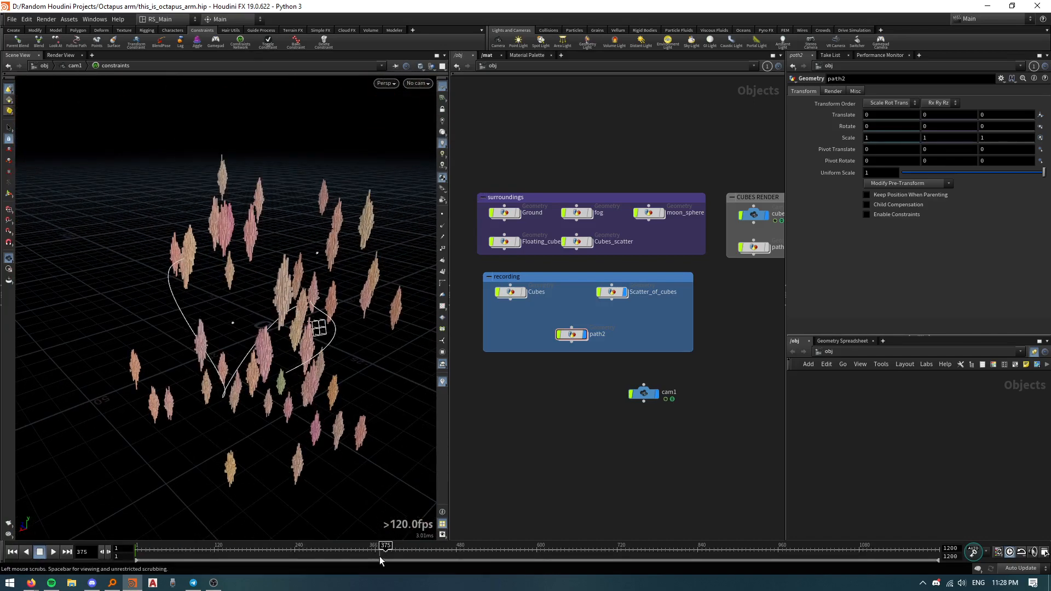
pyautogui.press('Up')
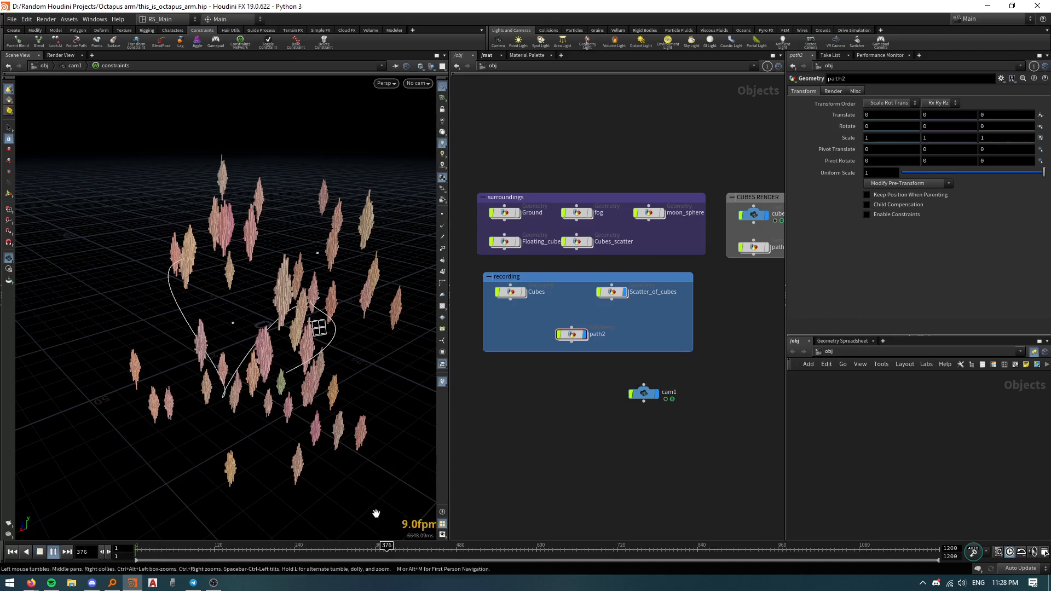
pyautogui.press('Up')
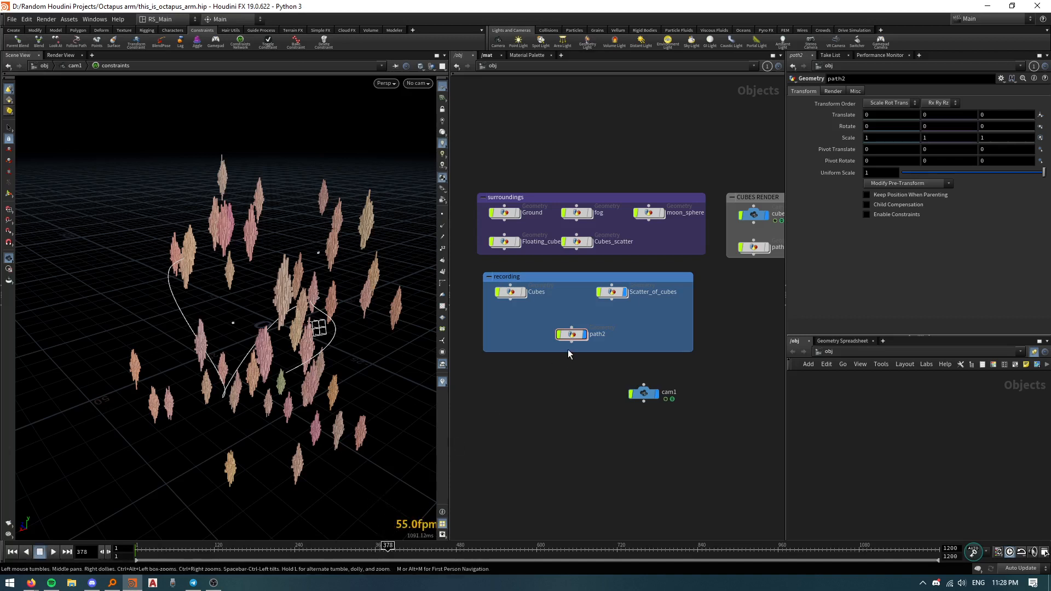
# Step: Reposition path2 beneath Scatter_of_cubes inside the recording network box and open the Scatter_of_cubes network
pyautogui.moveTo(573, 335); pyautogui.dragTo(611, 337)
pyautogui.scroll(3, 517, 320)
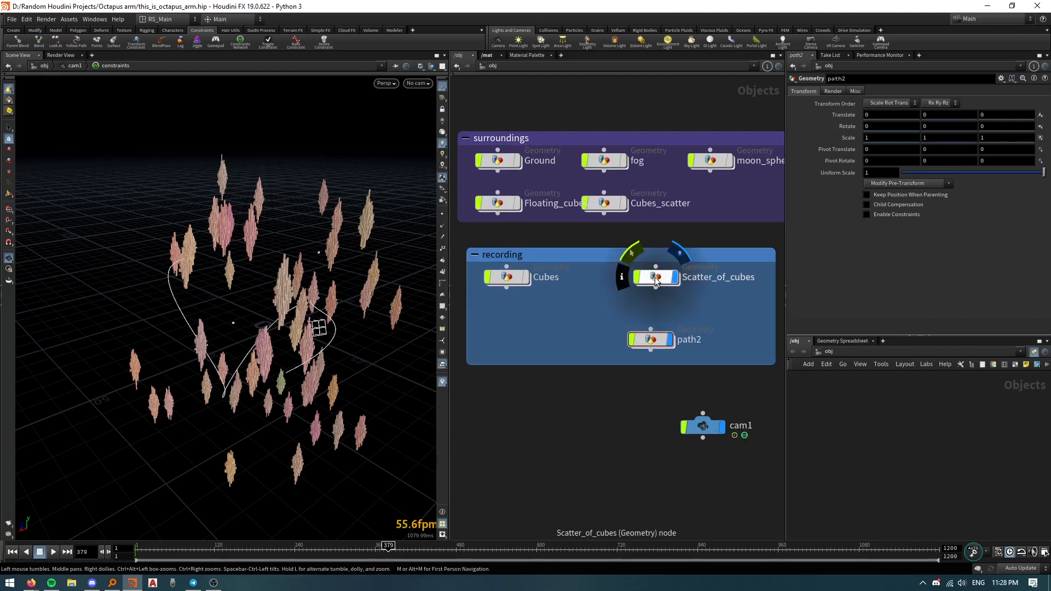
pyautogui.doubleClick(656, 280)
pyautogui.scroll(3, 540, 367)
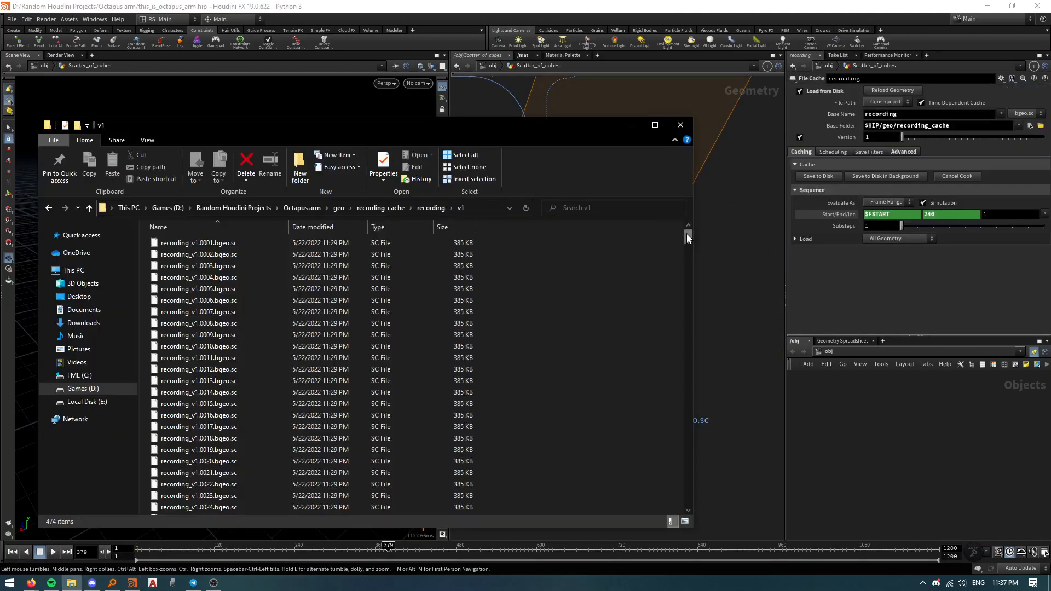
# Step: Look through the cached recording files in the v1 folder, close it, and display the recording File Cache node
pyautogui.moveTo(687, 237)
pyautogui.mouseDown()
pyautogui.moveTo(687, 494)
pyautogui.moveTo(684, 250)
pyautogui.mouseUp()
pyautogui.click(674, 125)
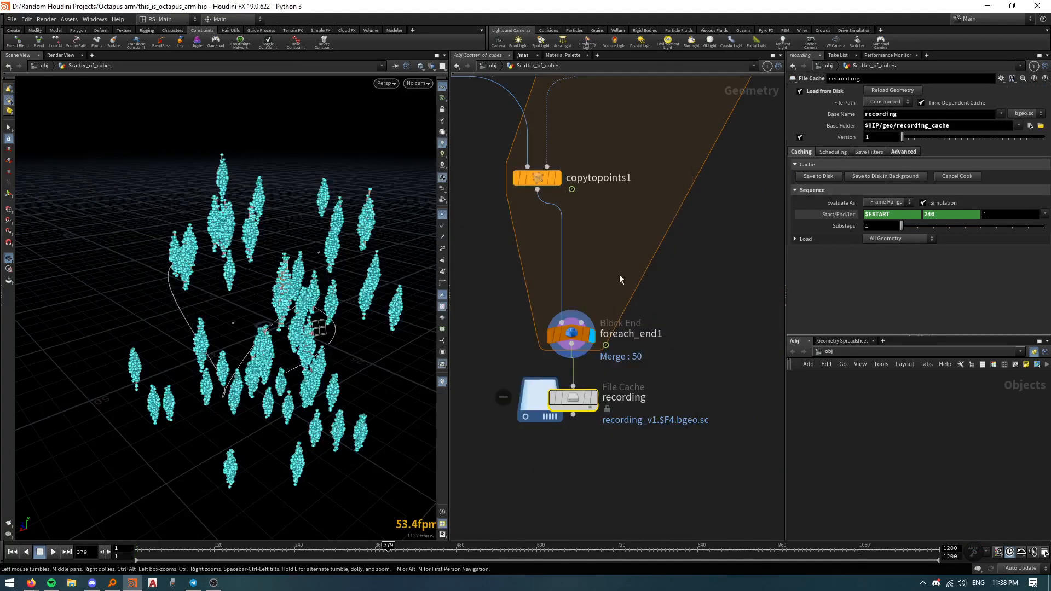
pyautogui.moveTo(593, 461); pyautogui.dragTo(596, 476, button='middle')
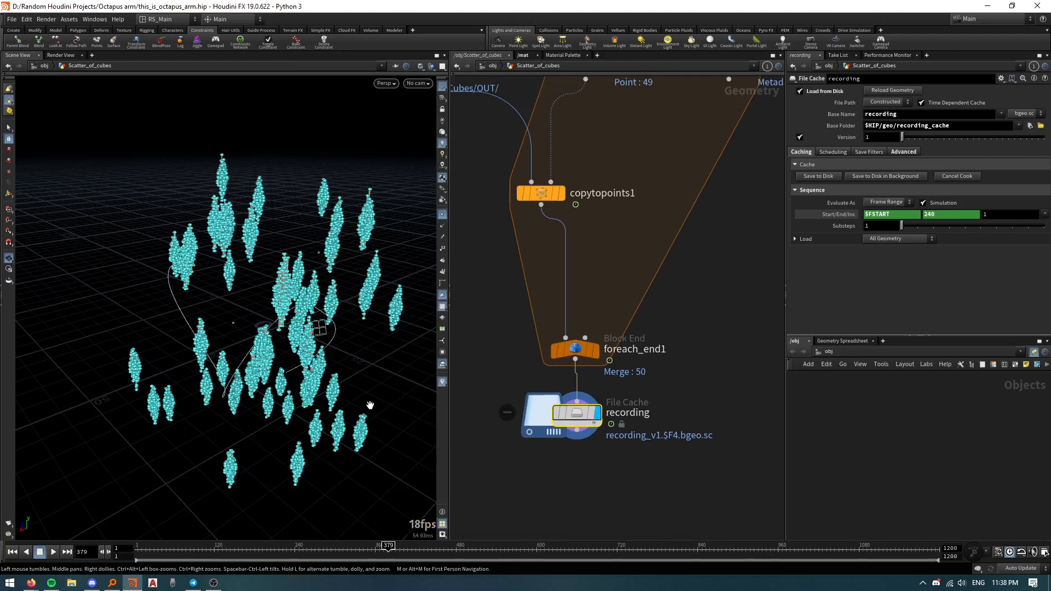
# Step: Look through cam1 and play the cached animation to check the camera's flight, and return to the free perspective view
pyautogui.click(416, 84)
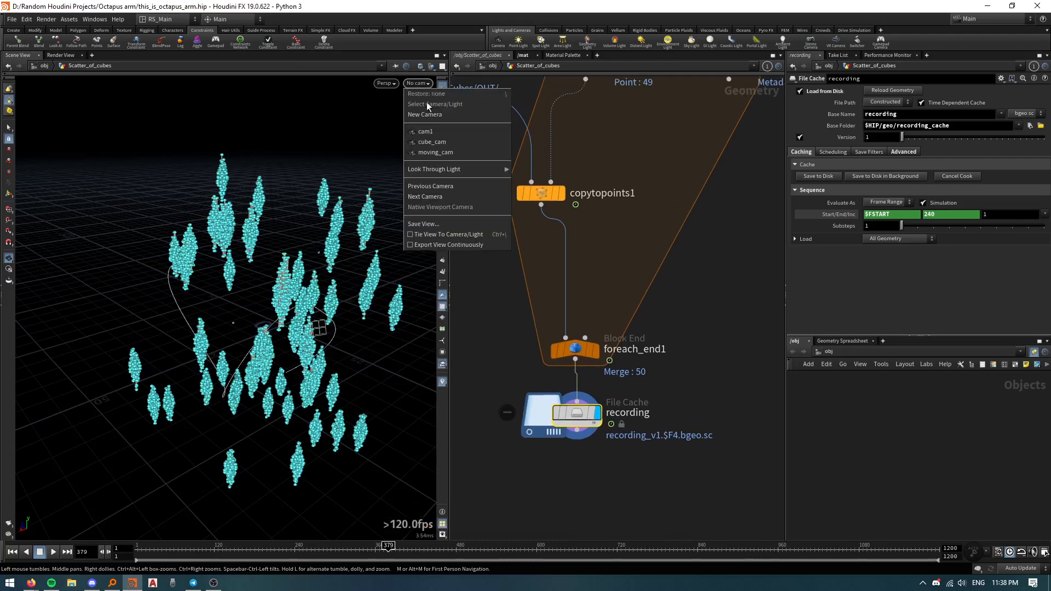
pyautogui.click(430, 132)
pyautogui.click(442, 143)
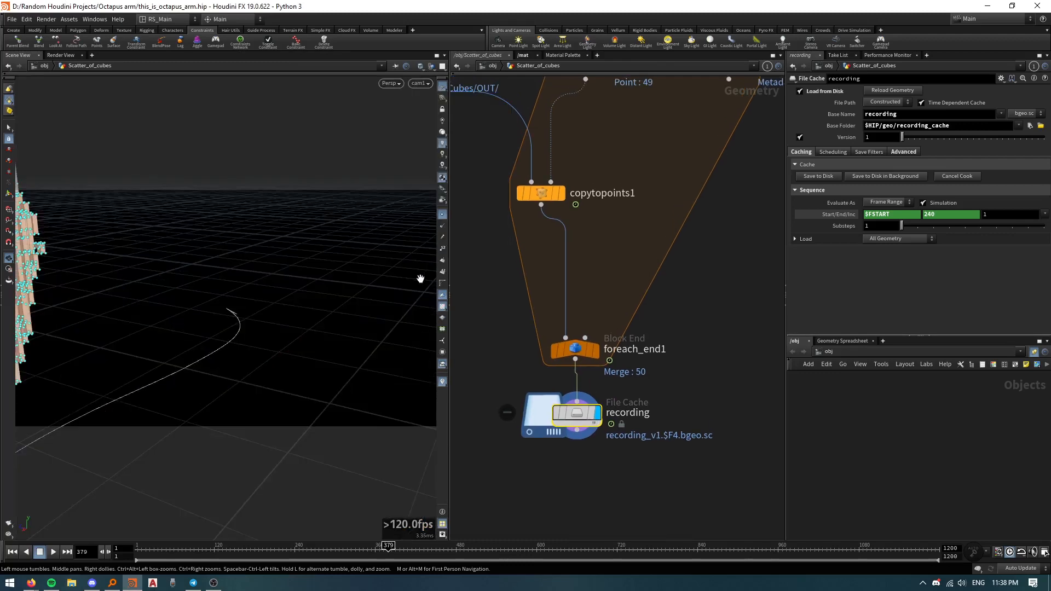
pyautogui.press('Up')
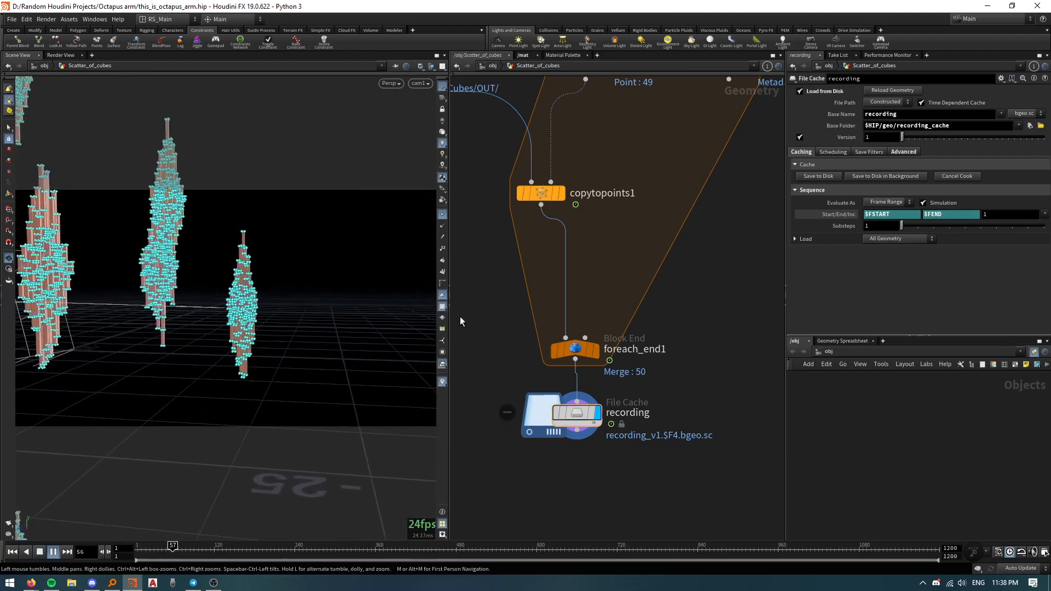
pyautogui.click(272, 305)
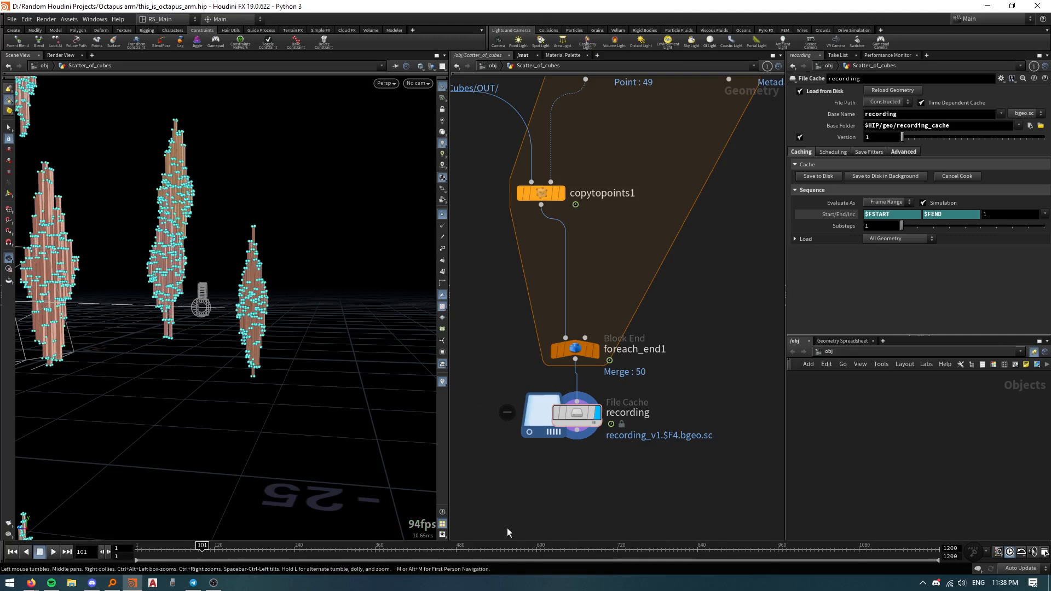
pyautogui.moveTo(402, 438); pyautogui.dragTo(325, 376)
pyautogui.moveTo(488, 312); pyautogui.dragTo(516, 346, button='middle')
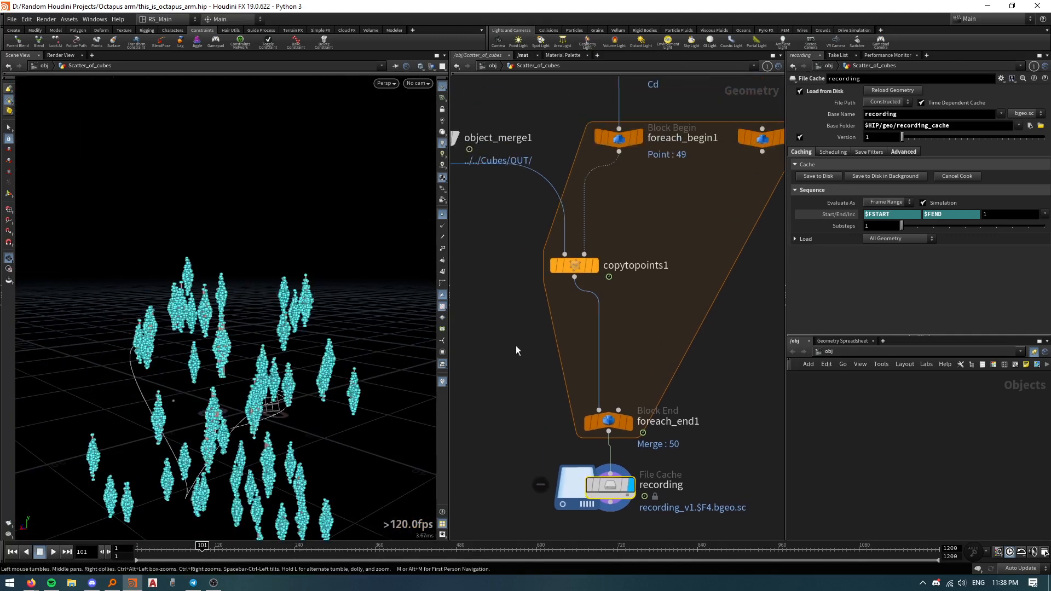
pyautogui.press('Tab')
pyautogui.press('Escape')
pyautogui.click(8, 132)
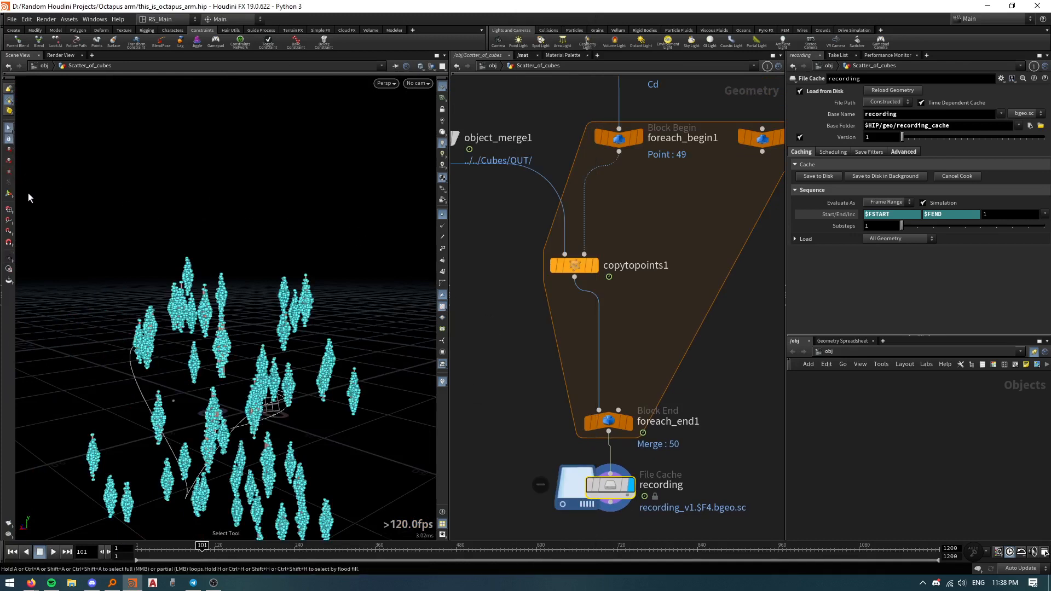
pyautogui.click(8, 195)
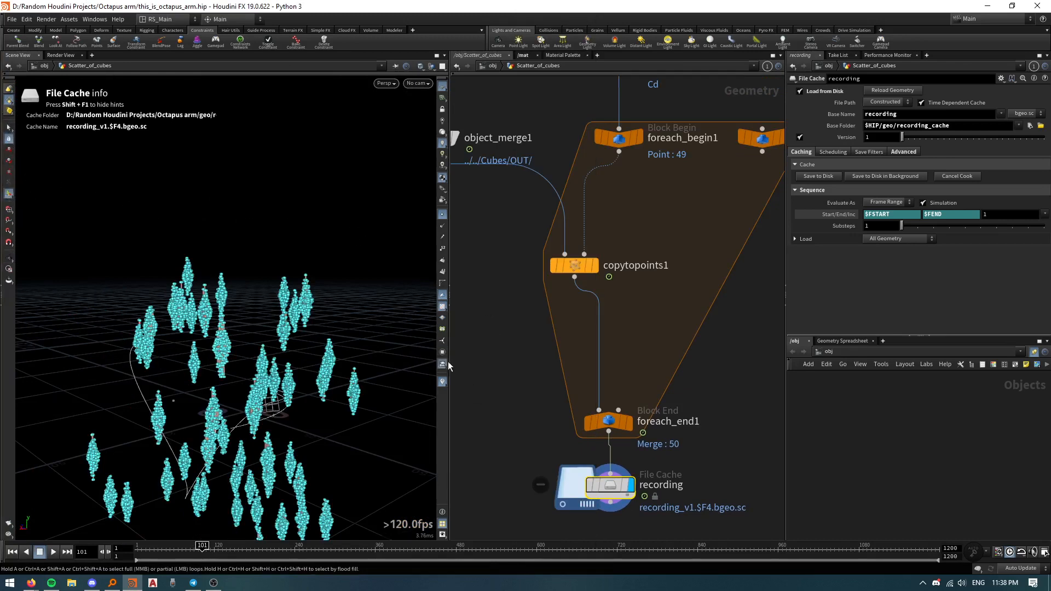
pyautogui.moveTo(650, 425)
pyautogui.mouseDown()
pyautogui.moveTo(550, 434)
pyautogui.moveTo(559, 443)
pyautogui.mouseUp()
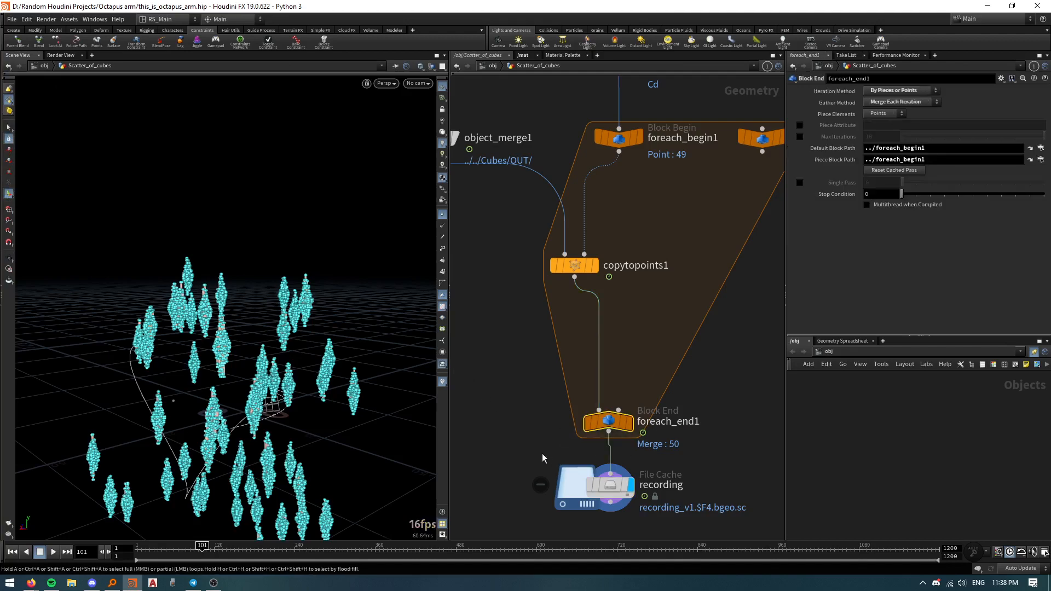
pyautogui.click(567, 493)
# Step: Hide the path2 curve at the object level and return to the Scatter_of_cubes network
pyautogui.click(489, 65)
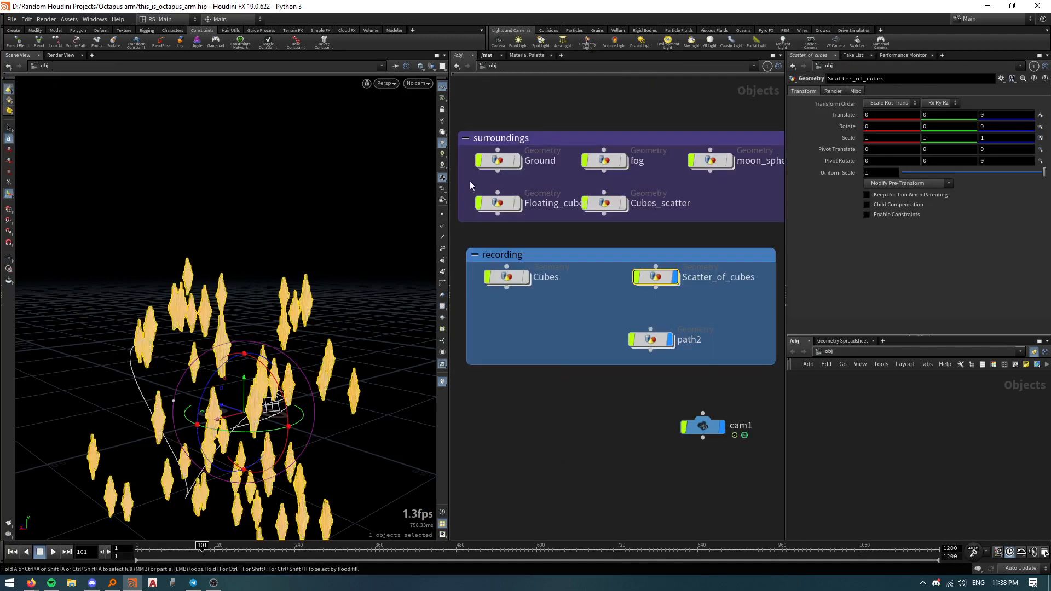
pyautogui.click(651, 339)
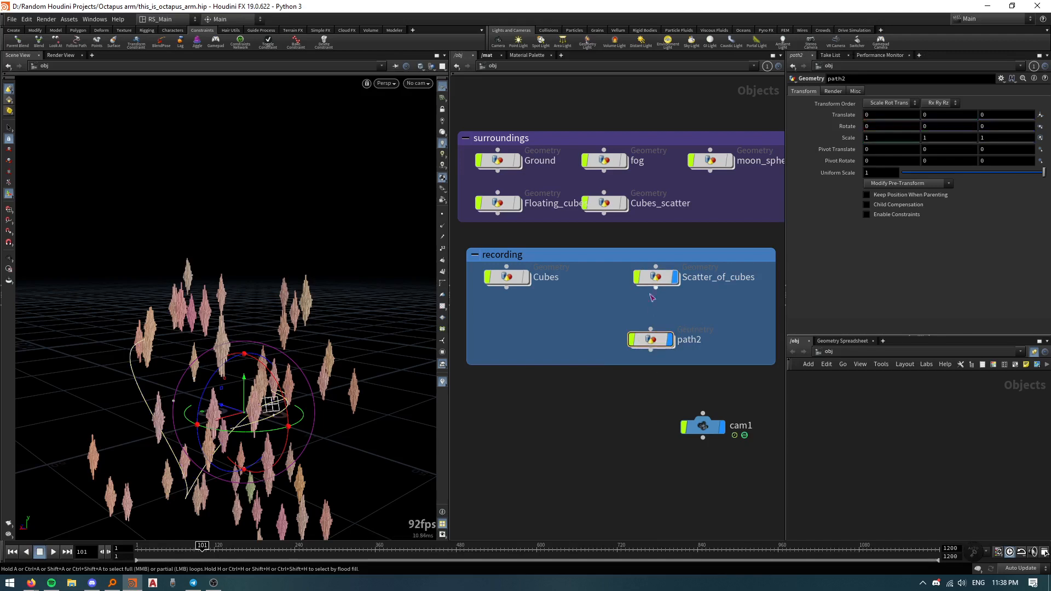
pyautogui.doubleClick(656, 277)
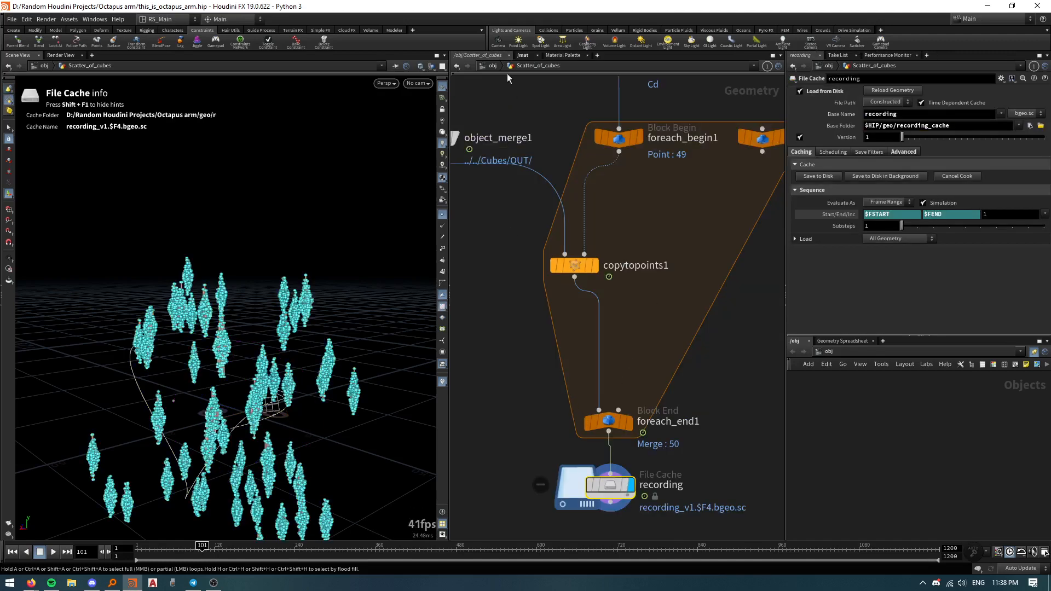
pyautogui.click(500, 67)
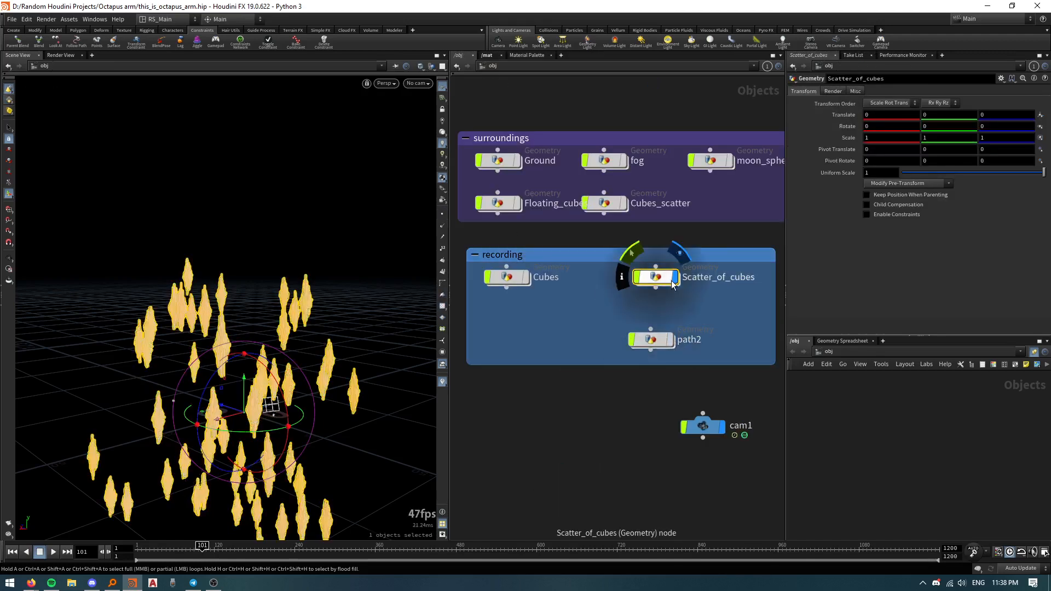
pyautogui.doubleClick(655, 279)
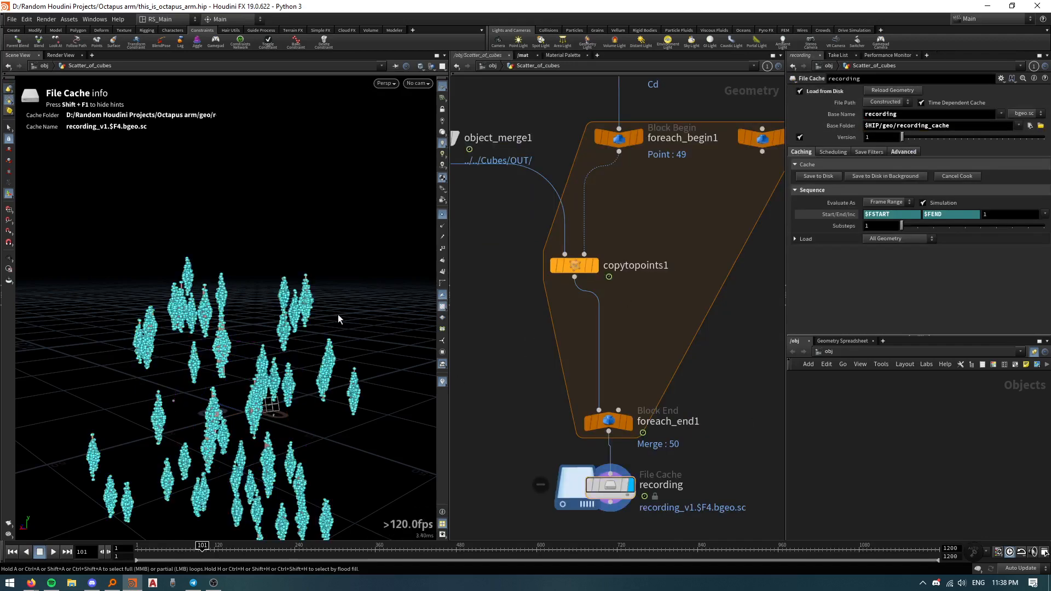
# Step: Turn off the display of points in the viewport so only the cube geometry is shown
pyautogui.moveTo(493, 440); pyautogui.dragTo(493, 384, button='middle')
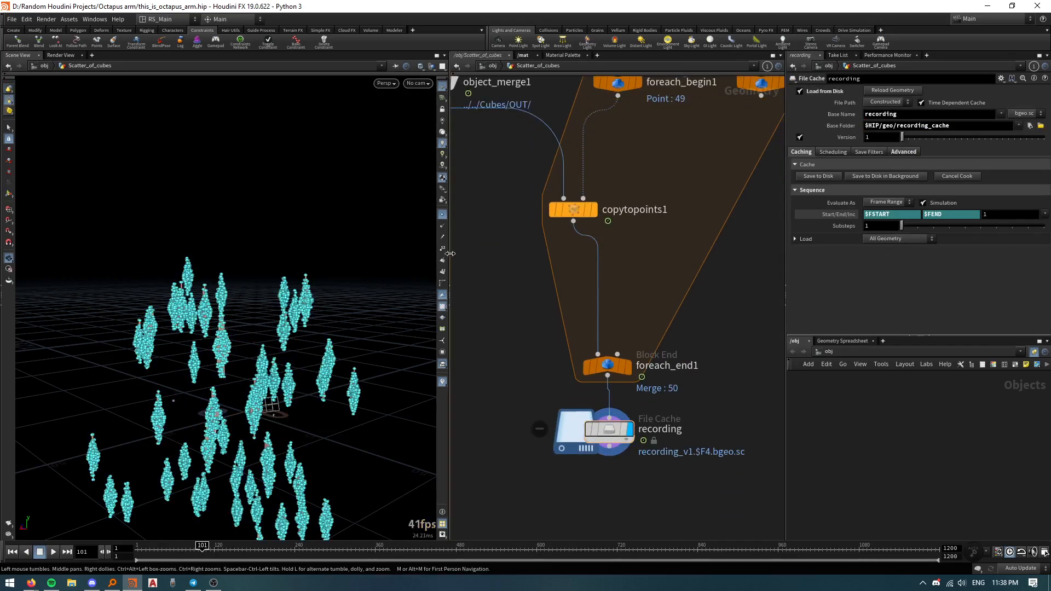
pyautogui.click(442, 215)
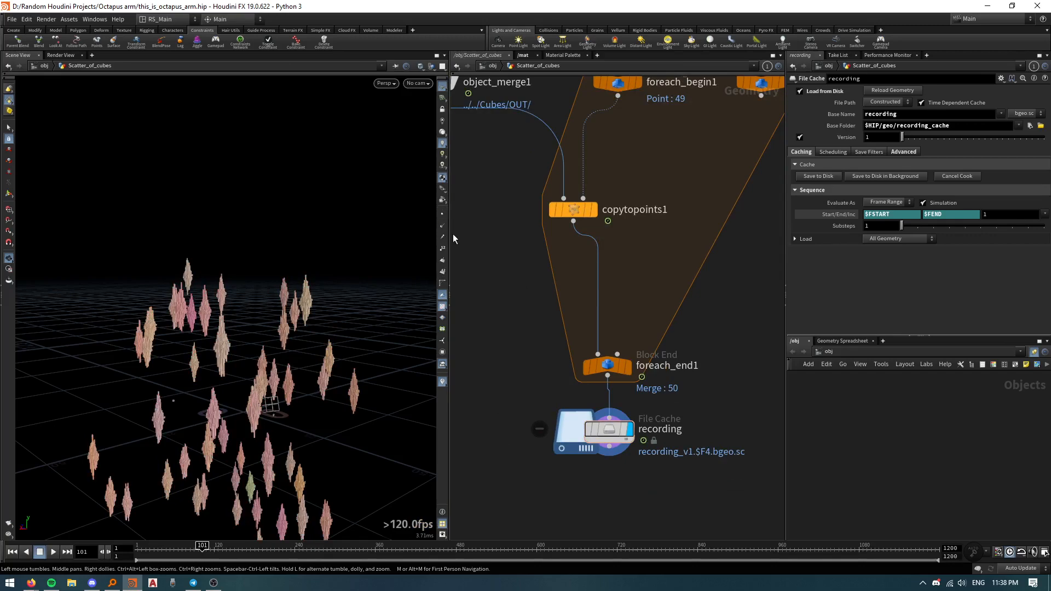
pyautogui.moveTo(273, 318); pyautogui.dragTo(435, 209)
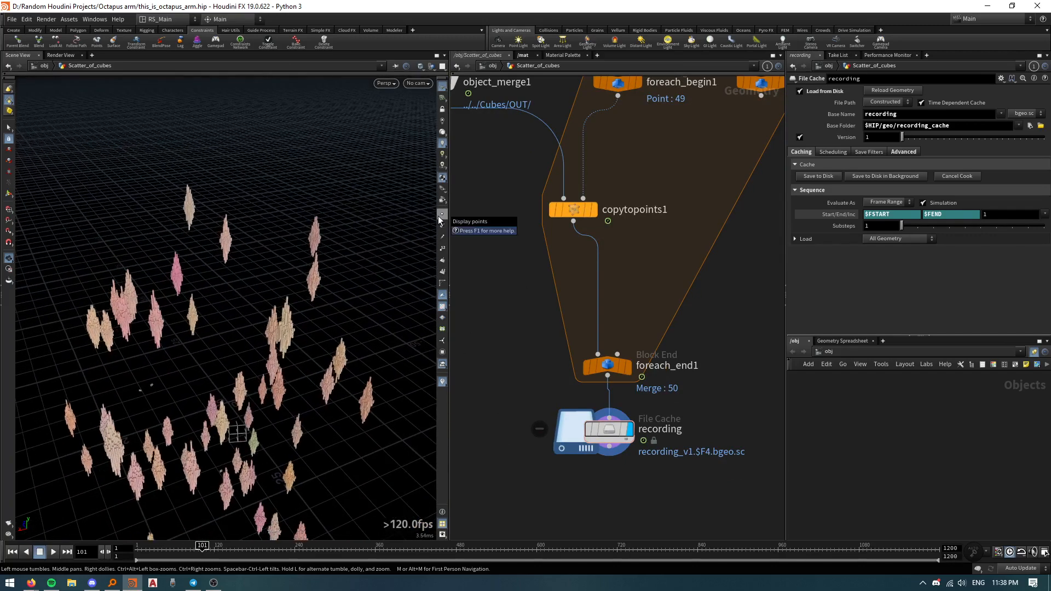
pyautogui.moveTo(324, 314); pyautogui.dragTo(324, 260, button='middle')
pyautogui.moveTo(535, 364); pyautogui.dragTo(518, 319, button='middle')
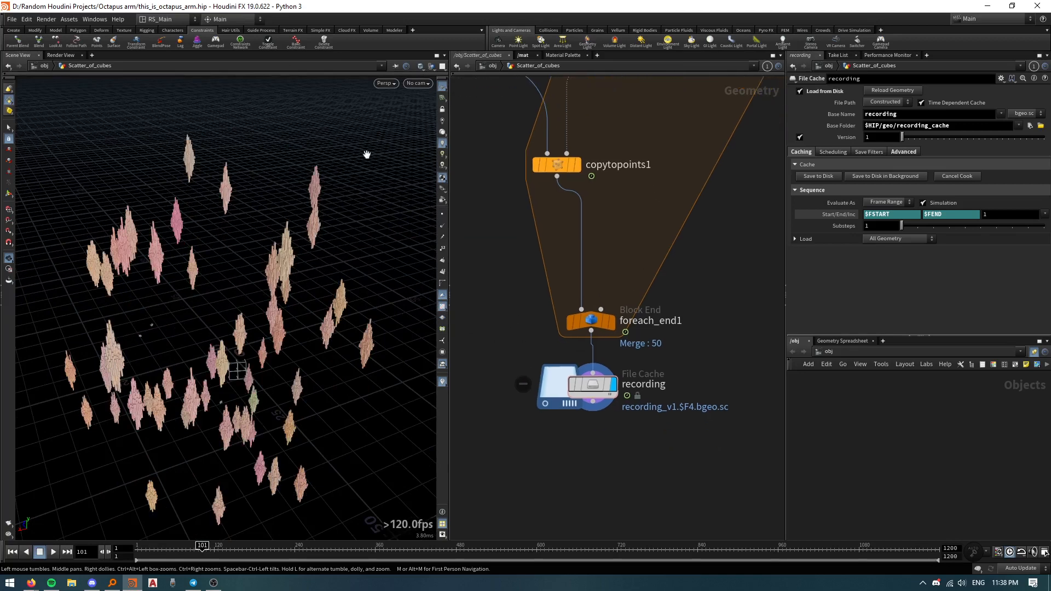
# Step: Preview the flight through cam1 from the first frame in a maximized viewport, then rewind to frame 1 and restore the layout
pyautogui.click(416, 83)
pyautogui.click(443, 132)
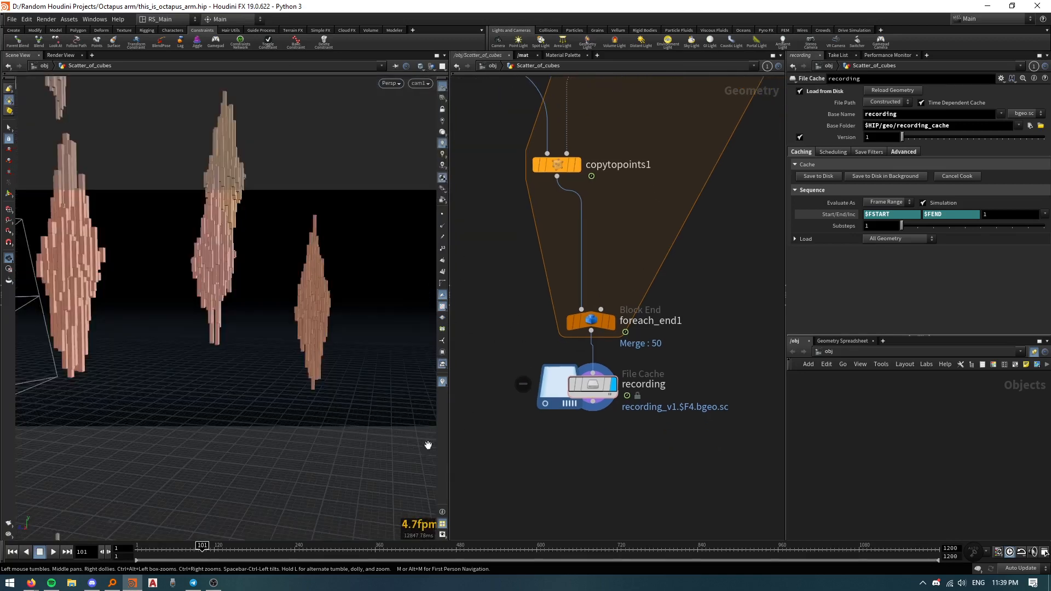
pyautogui.moveTo(150, 549); pyautogui.dragTo(136, 550)
pyautogui.press('Up')
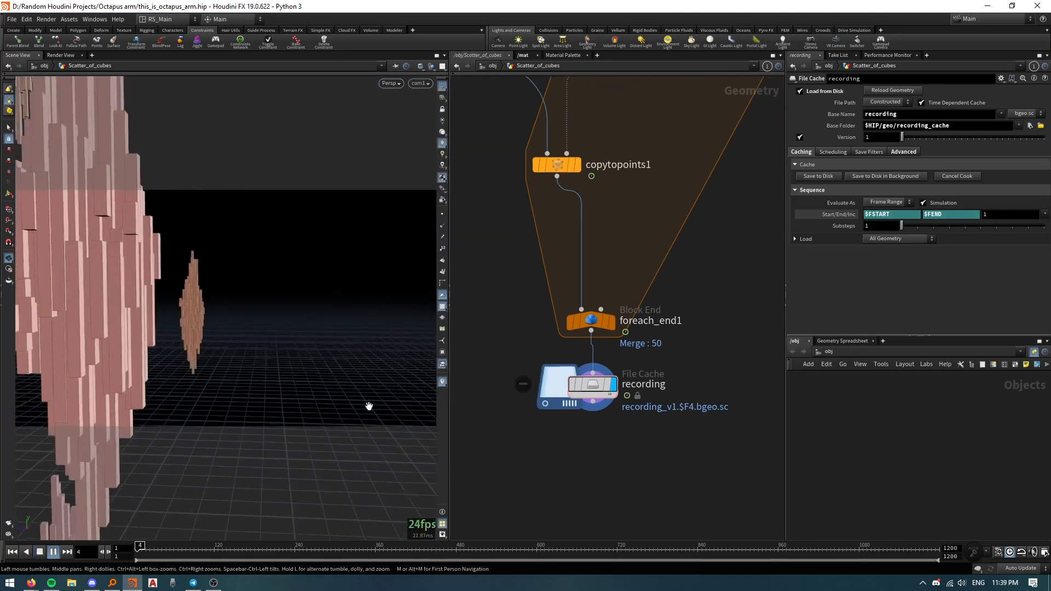
pyautogui.hotkey('ctrl', 'b')
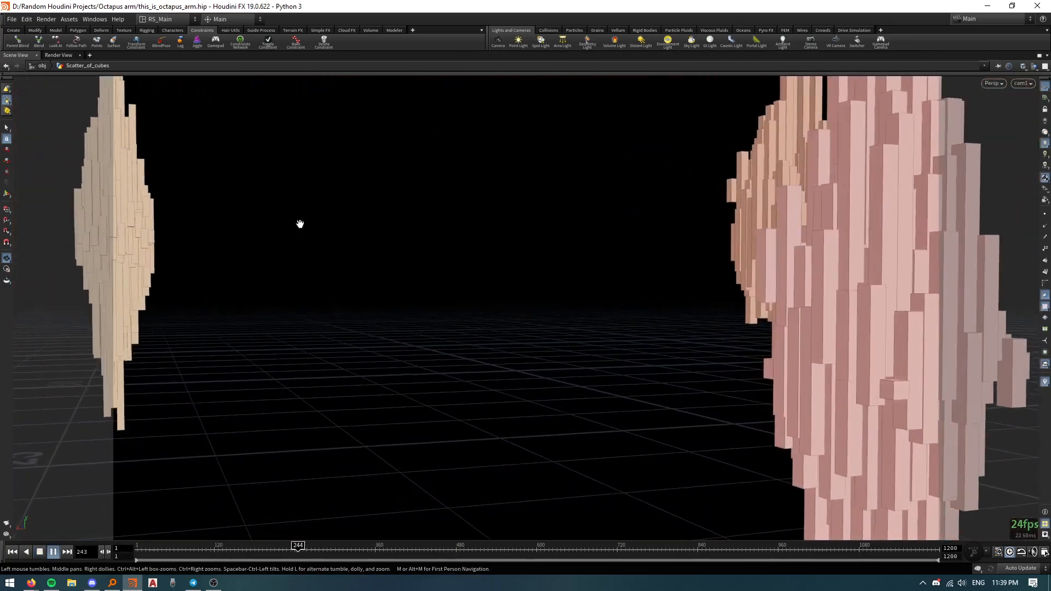
pyautogui.moveTo(345, 546); pyautogui.dragTo(192, 521)
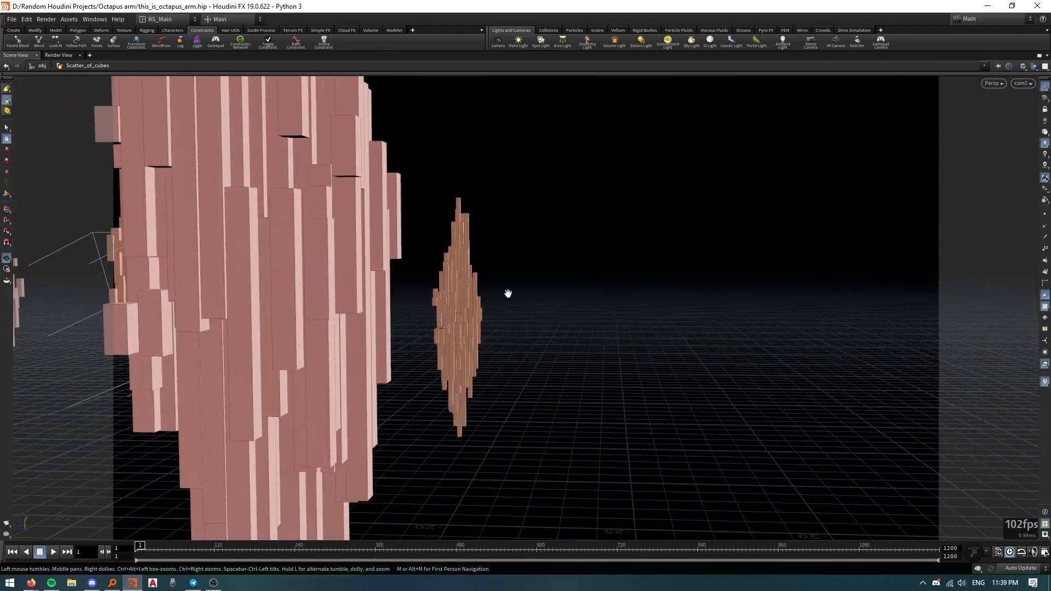
pyautogui.hotkey('ctrl', 'b')
# Step: Leave the camera view, return to the object level, and arrange cam1 beside path2 inside the recording network box
pyautogui.moveTo(502, 331); pyautogui.dragTo(517, 353, button='middle')
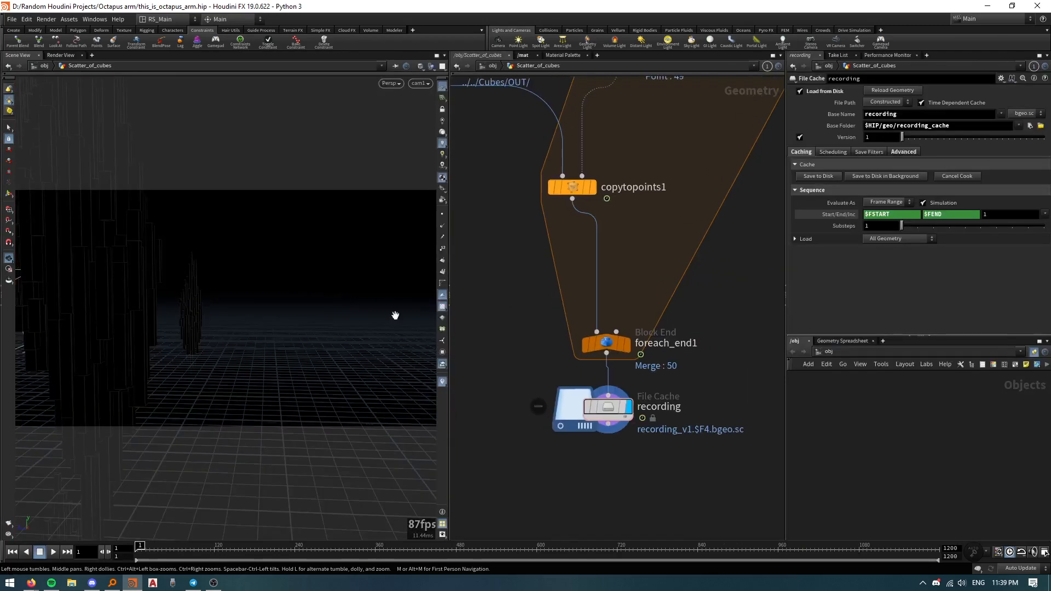
pyautogui.moveTo(335, 241); pyautogui.dragTo(278, 332)
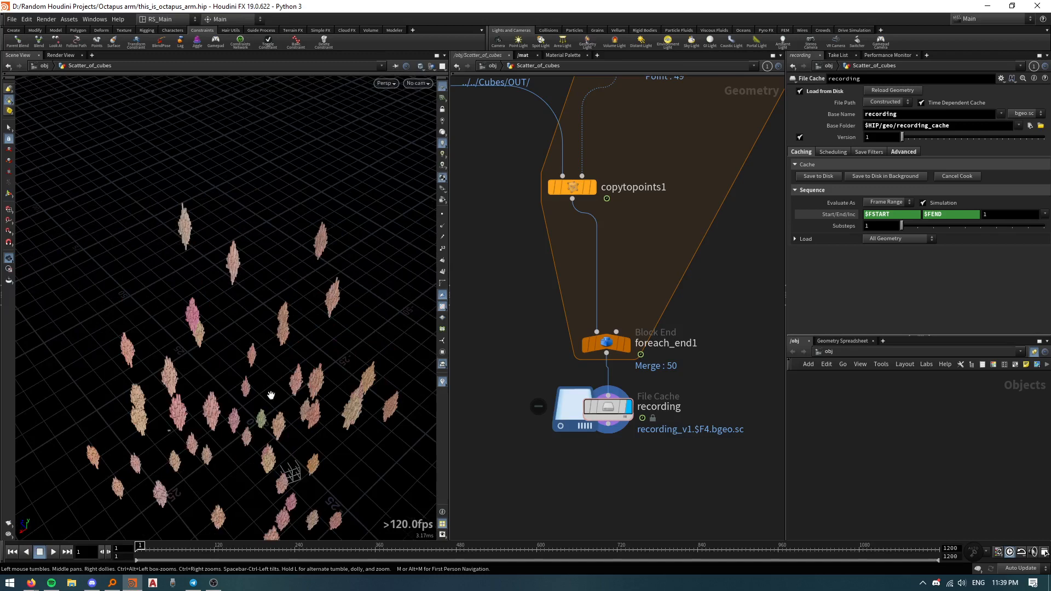
pyautogui.moveTo(538, 297); pyautogui.dragTo(551, 327, button='middle')
pyautogui.click(481, 66)
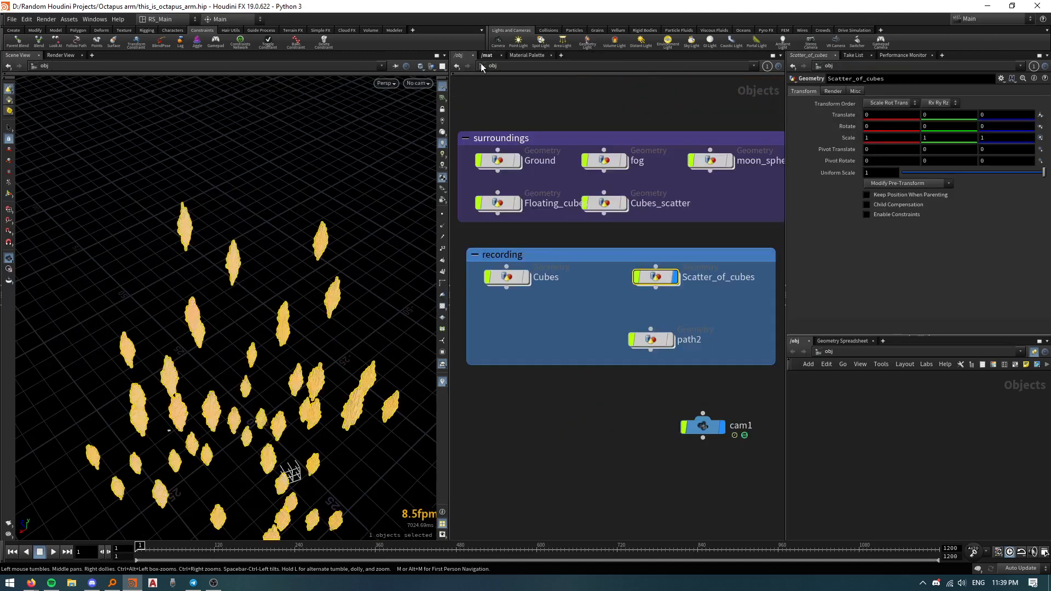
pyautogui.moveTo(702, 425); pyautogui.dragTo(577, 339)
pyautogui.moveTo(603, 413); pyautogui.dragTo(606, 397, button='middle')
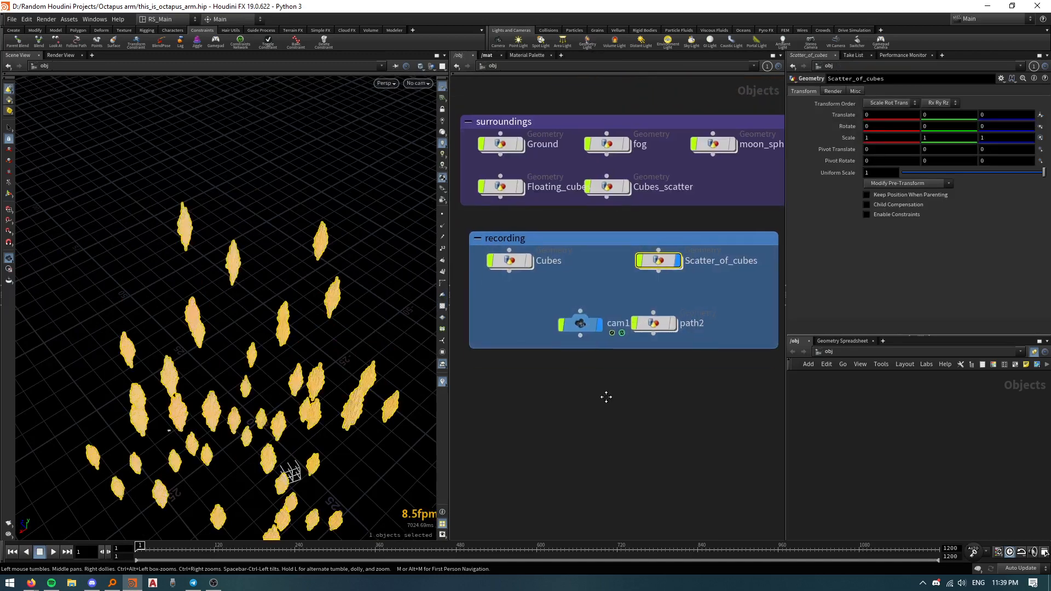
pyautogui.moveTo(578, 328); pyautogui.dragTo(521, 326)
pyautogui.moveTo(650, 331)
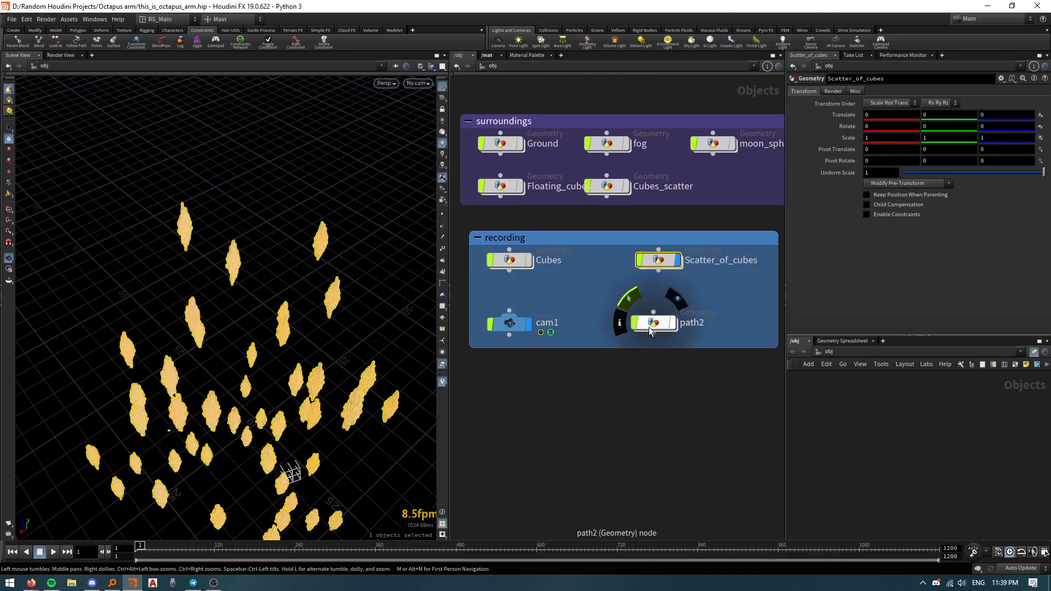
pyautogui.moveTo(650, 332); pyautogui.dragTo(655, 330)
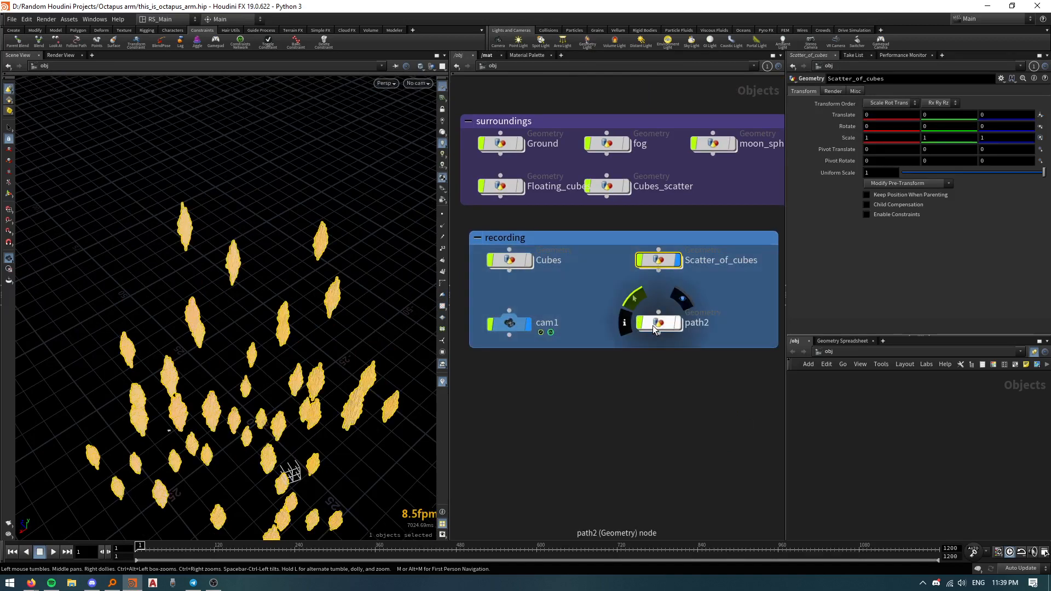
# Step: Deselect the scattered cubes and play the animation to view the clusters from outside the camera at the object level
pyautogui.moveTo(655, 394); pyautogui.dragTo(605, 392, button='middle')
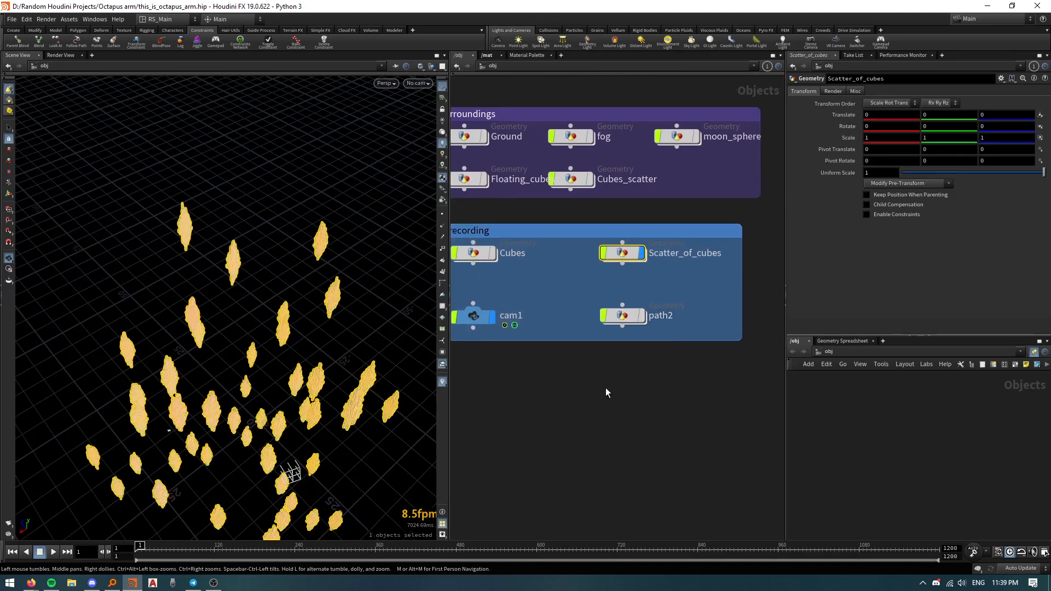
pyautogui.moveTo(323, 362); pyautogui.dragTo(287, 298)
pyautogui.moveTo(286, 299); pyautogui.dragTo(301, 363, button='right')
pyautogui.click(520, 423)
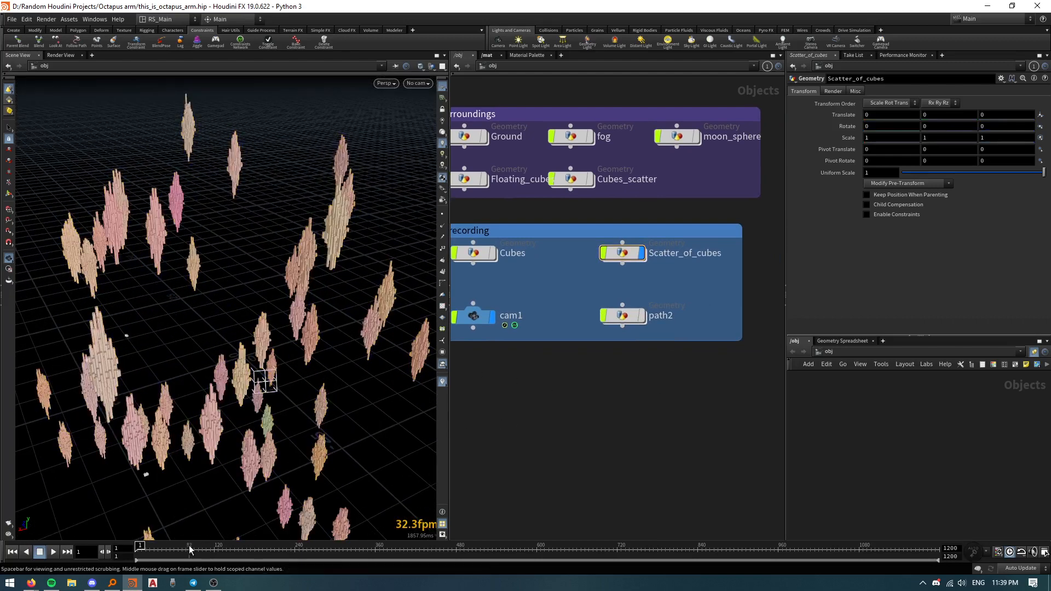
pyautogui.press('Up')
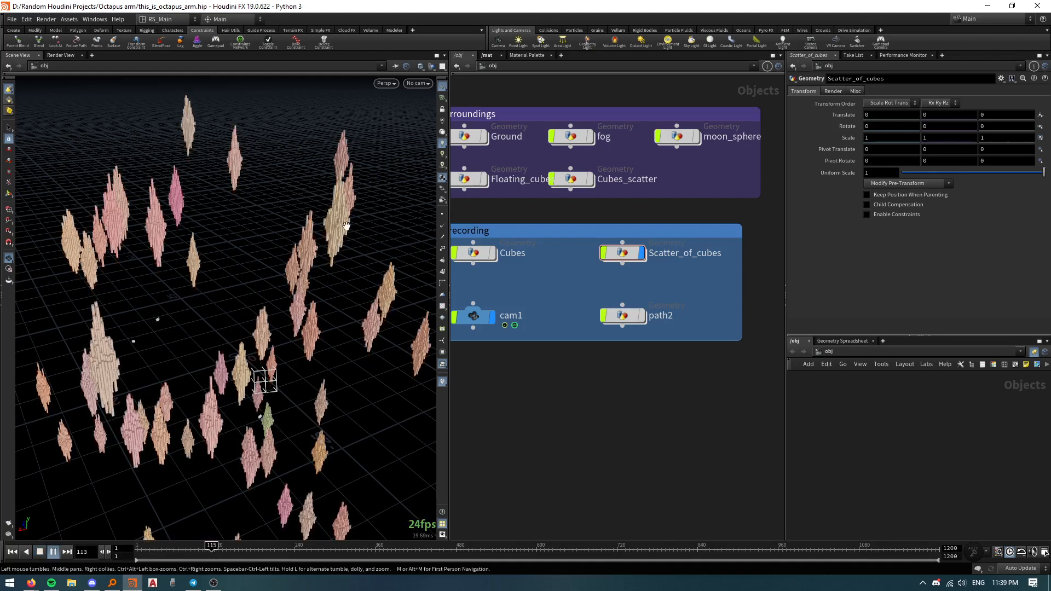
# Step: Insert a Transform node between copytopoints1 and foreach_end1 in the Scatter_of_cubes network
pyautogui.doubleClick(623, 252)
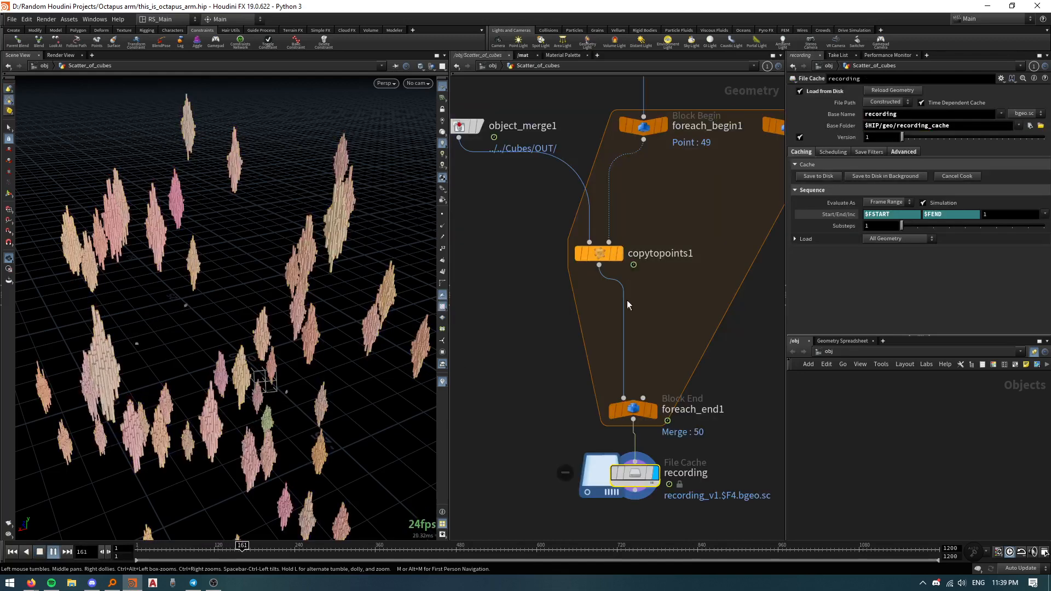
pyautogui.press('Tab')
pyautogui.write('trans')
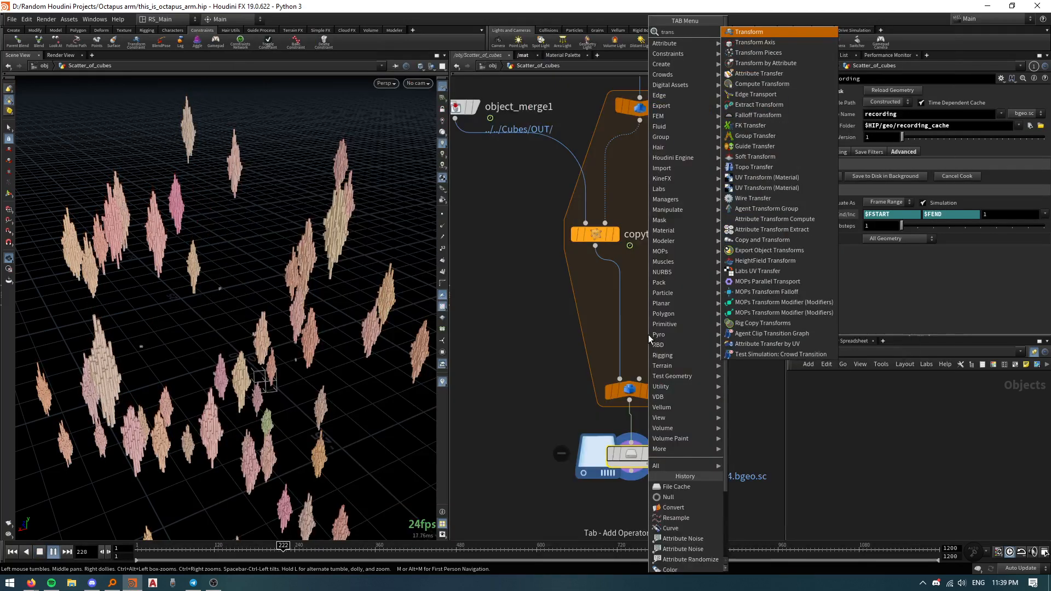
pyautogui.press('Return')
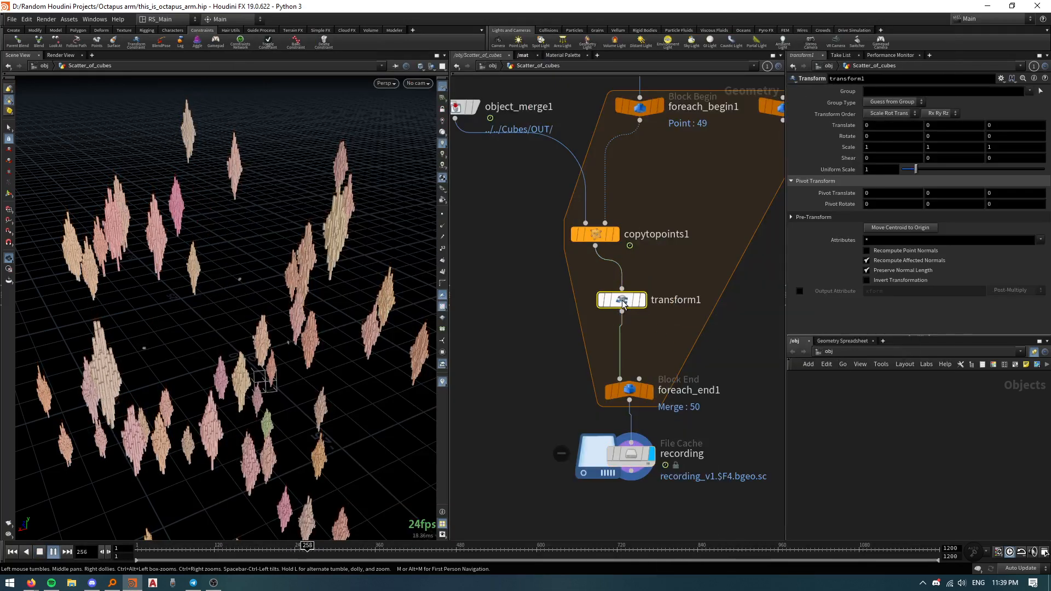
pyautogui.click(622, 304)
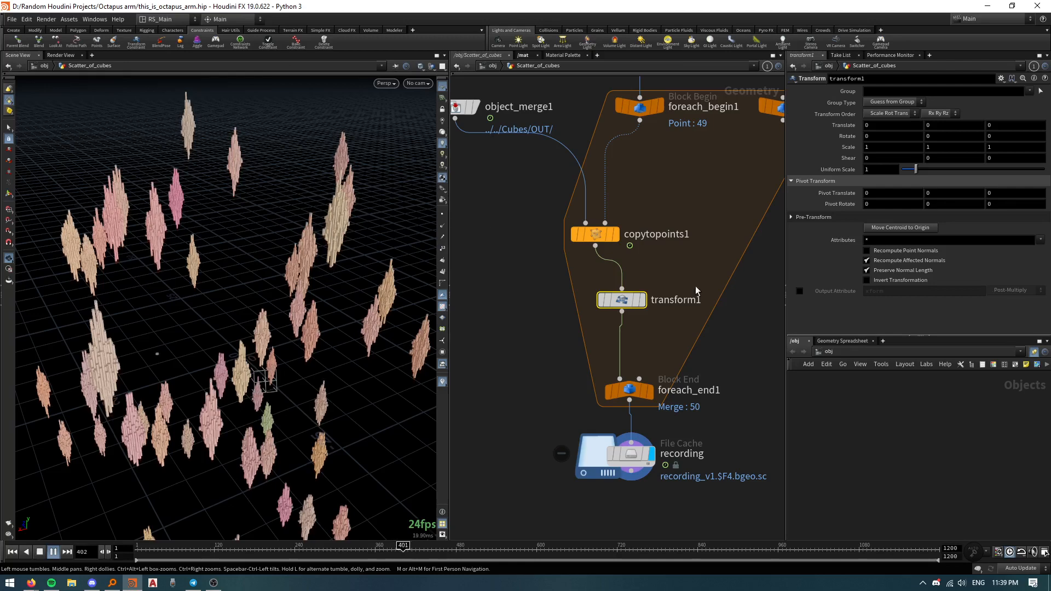
# Step: Copy the vertical Translate expression from transform2 in the Cubes network and return to the object level
pyautogui.press('u')
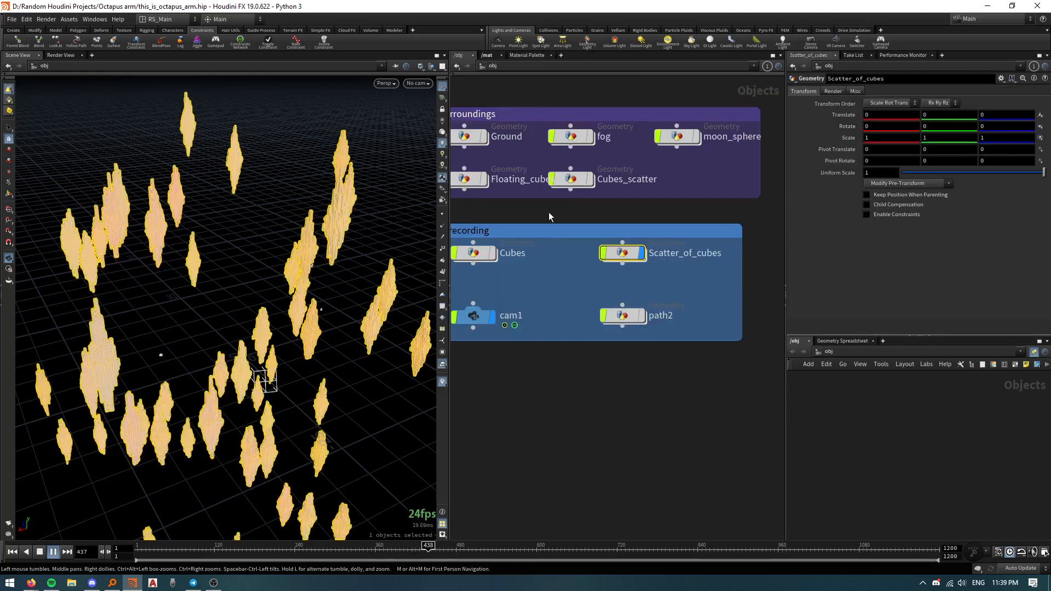
pyautogui.doubleClick(475, 252)
pyautogui.moveTo(503, 301); pyautogui.dragTo(551, 376, button='middle')
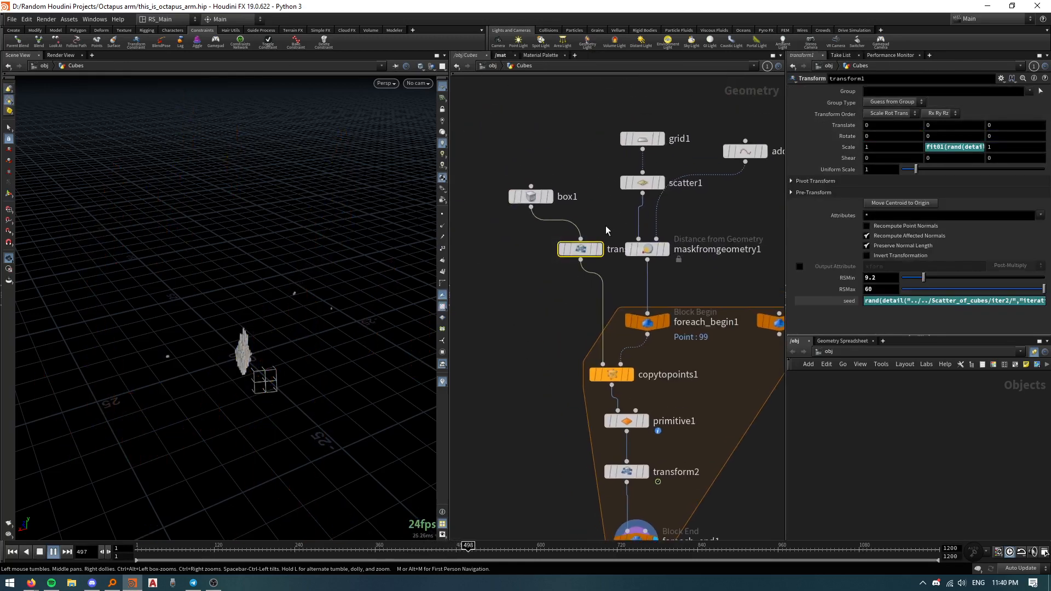
pyautogui.click(932, 148)
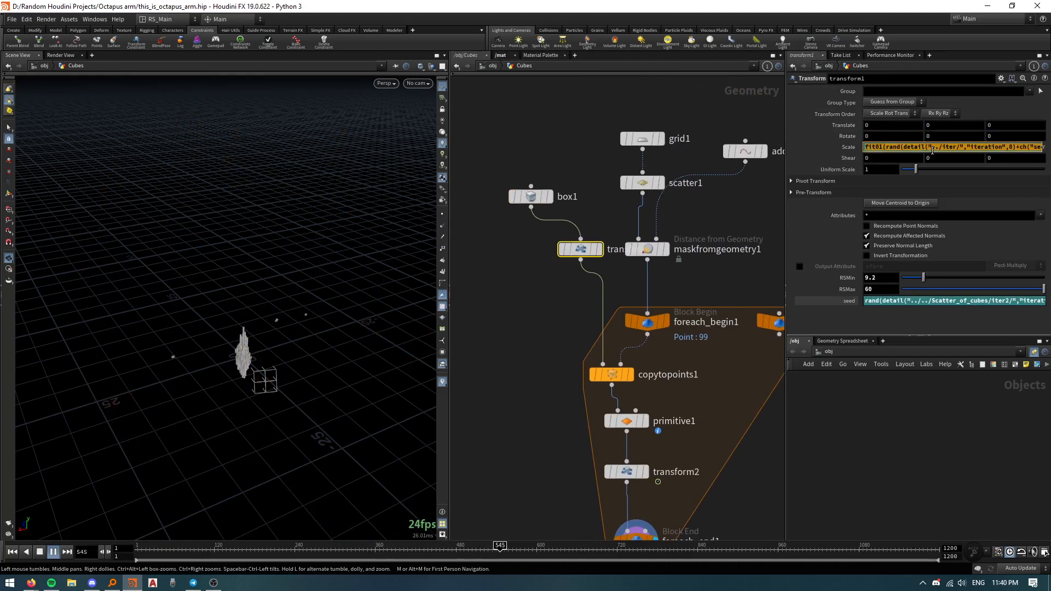
pyautogui.click(538, 336)
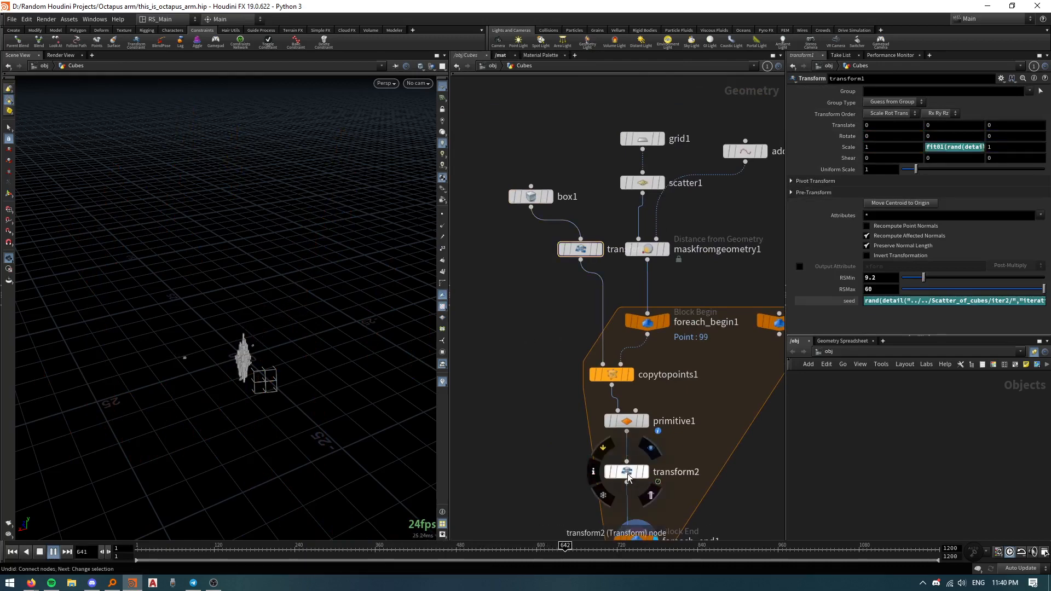
pyautogui.click(628, 478)
pyautogui.click(935, 126)
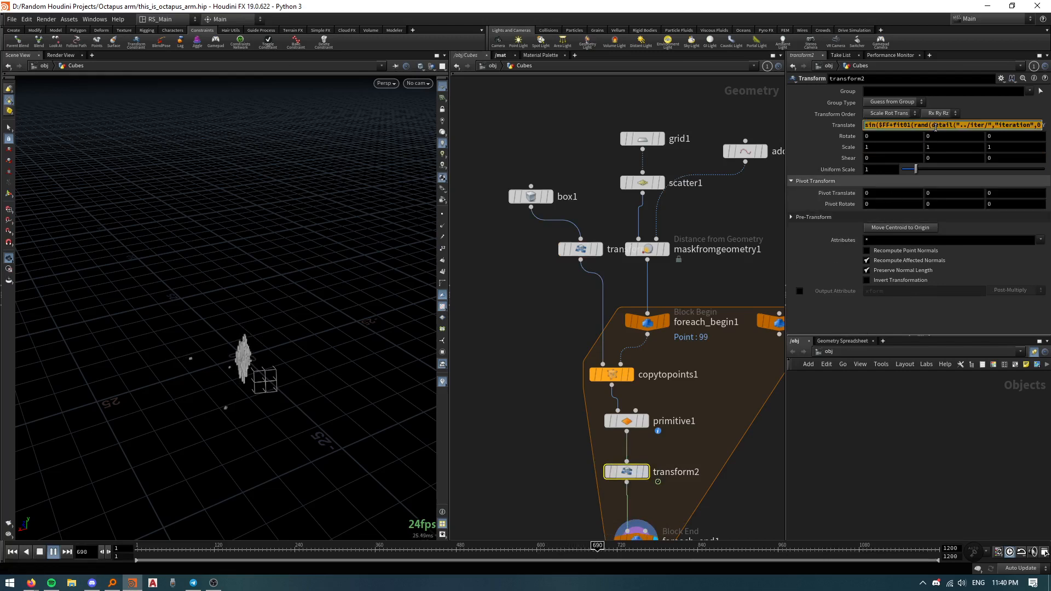
pyautogui.click(491, 66)
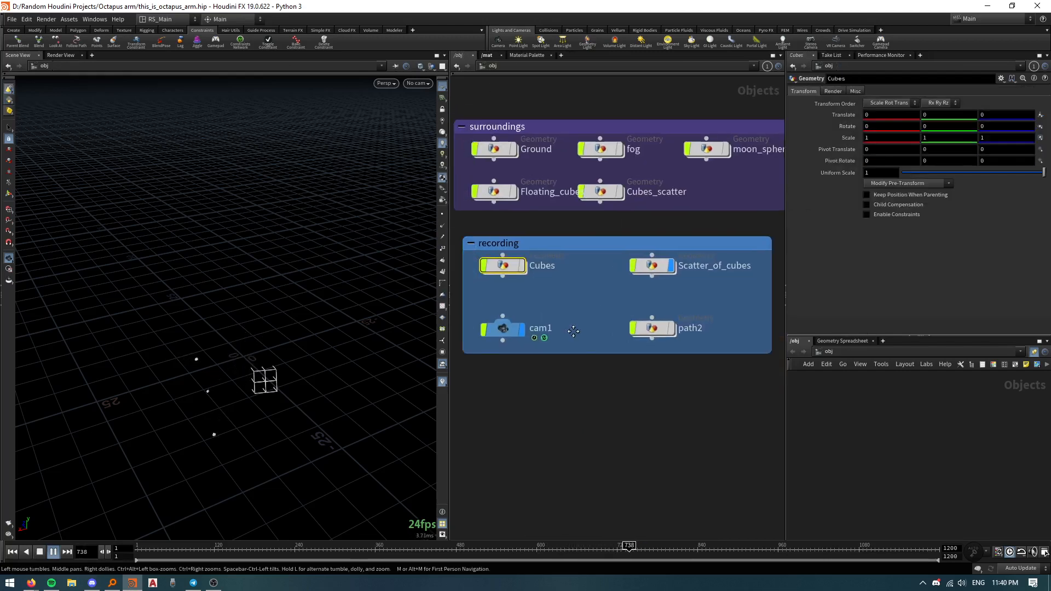
# Step: In Scatter_of_cubes, give transform1's Translate Y the sine expression of $FF plus a per-iteration random offset from -90 to 90, and display foreach_end1
pyautogui.doubleClick(651, 265)
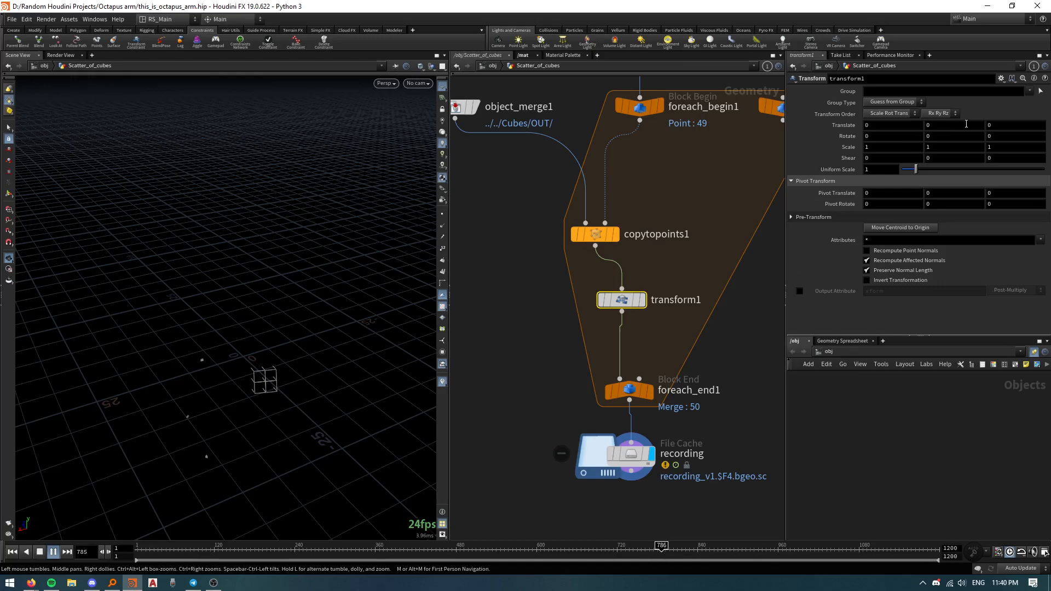
pyautogui.click(966, 125)
pyautogui.write('01(rand(detail("../iter/","iteration",0)),-90,90))')
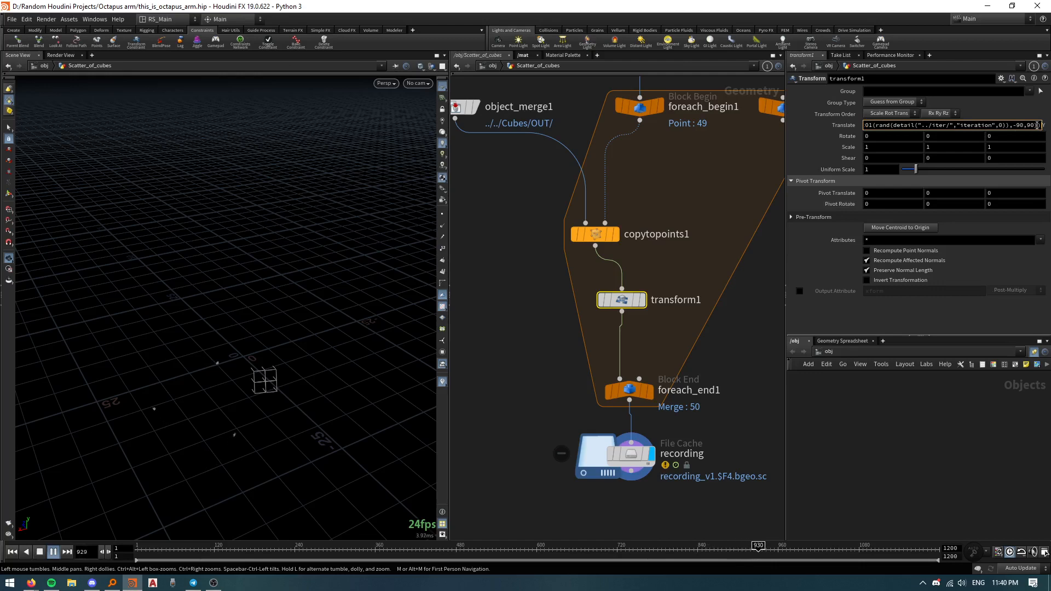
pyautogui.write('))')
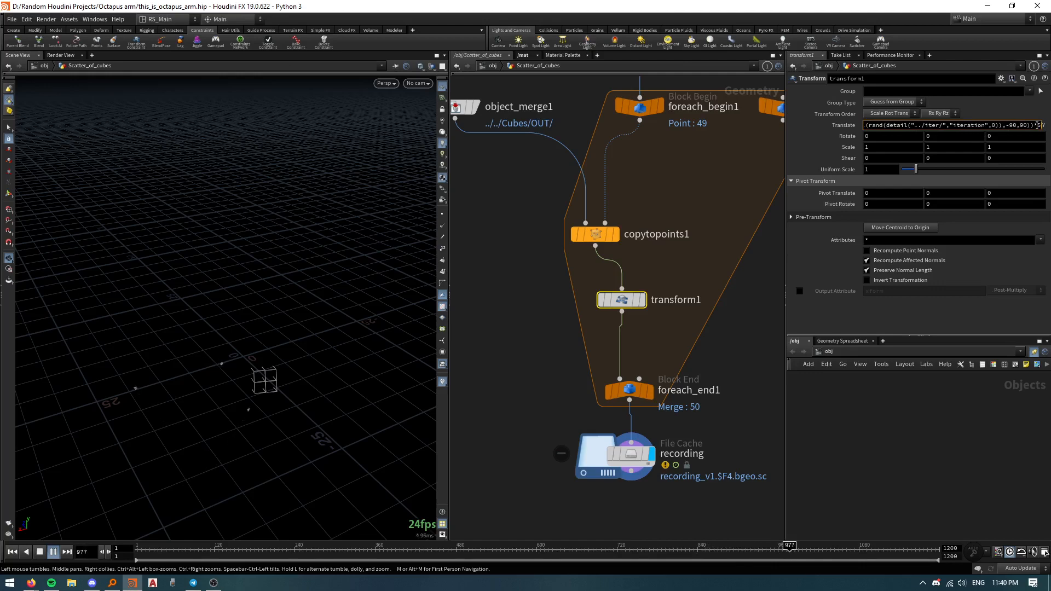
pyautogui.press('Return')
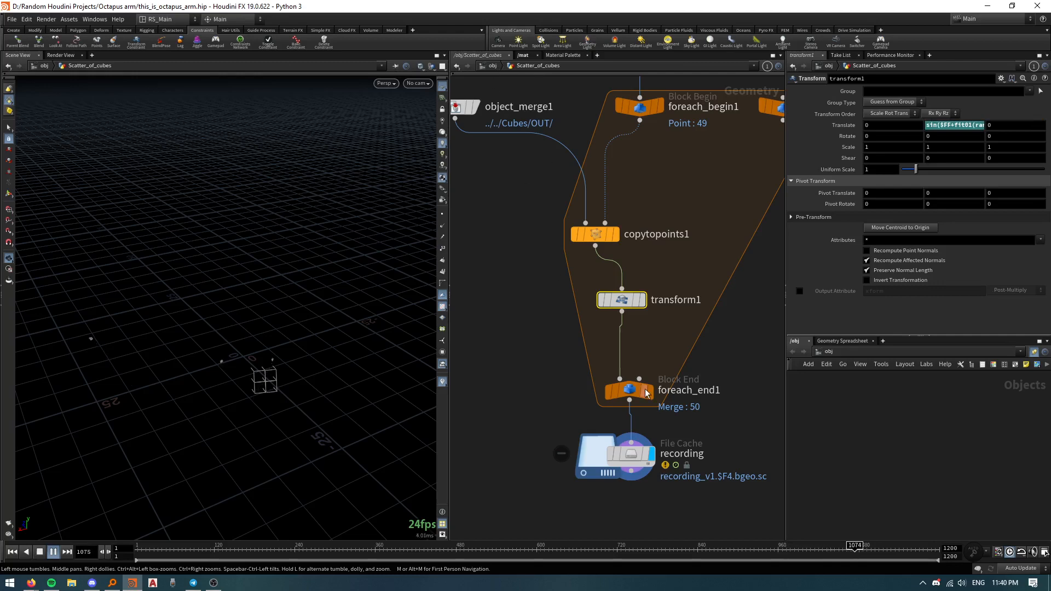
pyautogui.moveTo(646, 393)
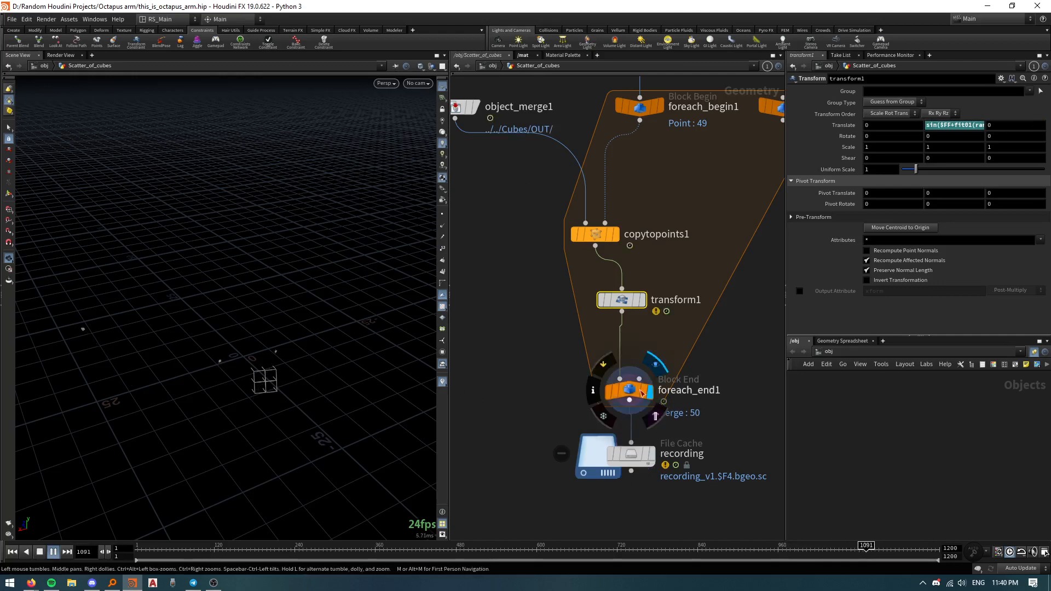
pyautogui.click(647, 391)
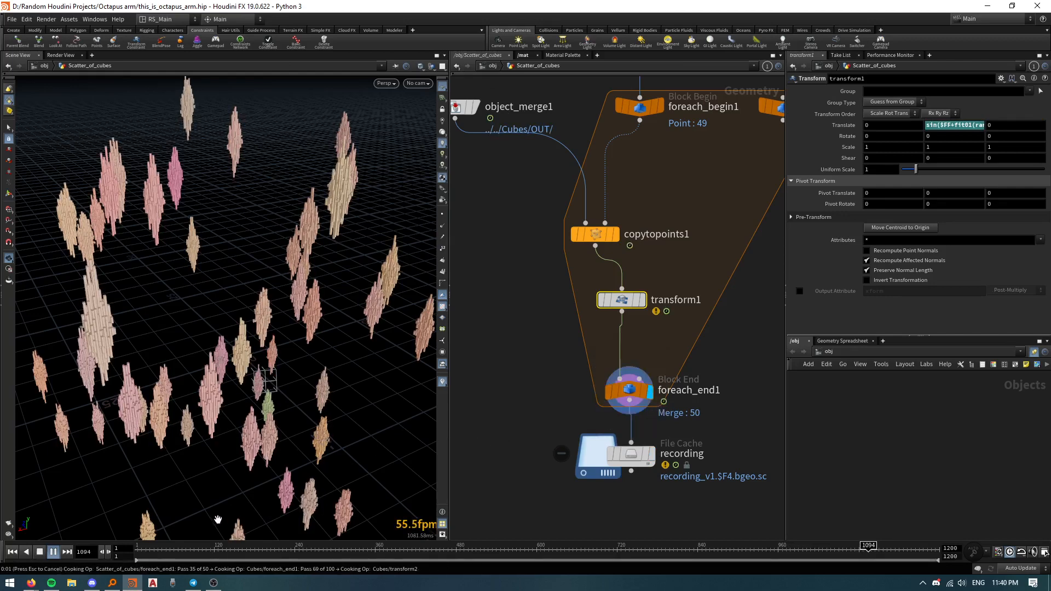
# Step: Return to the object level, hide Scatter_of_cubes and display Cubes_scatter
pyautogui.click(496, 67)
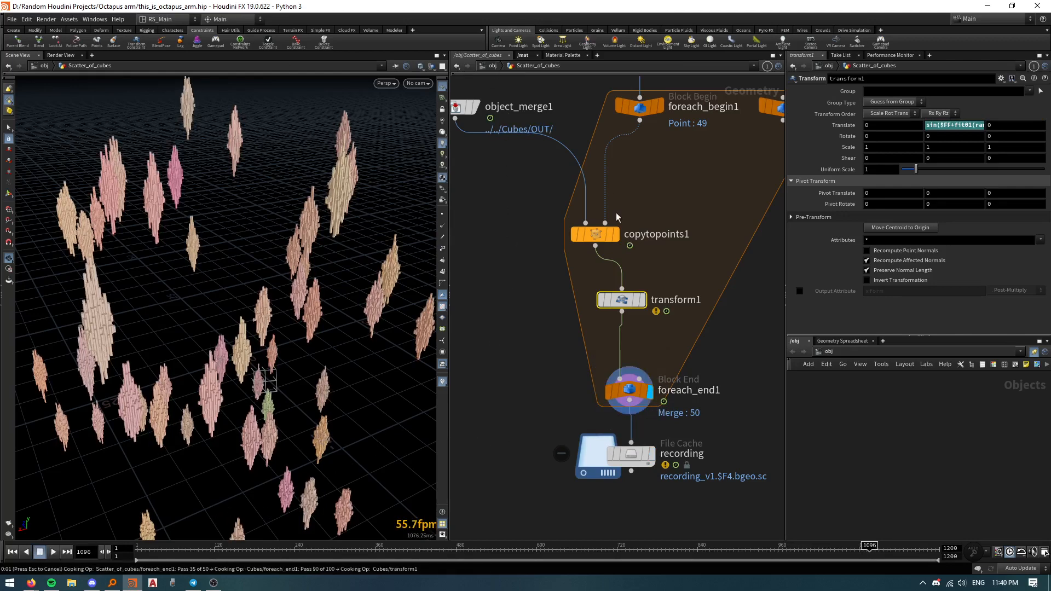
pyautogui.moveTo(649, 235); pyautogui.dragTo(650, 283, button='middle')
pyautogui.click(687, 318)
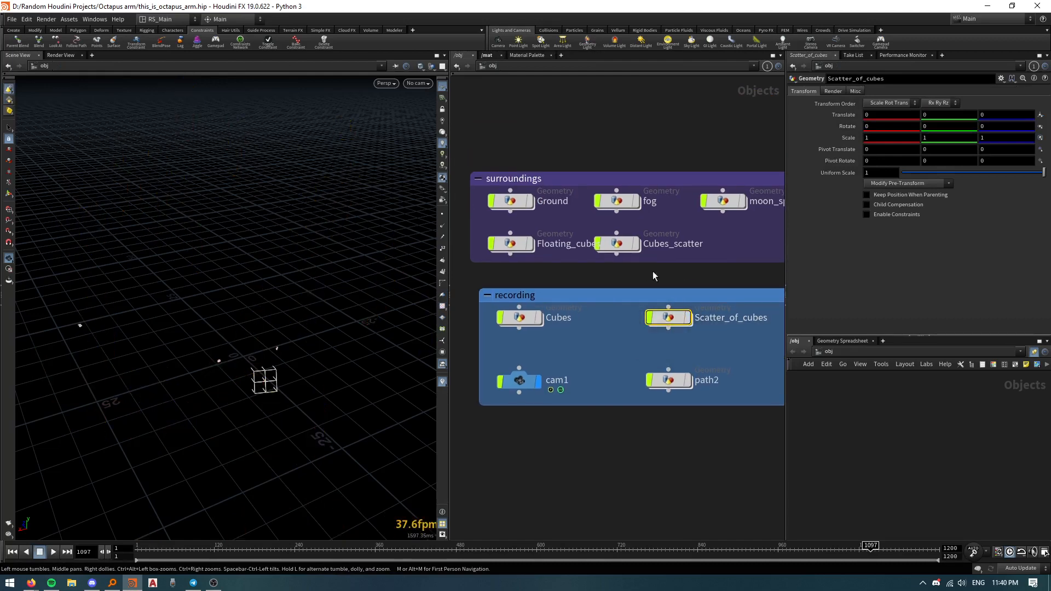
pyautogui.click(636, 246)
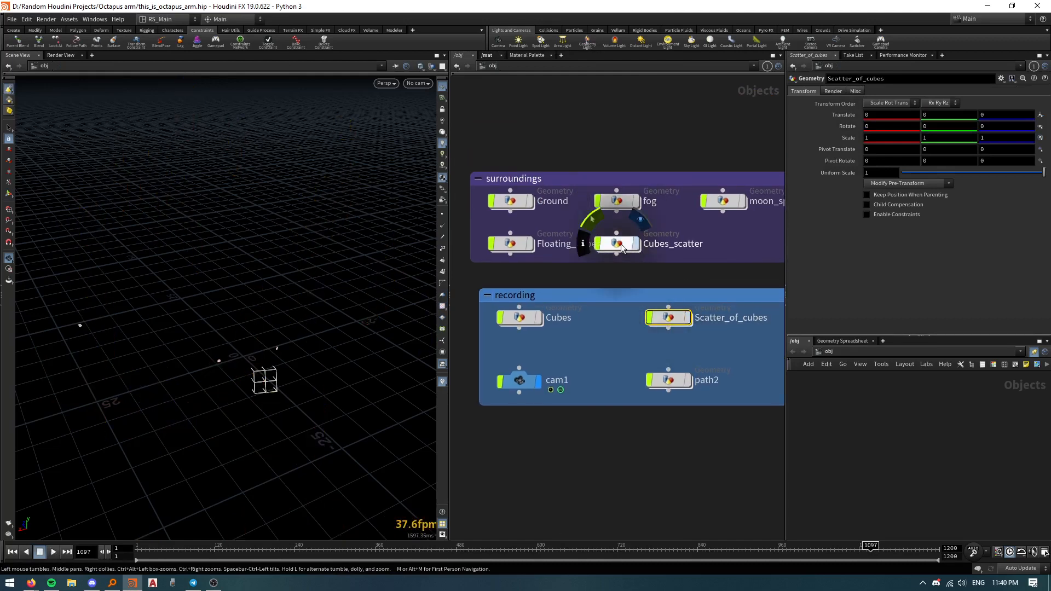
# Step: Open the Cubes_scatter network and display its cubes_cache file cache
pyautogui.doubleClick(620, 246)
pyautogui.moveTo(658, 443); pyautogui.dragTo(671, 279, button='middle')
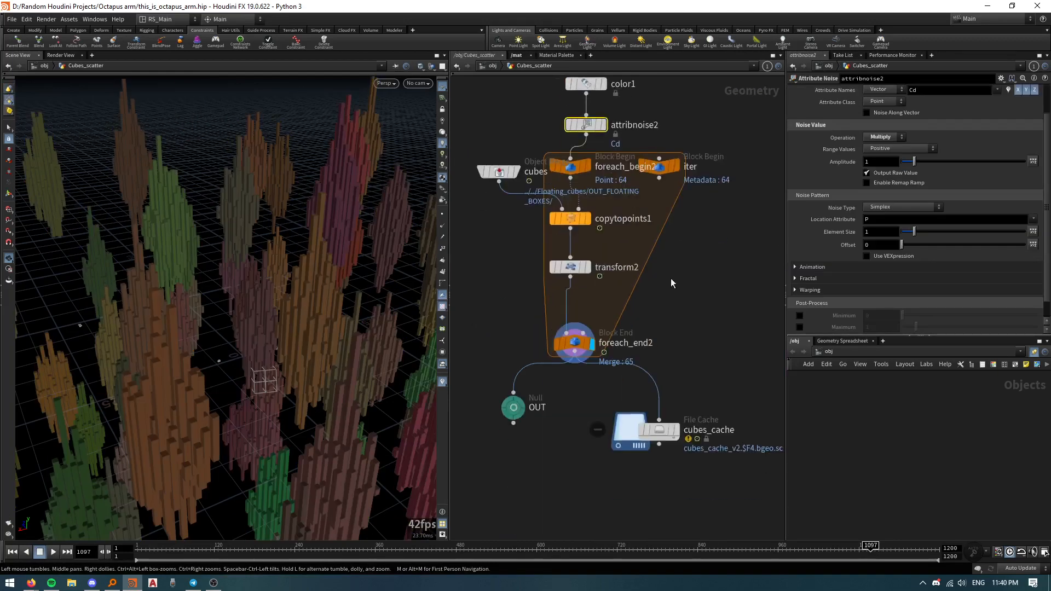
pyautogui.scroll(-5, 671, 278)
pyautogui.scroll(5, 684, 370)
pyautogui.click(656, 305)
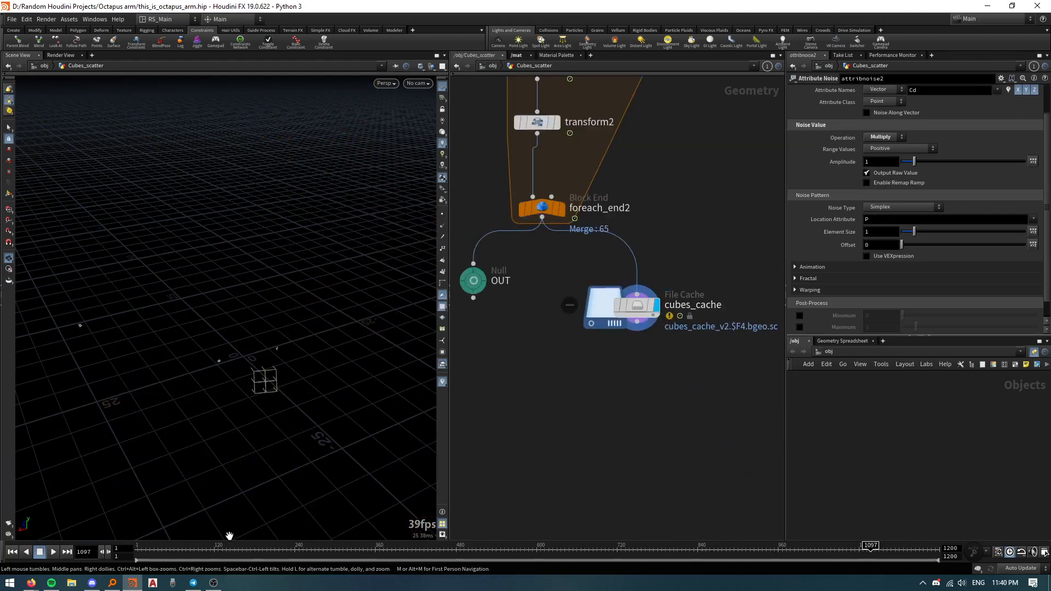
# Step: Play the cached Cubes_scatter animation from the start of the timeline and view the whole cluster field
pyautogui.moveTo(208, 548); pyautogui.dragTo(107, 551)
pyautogui.press('Up')
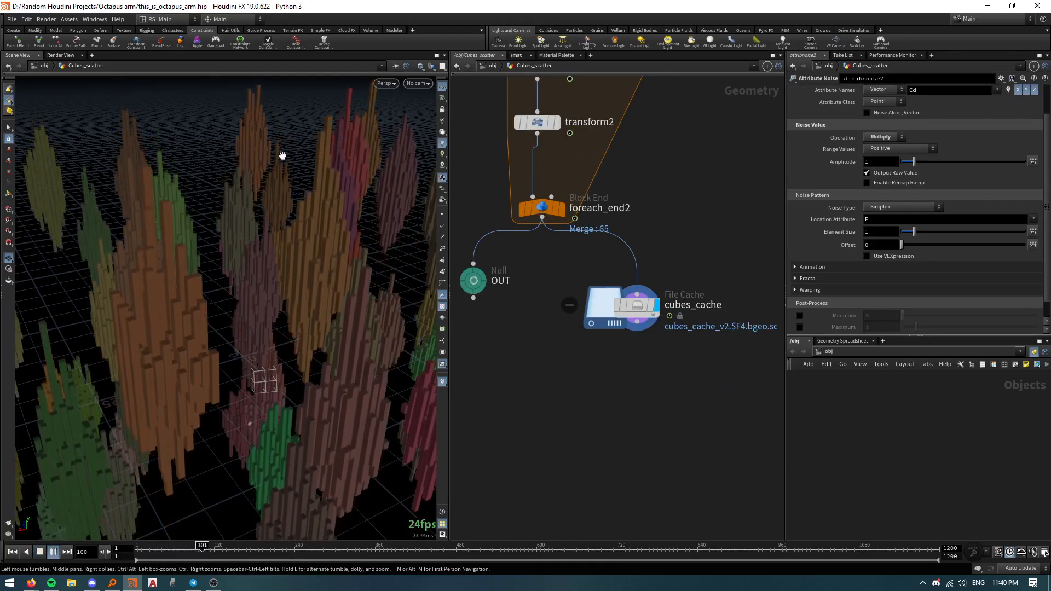
pyautogui.moveTo(272, 296); pyautogui.dragTo(272, 450, button='right')
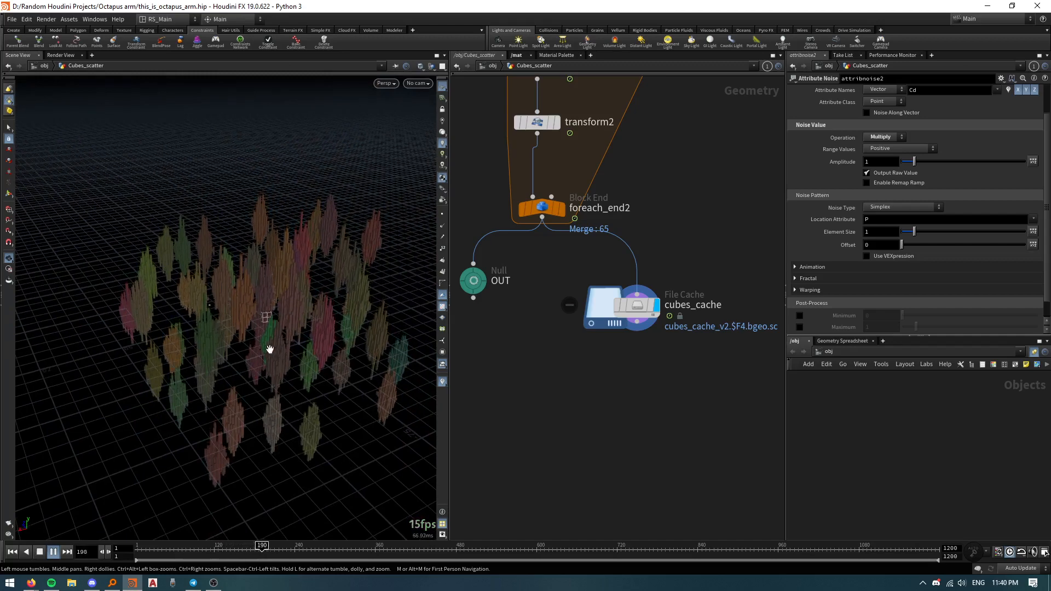
pyautogui.moveTo(268, 348); pyautogui.dragTo(272, 359)
pyautogui.moveTo(272, 359); pyautogui.dragTo(296, 271, button='right')
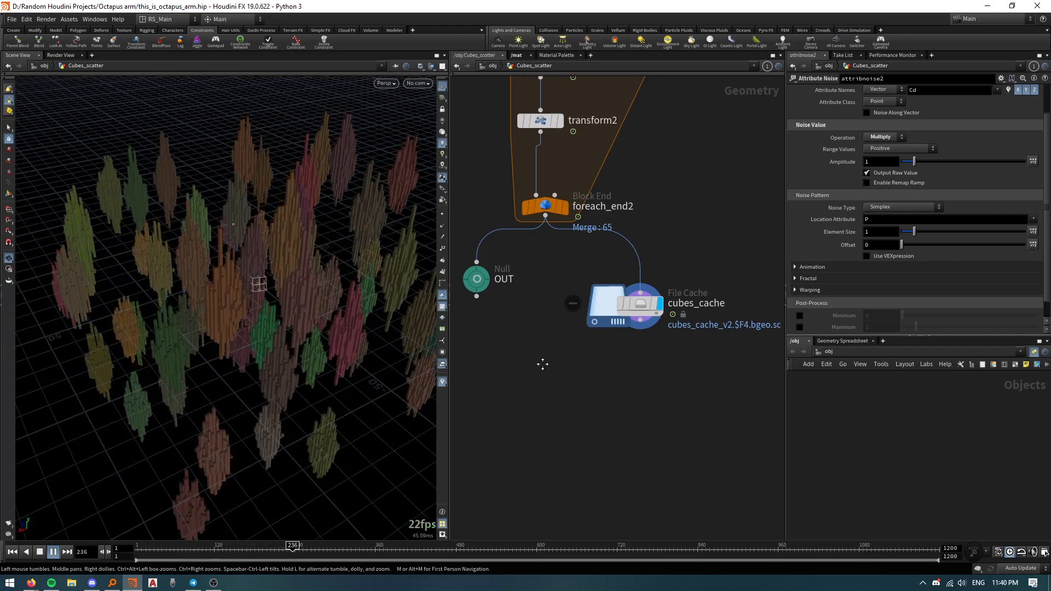
# Step: Check the recording in OBS, return to Houdini, and rewind the timeline to frame 1
pyautogui.scroll(-2, 544, 363)
pyautogui.click(219, 583)
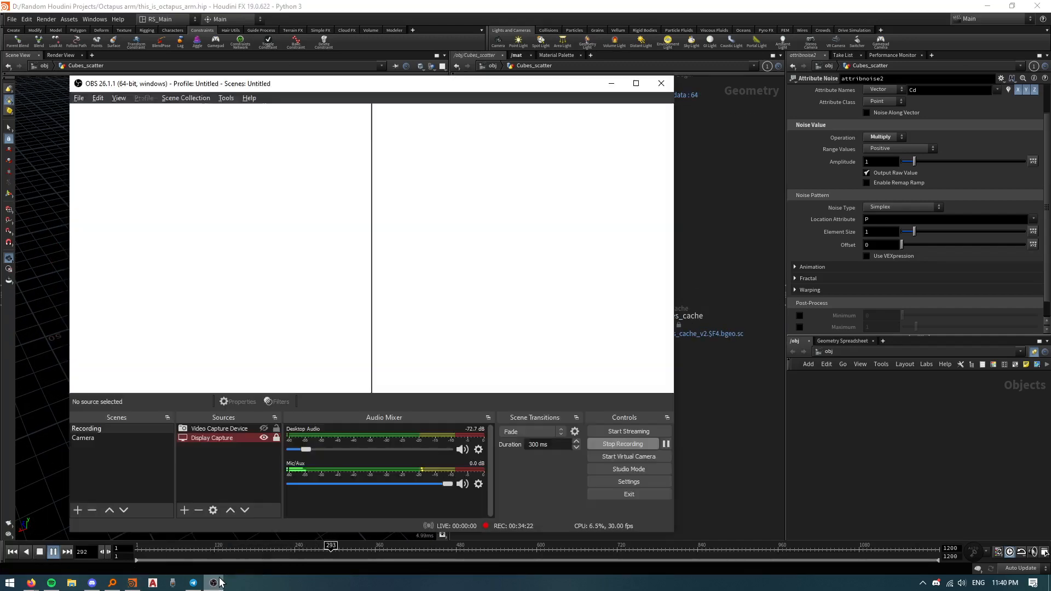
pyautogui.click(219, 582)
pyautogui.moveTo(501, 322); pyautogui.dragTo(520, 359, button='middle')
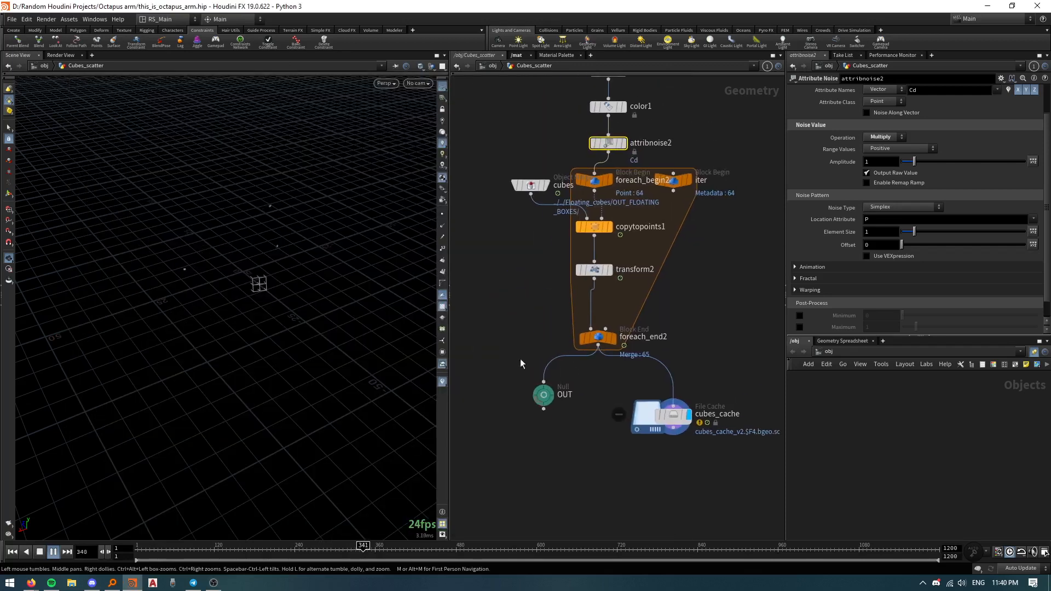
pyautogui.click(12, 551)
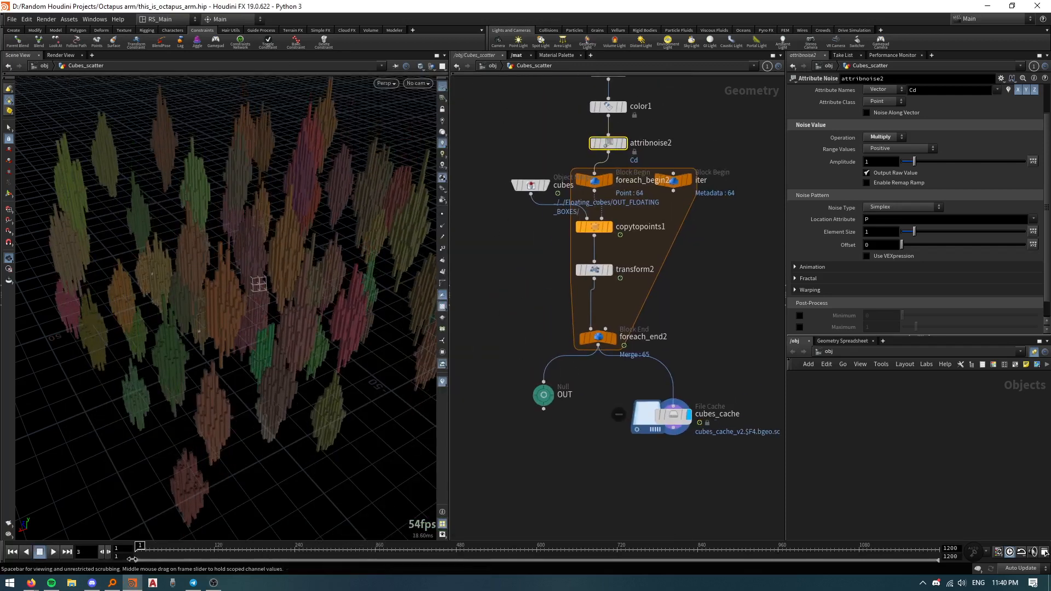
# Step: Hide Cubes_scatter at the object level and open the cubes LOP network beside the Render stuff box
pyautogui.click(487, 65)
pyautogui.moveTo(644, 249); pyautogui.dragTo(601, 336, button='middle')
pyautogui.click(594, 330)
pyautogui.moveTo(624, 372); pyautogui.dragTo(598, 337, button='middle')
pyautogui.scroll(-3, 706, 334)
pyautogui.moveTo(731, 385); pyautogui.dragTo(560, 498, button='middle')
pyautogui.moveTo(589, 227); pyautogui.dragTo(610, 345, button='middle')
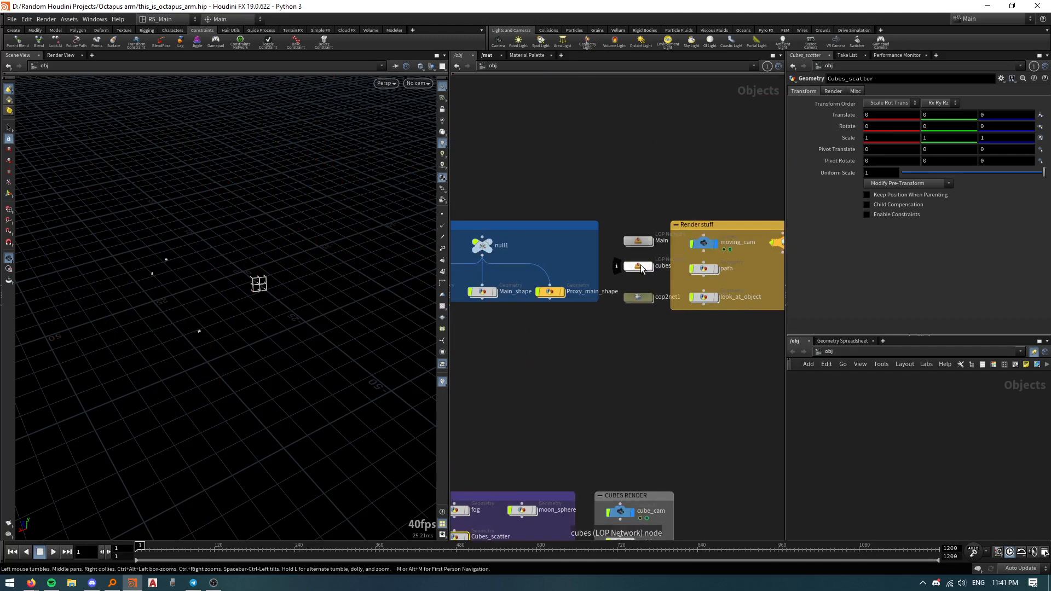
pyautogui.doubleClick(638, 266)
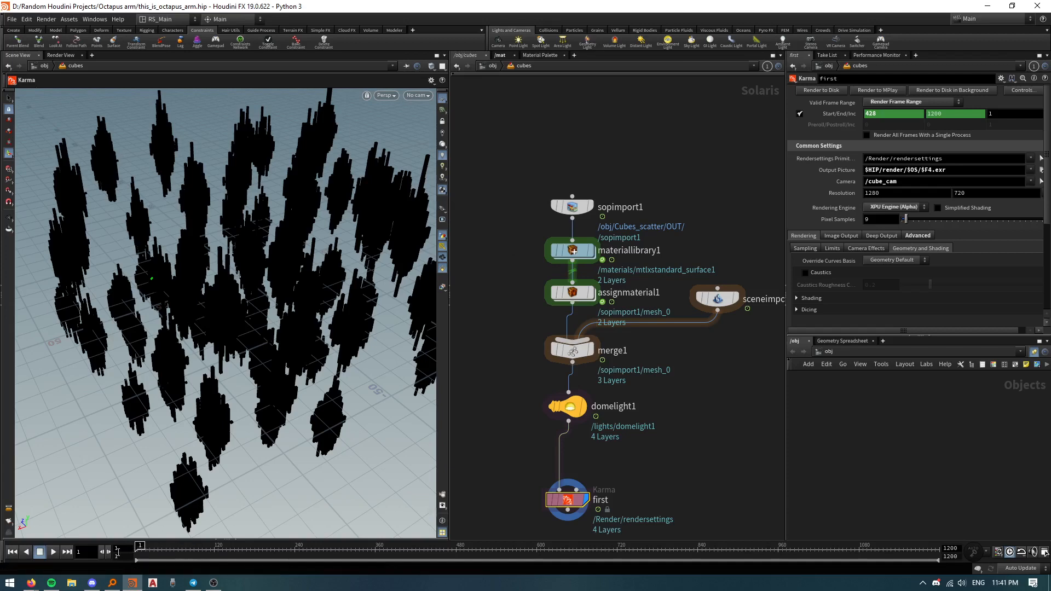
# Step: View the Karma render of the cubes scene through /cube_cam and clear the node selection
pyautogui.press('Escape')
pyautogui.moveTo(290, 260)
pyautogui.mouseDown()
pyautogui.moveTo(237, 235)
pyautogui.moveTo(291, 263)
pyautogui.moveTo(306, 258)
pyautogui.mouseUp()
pyautogui.moveTo(594, 465); pyautogui.dragTo(602, 478, button='middle')
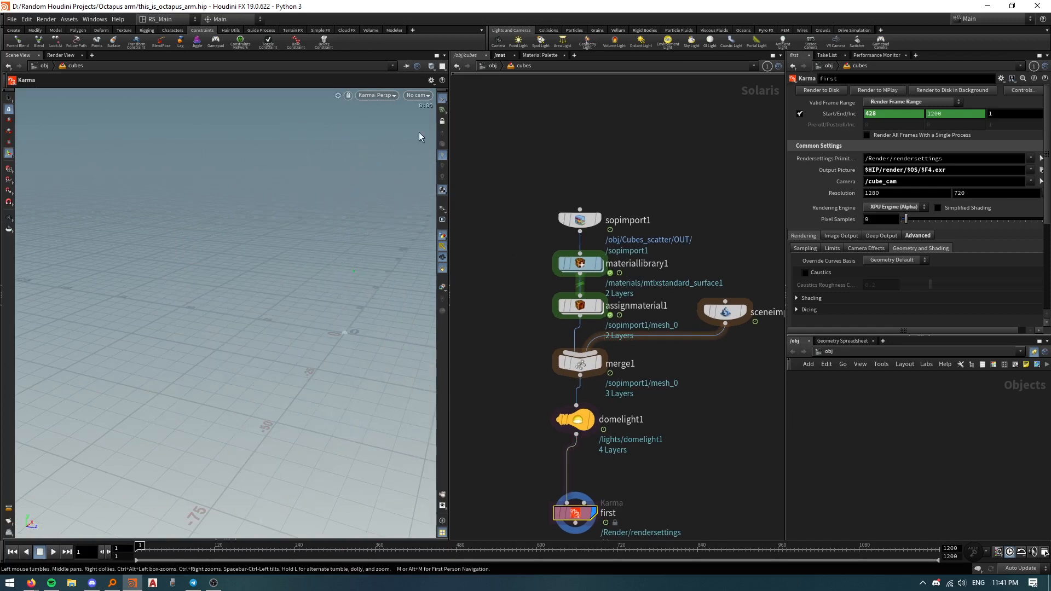
pyautogui.click(419, 97)
pyautogui.click(429, 116)
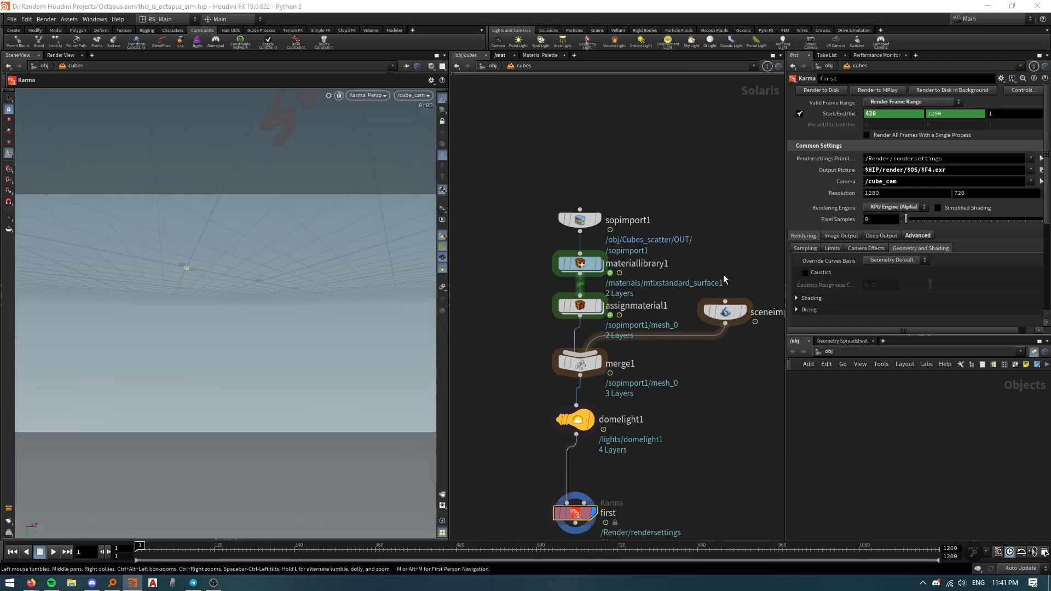
pyautogui.moveTo(724, 276); pyautogui.dragTo(652, 276, button='middle')
pyautogui.moveTo(679, 275)
pyautogui.mouseDown()
pyautogui.moveTo(638, 354)
pyautogui.moveTo(703, 235)
pyautogui.mouseUp()
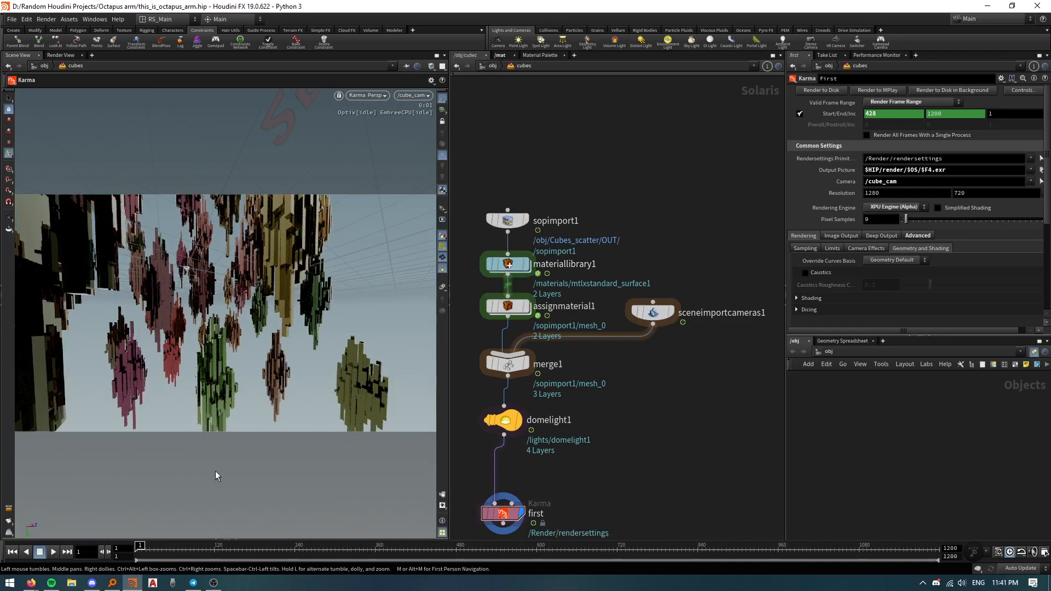
# Step: Move the timeline to frame 127 to view the Karma render of the cubes through /cube_cam
pyautogui.click(219, 546)
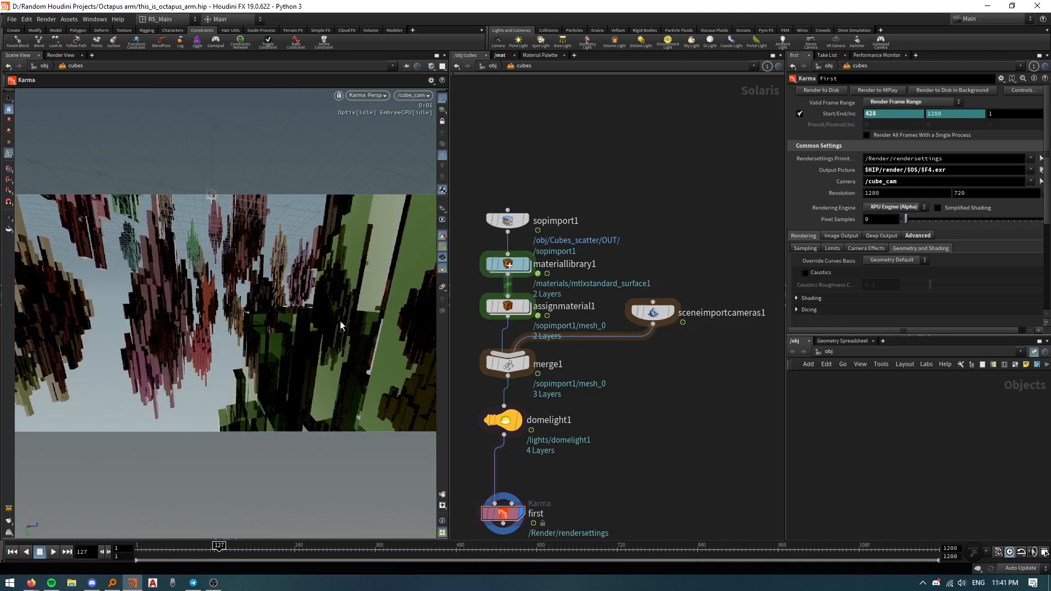
pyautogui.moveTo(609, 404); pyautogui.dragTo(674, 417, button='middle')
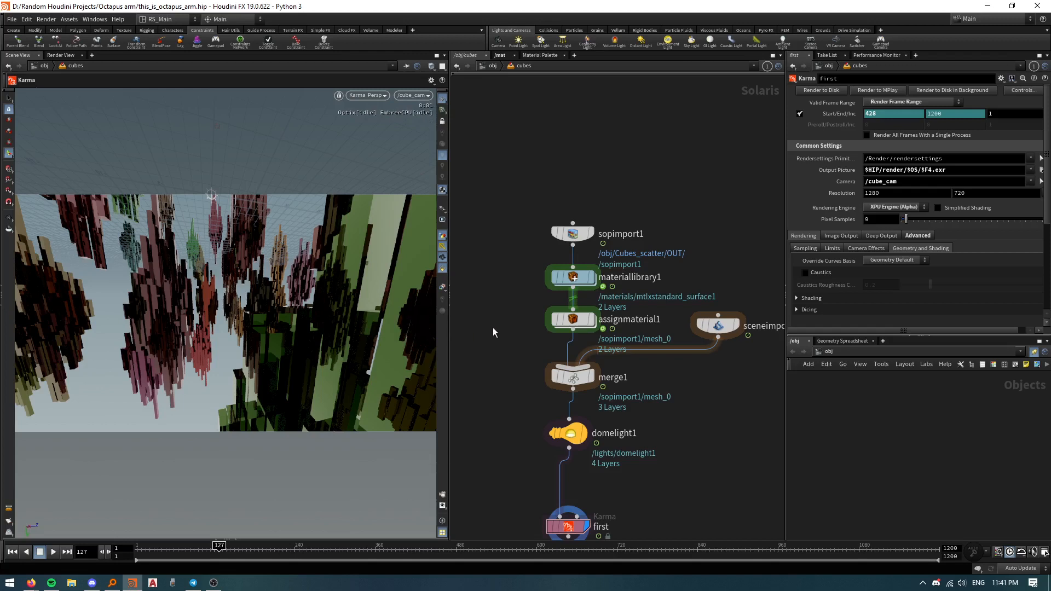
pyautogui.moveTo(507, 288); pyautogui.dragTo(507, 267, button='middle')
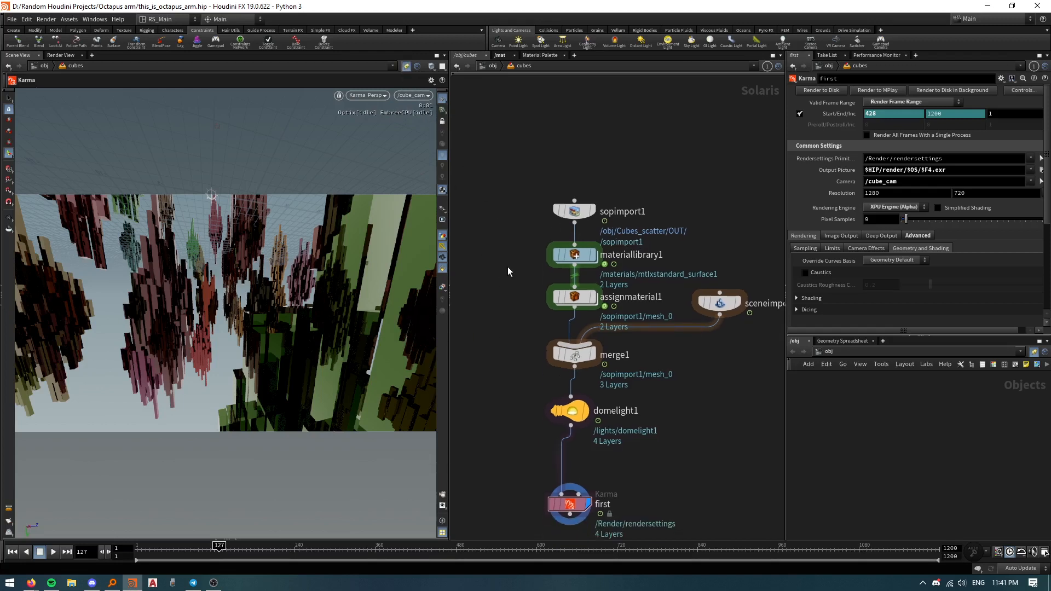
# Step: Open cop2net1 at the object level and examine the aidenoise1 and denoised_final nodes
pyautogui.click(492, 65)
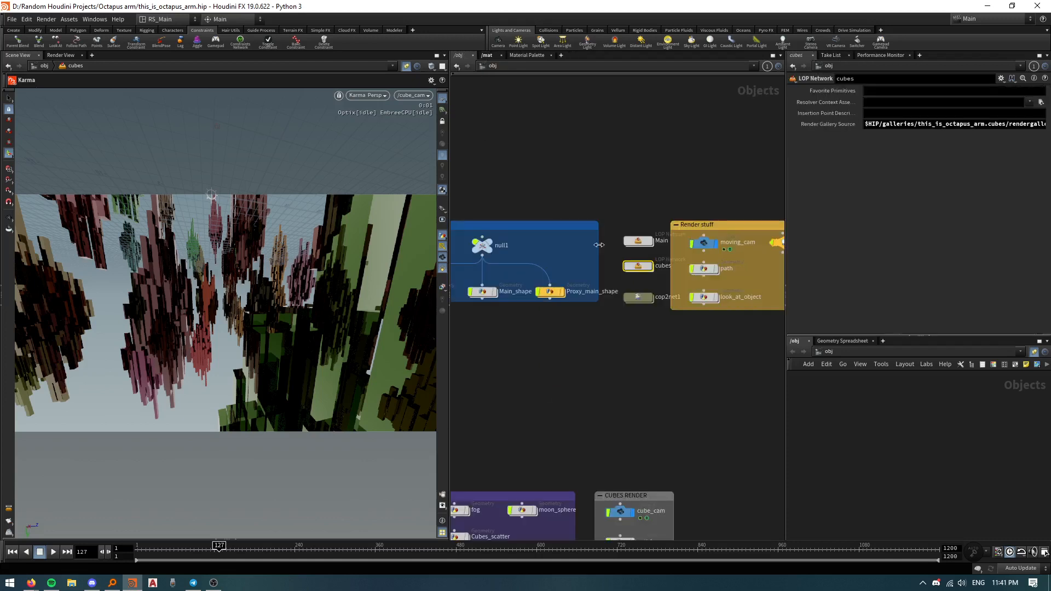
pyautogui.click(641, 298)
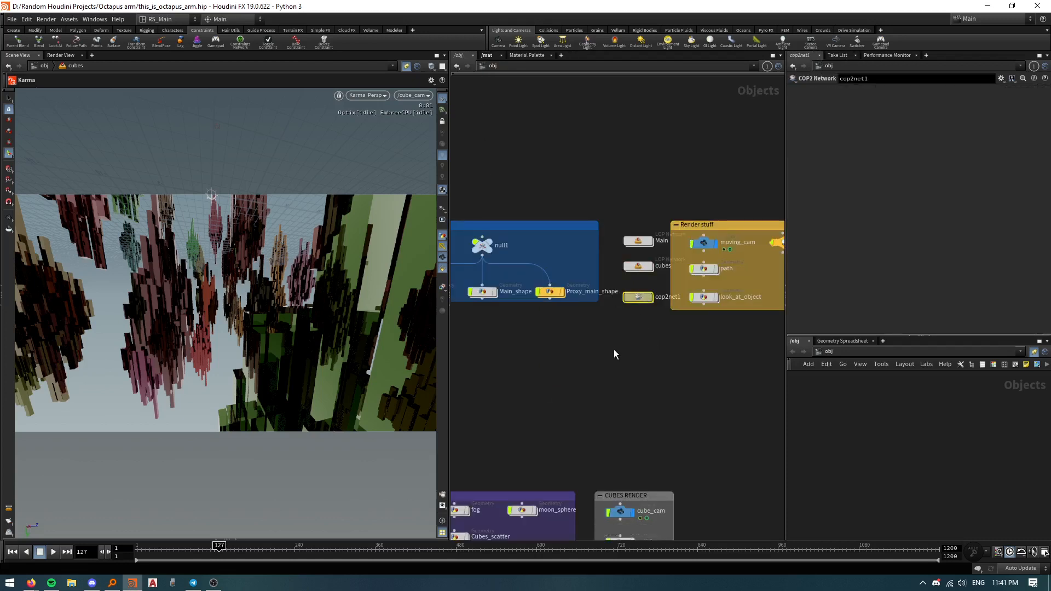
pyautogui.press('Return')
pyautogui.moveTo(556, 199); pyautogui.dragTo(620, 282)
pyautogui.click(616, 323)
pyautogui.click(617, 380)
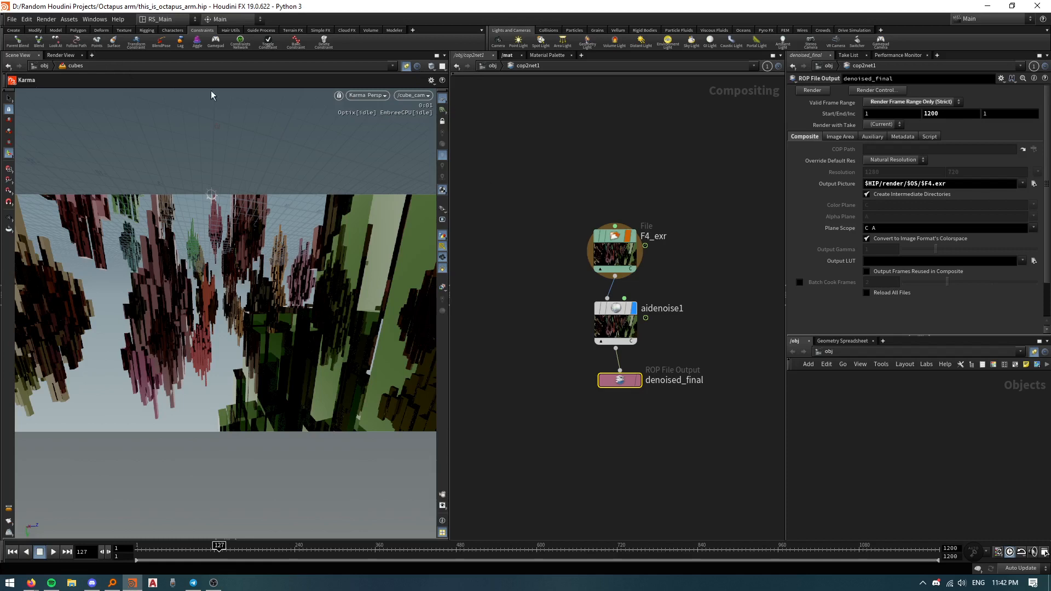
# Step: Return to the object level and reopen the cubes LOP network beside the Render stuff box
pyautogui.click(486, 70)
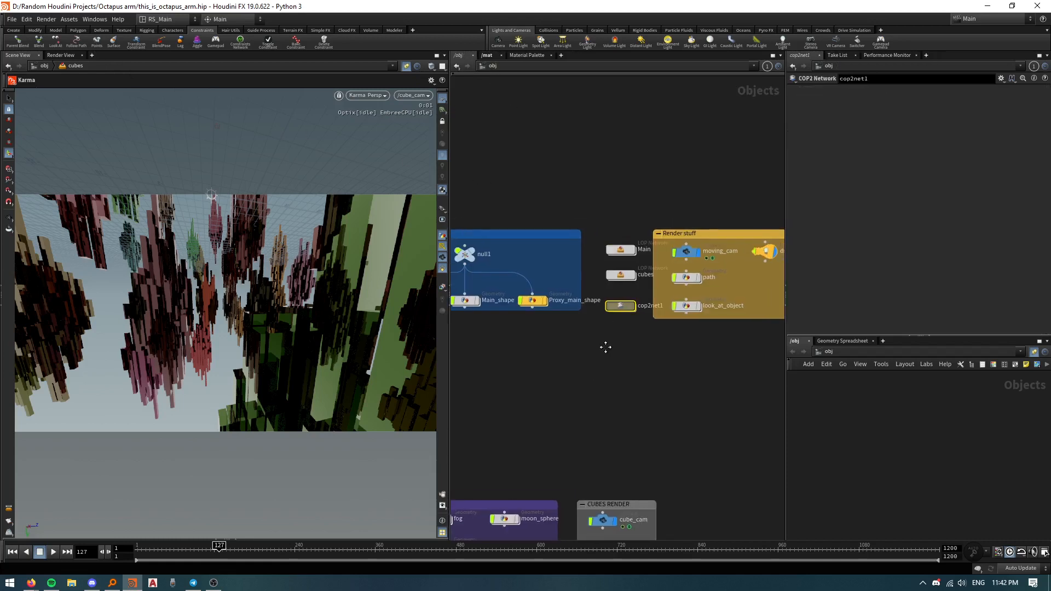
pyautogui.moveTo(601, 367); pyautogui.dragTo(570, 315, button='middle')
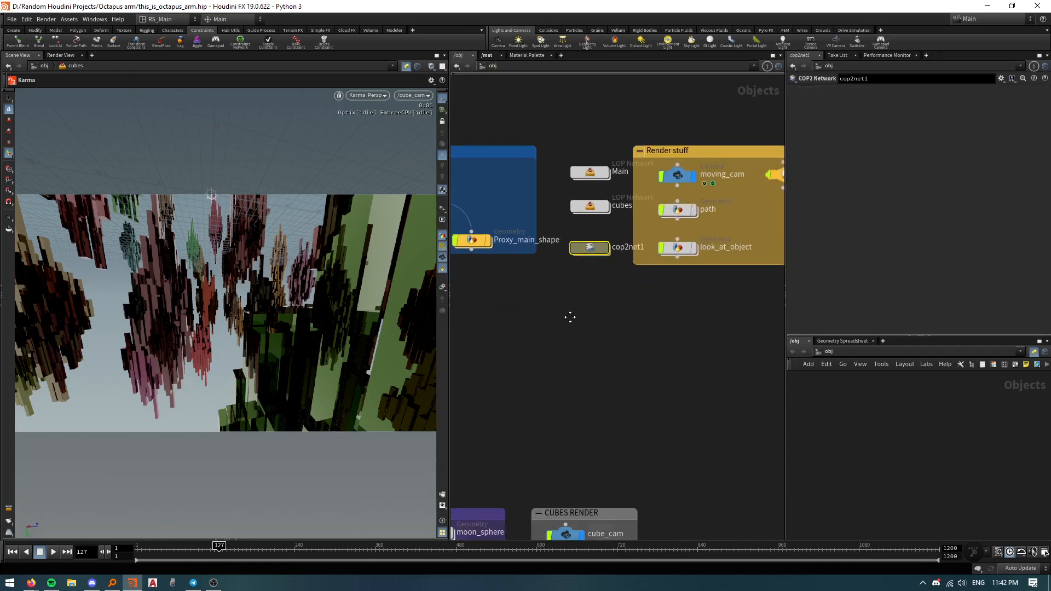
pyautogui.scroll(-3, 570, 317)
pyautogui.moveTo(589, 391); pyautogui.dragTo(580, 326, button='middle')
pyautogui.scroll(-2, 582, 339)
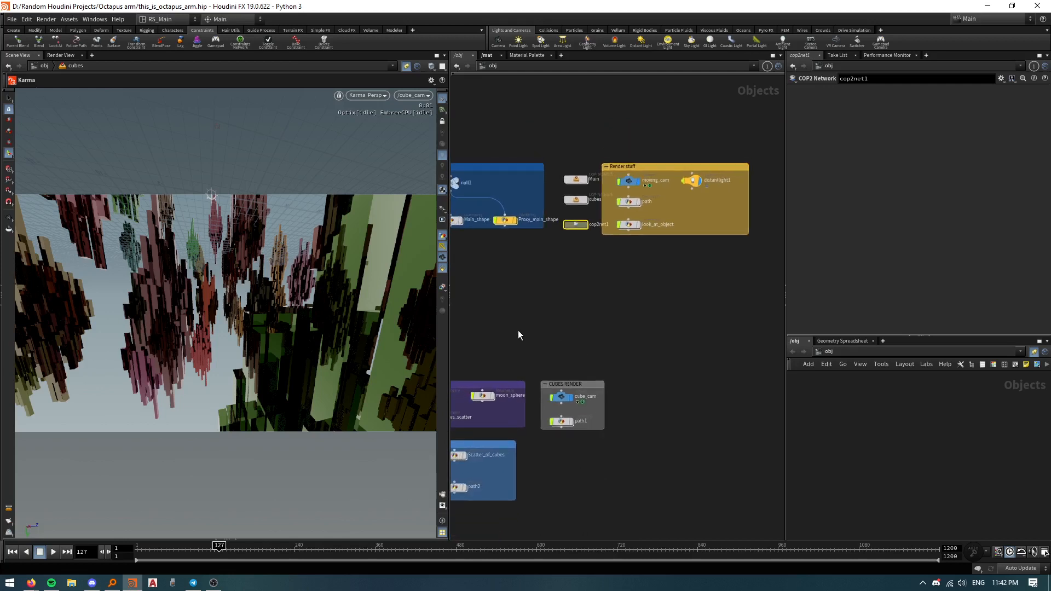
pyautogui.doubleClick(578, 202)
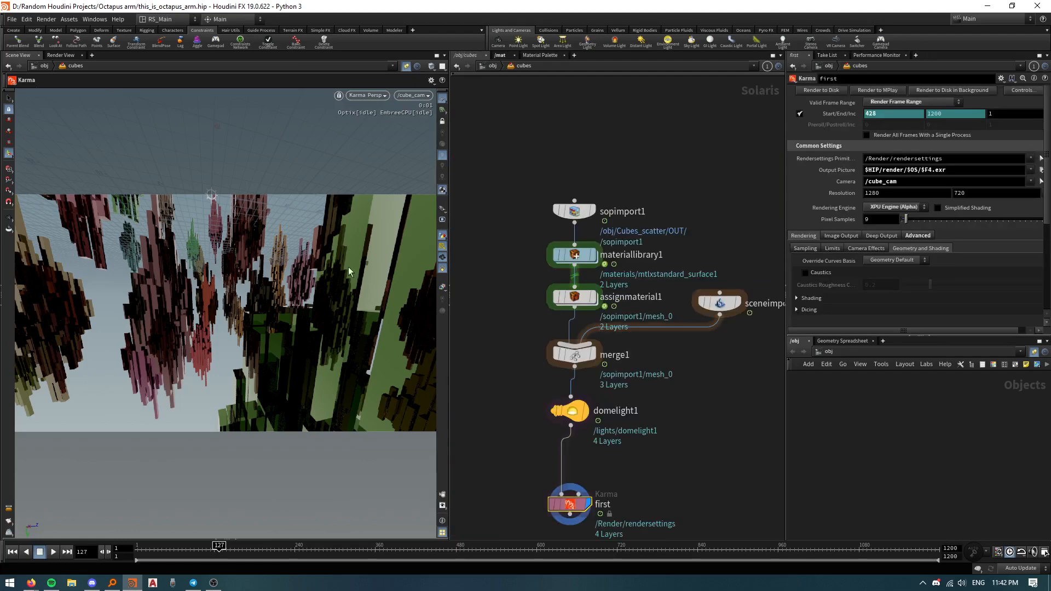
# Step: Set the Karma node's pixel samples to 128 and inspect the render in a maximized viewport before restoring the layout
pyautogui.press('d')
pyautogui.press('Escape')
pyautogui.moveTo(905, 219); pyautogui.dragTo(921, 218)
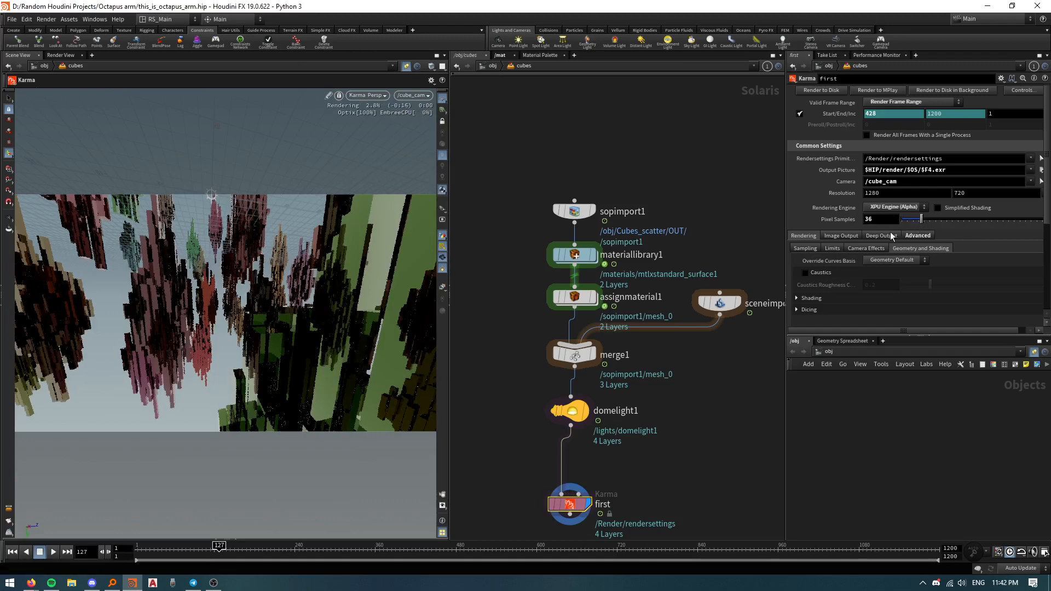
pyautogui.write('128')
pyautogui.press('Return')
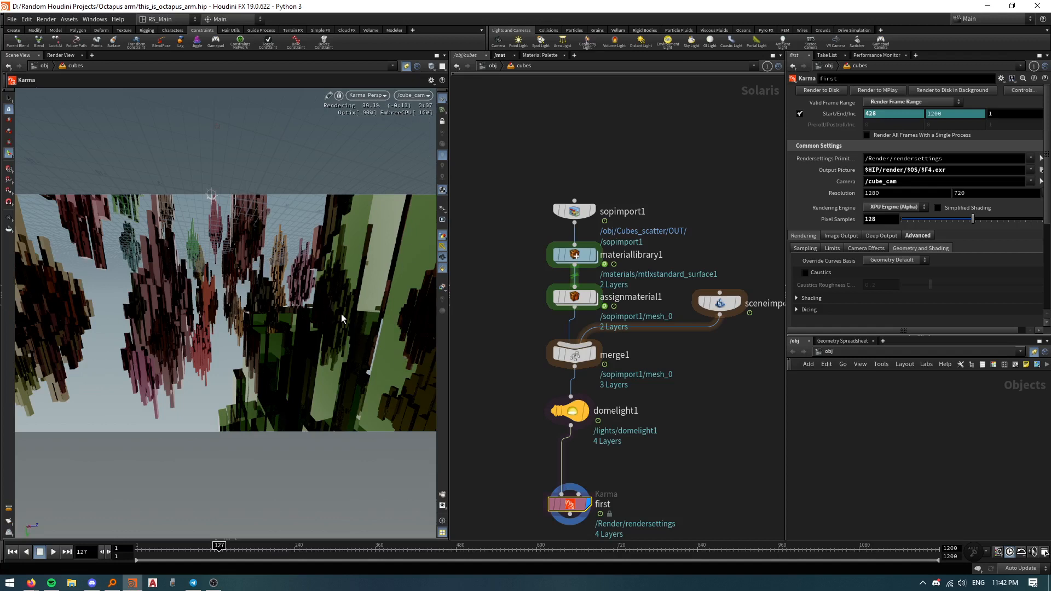
pyautogui.hotkey('ctrl', 'b')
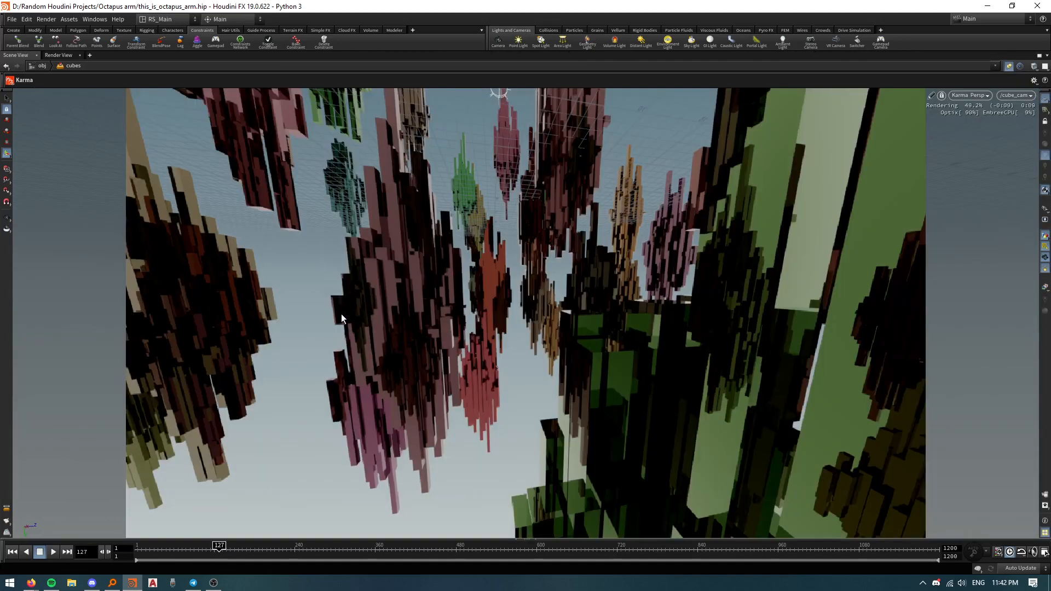
pyautogui.hotkey('ctrl', 'b')
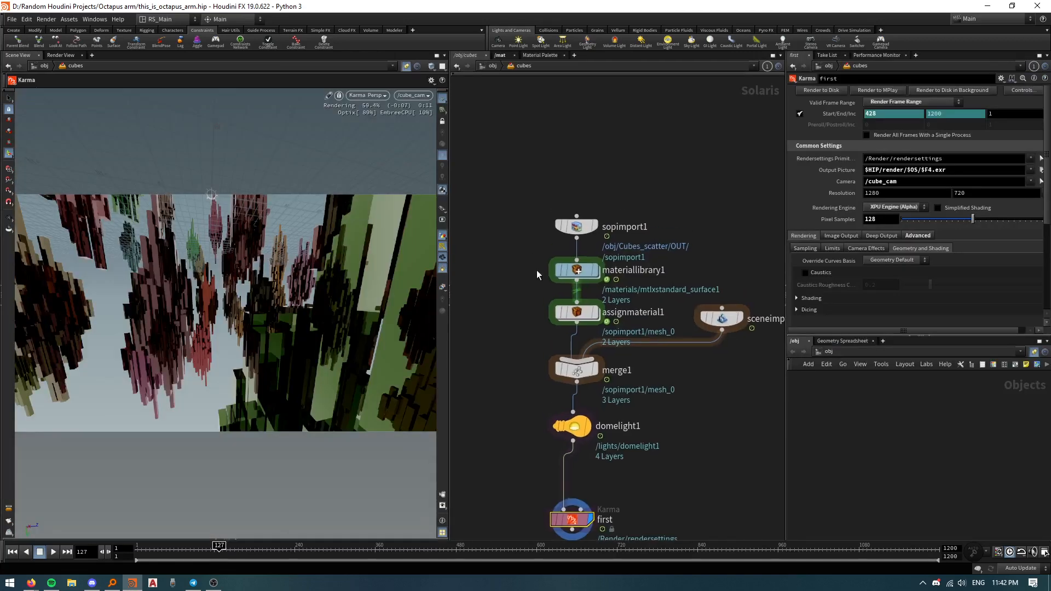
# Step: Open materiallibrary1 and examine the mtlxgeomcolor1 node connected to the base_color of mtlxstandard_surface1
pyautogui.doubleClick(579, 270)
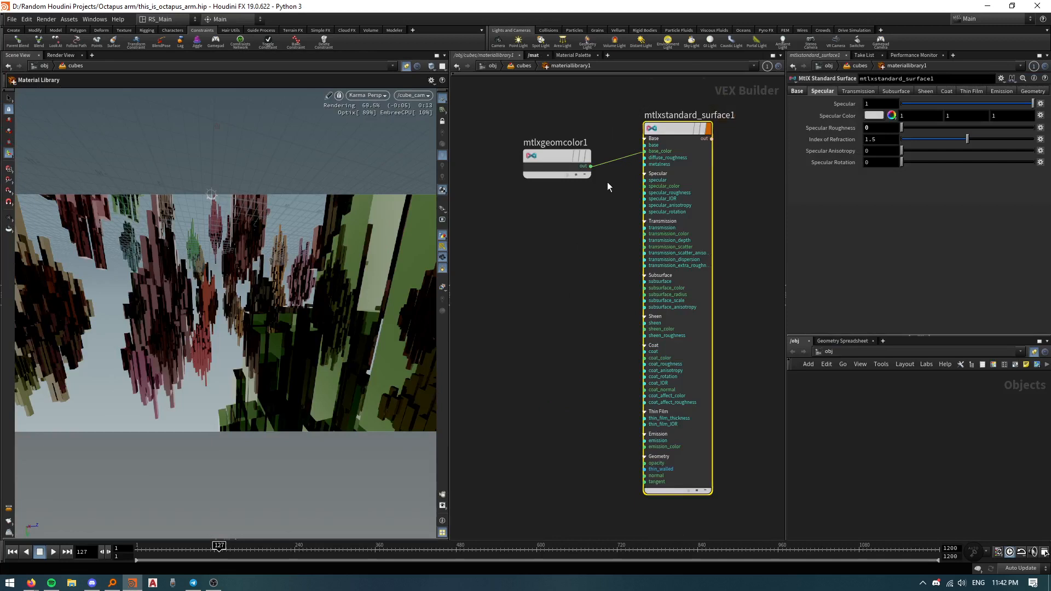
pyautogui.moveTo(584, 231)
pyautogui.mouseDown()
pyautogui.moveTo(516, 159)
pyautogui.moveTo(507, 130)
pyautogui.moveTo(601, 234)
pyautogui.mouseUp()
pyautogui.moveTo(516, 149); pyautogui.dragTo(608, 276)
pyautogui.moveTo(507, 128); pyautogui.dragTo(588, 279)
pyautogui.moveTo(506, 148)
pyautogui.mouseDown()
pyautogui.moveTo(587, 274)
pyautogui.moveTo(512, 137)
pyautogui.mouseUp()
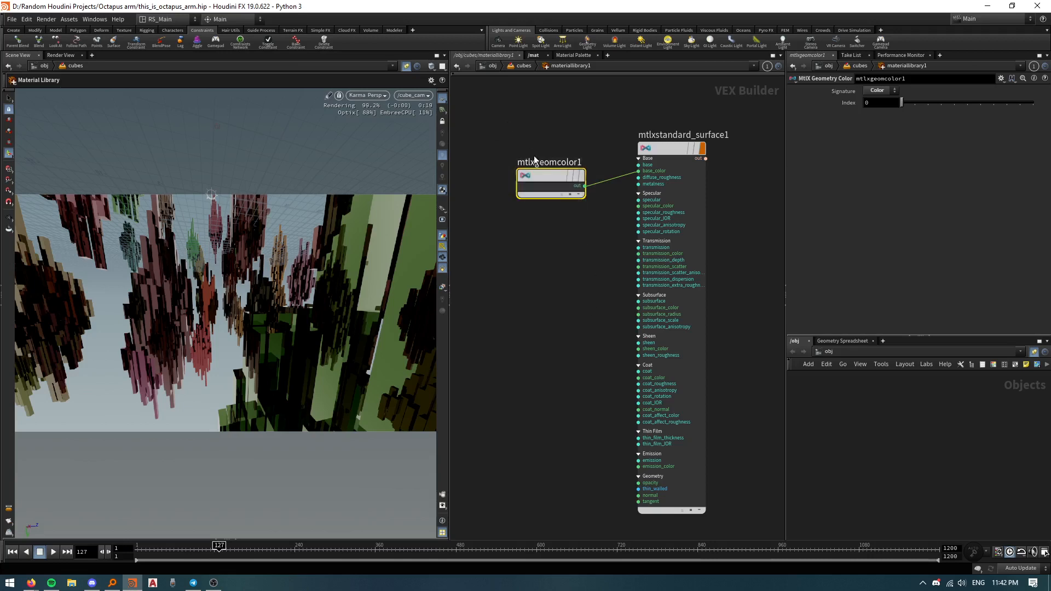
pyautogui.moveTo(601, 321); pyautogui.dragTo(601, 346, button='middle')
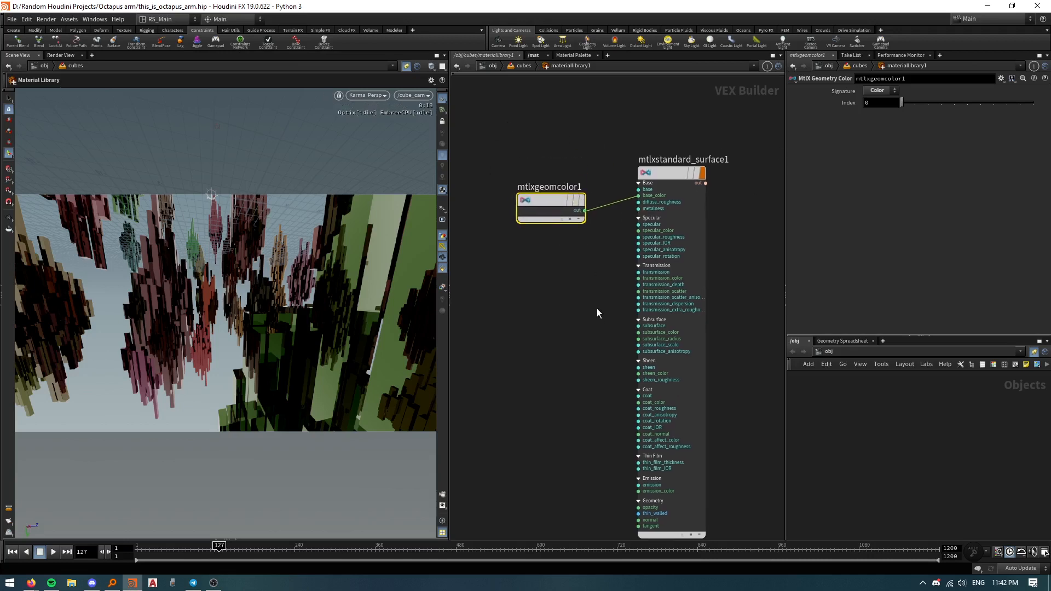
# Step: Return to the cubes LOP network and select the Karma node named first
pyautogui.click(517, 67)
pyautogui.click(517, 67)
pyautogui.click(521, 68)
pyautogui.moveTo(708, 480); pyautogui.dragTo(685, 469, button='middle')
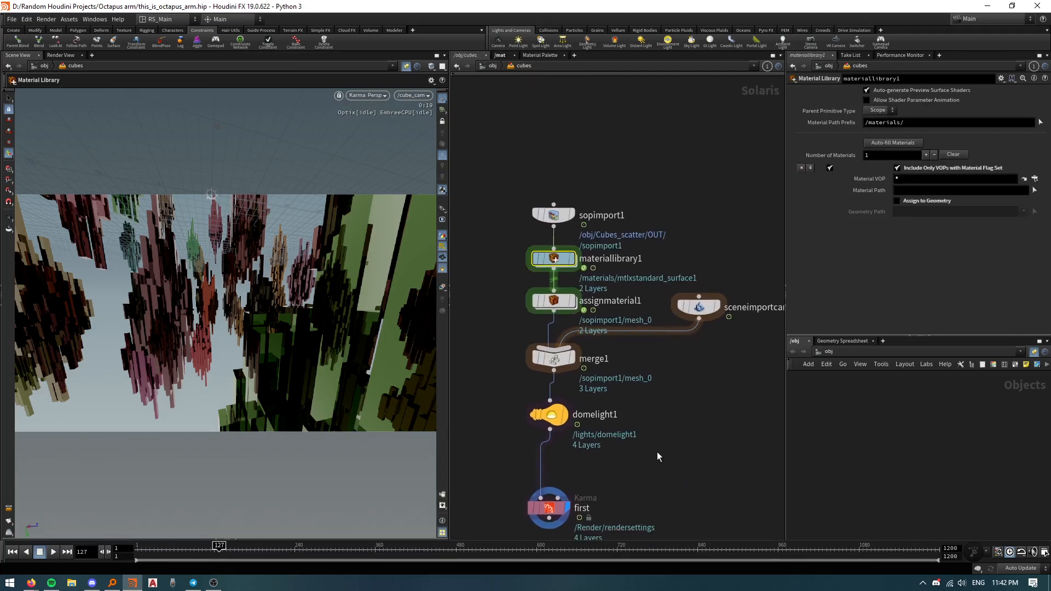
pyautogui.moveTo(580, 463); pyautogui.dragTo(527, 374)
pyautogui.moveTo(505, 408); pyautogui.dragTo(509, 304, button='middle')
pyautogui.moveTo(511, 366); pyautogui.dragTo(603, 450)
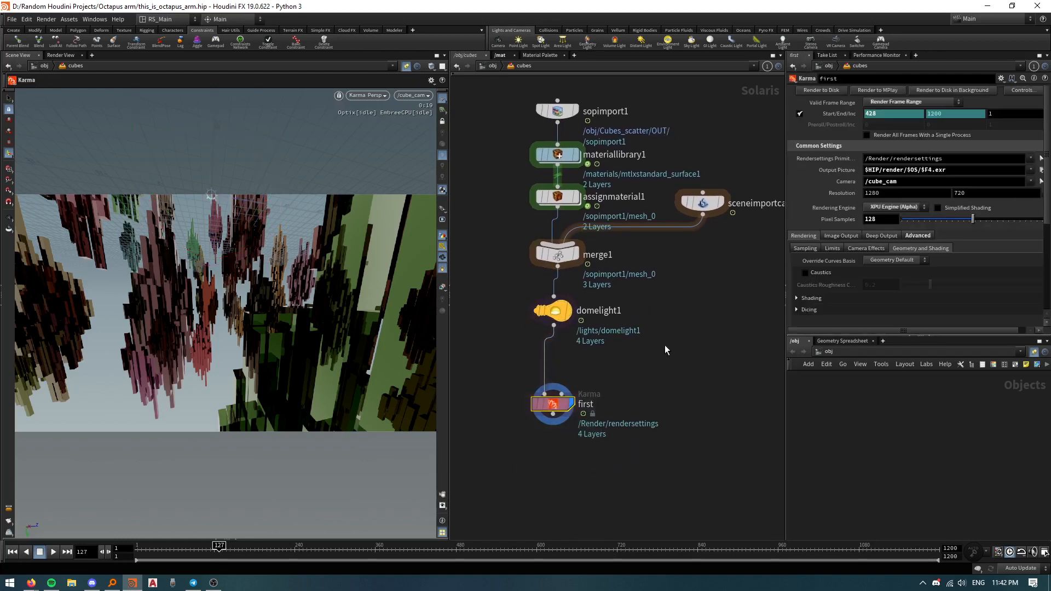
pyautogui.moveTo(687, 330); pyautogui.dragTo(676, 350, button='middle')
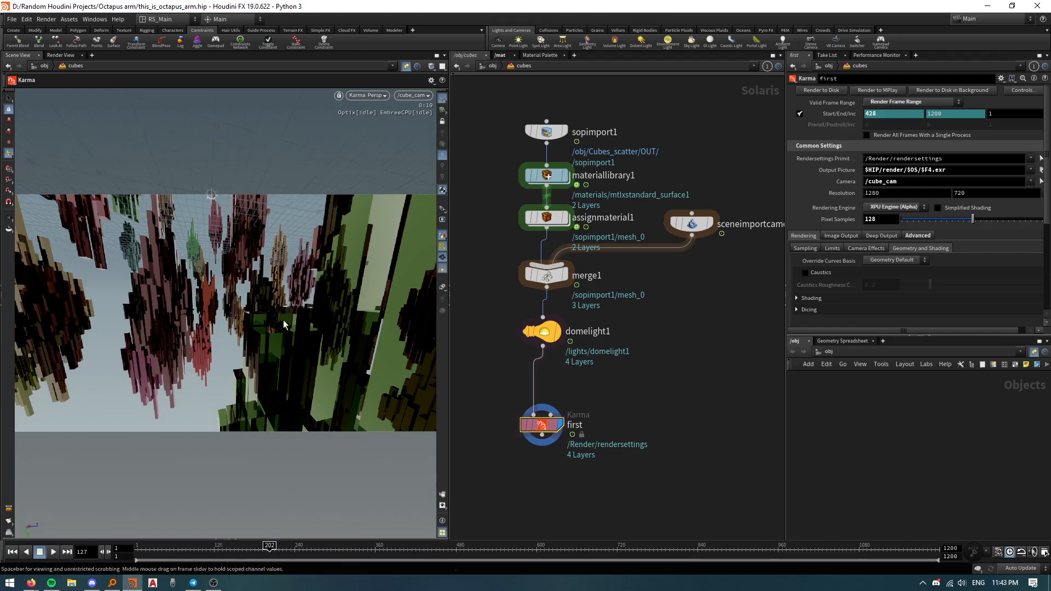
# Step: Switch to Everything, check the recording in OBS, and play floating cubes.mp4 in full screen
pyautogui.click(112, 584)
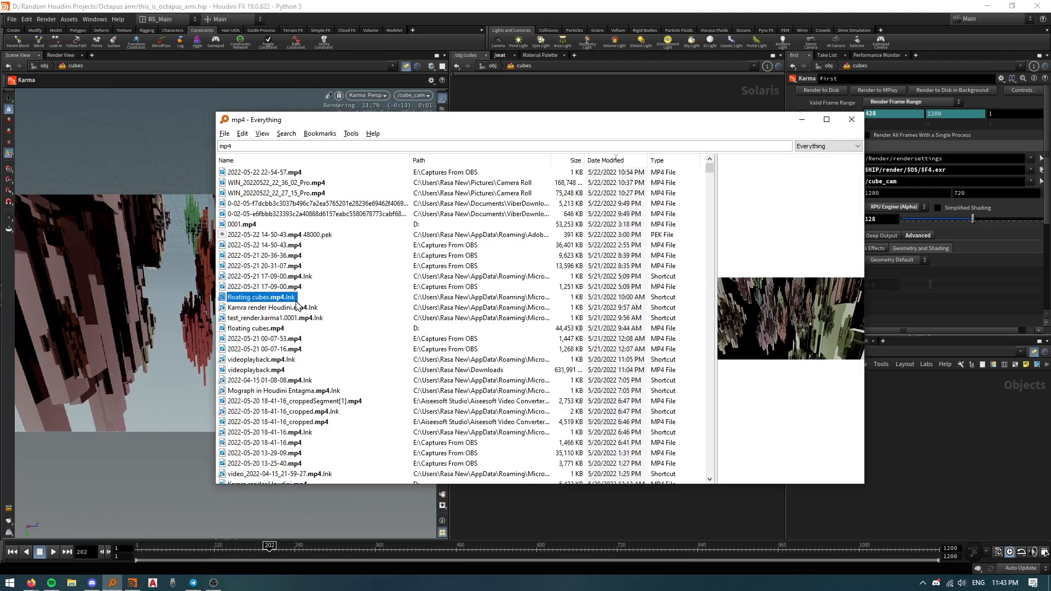
pyautogui.click(214, 582)
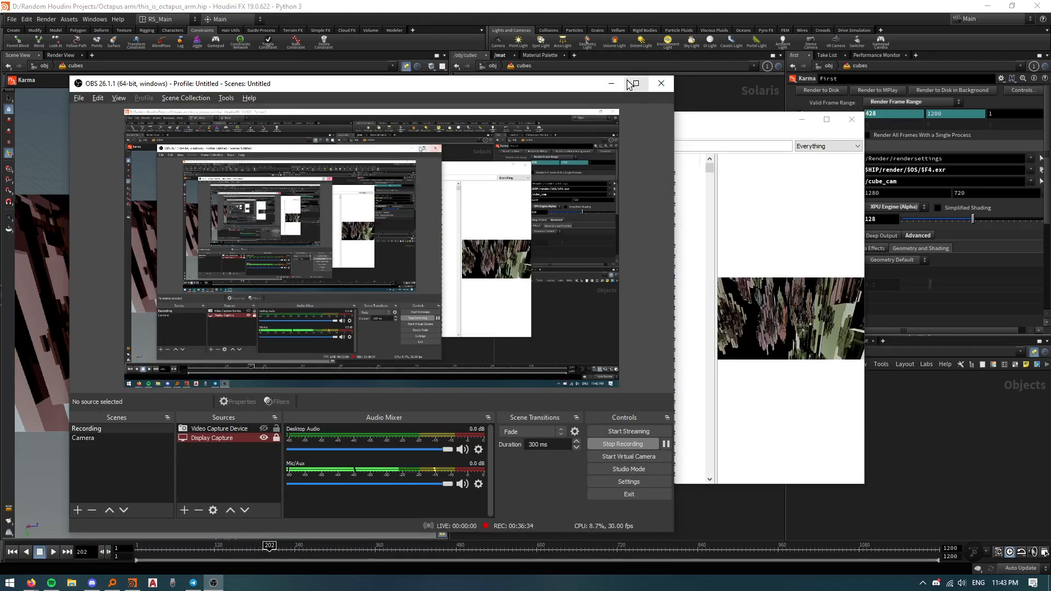
pyautogui.click(617, 82)
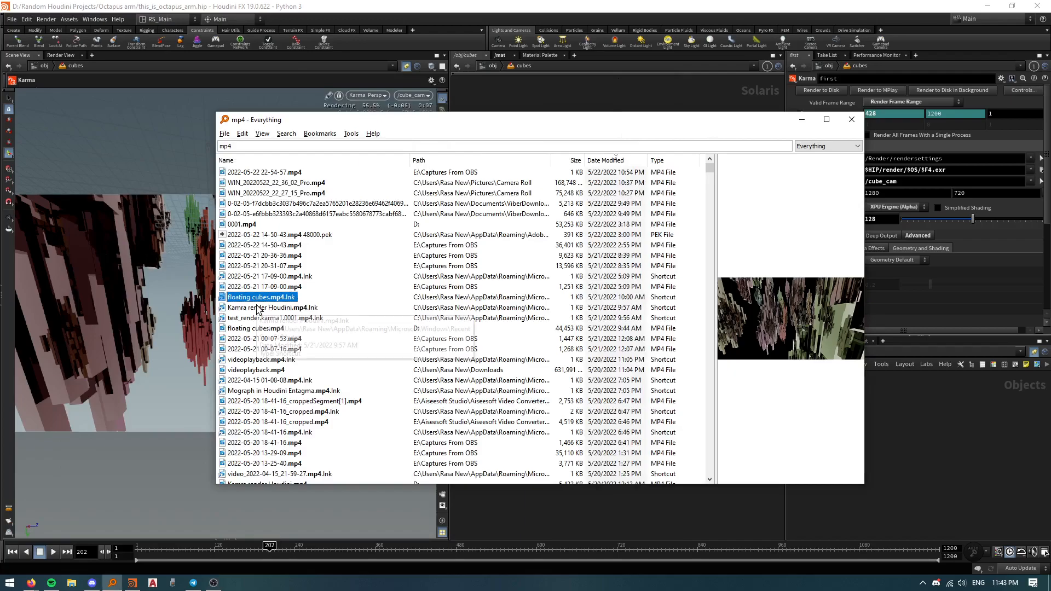
pyautogui.doubleClick(287, 328)
pyautogui.doubleClick(478, 99)
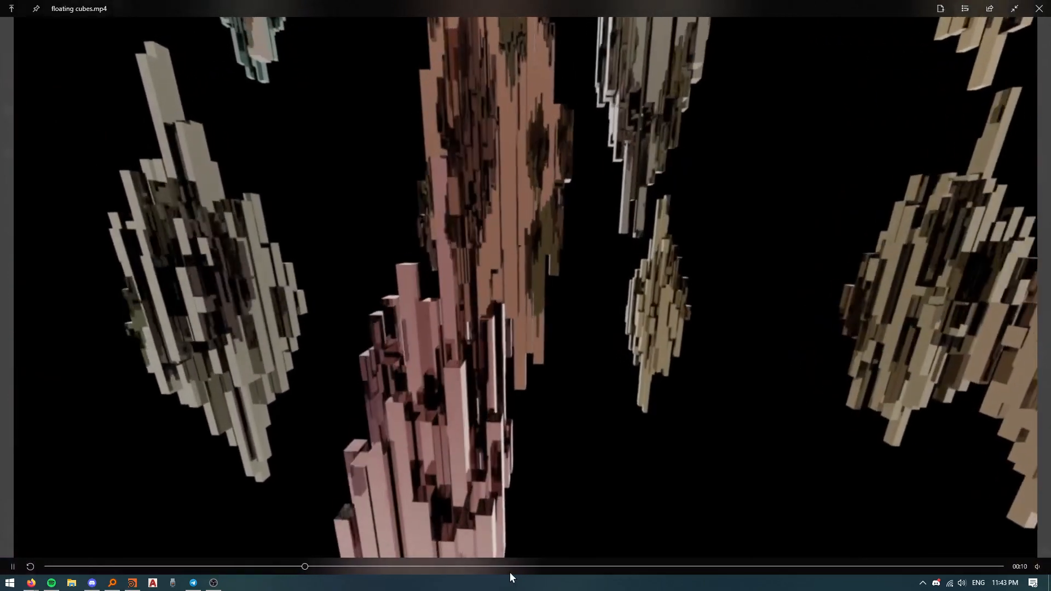
# Step: Skip ahead to about the middle of floating cubes.mp4, watch it, and return to Houdini
pyautogui.click(509, 567)
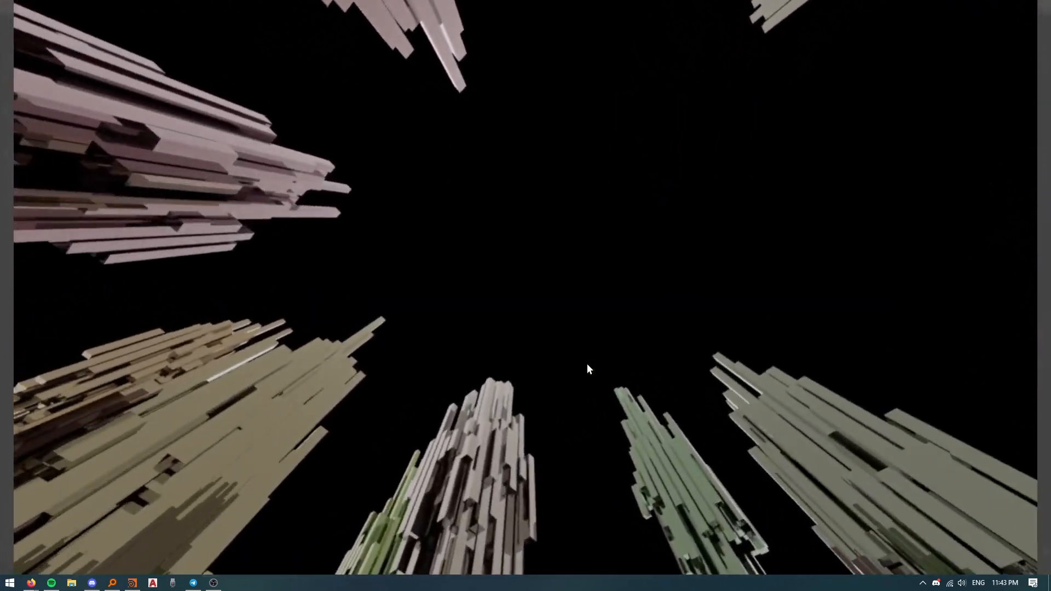
pyautogui.press('space')
pyautogui.click(796, 126)
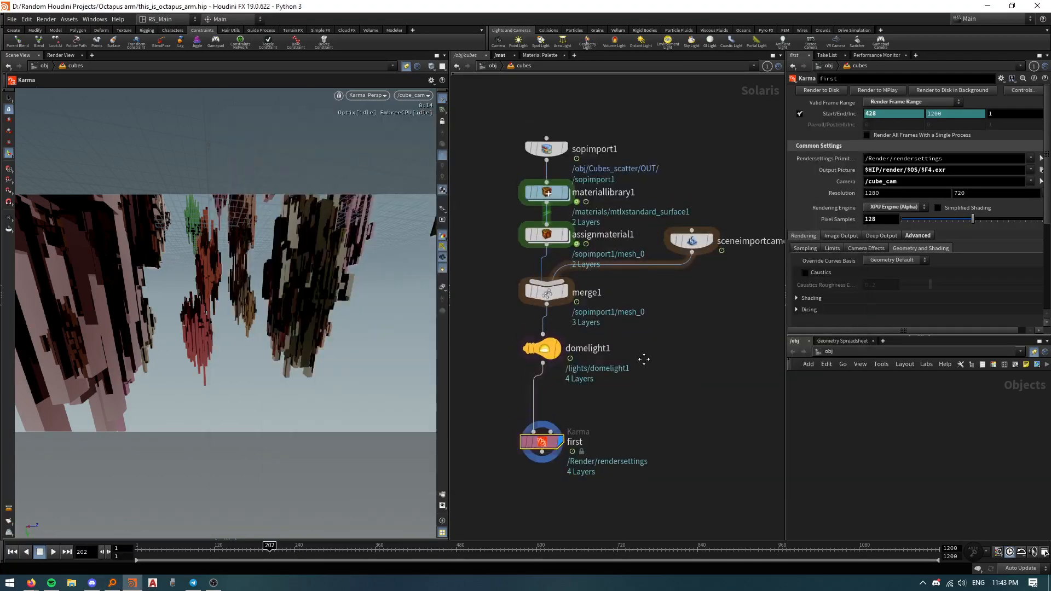
# Step: Go up to the object level and review the main geo, surroundings, recording, CUBES RENDER and Render stuff network boxes
pyautogui.click(493, 65)
pyautogui.moveTo(584, 299); pyautogui.dragTo(662, 258, button='middle')
pyautogui.moveTo(583, 279); pyautogui.dragTo(661, 286, button='middle')
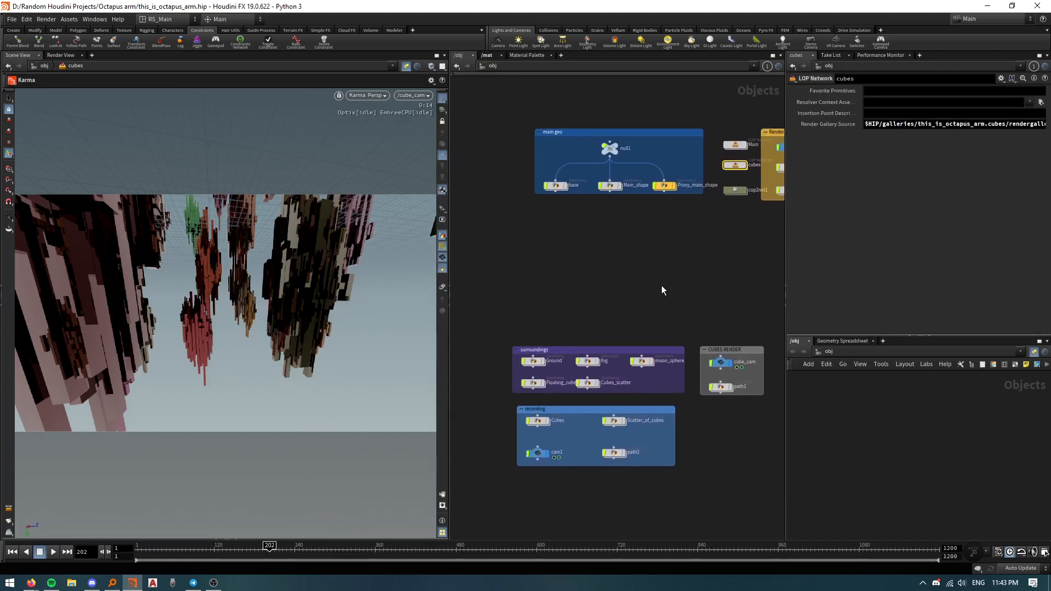
pyautogui.moveTo(685, 372); pyautogui.dragTo(691, 372)
pyautogui.scroll(3, 683, 405)
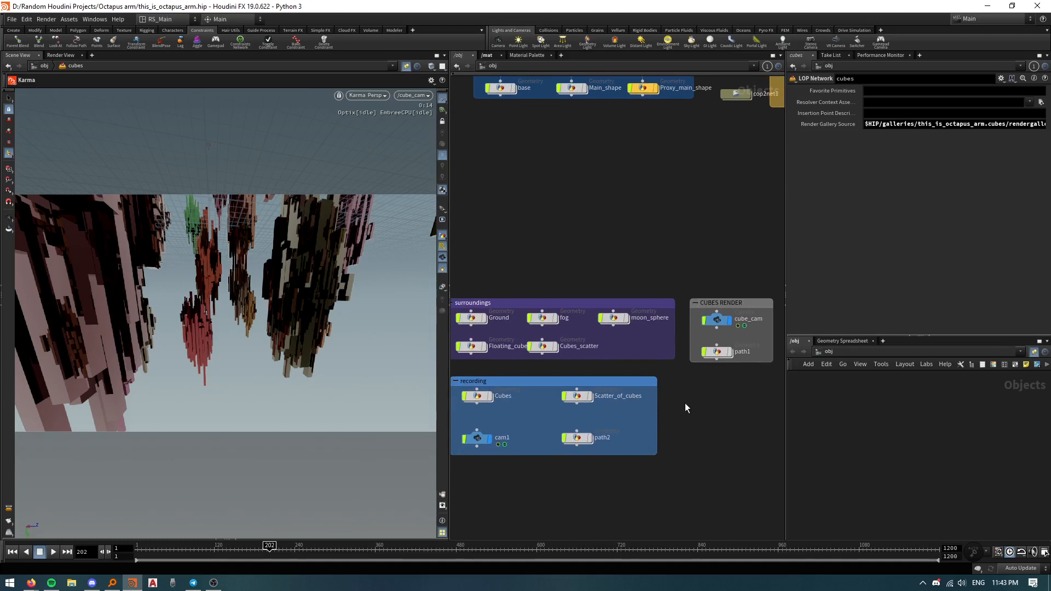
pyautogui.scroll(-3, 685, 403)
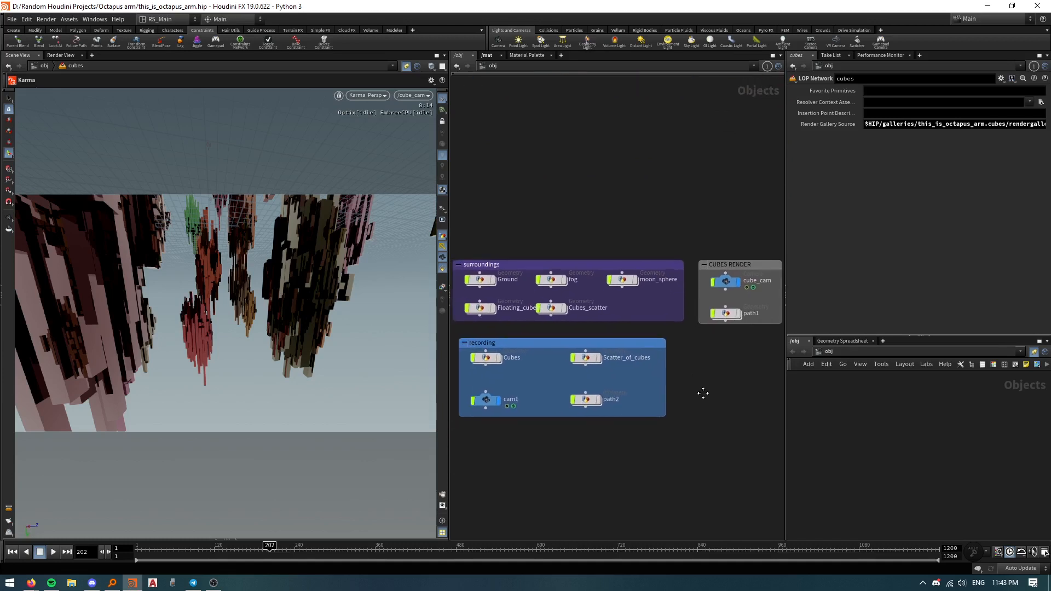
pyautogui.moveTo(701, 419); pyautogui.dragTo(598, 439, button='middle')
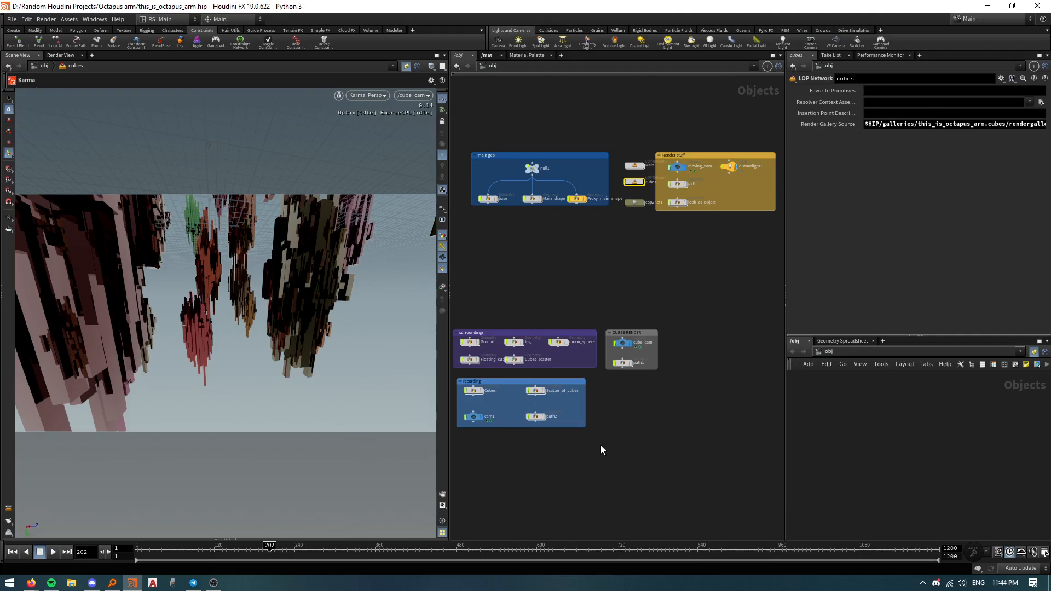
# Step: Switch to OBS and lower the Desktop Audio volume to -78.4 dB
pyautogui.click(214, 583)
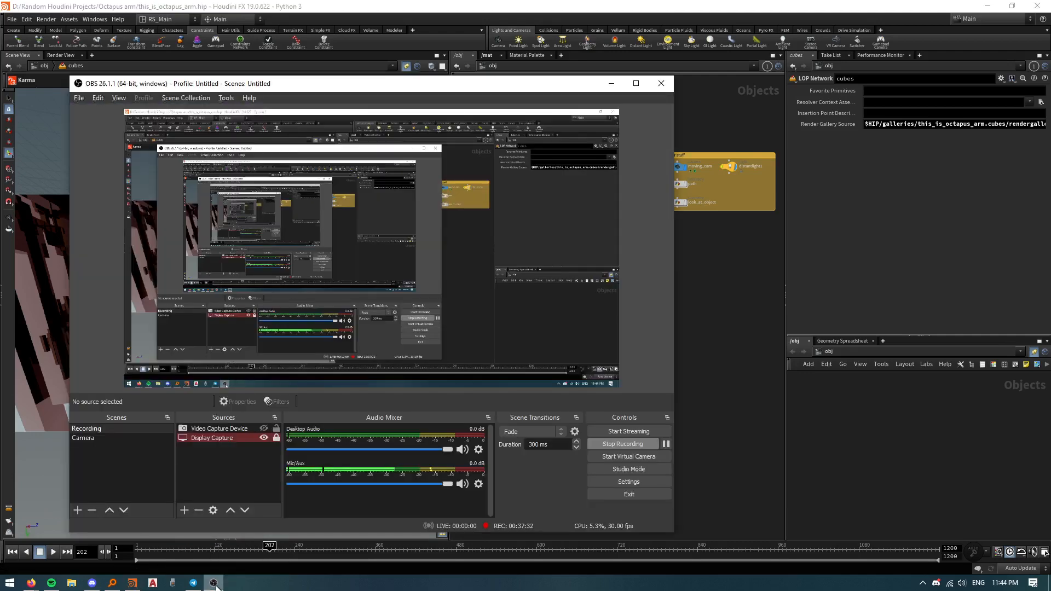
pyautogui.moveTo(422, 91); pyautogui.dragTo(625, 73)
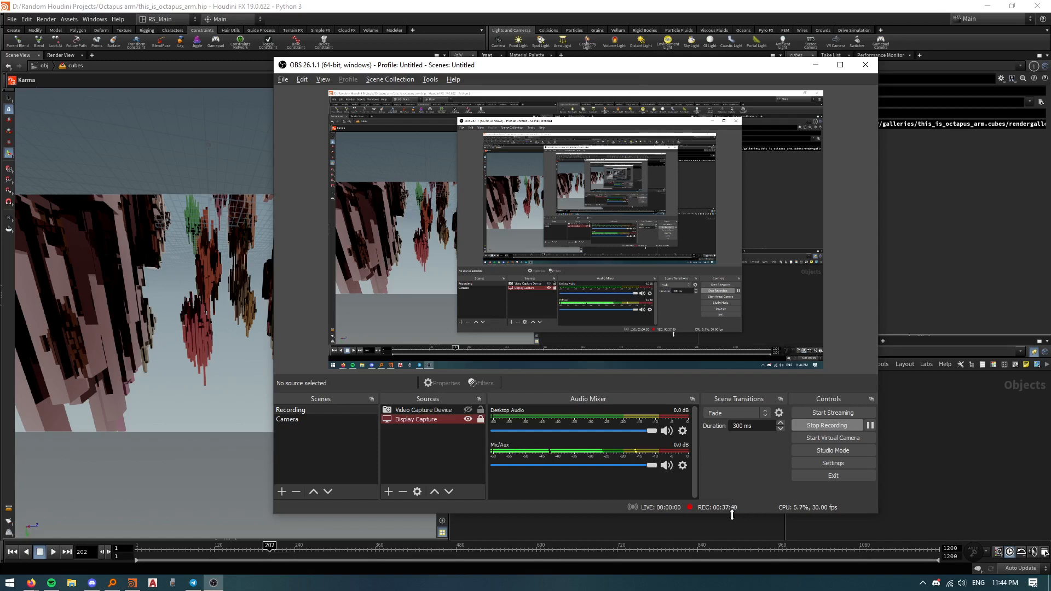
pyautogui.moveTo(643, 429); pyautogui.dragTo(506, 430)
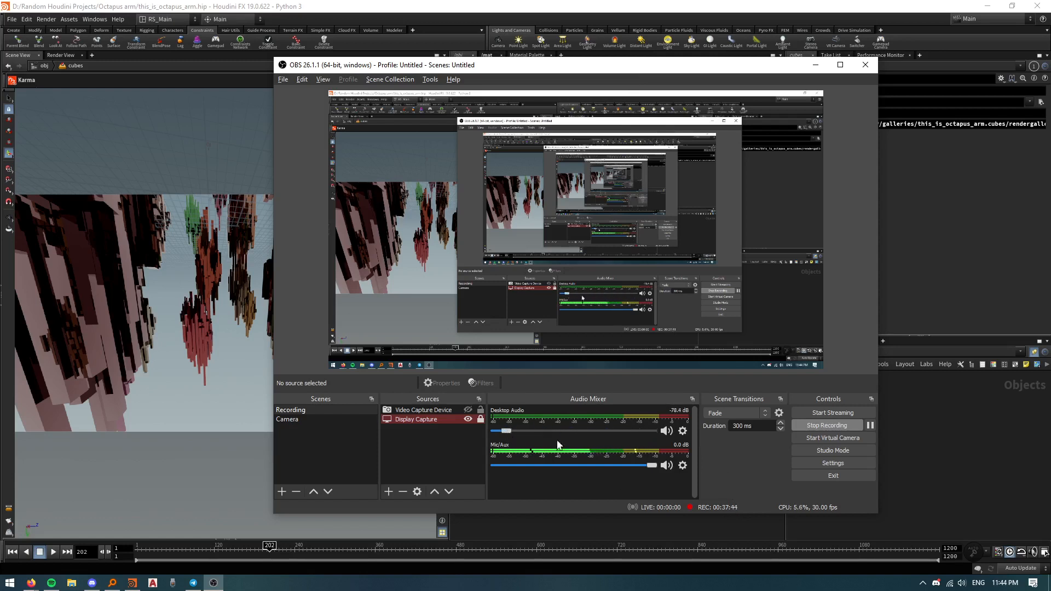